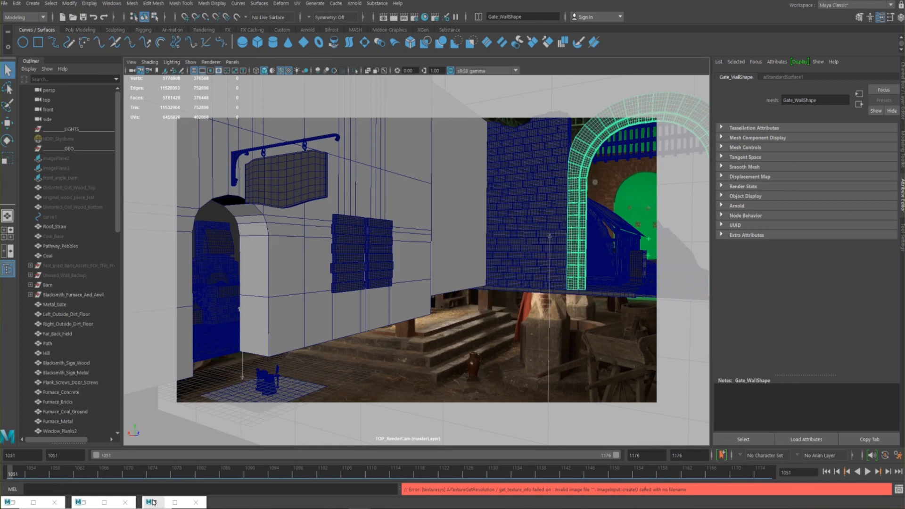
# Step: View the Arnold render of the scene, and switch to the live-action plate in Nuke
pyautogui.click(158, 502)
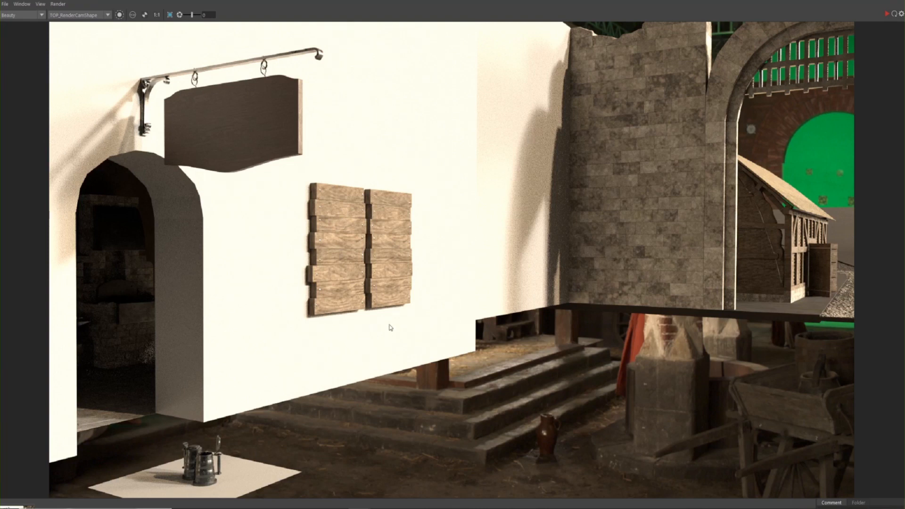
pyautogui.moveTo(563, 503)
pyautogui.click(608, 469)
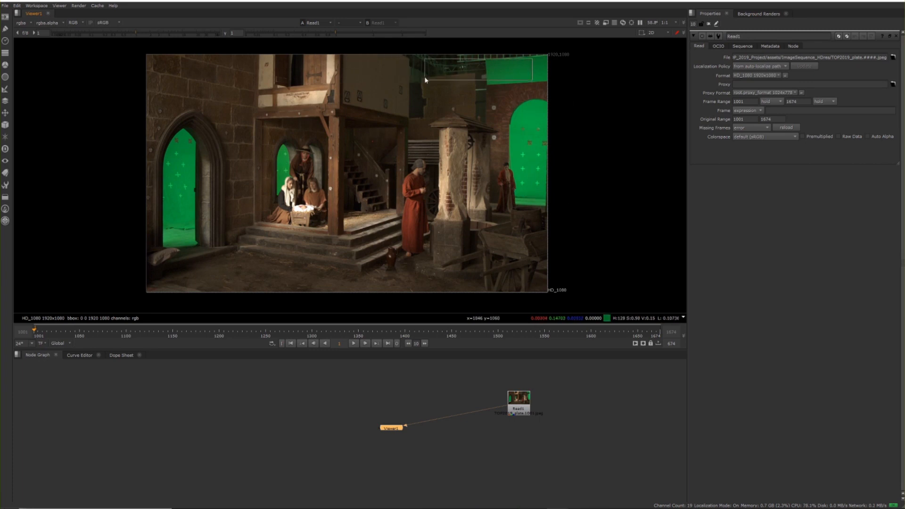
# Step: Examine the plate in an enlarged viewer, covering the upper set, the green-screen openings and the foreground floor by the arched doorway
pyautogui.press('space')
pyautogui.scroll(4, 499, 179)
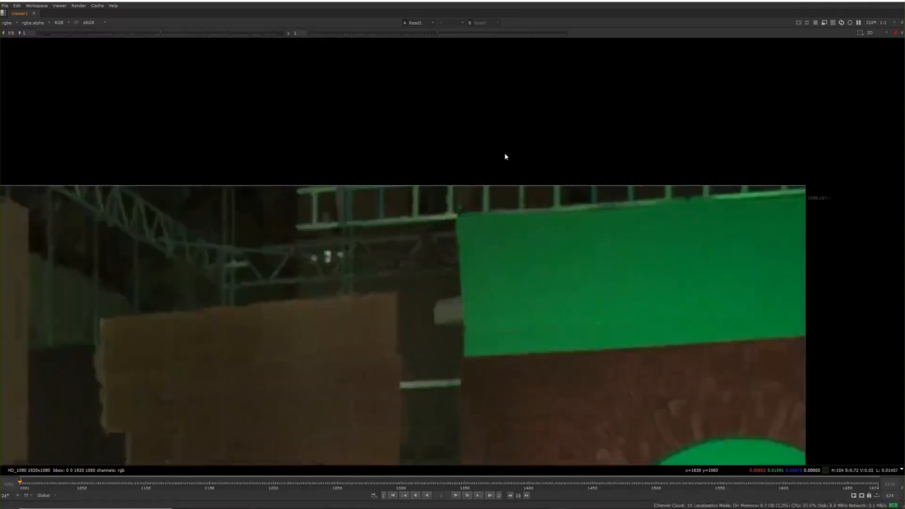
pyautogui.scroll(-5, 495, 197)
pyautogui.scroll(3, 512, 98)
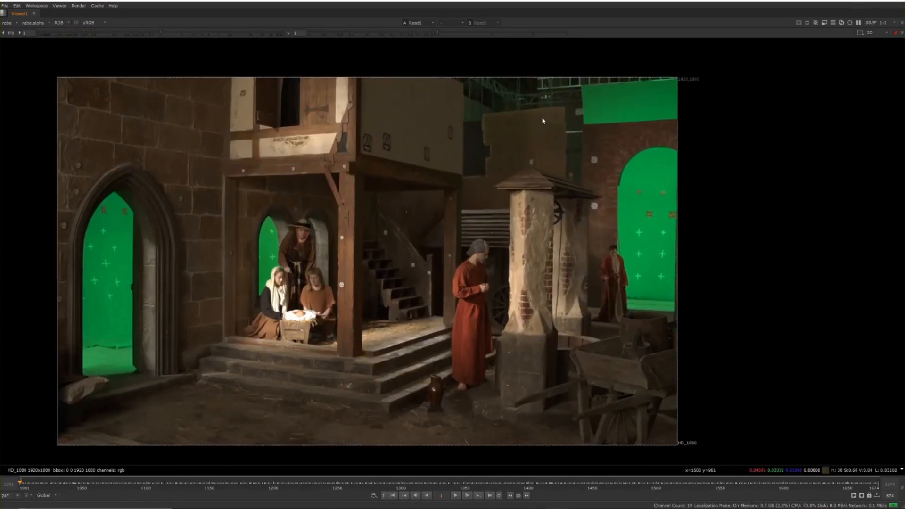
pyautogui.scroll(2, 332, 225)
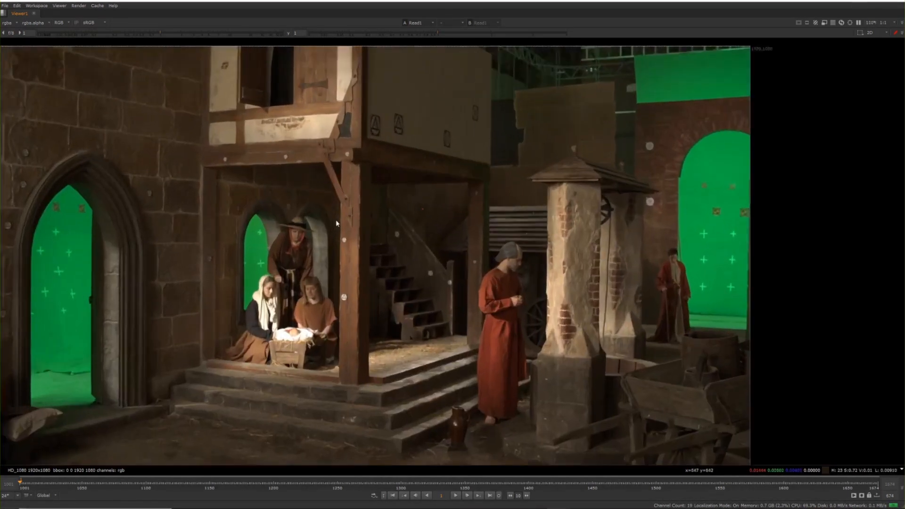
pyautogui.scroll(-1, 333, 230)
pyautogui.moveTo(331, 231); pyautogui.dragTo(357, 222, button='middle')
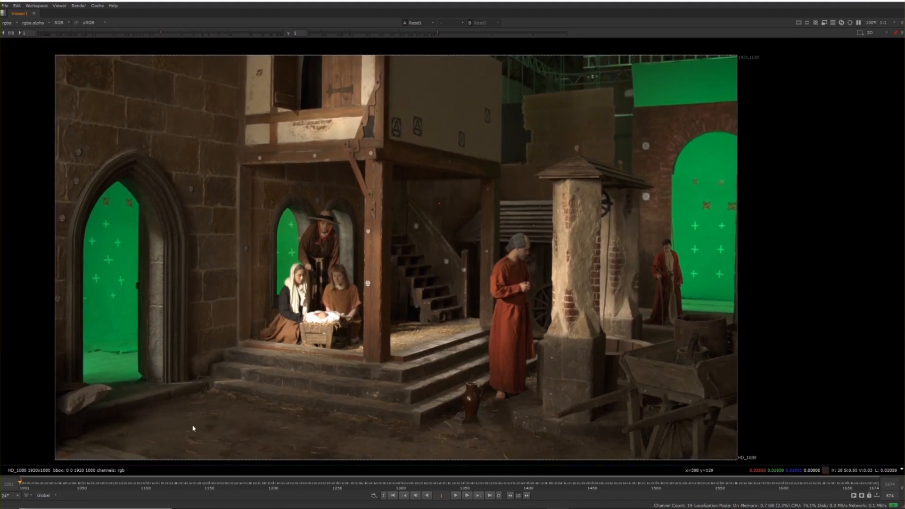
pyautogui.moveTo(205, 373); pyautogui.dragTo(140, 395)
pyautogui.moveTo(211, 377); pyautogui.dragTo(113, 449)
# Step: Switch back to Maya and uniformly scale up the ground plane beneath the tankards
pyautogui.moveTo(367, 505)
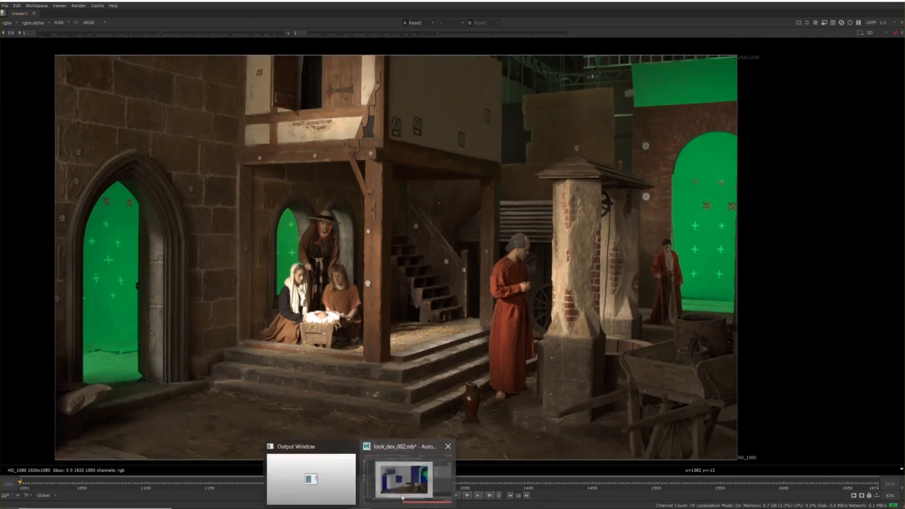
pyautogui.click(403, 476)
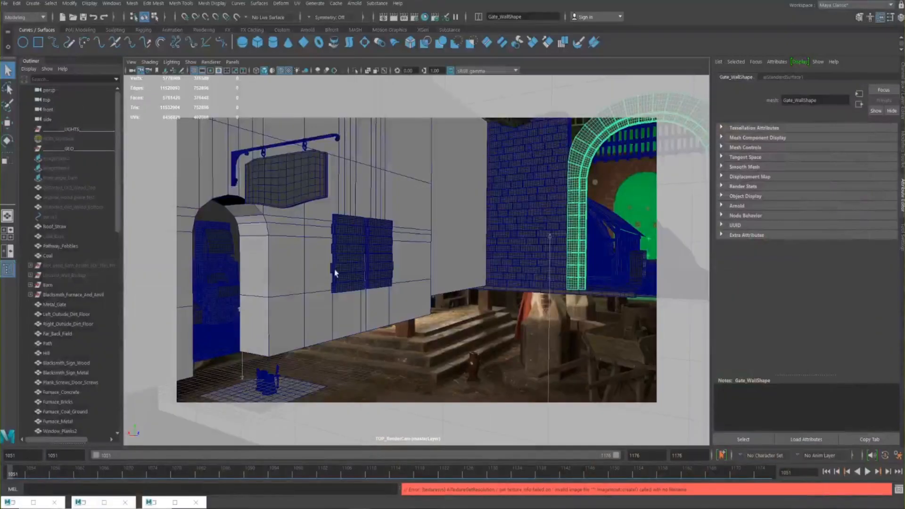
pyautogui.click(295, 392)
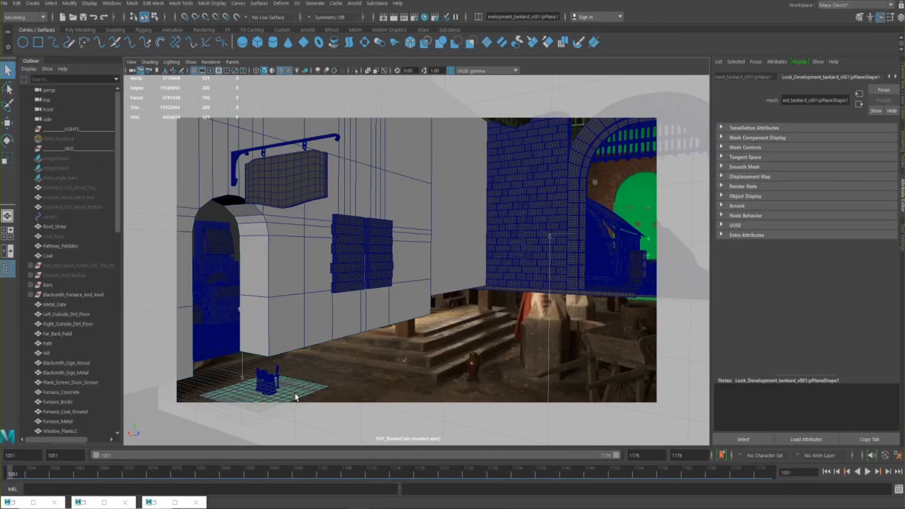
pyautogui.press('r')
pyautogui.moveTo(267, 391); pyautogui.dragTo(328, 336)
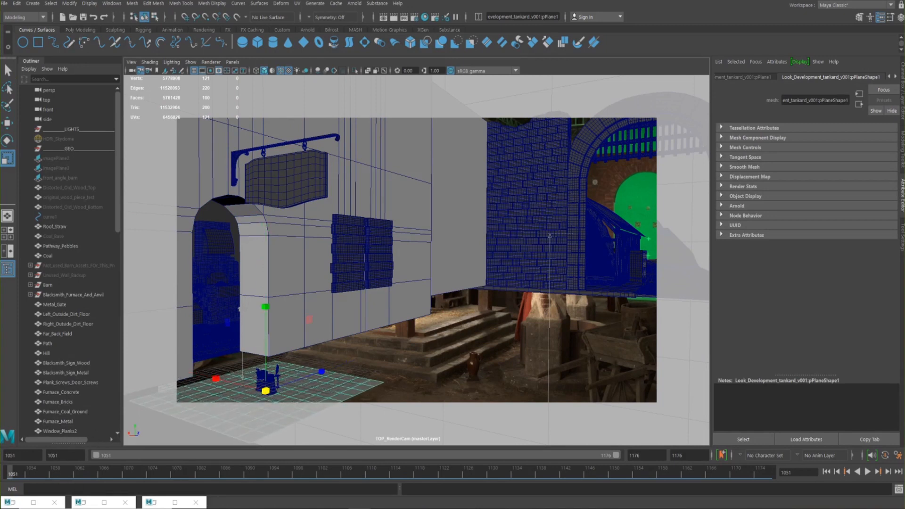
# Step: Open the AOV section of the Arnold render settings and move the window clear of the viewport
pyautogui.click(111, 3)
pyautogui.moveTo(151, 66)
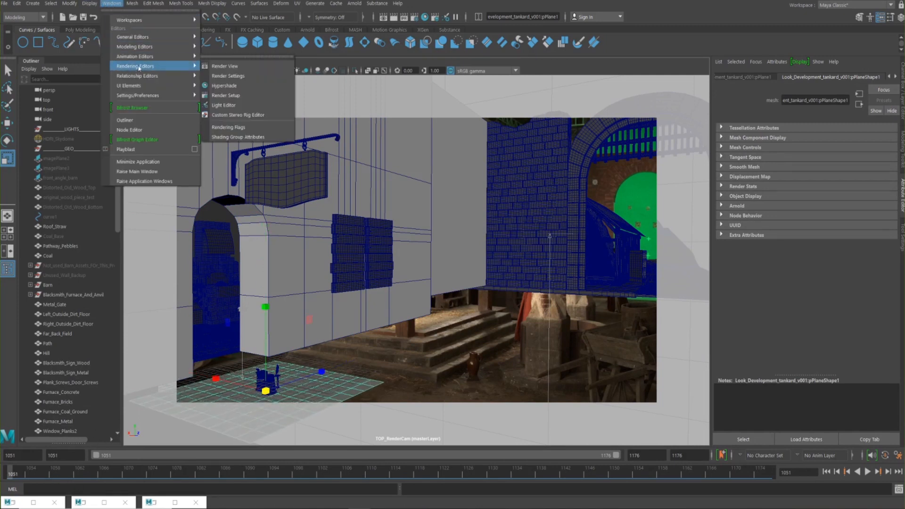
pyautogui.click(228, 75)
pyautogui.moveTo(532, 180); pyautogui.dragTo(523, 103)
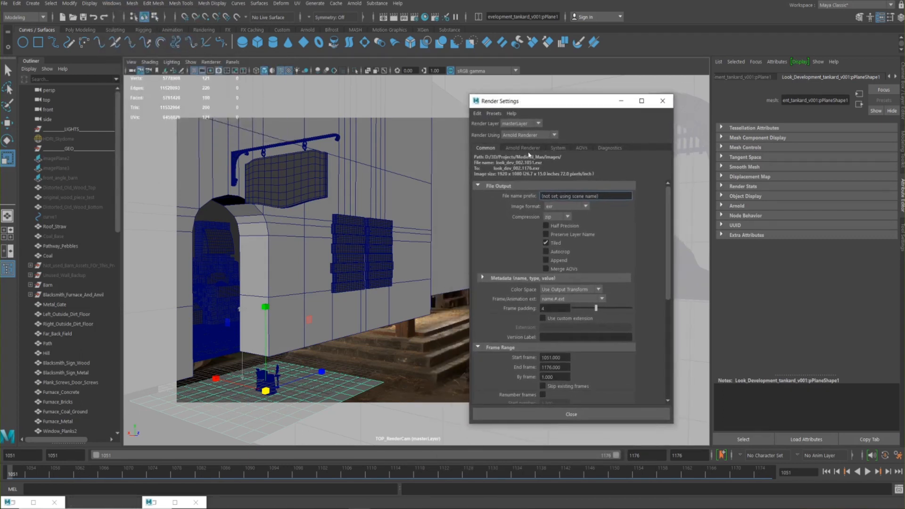
pyautogui.click(523, 148)
pyautogui.click(581, 148)
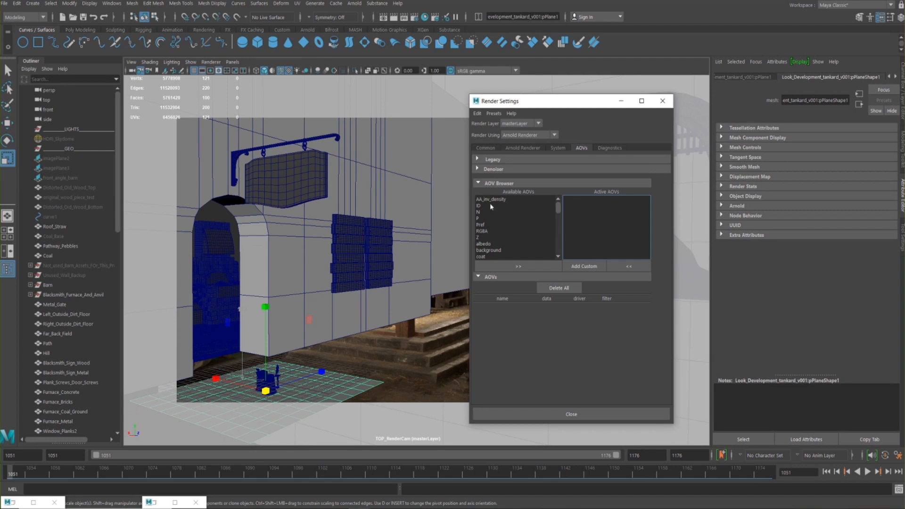
pyautogui.moveTo(568, 106); pyautogui.dragTo(783, 201)
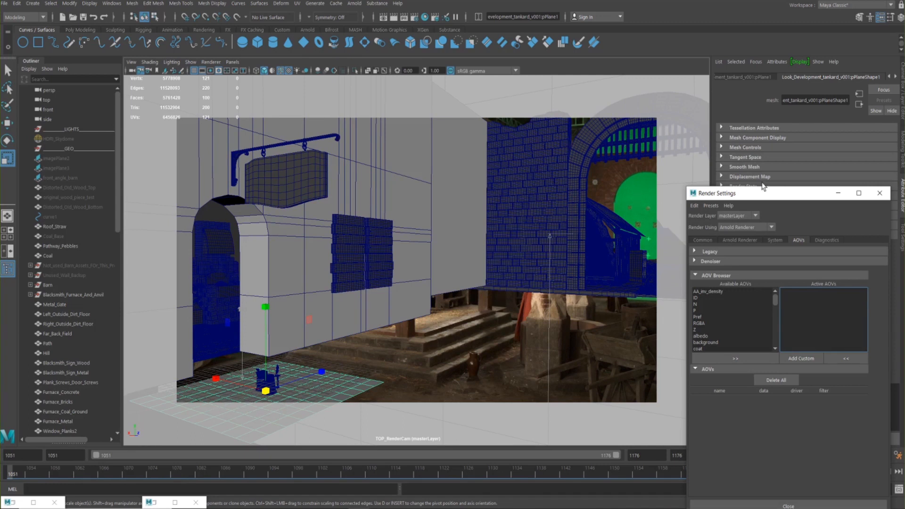
pyautogui.moveTo(761, 192); pyautogui.dragTo(325, 159)
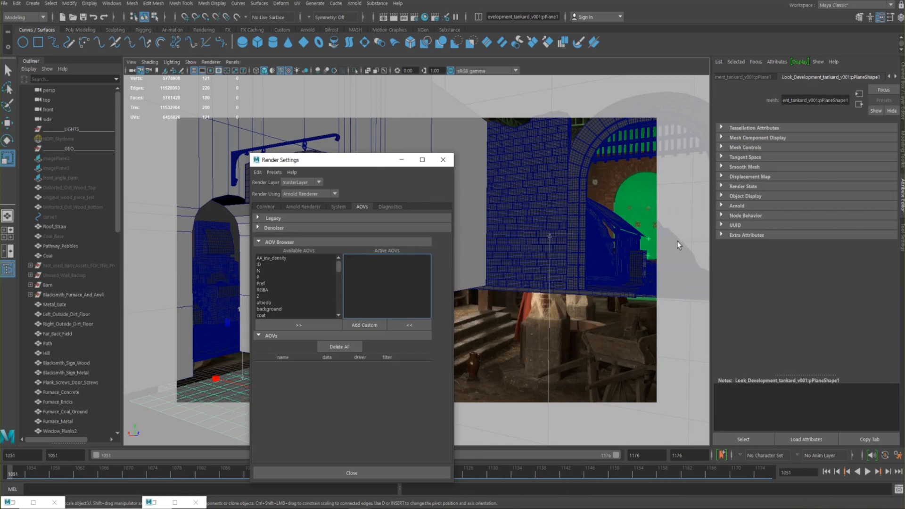
pyautogui.moveTo(351, 166); pyautogui.dragTo(783, 146)
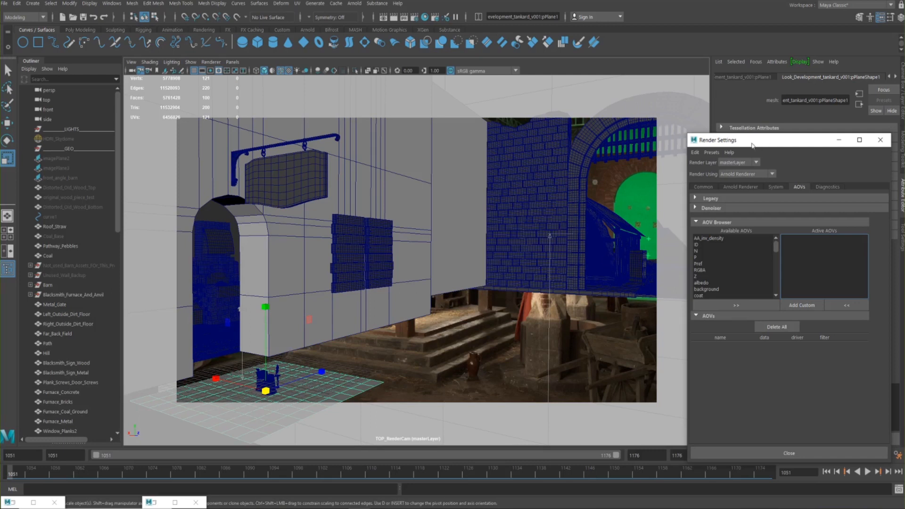
pyautogui.moveTo(751, 145); pyautogui.dragTo(736, 146)
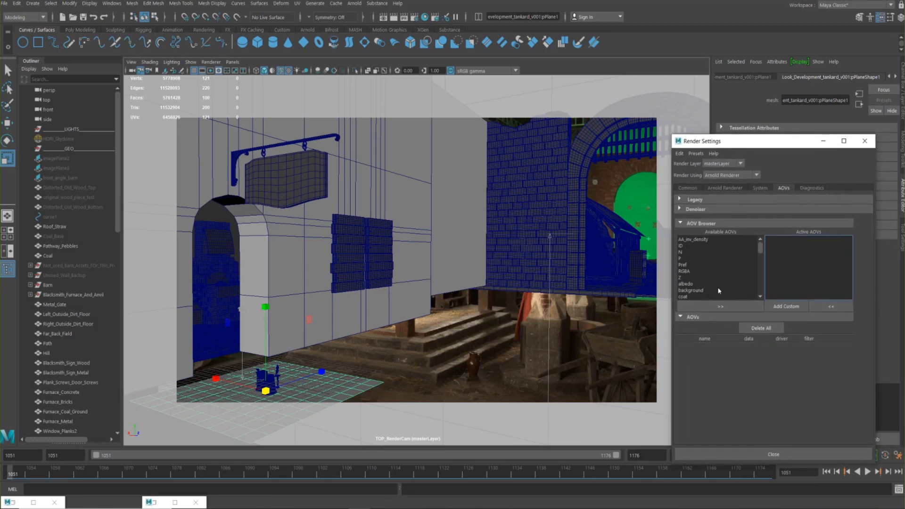
# Step: Add the albedo AOV to the active render passes
pyautogui.click(682, 246)
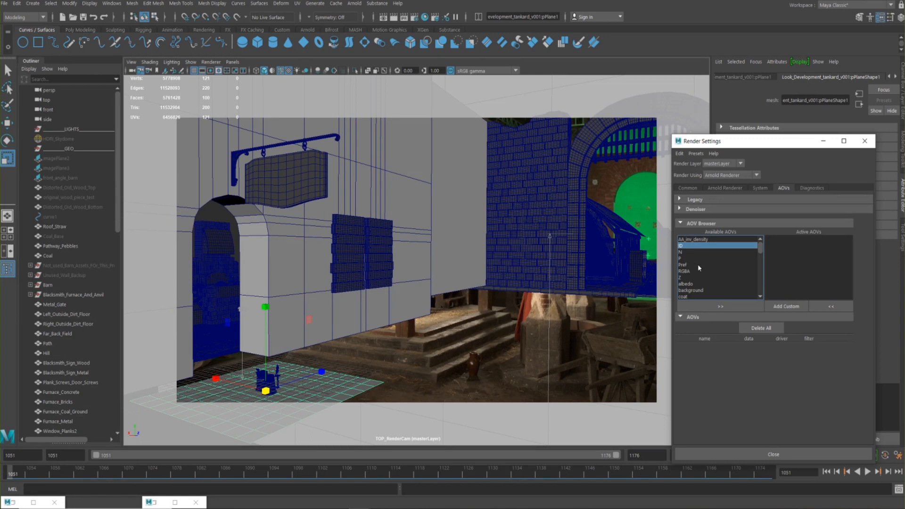
pyautogui.moveTo(698, 267); pyautogui.dragTo(681, 261)
pyautogui.click(694, 277)
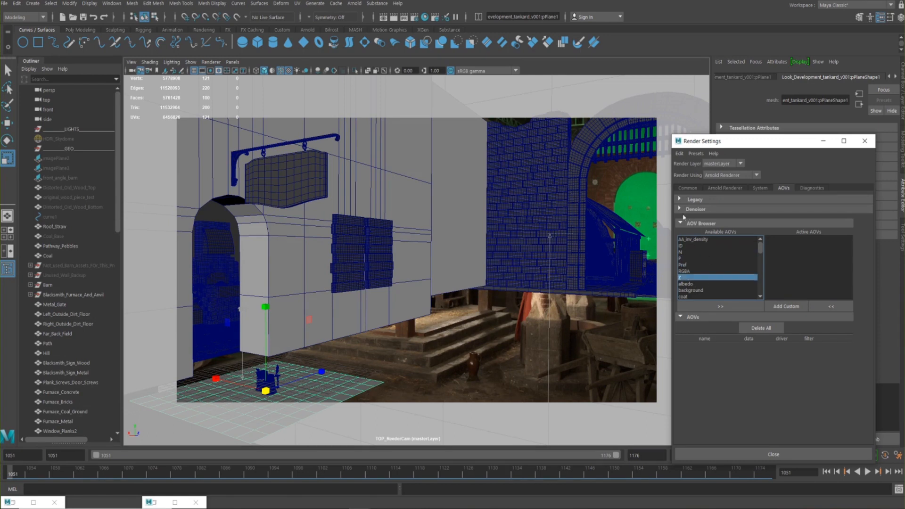
pyautogui.click(695, 284)
pyautogui.click(692, 307)
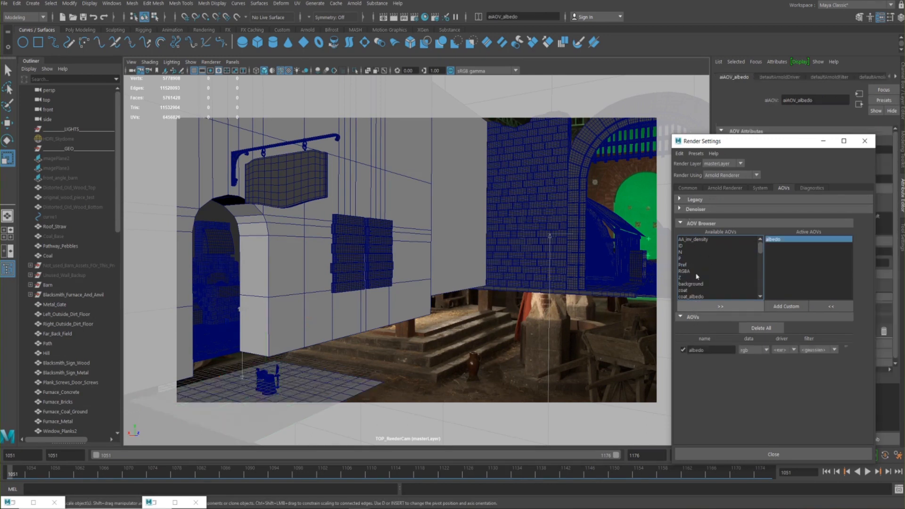
# Step: Add the specular AOV to the active render passes
pyautogui.scroll(-1, 688, 267)
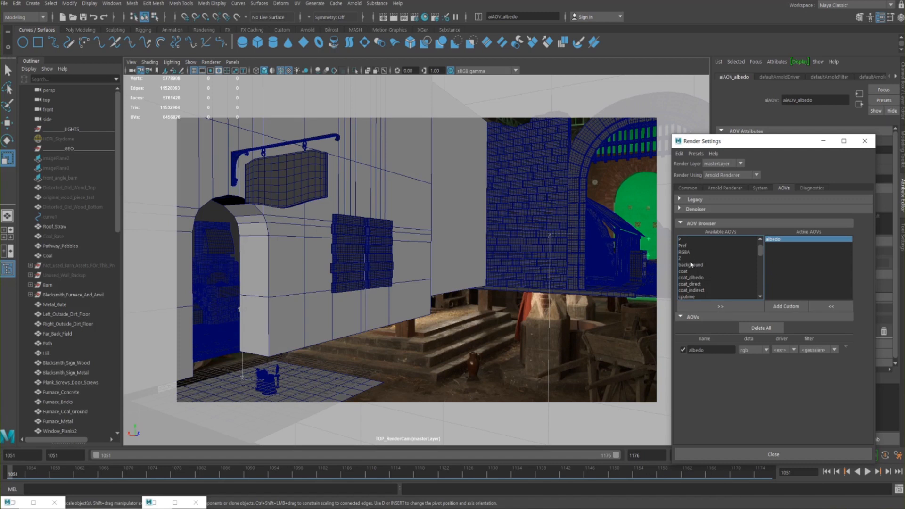
pyautogui.scroll(-2, 690, 264)
pyautogui.scroll(-1, 691, 264)
pyautogui.scroll(-1, 686, 269)
pyautogui.scroll(-1, 693, 266)
pyautogui.scroll(-3, 692, 278)
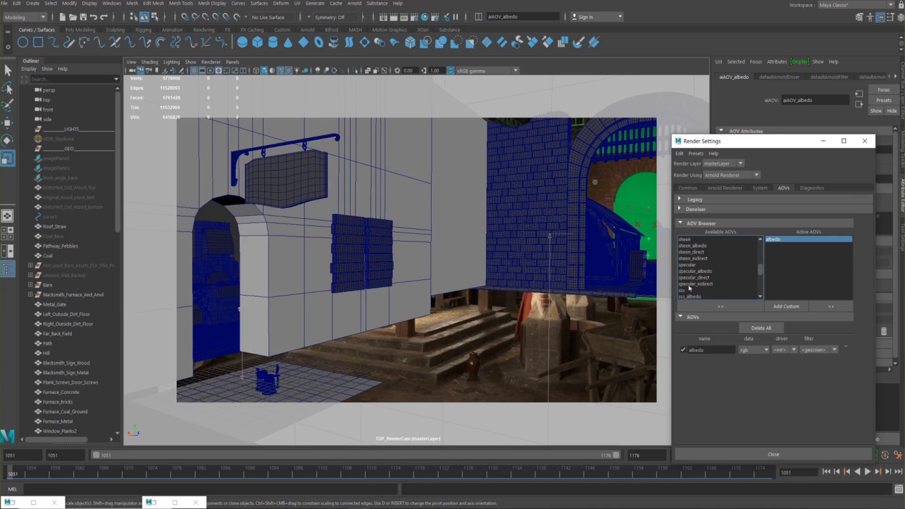
pyautogui.click(693, 246)
pyautogui.click(720, 306)
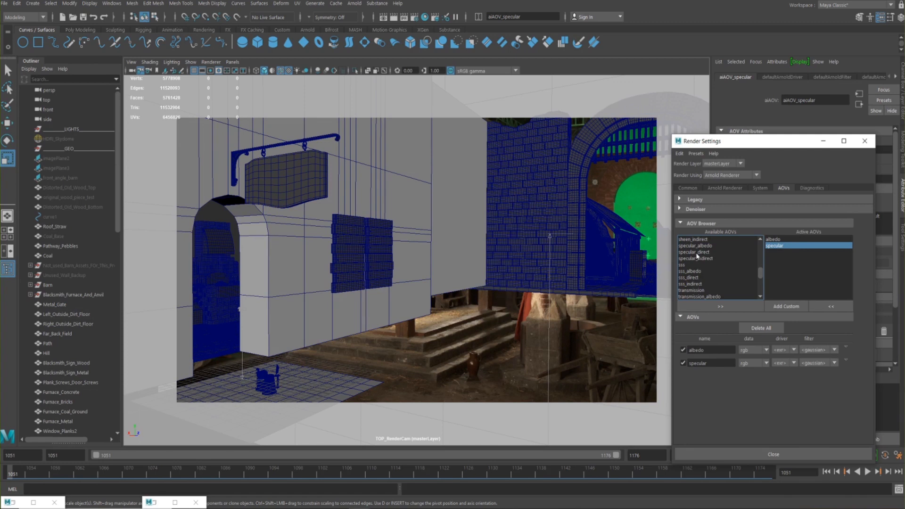
# Step: Add the specular_direct and specular_indirect AOVs to the active render passes
pyautogui.scroll(1, 705, 252)
pyautogui.click(701, 278)
pyautogui.click(695, 271)
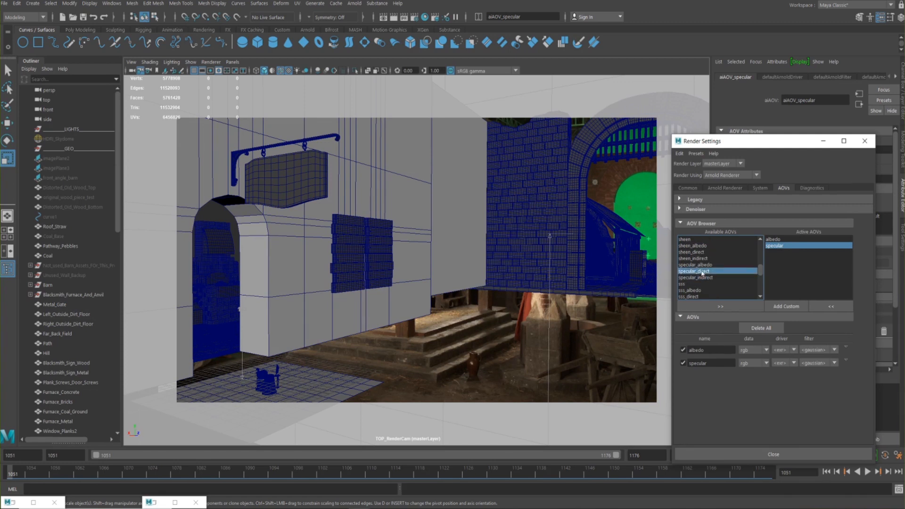
pyautogui.click(719, 307)
pyautogui.click(705, 272)
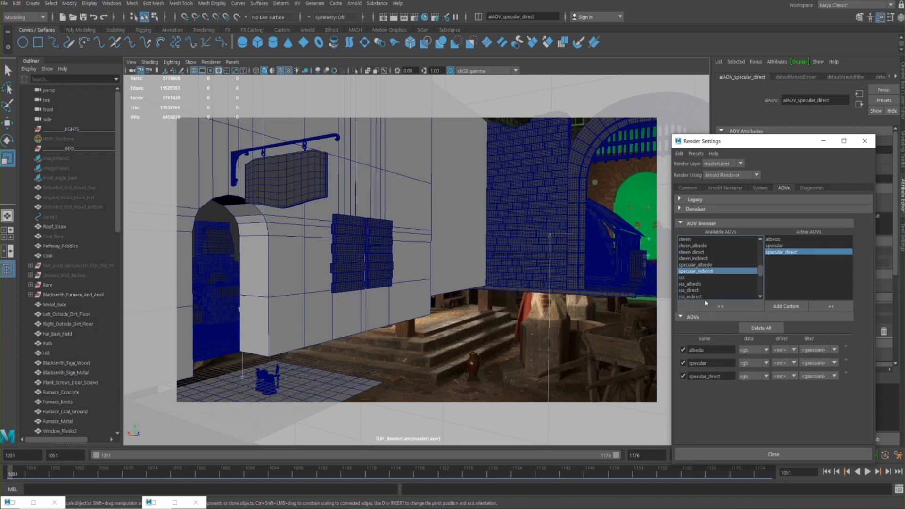
pyautogui.click(719, 306)
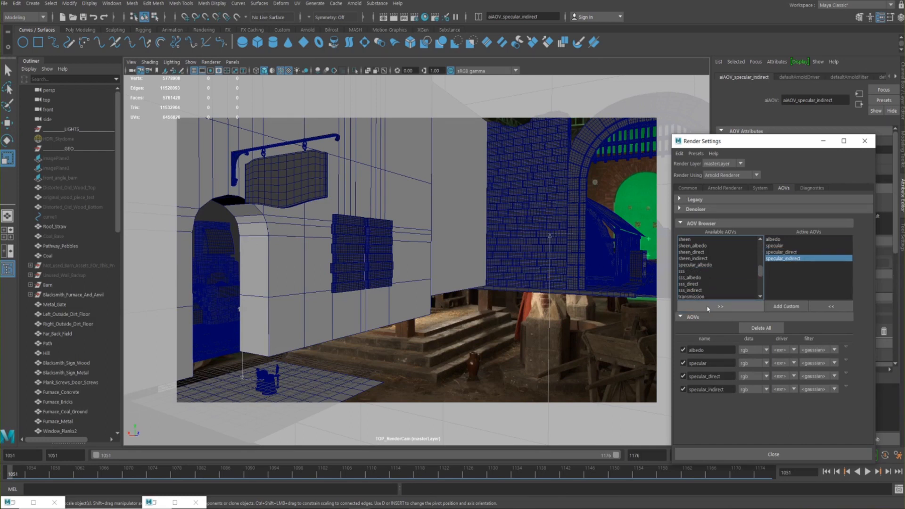
pyautogui.click(784, 252)
pyautogui.click(780, 258)
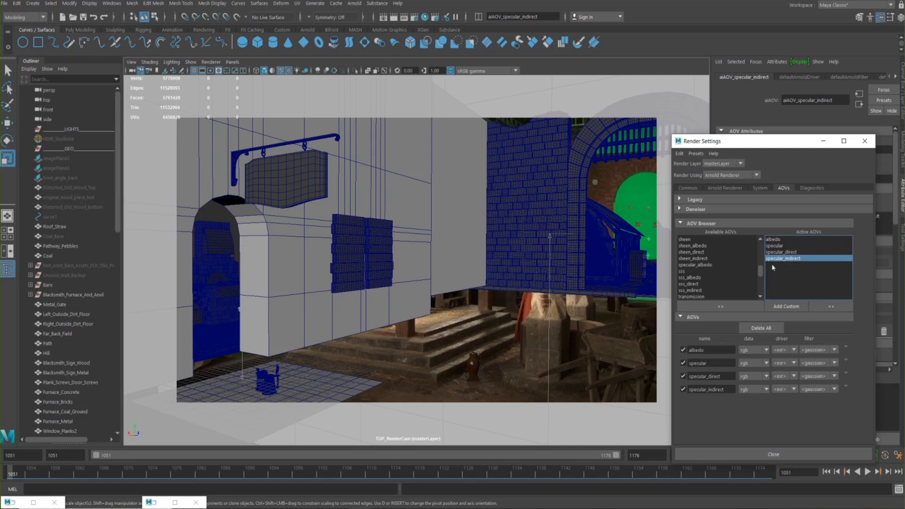
# Step: Look through the remaining available AOVs, including the sss, transmission, volume, shadow and cryptomatte passes
pyautogui.scroll(-1, 690, 273)
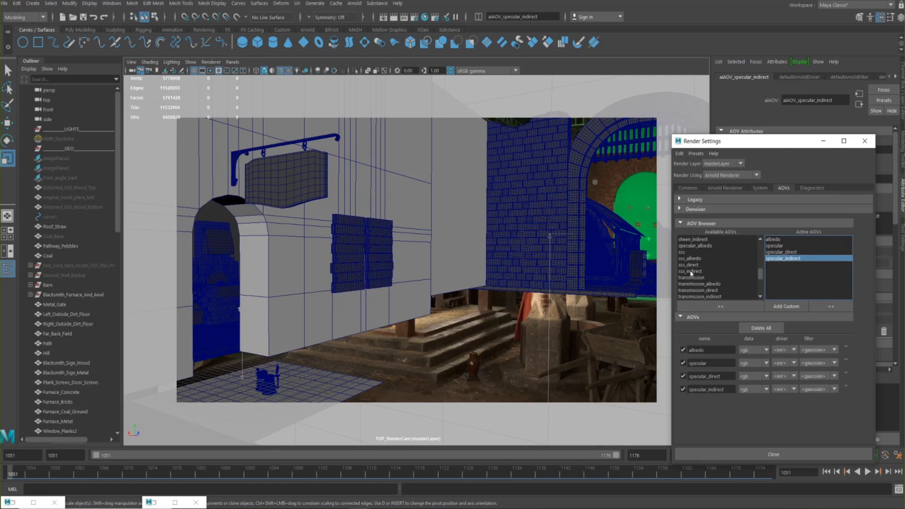
pyautogui.scroll(-1, 691, 272)
pyautogui.click(692, 259)
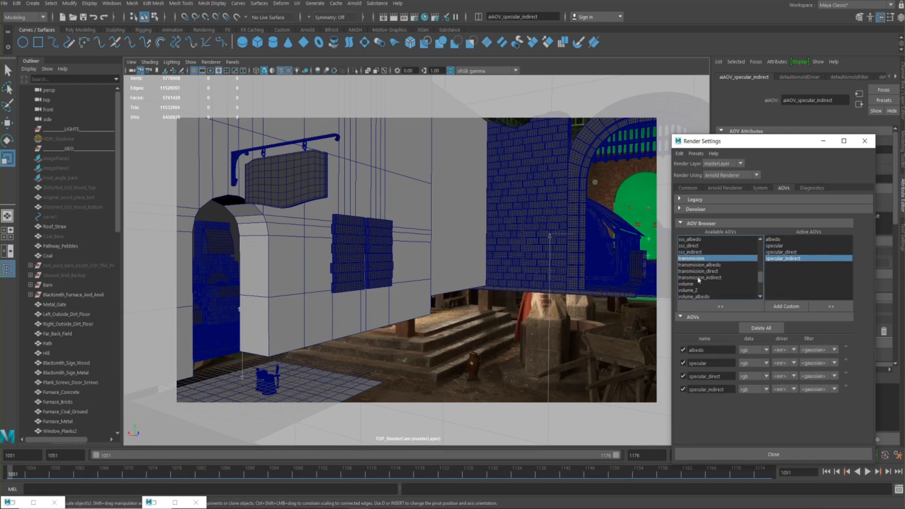
pyautogui.scroll(1, 693, 278)
pyautogui.click(690, 252)
pyautogui.click(687, 259)
pyautogui.click(686, 252)
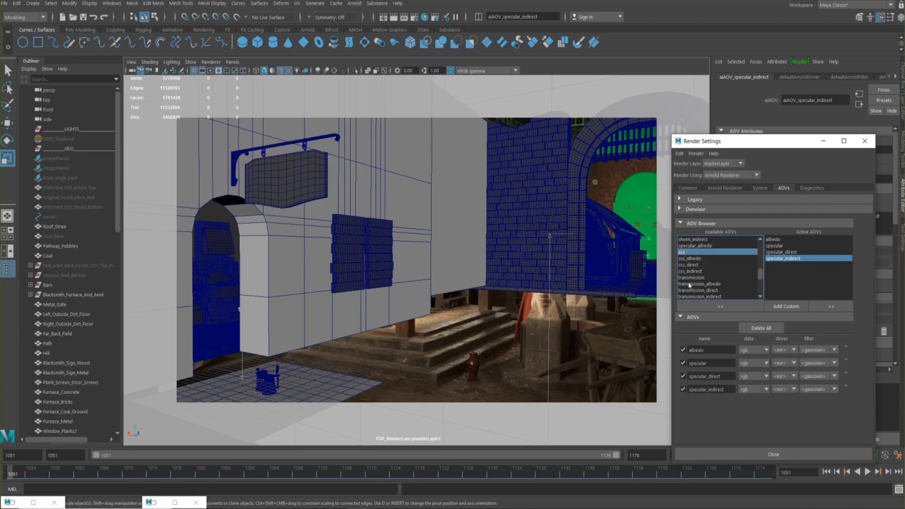
pyautogui.scroll(-3, 689, 281)
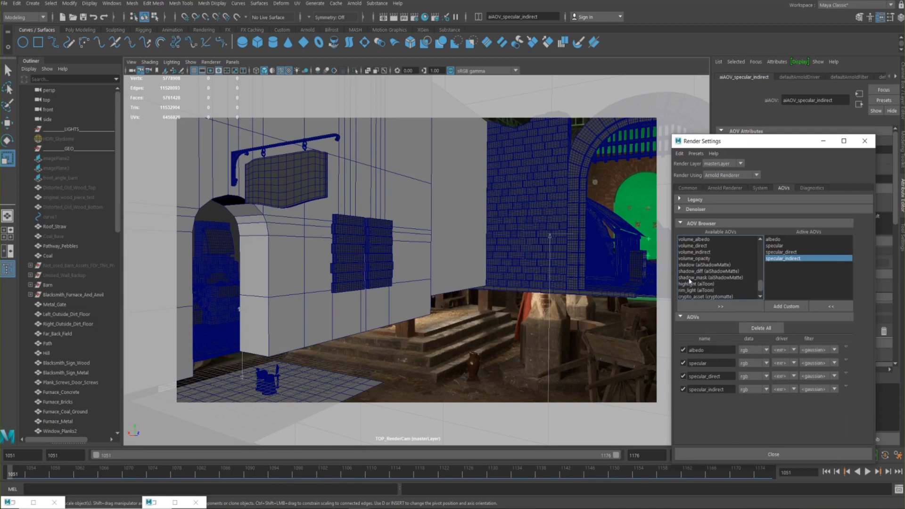
pyautogui.scroll(-1, 690, 282)
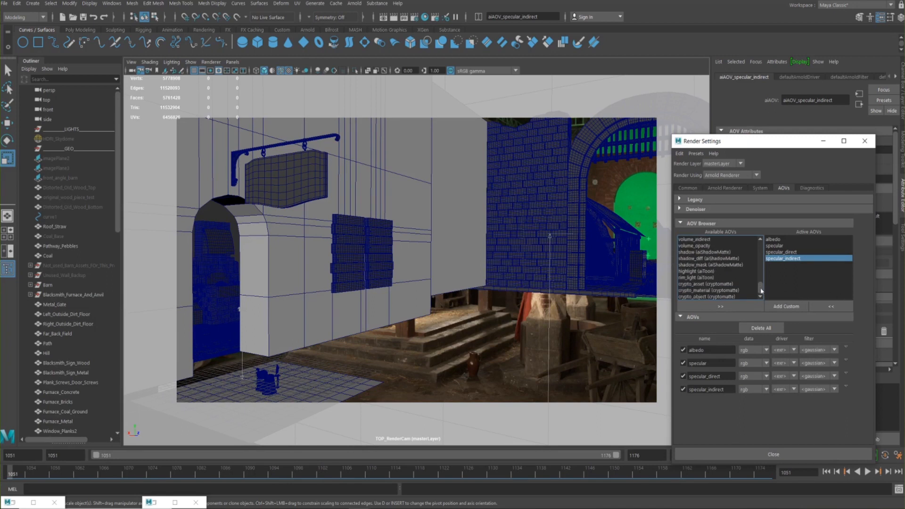
# Step: Select the Z AOV among the available passes and reposition the render settings window
pyautogui.moveTo(761, 289); pyautogui.dragTo(767, 208)
pyautogui.moveTo(680, 279); pyautogui.dragTo(681, 284)
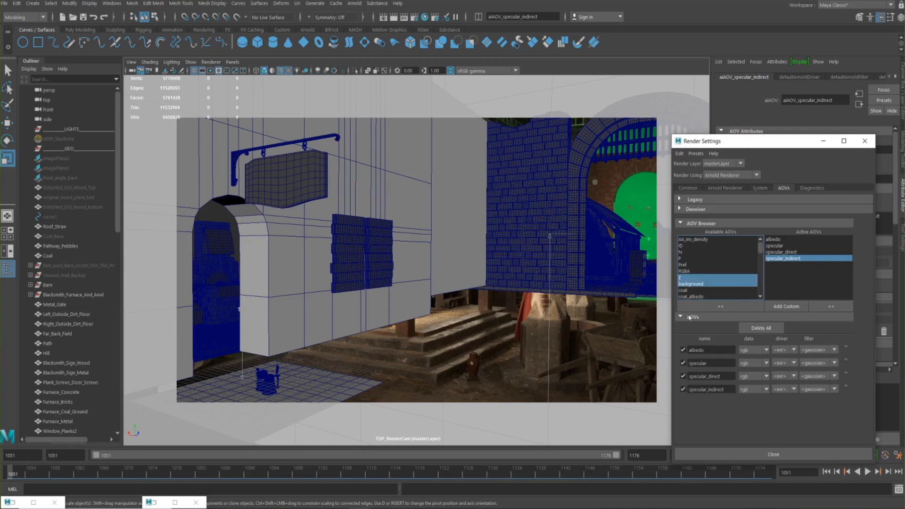
pyautogui.click(681, 277)
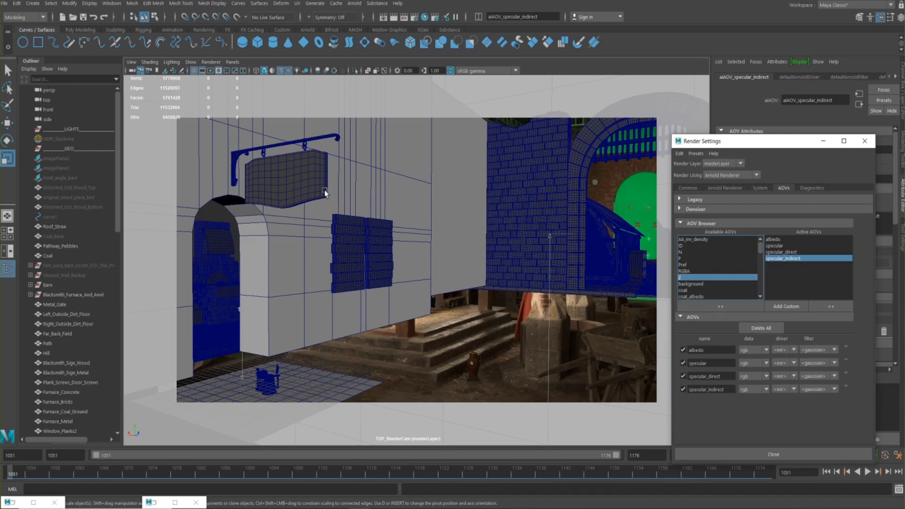
pyautogui.moveTo(709, 142); pyautogui.dragTo(457, 135)
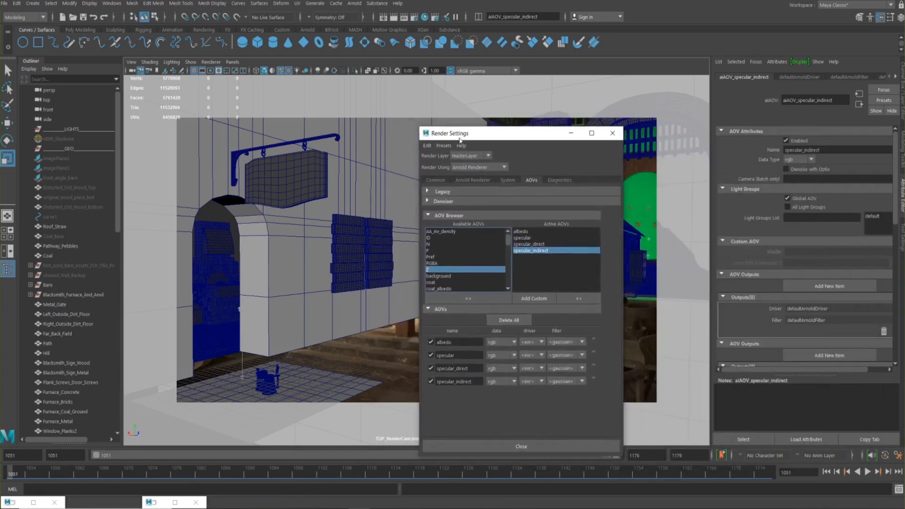
# Step: Select the ground plane beneath the tankards and open its Render Stats attributes
pyautogui.click(363, 389)
pyautogui.click(365, 387)
pyautogui.click(367, 386)
pyautogui.click(368, 387)
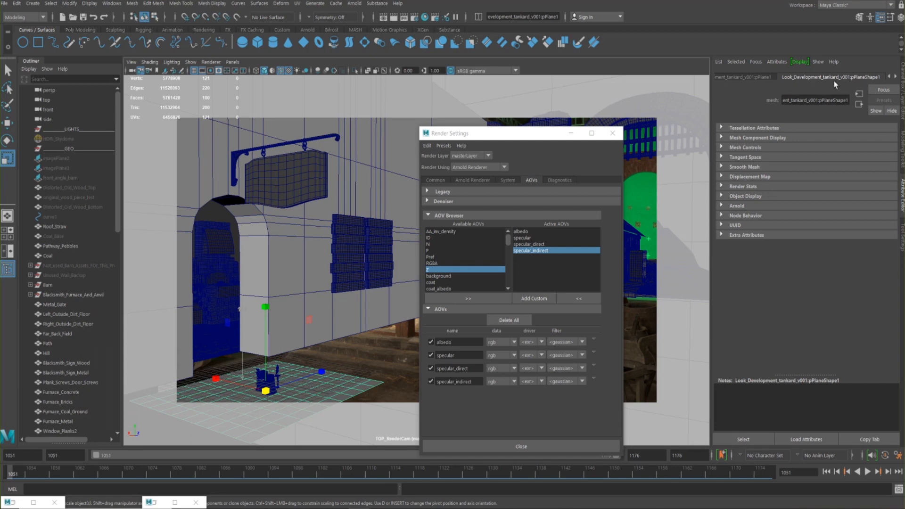
pyautogui.click(745, 187)
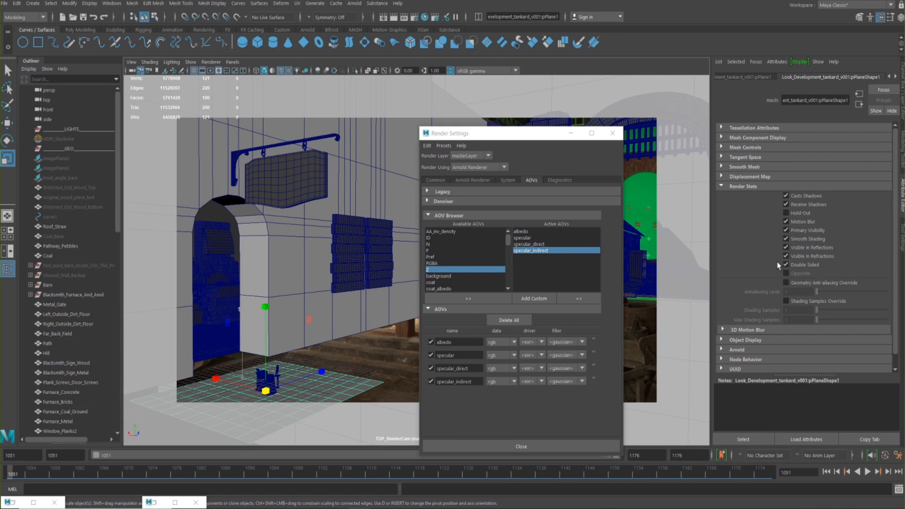
# Step: Add the Z AOV to the active render passes
pyautogui.moveTo(538, 138); pyautogui.dragTo(789, 132)
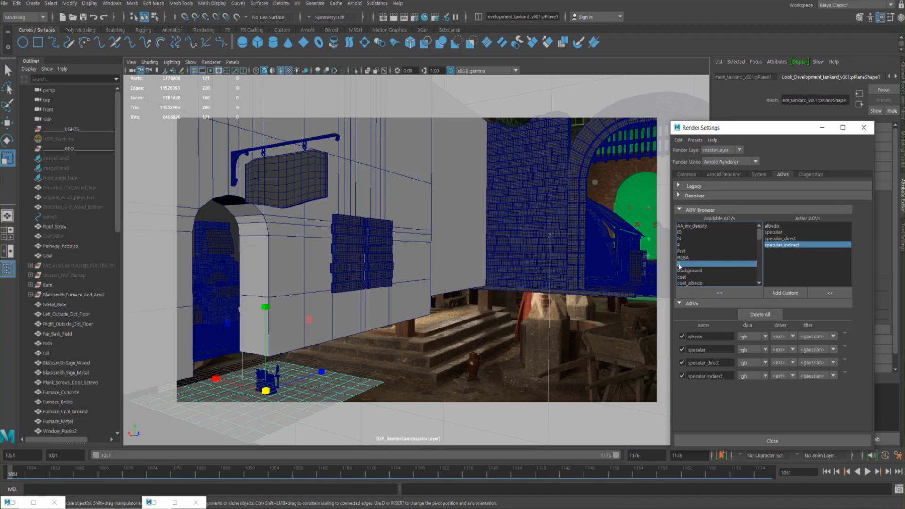
pyautogui.click(719, 293)
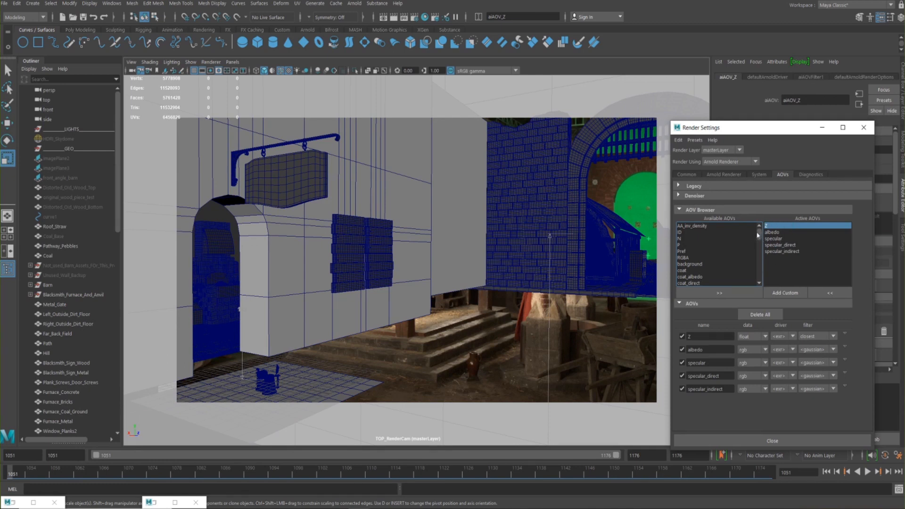
pyautogui.click(684, 238)
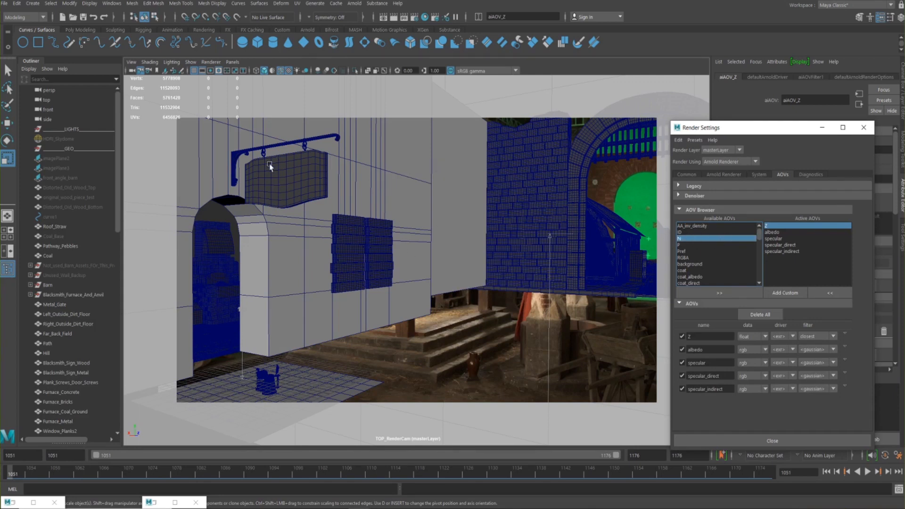
pyautogui.click(719, 292)
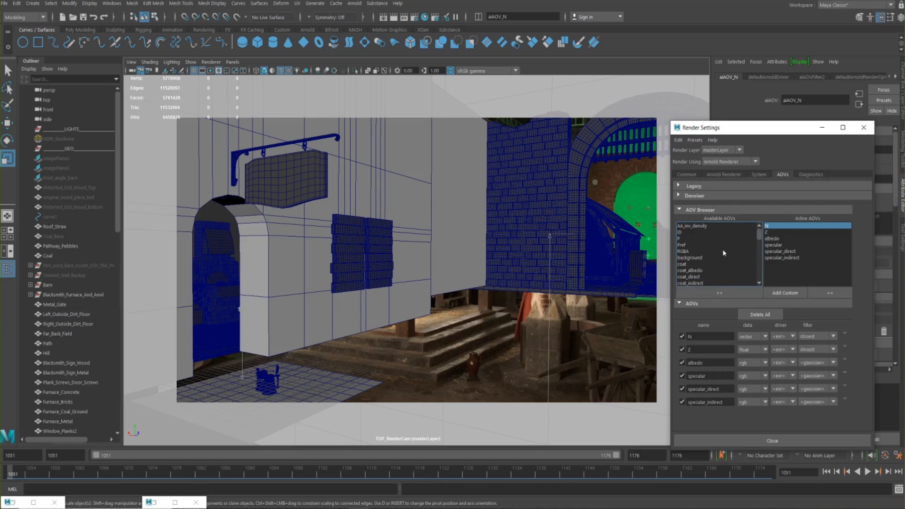
pyautogui.click(830, 292)
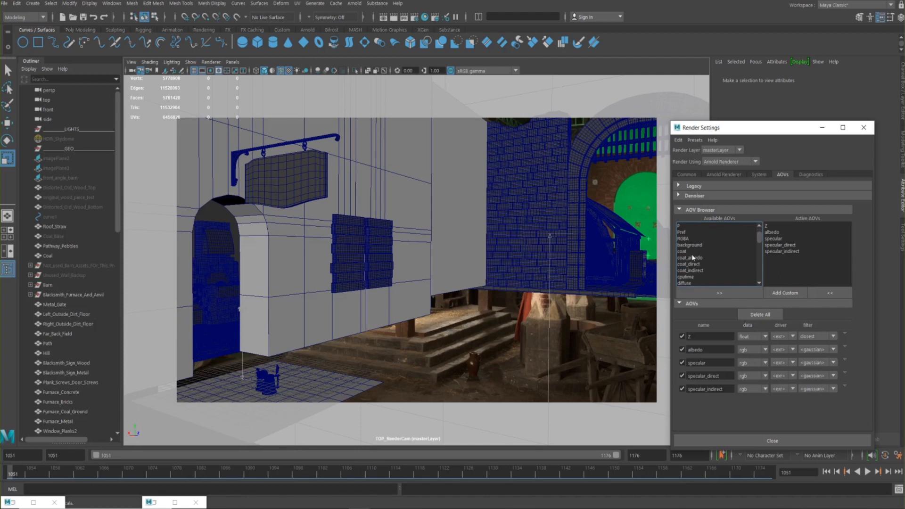
# Step: Open the Denoiser settings and enable OptiX denoising for the beauty AOV
pyautogui.click(695, 196)
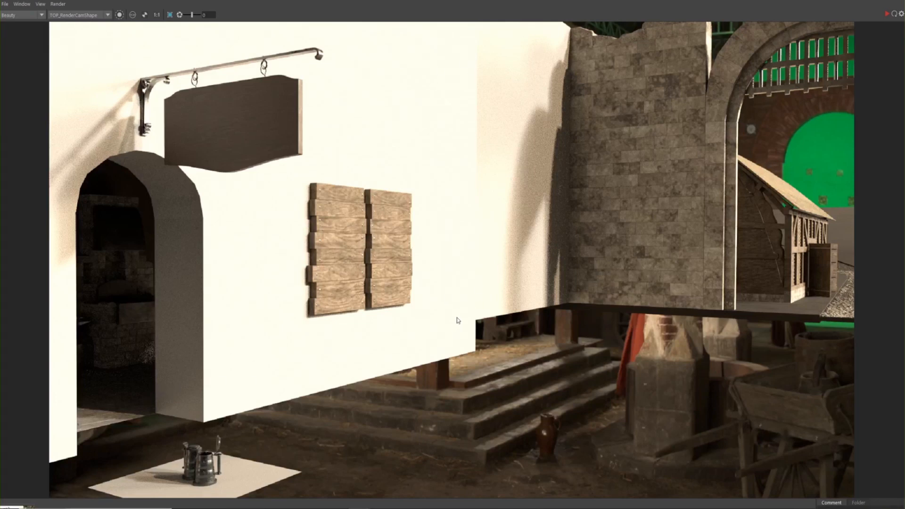
# Step: Inspect the noise in the beauty render around the arched doorway, wooden shutters and tankards
pyautogui.moveTo(166, 290); pyautogui.dragTo(379, 225, button='middle')
pyautogui.keyDown('alt'); pyautogui.moveTo(353, 286); pyautogui.dragTo(606, 120, button='right'); pyautogui.keyUp('alt')
pyautogui.moveTo(323, 227); pyautogui.dragTo(407, 174, button='middle')
pyautogui.keyDown('alt'); pyautogui.moveTo(407, 173); pyautogui.dragTo(631, 38, button='right'); pyautogui.keyUp('alt')
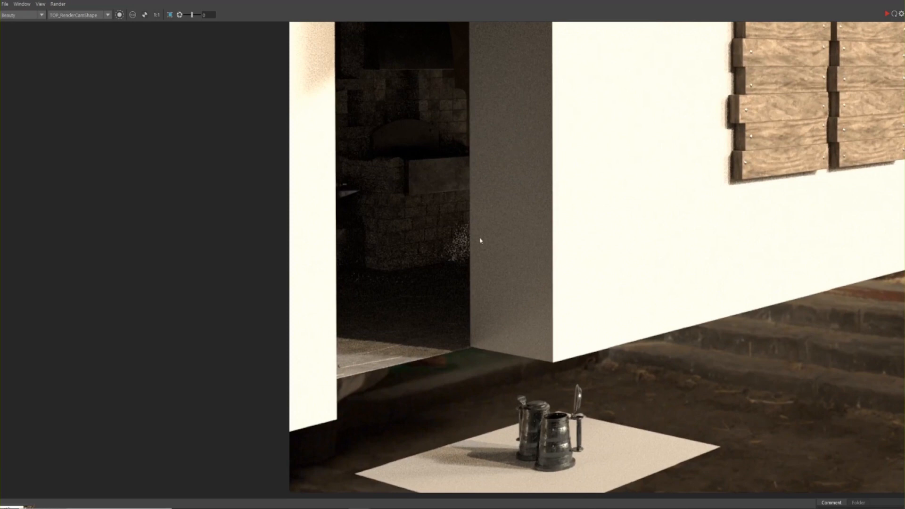
pyautogui.keyDown('alt'); pyautogui.moveTo(452, 249); pyautogui.dragTo(358, 443, button='right'); pyautogui.keyUp('alt')
pyautogui.moveTo(505, 237); pyautogui.dragTo(333, 381, button='middle')
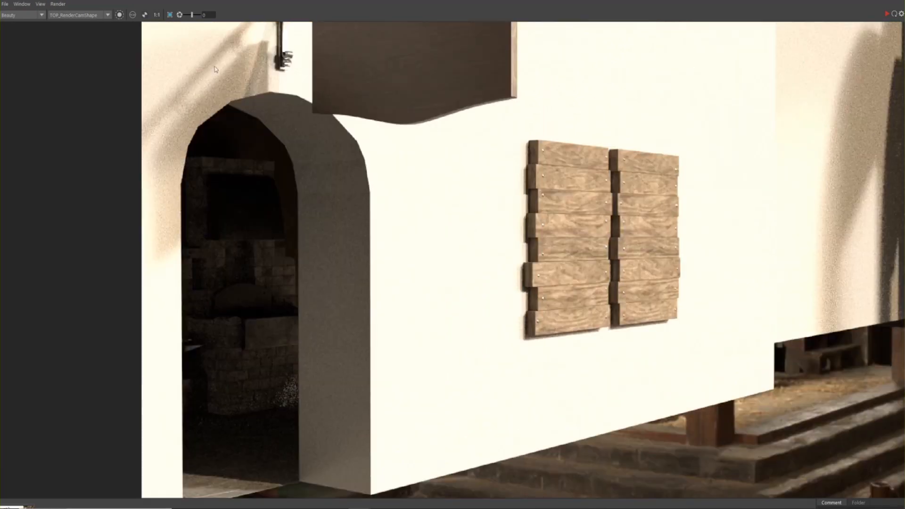
pyautogui.keyDown('alt'); pyautogui.moveTo(522, 235); pyautogui.dragTo(439, 356, button='right'); pyautogui.keyUp('alt')
pyautogui.moveTo(439, 359); pyautogui.dragTo(504, 315, button='middle')
pyautogui.keyDown('alt'); pyautogui.moveTo(505, 315); pyautogui.dragTo(369, 363, button='right'); pyautogui.keyUp('alt')
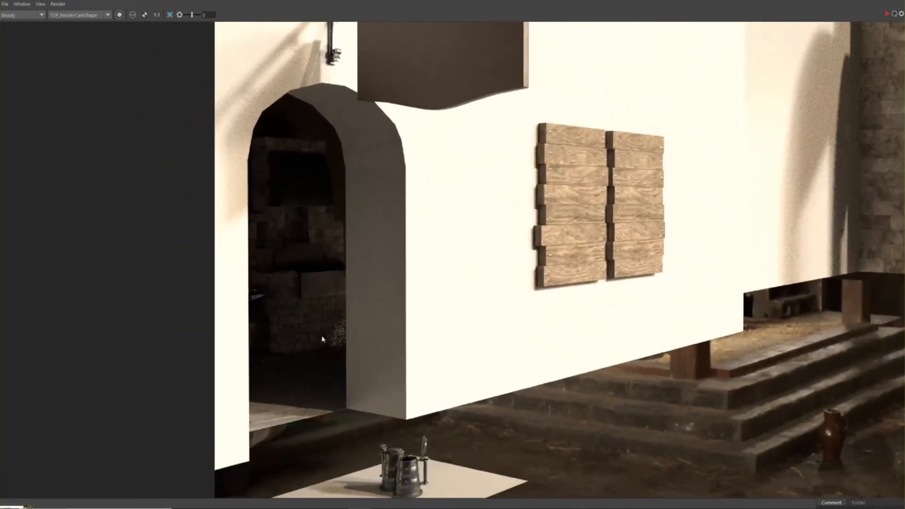
pyautogui.keyDown('alt'); pyautogui.moveTo(459, 313); pyautogui.dragTo(281, 273, button='right'); pyautogui.keyUp('alt')
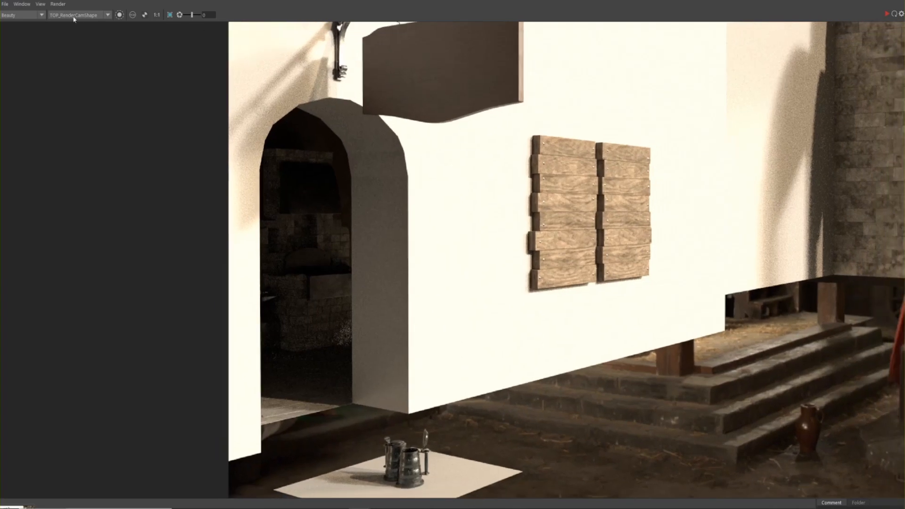
# Step: Display the RGBA_denoise pass in the render view and examine the doorway and wall up close
pyautogui.click(25, 14)
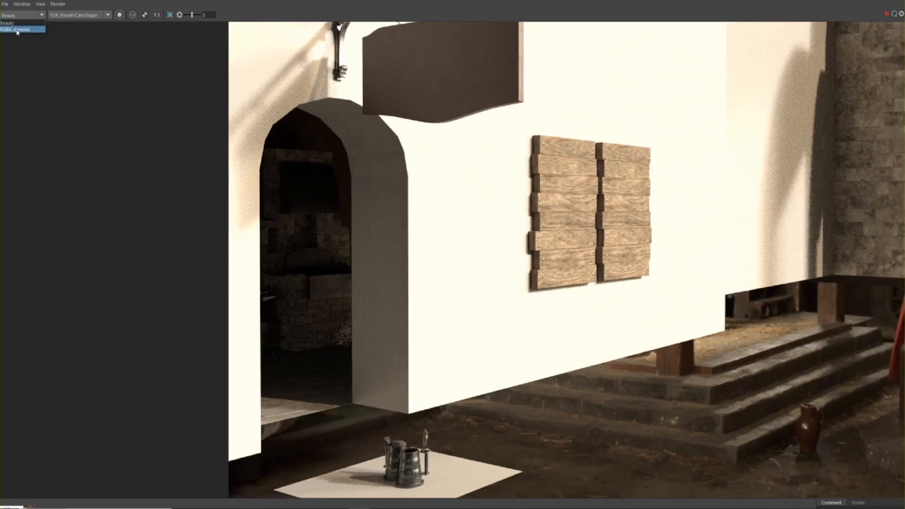
pyautogui.click(17, 29)
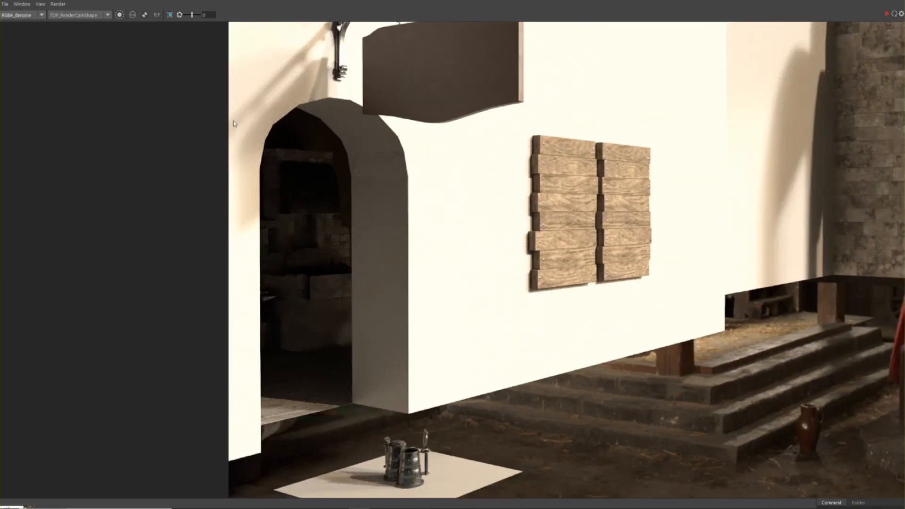
pyautogui.moveTo(339, 340); pyautogui.dragTo(416, 237, button='middle')
pyautogui.scroll(1, 419, 230)
pyautogui.scroll(-1, 413, 257)
pyautogui.scroll(-2, 462, 278)
pyautogui.moveTo(481, 262); pyautogui.dragTo(349, 377, button='middle')
pyautogui.scroll(-2, 301, 400)
pyautogui.moveTo(402, 315); pyautogui.dragTo(429, 278, button='middle')
pyautogui.scroll(-1, 299, 406)
# Step: Switch the render view to Beauty and back to RGBA_denoise to compare the two over the whole frame
pyautogui.click(15, 19)
pyautogui.click(38, 29)
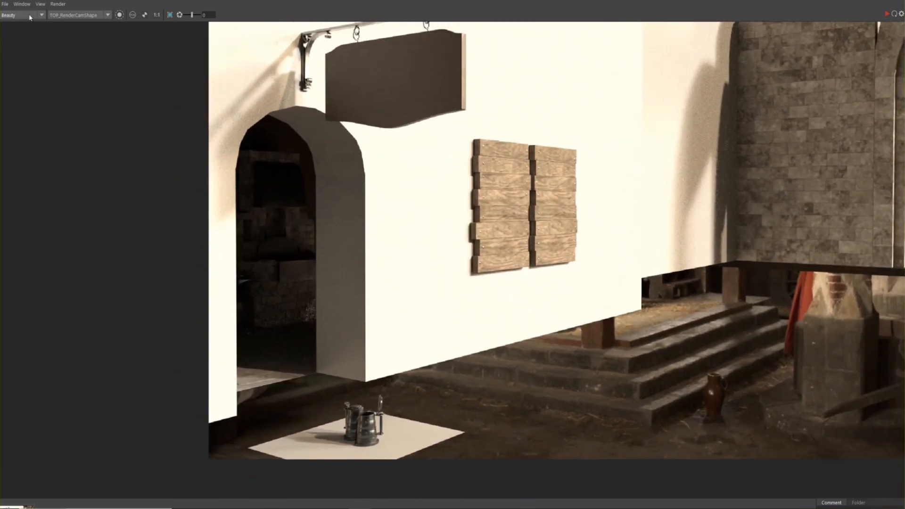
pyautogui.click(29, 15)
pyautogui.click(31, 23)
pyautogui.scroll(-1, 343, 398)
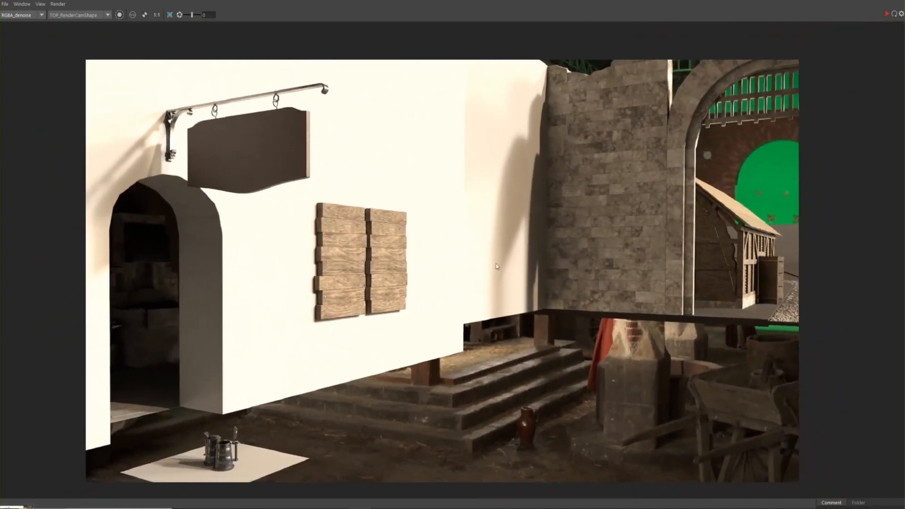
pyautogui.moveTo(490, 283); pyautogui.dragTo(518, 255, button='middle')
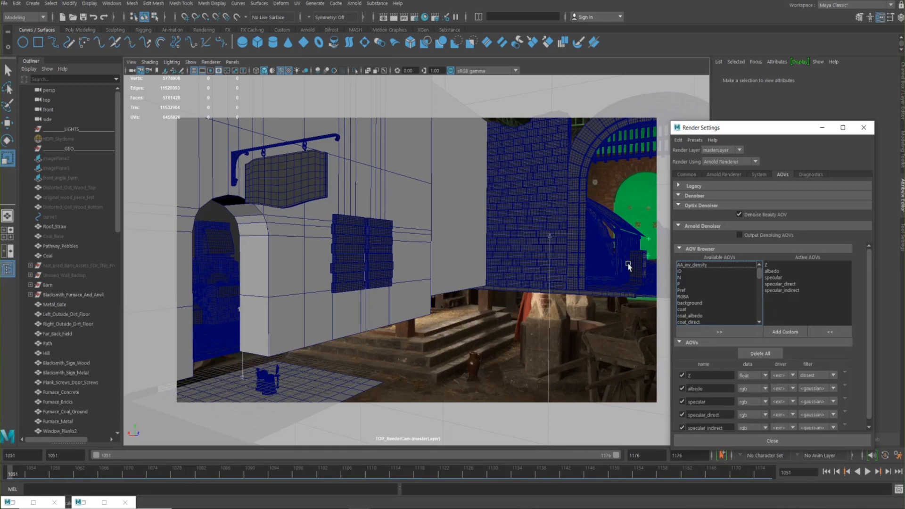
# Step: Turn off Denoise Beauty AOV in the OptiX denoiser settings
pyautogui.moveTo(716, 130); pyautogui.dragTo(657, 113)
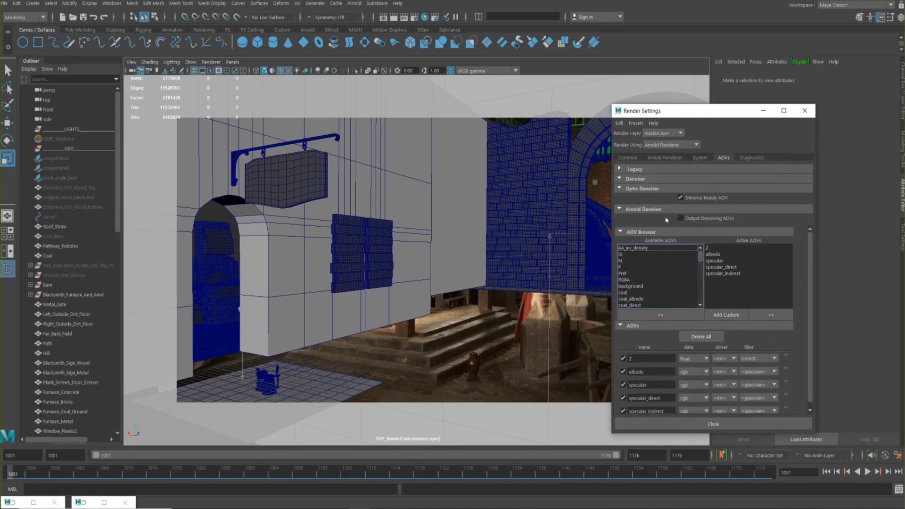
pyautogui.click(678, 197)
# Step: Go through the active AOVs one by one, from Z and albedo to specular, specular_direct and specular_indirect
pyautogui.click(634, 286)
pyautogui.click(712, 249)
pyautogui.click(715, 255)
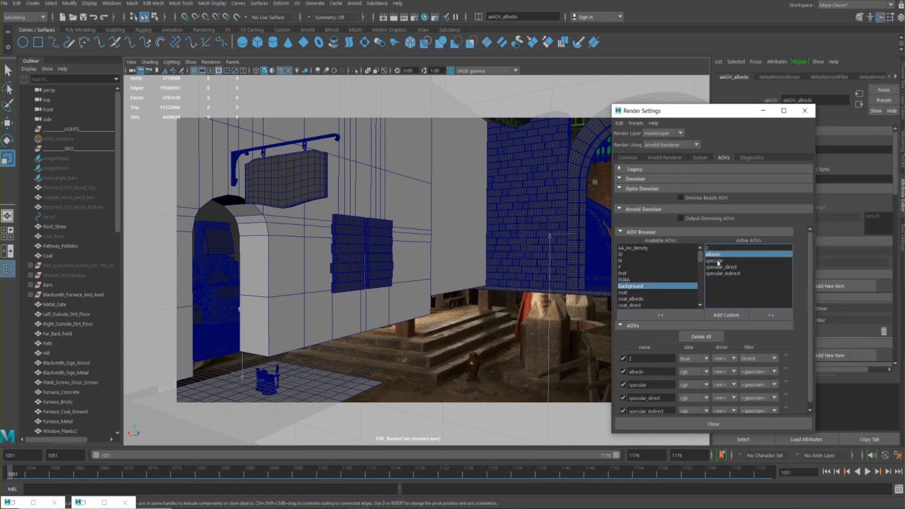
pyautogui.click(716, 261)
pyautogui.click(718, 267)
pyautogui.click(718, 273)
# Step: Look through the available AOVs, selecting motionvector and checking the shadow and cryptomatte passes
pyautogui.moveTo(700, 257); pyautogui.dragTo(705, 269)
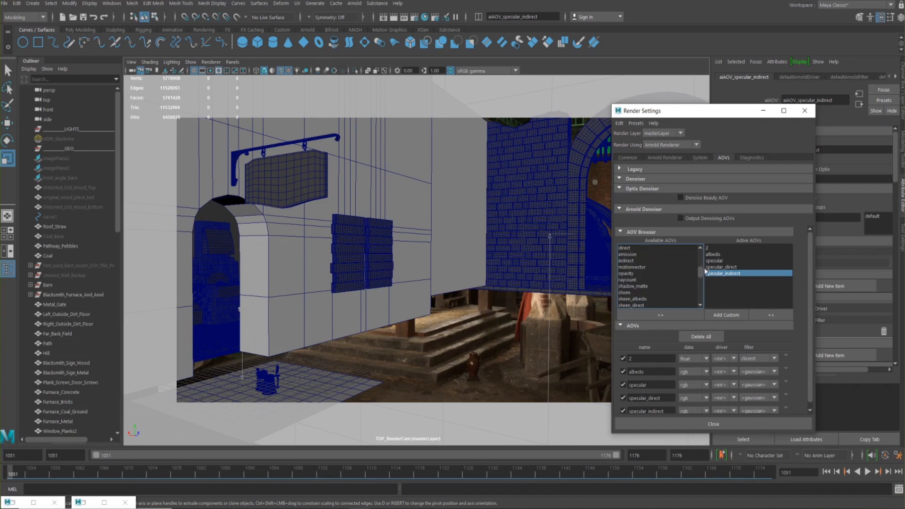
pyautogui.click(629, 266)
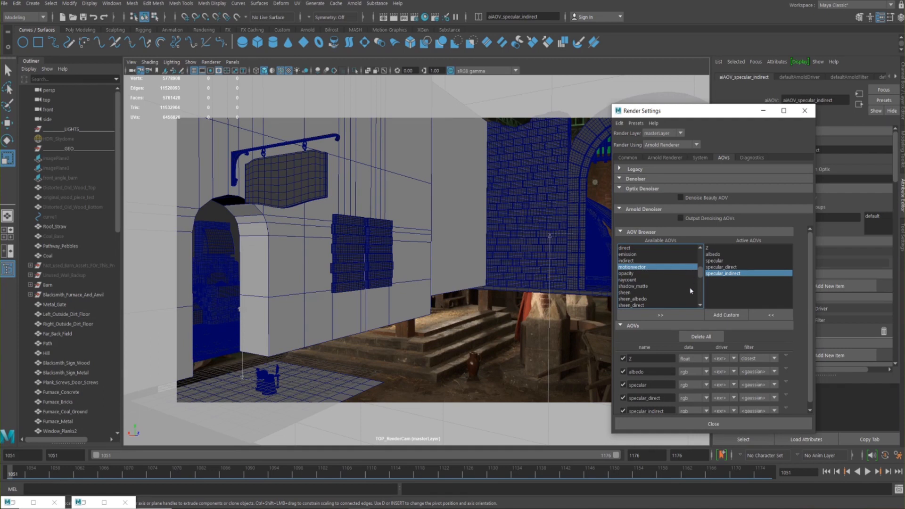
pyautogui.scroll(-2, 702, 275)
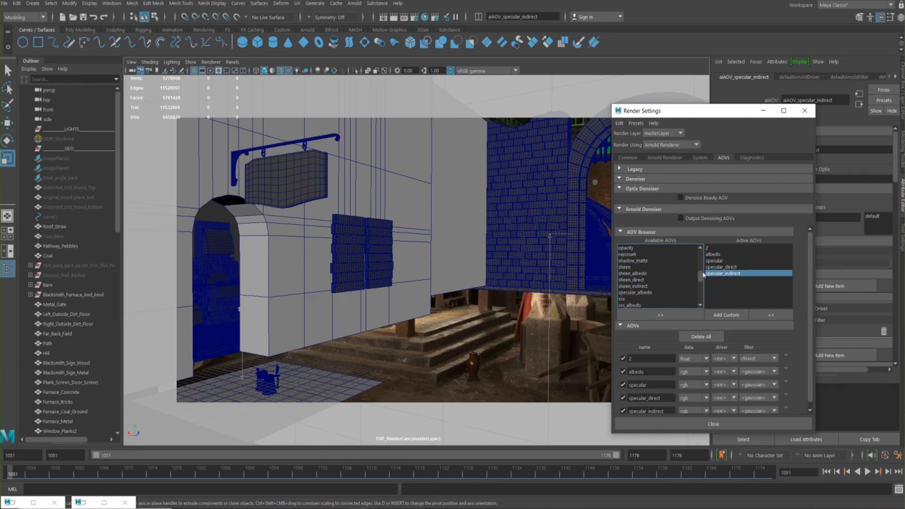
pyautogui.scroll(2, 702, 274)
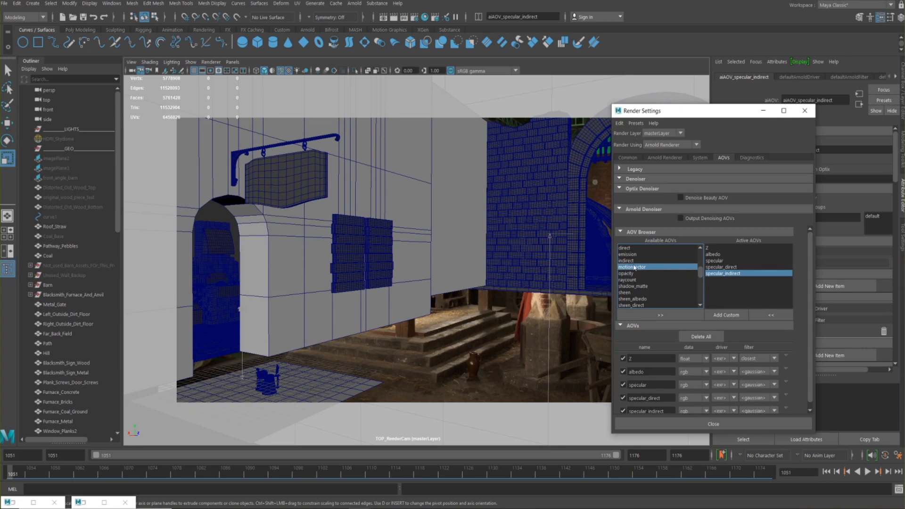
pyautogui.scroll(-1, 700, 275)
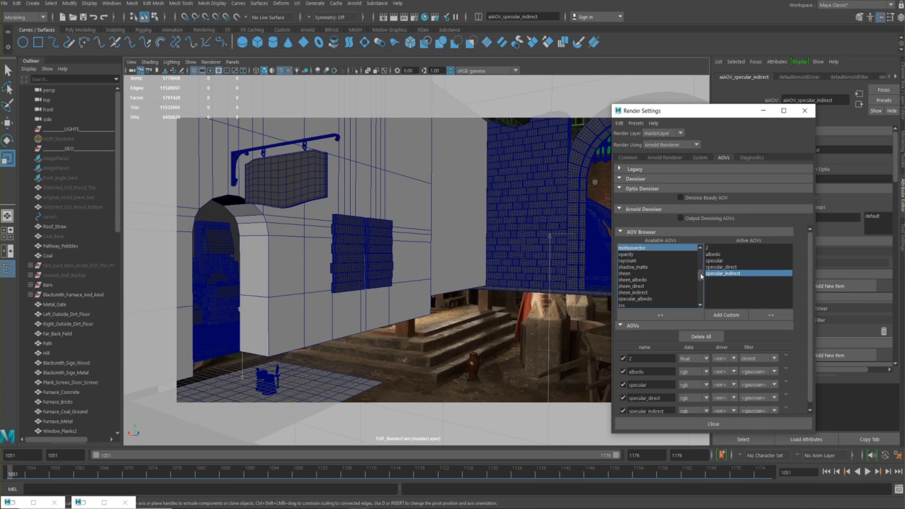
pyautogui.moveTo(701, 276); pyautogui.dragTo(703, 274)
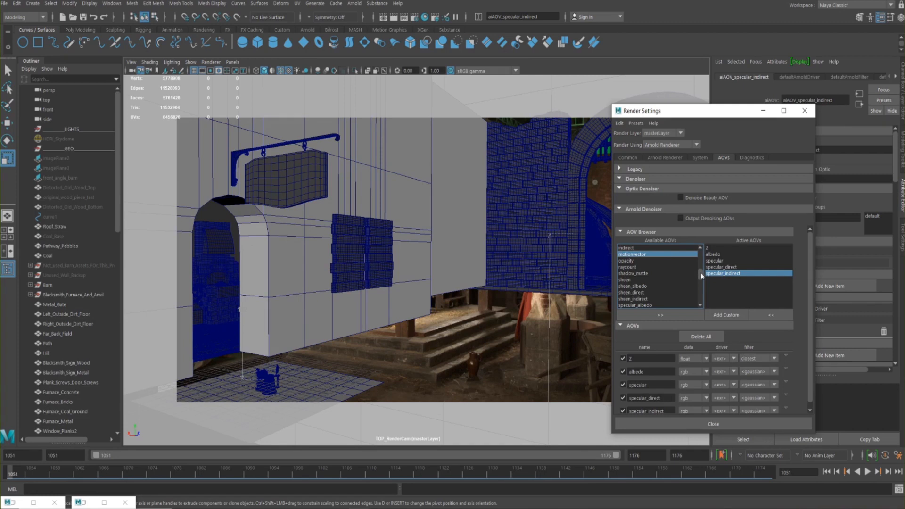
pyautogui.moveTo(701, 276); pyautogui.dragTo(707, 300)
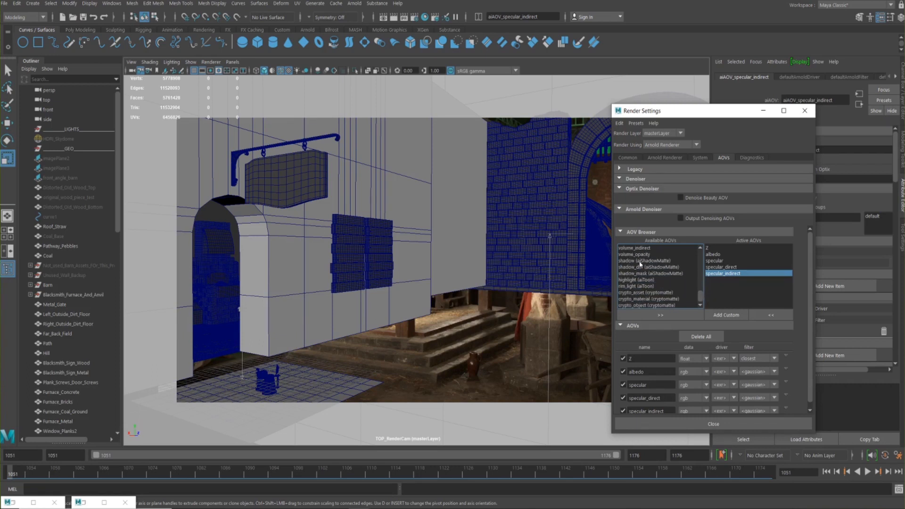
pyautogui.moveTo(703, 303); pyautogui.dragTo(701, 269)
pyautogui.scroll(-1, 671, 272)
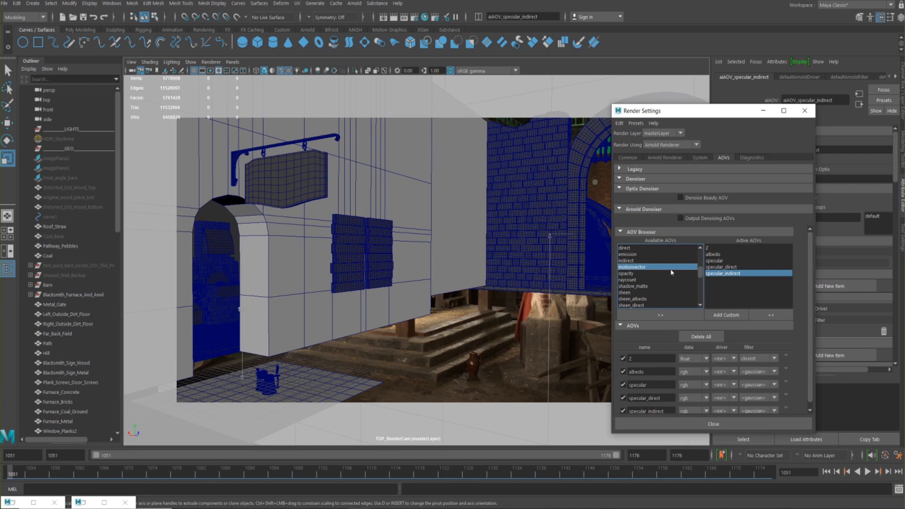
# Step: Add the shadow_matte AOV to the active render passes
pyautogui.click(626, 286)
pyautogui.click(678, 315)
pyautogui.scroll(-4, 701, 278)
pyautogui.scroll(-2, 702, 278)
pyautogui.scroll(-5, 702, 279)
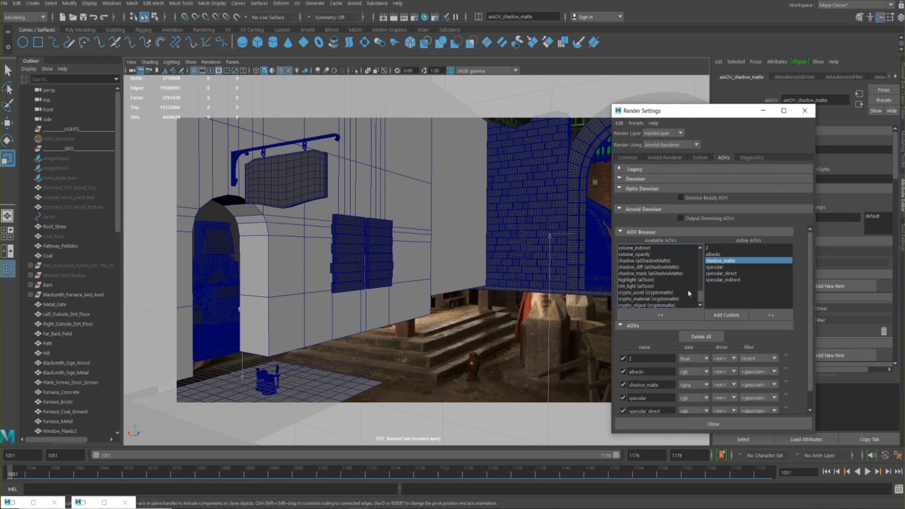
# Step: Select all active AOVs, enlarge the render settings window to review their full list, and close it
pyautogui.moveTo(659, 111); pyautogui.dragTo(485, 74)
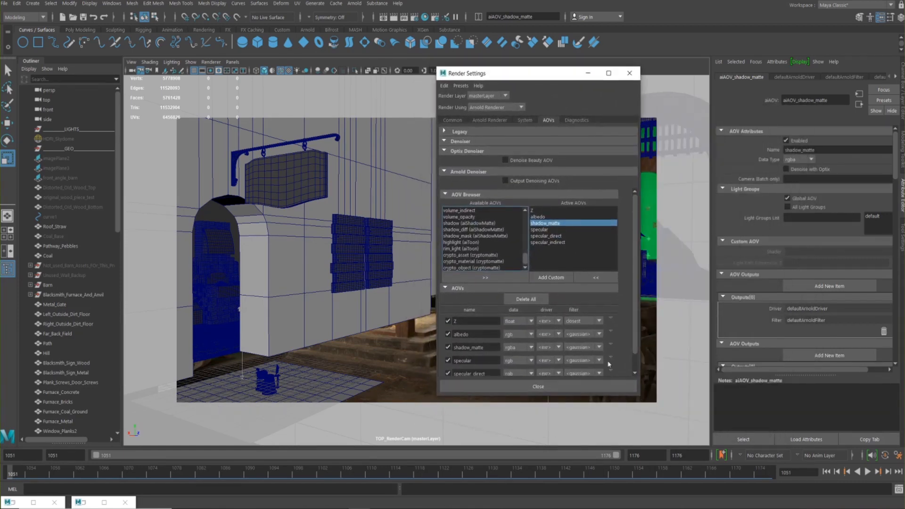
pyautogui.moveTo(541, 211); pyautogui.dragTo(547, 267)
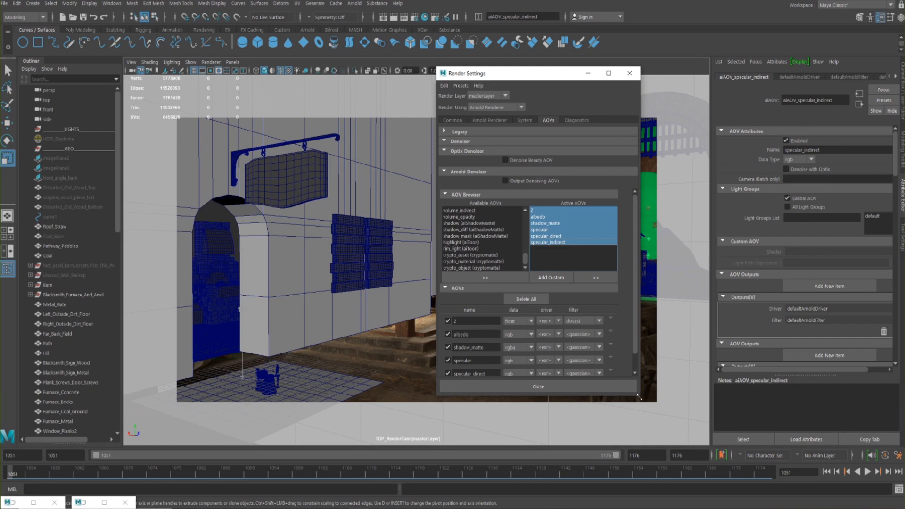
pyautogui.moveTo(639, 397); pyautogui.dragTo(683, 445)
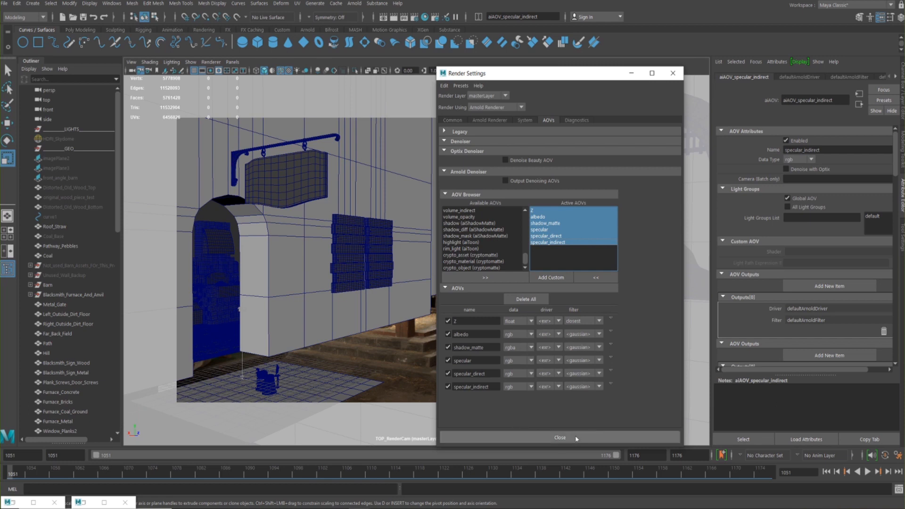
pyautogui.click(555, 436)
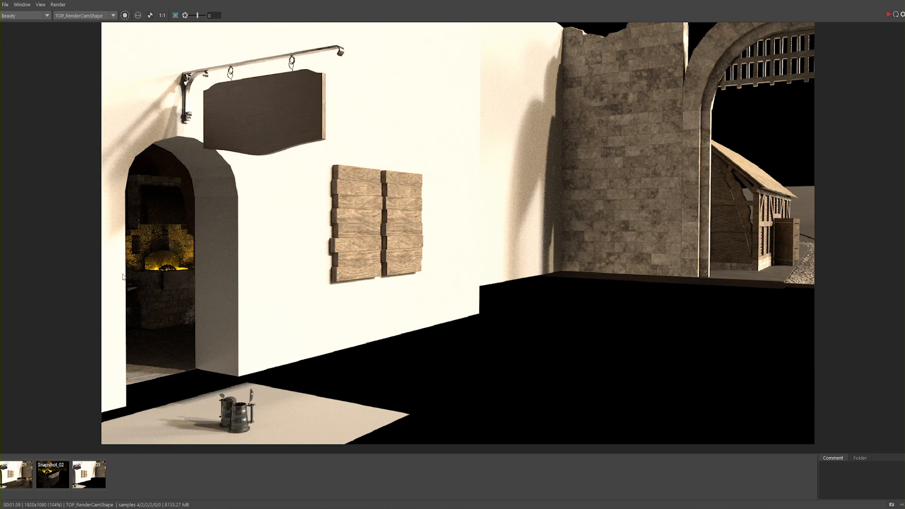
# Step: Display the Z pass in the render view, try a lower exposure and reset the exposure to 0
pyautogui.click(15, 17)
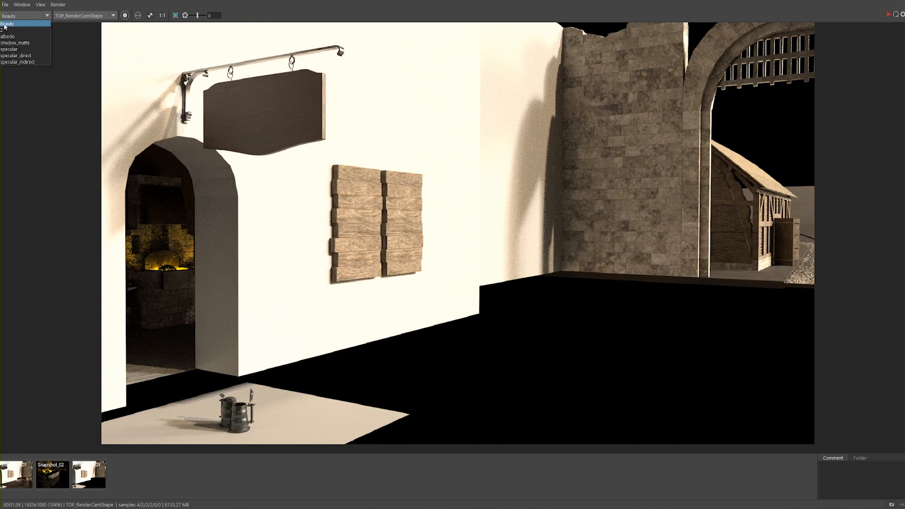
pyautogui.click(5, 31)
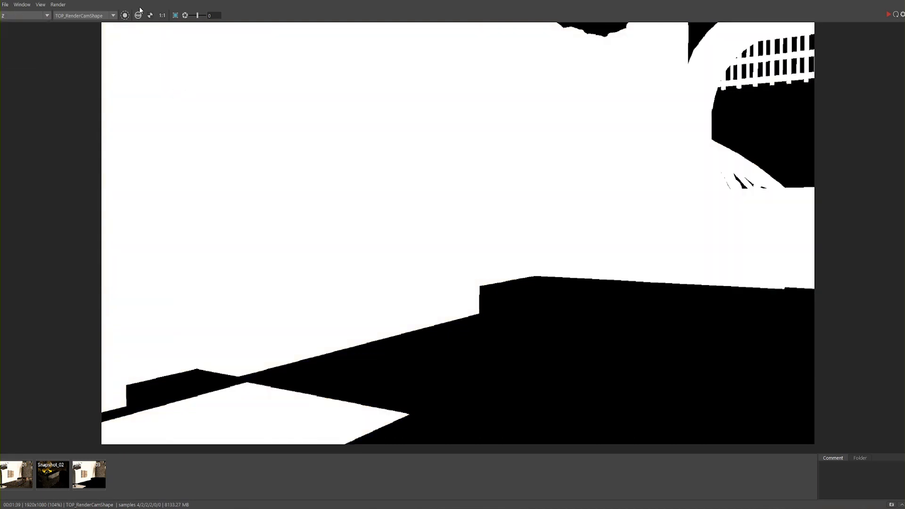
pyautogui.moveTo(197, 15); pyautogui.dragTo(175, 17)
pyautogui.write('0')
# Step: Display the albedo pass and the shadow_matte pass of the medieval set in the render view
pyautogui.click(15, 18)
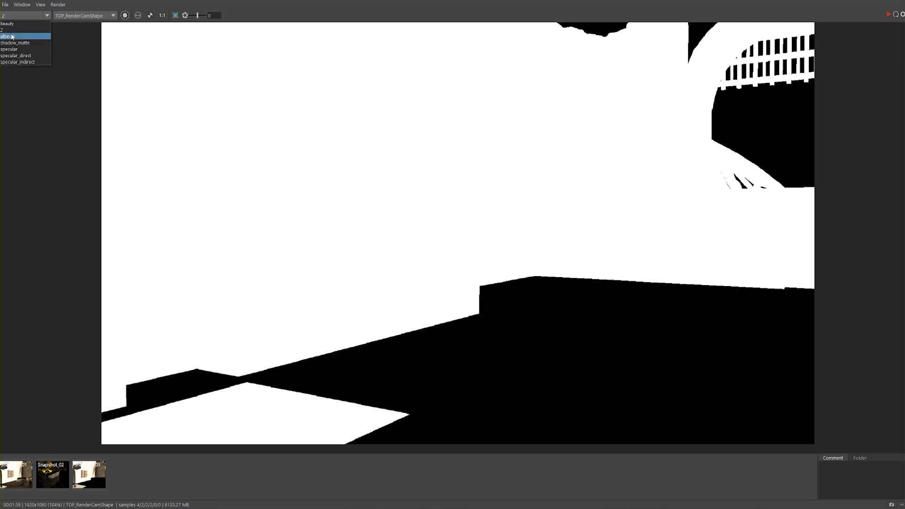
pyautogui.click(11, 37)
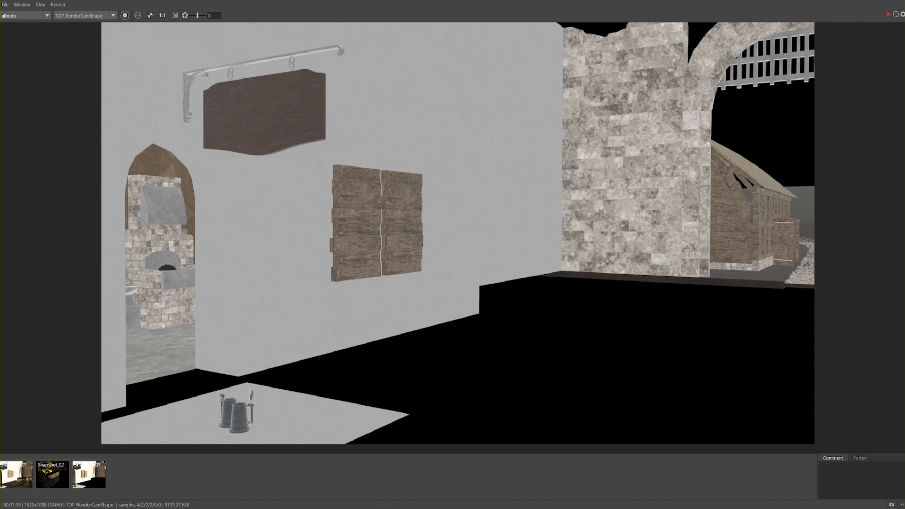
pyautogui.click(30, 16)
pyautogui.click(26, 38)
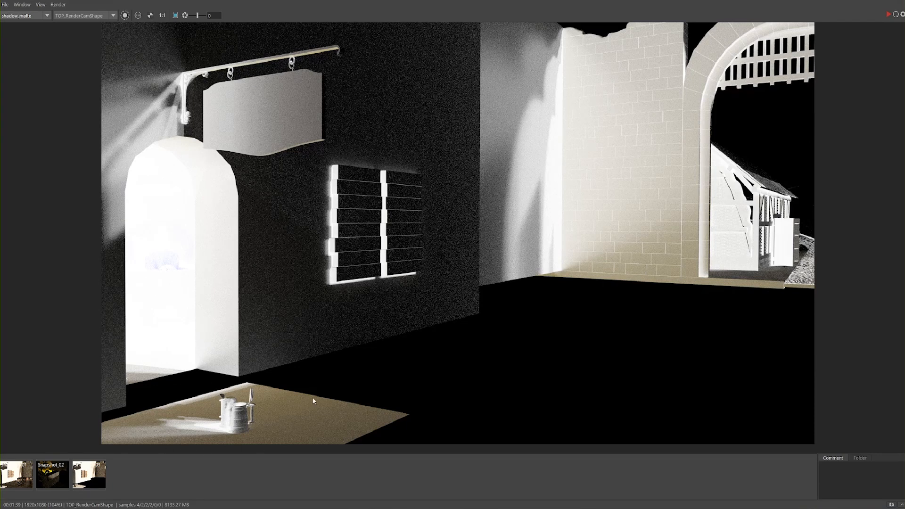
# Step: Compare the specular, specular_direct and specular_indirect passes in the render view
pyautogui.click(14, 16)
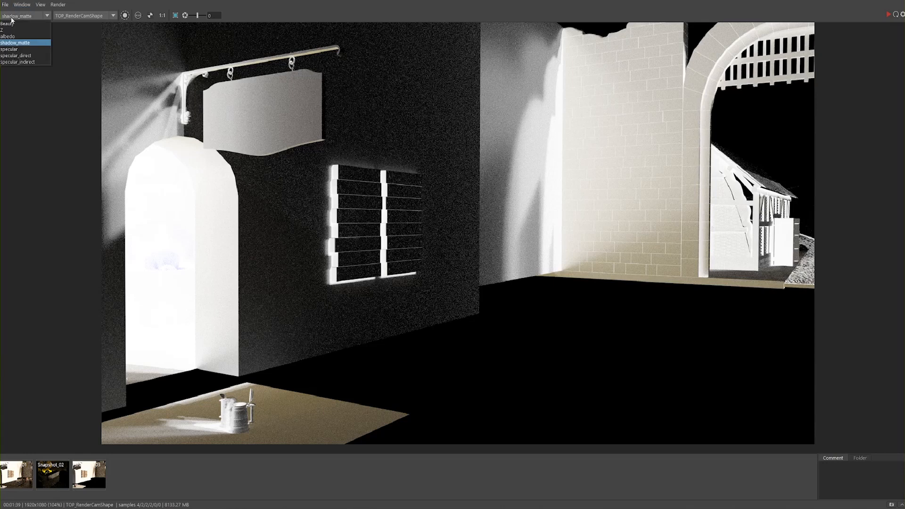
pyautogui.click(10, 49)
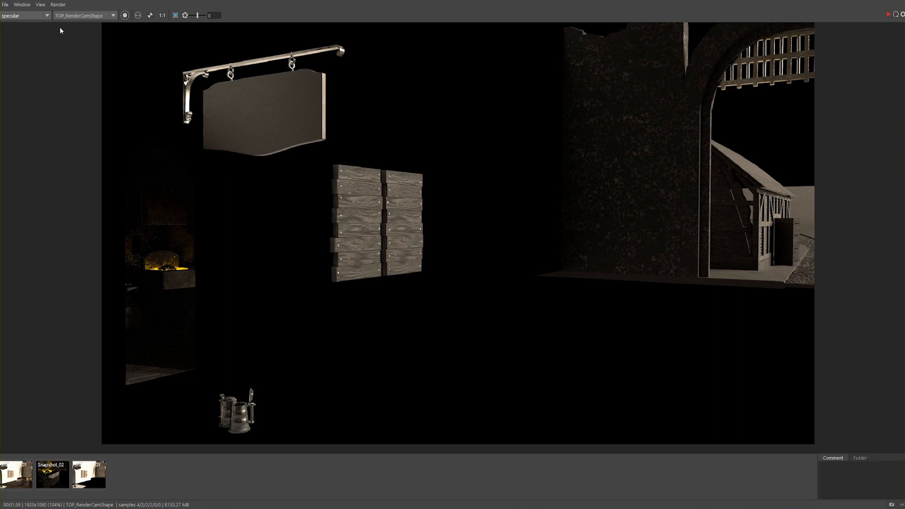
pyautogui.click(22, 17)
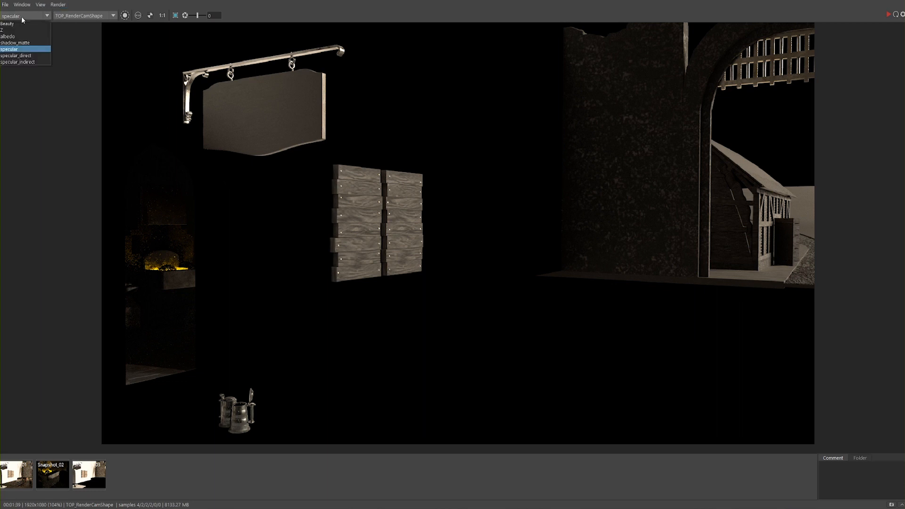
pyautogui.click(16, 56)
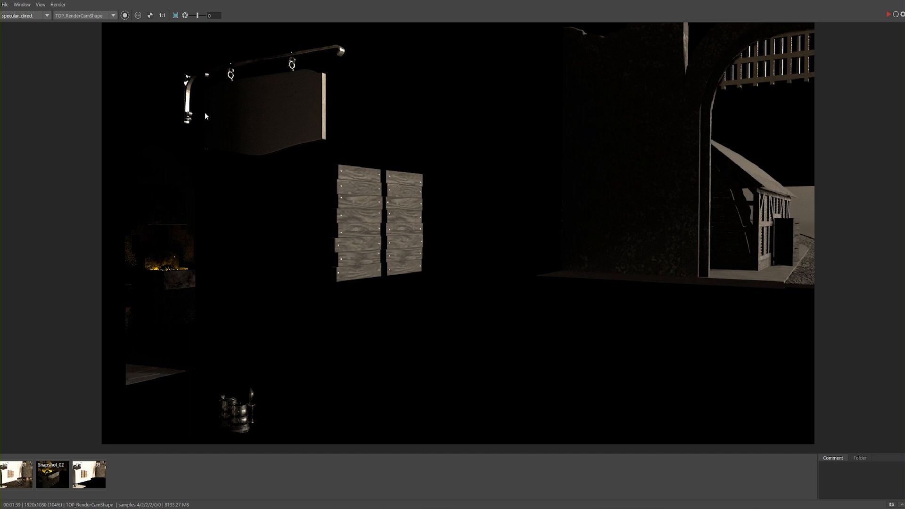
pyautogui.click(17, 15)
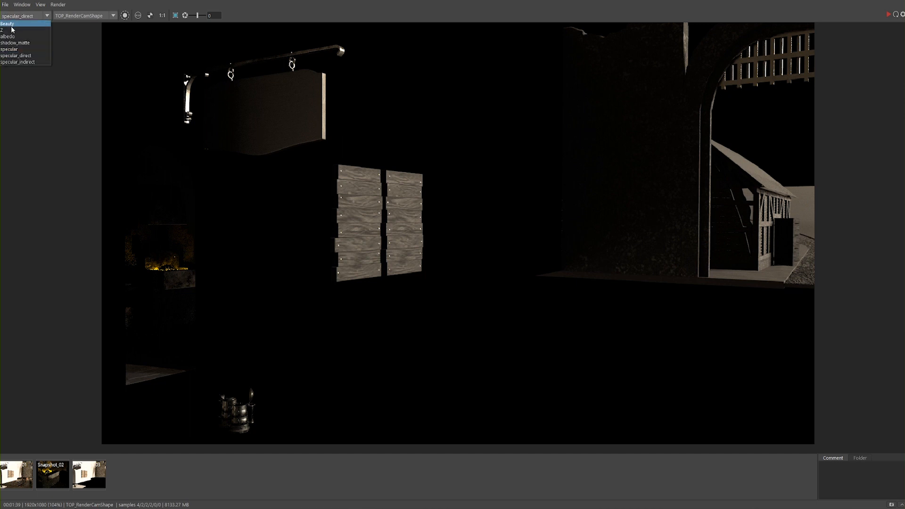
pyautogui.click(22, 62)
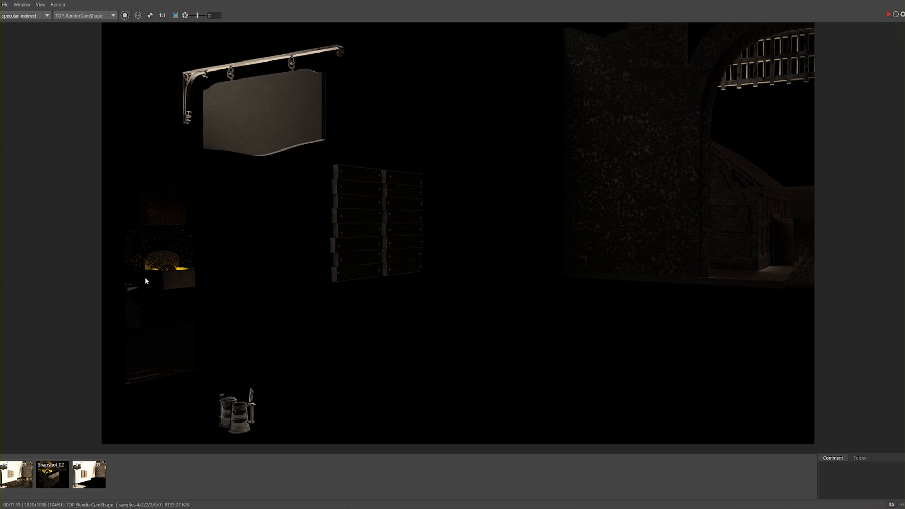
pyautogui.click(19, 16)
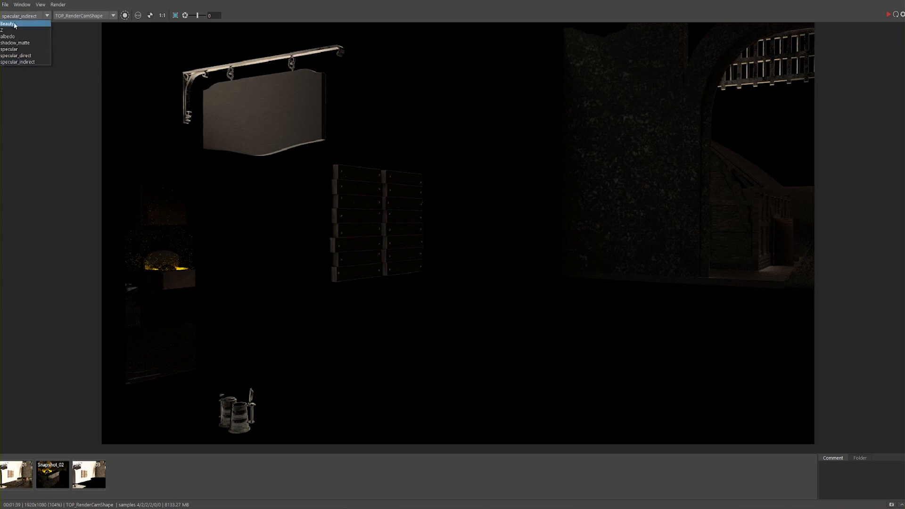
pyautogui.click(15, 56)
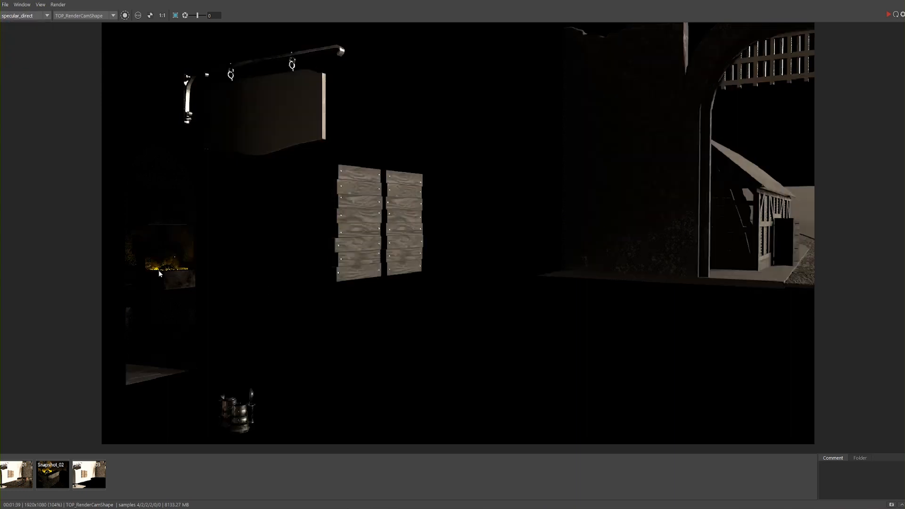
# Step: Return the render view to the Beauty pass and examine the furnace fire in the doorway and the full frame
pyautogui.click(19, 16)
pyautogui.click(23, 21)
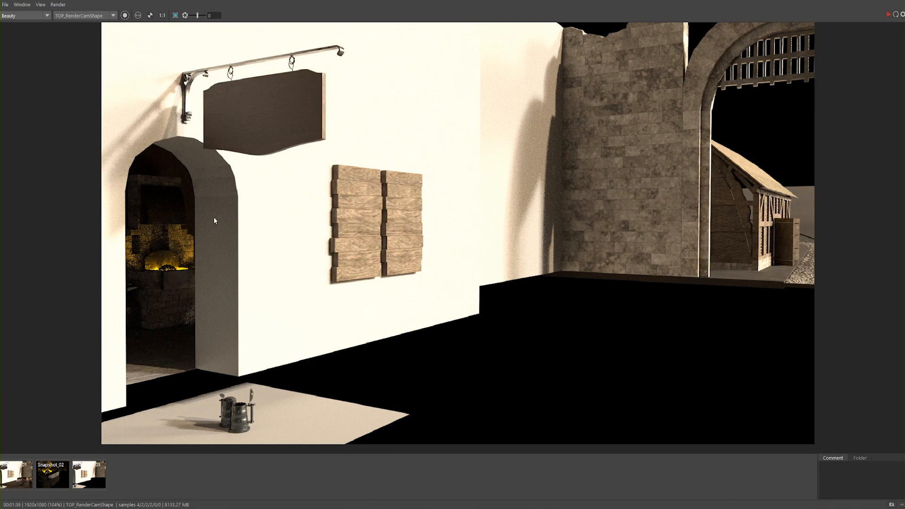
pyautogui.scroll(5, 196, 248)
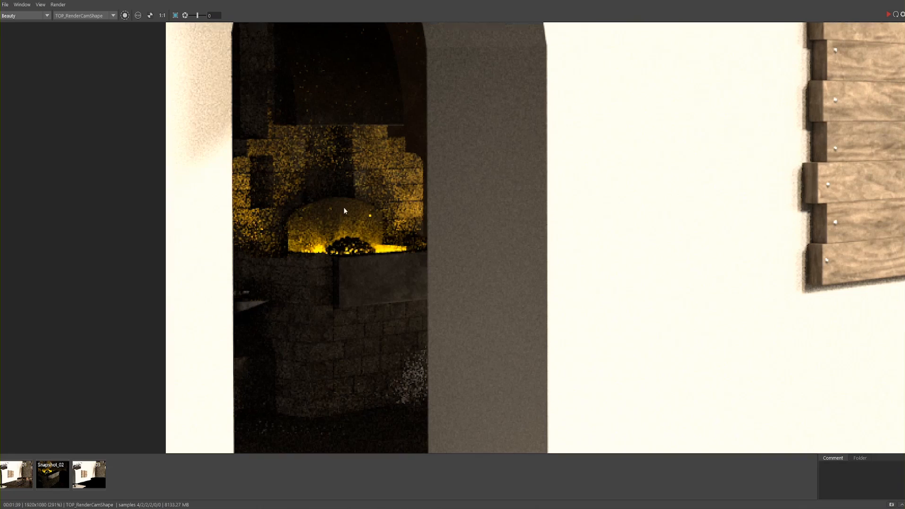
pyautogui.moveTo(344, 208); pyautogui.dragTo(329, 223, button='middle')
pyautogui.scroll(-3, 263, 303)
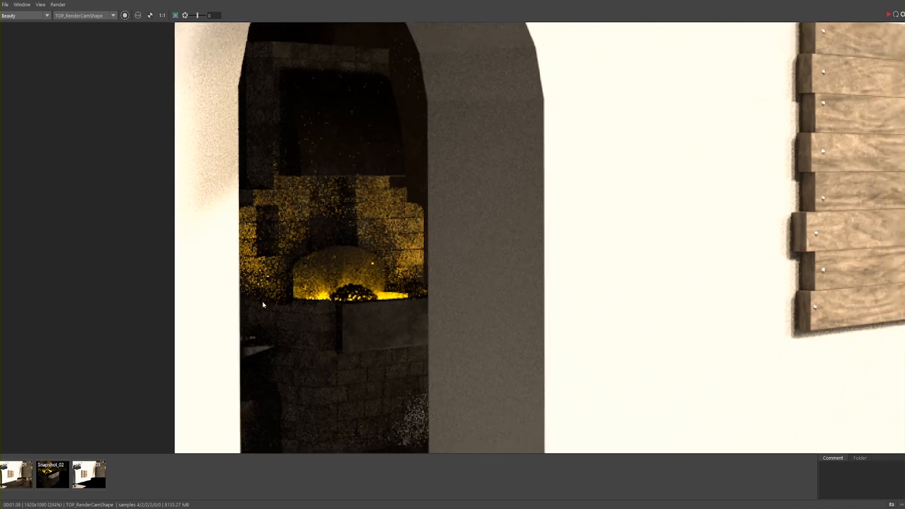
pyautogui.moveTo(434, 254); pyautogui.dragTo(324, 265, button='middle')
pyautogui.scroll(-3, 358, 259)
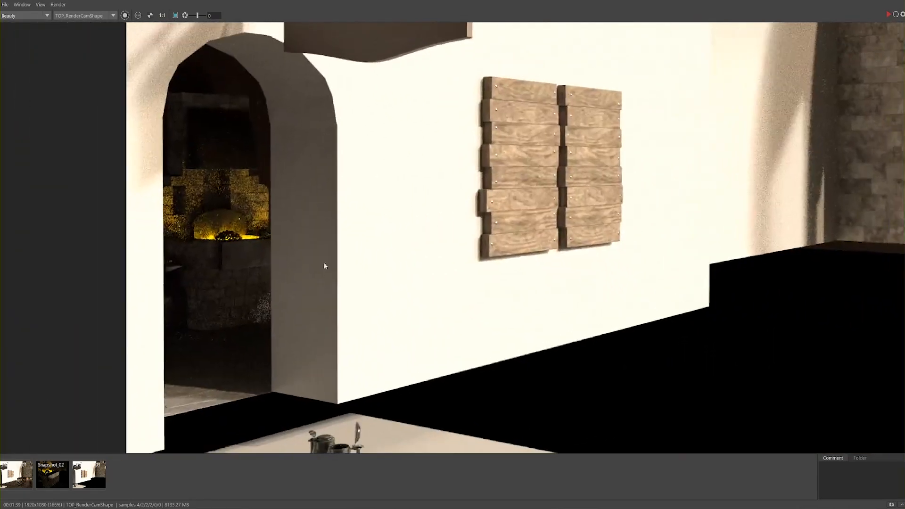
pyautogui.scroll(-2, 379, 245)
pyautogui.moveTo(443, 307); pyautogui.dragTo(387, 309, button='middle')
pyautogui.scroll(-3, 387, 309)
pyautogui.moveTo(444, 330); pyautogui.dragTo(359, 385, button='middle')
pyautogui.scroll(-3, 359, 385)
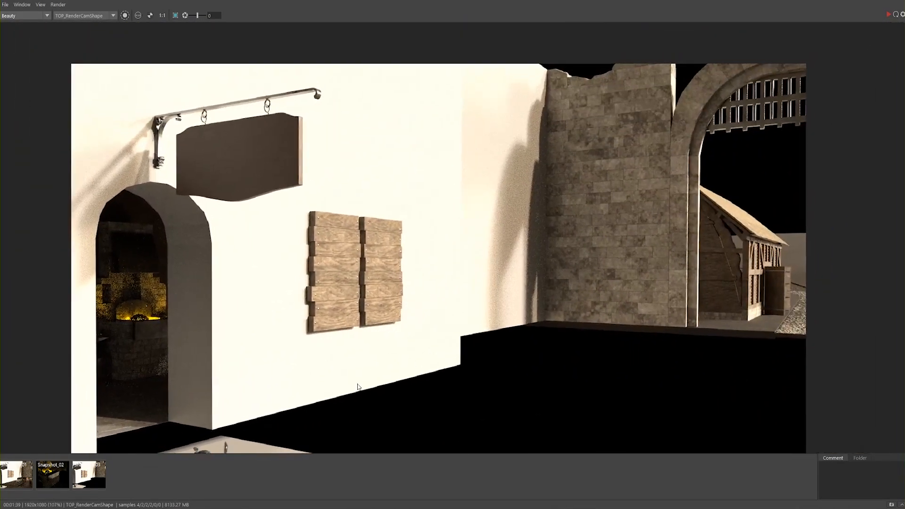
pyautogui.moveTo(448, 318); pyautogui.dragTo(487, 272, button='middle')
pyautogui.keyDown('alt'); pyautogui.moveTo(487, 273); pyautogui.dragTo(519, 281, button='right'); pyautogui.keyUp('alt')
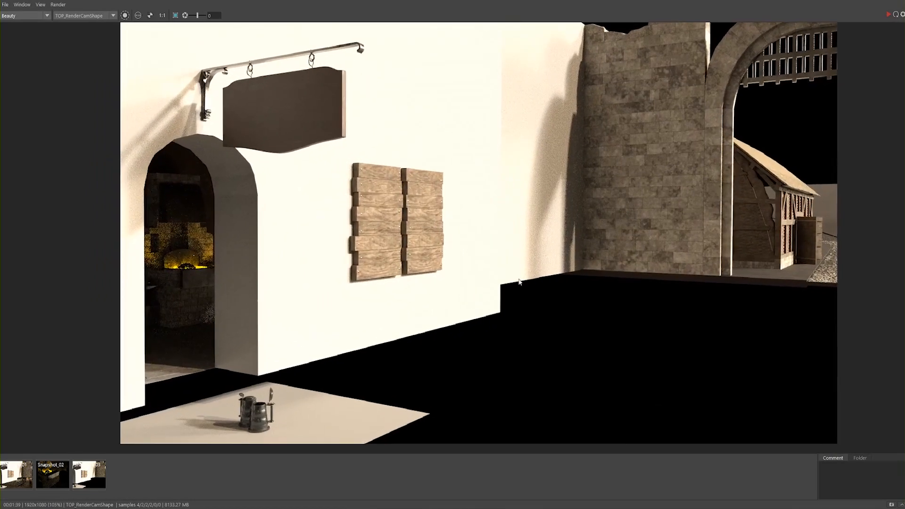
pyautogui.moveTo(329, 192); pyautogui.dragTo(334, 194, button='middle')
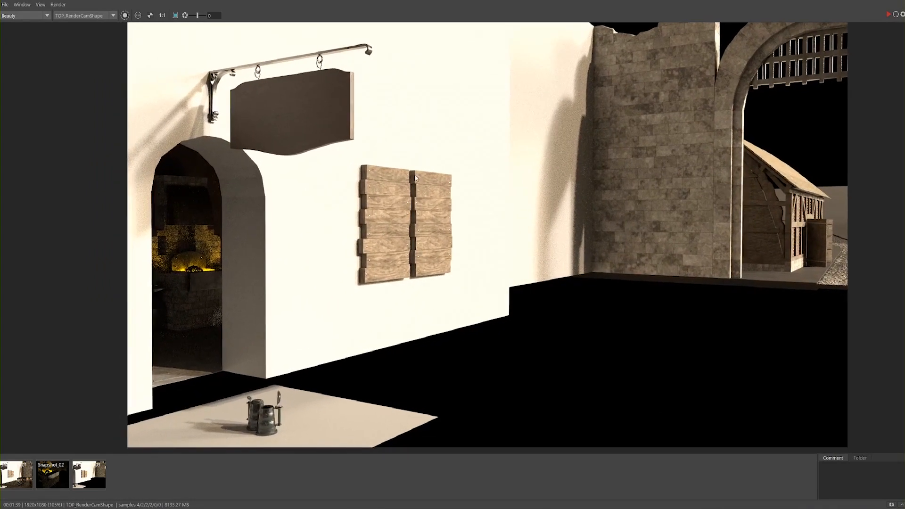
# Step: Open the render settings and set the Arnold Camera (AA) samples to 3
pyautogui.moveTo(636, 0); pyautogui.dragTo(335, 136)
pyautogui.click(112, 3)
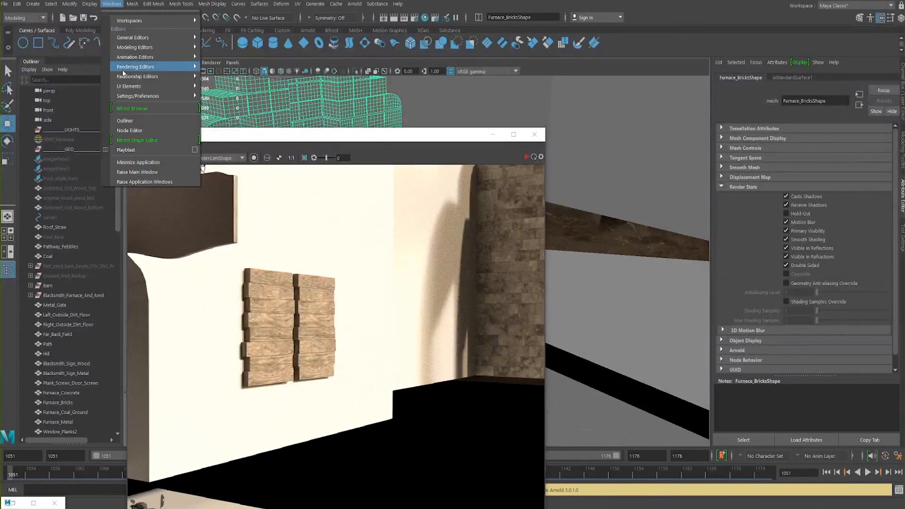
pyautogui.moveTo(131, 60)
pyautogui.click(226, 87)
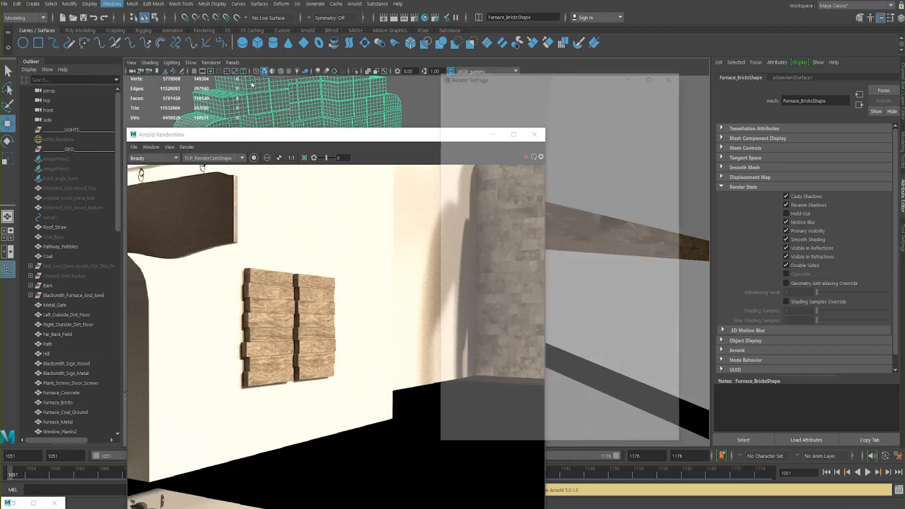
pyautogui.click(489, 121)
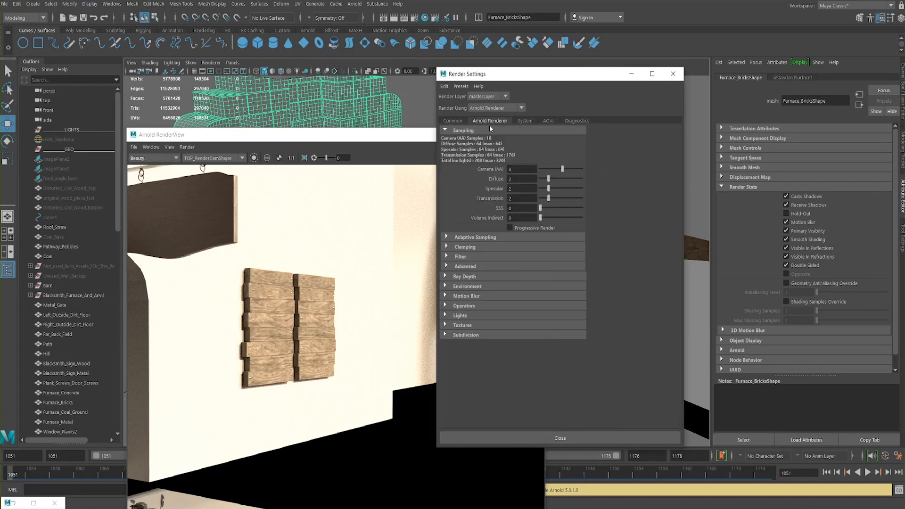
pyautogui.doubleClick(518, 168)
pyautogui.write('3')
pyautogui.press('Return')
pyautogui.press('Tab')
pyautogui.press('Tab')
pyautogui.press('Tab')
pyautogui.press('Tab')
pyautogui.press('Tab')
pyautogui.hotkey('shift', 'Tab')
pyautogui.press('Tab')
# Step: Check the Samples settings of the area light and the tankard HDRI skydome light
pyautogui.moveTo(116, 168); pyautogui.dragTo(113, 372)
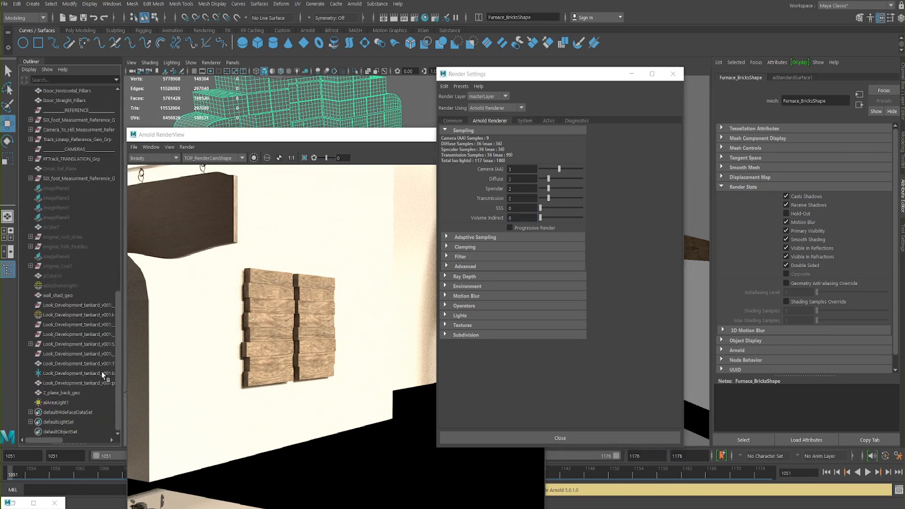
pyautogui.click(52, 402)
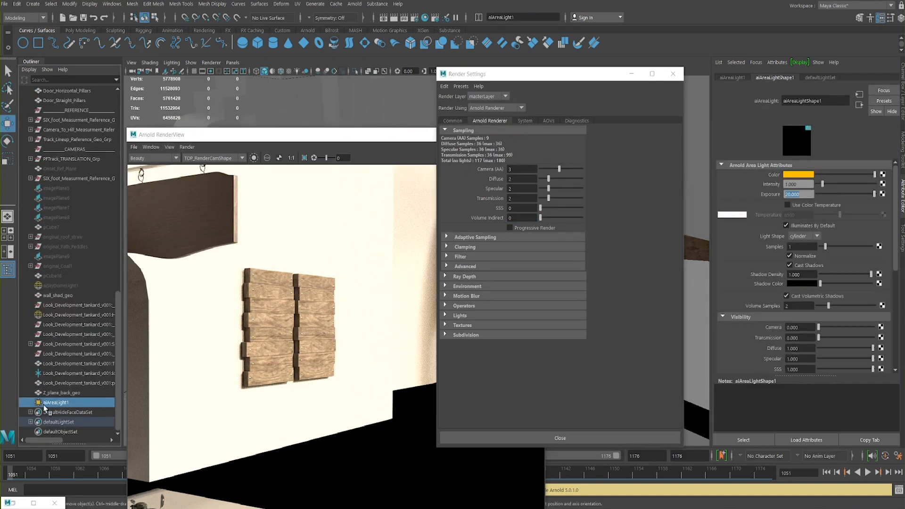
pyautogui.click(58, 314)
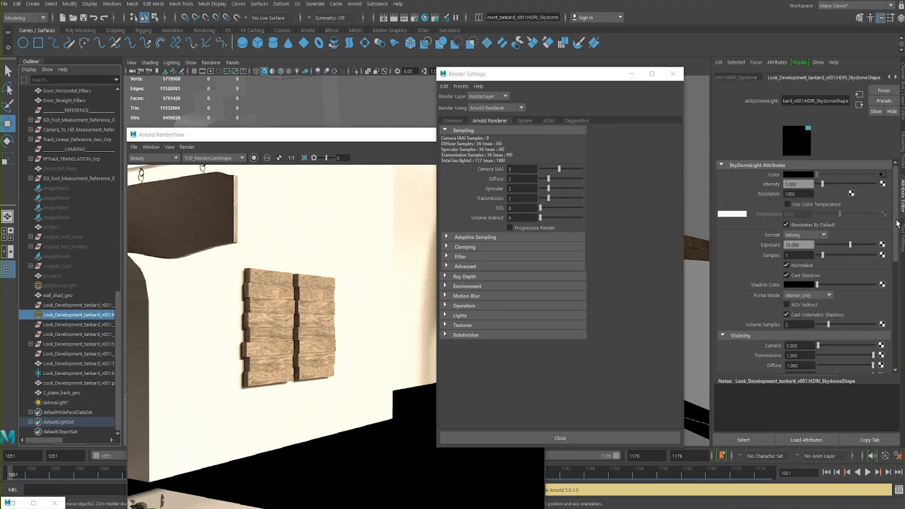
pyautogui.scroll(-1, 895, 224)
pyautogui.click(804, 239)
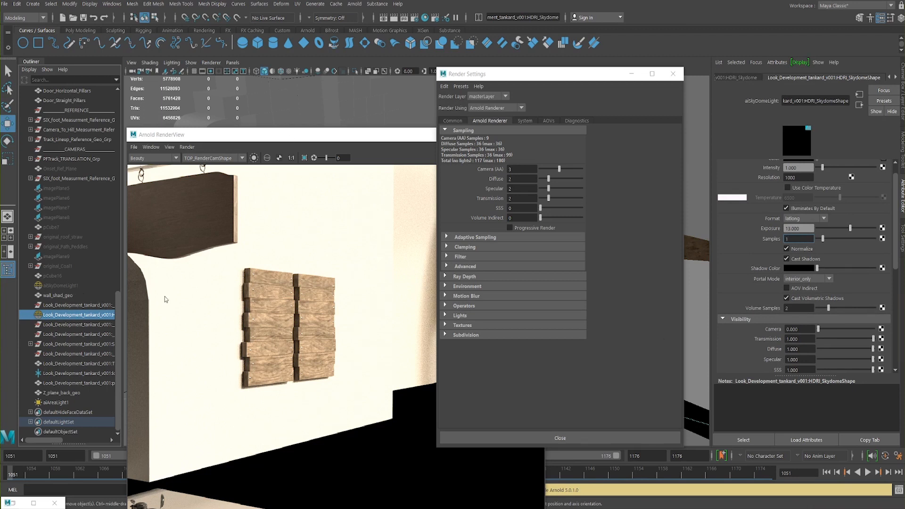
pyautogui.click(66, 286)
pyautogui.click(62, 314)
pyautogui.click(63, 402)
pyautogui.click(790, 246)
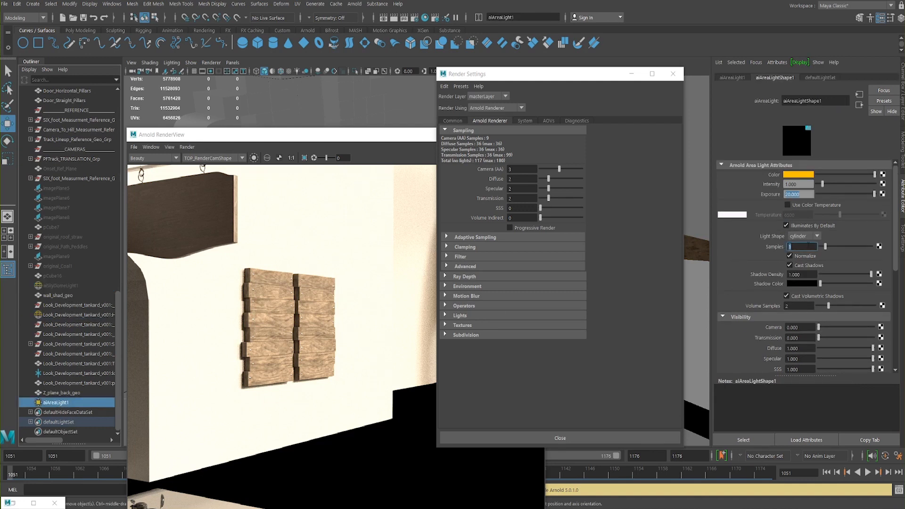
# Step: Minimize the Arnold RenderView and reposition the render settings window with its common output options shown
pyautogui.moveTo(410, 136); pyautogui.dragTo(345, 101)
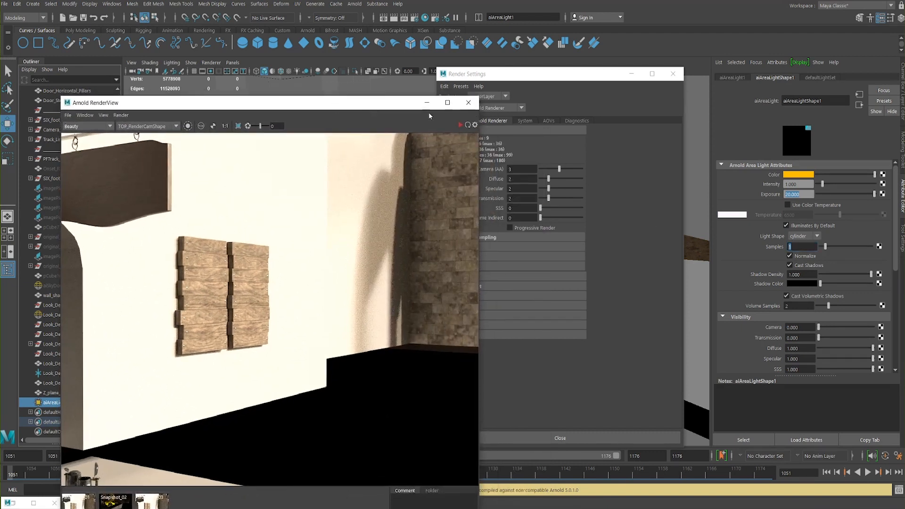
pyautogui.click(427, 104)
pyautogui.moveTo(472, 74); pyautogui.dragTo(370, 78)
pyautogui.click(381, 119)
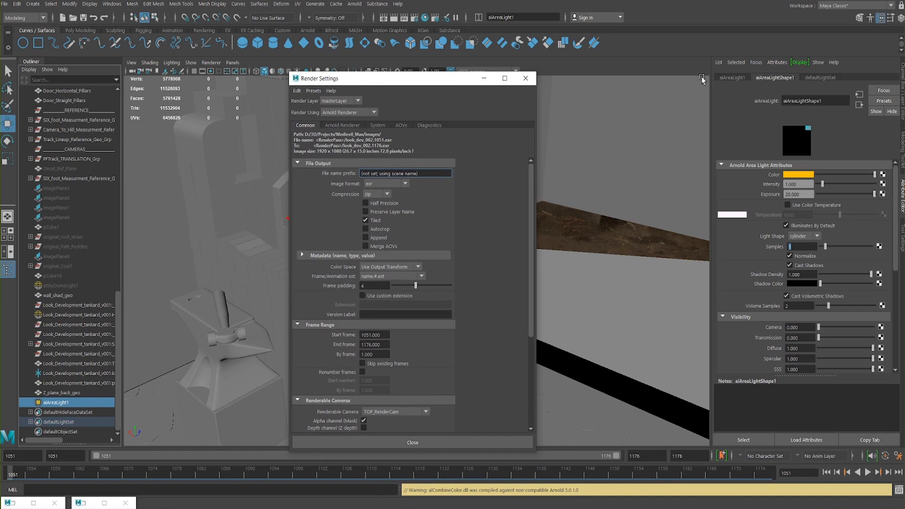
# Step: Rename the area light aiAreaLight1 as Fire_Light
pyautogui.click(730, 77)
pyautogui.doubleClick(800, 98)
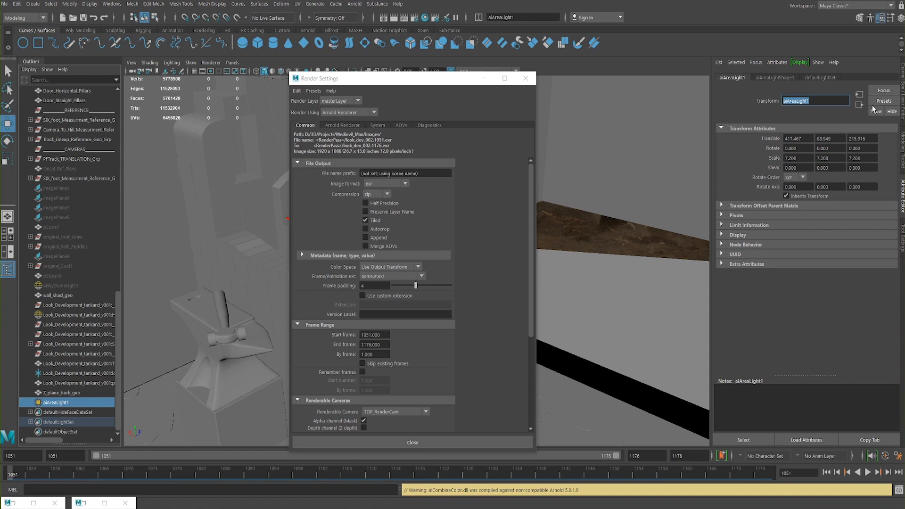
pyautogui.click(774, 77)
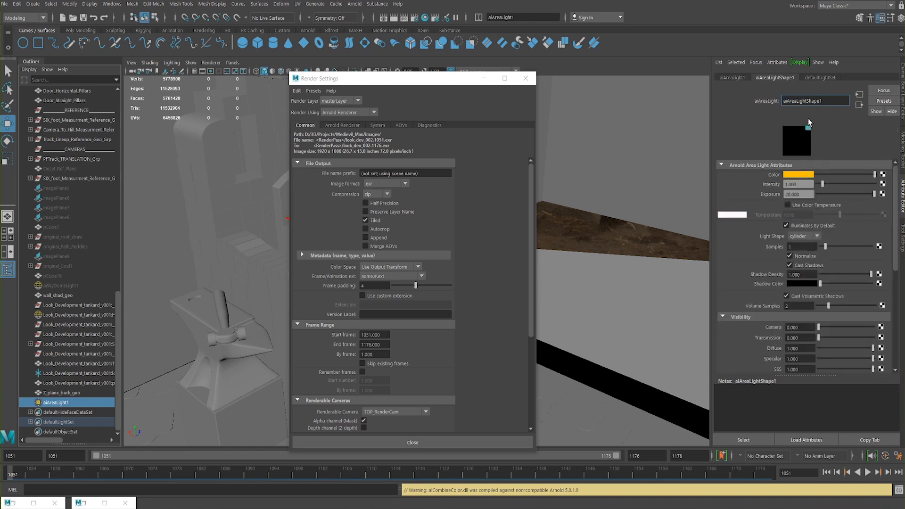
pyautogui.click(732, 77)
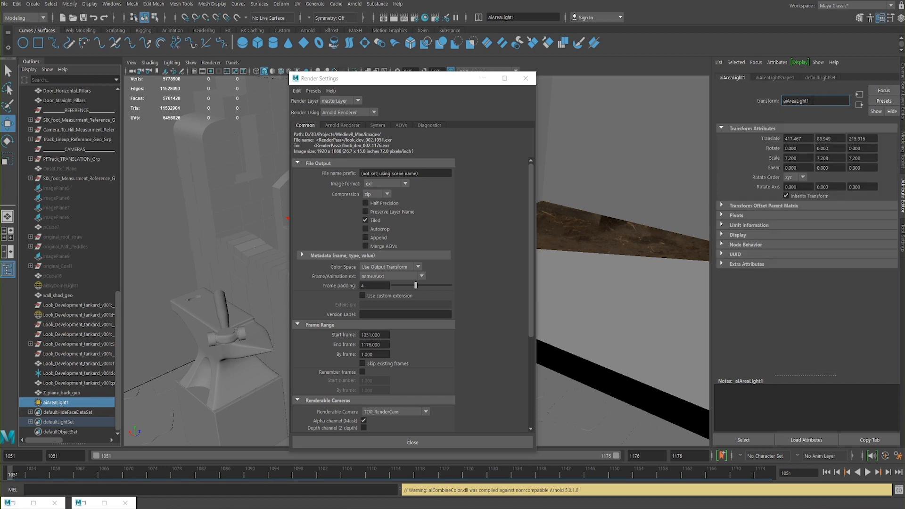
pyautogui.press('BackSpace')
pyautogui.press('BackSpace')
pyautogui.press('BackSpace')
pyautogui.press('BackSpace')
pyautogui.press('BackSpace')
pyautogui.press('BackSpace')
pyautogui.press('BackSpace')
pyautogui.press('BackSpace')
pyautogui.press('BackSpace')
pyautogui.press('BackSpace')
pyautogui.press('BackSpace')
pyautogui.press('BackSpace')
pyautogui.write('Fire_Light')
pyautogui.press('Return')
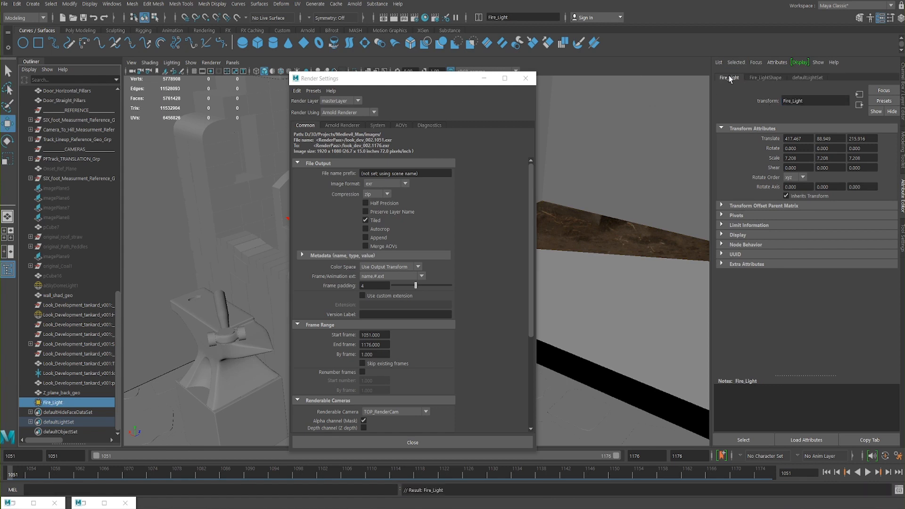
# Step: Set the AOV Light Group of Fire_Light to fire
pyautogui.click(760, 76)
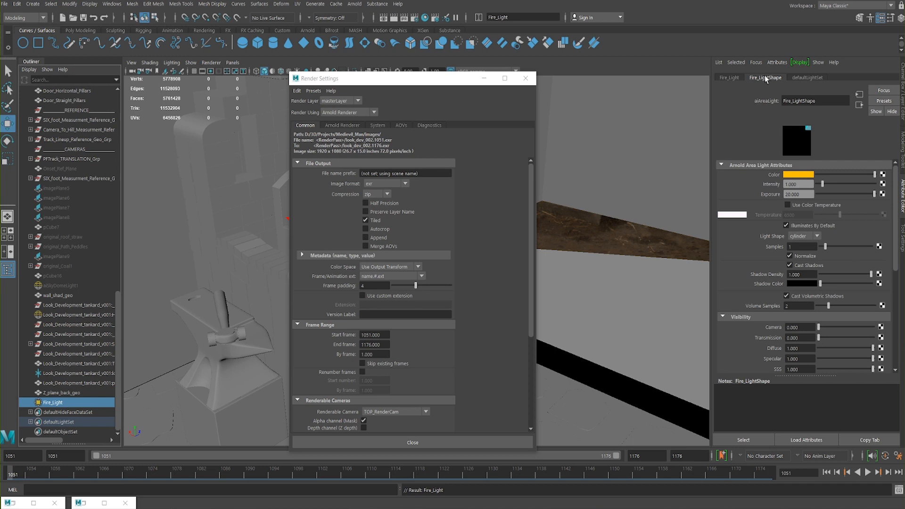
pyautogui.moveTo(899, 234); pyautogui.dragTo(895, 285)
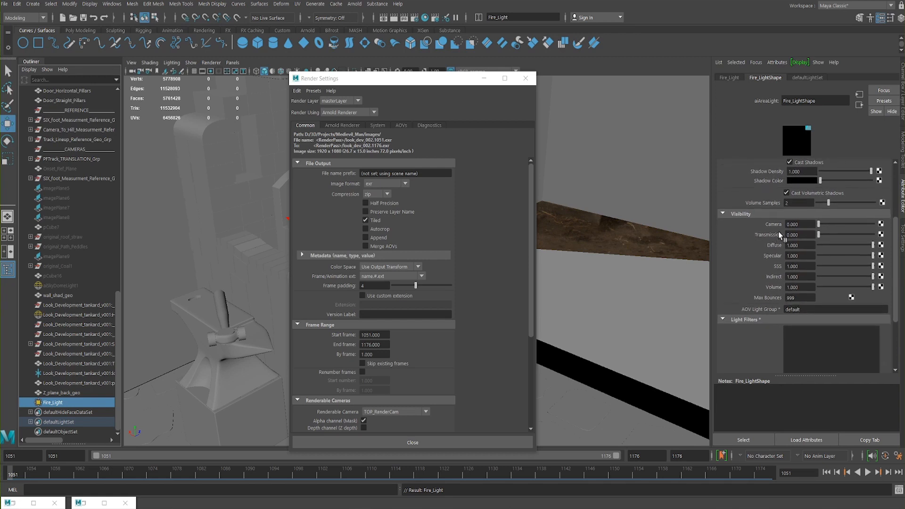
pyautogui.click(800, 225)
pyautogui.keyDown('ctrl'); pyautogui.moveTo(784, 227); pyautogui.dragTo(787, 226); pyautogui.keyUp('ctrl')
pyautogui.click(800, 309)
pyautogui.click(798, 223)
pyautogui.click(806, 225)
pyautogui.moveTo(812, 309); pyautogui.dragTo(776, 315)
pyautogui.write('fire')
pyautogui.press('Return')
# Step: Rename the tankard look-dev HDRI skydome light as HDR
pyautogui.click(59, 315)
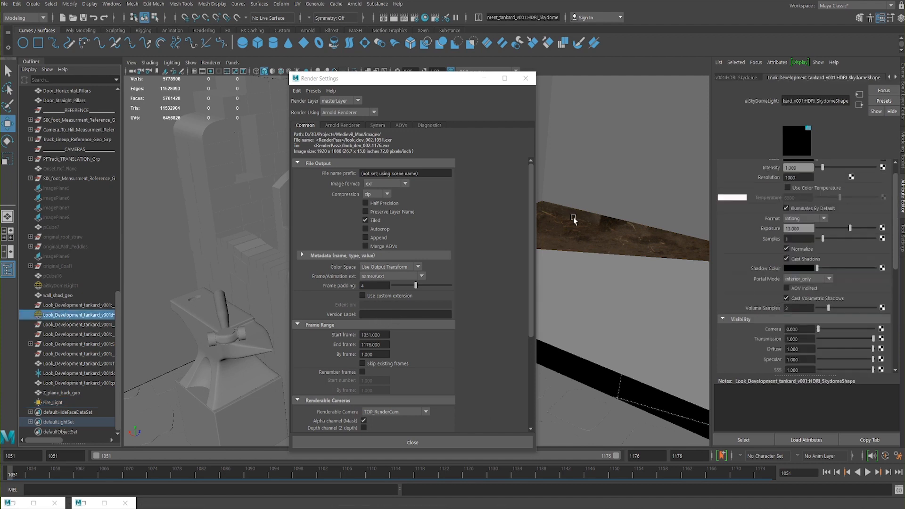
pyautogui.click(733, 78)
pyautogui.tripleClick(837, 100)
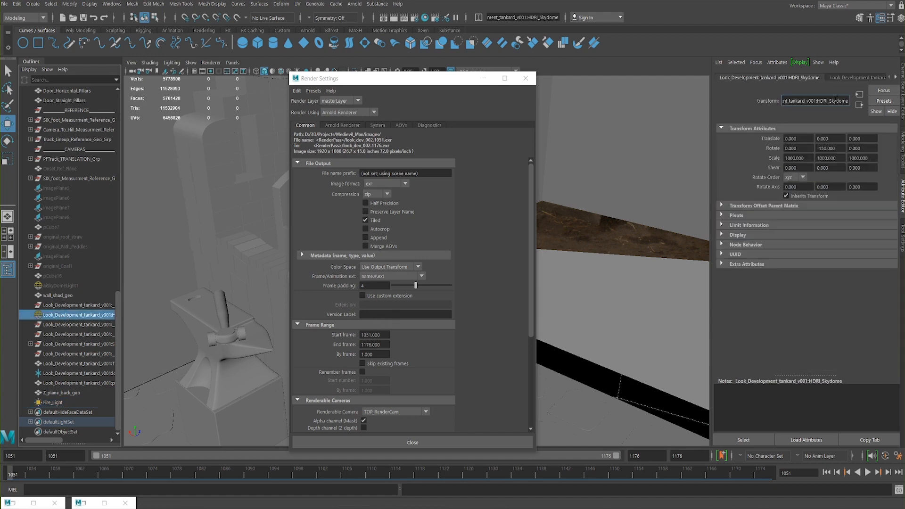
pyautogui.write('HDR')
pyautogui.press('Return')
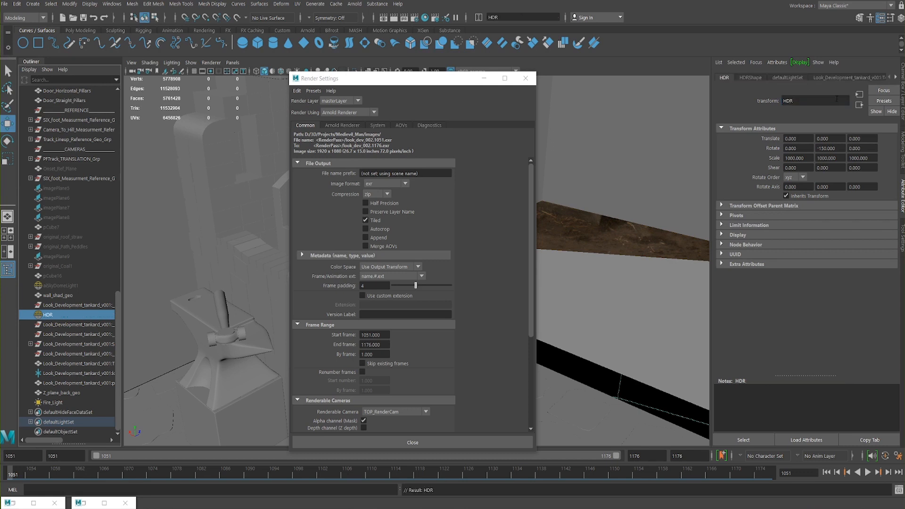
# Step: Set the AOV Light Group of the HDR skydome light to HDR
pyautogui.click(757, 78)
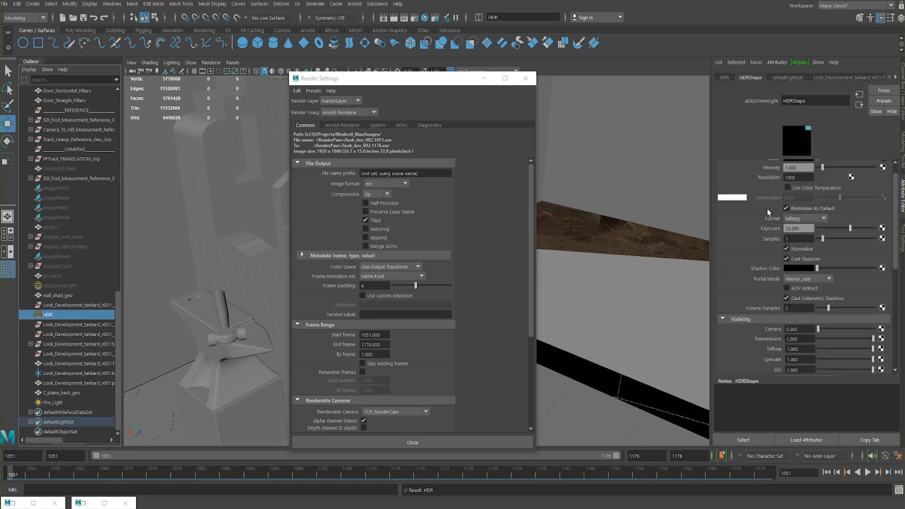
pyautogui.scroll(-1, 742, 274)
pyautogui.moveTo(808, 306); pyautogui.dragTo(766, 307)
pyautogui.scroll(-2, 761, 307)
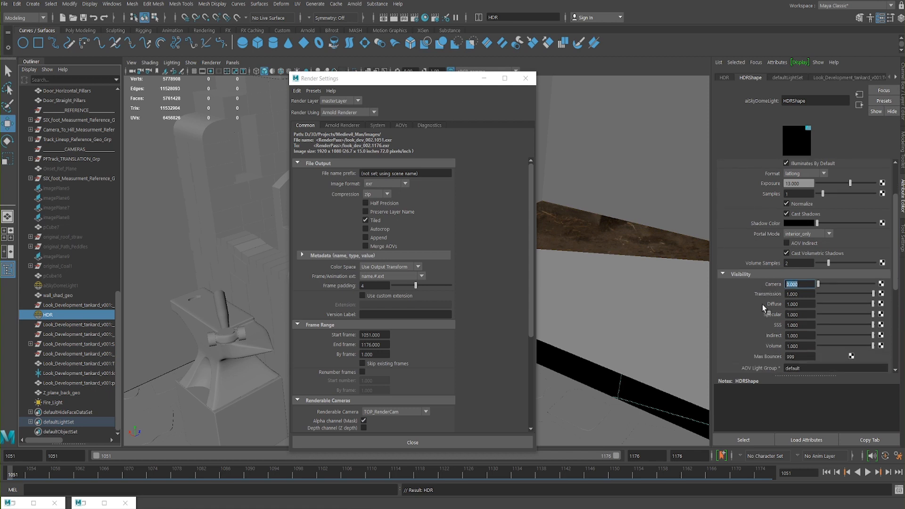
pyautogui.scroll(-2, 778, 283)
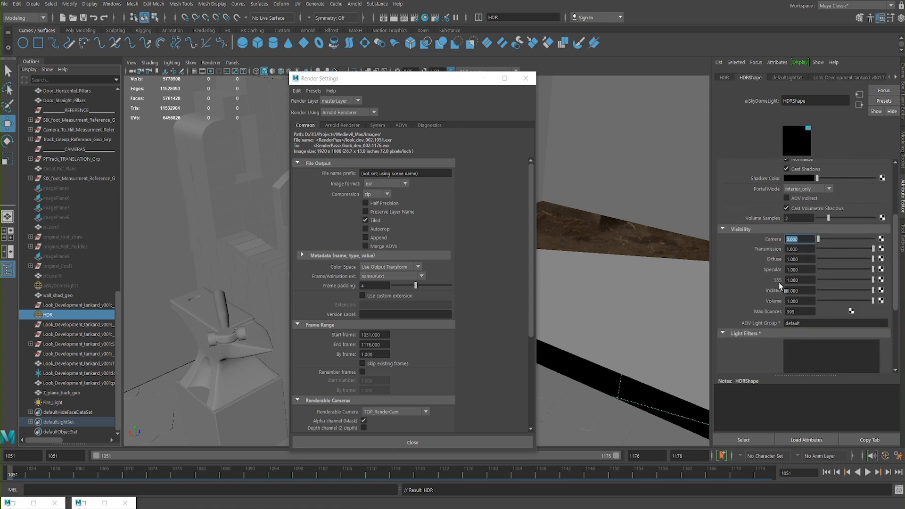
pyautogui.click(751, 302)
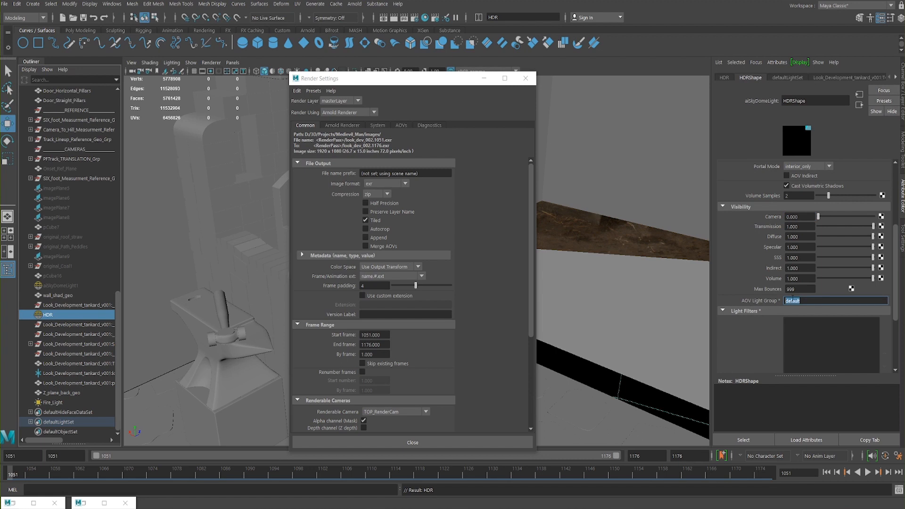
pyautogui.write('HDR')
pyautogui.press('Return')
# Step: Examine the light filter choices for the HDR light, including the light blocker, and shift the render settings window aside
pyautogui.scroll(-4, 755, 281)
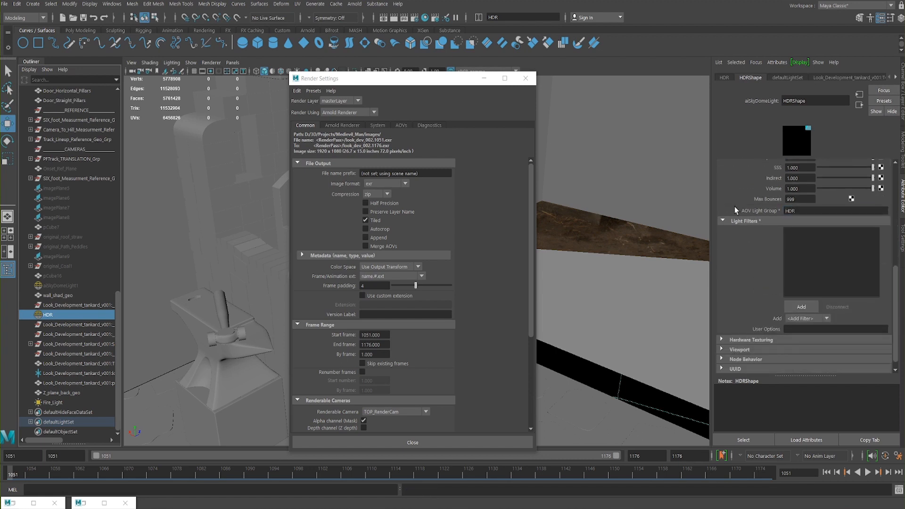
pyautogui.click(792, 324)
pyautogui.click(799, 325)
pyautogui.click(803, 321)
pyautogui.click(795, 327)
pyautogui.click(408, 91)
pyautogui.moveTo(408, 79); pyautogui.dragTo(444, 65)
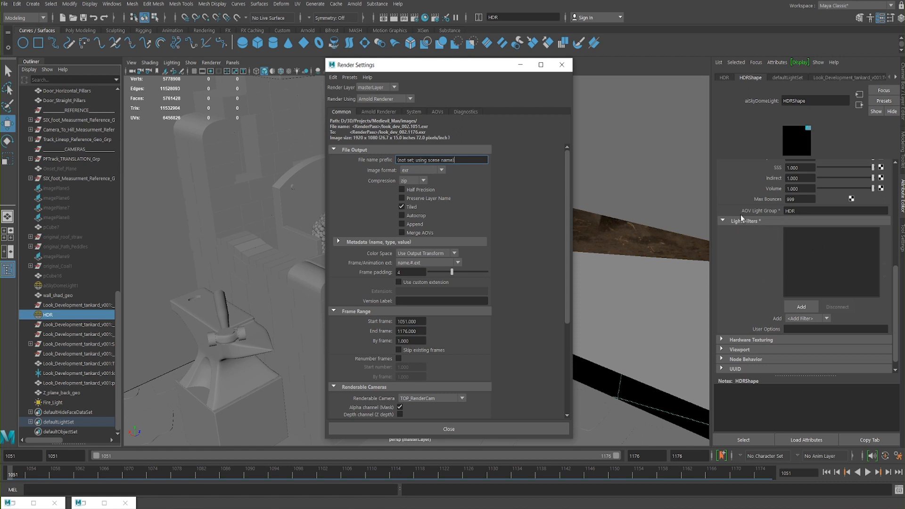
pyautogui.click(804, 319)
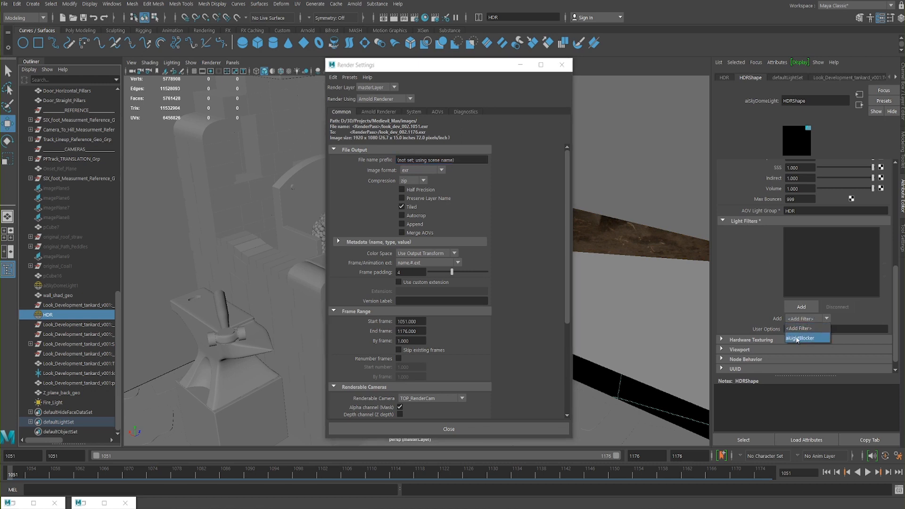
pyautogui.click(800, 337)
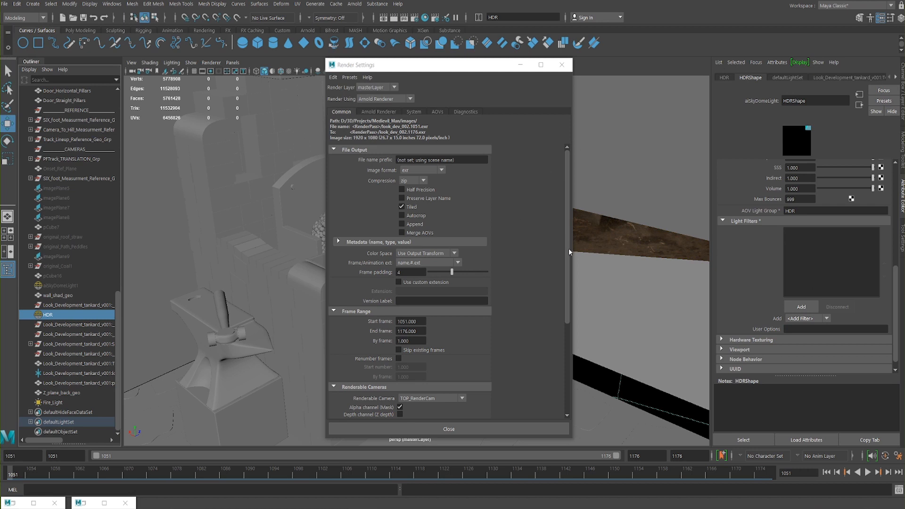
pyautogui.moveTo(436, 73); pyautogui.dragTo(459, 72)
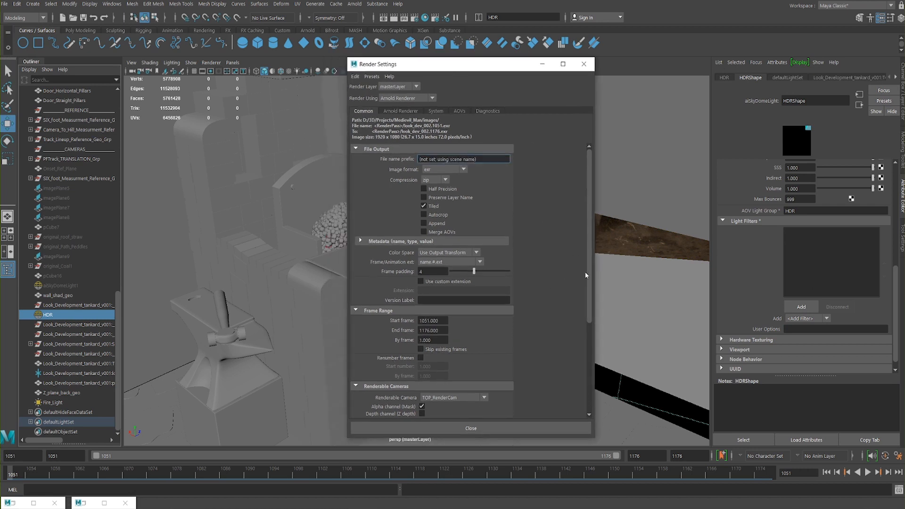
# Step: Show the AOV list in the render settings and bring up the attributes of the active specular AOV
pyautogui.moveTo(588, 271); pyautogui.dragTo(513, 129)
pyautogui.click(401, 112)
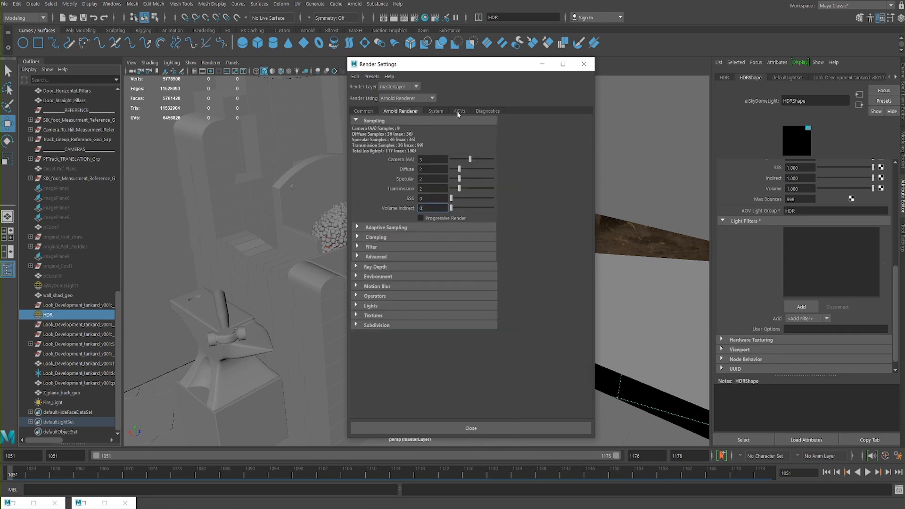
pyautogui.click(459, 111)
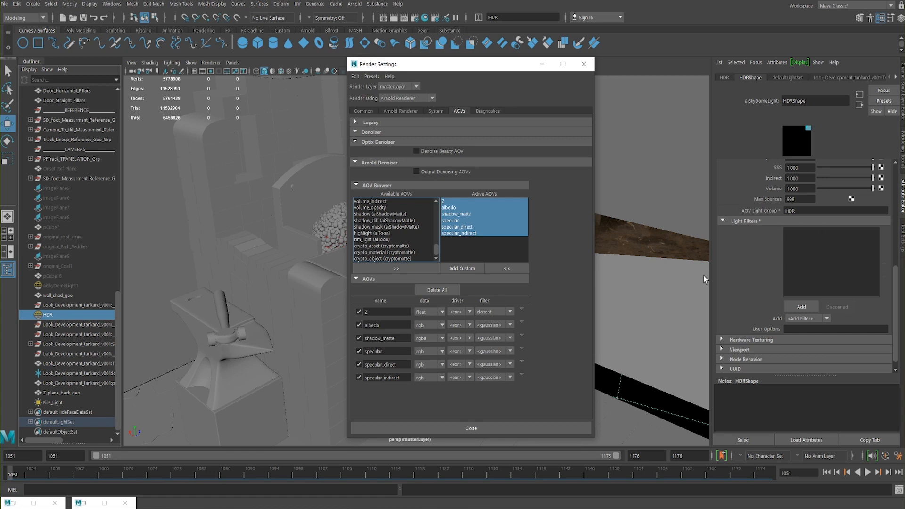
pyautogui.click(464, 207)
pyautogui.click(455, 220)
pyautogui.click(457, 232)
pyautogui.click(456, 227)
pyautogui.click(451, 220)
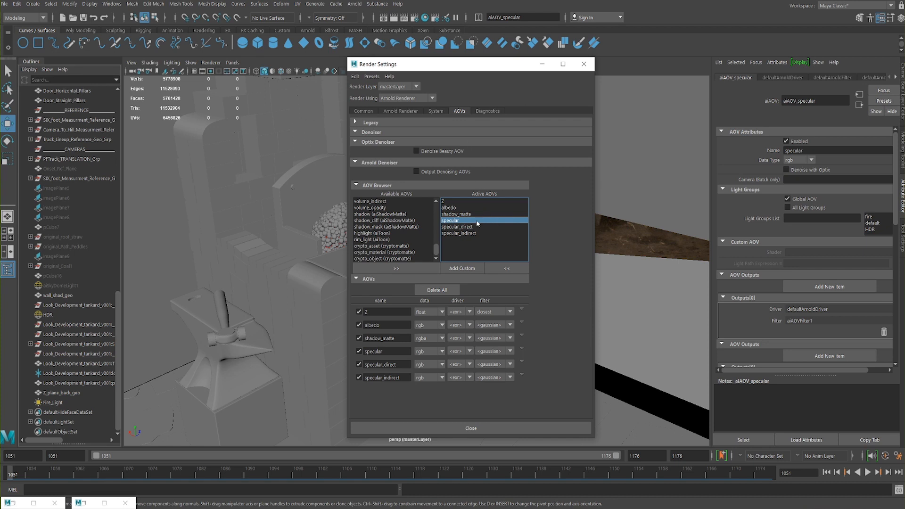
# Step: Widen the attributes area and set the specular AOV's light groups list to default
pyautogui.click(453, 225)
pyautogui.press('Up')
pyautogui.click(711, 222)
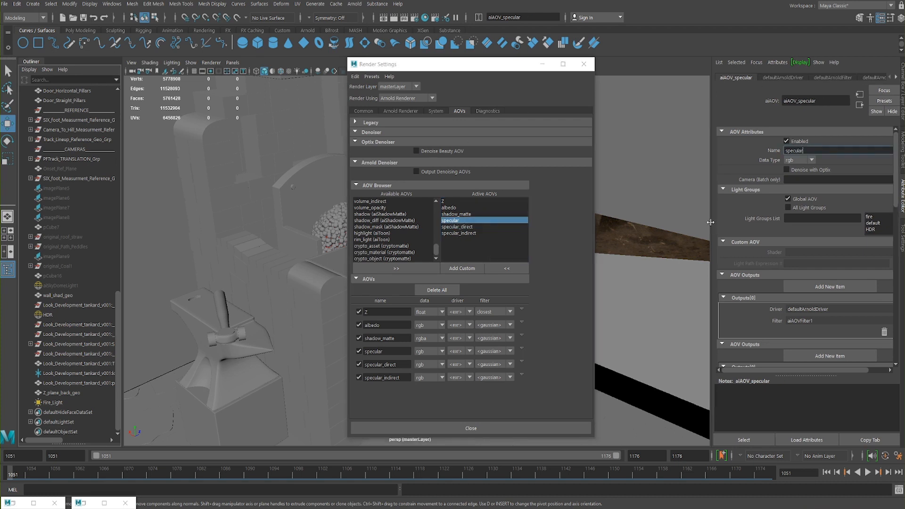
pyautogui.moveTo(710, 222); pyautogui.dragTo(666, 222)
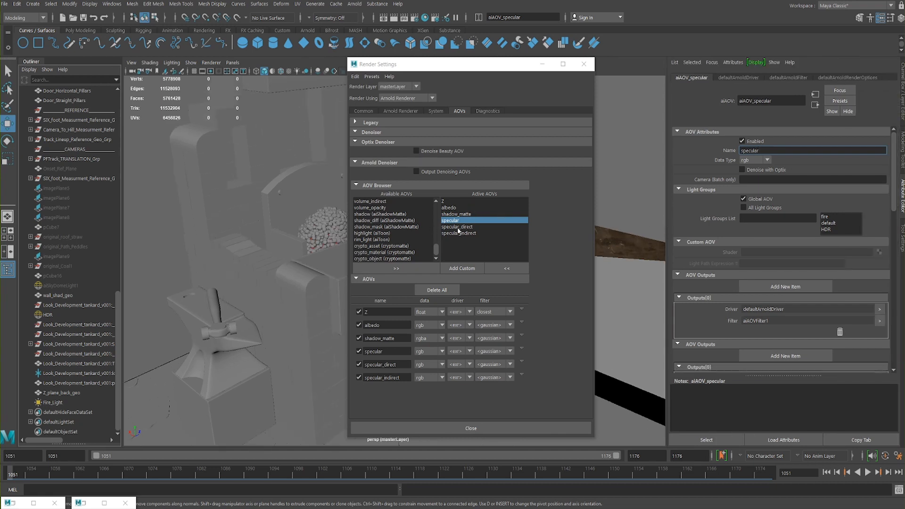
pyautogui.click(456, 227)
pyautogui.click(484, 221)
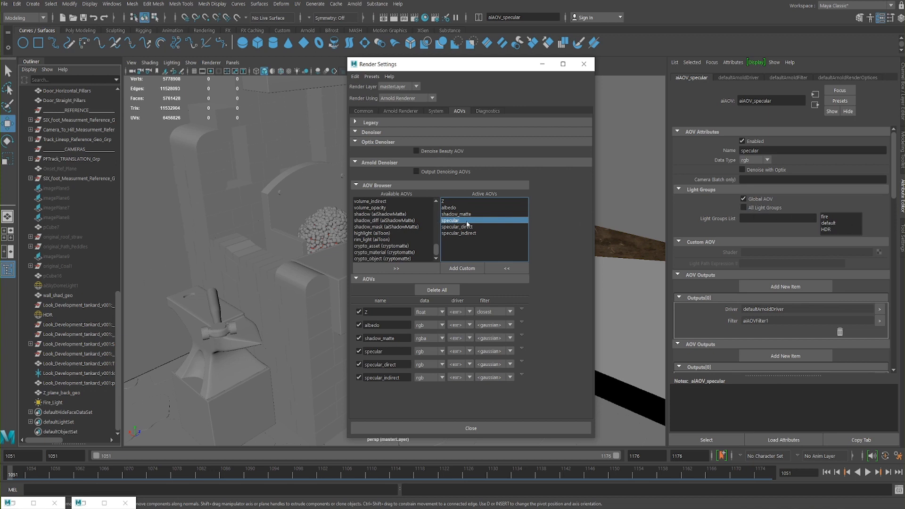
pyautogui.click(830, 223)
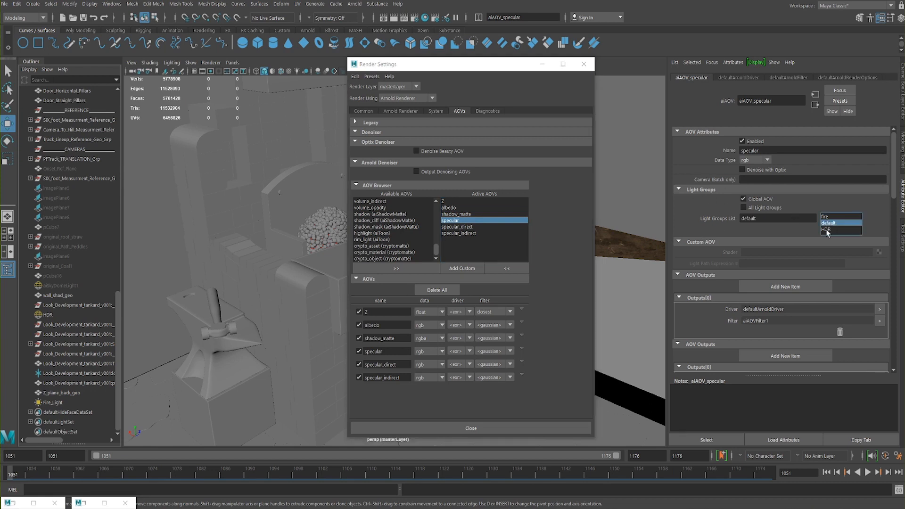
# Step: Delete the hidden aiSkyDomeLight1 and another leftover item higher up in the scene hierarchy
pyautogui.click(58, 285)
pyautogui.press('Delete')
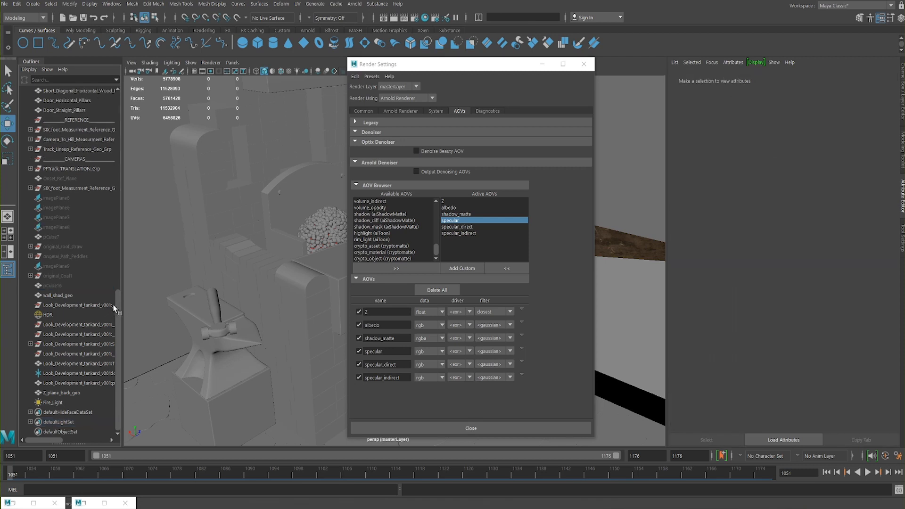
pyautogui.moveTo(120, 303); pyautogui.dragTo(112, 106)
pyautogui.click(60, 139)
pyautogui.press('Delete')
pyautogui.moveTo(119, 151); pyautogui.dragTo(150, 370)
# Step: Enable All Light Groups for the specular AOV
pyautogui.click(453, 222)
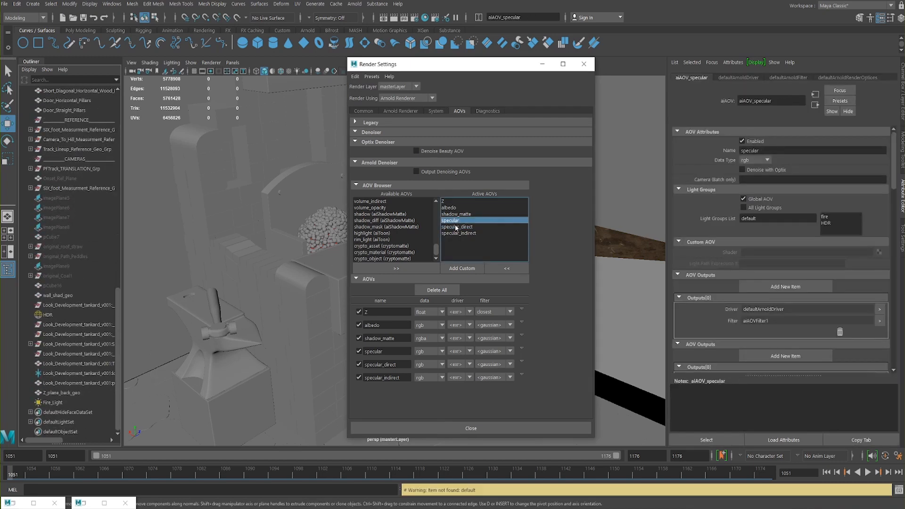
pyautogui.moveTo(757, 221); pyautogui.dragTo(746, 219)
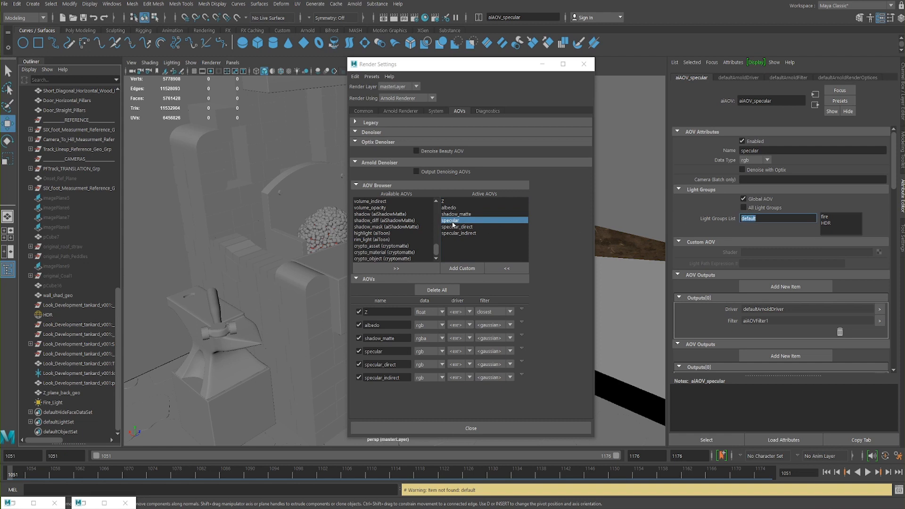
pyautogui.click(753, 208)
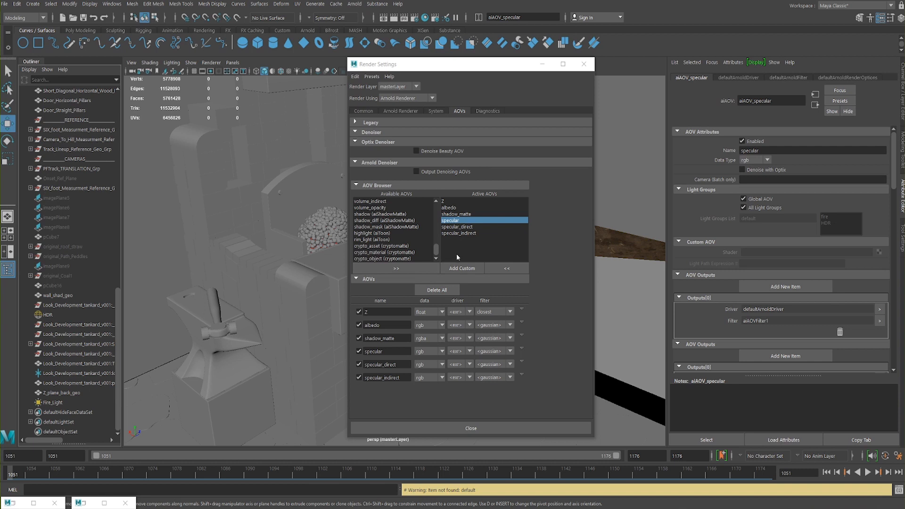
# Step: Enable All Light Groups for the specular_direct and specular_indirect AOVs
pyautogui.click(462, 227)
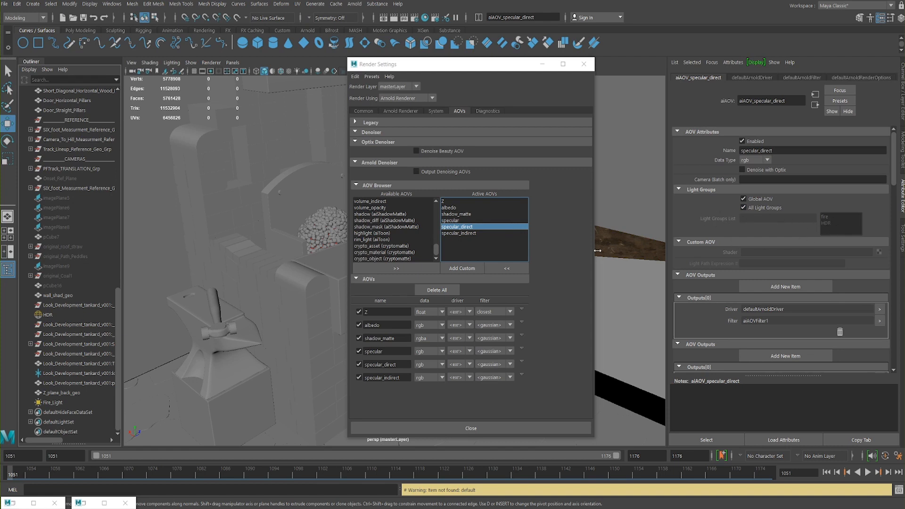
pyautogui.click(455, 233)
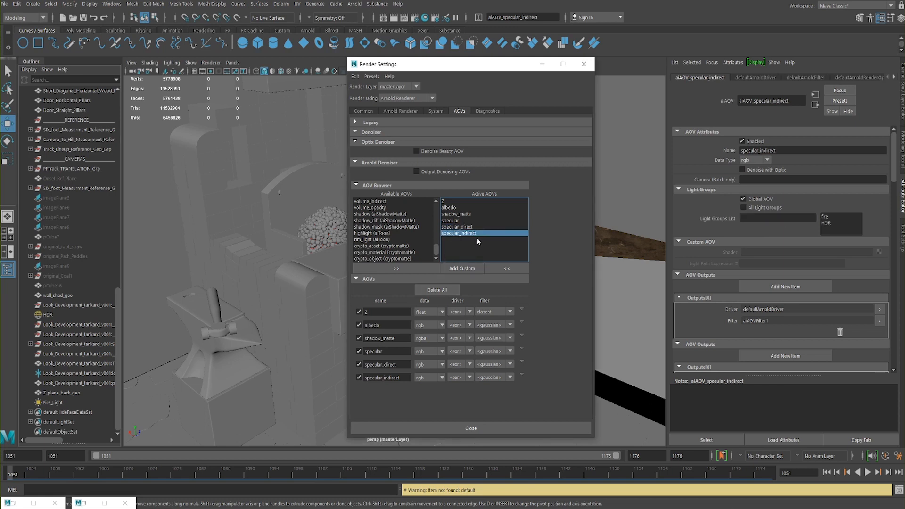
pyautogui.click(743, 207)
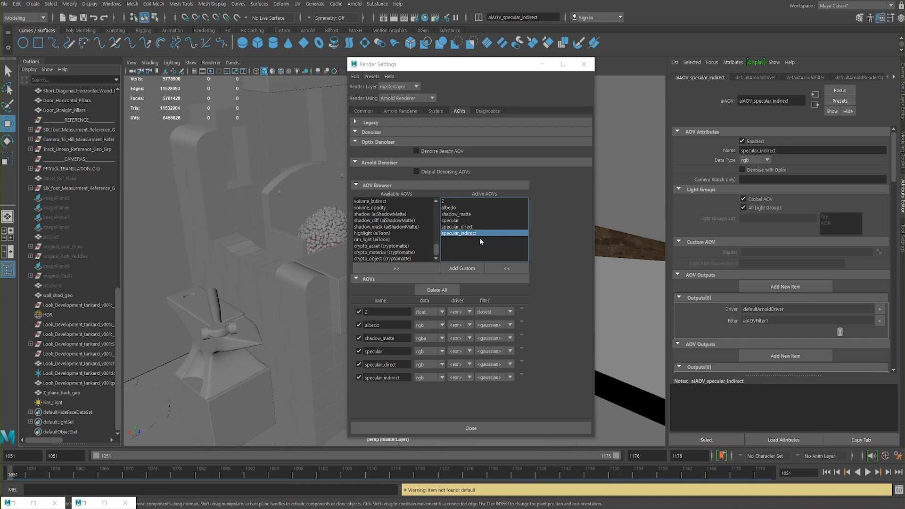
pyautogui.click(457, 227)
pyautogui.click(458, 233)
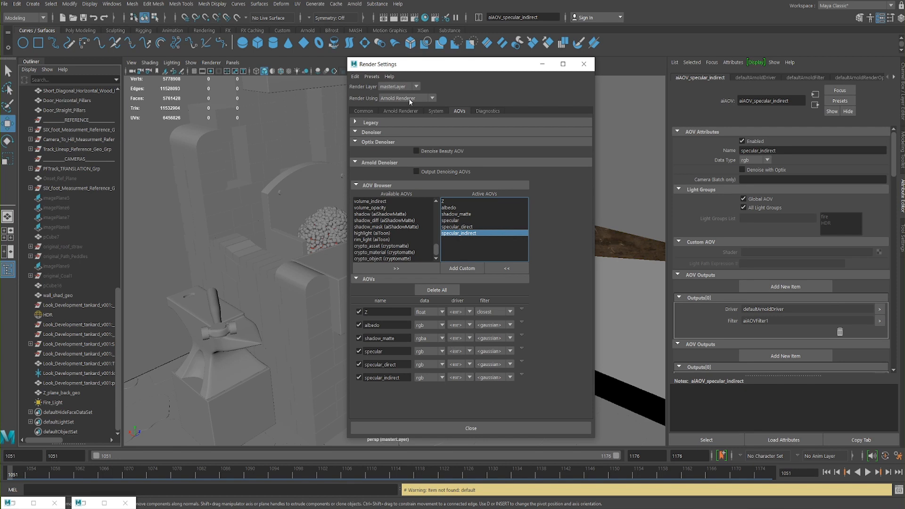
# Step: Move the render settings aside, restore the Arnold RenderView and start rendering from TOP_RenderCam
pyautogui.moveTo(418, 67); pyautogui.dragTo(217, 81)
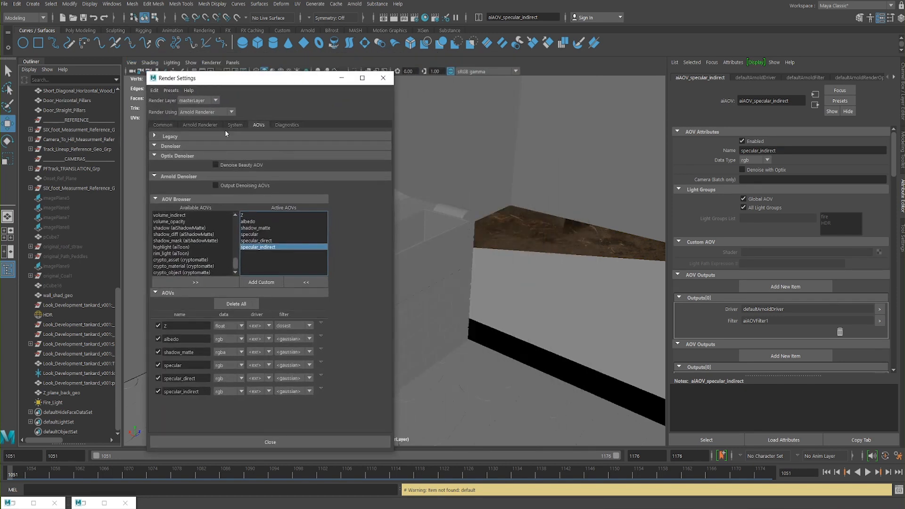
pyautogui.click(86, 505)
pyautogui.moveTo(349, 99); pyautogui.dragTo(580, 1)
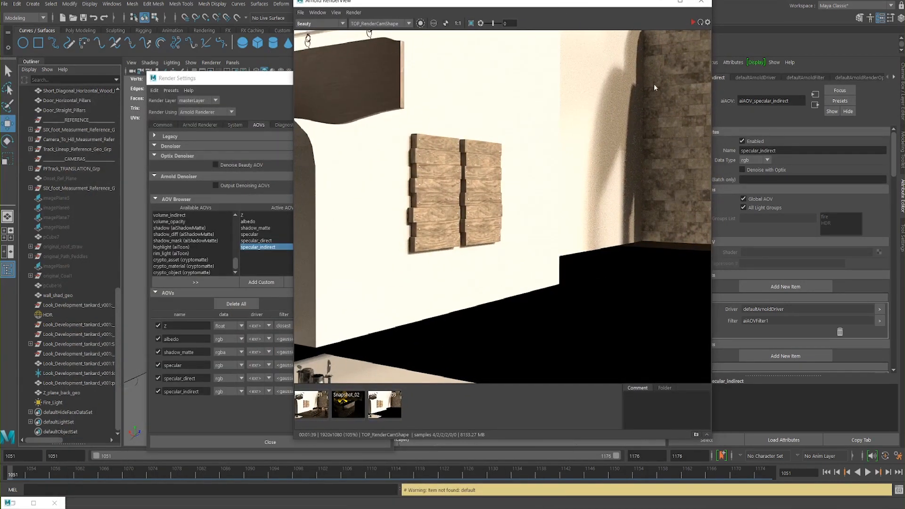
pyautogui.click(693, 22)
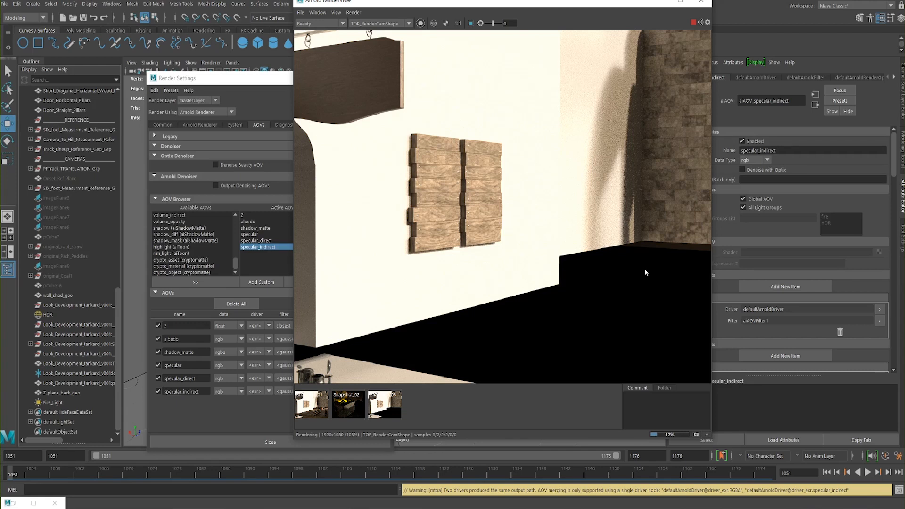
# Step: Widen the Arnold RenderView to show more of the frame, stop the render and reposition the window
pyautogui.click(300, 12)
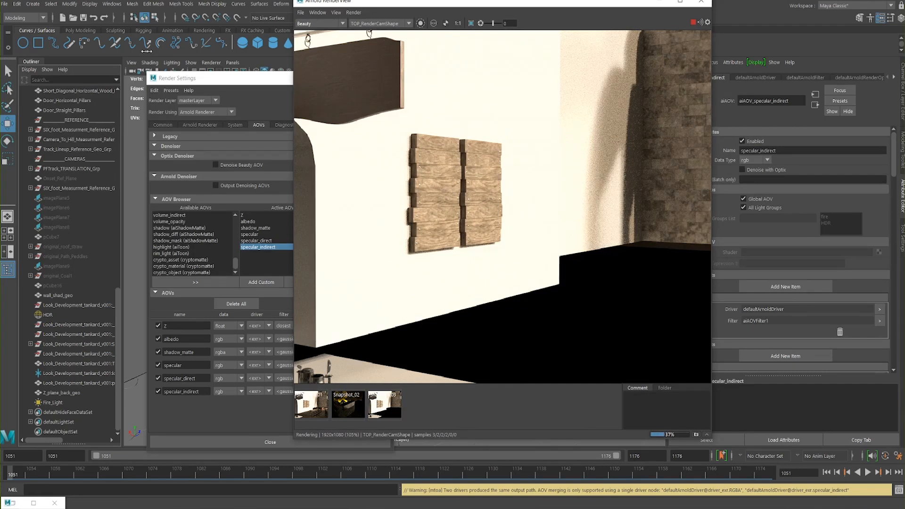
pyautogui.moveTo(293, 55); pyautogui.dragTo(125, 51)
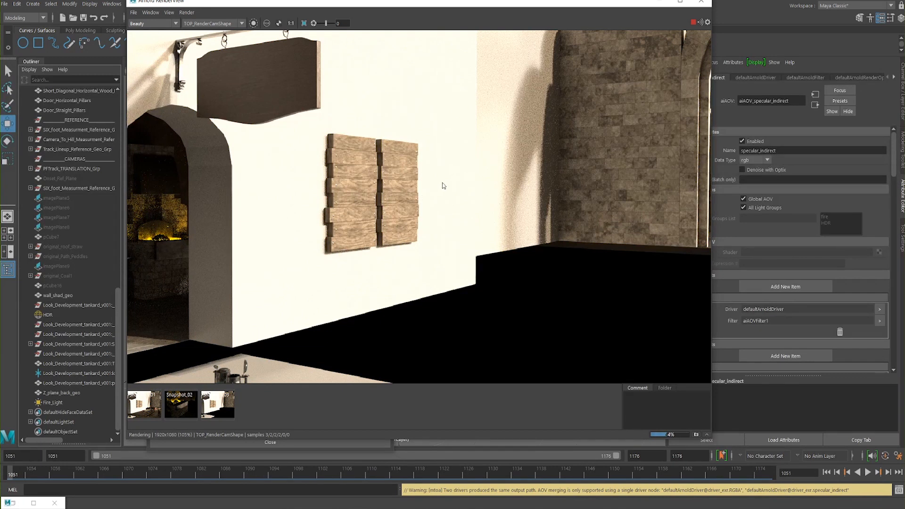
pyautogui.scroll(-2, 453, 196)
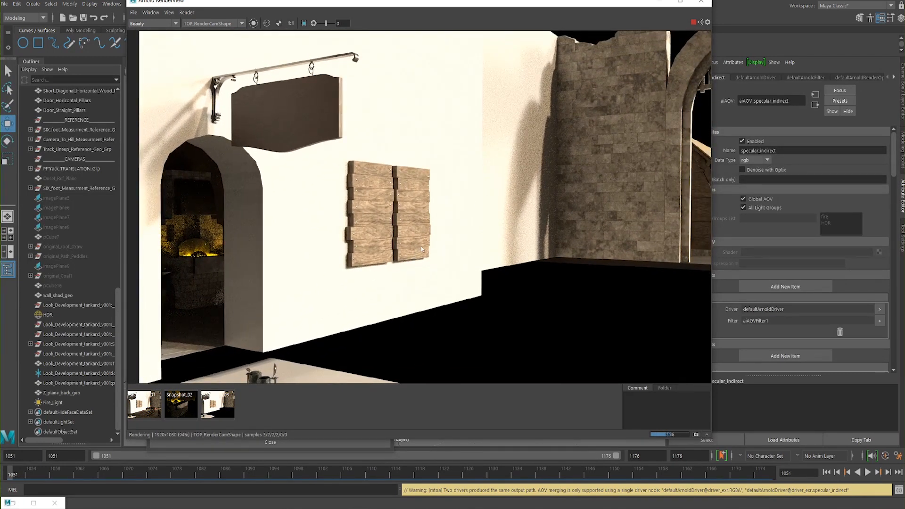
pyautogui.click(693, 22)
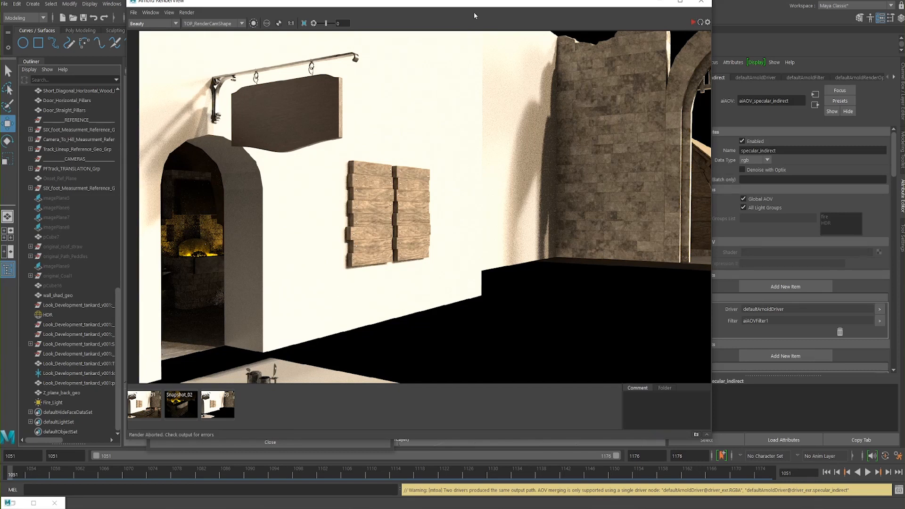
pyautogui.moveTo(458, 2); pyautogui.dragTo(598, 10)
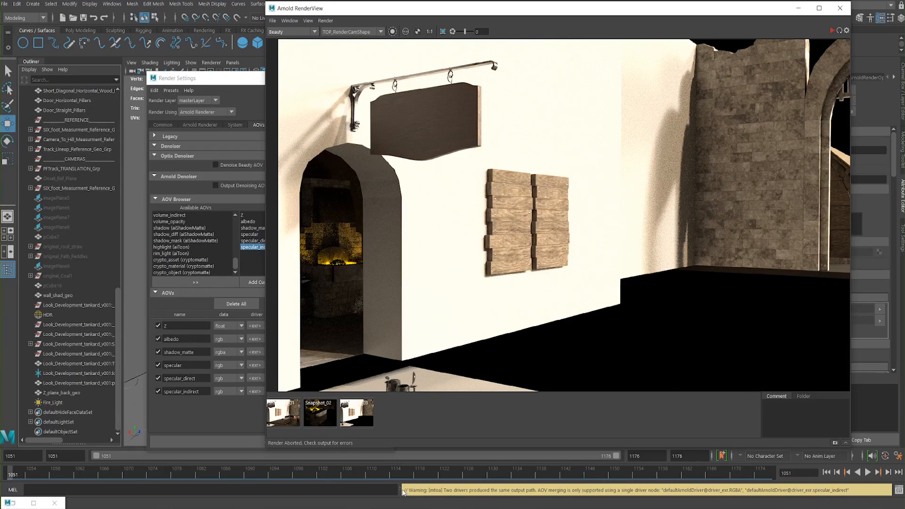
# Step: Highlight the AOV output driver warning, set the Arnold RenderView aside and move the render settings clear for editing
pyautogui.moveTo(404, 492); pyautogui.dragTo(877, 506)
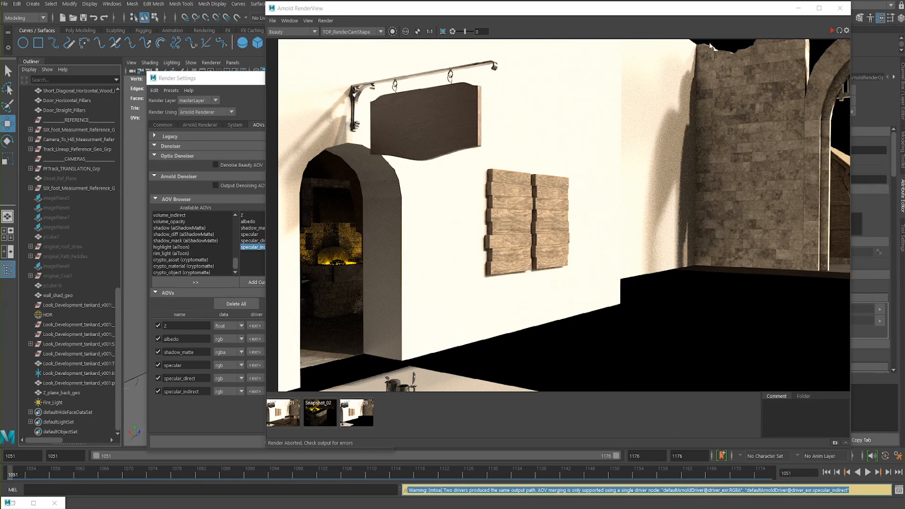
pyautogui.moveTo(708, 14); pyautogui.dragTo(660, 43)
pyautogui.click(750, 36)
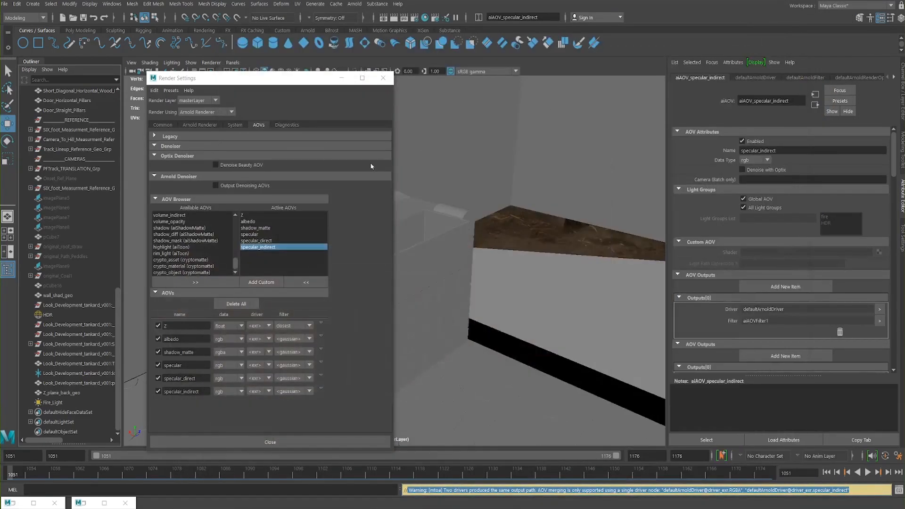
pyautogui.moveTo(270, 85); pyautogui.dragTo(550, 71)
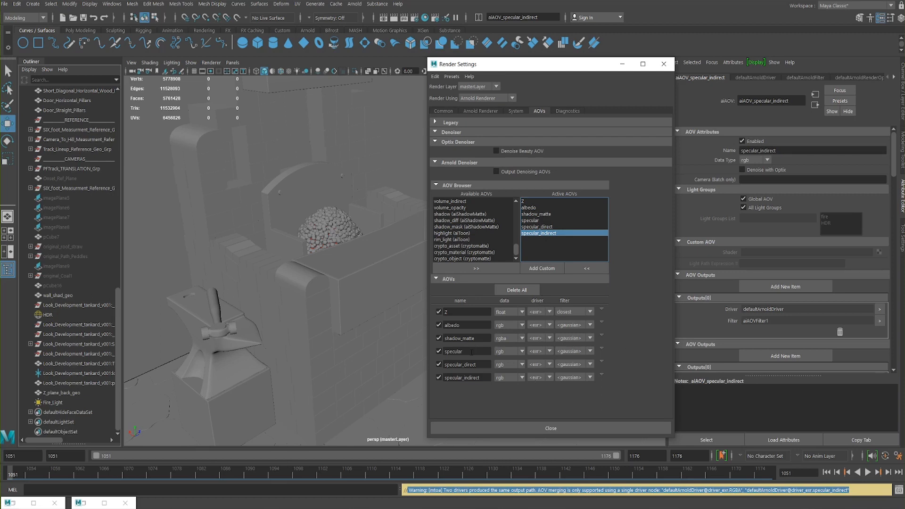
# Step: Give the specular, specular_direct and specular_indirect AOVs their own exr driver instead of the shared default one
pyautogui.click(539, 352)
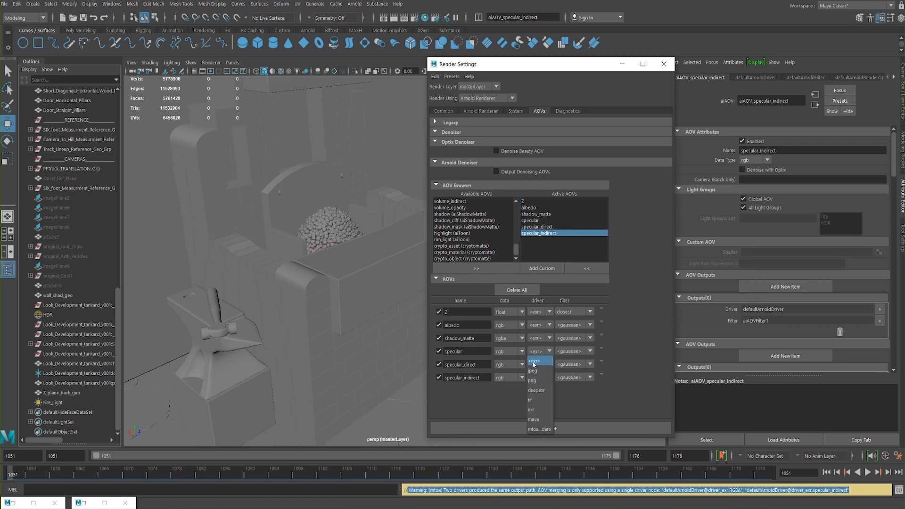
pyautogui.click(531, 410)
pyautogui.click(537, 364)
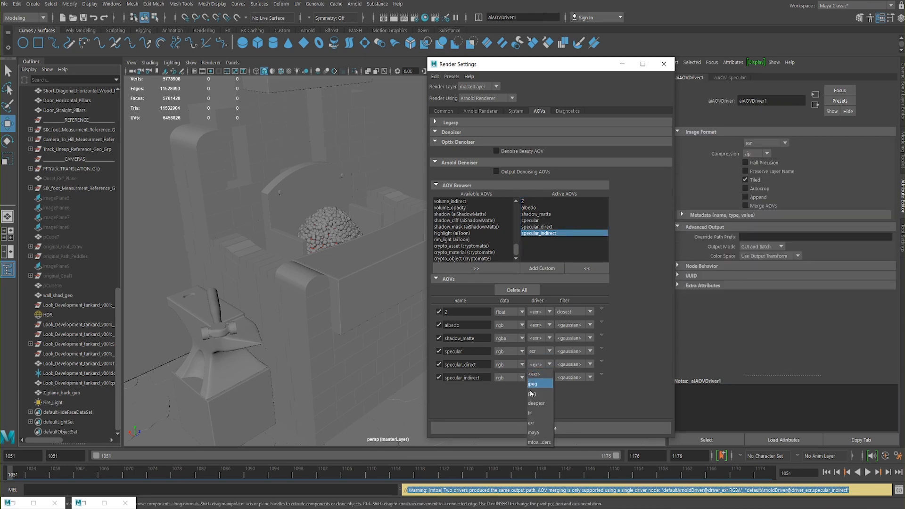
pyautogui.click(532, 424)
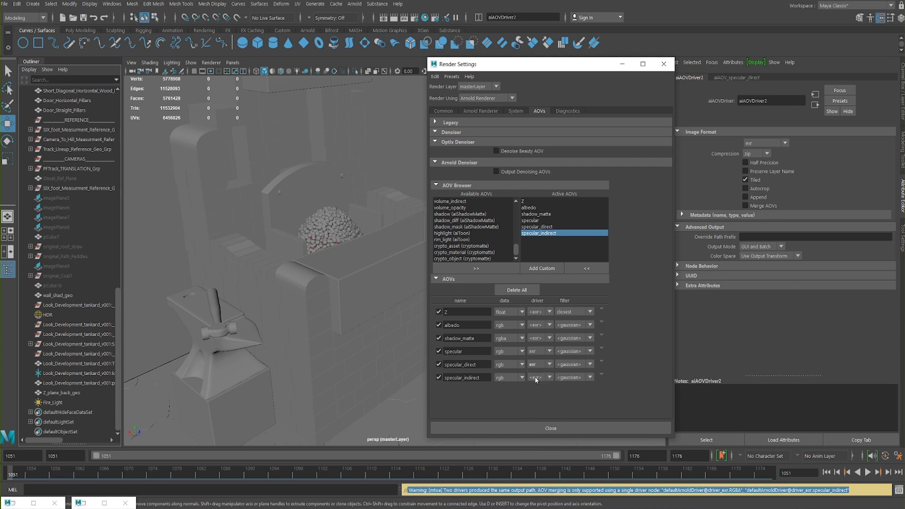
pyautogui.click(538, 377)
pyautogui.click(533, 436)
# Step: Move the render settings aside, restore the Arnold RenderView, enlarge it to full screen and render TOP_RenderCam again
pyautogui.moveTo(524, 66); pyautogui.dragTo(404, 70)
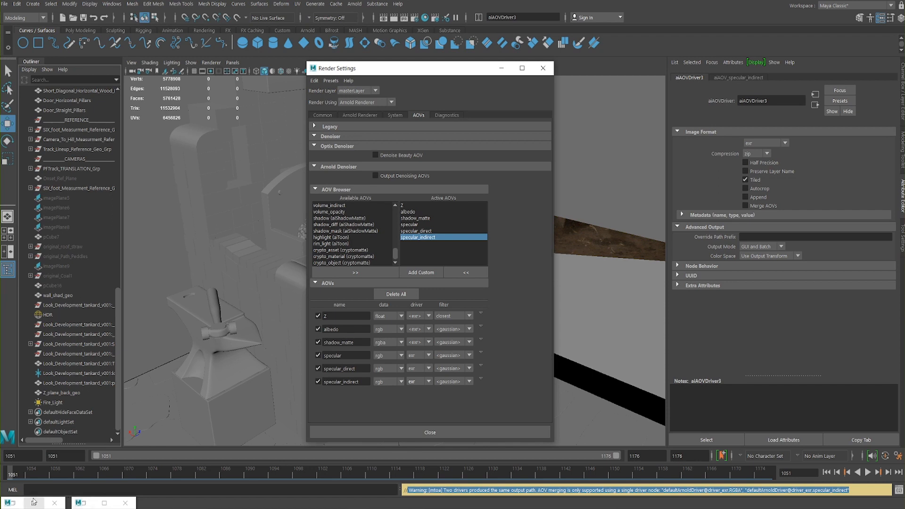
pyautogui.click(82, 506)
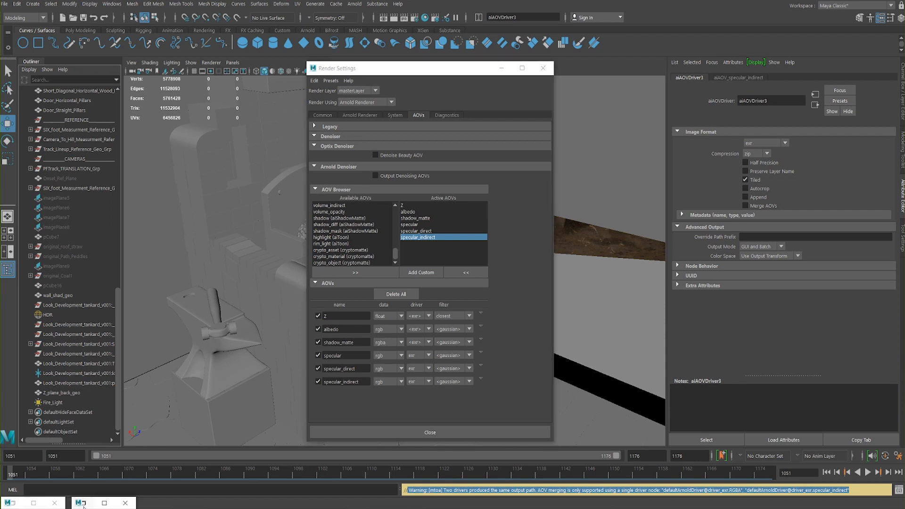
pyautogui.click(82, 506)
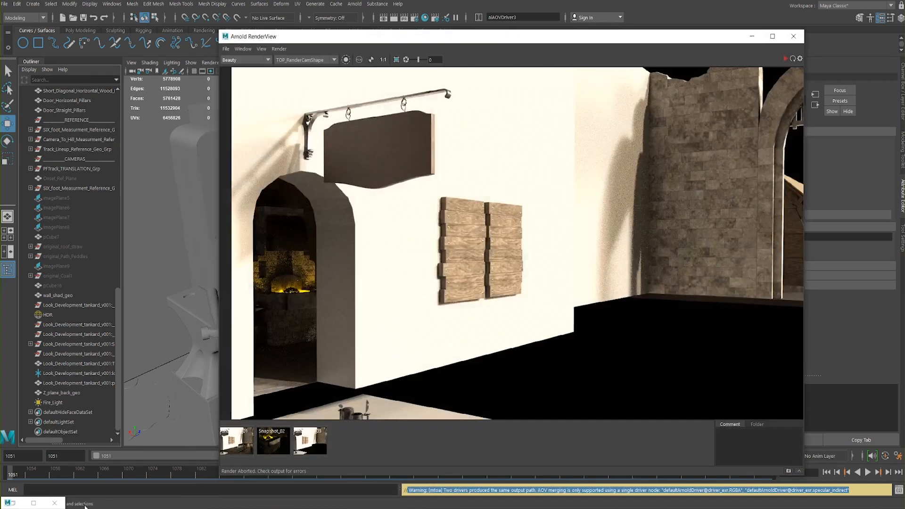
pyautogui.doubleClick(525, 36)
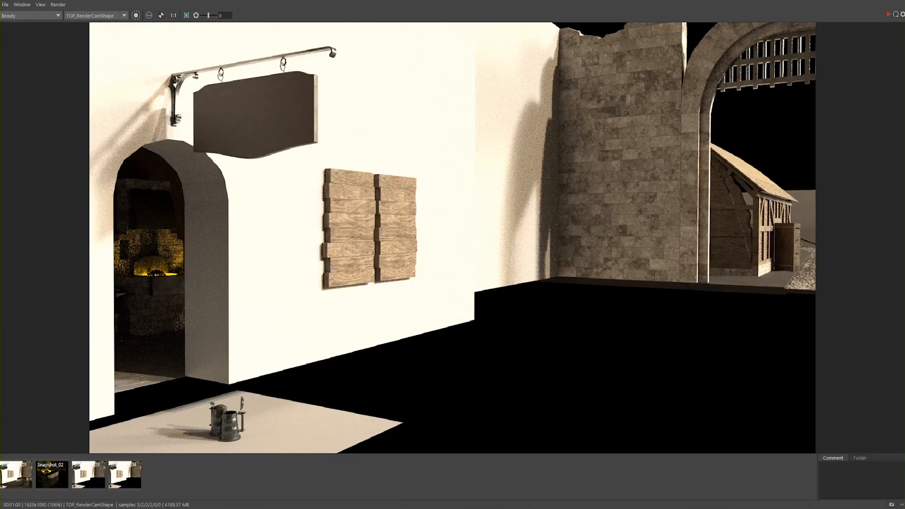
# Step: View the specular pass and its per-light specular_fire and specular_HDR passes in the rendered frame
pyautogui.click(13, 18)
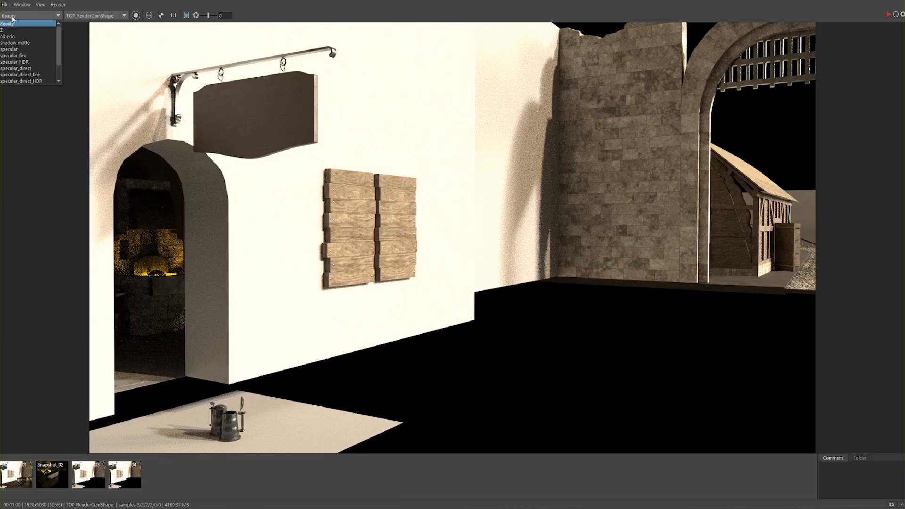
pyautogui.click(14, 49)
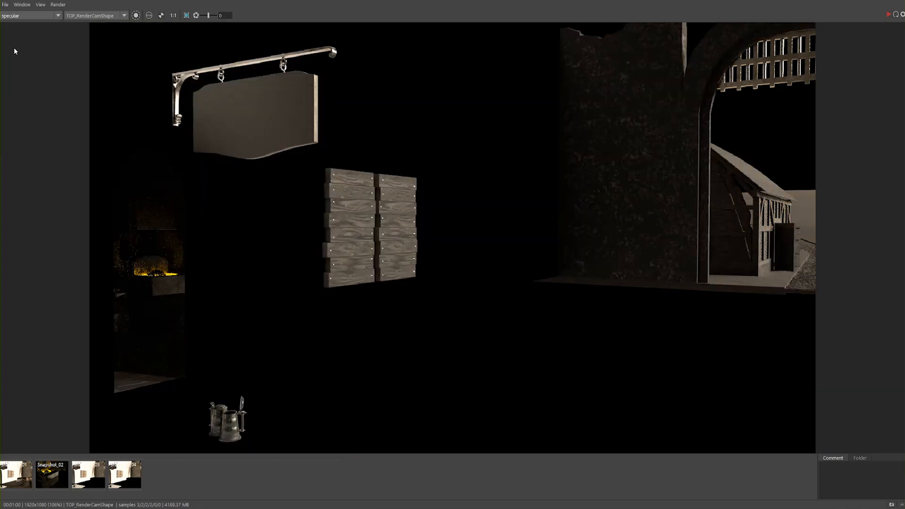
pyautogui.click(27, 15)
pyautogui.click(39, 57)
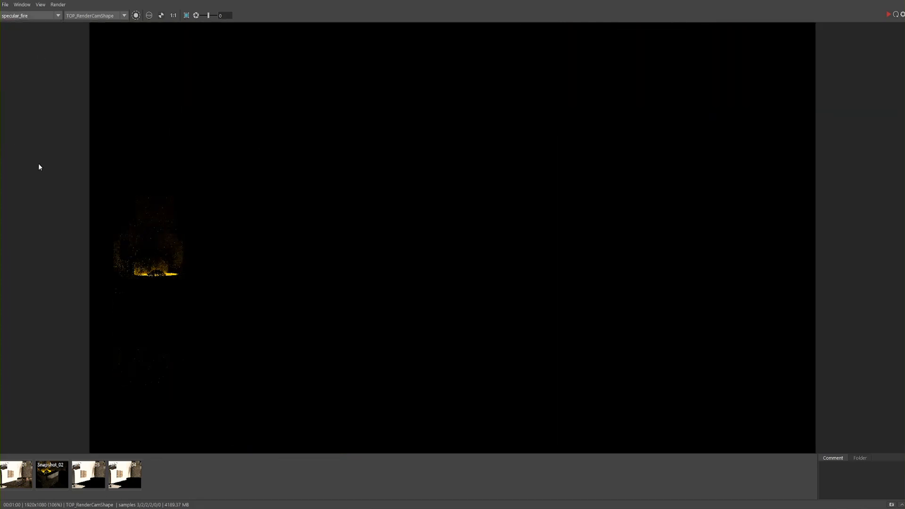
pyautogui.click(19, 16)
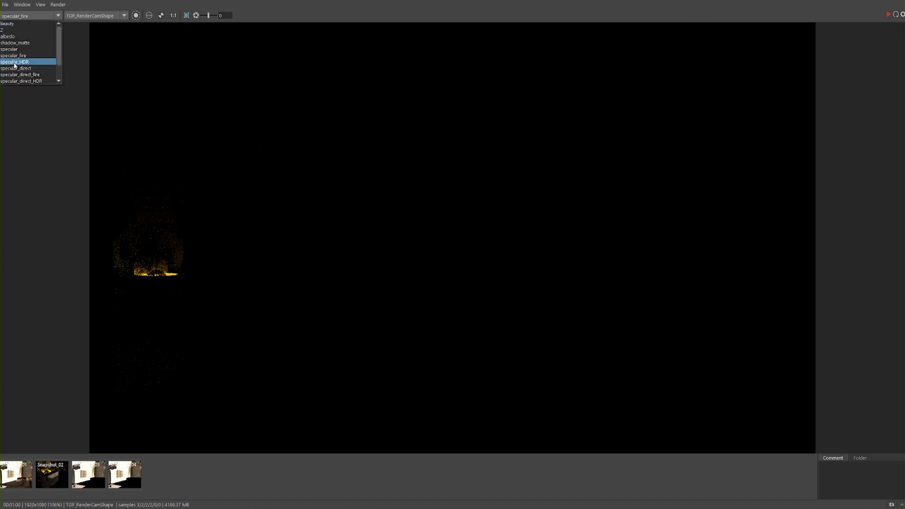
pyautogui.click(15, 62)
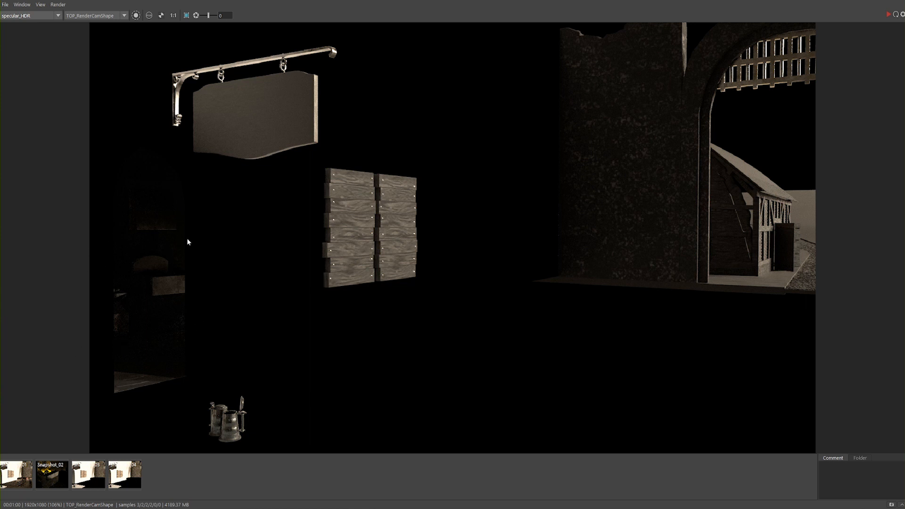
# Step: Compare the fire and HDR light contributions by alternating between specular_fire and specular_HDR
pyautogui.click(29, 17)
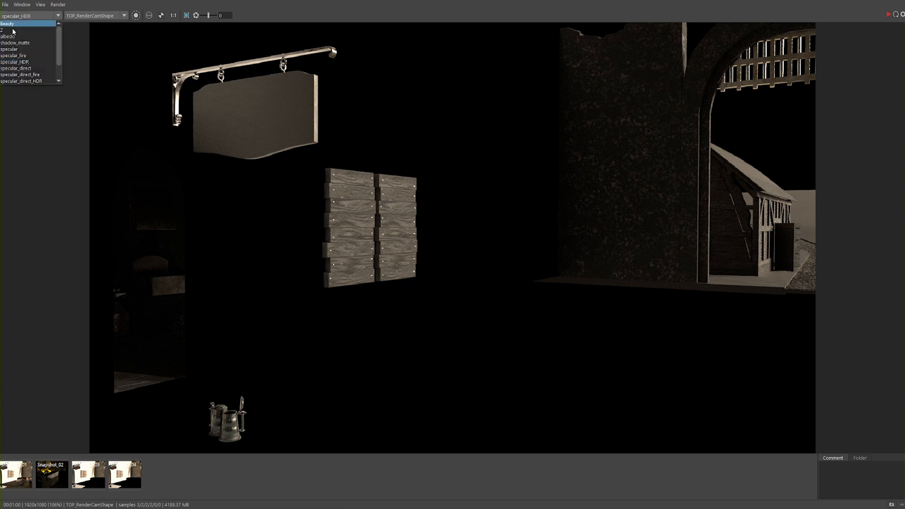
pyautogui.click(15, 56)
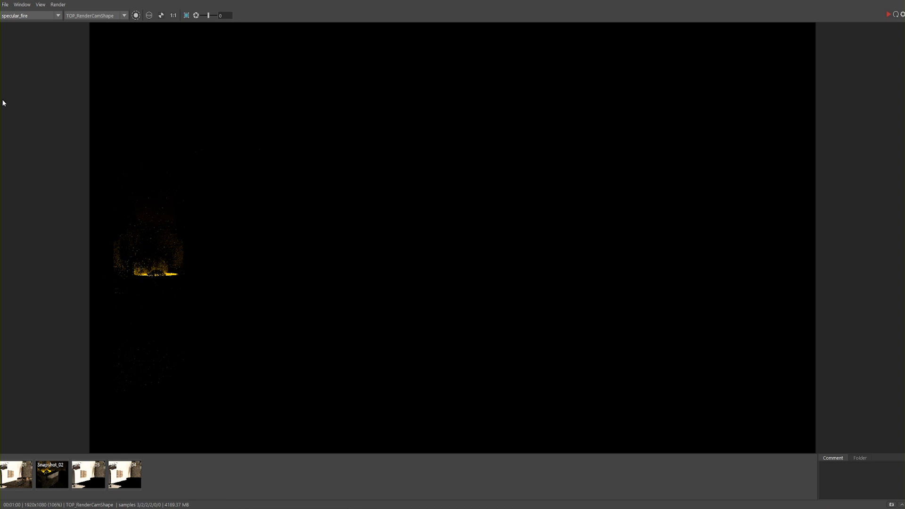
pyautogui.click(19, 17)
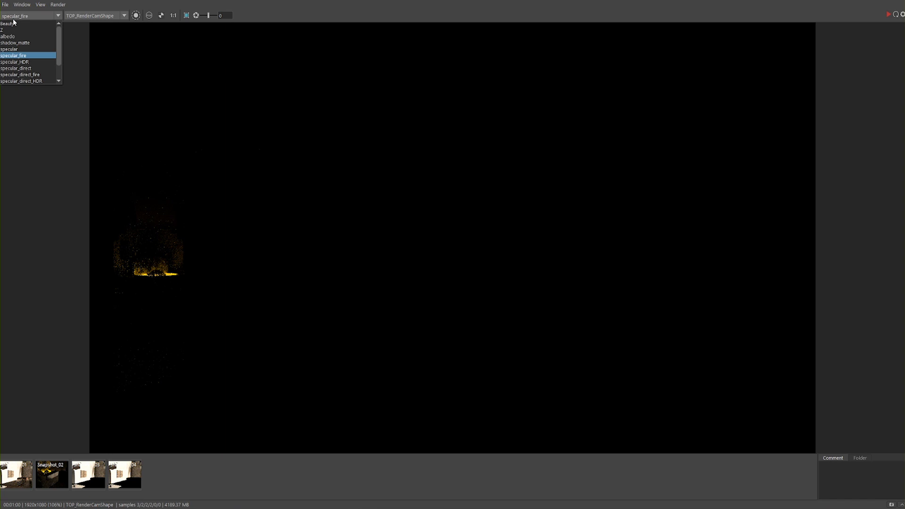
pyautogui.click(16, 62)
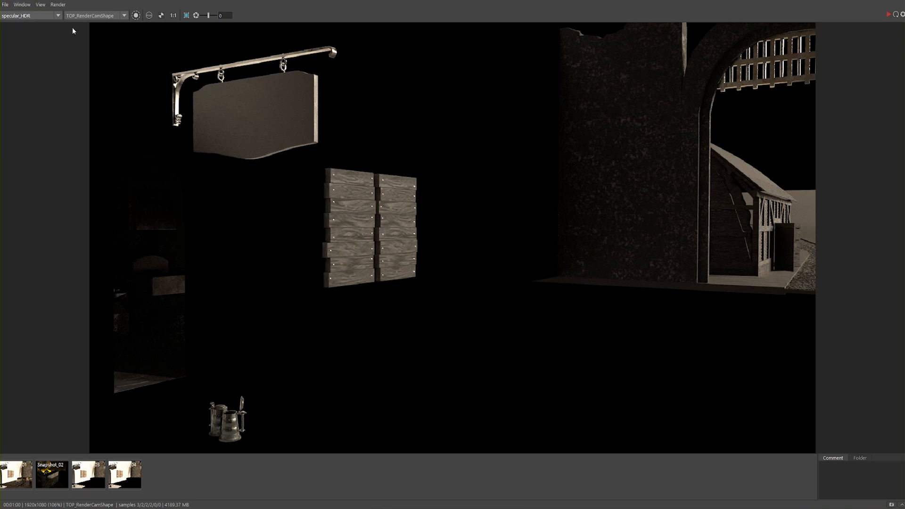
pyautogui.click(17, 16)
pyautogui.click(17, 55)
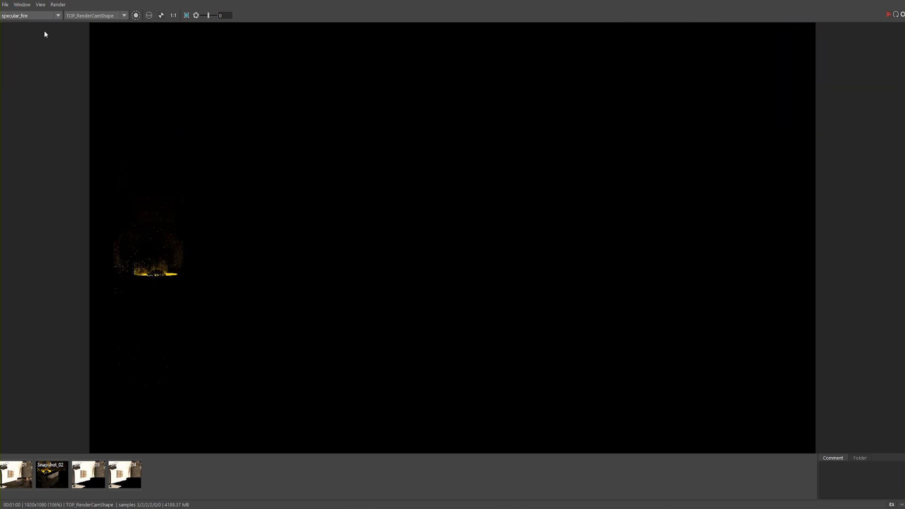
# Step: View the specular_direct, specular_direct_fire and specular_direct_HDR passes
pyautogui.click(17, 16)
pyautogui.click(23, 73)
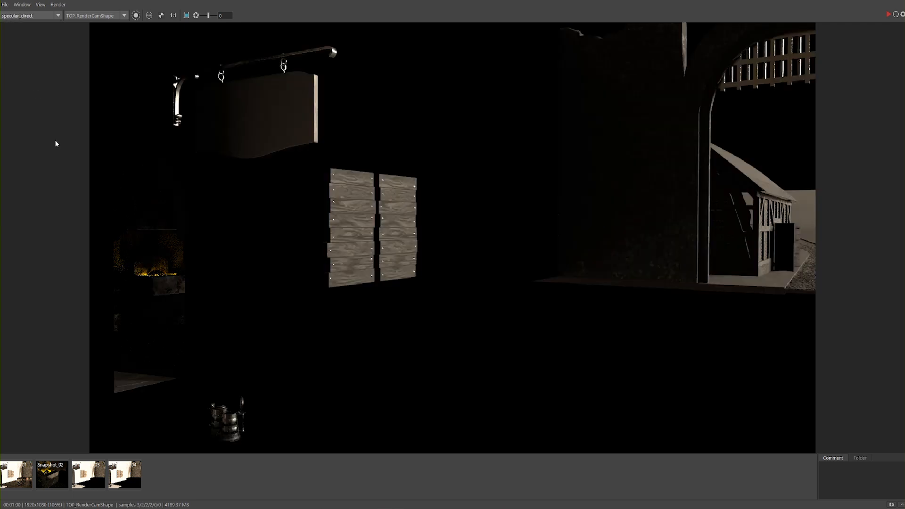
pyautogui.click(17, 15)
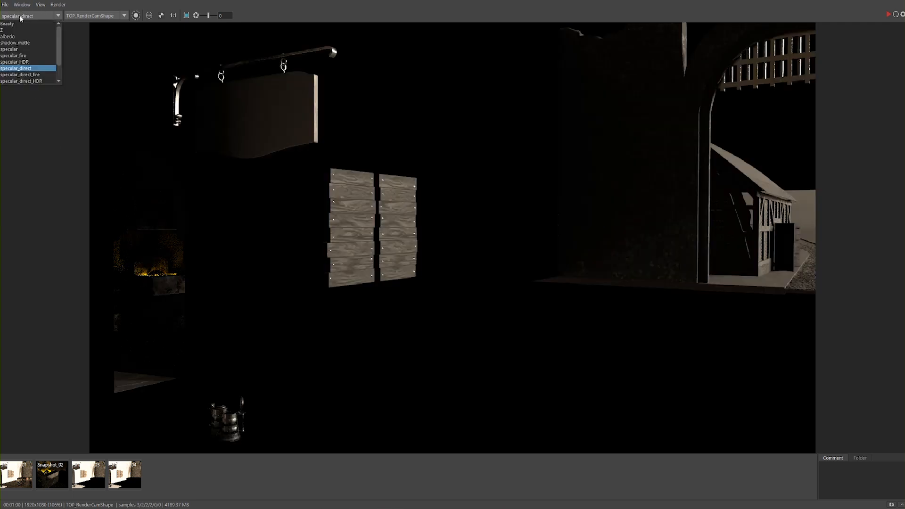
pyautogui.click(23, 79)
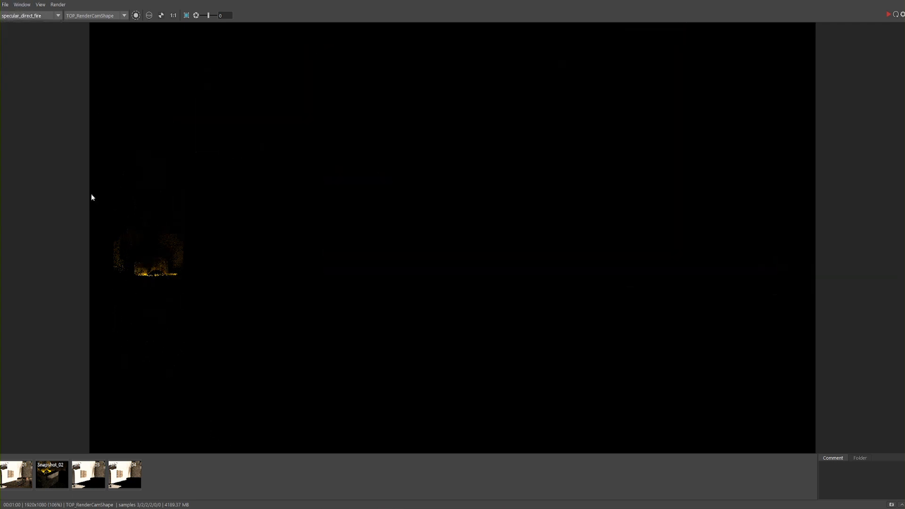
pyautogui.click(41, 18)
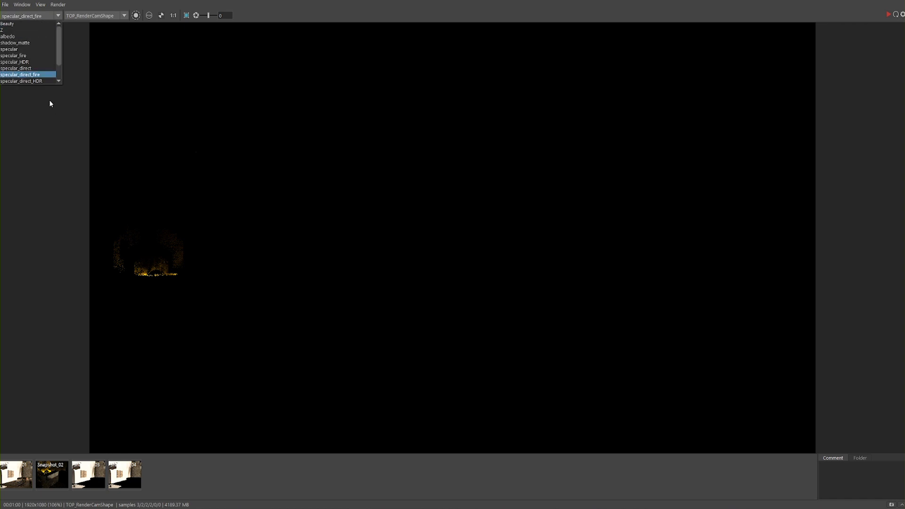
pyautogui.click(28, 81)
# Step: View the specular_indirect and specular_indirect_HDR passes
pyautogui.click(32, 16)
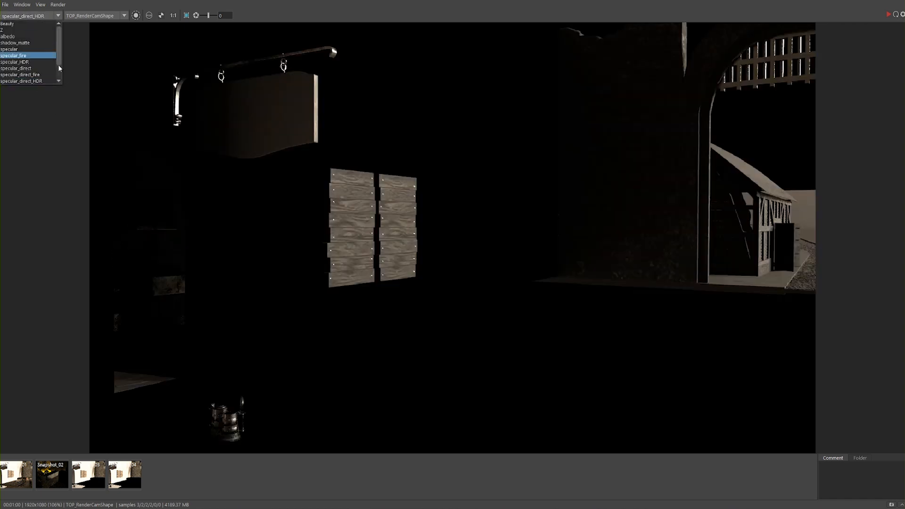
pyautogui.moveTo(59, 62); pyautogui.dragTo(55, 76)
pyautogui.click(29, 70)
pyautogui.click(24, 17)
pyautogui.click(29, 82)
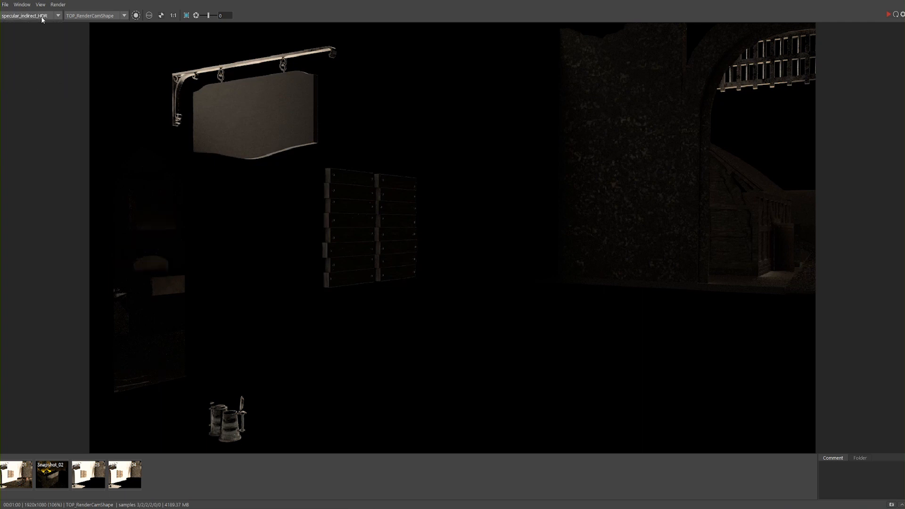
# Step: Return the rendered frame to the Beauty pass, then shrink the RenderView window and minimize it
pyautogui.click(22, 17)
pyautogui.scroll(5, 28, 47)
pyautogui.click(22, 26)
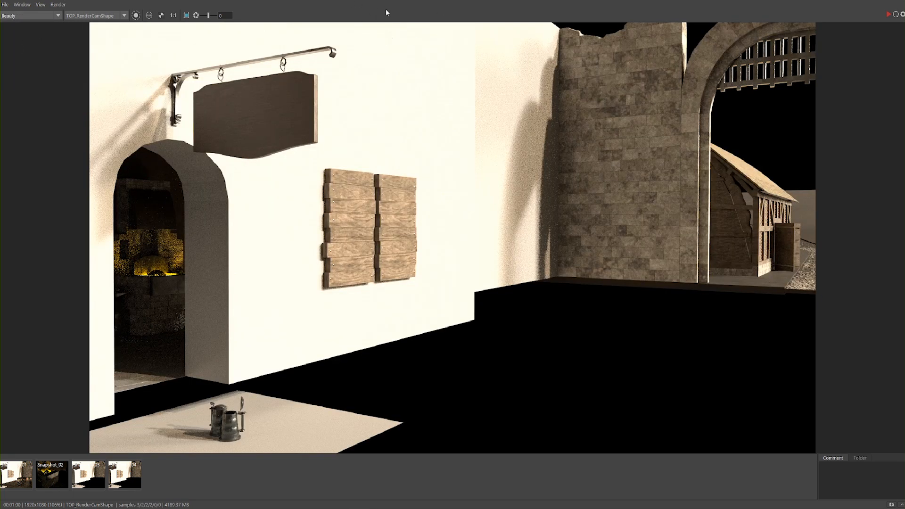
pyautogui.moveTo(384, 0); pyautogui.dragTo(384, 39)
pyautogui.click(626, 36)
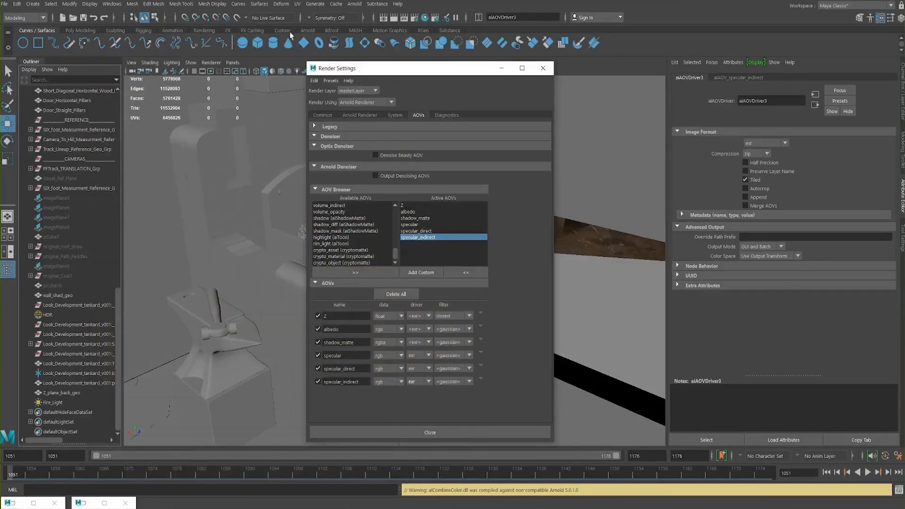
# Step: Save the scene, accepting the student version notice, and minimize the render settings
pyautogui.click(5, 4)
pyautogui.click(62, 84)
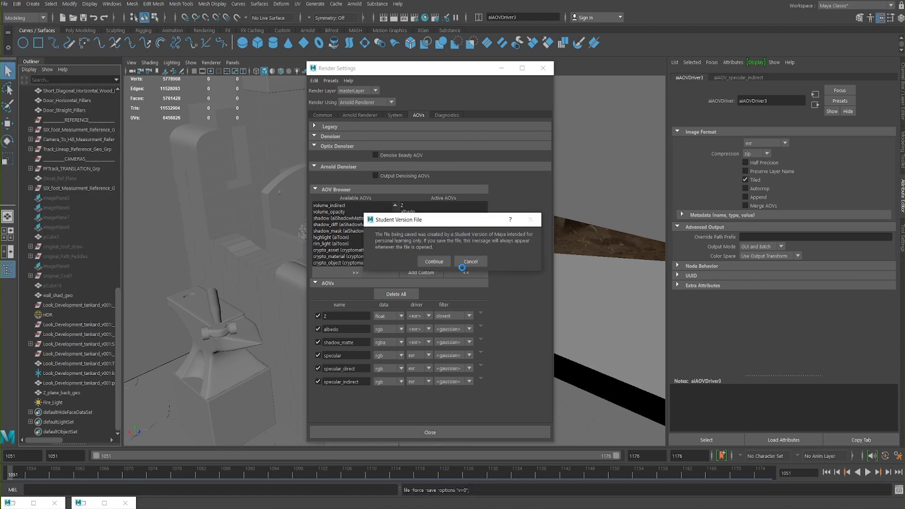
pyautogui.click(427, 263)
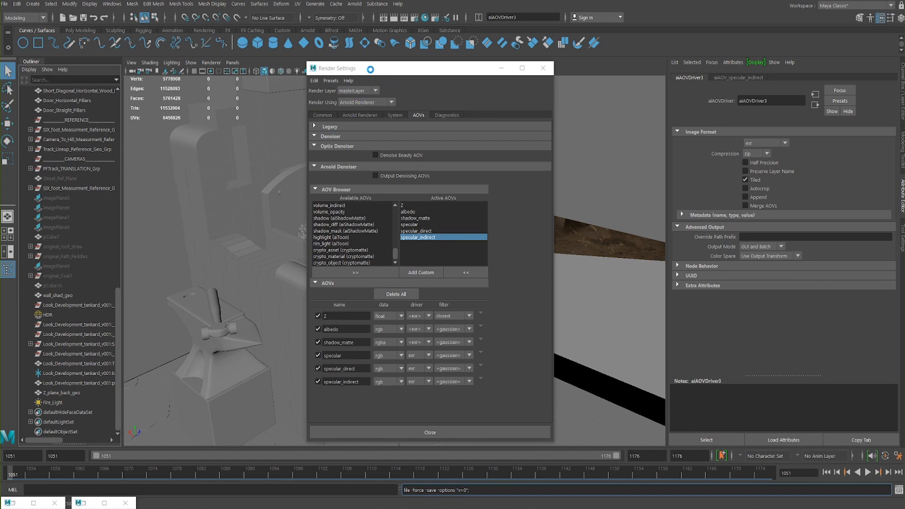
pyautogui.press('w')
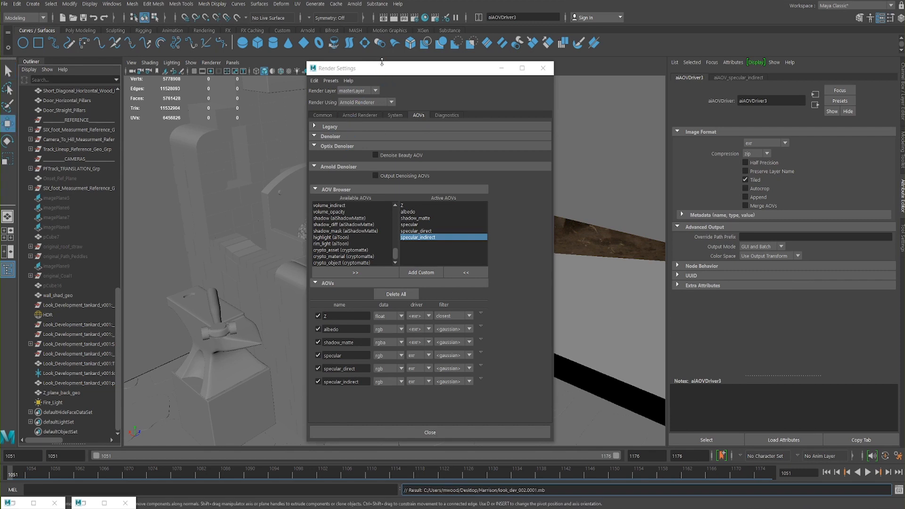
pyautogui.click(499, 69)
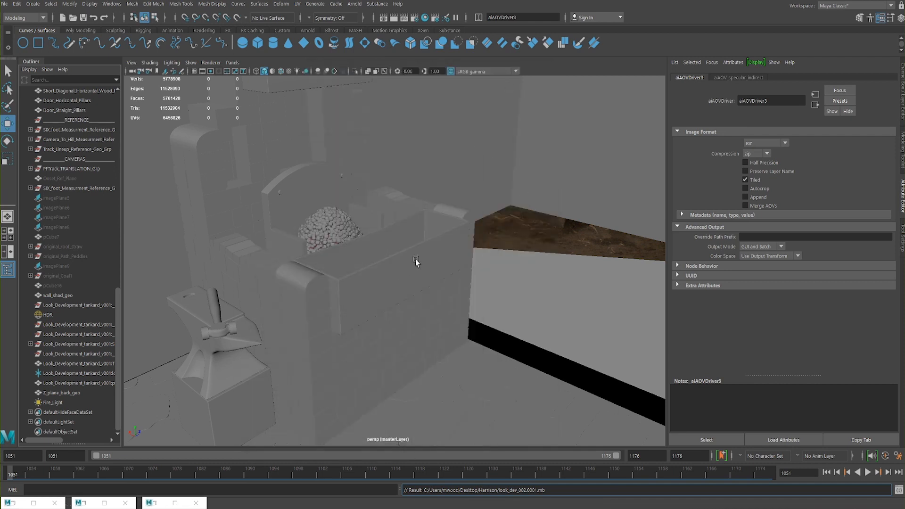
# Step: Examine the ground plane under the tankards and the left outer wall reference geometry around the shop building
pyautogui.keyDown('alt'); pyautogui.moveTo(394, 242); pyautogui.dragTo(440, 300); pyautogui.keyUp('alt')
pyautogui.click(305, 364)
pyautogui.keyDown('alt'); pyautogui.moveTo(400, 247); pyautogui.dragTo(385, 233); pyautogui.keyUp('alt')
pyautogui.keyDown('alt'); pyautogui.moveTo(323, 288); pyautogui.dragTo(295, 283); pyautogui.keyUp('alt')
pyautogui.keyDown('alt'); pyautogui.moveTo(295, 283); pyautogui.dragTo(364, 258, button='middle'); pyautogui.keyUp('alt')
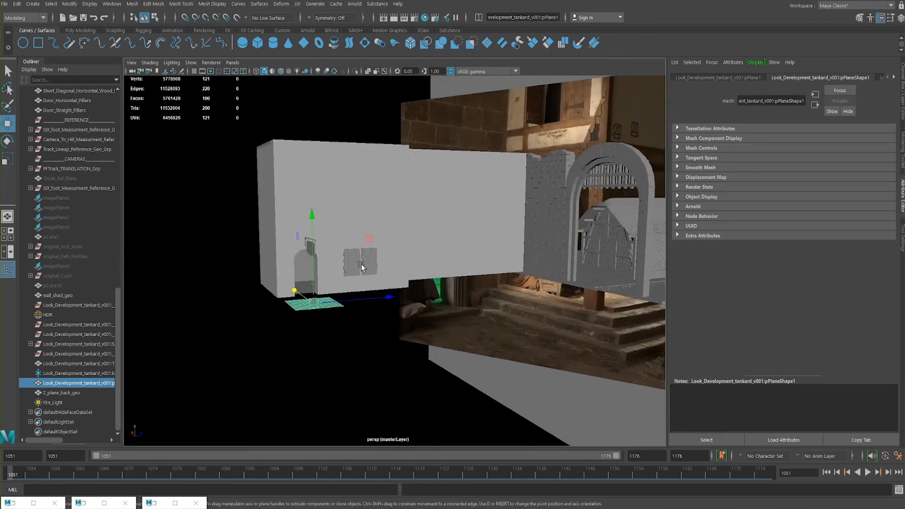
pyautogui.keyDown('alt'); pyautogui.moveTo(363, 259); pyautogui.dragTo(451, 320, button='right'); pyautogui.keyUp('alt')
pyautogui.keyDown('alt'); pyautogui.moveTo(451, 320); pyautogui.dragTo(368, 228); pyautogui.keyUp('alt')
pyautogui.click(365, 211)
pyautogui.click(448, 181)
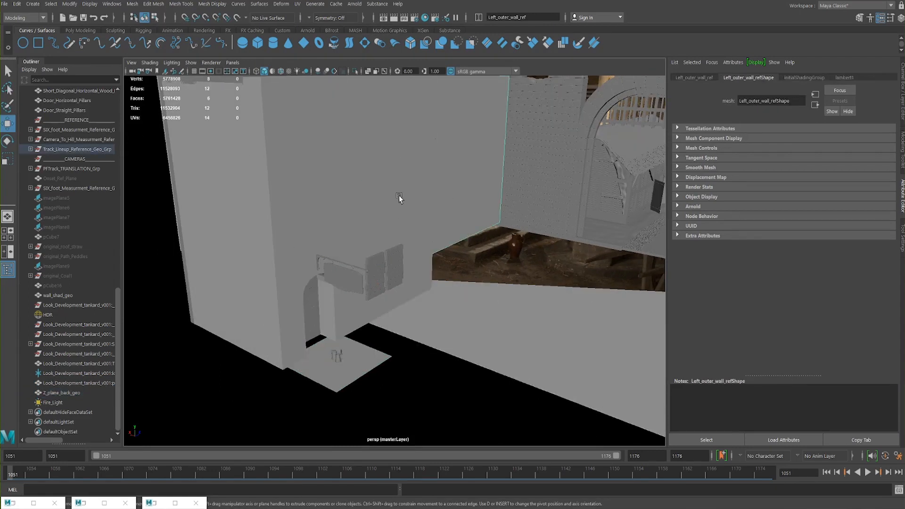
pyautogui.keyDown('alt'); pyautogui.moveTo(375, 189); pyautogui.dragTo(357, 184); pyautogui.keyUp('alt')
pyautogui.click(356, 183)
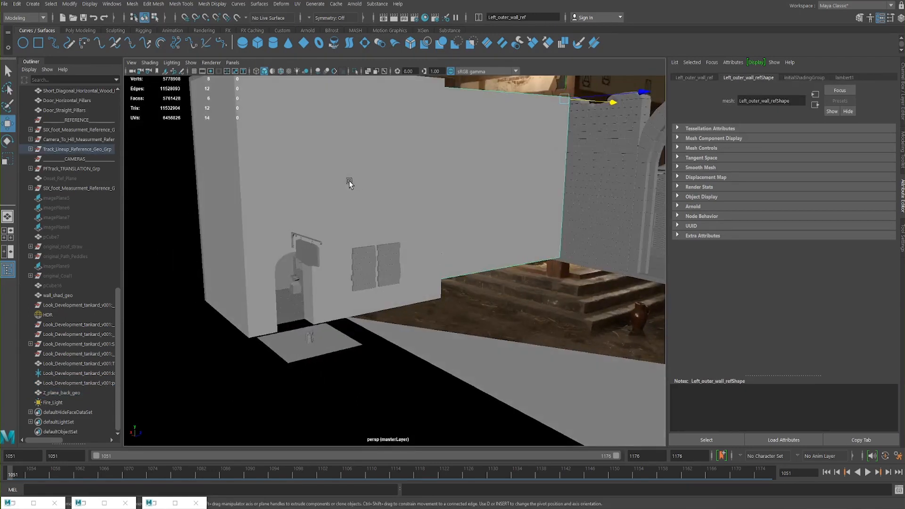
# Step: Turn off Primary Visibility in the render stats of the Main_wall_lighting mesh
pyautogui.click(332, 342)
pyautogui.click(389, 197)
pyautogui.click(380, 190)
pyautogui.click(412, 233)
pyautogui.keyDown('alt'); pyautogui.moveTo(414, 234); pyautogui.dragTo(418, 235); pyautogui.keyUp('alt')
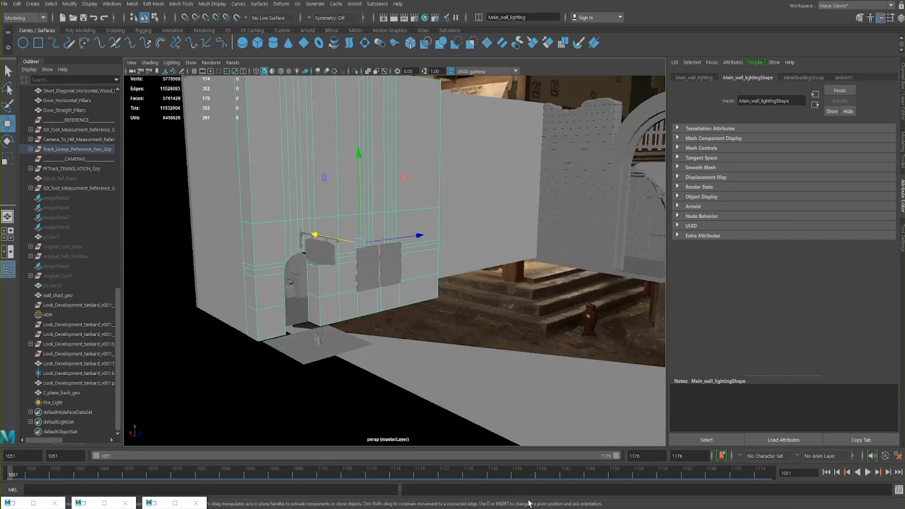
pyautogui.moveTo(559, 508)
pyautogui.click(594, 485)
pyautogui.moveTo(200, 108); pyautogui.dragTo(237, 245)
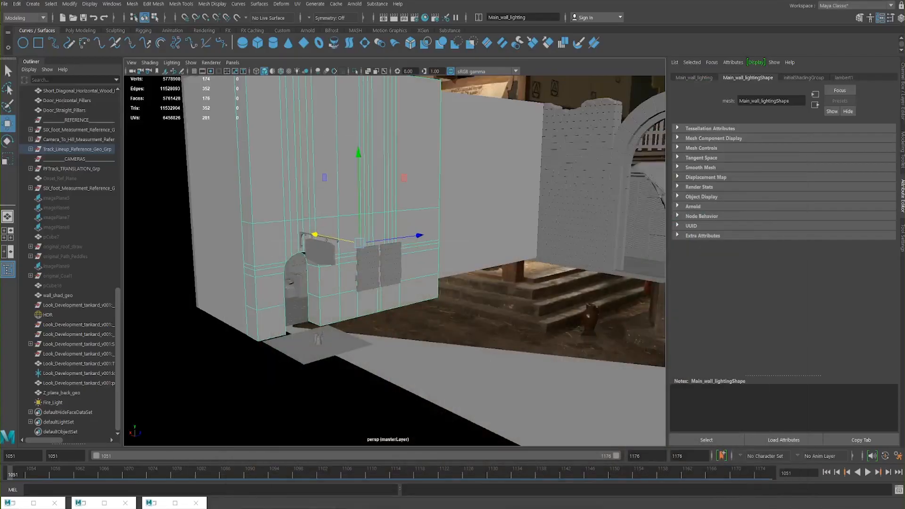
pyautogui.click(463, 182)
pyautogui.click(384, 179)
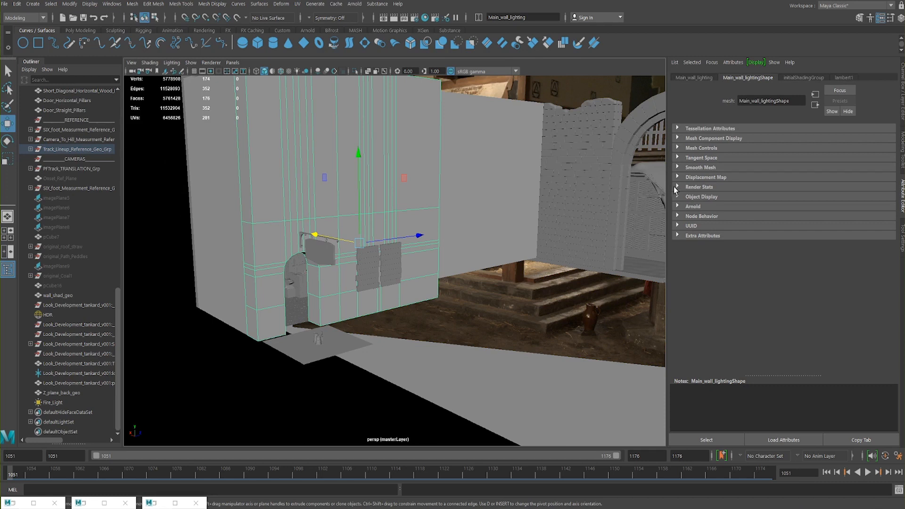
pyautogui.click(688, 187)
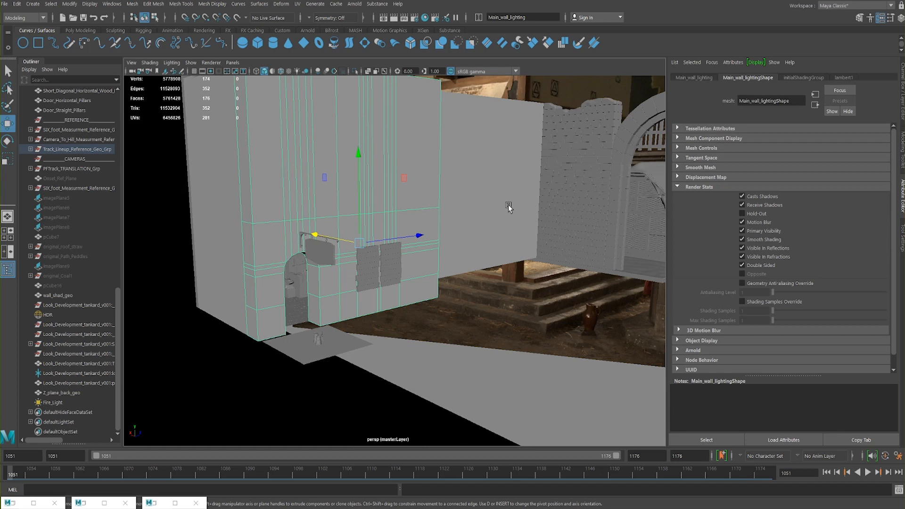
pyautogui.click(742, 230)
# Step: Turn off Primary Visibility for the ground plane beneath the tankards
pyautogui.keyDown('alt'); pyautogui.moveTo(337, 327); pyautogui.dragTo(300, 282); pyautogui.keyUp('alt')
pyautogui.keyDown('alt'); pyautogui.moveTo(301, 282); pyautogui.dragTo(374, 285, button='right'); pyautogui.keyUp('alt')
pyautogui.keyDown('alt'); pyautogui.moveTo(374, 284); pyautogui.dragTo(386, 286, button='middle'); pyautogui.keyUp('alt')
pyautogui.keyDown('alt'); pyautogui.moveTo(386, 286); pyautogui.dragTo(406, 301, button='right'); pyautogui.keyUp('alt')
pyautogui.keyDown('alt'); pyautogui.moveTo(396, 289); pyautogui.dragTo(406, 292, button='middle'); pyautogui.keyUp('alt')
pyautogui.keyDown('alt'); pyautogui.moveTo(392, 289); pyautogui.dragTo(318, 279, button='right'); pyautogui.keyUp('alt')
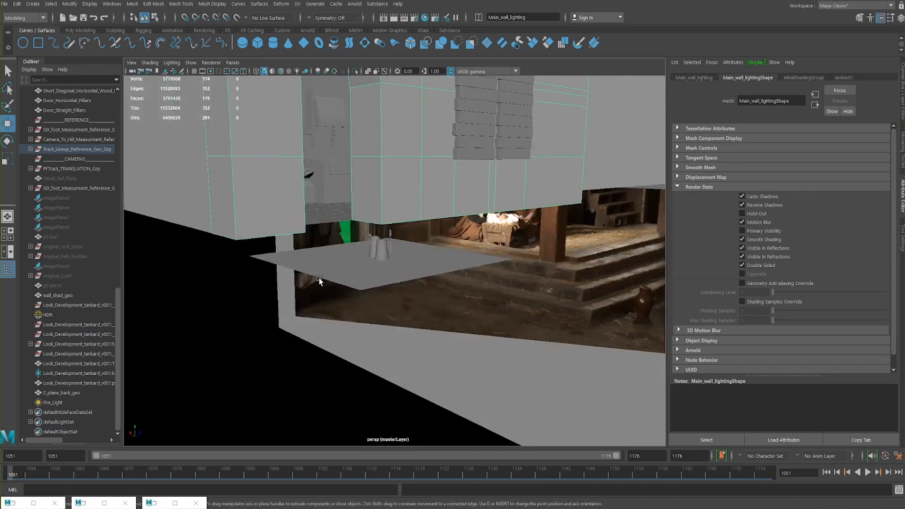
pyautogui.keyDown('alt'); pyautogui.moveTo(318, 279); pyautogui.dragTo(360, 300); pyautogui.keyUp('alt')
pyautogui.click(361, 302)
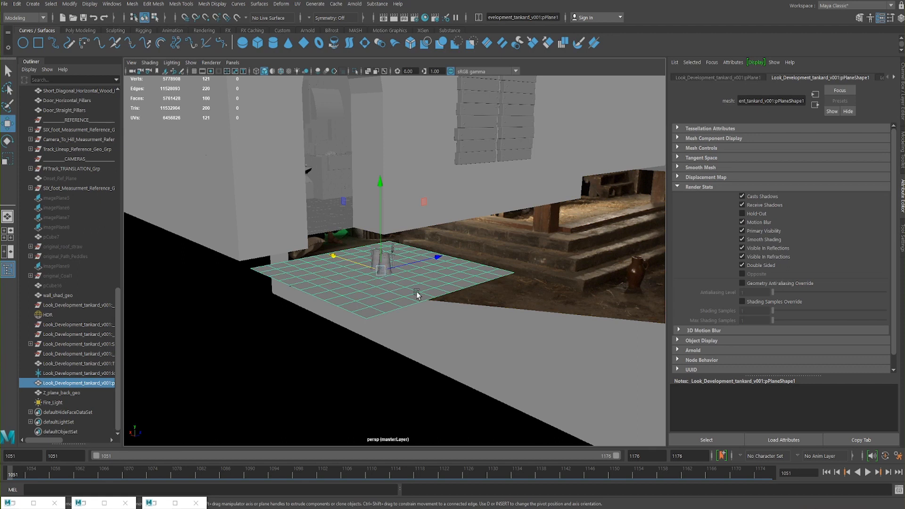
pyautogui.click(759, 231)
# Step: Open the Attribute Spread Sheet and widen it to show more attribute columns
pyautogui.keyDown('alt'); pyautogui.moveTo(424, 315); pyautogui.dragTo(301, 288); pyautogui.keyUp('alt')
pyautogui.moveTo(464, 248)
pyautogui.keyDown('alt'); pyautogui.mouseDown()
pyautogui.moveTo(438, 254)
pyautogui.moveTo(466, 262)
pyautogui.mouseUp(); pyautogui.keyUp('alt')
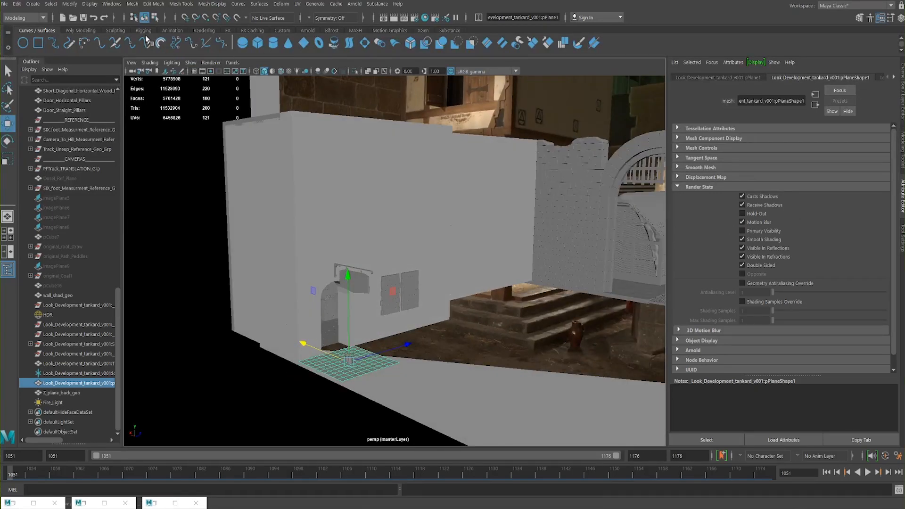
pyautogui.click(112, 5)
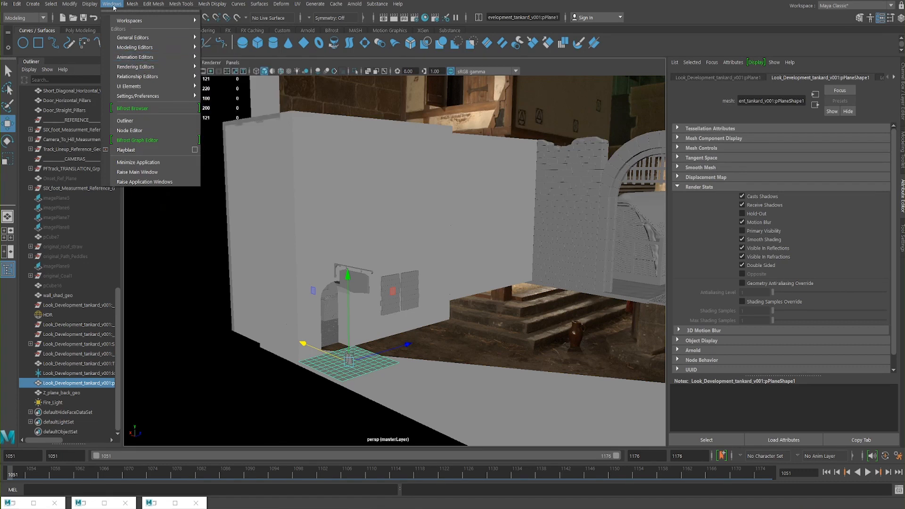
pyautogui.moveTo(158, 41)
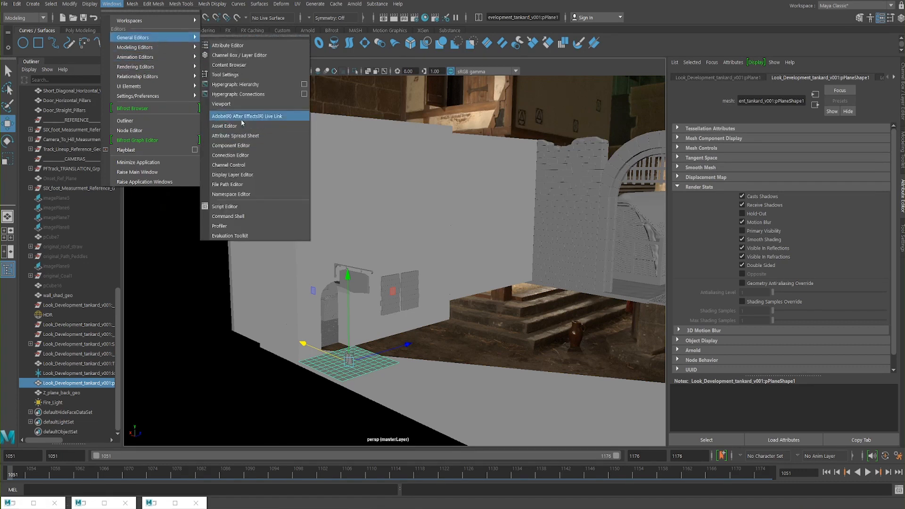
pyautogui.click(242, 139)
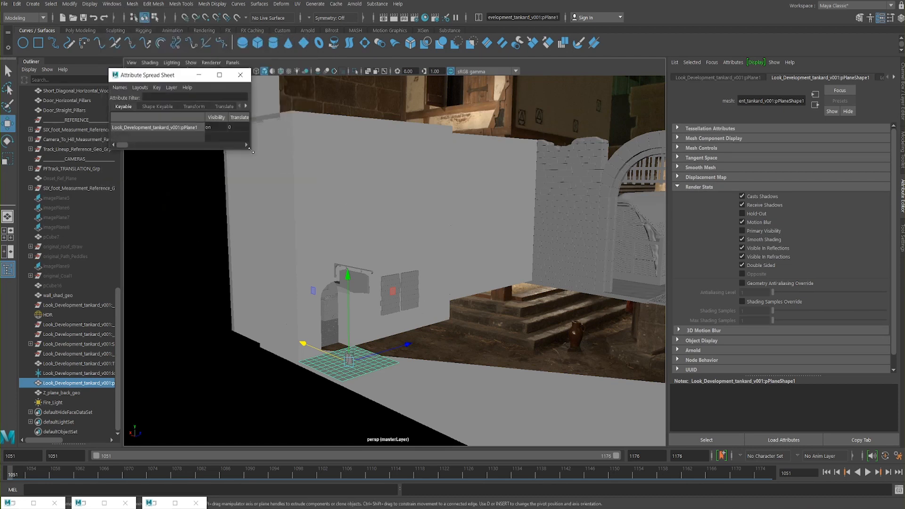
pyautogui.moveTo(252, 149); pyautogui.dragTo(647, 186)
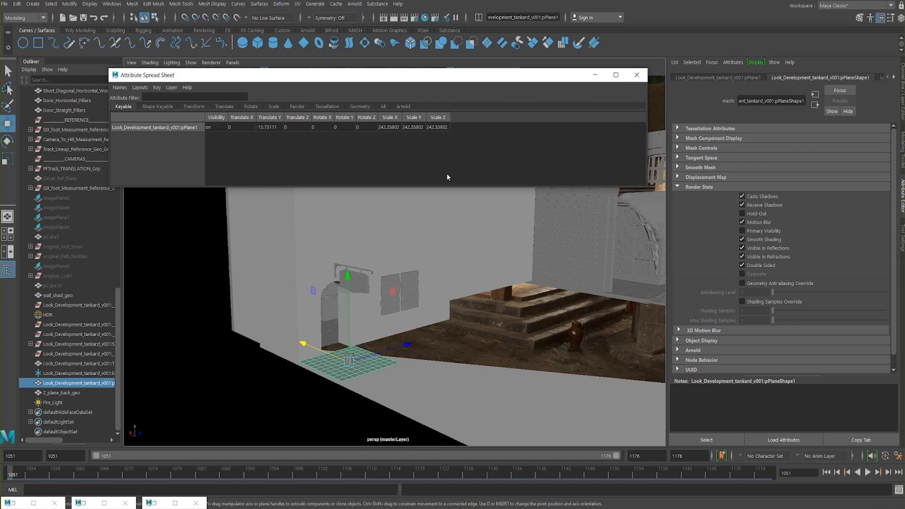
# Step: Set Primary Visibility to off for Left_outer_wall_ref among the render attributes in the Attribute Spread Sheet
pyautogui.click(504, 225)
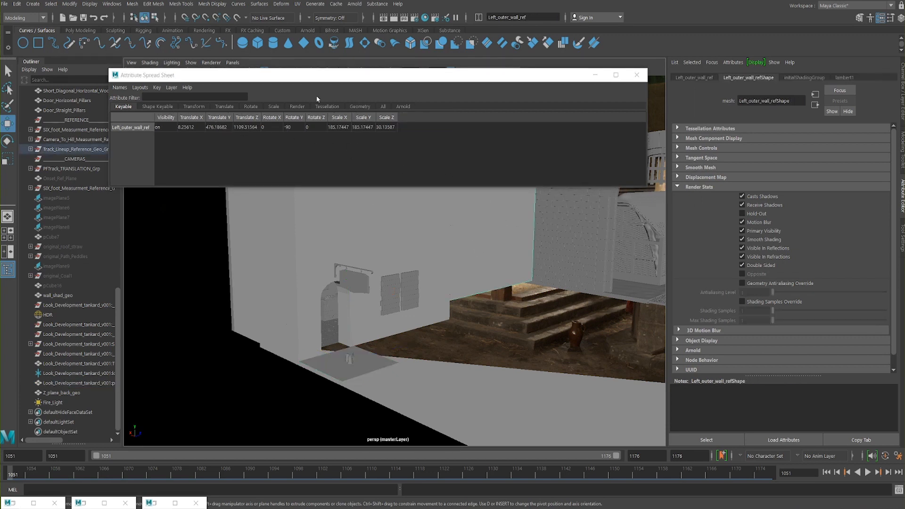
pyautogui.click(360, 106)
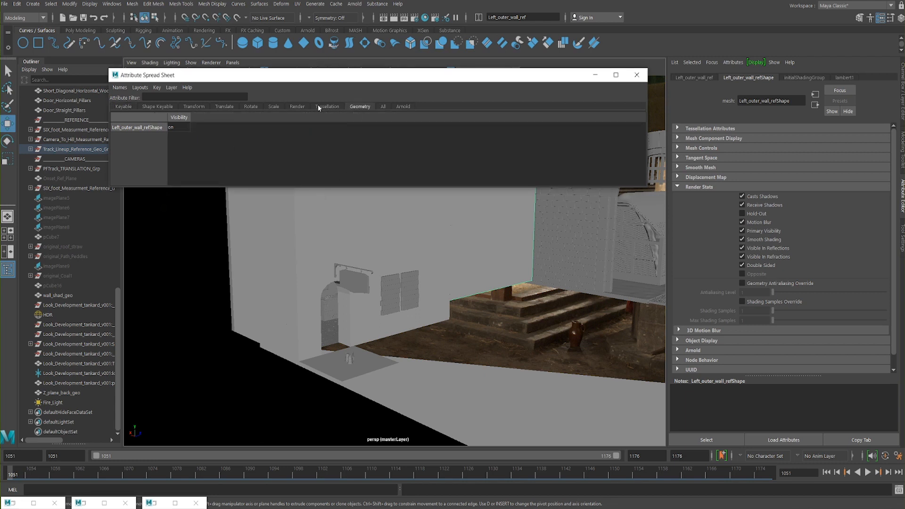
pyautogui.click(297, 106)
pyautogui.moveTo(244, 185)
pyautogui.mouseDown()
pyautogui.moveTo(536, 183)
pyautogui.moveTo(323, 180)
pyautogui.mouseUp()
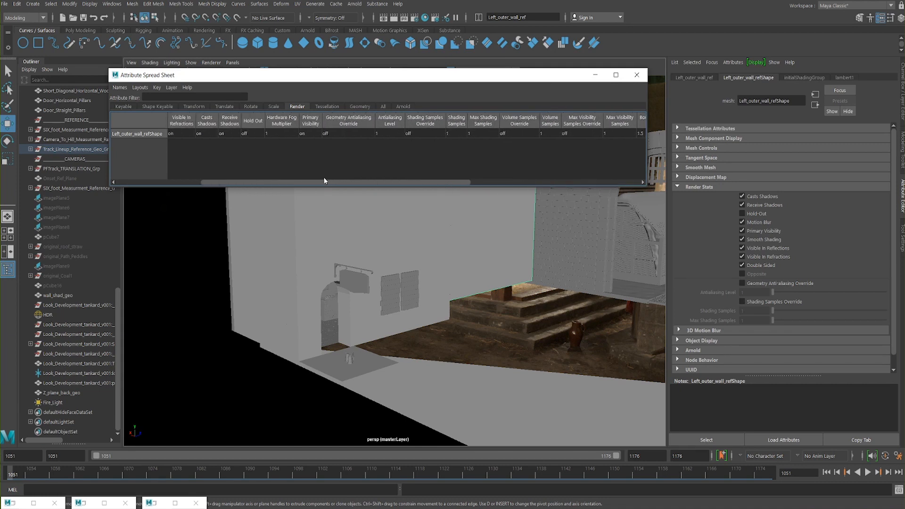
pyautogui.click(305, 135)
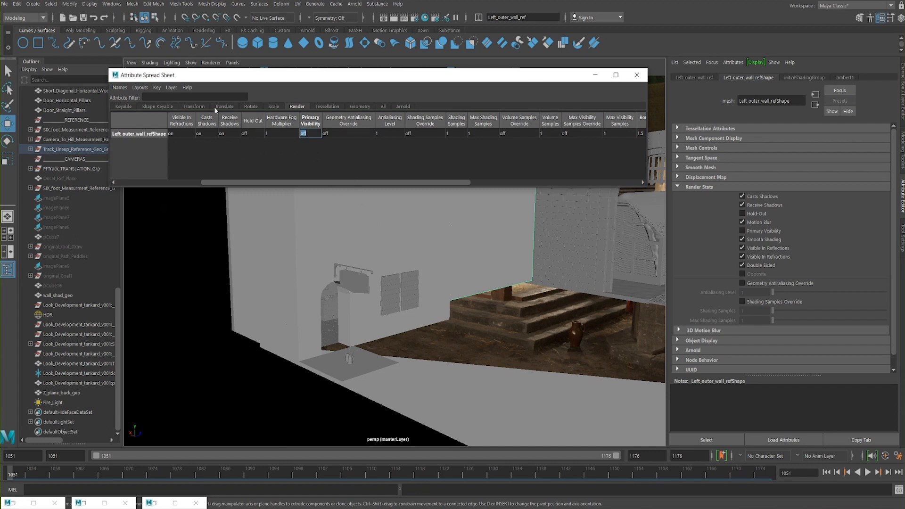
pyautogui.press('Return')
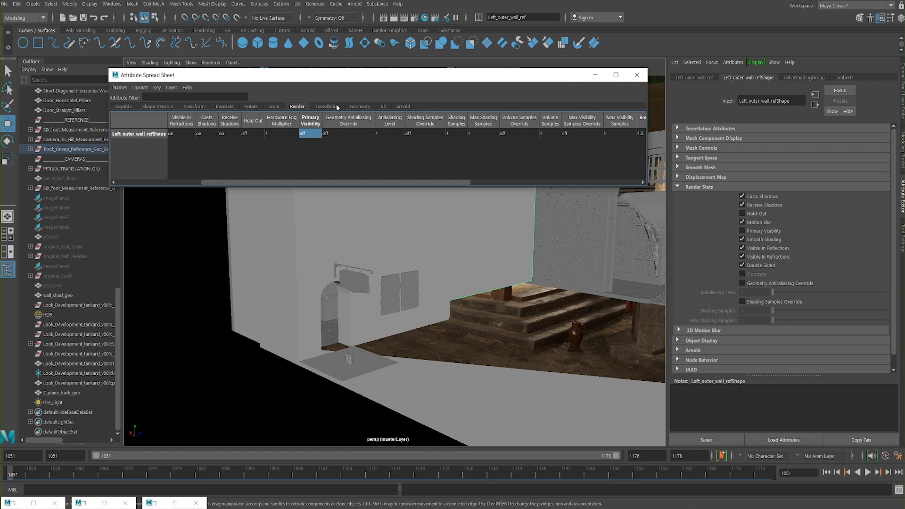
# Step: Review the remaining render attributes and the Arnold attributes of Left_outer_wall_ref, then close the Attribute Spread Sheet
pyautogui.moveTo(376, 183); pyautogui.dragTo(610, 175)
pyautogui.click(280, 182)
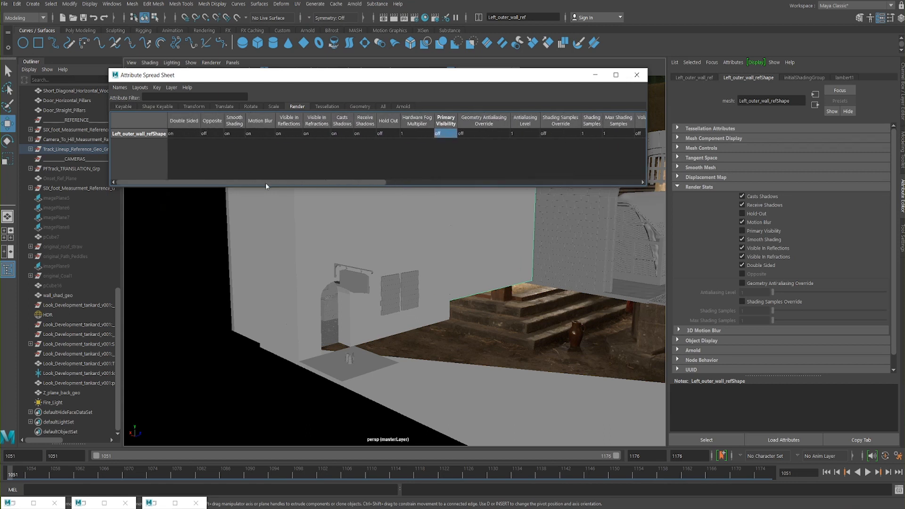
pyautogui.click(297, 106)
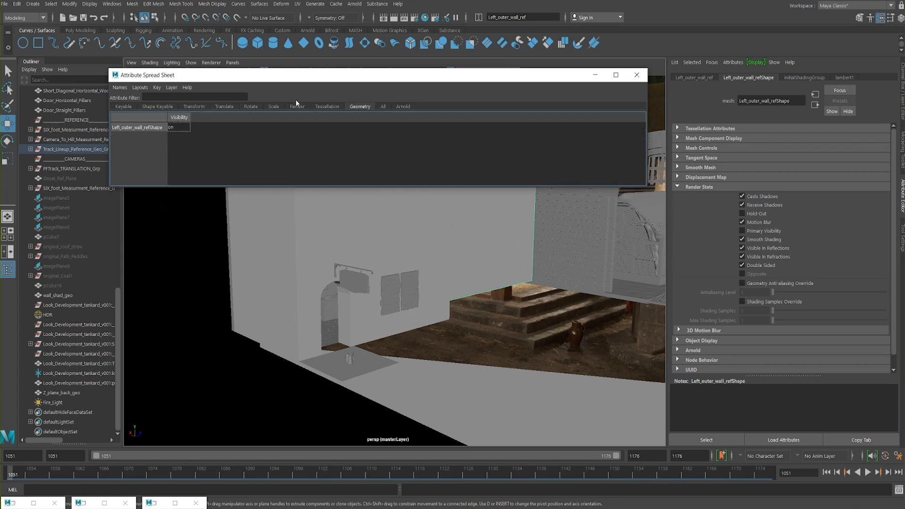
pyautogui.click(403, 106)
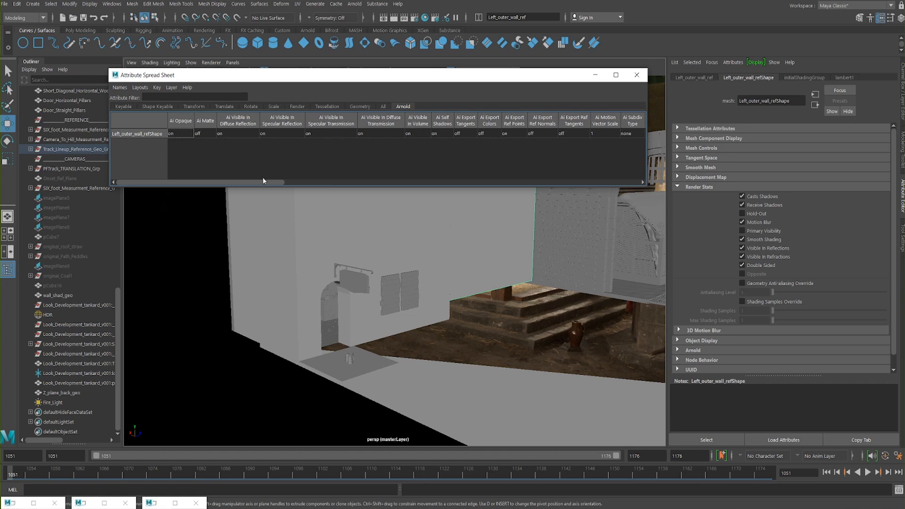
pyautogui.moveTo(264, 180); pyautogui.dragTo(328, 194)
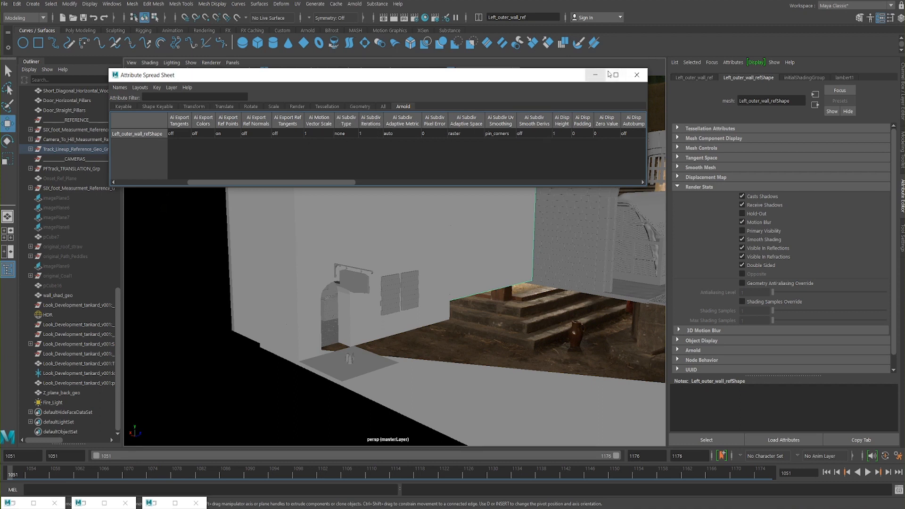
pyautogui.click(636, 74)
# Step: Inspect the Main_wall_lighting and Left_outer_wall_ref meshes around the building from a wider perspective view
pyautogui.keyDown('alt'); pyautogui.moveTo(436, 264); pyautogui.dragTo(303, 241); pyautogui.keyUp('alt')
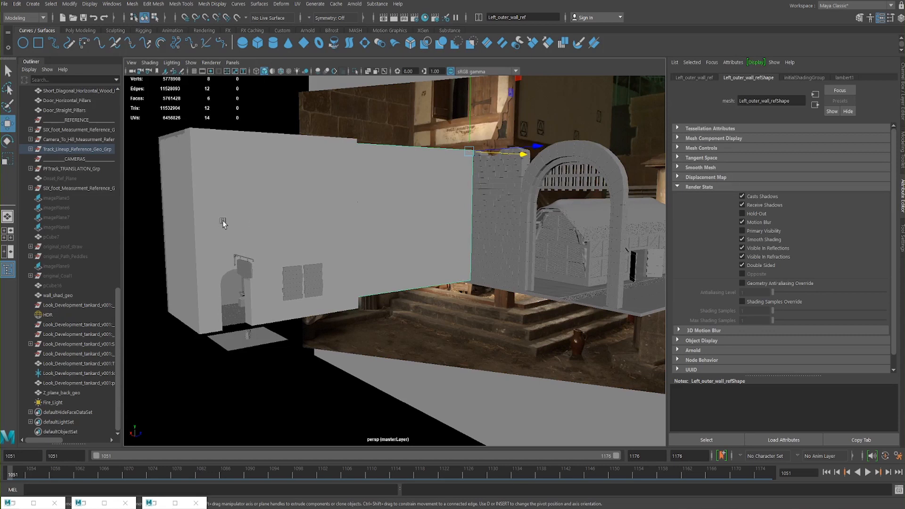
pyautogui.click(260, 340)
pyautogui.click(289, 239)
pyautogui.keyDown('alt'); pyautogui.moveTo(289, 239); pyautogui.dragTo(324, 267); pyautogui.keyUp('alt')
pyautogui.click(284, 205)
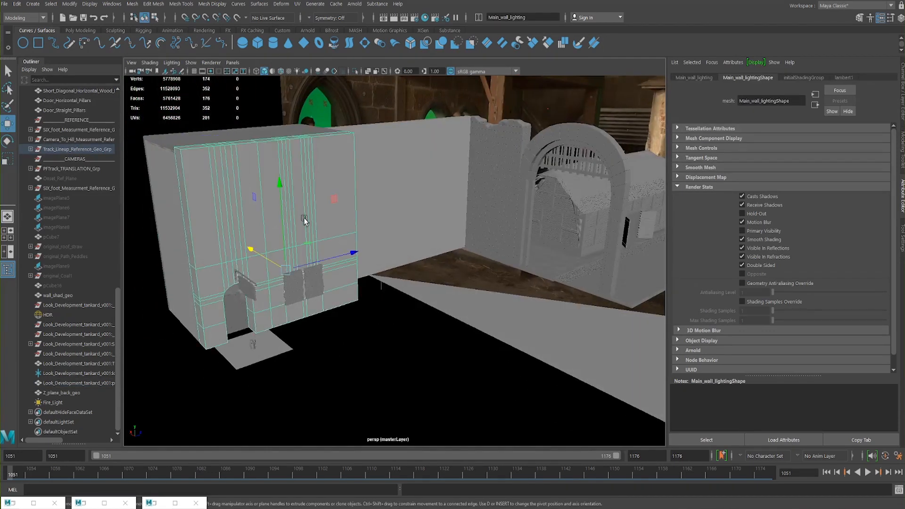
pyautogui.click(420, 202)
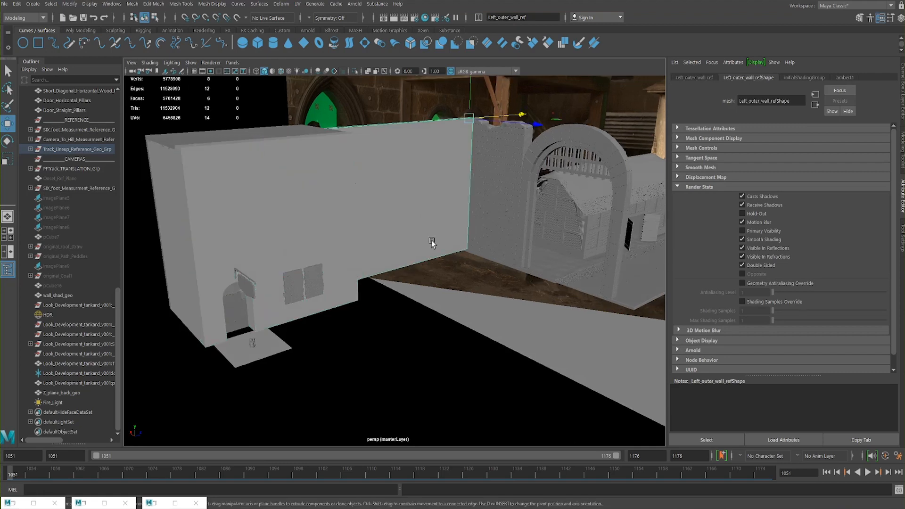
pyautogui.scroll(3, 431, 242)
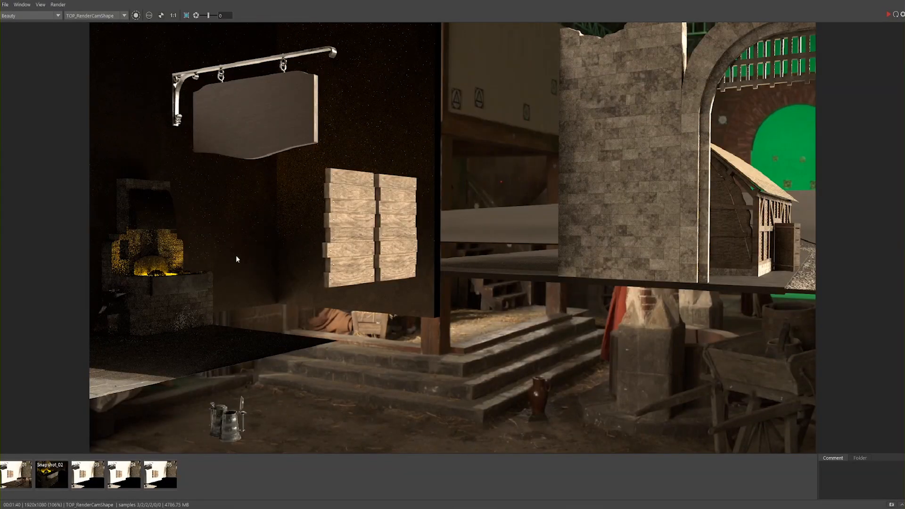
# Step: Check the latest snapshot in the RenderView, then view the frame's alpha channel and return to colour
pyautogui.click(155, 478)
pyautogui.click(158, 477)
pyautogui.click(161, 476)
pyautogui.click(160, 477)
pyautogui.click(161, 477)
pyautogui.click(162, 478)
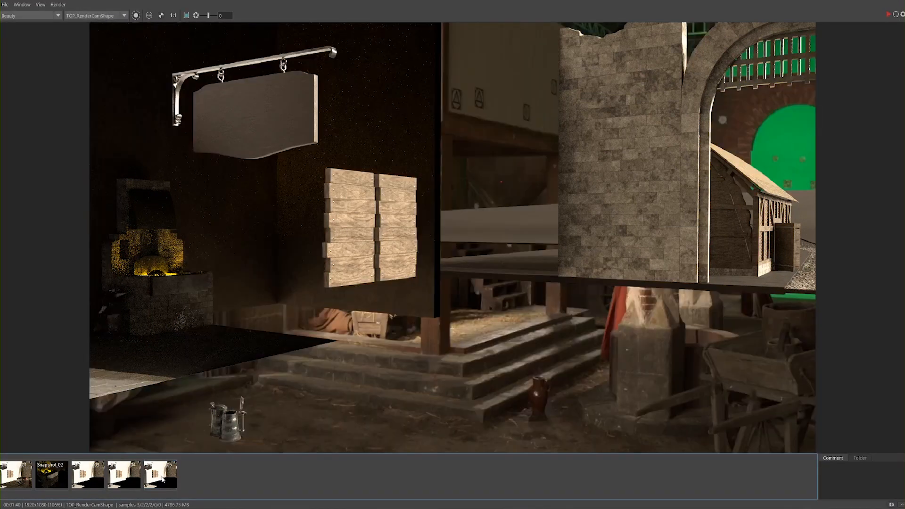
pyautogui.click(163, 478)
pyautogui.click(165, 477)
pyautogui.click(168, 477)
pyautogui.click(165, 477)
pyautogui.click(162, 16)
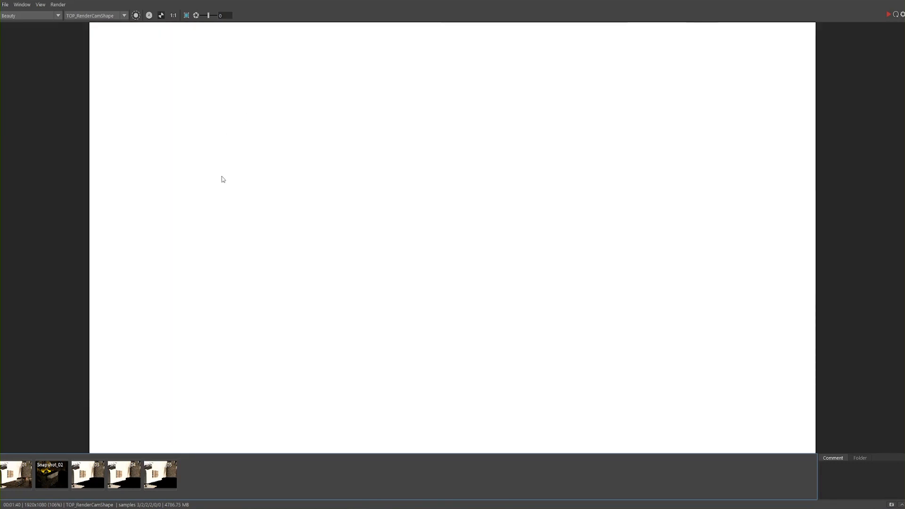
pyautogui.click(162, 16)
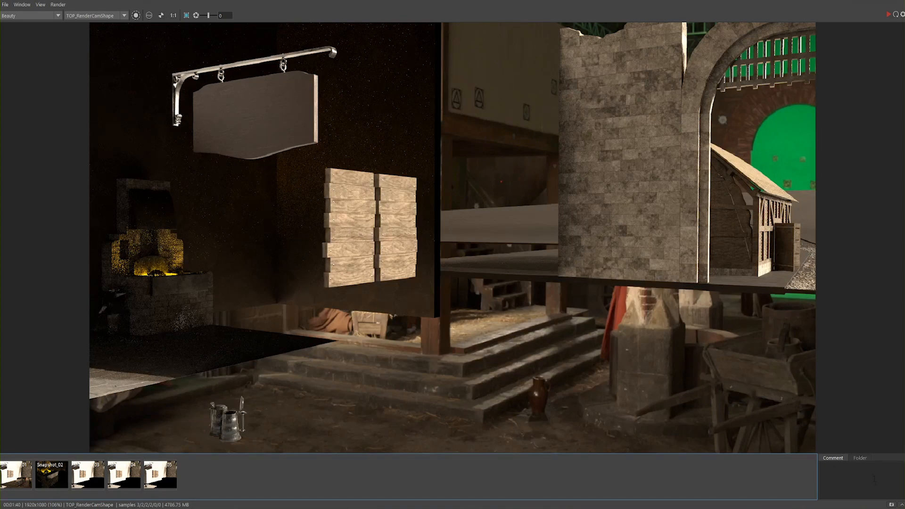
# Step: Minimize the Render Settings, select TOP_RenderCam and set the display mode of its imagePlaneShape8 image plane to None
pyautogui.press('F3')
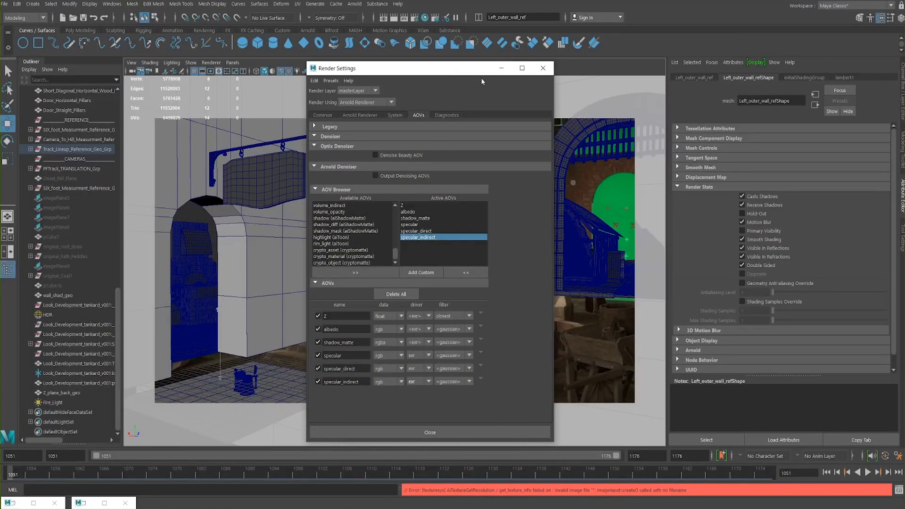
pyautogui.click(501, 68)
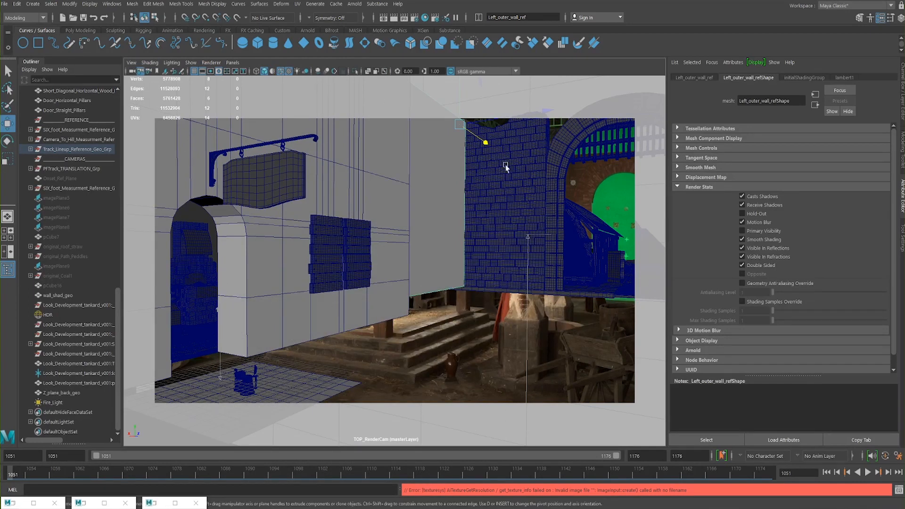
pyautogui.click(129, 64)
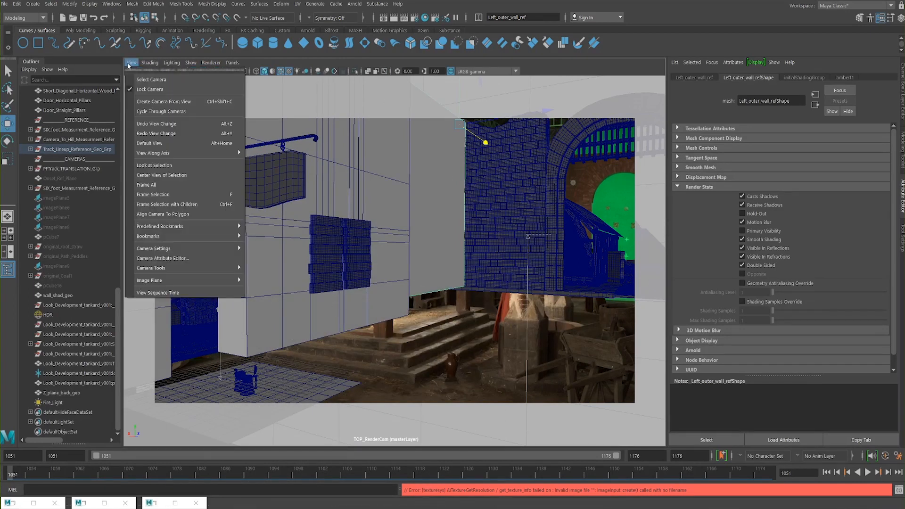
pyautogui.click(144, 79)
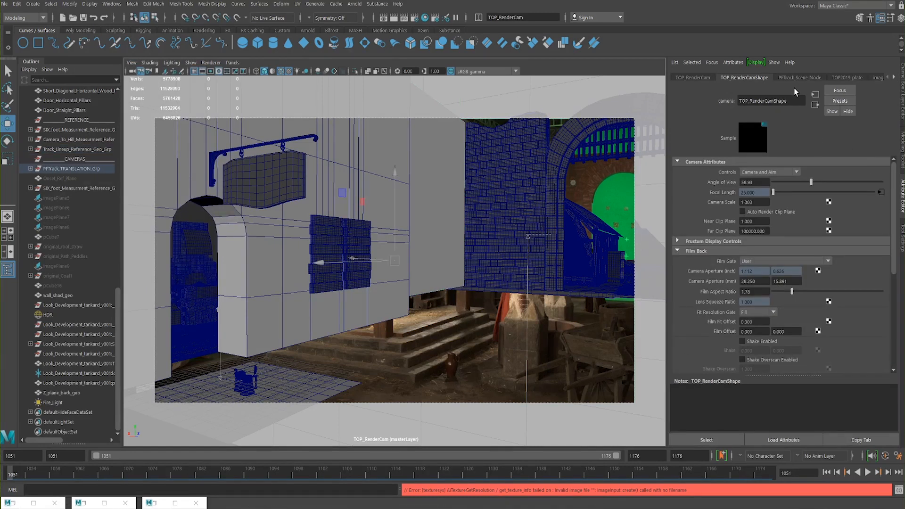
pyautogui.click(834, 78)
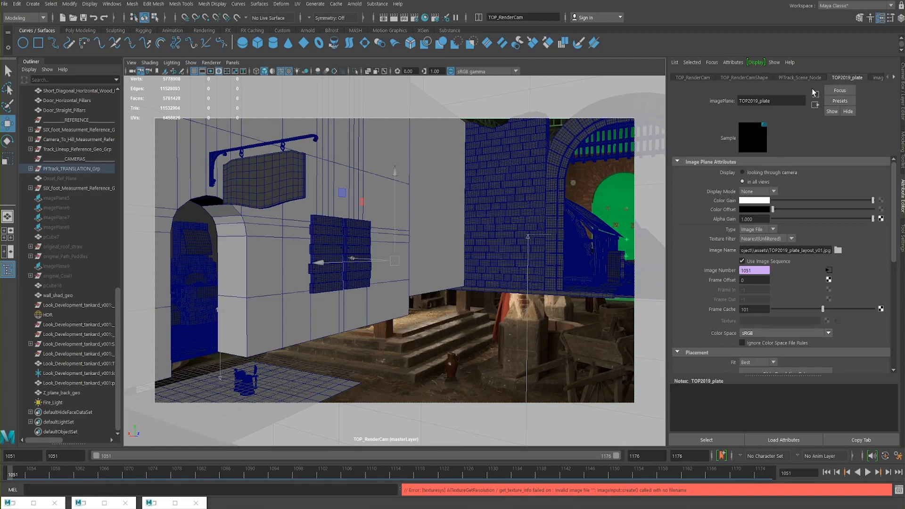
pyautogui.click(888, 77)
pyautogui.click(814, 78)
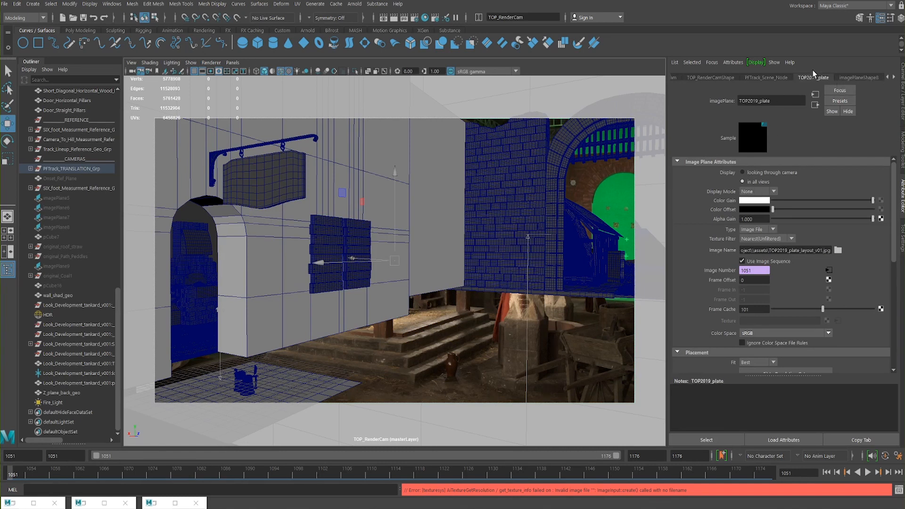
pyautogui.click(853, 77)
pyautogui.click(811, 77)
pyautogui.click(853, 78)
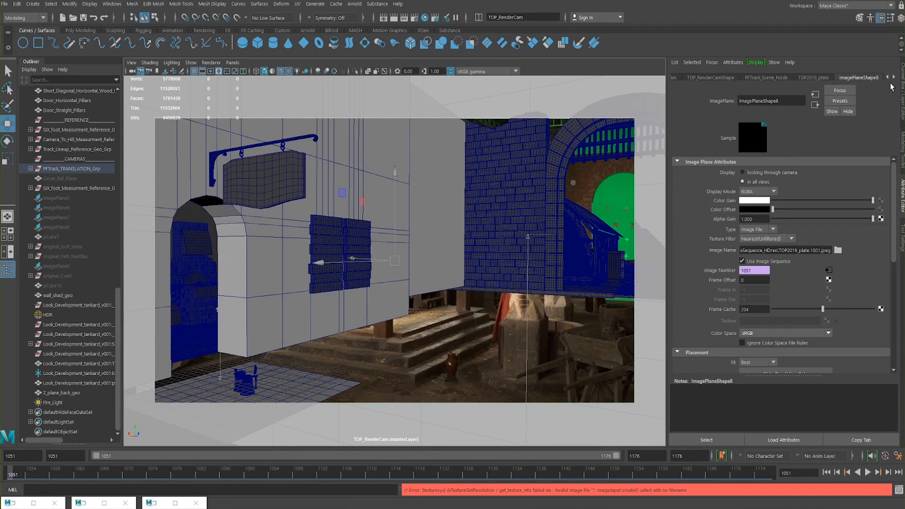
pyautogui.click(750, 192)
pyautogui.click(745, 201)
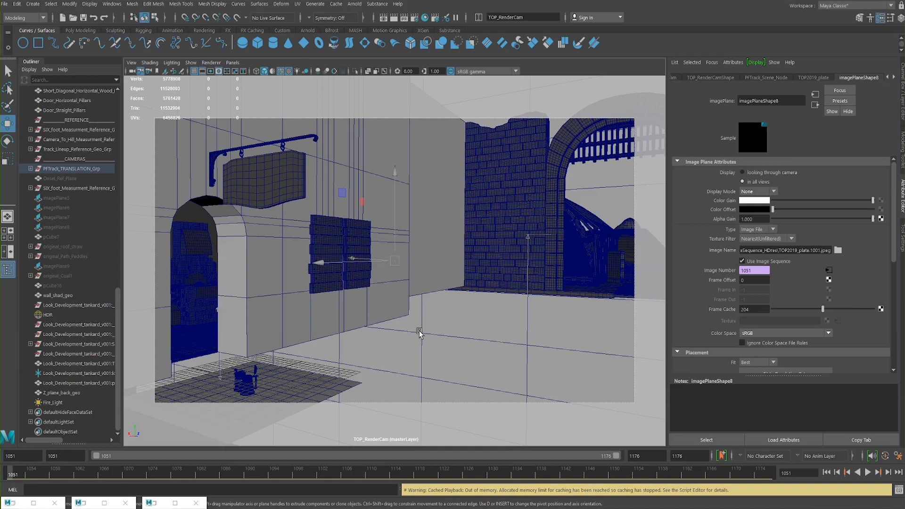
# Step: Select the Main_wall_lighting mesh and view it from the perspective camera instead of the render camera
pyautogui.click(306, 310)
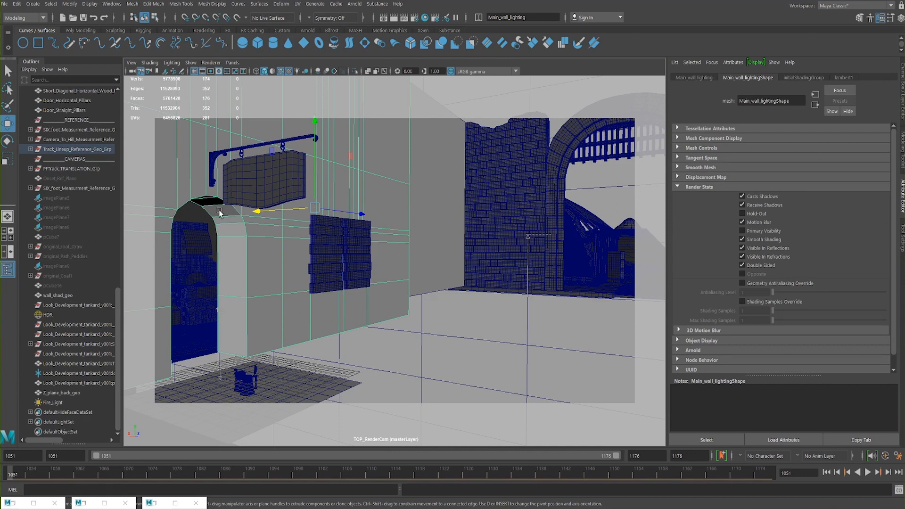
pyautogui.press('space')
pyautogui.press('space')
pyautogui.press('space')
pyautogui.press('space')
pyautogui.press('space')
pyautogui.keyDown('alt'); pyautogui.moveTo(566, 307); pyautogui.dragTo(474, 279); pyautogui.keyUp('alt')
# Step: Open the Render Setup editor, then reposition and shrink its window so the building stays in view
pyautogui.click(113, 6)
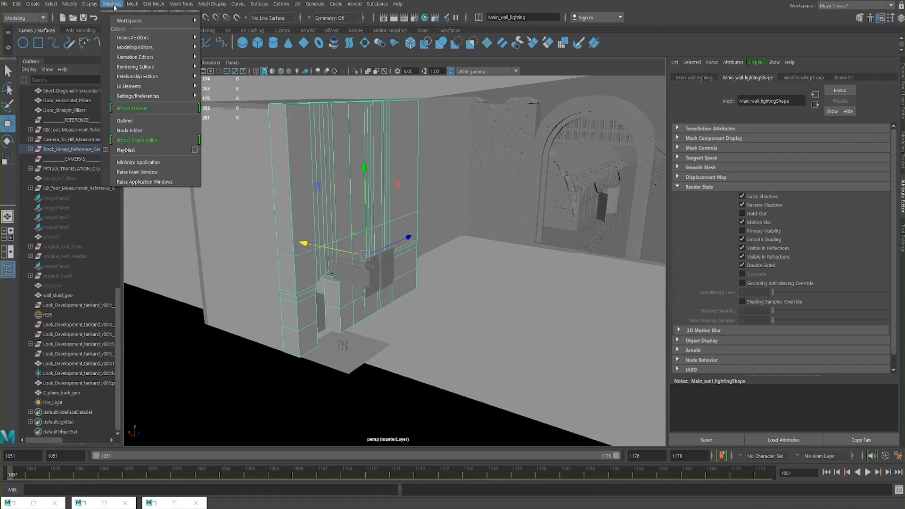
pyautogui.moveTo(142, 67)
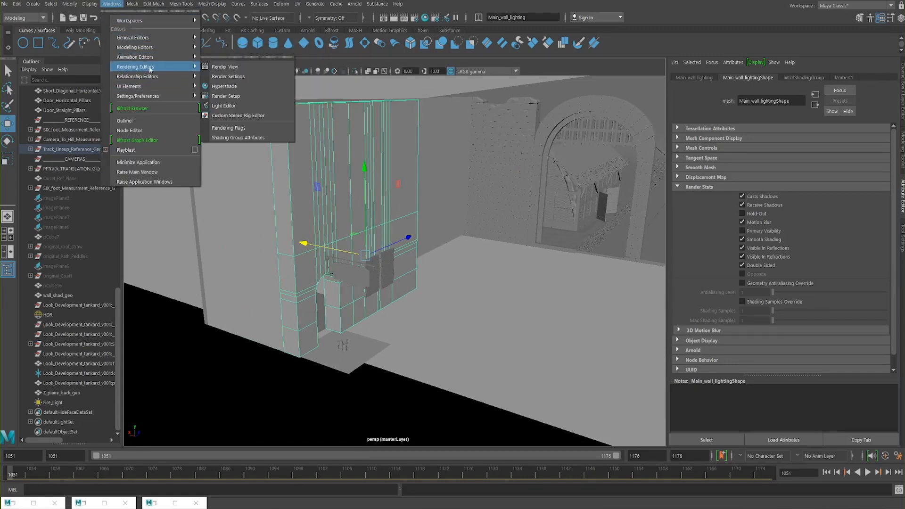
pyautogui.click(225, 95)
pyautogui.moveTo(481, 117); pyautogui.dragTo(613, 122)
pyautogui.keyDown('alt'); pyautogui.moveTo(320, 134); pyautogui.dragTo(274, 132); pyautogui.keyUp('alt')
pyautogui.keyDown('alt'); pyautogui.moveTo(287, 163); pyautogui.dragTo(323, 179, button='right'); pyautogui.keyUp('alt')
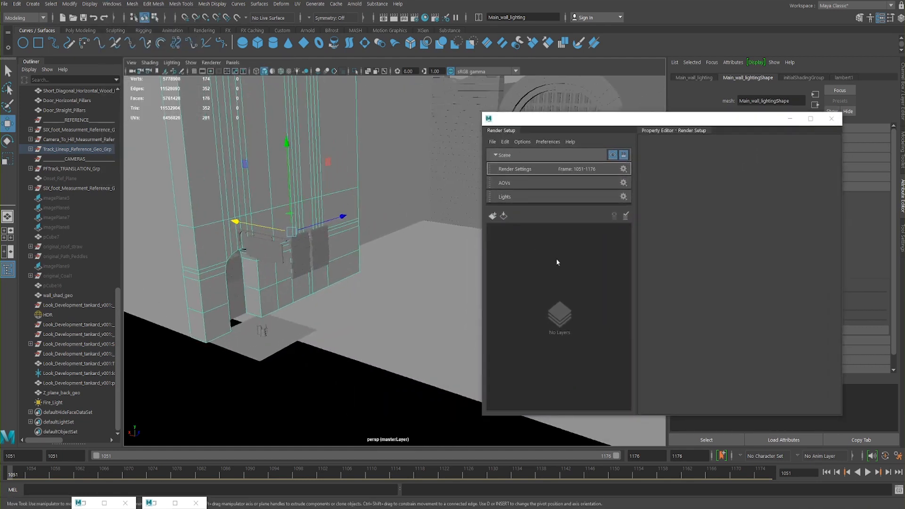
pyautogui.keyDown('alt'); pyautogui.moveTo(292, 190); pyautogui.dragTo(289, 195); pyautogui.keyUp('alt')
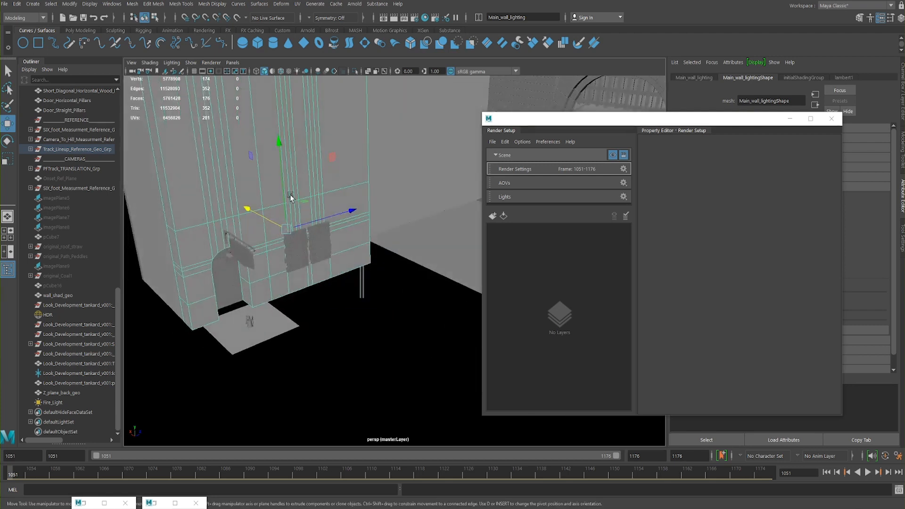
pyautogui.moveTo(540, 120); pyautogui.dragTo(555, 179)
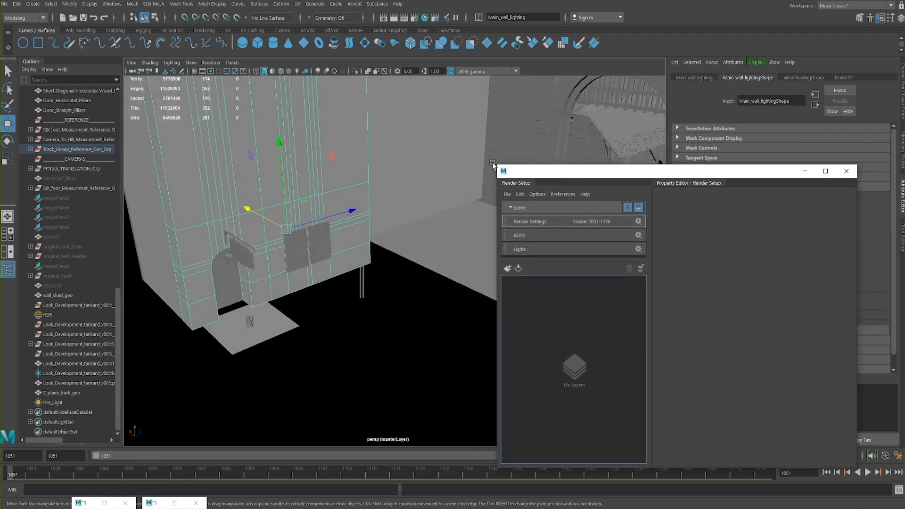
pyautogui.moveTo(495, 165); pyautogui.dragTo(570, 202)
# Step: Inspect the foreground props around the doorway up close, selecting the Blacksmith_Sign_Wood mesh
pyautogui.keyDown('alt'); pyautogui.moveTo(427, 218); pyautogui.dragTo(495, 123); pyautogui.keyUp('alt')
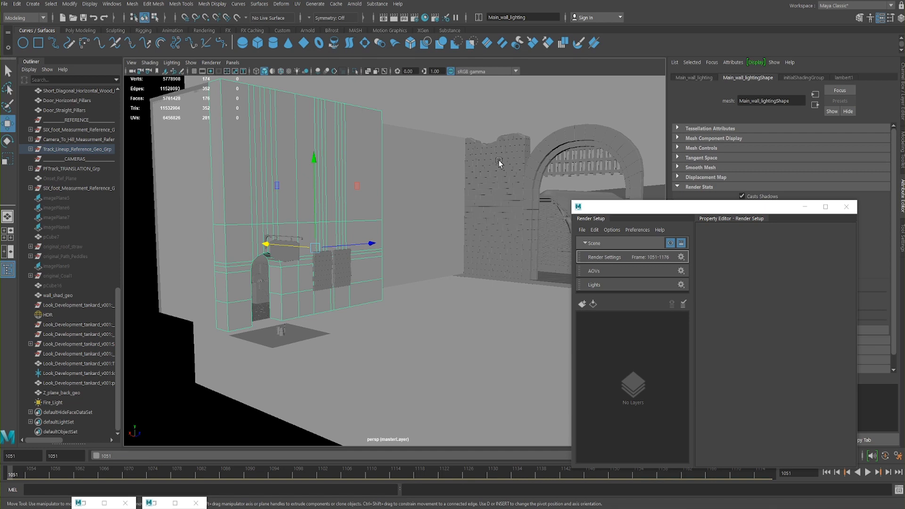
pyautogui.keyDown('alt'); pyautogui.moveTo(331, 254); pyautogui.dragTo(493, 345, button='right'); pyautogui.keyUp('alt')
pyautogui.keyDown('alt'); pyautogui.moveTo(417, 309); pyautogui.dragTo(444, 263, button='middle'); pyautogui.keyUp('alt')
pyautogui.keyDown('alt'); pyautogui.moveTo(445, 262); pyautogui.dragTo(456, 265); pyautogui.keyUp('alt')
pyautogui.click(381, 237)
pyautogui.keyDown('alt'); pyautogui.moveTo(380, 236); pyautogui.dragTo(424, 238); pyautogui.keyUp('alt')
pyautogui.moveTo(604, 219); pyautogui.dragTo(563, 188)
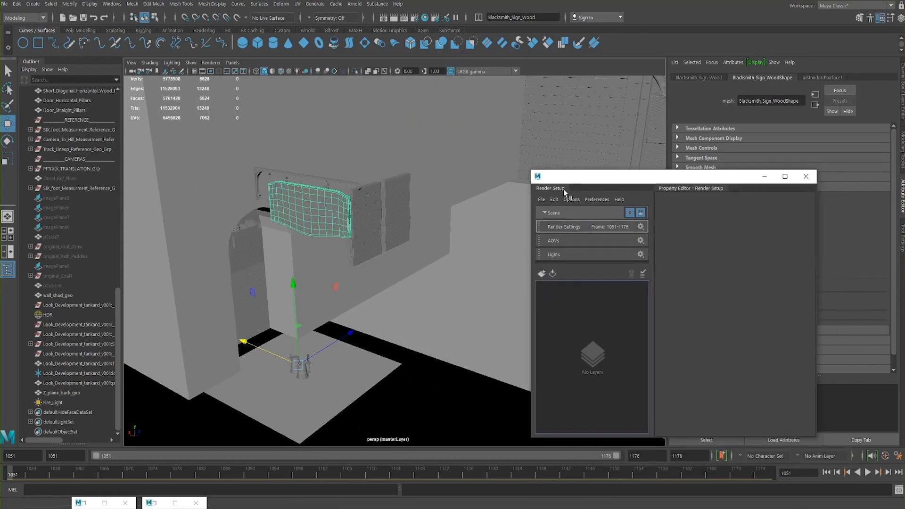
# Step: Create a render layer in Render Setup and name it Foreground
pyautogui.click(541, 273)
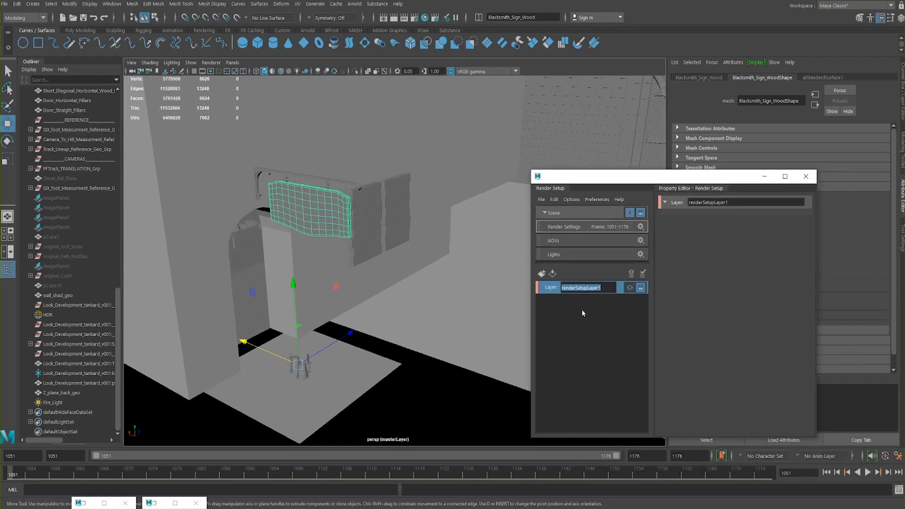
pyautogui.write('Foreground')
pyautogui.press('Return')
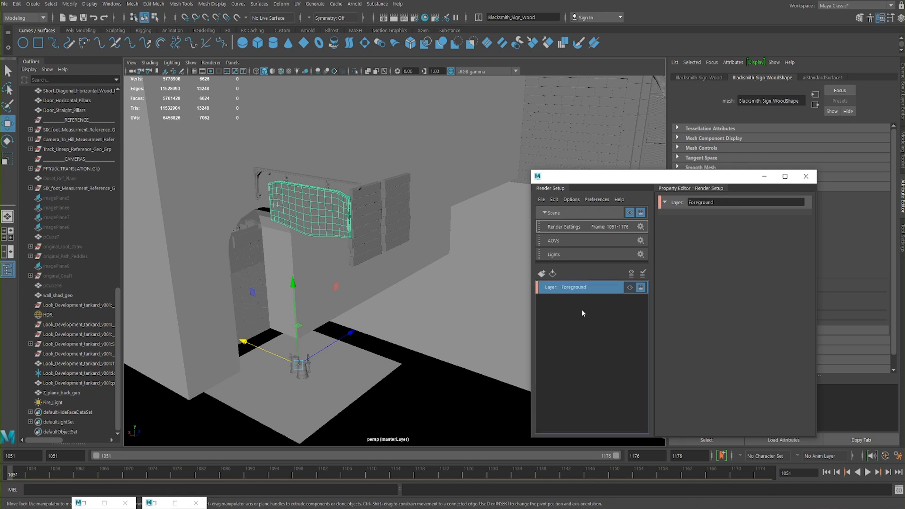
pyautogui.keyDown('alt'); pyautogui.moveTo(385, 233); pyautogui.dragTo(375, 215); pyautogui.keyUp('alt')
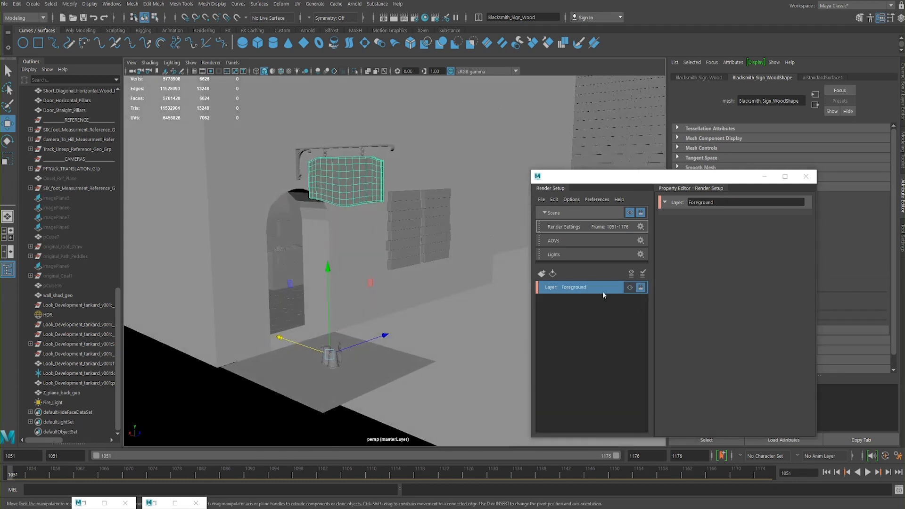
# Step: Create a collection inside the Foreground layer and name it foreground_geo
pyautogui.rightClick(578, 287)
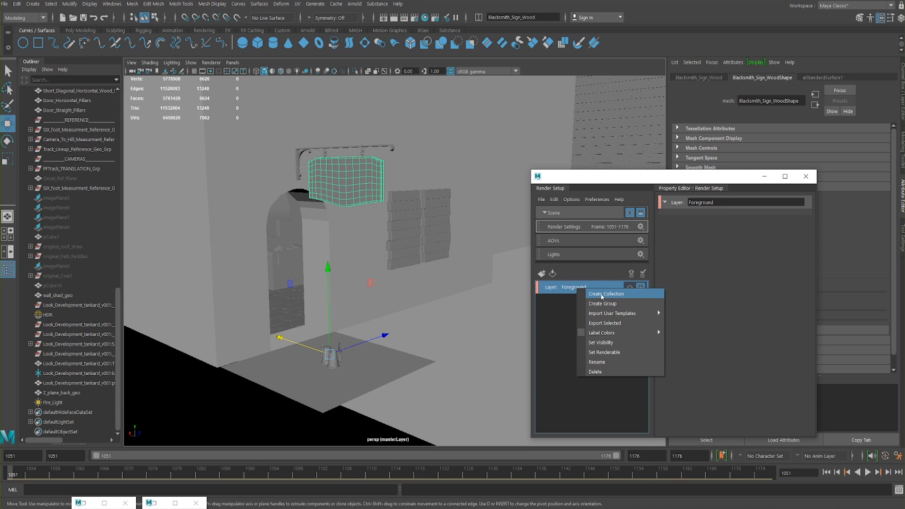
pyautogui.click(595, 294)
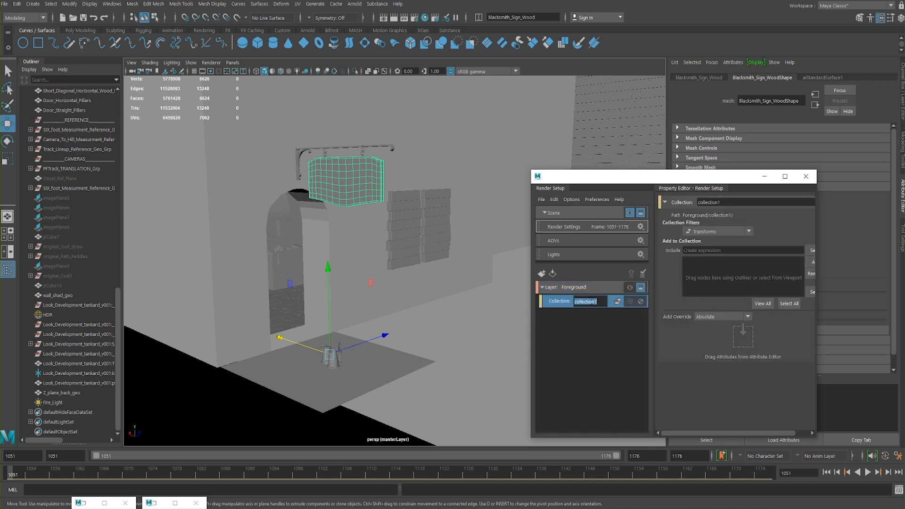
pyautogui.write('foreground_geo')
pyautogui.press('Return')
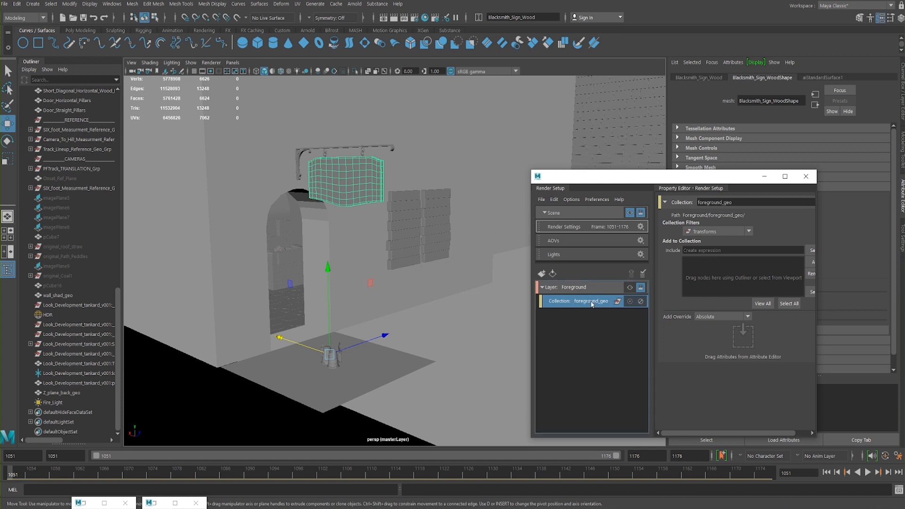
# Step: Select Blacksmith_Sign_Metal, Blacksmith_Sign_Wood, Window_Planks2 and Plank_Screws_Door_Screws together in the perspective view
pyautogui.keyDown('alt'); pyautogui.moveTo(500, 126); pyautogui.dragTo(373, 227); pyautogui.keyUp('alt')
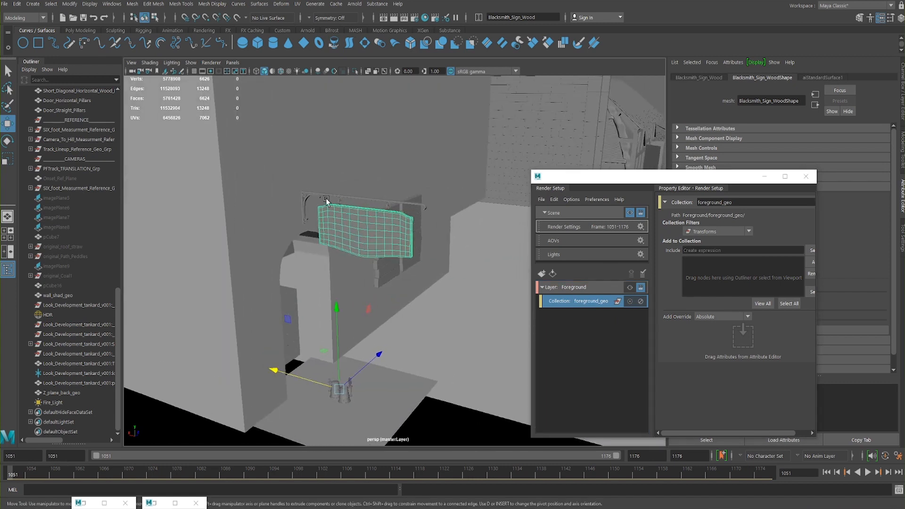
pyautogui.click(341, 208)
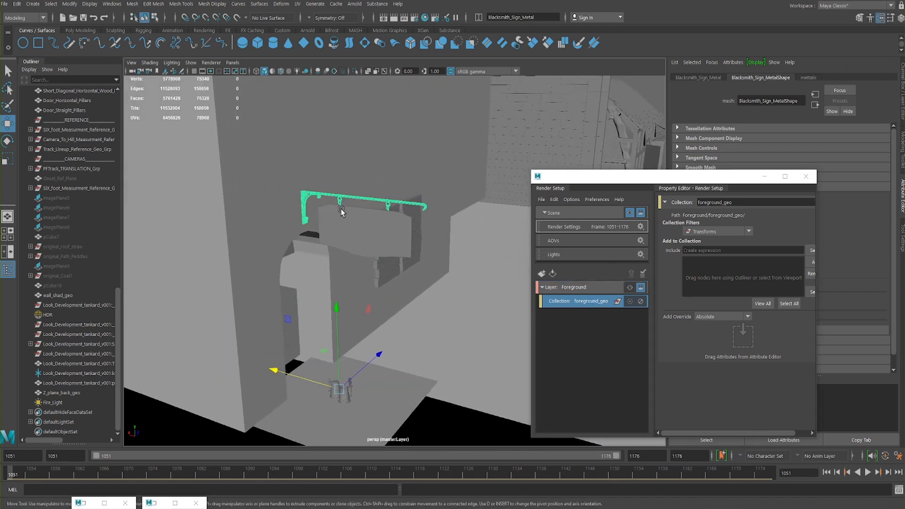
pyautogui.click(365, 221)
pyautogui.scroll(-5, 365, 222)
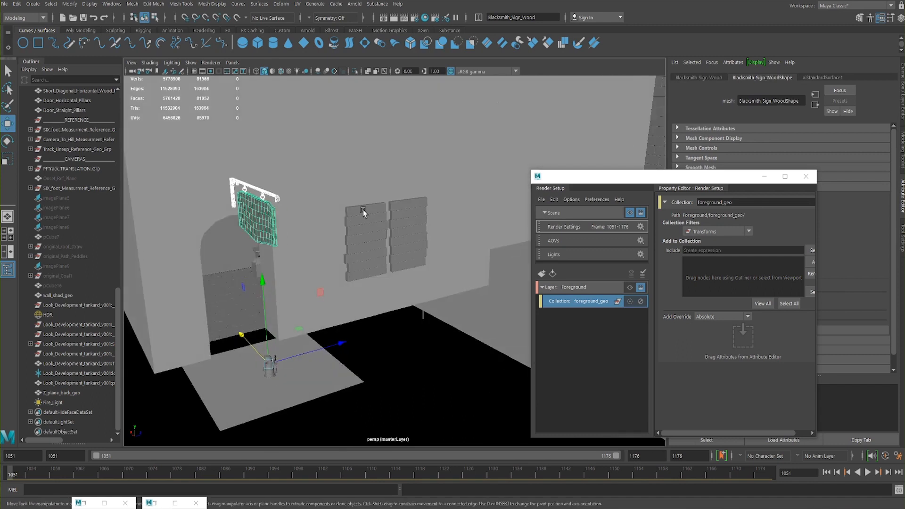
pyautogui.click(365, 221)
pyautogui.keyDown('alt'); pyautogui.moveTo(391, 238); pyautogui.dragTo(408, 243, button='middle'); pyautogui.keyUp('alt')
pyautogui.scroll(8, 407, 243)
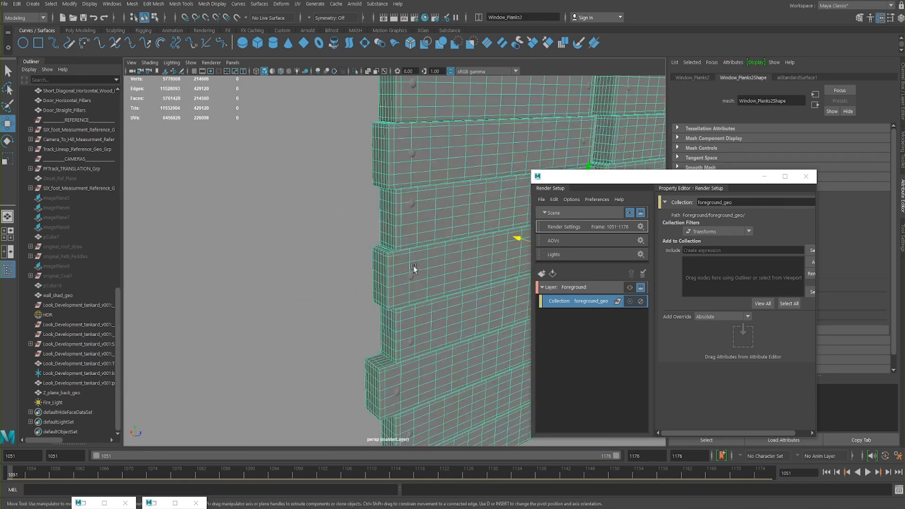
pyautogui.click(414, 275)
pyautogui.scroll(-10, 410, 282)
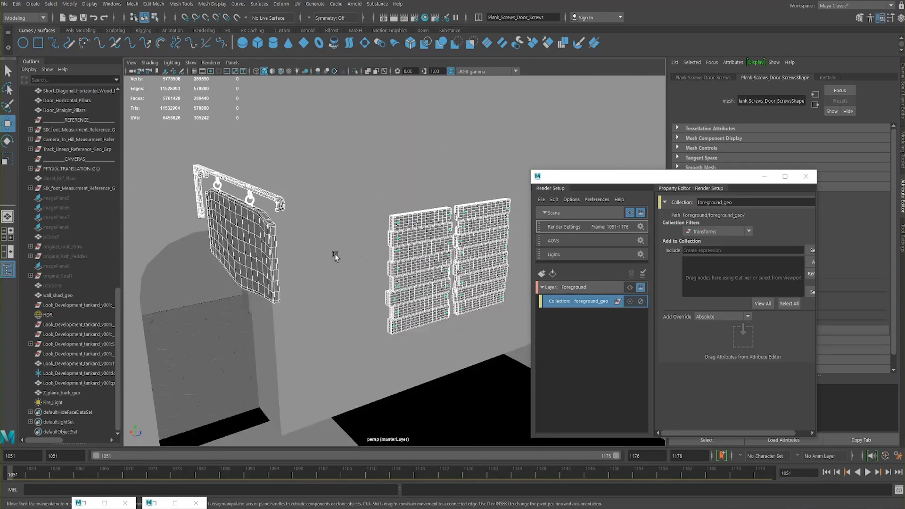
# Step: Include the TANKARD_all_02 mesh in the selection and add all the selected meshes to the foreground_geo collection
pyautogui.scroll(-2, 371, 222)
pyautogui.keyDown('alt'); pyautogui.moveTo(360, 247); pyautogui.dragTo(400, 210, button='middle'); pyautogui.keyUp('alt')
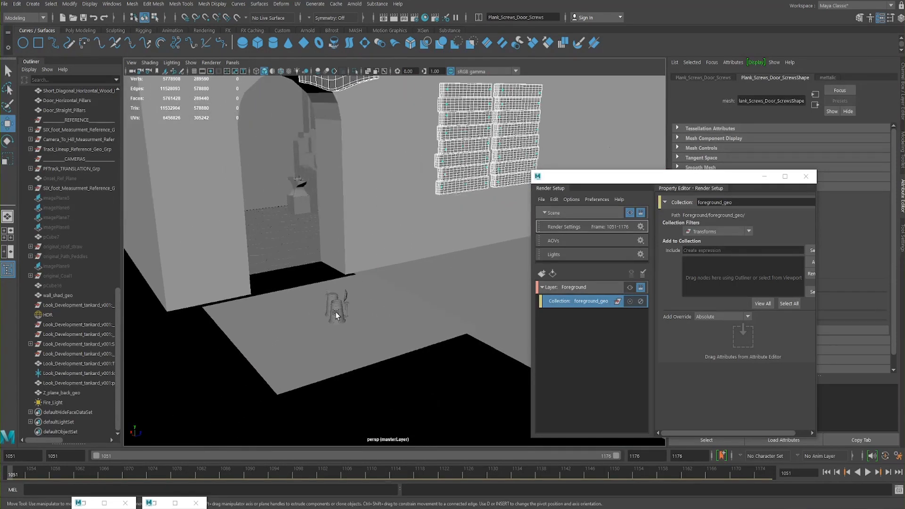
pyautogui.keyDown('shift'); pyautogui.click(337, 314); pyautogui.keyUp('shift')
pyautogui.keyDown('alt'); pyautogui.moveTo(374, 284); pyautogui.dragTo(216, 204, button='right'); pyautogui.keyUp('alt')
pyautogui.keyDown('alt'); pyautogui.moveTo(217, 204); pyautogui.dragTo(346, 250); pyautogui.keyUp('alt')
pyautogui.keyDown('alt'); pyautogui.moveTo(346, 251); pyautogui.dragTo(450, 292, button='right'); pyautogui.keyUp('alt')
pyautogui.moveTo(768, 434); pyautogui.dragTo(783, 434)
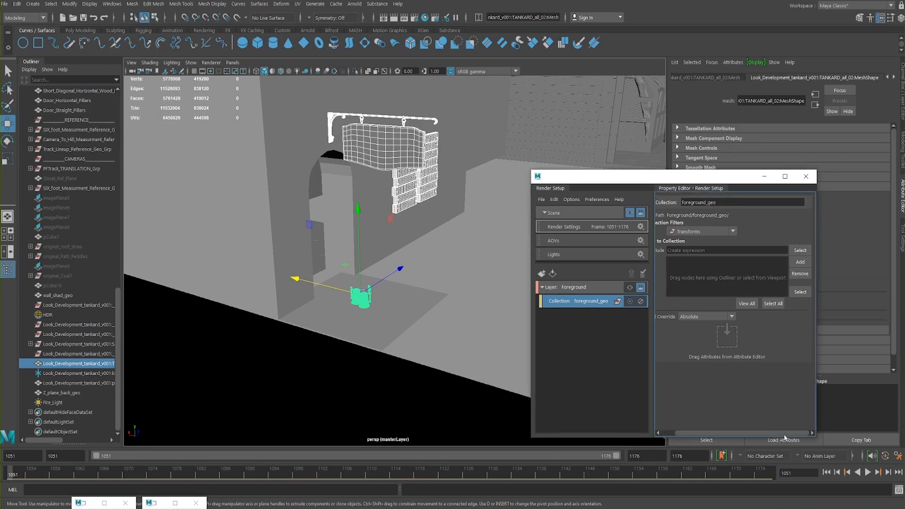
pyautogui.click(790, 265)
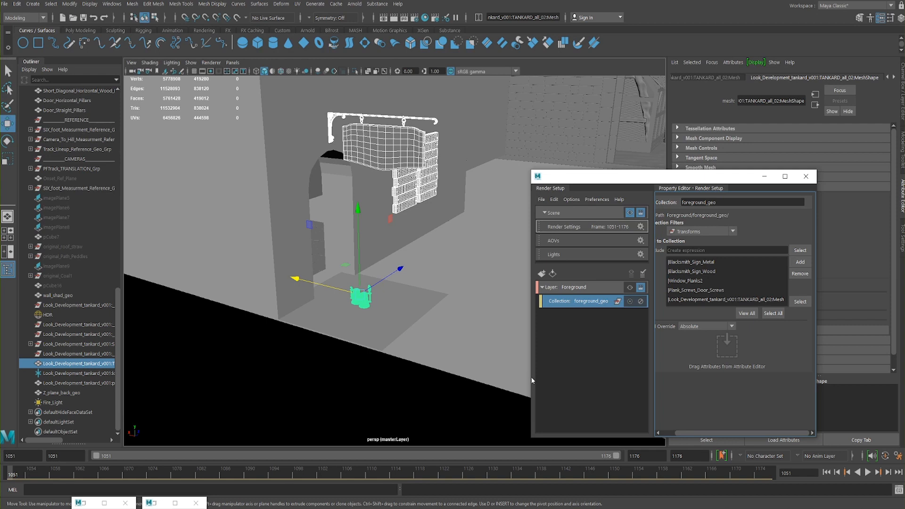
# Step: Widen the Render Setup window, then make the Foreground layer visible and look over its isolated geometry
pyautogui.moveTo(530, 377); pyautogui.dragTo(417, 378)
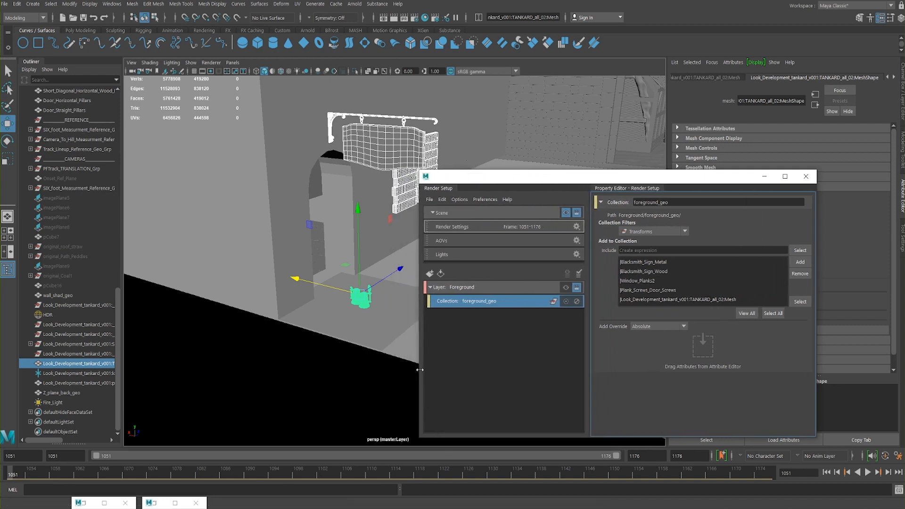
pyautogui.moveTo(574, 181); pyautogui.dragTo(620, 173)
pyautogui.keyDown('alt'); pyautogui.moveTo(407, 252); pyautogui.dragTo(233, 235); pyautogui.keyUp('alt')
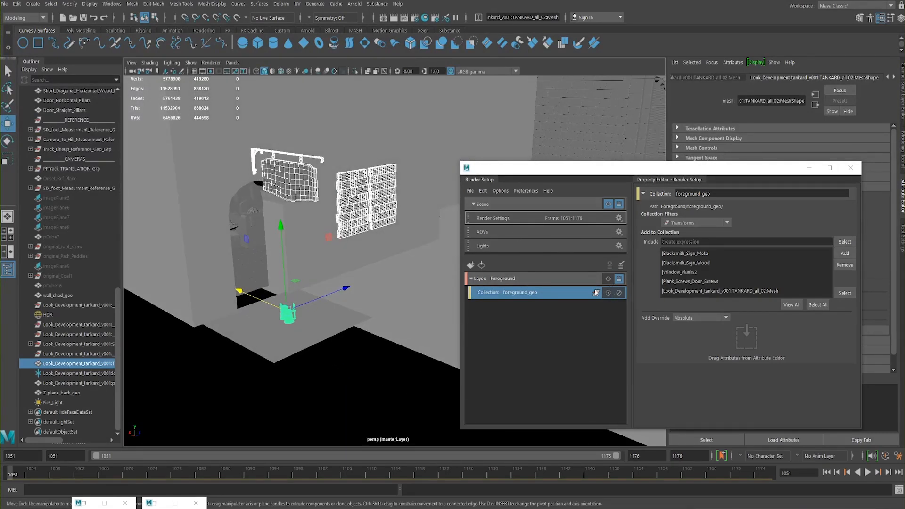
pyautogui.click(606, 280)
pyautogui.click(607, 278)
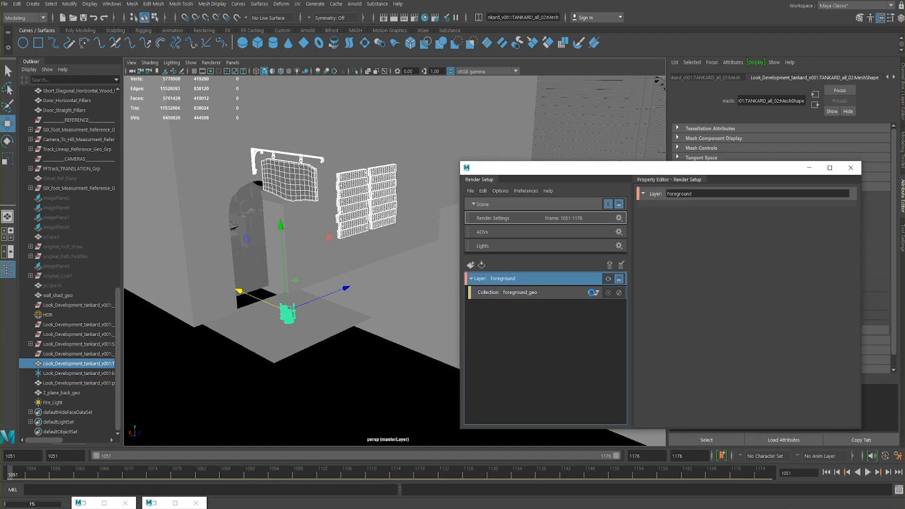
pyautogui.keyDown('alt'); pyautogui.moveTo(358, 247); pyautogui.dragTo(407, 262); pyautogui.keyUp('alt')
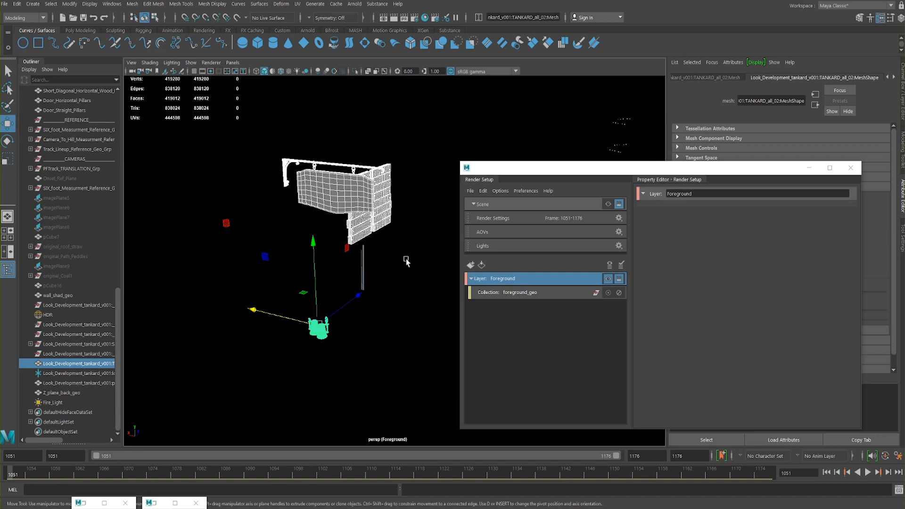
pyautogui.keyDown('alt'); pyautogui.moveTo(333, 269); pyautogui.dragTo(318, 252); pyautogui.keyUp('alt')
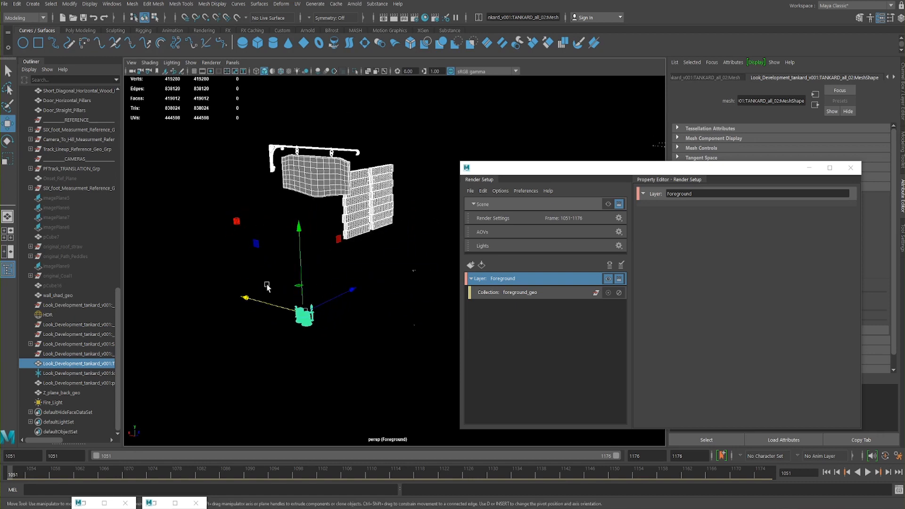
# Step: Update the full scene in the Arnold RenderView to re-render it with the Foreground layer active
pyautogui.keyDown('alt'); pyautogui.moveTo(292, 181); pyautogui.dragTo(275, 155); pyautogui.keyUp('alt')
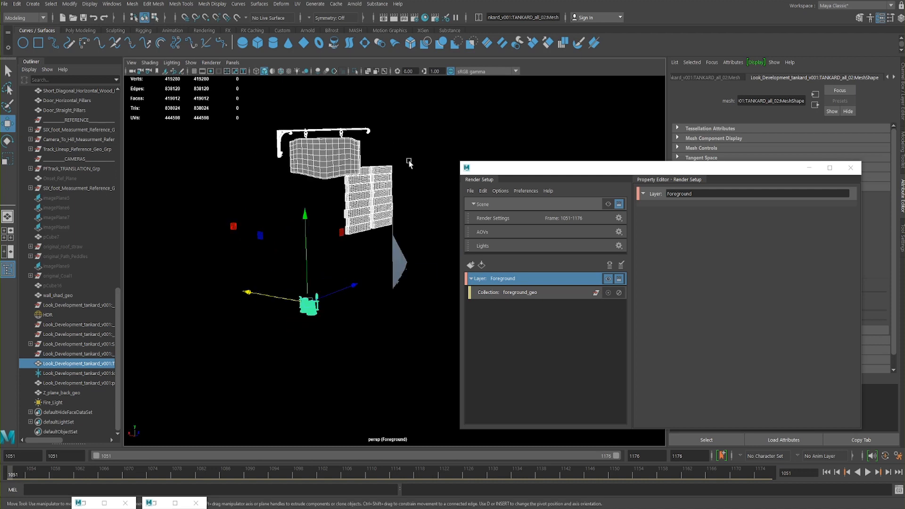
pyautogui.keyDown('alt'); pyautogui.moveTo(289, 219); pyautogui.dragTo(301, 222); pyautogui.keyUp('alt')
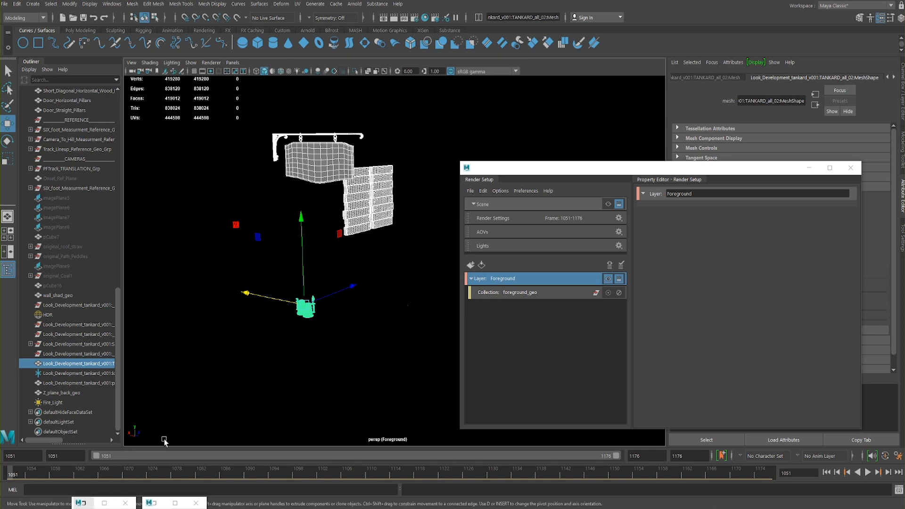
pyautogui.click(160, 502)
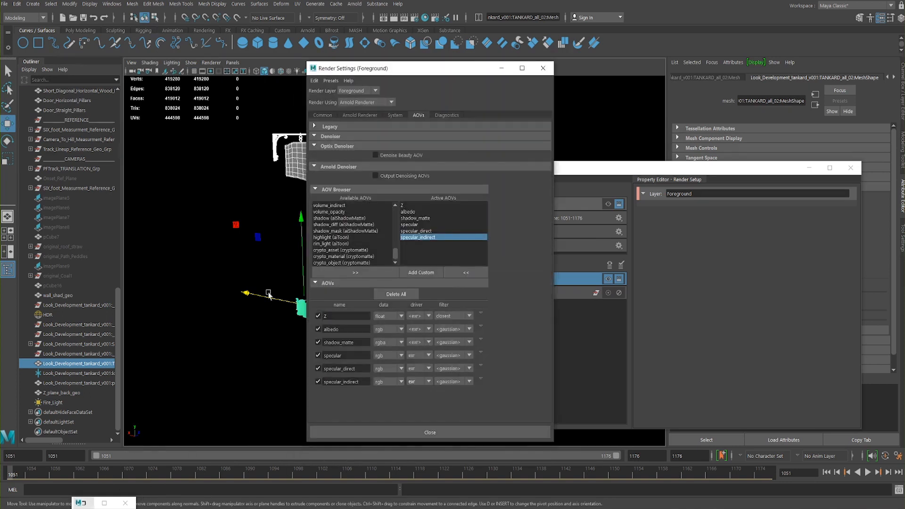
pyautogui.click(500, 68)
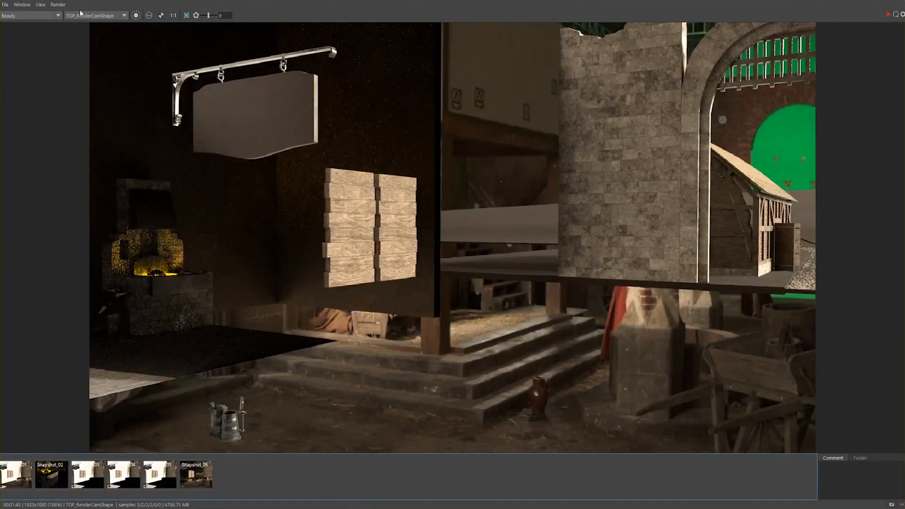
pyautogui.click(57, 5)
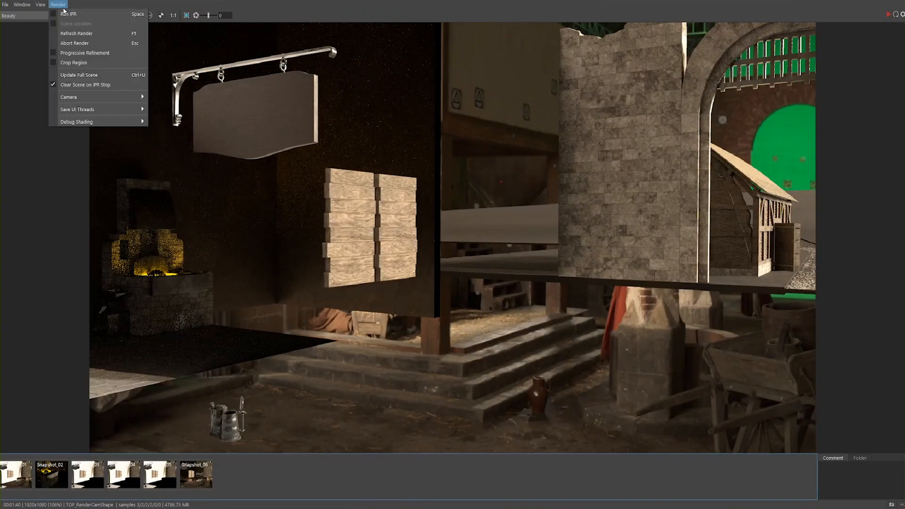
pyautogui.click(59, 5)
pyautogui.click(60, 5)
pyautogui.click(73, 75)
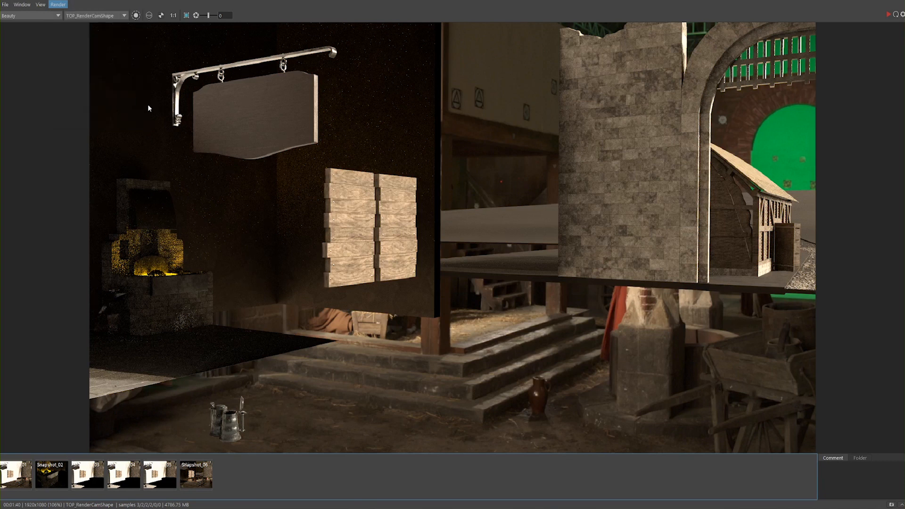
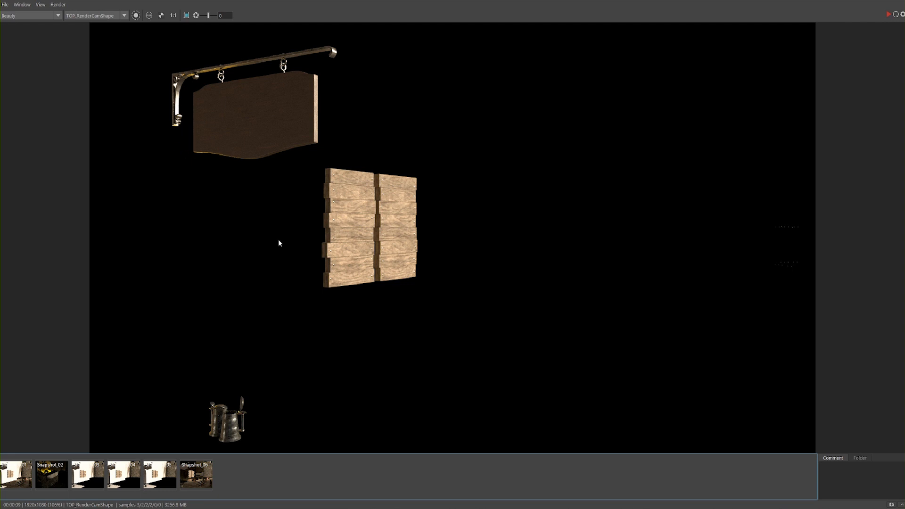
# Step: Compare the Foreground layer render with Snapshot_06, then put the render view away
pyautogui.click(207, 472)
pyautogui.click(205, 477)
pyautogui.click(203, 482)
pyautogui.click(203, 482)
pyautogui.click(204, 482)
pyautogui.click(210, 490)
pyautogui.click(210, 490)
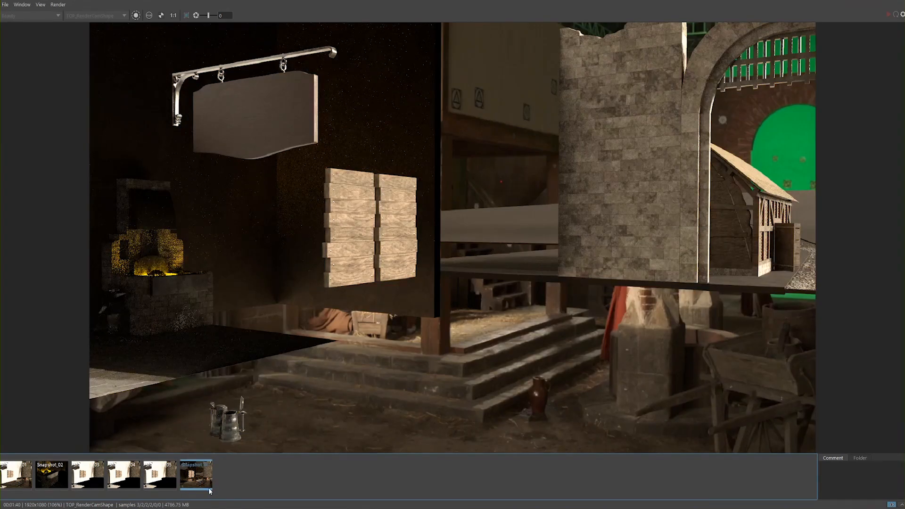
pyautogui.click(210, 490)
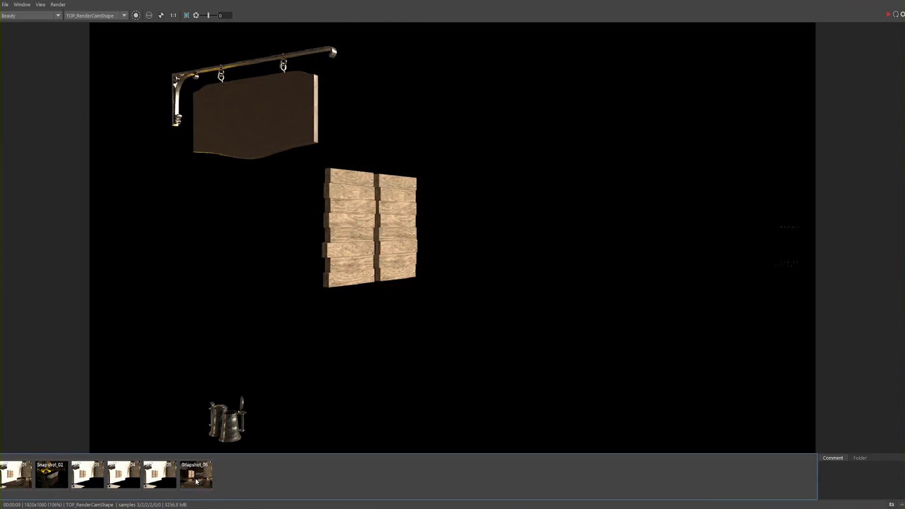
pyautogui.click(891, 505)
pyautogui.click(857, 1)
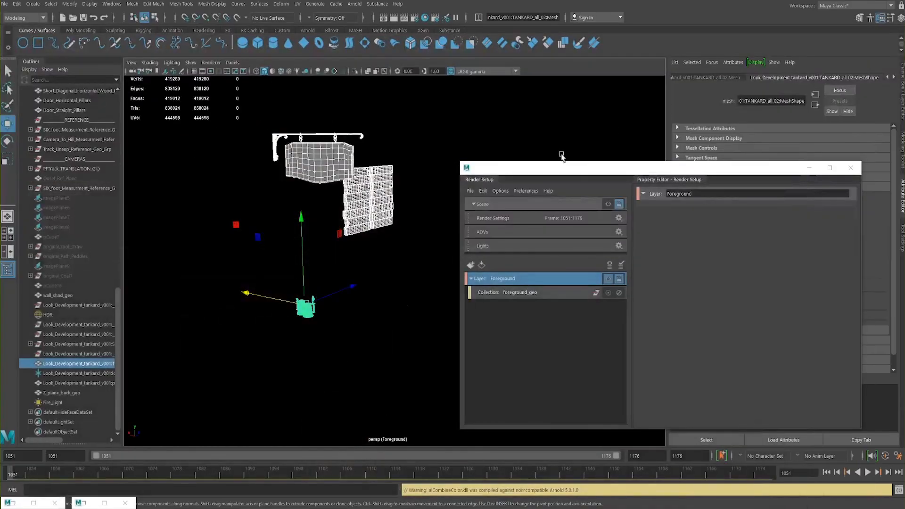
# Step: Make the master scene layer visible and select the Main_wall_lighting mesh, moving the Render Setup window clear of the viewport
pyautogui.click(607, 204)
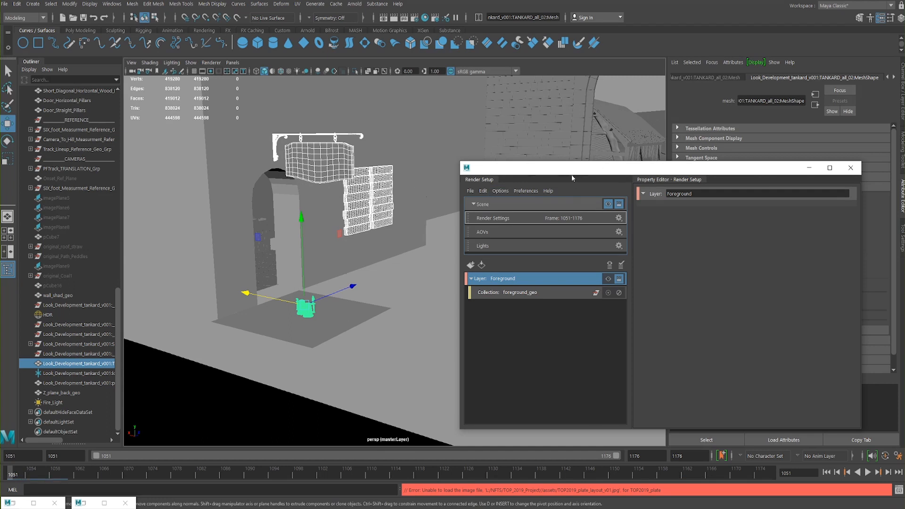
pyautogui.moveTo(583, 171); pyautogui.dragTo(563, 194)
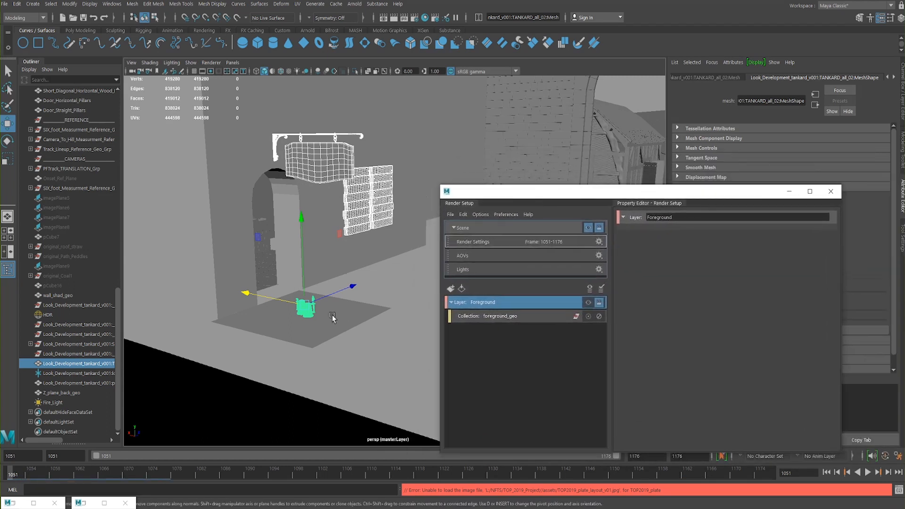
pyautogui.keyDown('alt'); pyautogui.moveTo(288, 336); pyautogui.dragTo(297, 299); pyautogui.keyUp('alt')
pyautogui.keyDown('alt'); pyautogui.moveTo(297, 299); pyautogui.dragTo(352, 335, button='right'); pyautogui.keyUp('alt')
pyautogui.keyDown('alt'); pyautogui.moveTo(353, 335); pyautogui.dragTo(267, 252); pyautogui.keyUp('alt')
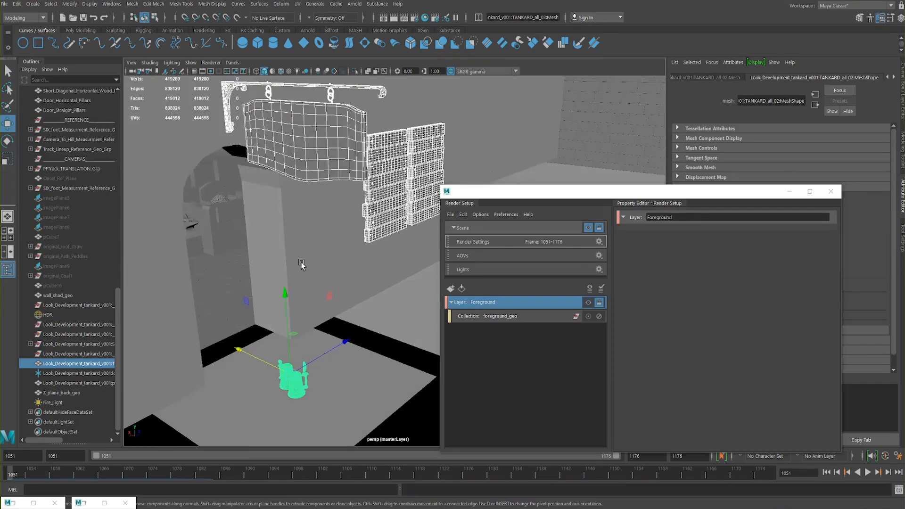
pyautogui.click(302, 264)
pyautogui.moveTo(540, 183); pyautogui.dragTo(701, 264)
# Step: Examine how the tankards, ground plane, doorway wall and window planks sit together as shadow and reflection surroundings
pyautogui.keyDown('alt'); pyautogui.moveTo(282, 245); pyautogui.dragTo(386, 296); pyautogui.keyUp('alt')
pyautogui.keyDown('alt'); pyautogui.moveTo(386, 297); pyautogui.dragTo(390, 243, button='middle'); pyautogui.keyUp('alt')
pyautogui.keyDown('alt'); pyautogui.moveTo(390, 283); pyautogui.dragTo(461, 360, button='right'); pyautogui.keyUp('alt')
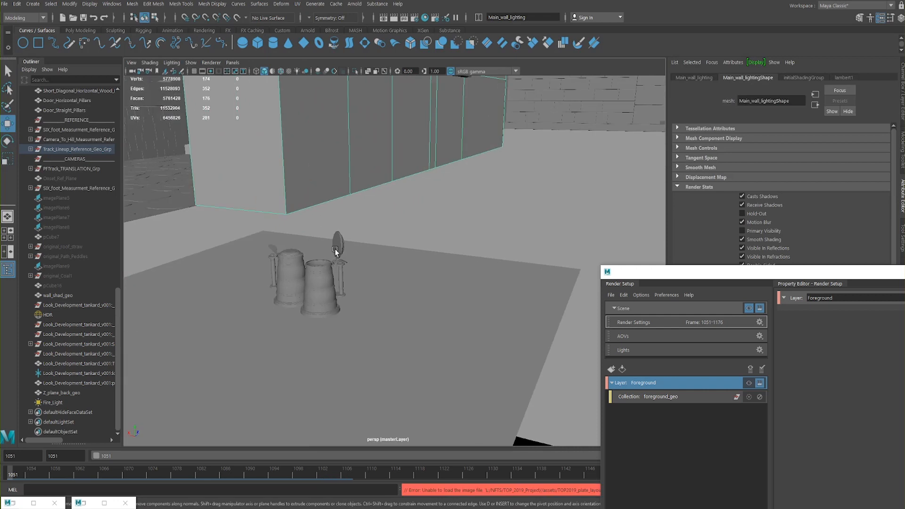
pyautogui.keyDown('alt'); pyautogui.moveTo(334, 248); pyautogui.dragTo(388, 269); pyautogui.keyUp('alt')
pyautogui.keyDown('alt'); pyautogui.moveTo(387, 317); pyautogui.dragTo(326, 278, button='right'); pyautogui.keyUp('alt')
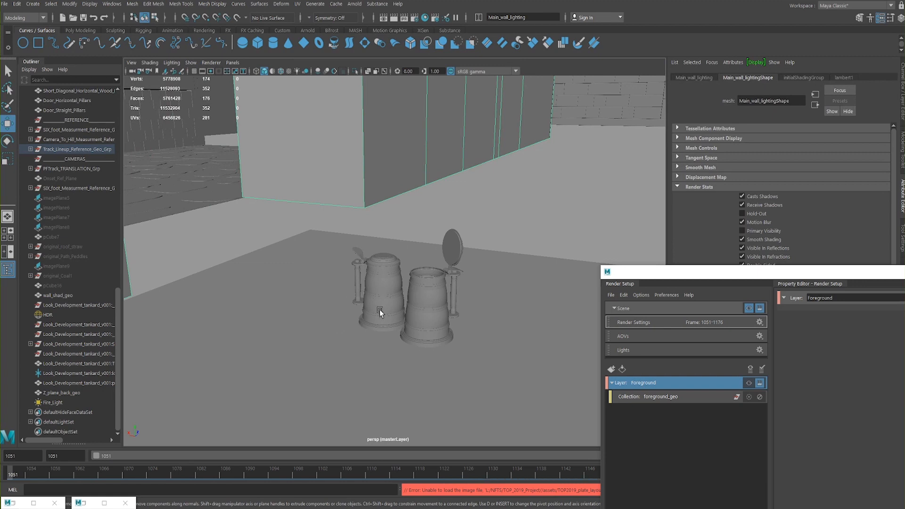
pyautogui.keyDown('alt'); pyautogui.moveTo(329, 298); pyautogui.dragTo(296, 287, button='right'); pyautogui.keyUp('alt')
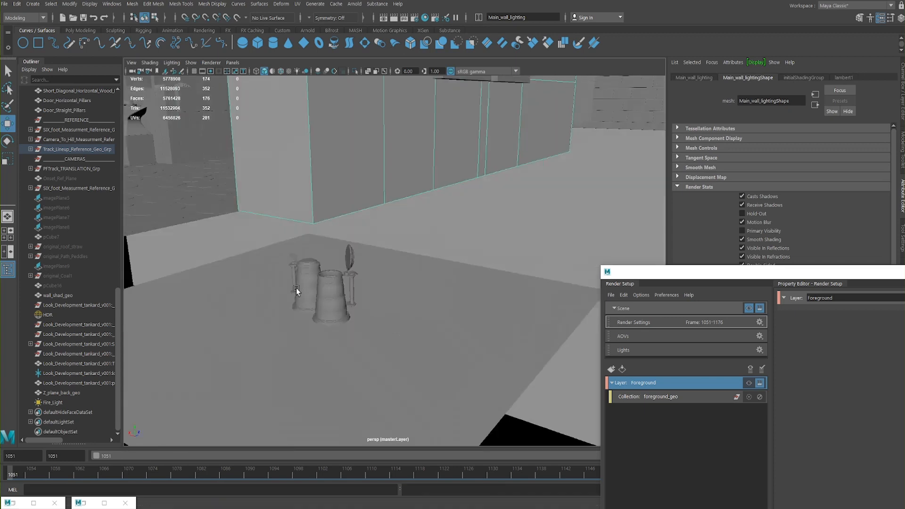
pyautogui.keyDown('alt'); pyautogui.moveTo(296, 288); pyautogui.dragTo(293, 270); pyautogui.keyUp('alt')
pyautogui.keyDown('alt'); pyautogui.moveTo(293, 270); pyautogui.dragTo(436, 285, button='middle'); pyautogui.keyUp('alt')
pyautogui.keyDown('alt'); pyautogui.moveTo(437, 285); pyautogui.dragTo(340, 262, button='right'); pyautogui.keyUp('alt')
pyautogui.keyDown('alt'); pyautogui.moveTo(340, 262); pyautogui.dragTo(326, 259); pyautogui.keyUp('alt')
pyautogui.scroll(3, 325, 259)
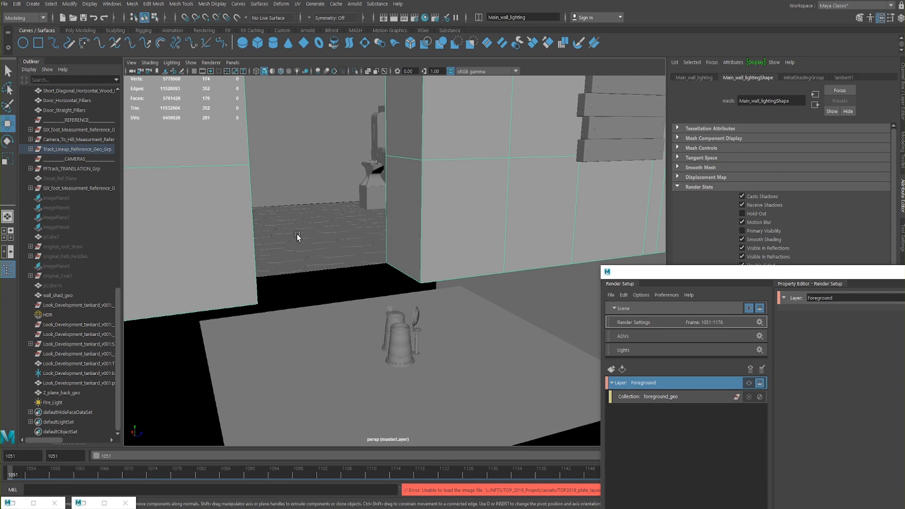
pyautogui.keyDown('alt'); pyautogui.moveTo(390, 290); pyautogui.dragTo(366, 293); pyautogui.keyUp('alt')
pyautogui.keyDown('alt'); pyautogui.moveTo(367, 293); pyautogui.dragTo(285, 269, button='right'); pyautogui.keyUp('alt')
pyautogui.keyDown('alt'); pyautogui.moveTo(284, 269); pyautogui.dragTo(291, 277); pyautogui.keyUp('alt')
pyautogui.keyDown('alt'); pyautogui.moveTo(278, 235); pyautogui.dragTo(286, 252); pyautogui.keyUp('alt')
pyautogui.keyDown('alt'); pyautogui.moveTo(286, 252); pyautogui.dragTo(359, 296, button='right'); pyautogui.keyUp('alt')
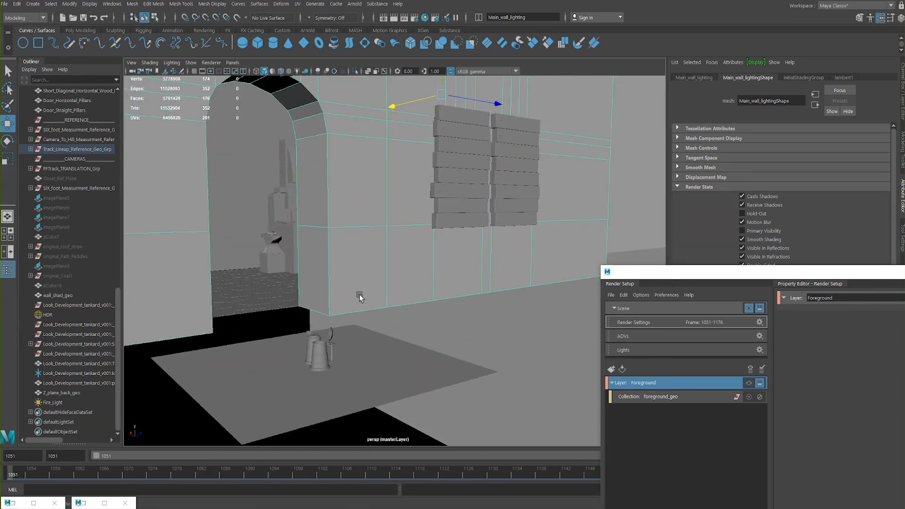
pyautogui.keyDown('alt'); pyautogui.moveTo(359, 296); pyautogui.dragTo(332, 282); pyautogui.keyUp('alt')
pyautogui.keyDown('alt'); pyautogui.moveTo(332, 282); pyautogui.dragTo(326, 260, button='right'); pyautogui.keyUp('alt')
pyautogui.keyDown('alt'); pyautogui.moveTo(326, 260); pyautogui.dragTo(333, 259); pyautogui.keyUp('alt')
pyautogui.moveTo(680, 272); pyautogui.dragTo(585, 201)
pyautogui.keyDown('alt'); pyautogui.moveTo(347, 252); pyautogui.dragTo(276, 262, button='middle'); pyautogui.keyUp('alt')
pyautogui.keyDown('alt'); pyautogui.moveTo(277, 264); pyautogui.dragTo(390, 294, button='right'); pyautogui.keyUp('alt')
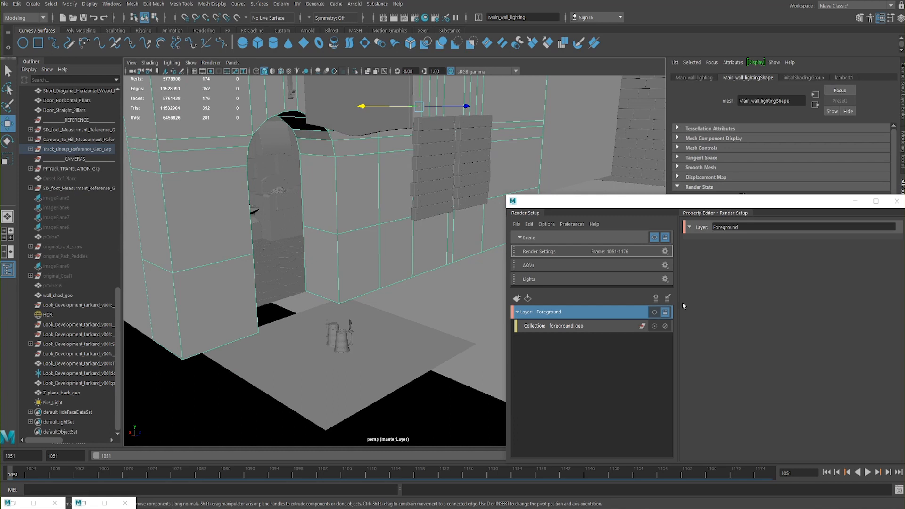
pyautogui.click(582, 329)
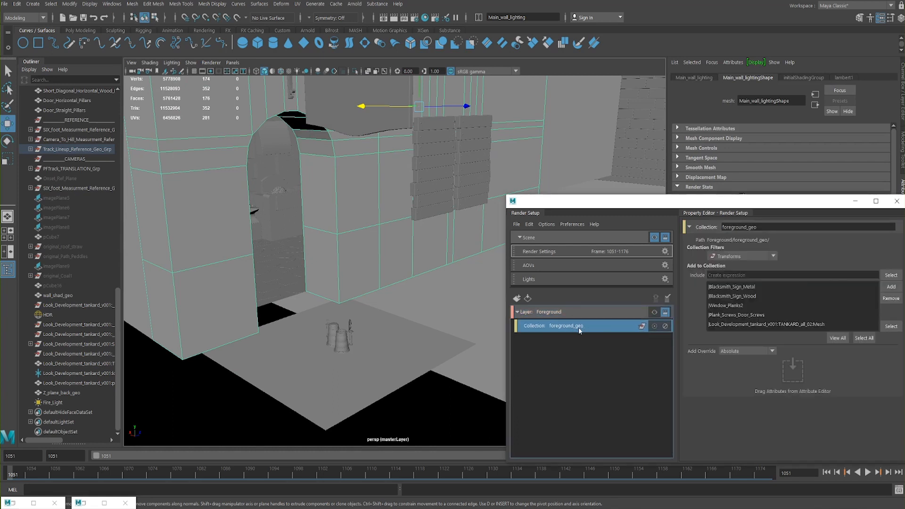
pyautogui.rightClick(579, 327)
pyautogui.click(610, 334)
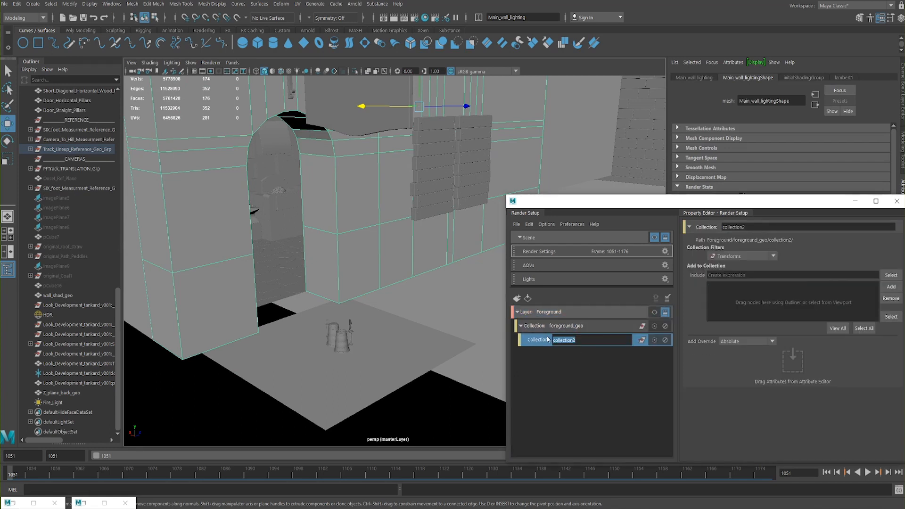
pyautogui.press('Return')
pyautogui.rightClick(550, 345)
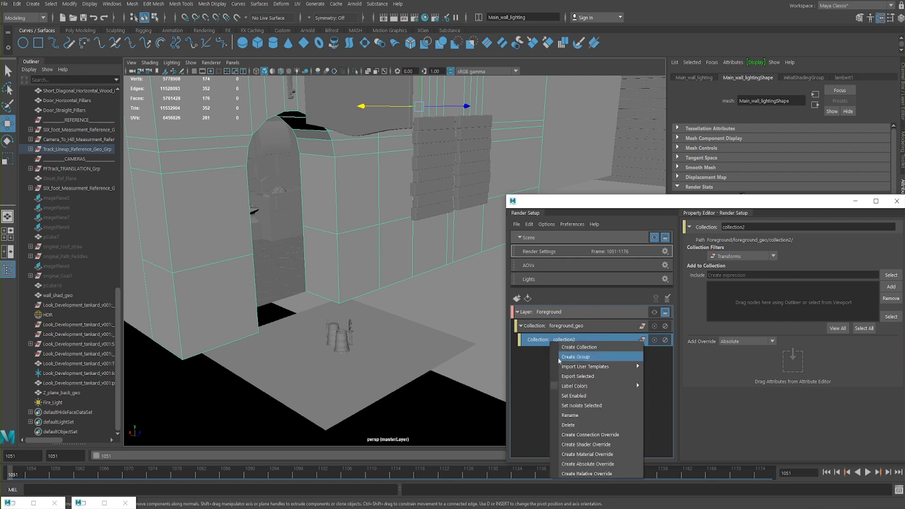
pyautogui.click(581, 429)
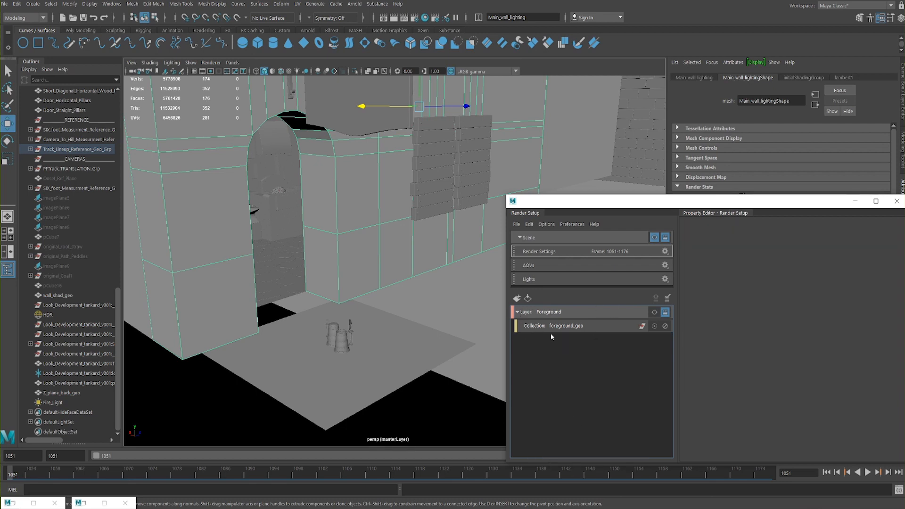
# Step: Create a second collection directly under the Foreground layer and name it primary_vis_objects
pyautogui.click(541, 313)
pyautogui.rightClick(552, 313)
pyautogui.click(580, 318)
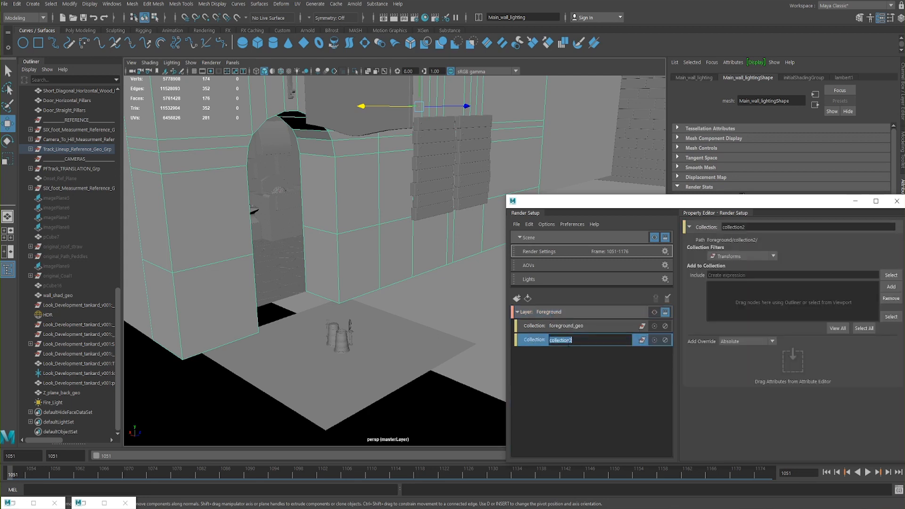
pyautogui.write('shadow')
pyautogui.write('_ob')
pyautogui.write('hjec')
pyautogui.press('BackSpace')
pyautogui.press('BackSpace')
pyautogui.press('BackSpace')
pyautogui.press('BackSpace')
pyautogui.press('BackSpace')
pyautogui.press('BackSpace')
pyautogui.press('BackSpace')
pyautogui.press('BackSpace')
pyautogui.press('BackSpace')
pyautogui.press('BackSpace')
pyautogui.press('BackSpace')
pyautogui.write('primary_bvi')
pyautogui.press('BackSpace')
pyautogui.write('vis_objects')
pyautogui.press('Return')
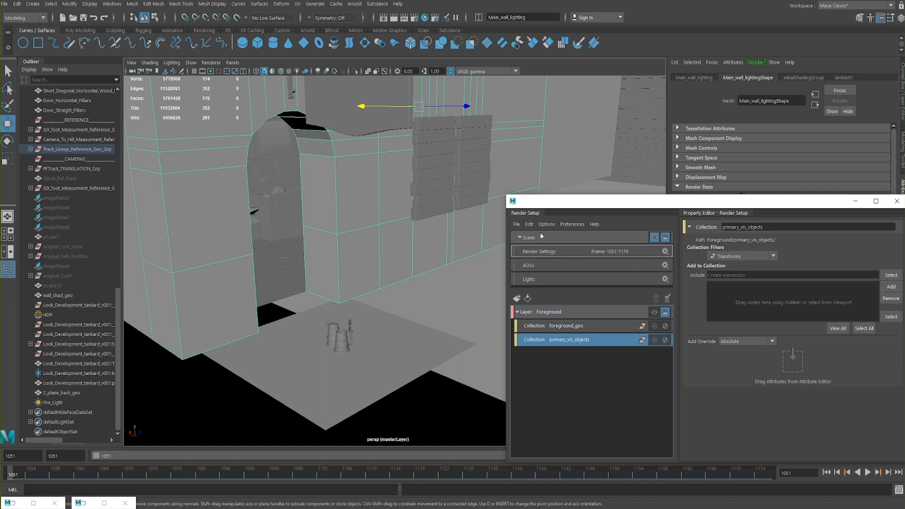
# Step: Select the Main_wall_lighting mesh and the tankards' ground plane pPlane1 and add both to the primary_vis_objects collection
pyautogui.click(353, 221)
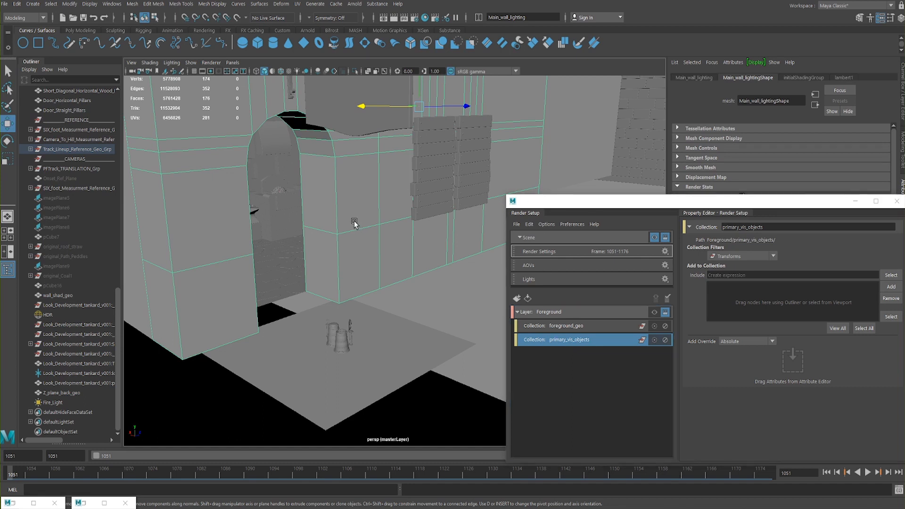
pyautogui.keyDown('shift'); pyautogui.click(381, 342); pyautogui.keyUp('shift')
pyautogui.keyDown('alt'); pyautogui.moveTo(383, 320); pyautogui.dragTo(541, 291); pyautogui.keyUp('alt')
pyautogui.click(891, 288)
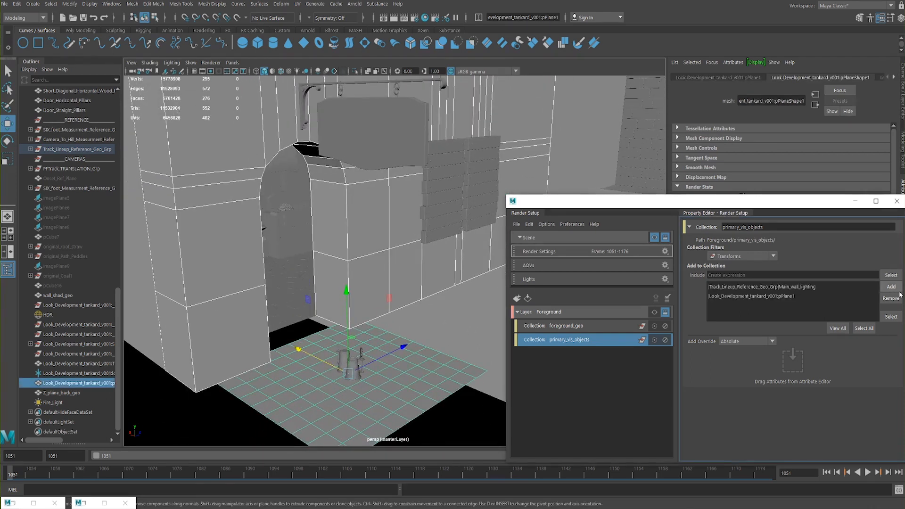
# Step: Select the Stone_Tiles_Concrete and Stone_Tiles floor meshes inside the doorway and add them to the primary_vis_objects collection
pyautogui.moveTo(582, 198); pyautogui.dragTo(462, 170)
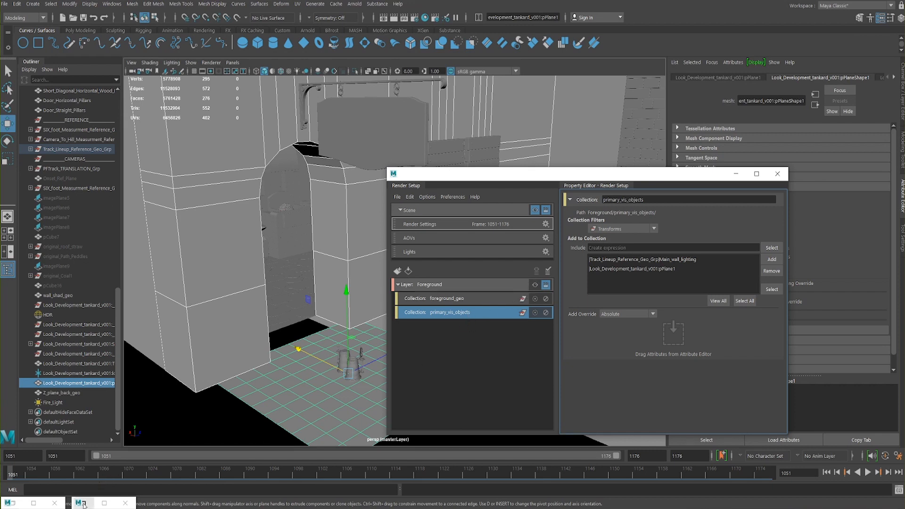
pyautogui.moveTo(475, 179); pyautogui.dragTo(503, 191)
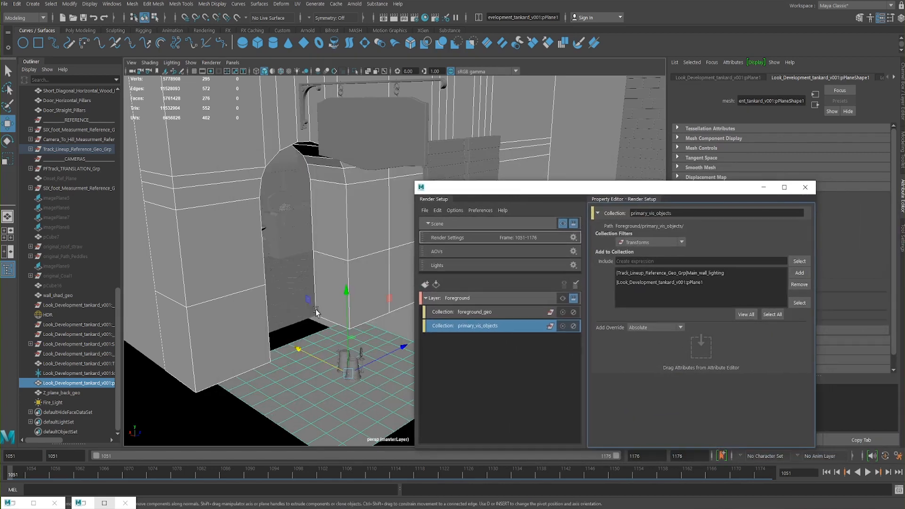
pyautogui.click(285, 321)
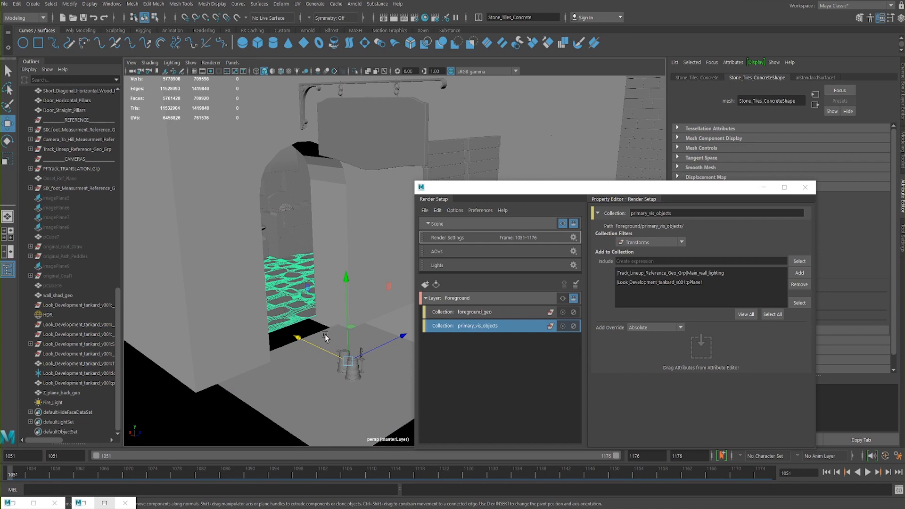
pyautogui.click(281, 324)
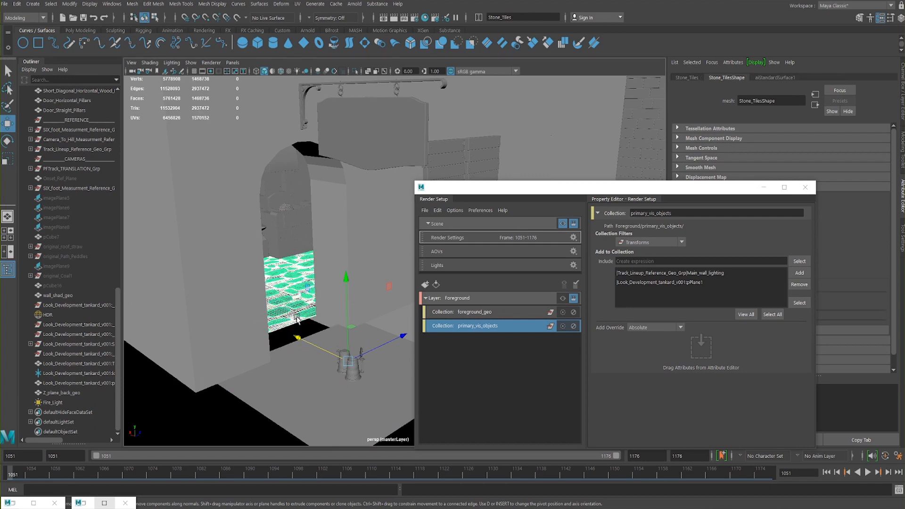
pyautogui.click(799, 272)
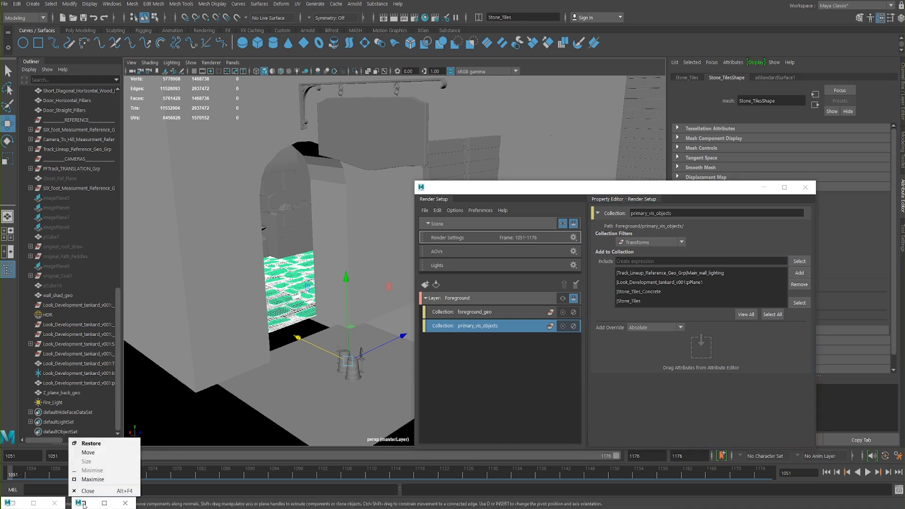
# Step: Check the wall, floor and stone tile objects in the viewport by selecting them in turn
pyautogui.click(199, 206)
pyautogui.click(306, 370)
pyautogui.click(236, 291)
pyautogui.click(299, 371)
pyautogui.click(237, 315)
pyautogui.click(282, 313)
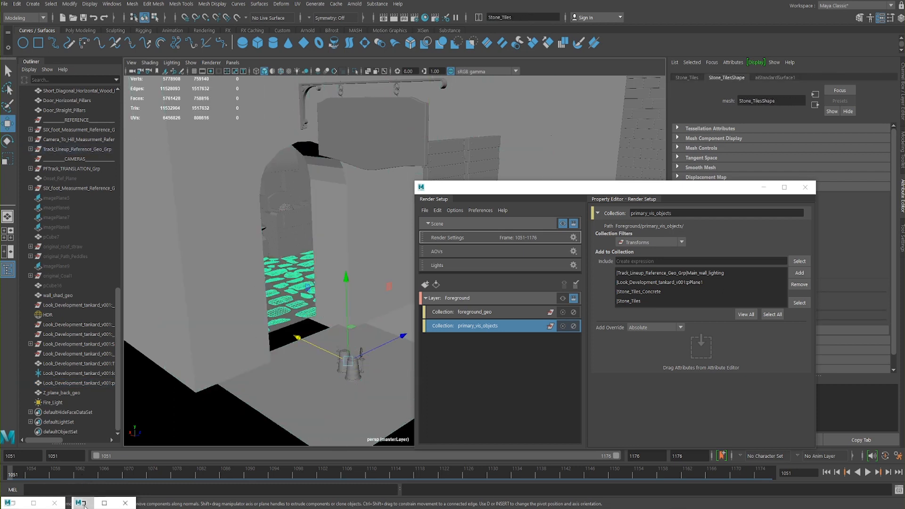
# Step: Switch to the Arnold RenderView and re-render the scene through TOP_RenderCamShape with the stone tiles included
pyautogui.click(81, 503)
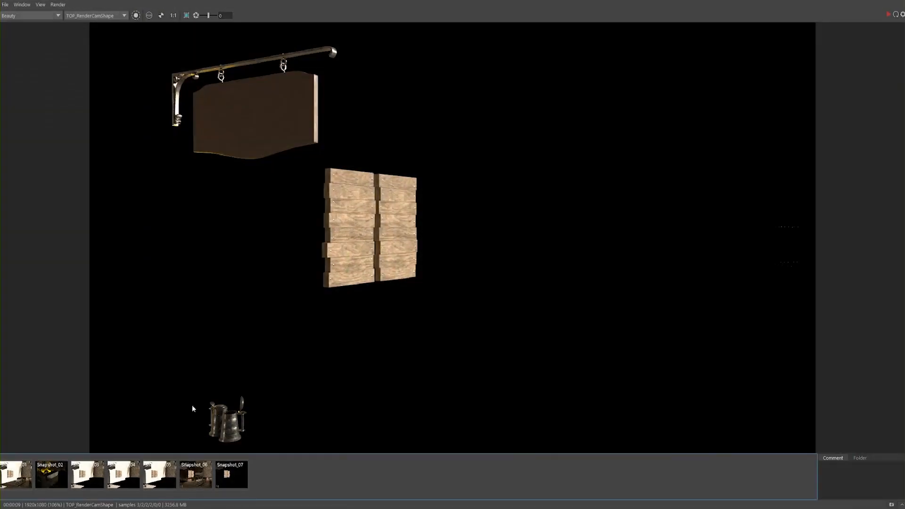
pyautogui.click(58, 4)
pyautogui.click(83, 74)
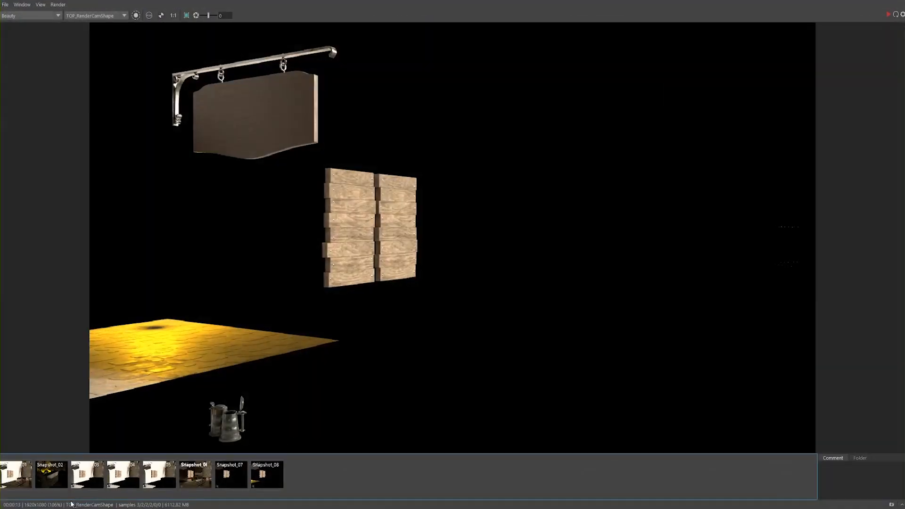
# Step: Compare the stored render snapshots 06, 07 and 08, examining the stone floor, hanging sign and tankards
pyautogui.click(230, 473)
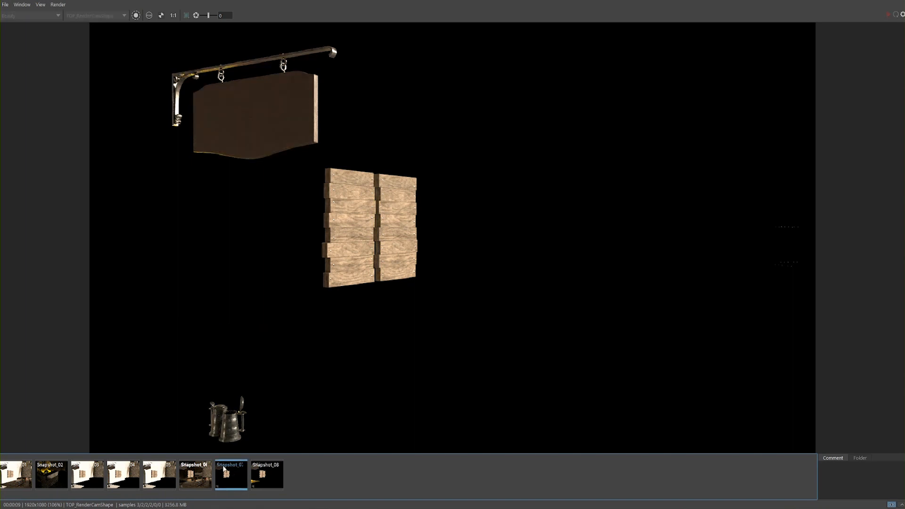
pyautogui.click(273, 475)
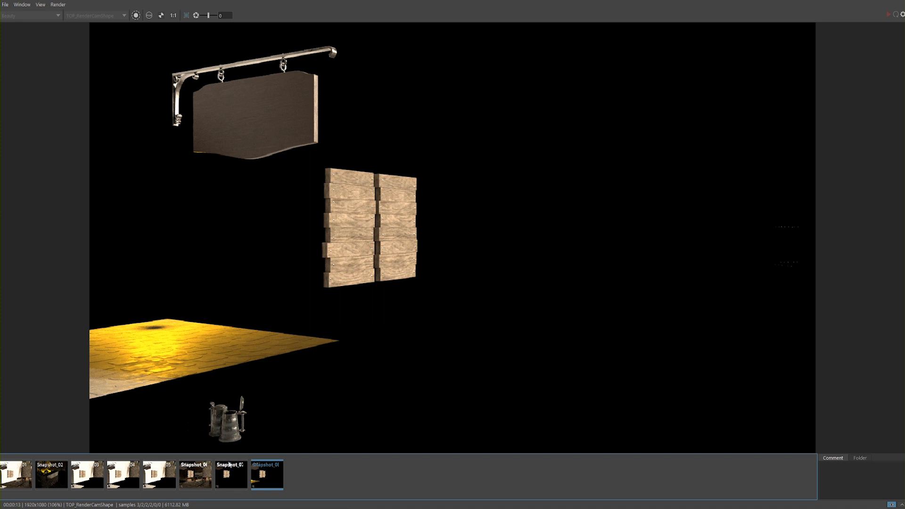
pyautogui.click(190, 480)
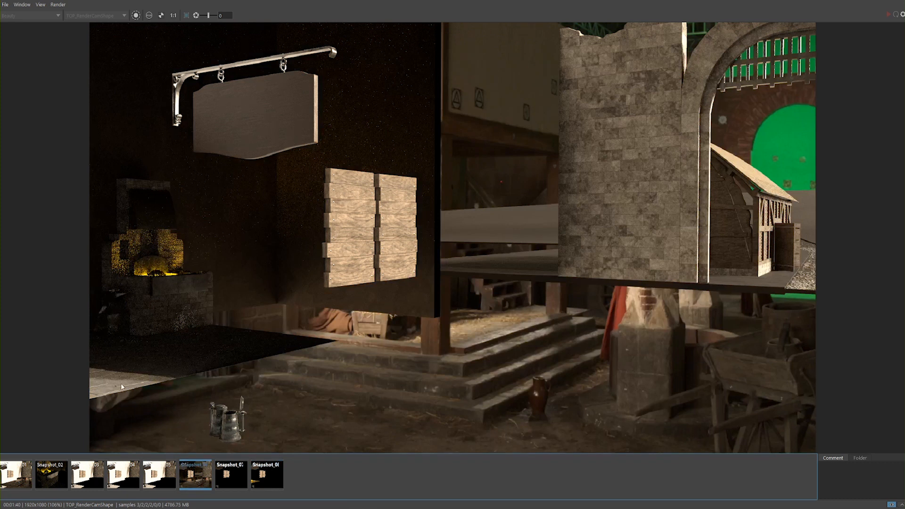
pyautogui.click(263, 475)
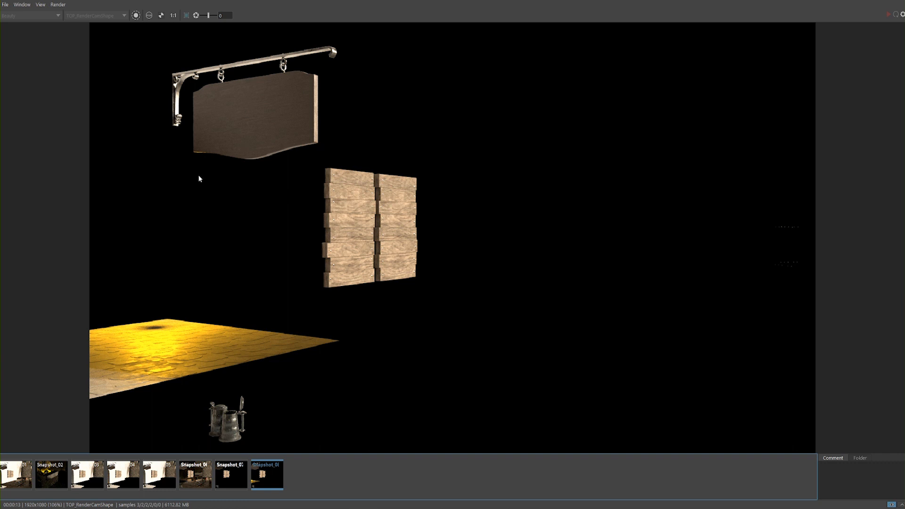
pyautogui.click(193, 473)
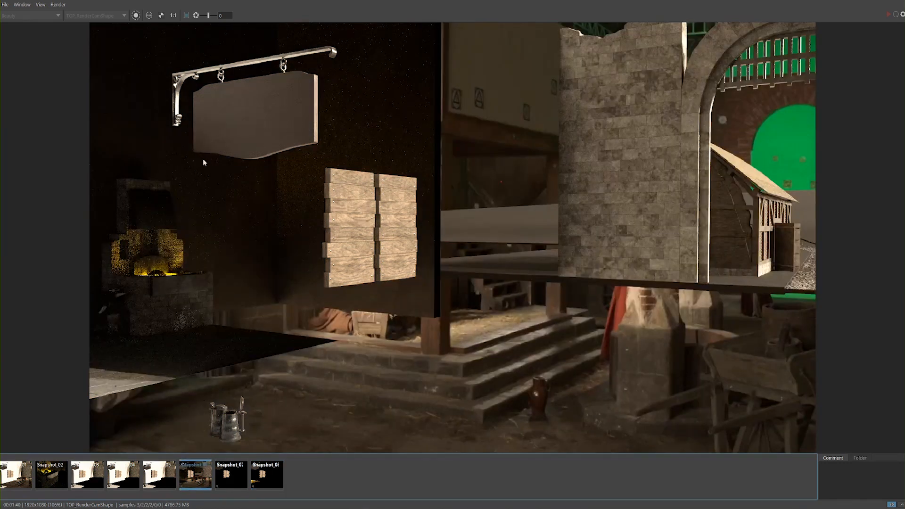
pyautogui.click(275, 479)
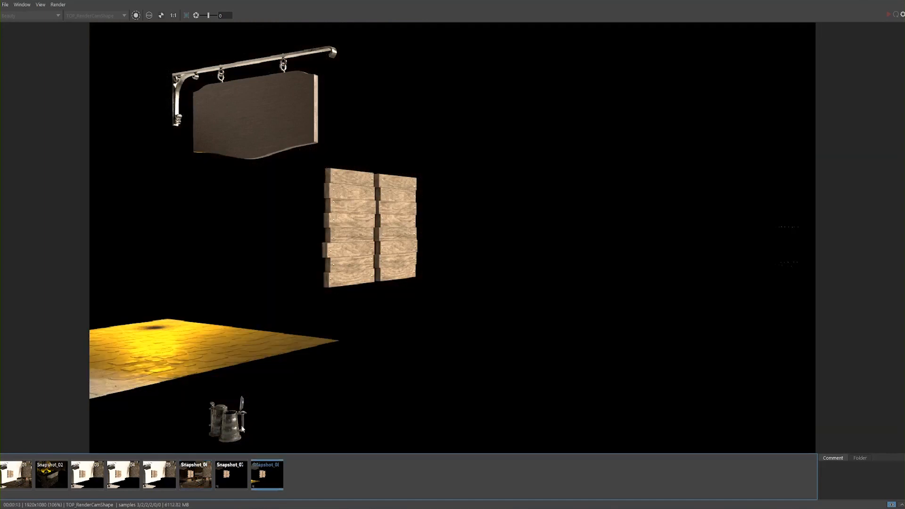
pyautogui.click(185, 488)
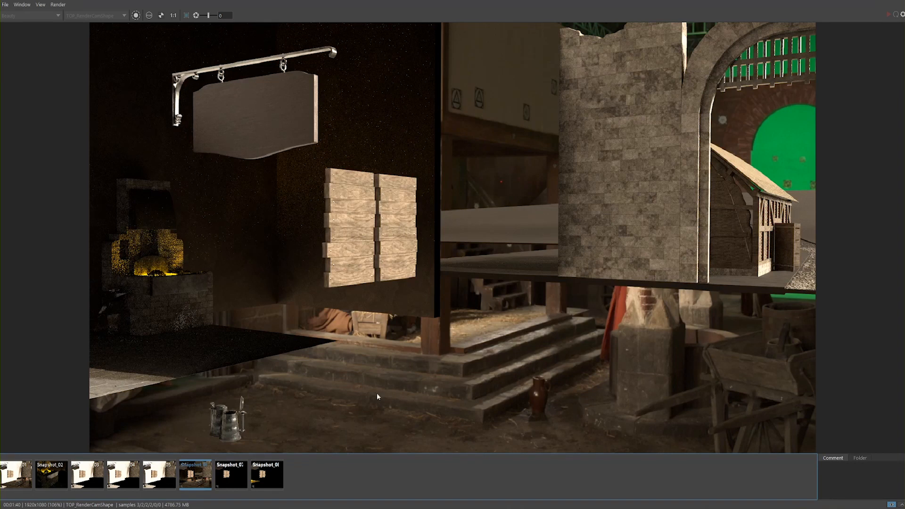
pyautogui.click(212, 473)
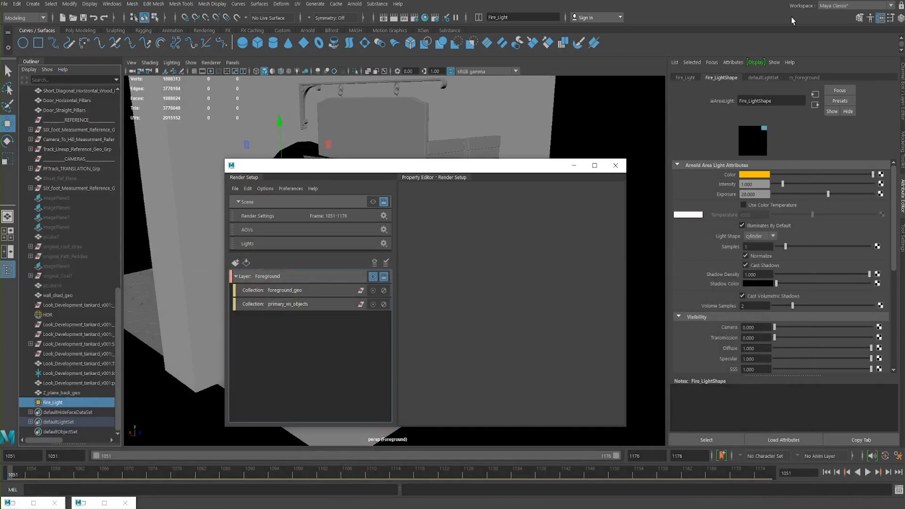
# Step: Open the primary_vis_objects collection in Render Setup and go through its included objects
pyautogui.moveTo(403, 166); pyautogui.dragTo(418, 135)
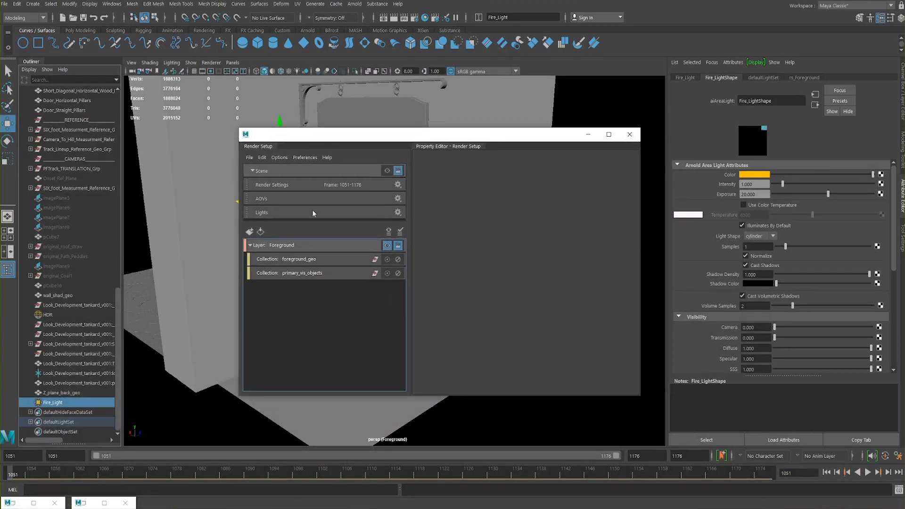
pyautogui.click(292, 273)
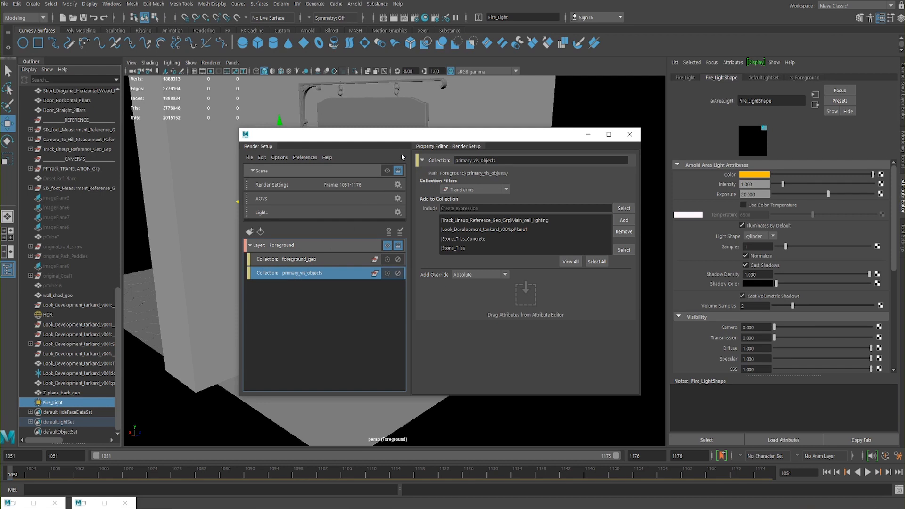
pyautogui.moveTo(391, 137); pyautogui.dragTo(454, 116)
pyautogui.click(539, 213)
pyautogui.click(533, 220)
pyautogui.click(530, 215)
pyautogui.click(525, 223)
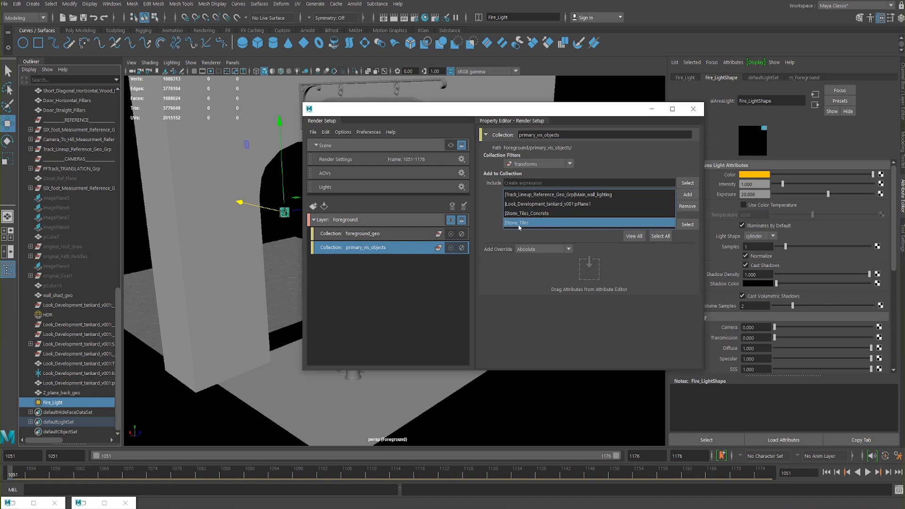
# Step: Add Stone_Tiles_Concrete's Primary Visibility attribute as an absolute override to the primary_vis_objects collection and turn it off
pyautogui.click(280, 316)
pyautogui.moveTo(545, 111); pyautogui.dragTo(474, 105)
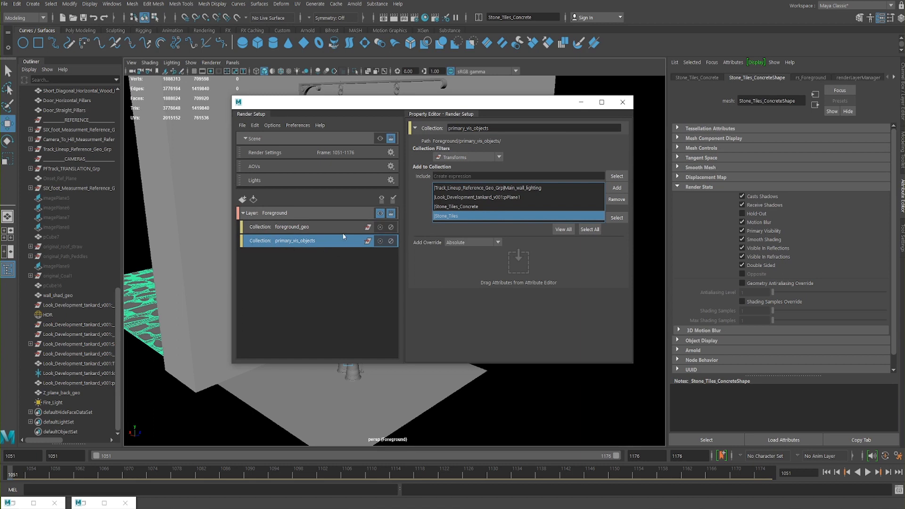
pyautogui.click(769, 230)
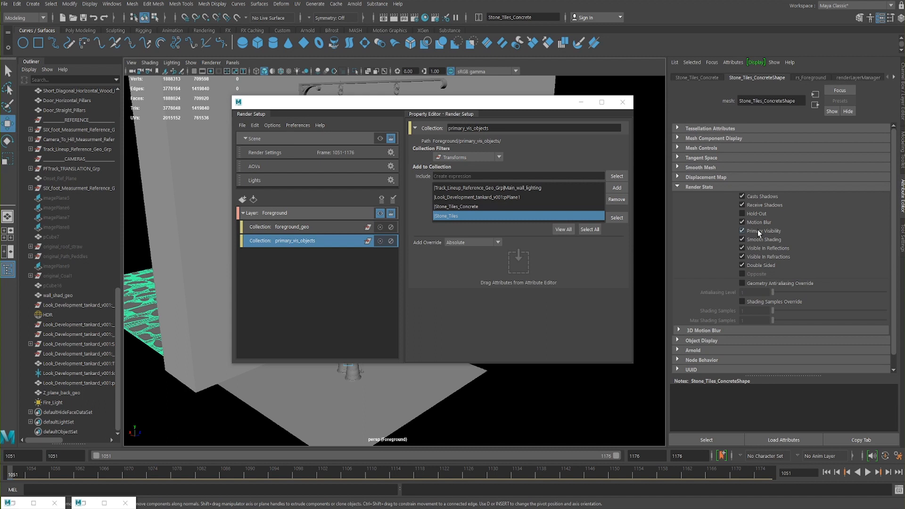
pyautogui.moveTo(760, 229); pyautogui.dragTo(520, 299)
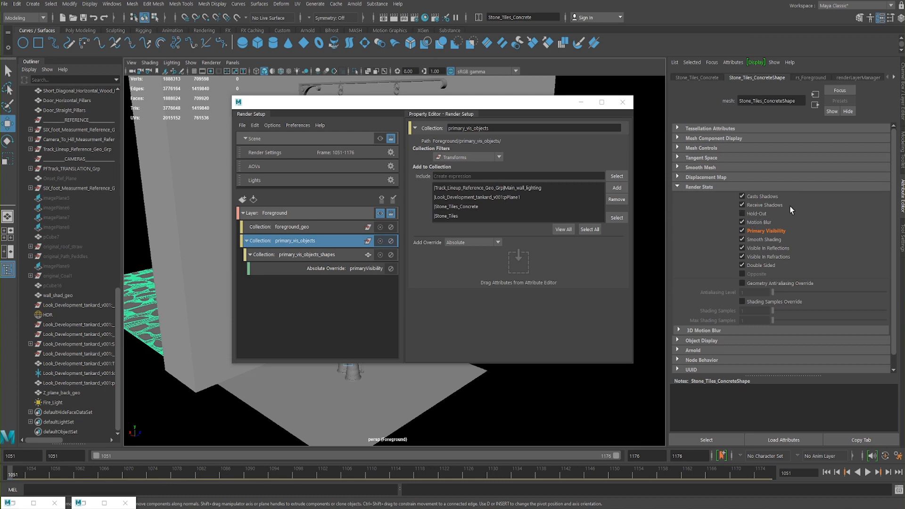
pyautogui.click(742, 231)
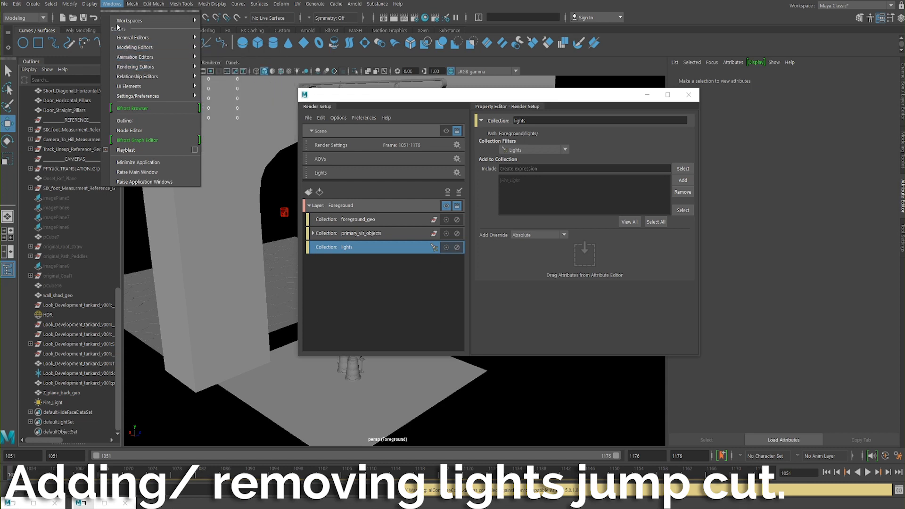
# Step: Open the Light Editor for the Foreground layer and bring up the properties of Fire_LightShape
pyautogui.moveTo(179, 66)
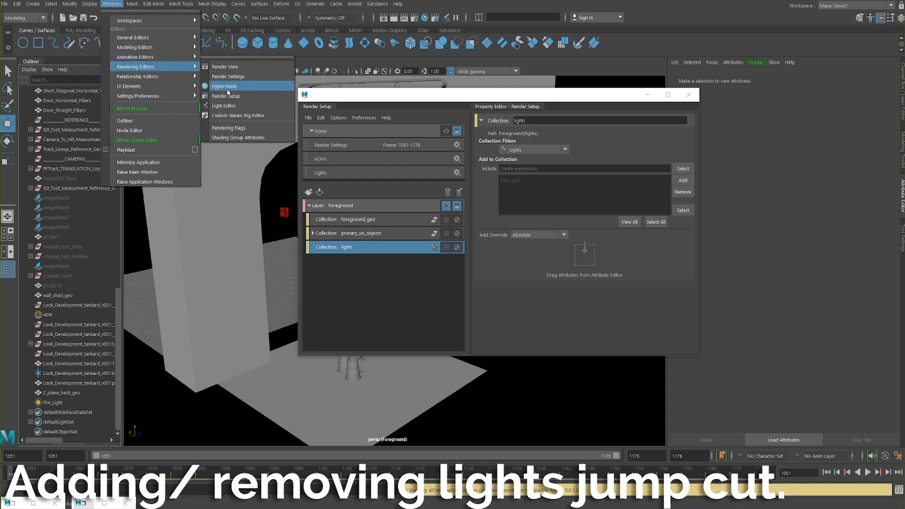
pyautogui.click(224, 106)
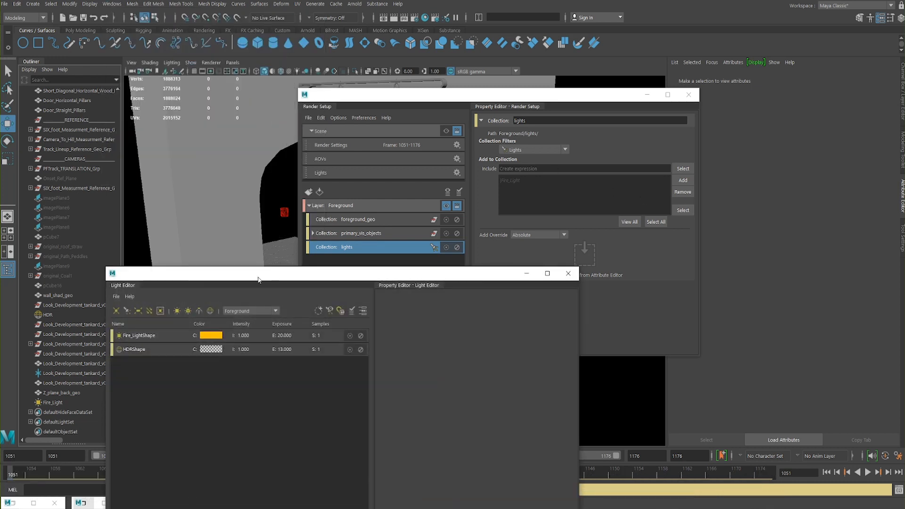
pyautogui.moveTo(258, 280); pyautogui.dragTo(186, 194)
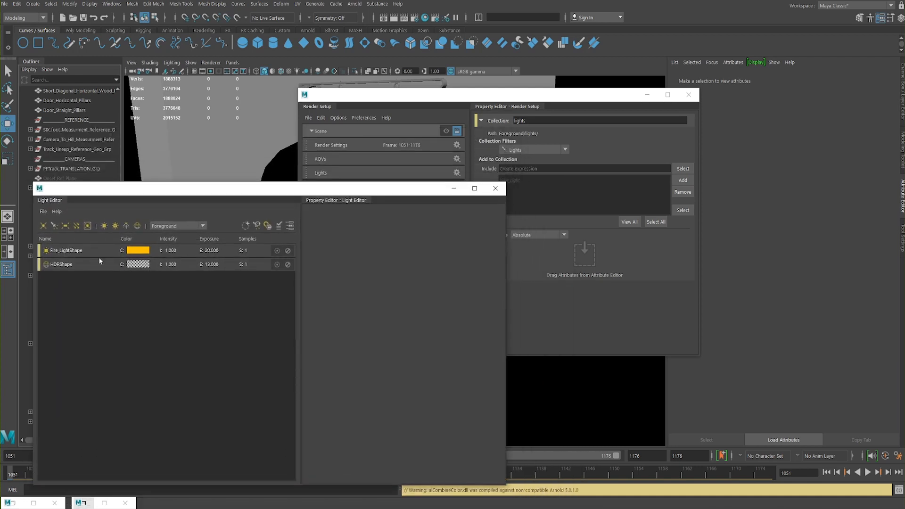
pyautogui.click(87, 250)
pyautogui.moveTo(315, 191); pyautogui.dragTo(251, 222)
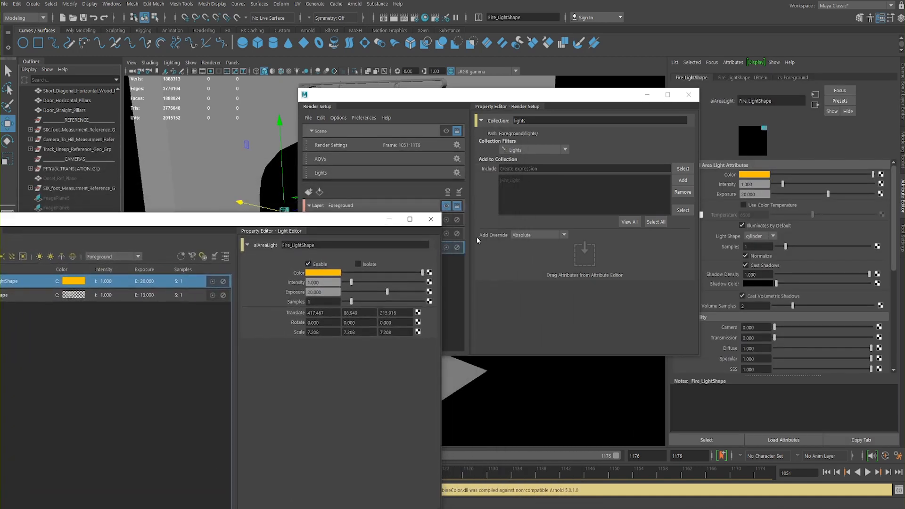
# Step: Create an absolute override on the visible layer for Fire_LightShape's Enable attribute and disable the light
pyautogui.rightClick(322, 269)
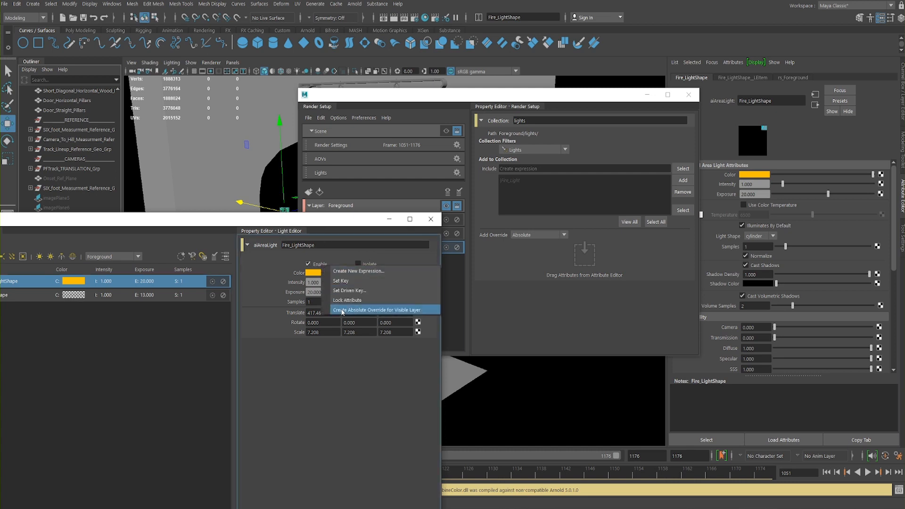
pyautogui.click(374, 311)
pyautogui.moveTo(329, 225); pyautogui.dragTo(401, 399)
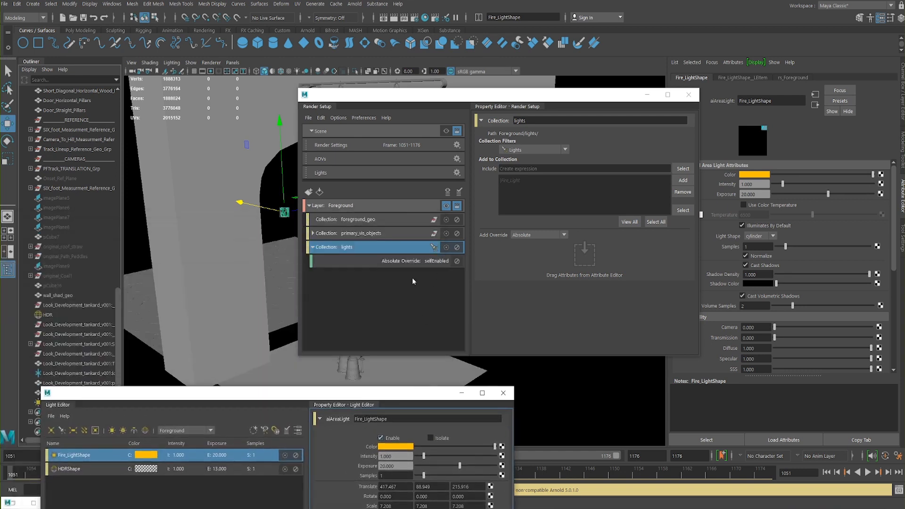
pyautogui.click(379, 438)
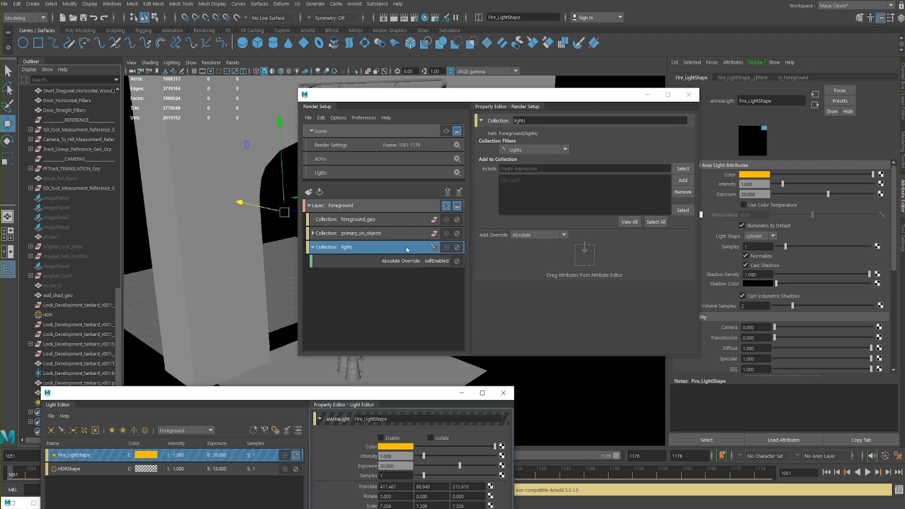
# Step: Inspect the selfEnabled override in the lights collection and minimise the Light Editor
pyautogui.moveTo(385, 394); pyautogui.dragTo(385, 338)
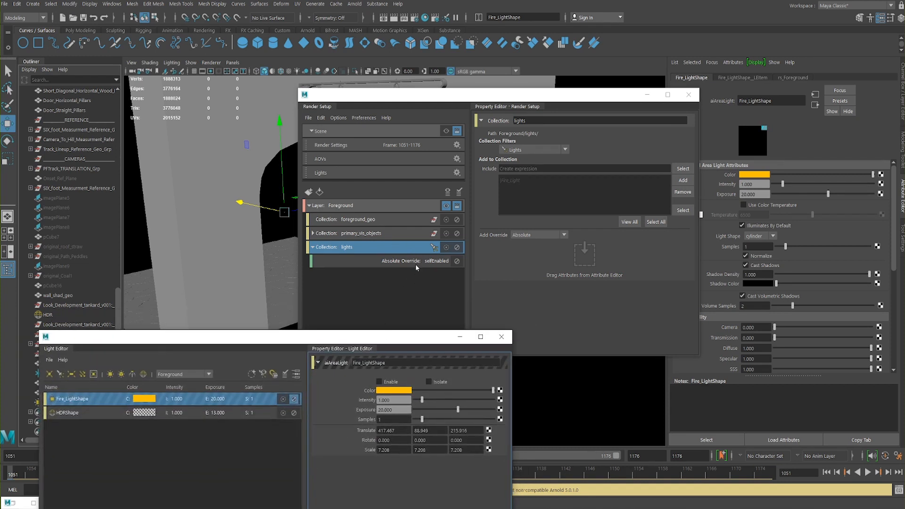
pyautogui.click(424, 261)
pyautogui.click(541, 140)
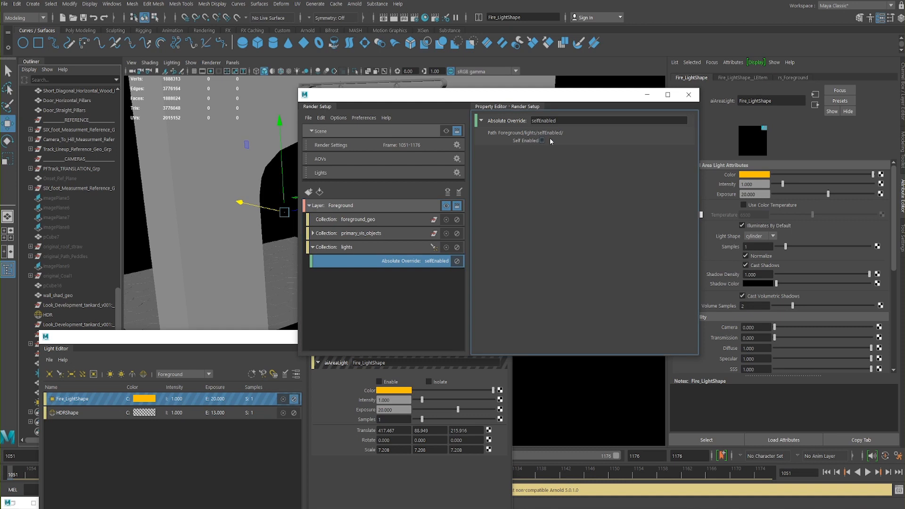
pyautogui.moveTo(243, 337); pyautogui.dragTo(231, 212)
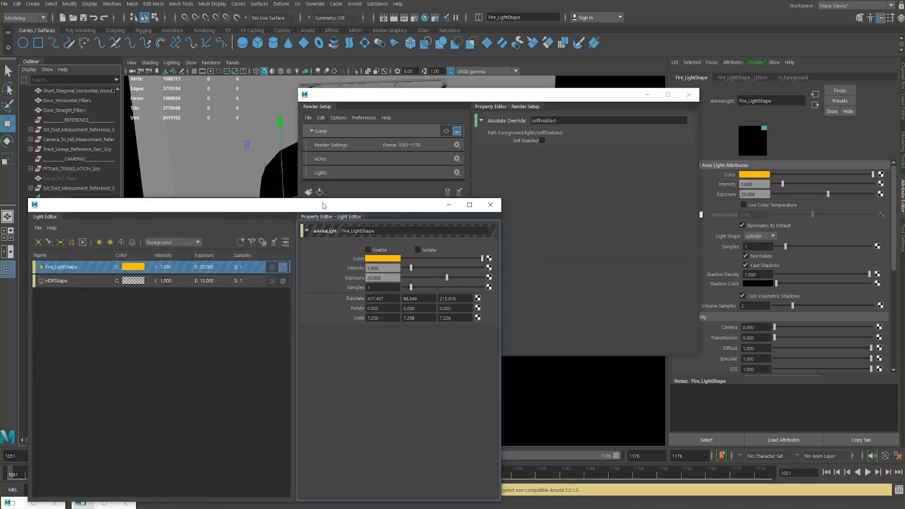
pyautogui.click(449, 204)
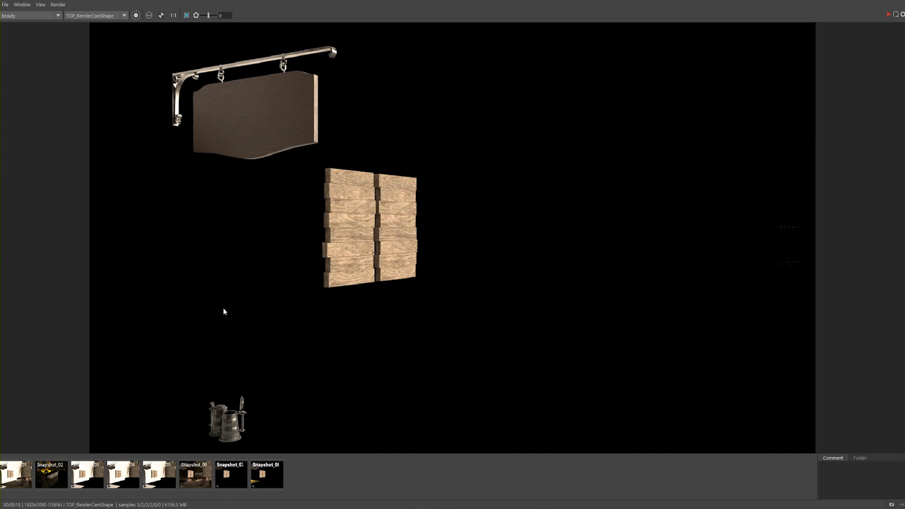
# Step: Compare the stored snapshots 06, 07 and 08 for differences in the foreground lighting and stone floor
pyautogui.click(257, 481)
pyautogui.click(233, 481)
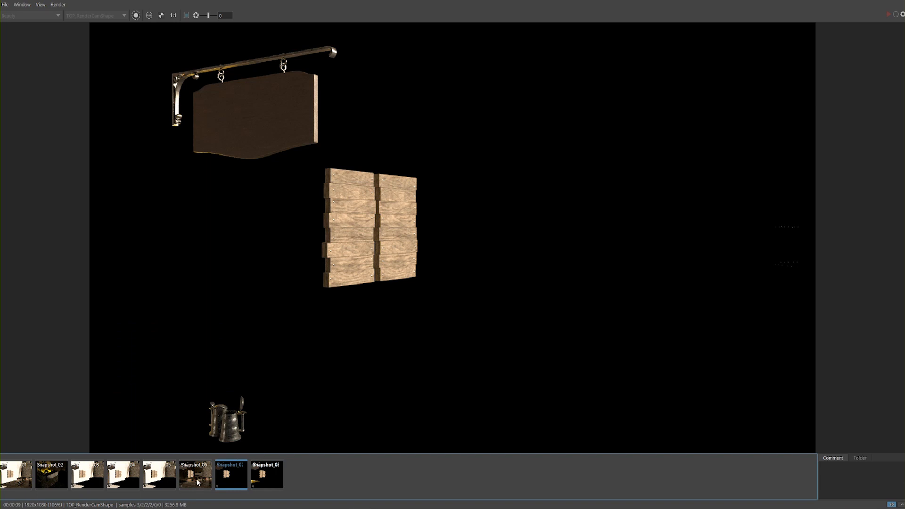
pyautogui.click(197, 481)
pyautogui.click(269, 481)
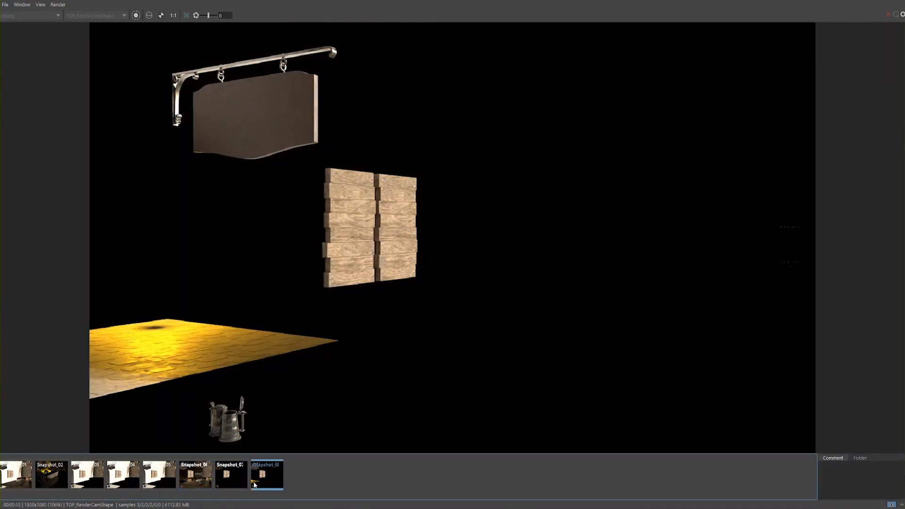
pyautogui.click(185, 479)
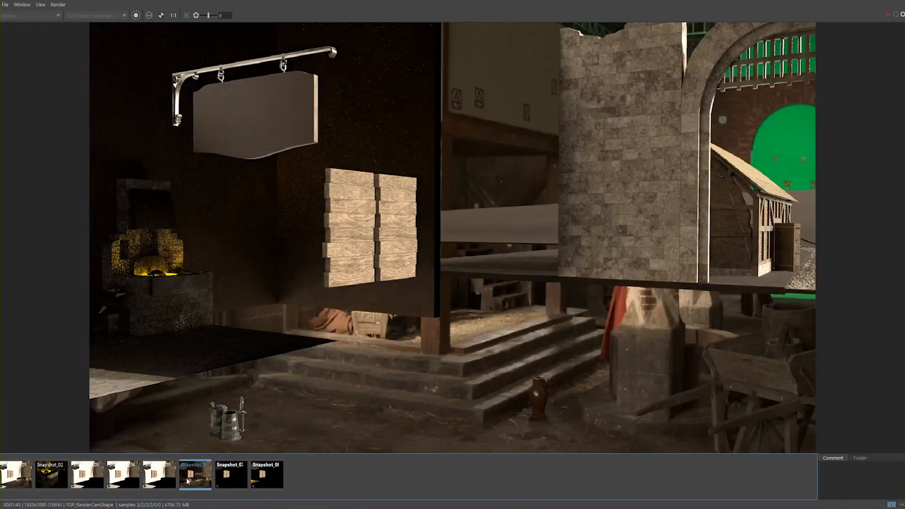
pyautogui.click(260, 482)
pyautogui.click(235, 483)
# Step: Toggle repeatedly between snapshot 06 and the current render to compare the lighting on the foreground objects
pyautogui.click(188, 477)
pyautogui.click(188, 475)
pyautogui.click(190, 476)
pyautogui.click(192, 477)
pyautogui.click(191, 476)
pyautogui.click(192, 477)
pyautogui.click(191, 477)
pyautogui.click(192, 478)
pyautogui.click(192, 477)
pyautogui.click(193, 476)
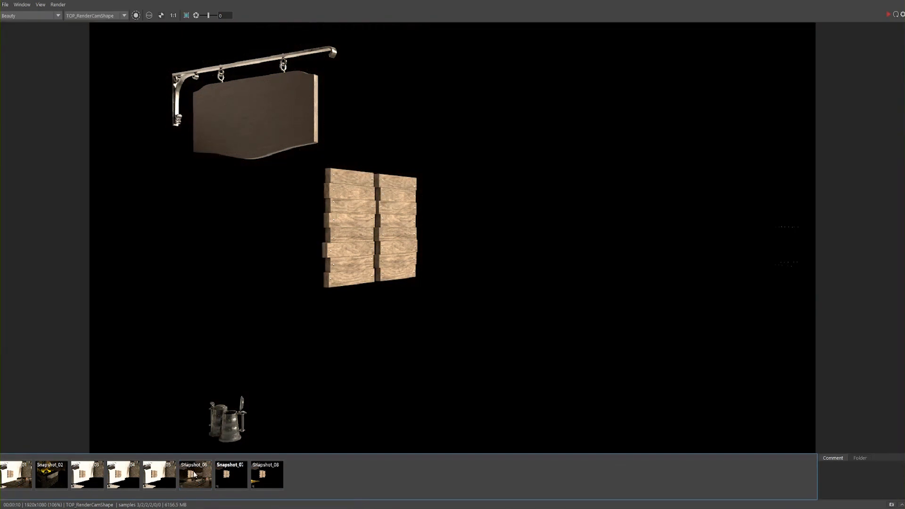
pyautogui.click(195, 474)
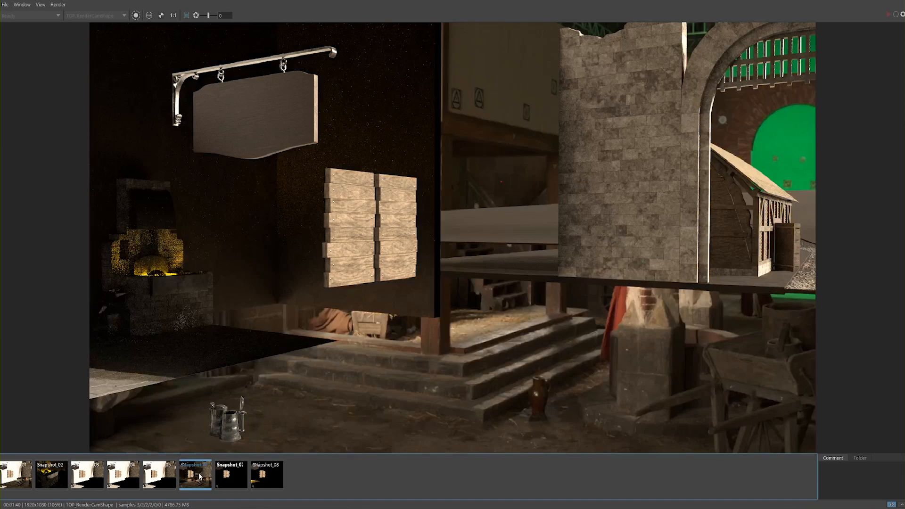
pyautogui.click(195, 474)
pyautogui.click(194, 474)
pyautogui.click(193, 474)
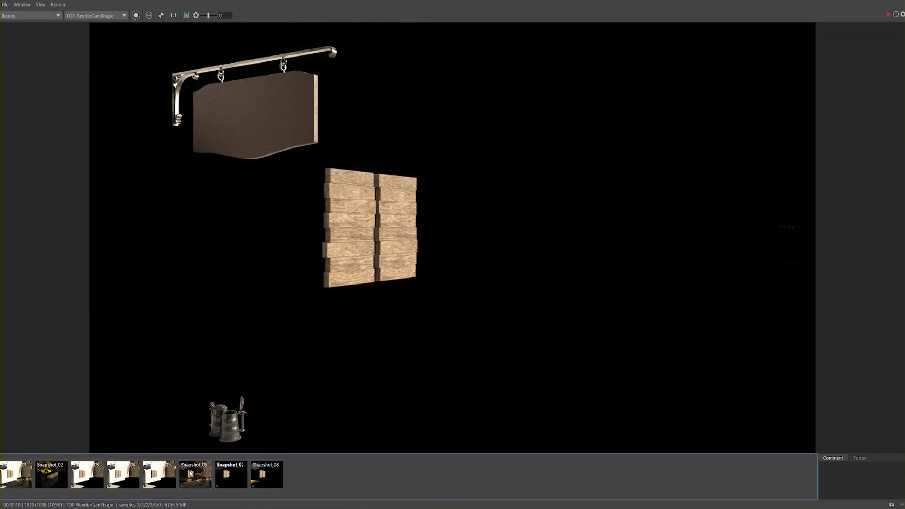
# Step: Compare the two tankards in snapshot 06 against the current render by switching repeatedly between them
pyautogui.moveTo(245, 355); pyautogui.dragTo(298, 249, button='middle')
pyautogui.scroll(5, 298, 356)
pyautogui.moveTo(262, 310); pyautogui.dragTo(334, 313, button='middle')
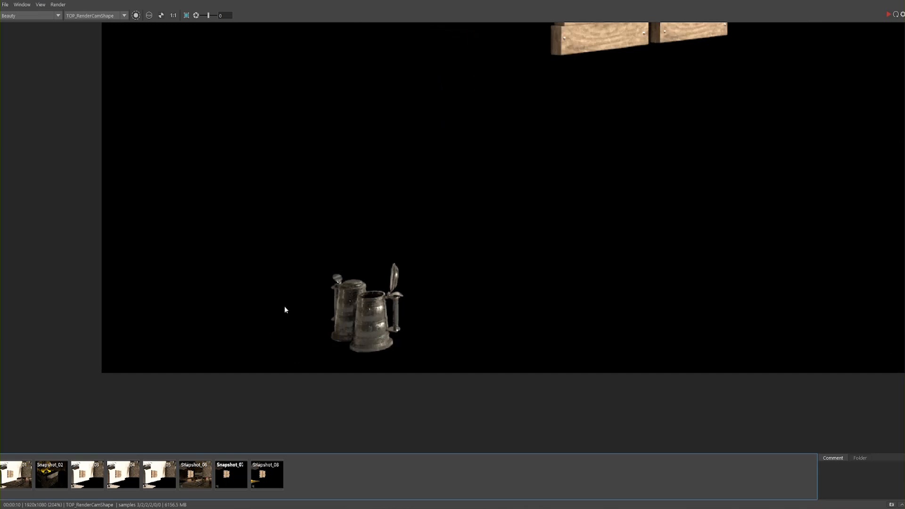
pyautogui.scroll(4, 335, 313)
pyautogui.click(187, 481)
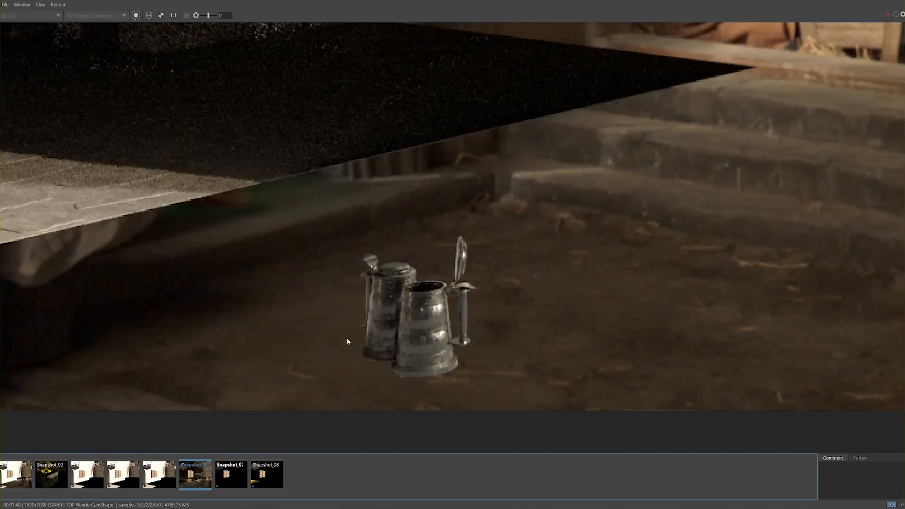
pyautogui.moveTo(290, 406); pyautogui.dragTo(302, 400, button='middle')
pyautogui.click(187, 481)
pyautogui.click(187, 481)
pyautogui.click(187, 481)
pyautogui.click(186, 482)
pyautogui.click(185, 481)
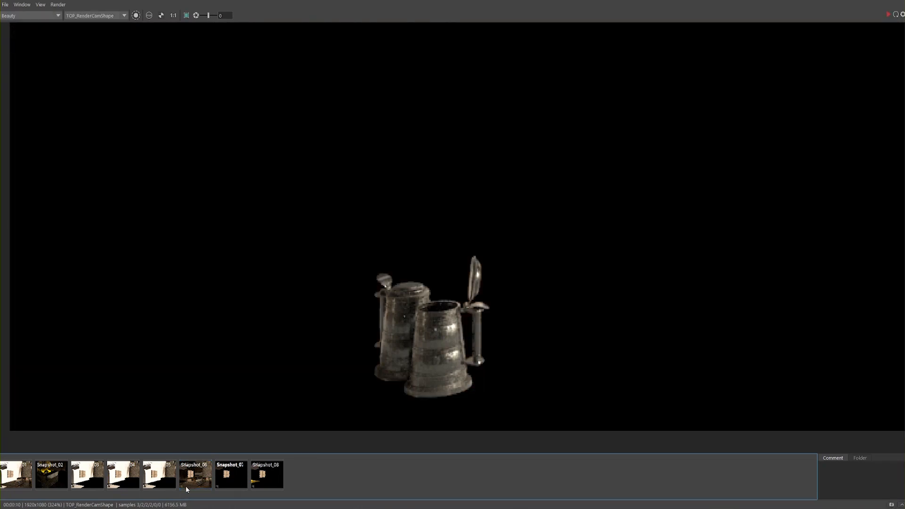
pyautogui.click(205, 471)
pyautogui.click(204, 472)
pyautogui.click(206, 473)
pyautogui.click(206, 473)
pyautogui.click(206, 474)
pyautogui.click(206, 473)
pyautogui.click(206, 473)
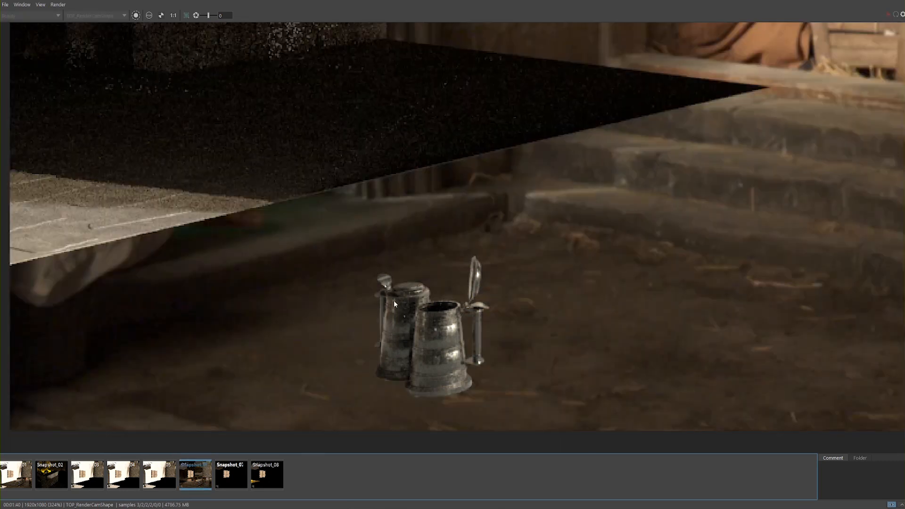
# Step: Examine the tankards' shading and reflections at closer range in snapshot 06 and the current render, and return to the wider image
pyautogui.moveTo(348, 334); pyautogui.dragTo(249, 387, button='middle')
pyautogui.scroll(-3, 249, 387)
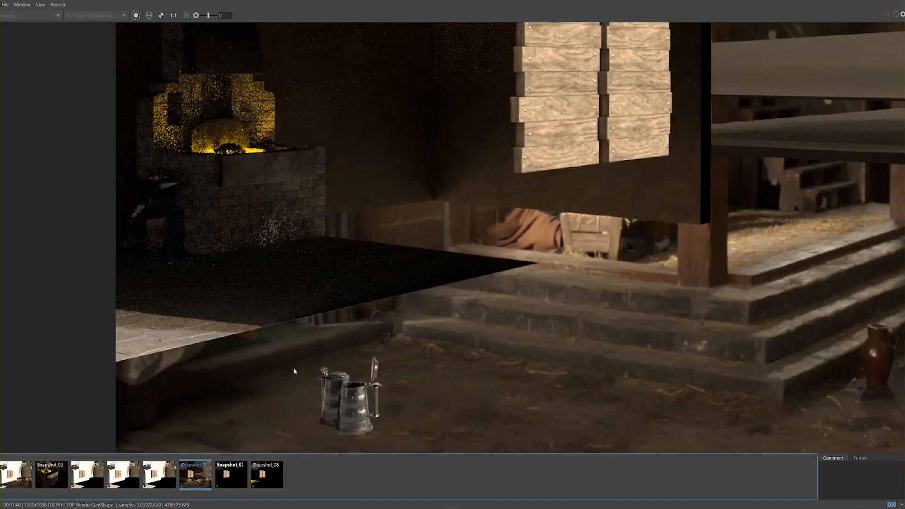
pyautogui.scroll(5, 263, 415)
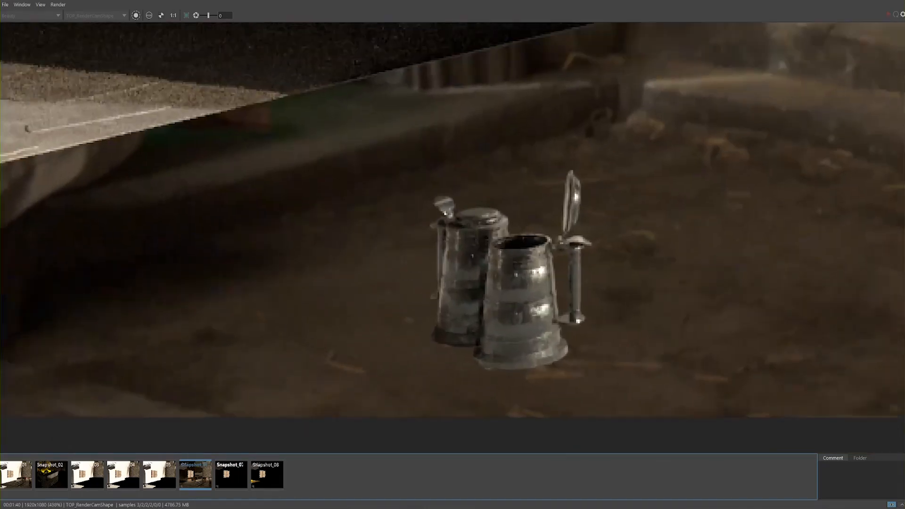
pyautogui.scroll(1, 461, 248)
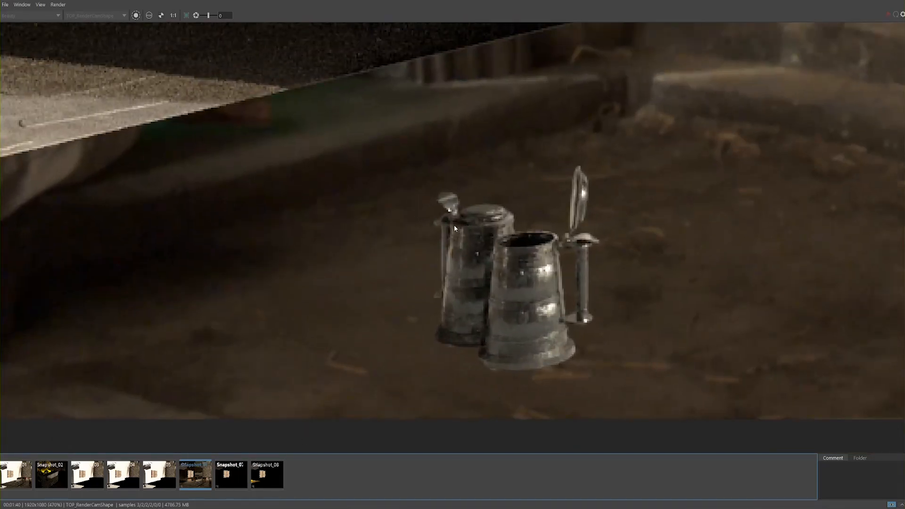
pyautogui.click(193, 485)
pyautogui.click(190, 485)
pyautogui.click(191, 485)
pyautogui.click(189, 485)
pyautogui.click(190, 486)
pyautogui.click(191, 484)
pyautogui.click(190, 485)
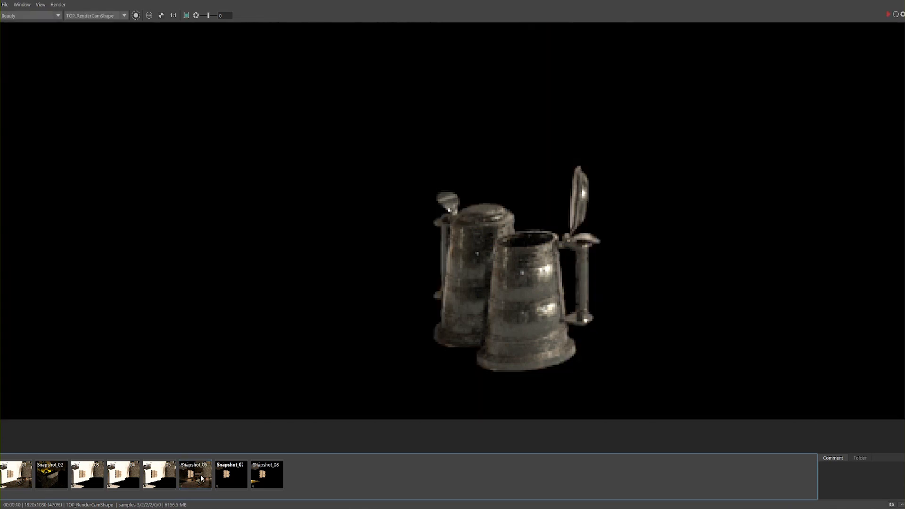
pyautogui.scroll(-5, 312, 323)
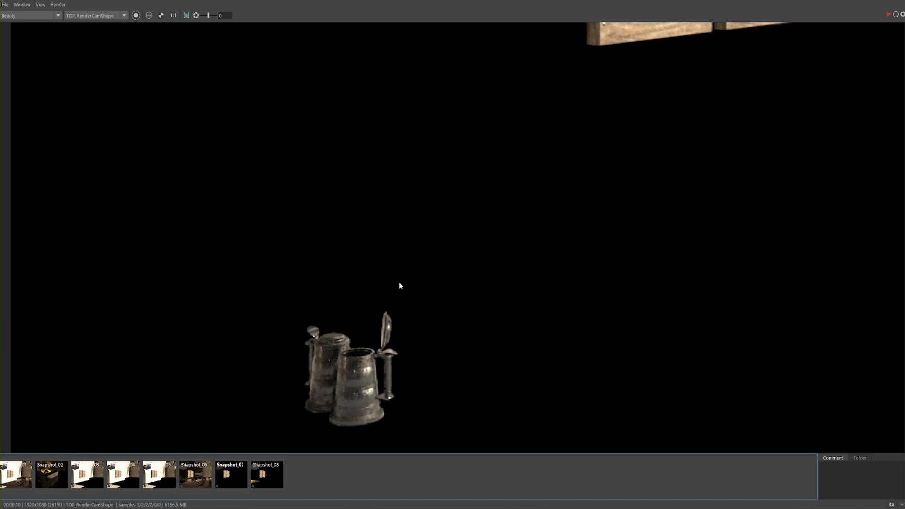
pyautogui.scroll(-3, 349, 345)
pyautogui.moveTo(492, 191); pyautogui.dragTo(398, 291, button='middle')
pyautogui.moveTo(399, 201); pyautogui.dragTo(323, 289, button='middle')
pyautogui.scroll(-4, 337, 287)
pyautogui.moveTo(360, 263); pyautogui.dragTo(266, 311, button='middle')
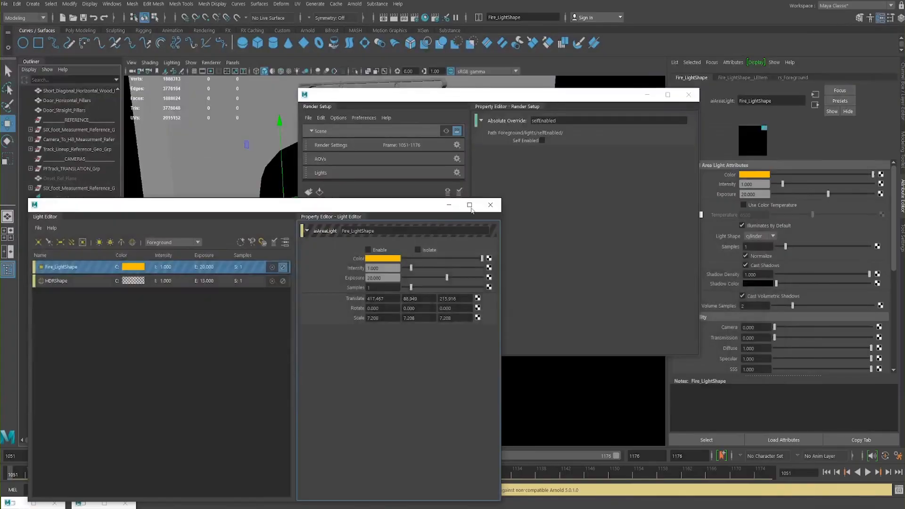
# Step: Minimise the Light Editor and Render Setup windows and inspect the Foreground layer's geometry from above
pyautogui.click(448, 204)
pyautogui.click(647, 94)
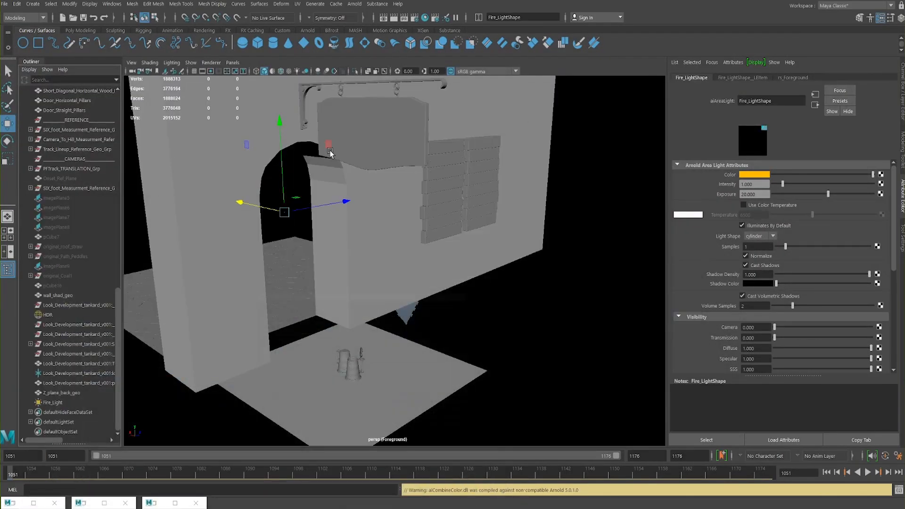
pyautogui.keyDown('alt'); pyautogui.moveTo(278, 241); pyautogui.dragTo(360, 221, button='middle'); pyautogui.keyUp('alt')
pyautogui.keyDown('alt'); pyautogui.moveTo(359, 222); pyautogui.dragTo(186, 213, button='right'); pyautogui.keyUp('alt')
pyautogui.moveTo(312, 164); pyautogui.dragTo(288, 190)
pyautogui.keyDown('alt'); pyautogui.moveTo(289, 190); pyautogui.dragTo(204, 198); pyautogui.keyUp('alt')
pyautogui.keyDown('alt'); pyautogui.moveTo(204, 193); pyautogui.dragTo(320, 168); pyautogui.keyUp('alt')
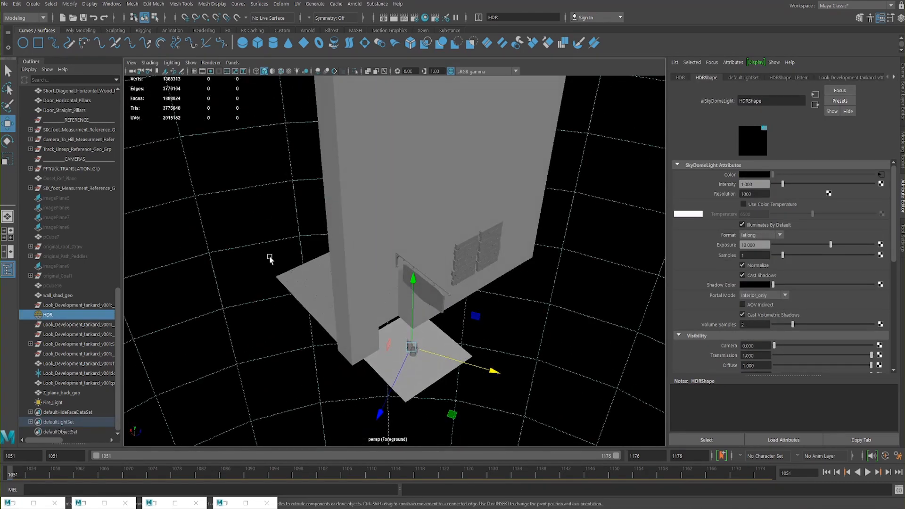
# Step: Restore Render Setup, make the master Scene layer visible, and select wall_shad_geo to inspect it beside the building
pyautogui.click(230, 503)
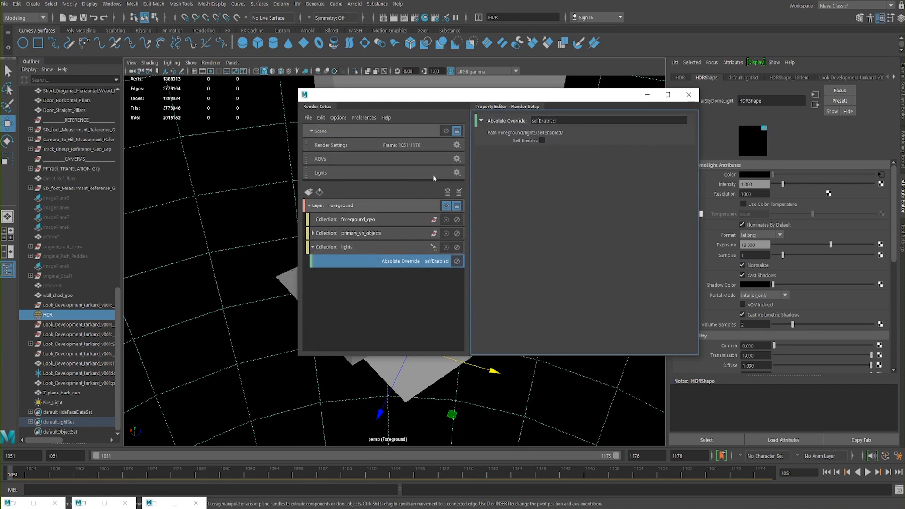
pyautogui.click(447, 129)
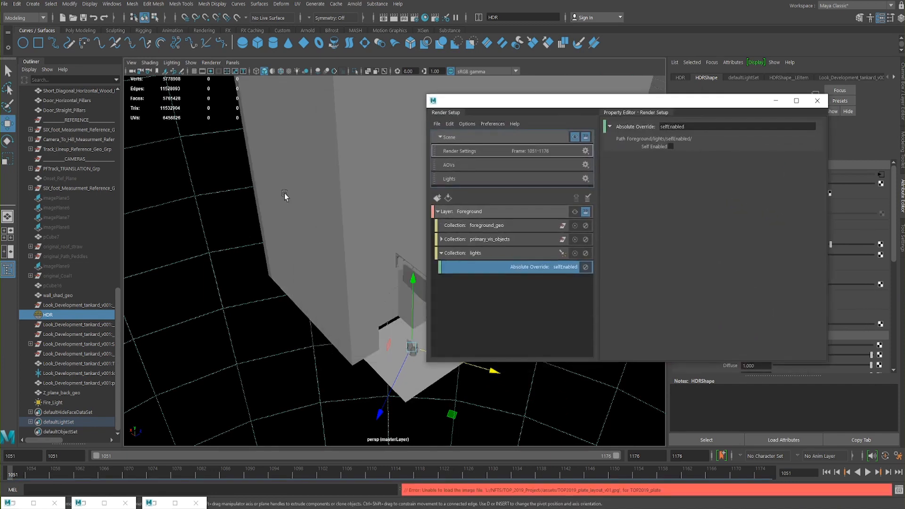
pyautogui.click(310, 215)
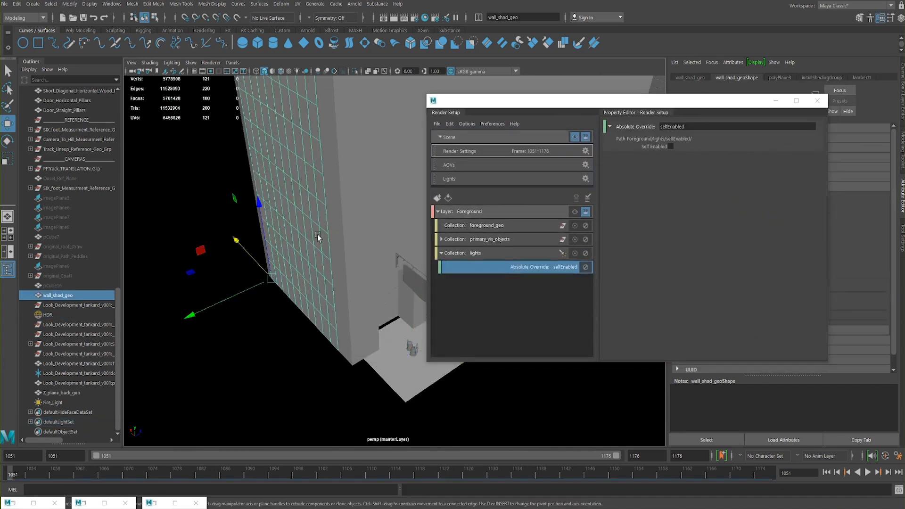
pyautogui.keyDown('alt'); pyautogui.moveTo(409, 276); pyautogui.dragTo(392, 212, button='middle'); pyautogui.keyUp('alt')
pyautogui.keyDown('alt'); pyautogui.moveTo(400, 236); pyautogui.dragTo(511, 363, button='right'); pyautogui.keyUp('alt')
pyautogui.keyDown('alt'); pyautogui.moveTo(393, 302); pyautogui.dragTo(370, 212, button='middle'); pyautogui.keyUp('alt')
pyautogui.keyDown('alt'); pyautogui.moveTo(363, 269); pyautogui.dragTo(302, 273); pyautogui.keyUp('alt')
pyautogui.moveTo(290, 183)
pyautogui.keyDown('alt'); pyautogui.mouseDown()
pyautogui.moveTo(279, 228)
pyautogui.moveTo(268, 191)
pyautogui.moveTo(292, 193)
pyautogui.mouseUp(); pyautogui.keyUp('alt')
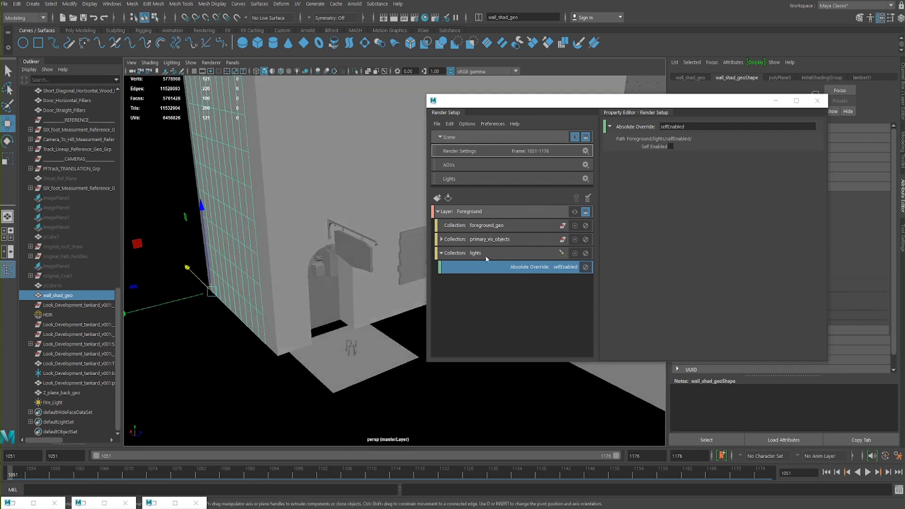
# Step: Collapse the Foreground layer and create a render layer named Blacksmith_Room containing a new collection
pyautogui.click(438, 212)
pyautogui.moveTo(675, 100); pyautogui.dragTo(697, 143)
pyautogui.keyDown('alt'); pyautogui.moveTo(391, 160); pyautogui.dragTo(370, 158); pyautogui.keyUp('alt')
pyautogui.moveTo(520, 146); pyautogui.dragTo(545, 113)
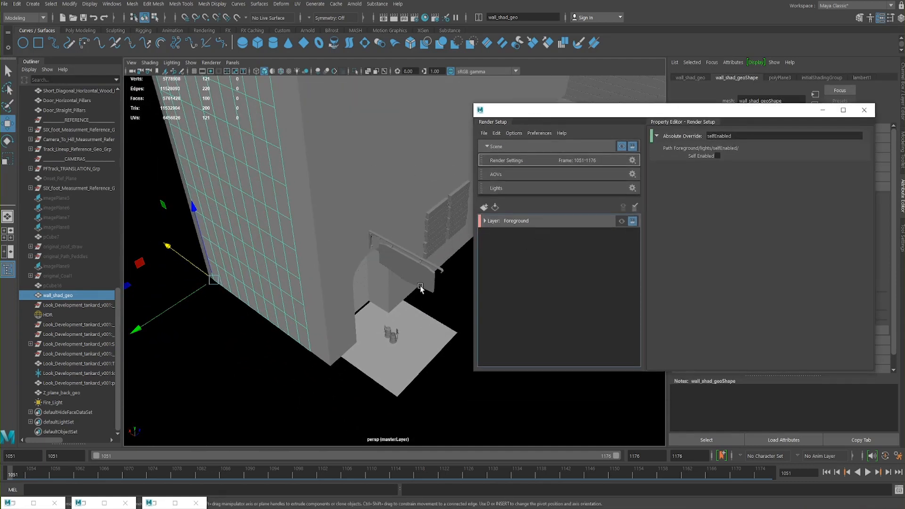
pyautogui.click(484, 208)
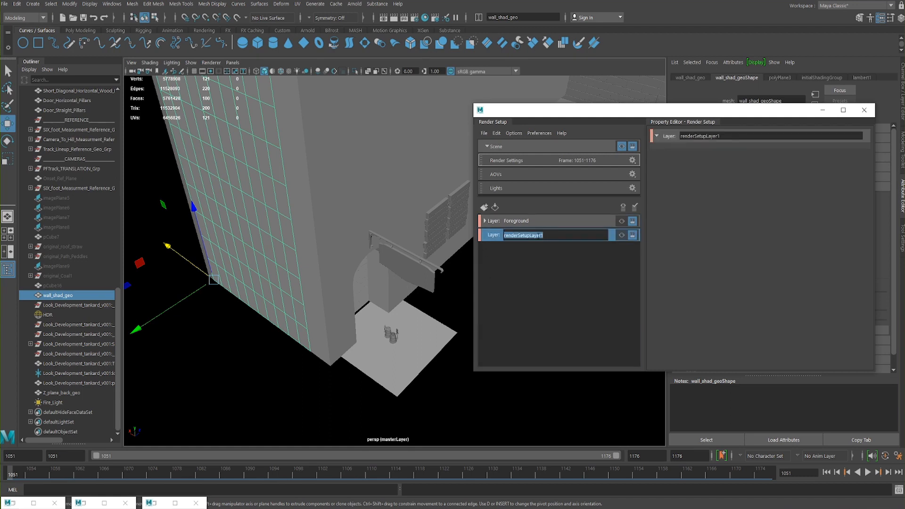
pyautogui.write('Blacksmith_Room')
pyautogui.press('Return')
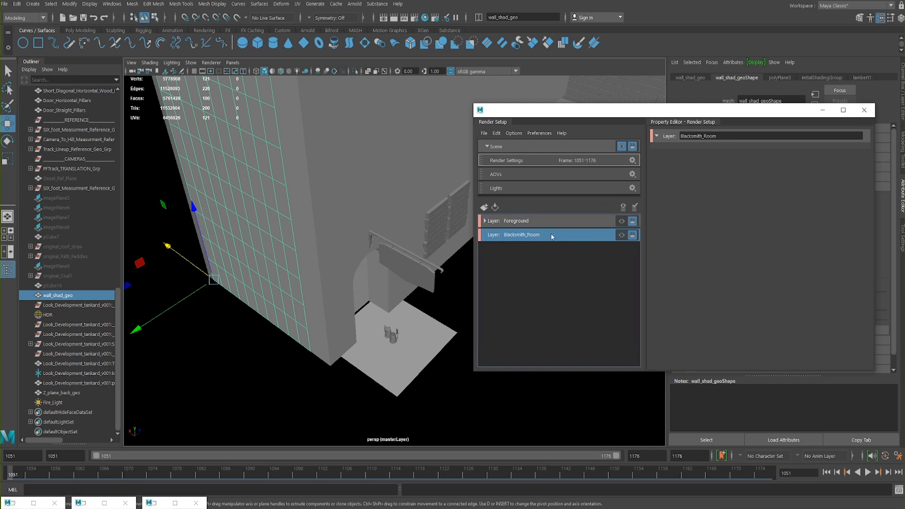
pyautogui.rightClick(552, 236)
pyautogui.click(560, 242)
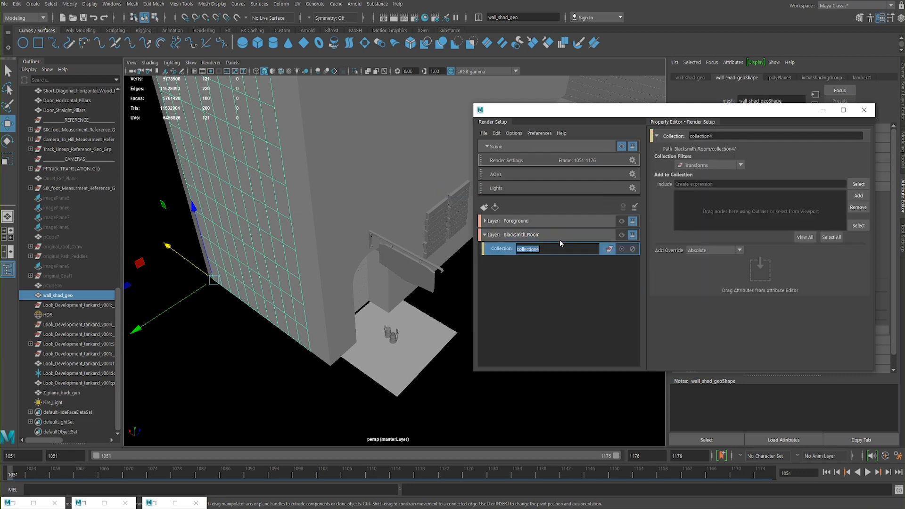
# Step: Identify the stone tile floor and the furnace bricks inside the archway by selecting them in the viewport
pyautogui.keyDown('alt'); pyautogui.moveTo(325, 249); pyautogui.dragTo(381, 239, button='middle'); pyautogui.keyUp('alt')
pyautogui.keyDown('alt'); pyautogui.moveTo(424, 302); pyautogui.dragTo(360, 226); pyautogui.keyUp('alt')
pyautogui.keyDown('alt'); pyautogui.moveTo(359, 226); pyautogui.dragTo(658, 351, button='right'); pyautogui.keyUp('alt')
pyautogui.keyDown('alt'); pyautogui.moveTo(331, 274); pyautogui.dragTo(373, 277); pyautogui.keyUp('alt')
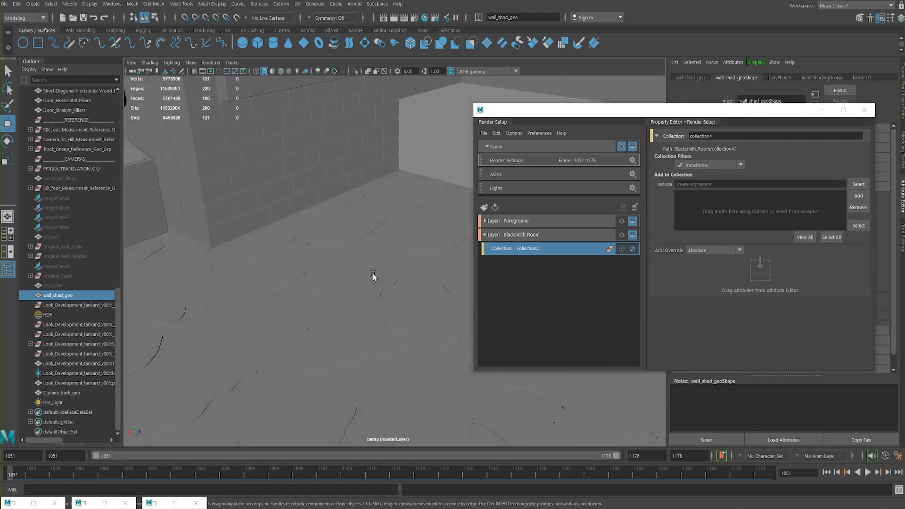
pyautogui.press('f')
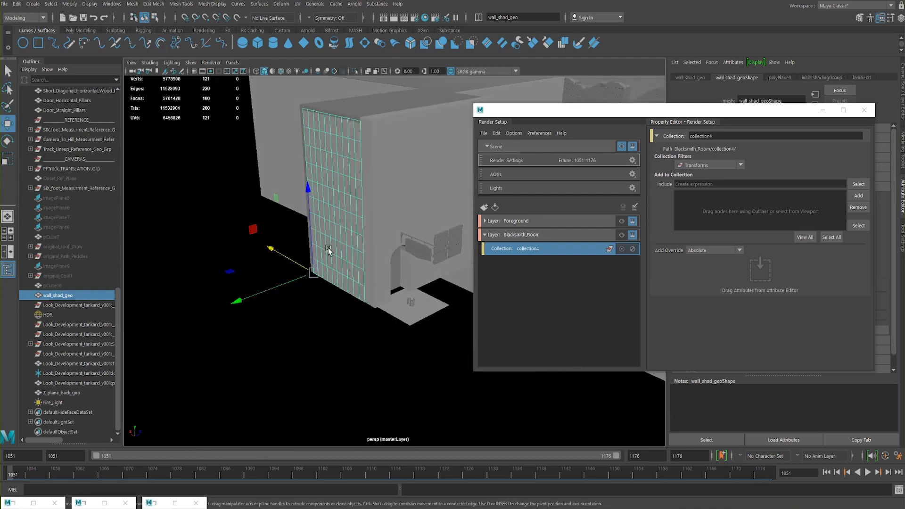
pyautogui.keyDown('alt'); pyautogui.moveTo(236, 251); pyautogui.dragTo(593, 387, button='right'); pyautogui.keyUp('alt')
pyautogui.moveTo(554, 109); pyautogui.dragTo(637, 148)
pyautogui.keyDown('alt'); pyautogui.moveTo(538, 169); pyautogui.dragTo(334, 281); pyautogui.keyUp('alt')
pyautogui.click(333, 286)
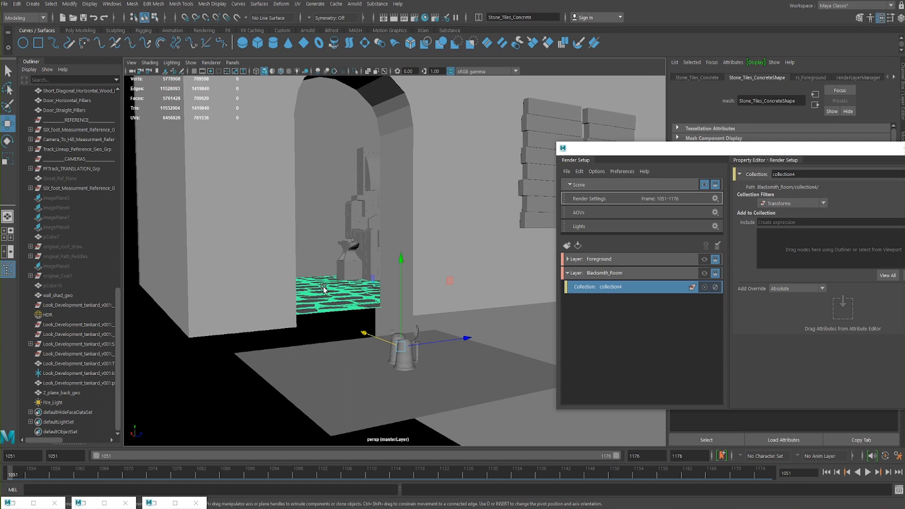
pyautogui.press('Up')
pyautogui.click(363, 245)
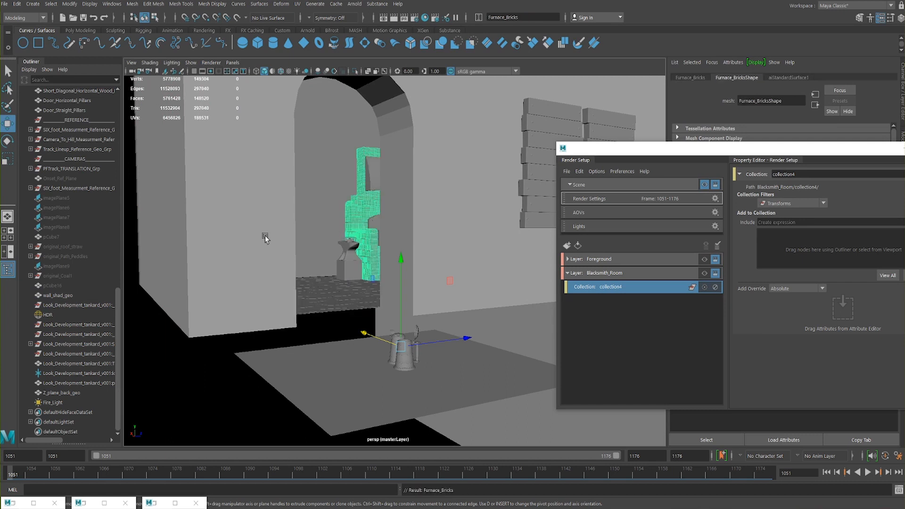
# Step: Locate the furnace bricks in the scene hierarchy, frame the furnace, and check the wall behind it
pyautogui.scroll(15, 105, 323)
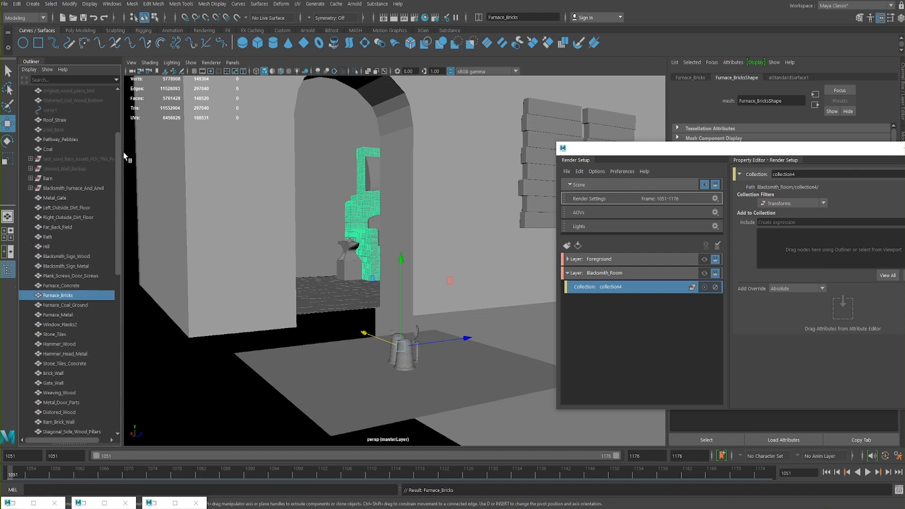
pyautogui.scroll(2, 333, 224)
pyautogui.keyDown('alt'); pyautogui.moveTo(333, 224); pyautogui.dragTo(270, 245); pyautogui.keyUp('alt')
pyautogui.scroll(4, 351, 212)
pyautogui.scroll(-4, 264, 231)
pyautogui.keyDown('alt'); pyautogui.moveTo(271, 245); pyautogui.dragTo(459, 243, button='right'); pyautogui.keyUp('alt')
pyautogui.press('f')
pyautogui.keyDown('alt'); pyautogui.moveTo(440, 269); pyautogui.dragTo(431, 184); pyautogui.keyUp('alt')
pyautogui.keyDown('alt'); pyautogui.moveTo(431, 184); pyautogui.dragTo(273, 208, button='right'); pyautogui.keyUp('alt')
pyautogui.keyDown('alt'); pyautogui.moveTo(273, 207); pyautogui.dragTo(305, 190); pyautogui.keyUp('alt')
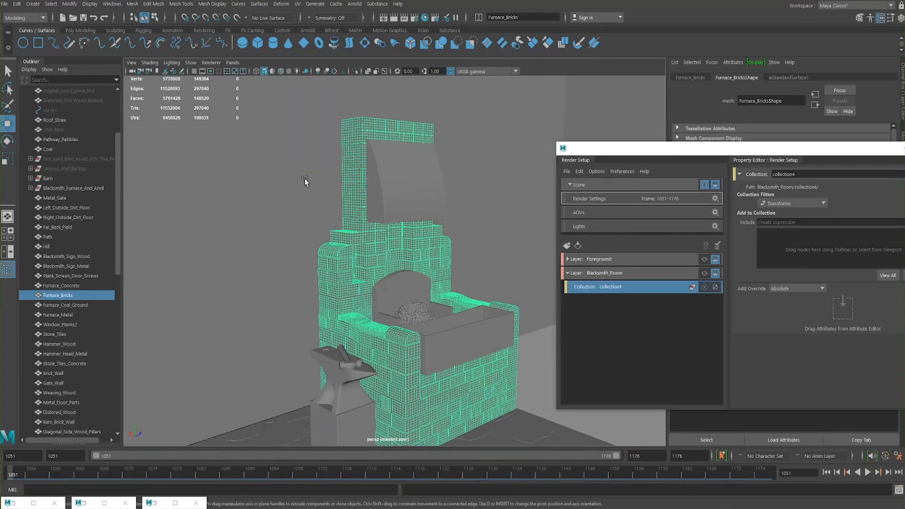
pyautogui.click(306, 180)
pyautogui.click(298, 177)
# Step: Select the furnace parts and coal together with the anvil, its wood stand and the hammer head
pyautogui.keyDown('alt'); pyautogui.moveTo(271, 204); pyautogui.dragTo(237, 234); pyautogui.keyUp('alt')
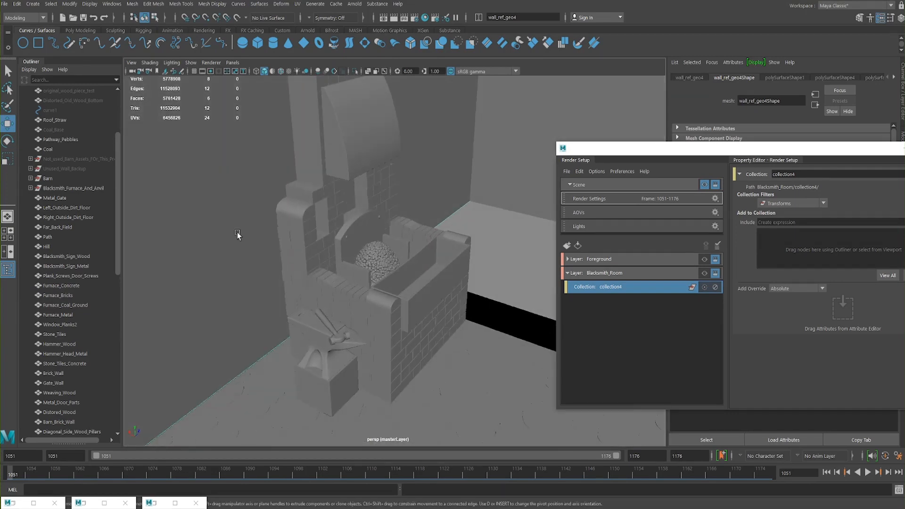
pyautogui.keyDown('alt'); pyautogui.moveTo(237, 234); pyautogui.dragTo(224, 224, button='right'); pyautogui.keyUp('alt')
pyautogui.keyDown('alt'); pyautogui.moveTo(224, 223); pyautogui.dragTo(273, 231); pyautogui.keyUp('alt')
pyautogui.keyDown('alt'); pyautogui.moveTo(273, 230); pyautogui.dragTo(636, 378, button='right'); pyautogui.keyUp('alt')
pyautogui.keyDown('alt'); pyautogui.moveTo(358, 212); pyautogui.dragTo(620, 384, button='right'); pyautogui.keyUp('alt')
pyautogui.keyDown('alt'); pyautogui.moveTo(414, 188); pyautogui.dragTo(412, 272); pyautogui.keyUp('alt')
pyautogui.click(347, 269)
pyautogui.keyDown('shift'); pyautogui.moveTo(386, 231); pyautogui.dragTo(370, 247); pyautogui.keyUp('shift')
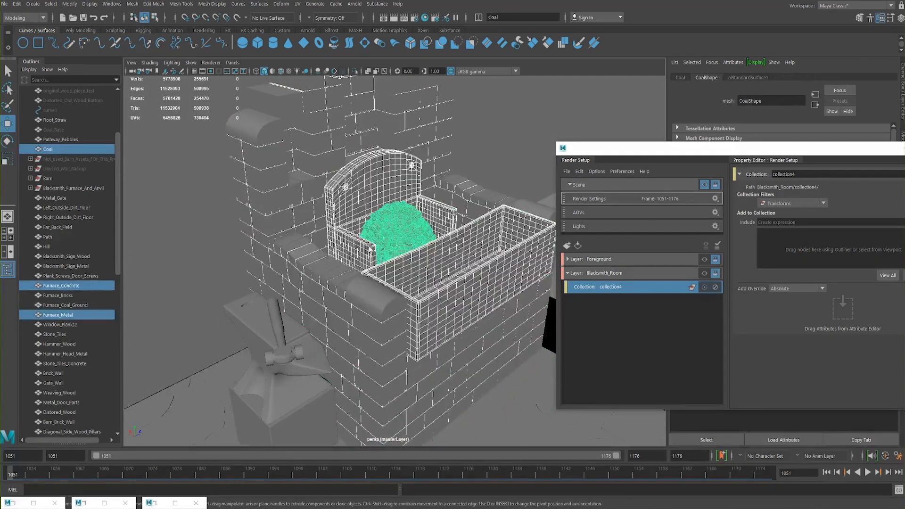
pyautogui.keyDown('ctrl'); pyautogui.keyDown('shift'); pyautogui.moveTo(276, 229); pyautogui.dragTo(255, 263); pyautogui.keyUp('shift'); pyautogui.keyUp('ctrl')
pyautogui.keyDown('alt'); pyautogui.moveTo(352, 229); pyautogui.dragTo(289, 317, button='right'); pyautogui.keyUp('alt')
pyautogui.keyDown('ctrl'); pyautogui.keyDown('shift'); pyautogui.moveTo(318, 322); pyautogui.dragTo(288, 364); pyautogui.keyUp('shift'); pyautogui.keyUp('ctrl')
# Step: Add the selected furnace, coal, anvil, hammer head, stone tile and wall geometry to the Blacksmith_Room layer's collection
pyautogui.keyDown('alt'); pyautogui.moveTo(329, 252); pyautogui.dragTo(358, 245); pyautogui.keyUp('alt')
pyautogui.keyDown('alt'); pyautogui.moveTo(358, 245); pyautogui.dragTo(479, 323, button='right'); pyautogui.keyUp('alt')
pyautogui.keyDown('alt'); pyautogui.moveTo(479, 323); pyautogui.dragTo(424, 298); pyautogui.keyUp('alt')
pyautogui.keyDown('alt'); pyautogui.moveTo(424, 299); pyautogui.dragTo(95, 230, button='right'); pyautogui.keyUp('alt')
pyautogui.moveTo(353, 269)
pyautogui.keyDown('alt'); pyautogui.mouseDown()
pyautogui.moveTo(329, 247)
pyautogui.moveTo(321, 198)
pyautogui.moveTo(322, 240)
pyautogui.moveTo(309, 194)
pyautogui.moveTo(340, 264)
pyautogui.mouseUp(); pyautogui.keyUp('alt')
pyautogui.keyDown('alt'); pyautogui.moveTo(340, 264); pyautogui.dragTo(358, 254, button='right'); pyautogui.keyUp('alt')
pyautogui.keyDown('alt'); pyautogui.moveTo(358, 255); pyautogui.dragTo(377, 250); pyautogui.keyUp('alt')
pyautogui.keyDown('alt'); pyautogui.moveTo(377, 250); pyautogui.dragTo(454, 232, button='right'); pyautogui.keyUp('alt')
pyautogui.keyDown('alt'); pyautogui.moveTo(455, 232); pyautogui.dragTo(503, 275); pyautogui.keyUp('alt')
pyautogui.keyDown('alt'); pyautogui.moveTo(503, 274); pyautogui.dragTo(375, 250, button='right'); pyautogui.keyUp('alt')
pyautogui.rightClick(640, 290)
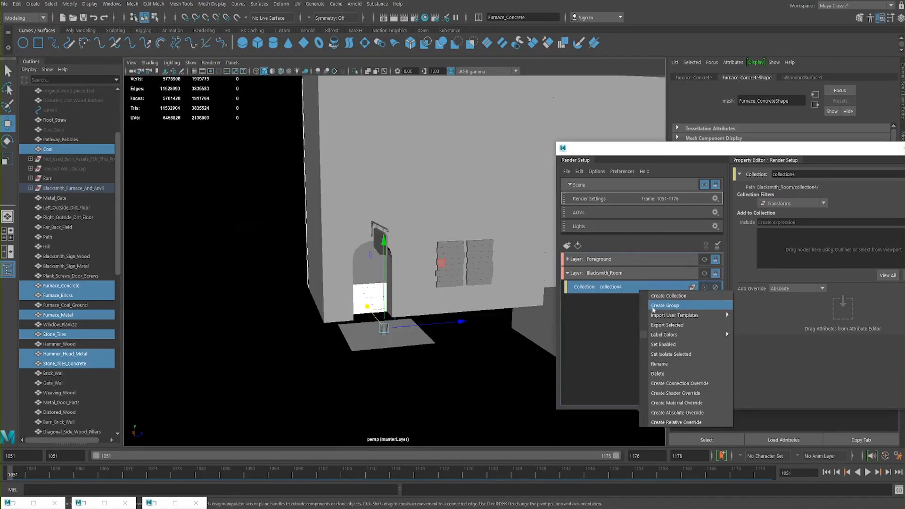
pyautogui.click(629, 147)
pyautogui.moveTo(613, 151); pyautogui.dragTo(439, 163)
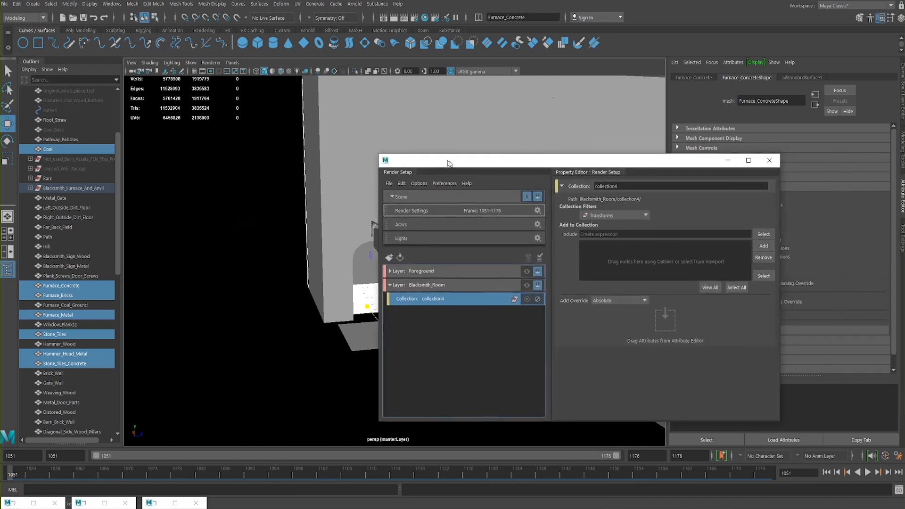
pyautogui.click(768, 247)
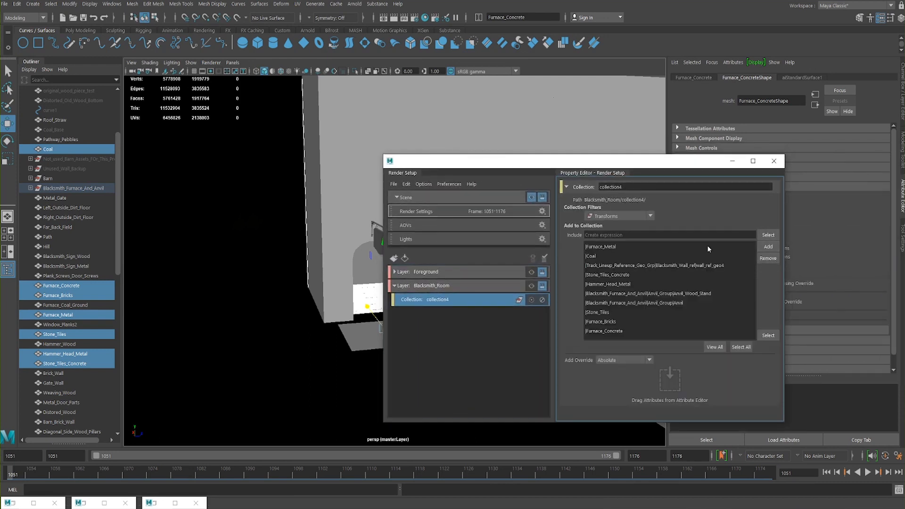
# Step: Rename the Blacksmith_Room layer's collection as render_visible
pyautogui.doubleClick(415, 298)
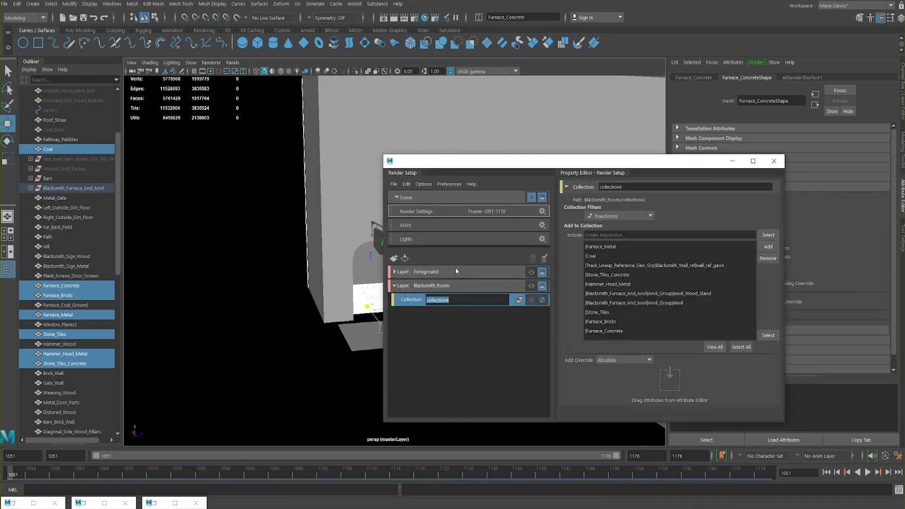
pyautogui.write('render_visible')
pyautogui.press('Return')
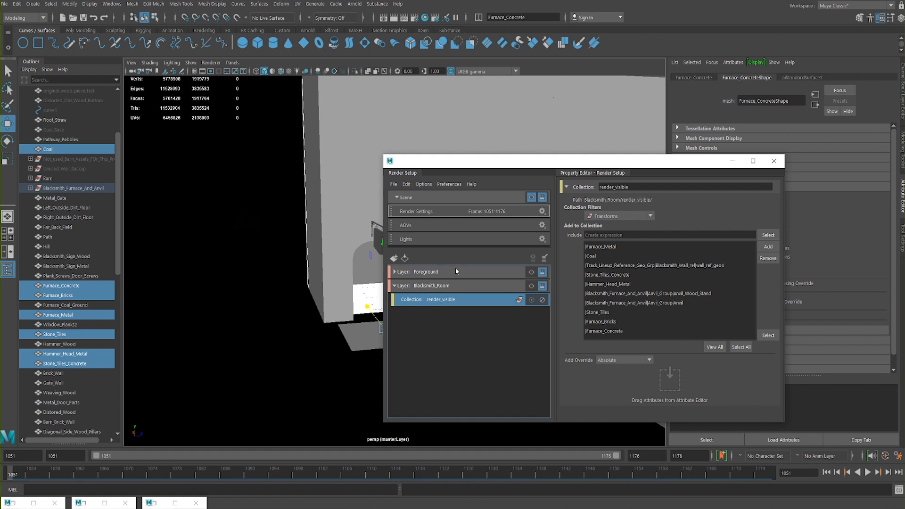
# Step: Inspect the Blacksmith_Room layer's furnace, wall and stone floor in the Arnold render
pyautogui.moveTo(529, 162); pyautogui.dragTo(607, 143)
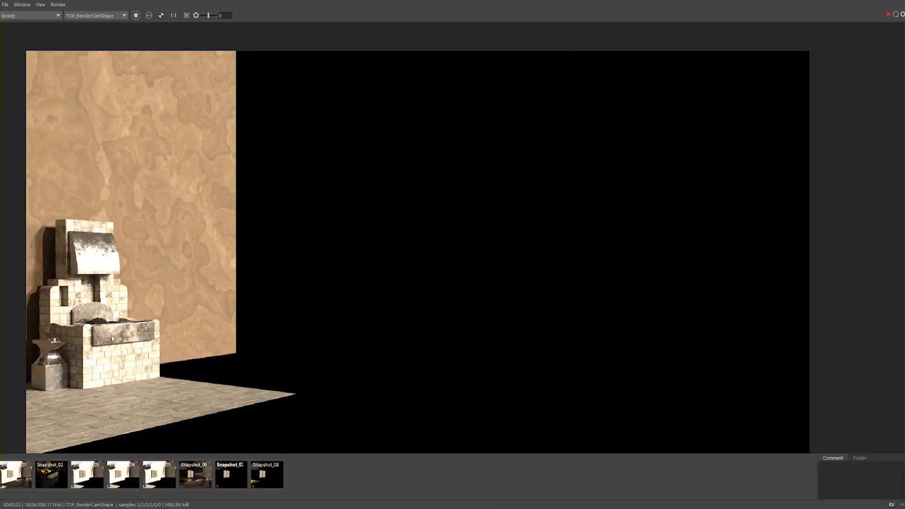
pyautogui.moveTo(163, 309)
pyautogui.mouseDown(button='middle')
pyautogui.moveTo(177, 306)
pyautogui.moveTo(162, 306)
pyautogui.mouseUp(button='middle')
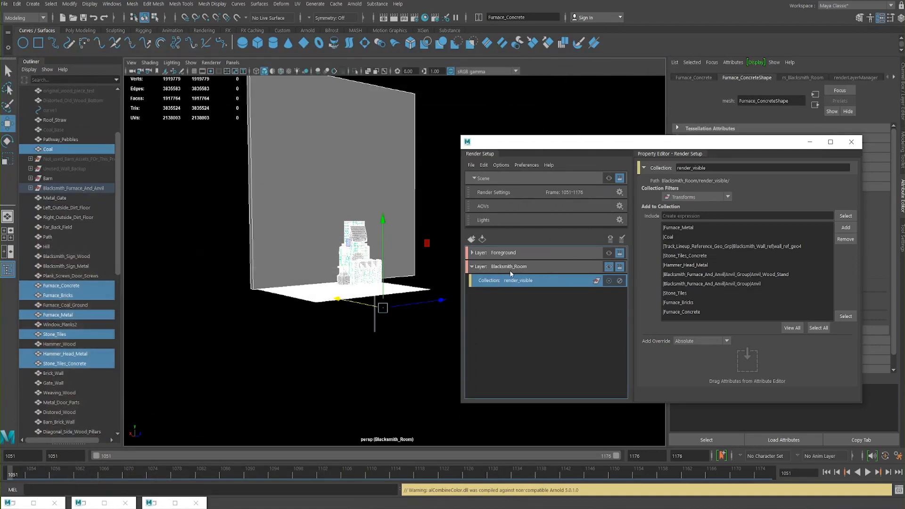
# Step: Create a second collection named primary_vis in the Blacksmith_Room layer
pyautogui.rightClick(516, 268)
pyautogui.click(538, 271)
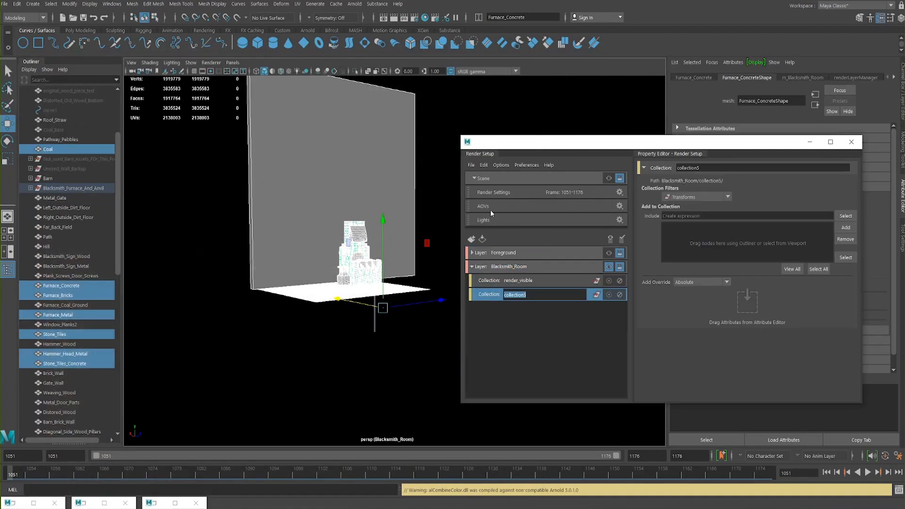
pyautogui.write('primary_vis')
pyautogui.press('Return')
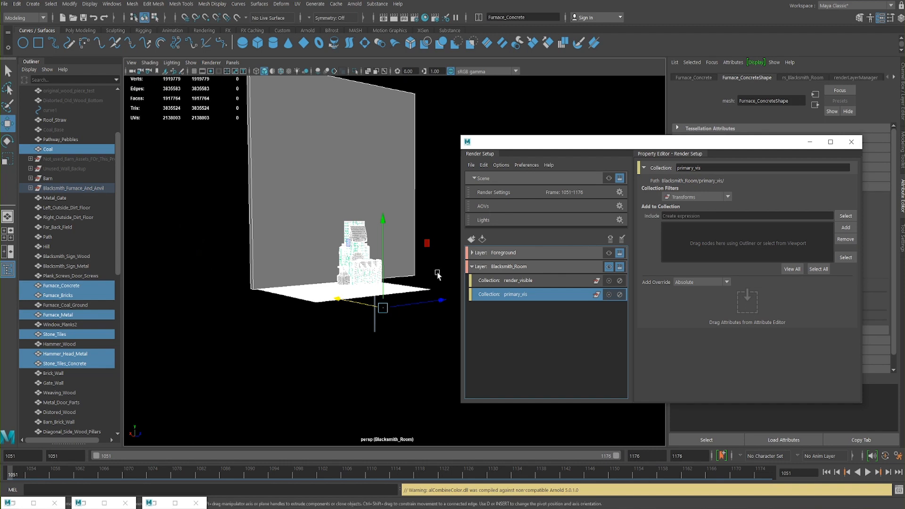
# Step: Make the full scene visible and select wall_shad_geo, wall_ref_geo5, wall_ref_geo6 and Main_wall_lighting around the blacksmith's room
pyautogui.click(609, 177)
pyautogui.keyDown('alt'); pyautogui.moveTo(360, 210); pyautogui.dragTo(321, 224); pyautogui.keyUp('alt')
pyautogui.click(279, 246)
pyautogui.keyDown('alt'); pyautogui.moveTo(279, 246); pyautogui.dragTo(304, 267); pyautogui.keyUp('alt')
pyautogui.click(354, 162)
pyautogui.click(383, 279)
pyautogui.click(325, 200)
pyautogui.keyDown('alt'); pyautogui.moveTo(336, 230); pyautogui.dragTo(277, 237); pyautogui.keyUp('alt')
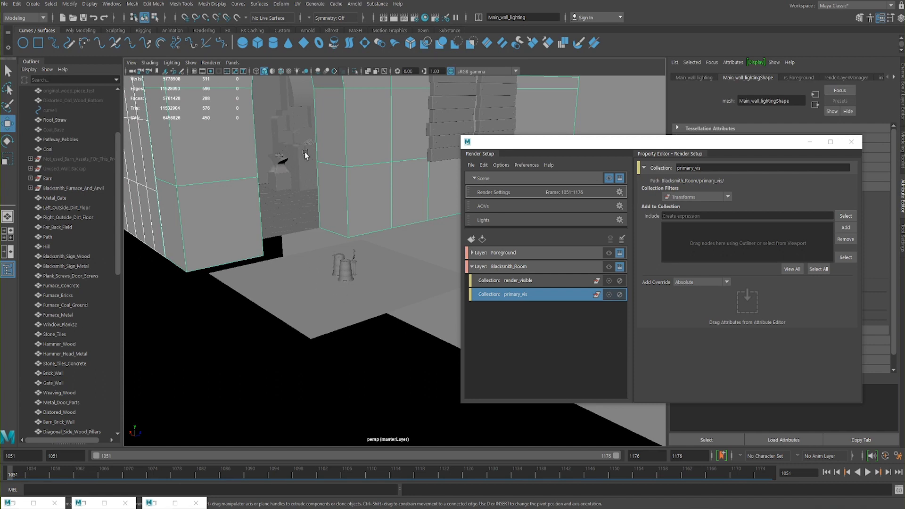
# Step: Check that the selected walls enclose the room, then add them to the primary_vis collection
pyautogui.keyDown('alt'); pyautogui.moveTo(281, 187); pyautogui.dragTo(286, 287); pyautogui.keyUp('alt')
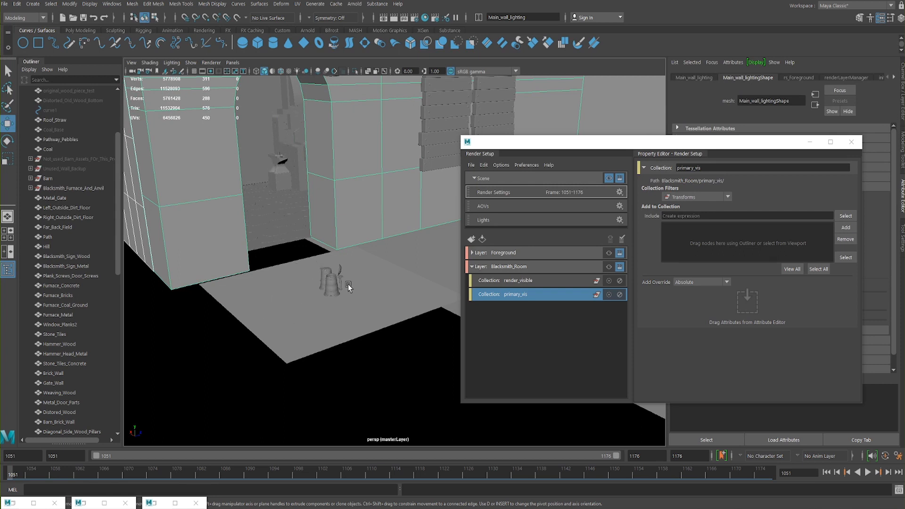
pyautogui.scroll(3, 336, 239)
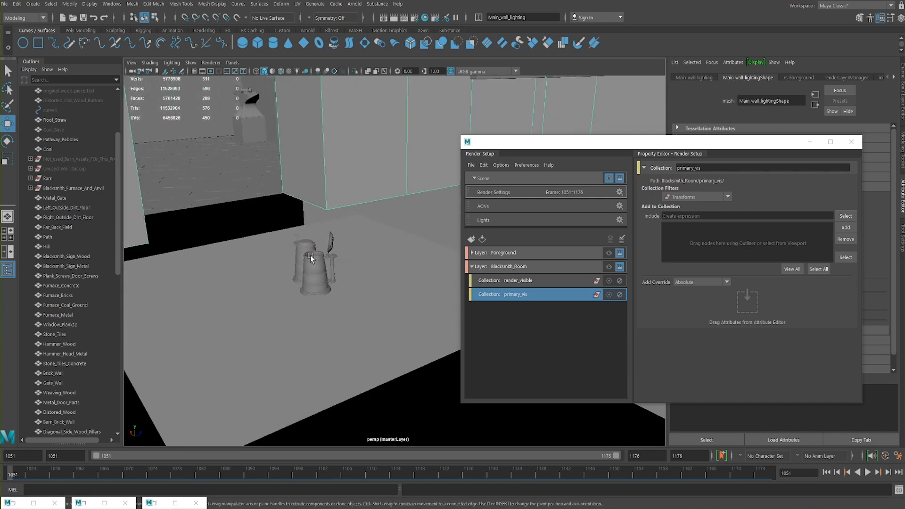
pyautogui.scroll(2, 360, 215)
pyautogui.keyDown('alt'); pyautogui.moveTo(360, 215); pyautogui.dragTo(368, 220, button='middle'); pyautogui.keyUp('alt')
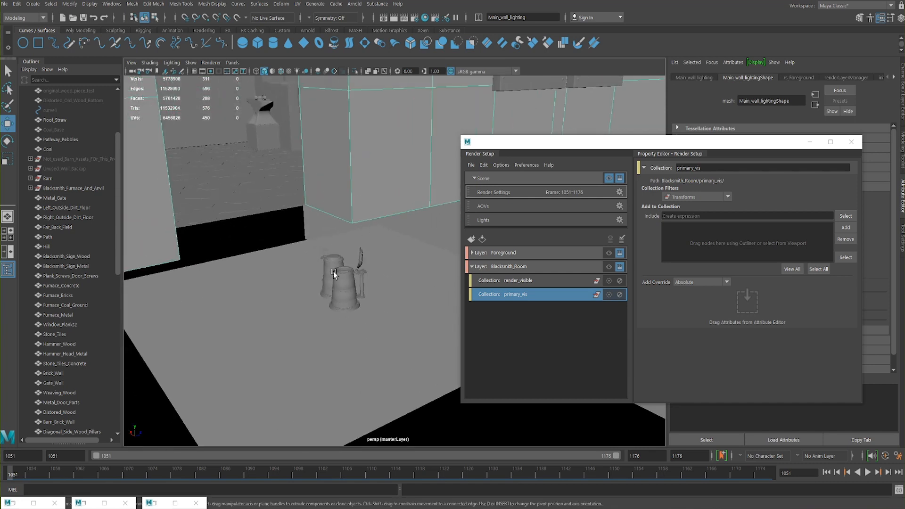
pyautogui.scroll(-5, 340, 274)
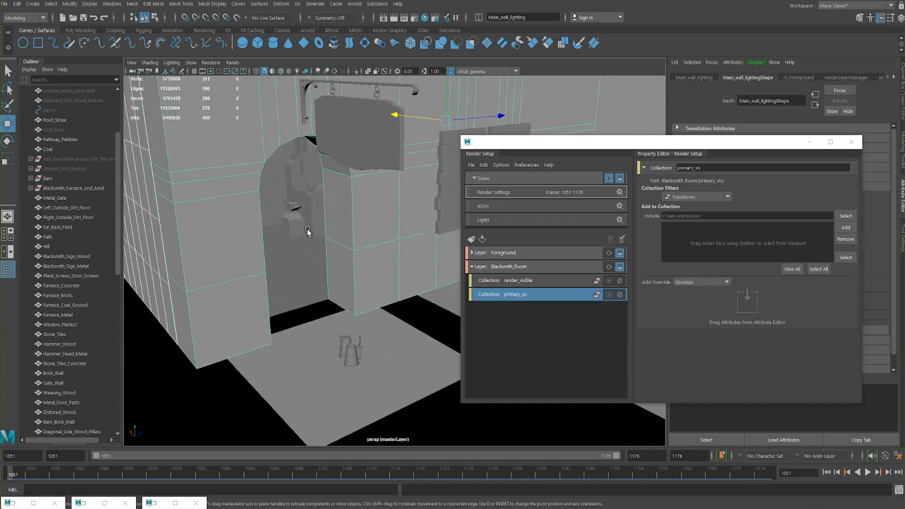
pyautogui.keyDown('alt'); pyautogui.moveTo(313, 186); pyautogui.dragTo(279, 222); pyautogui.keyUp('alt')
pyautogui.keyDown('alt'); pyautogui.moveTo(209, 202); pyautogui.dragTo(215, 183); pyautogui.keyUp('alt')
pyautogui.keyDown('alt'); pyautogui.moveTo(373, 230); pyautogui.dragTo(457, 277, button='right'); pyautogui.keyUp('alt')
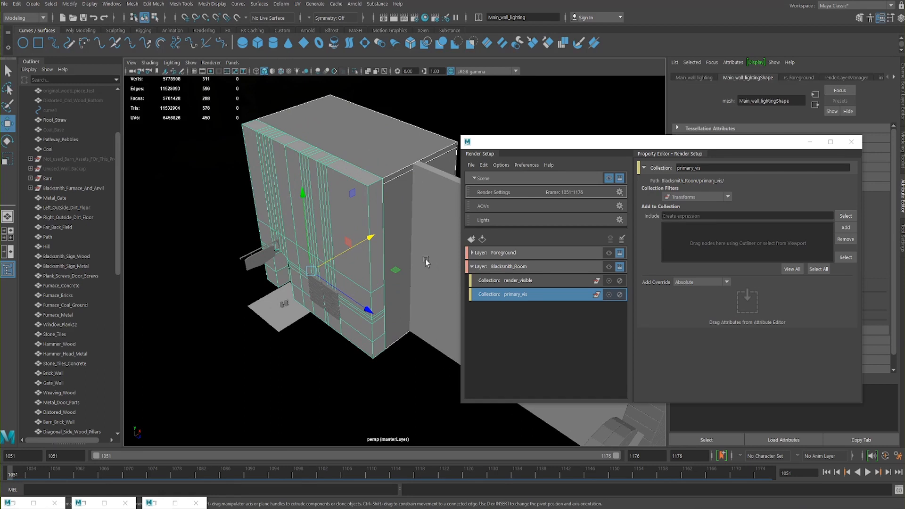
pyautogui.press('4')
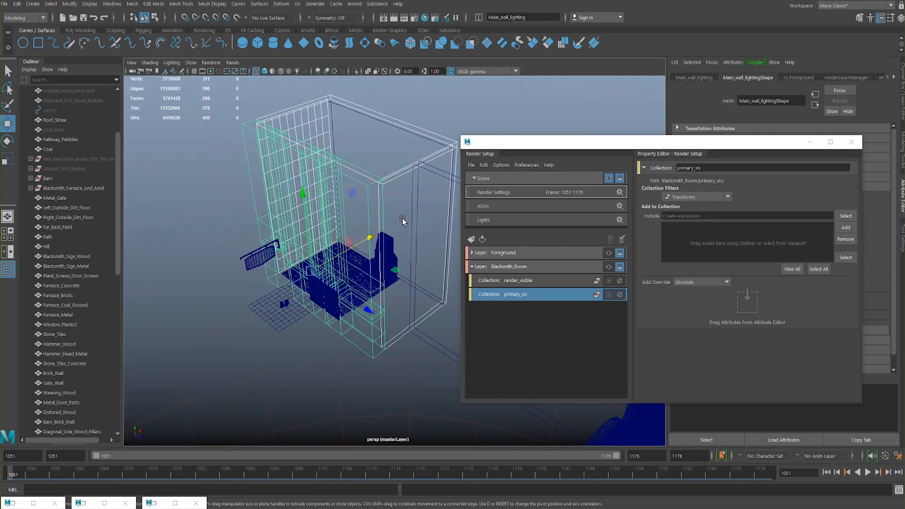
pyautogui.press('5')
pyautogui.keyDown('alt'); pyautogui.moveTo(281, 212); pyautogui.dragTo(415, 202); pyautogui.keyUp('alt')
pyautogui.click(842, 228)
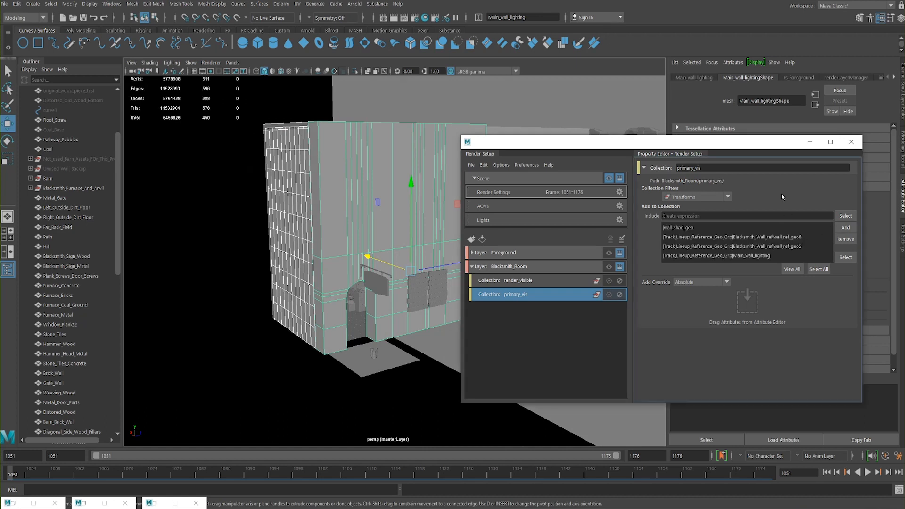
# Step: Add an absolute Primary Visibility override to the primary_vis collection from wall_ref_geo6's render stats and turn Primary Visibility off
pyautogui.moveTo(606, 147); pyautogui.dragTo(380, 190)
pyautogui.click(301, 152)
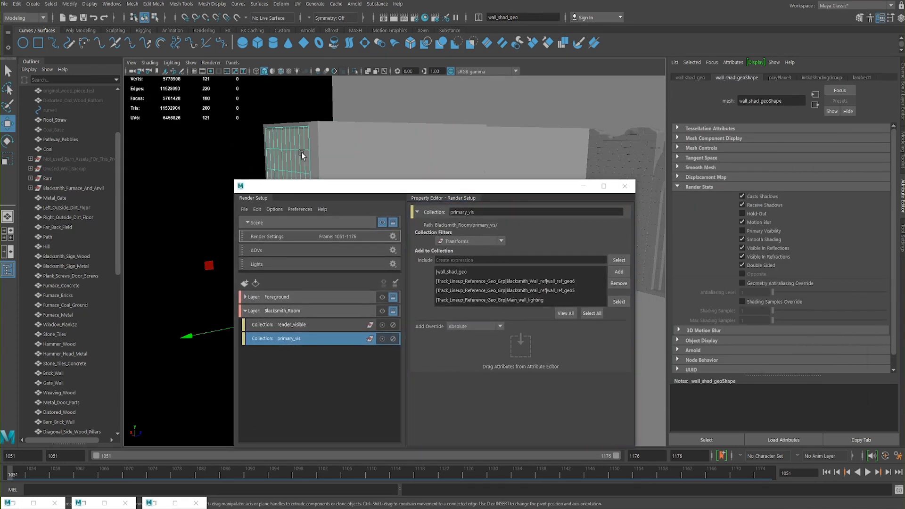
pyautogui.keyDown('alt'); pyautogui.moveTo(301, 152); pyautogui.dragTo(344, 151); pyautogui.keyUp('alt')
pyautogui.click(333, 154)
pyautogui.click(762, 232)
pyautogui.moveTo(570, 255); pyautogui.dragTo(522, 351, button='middle')
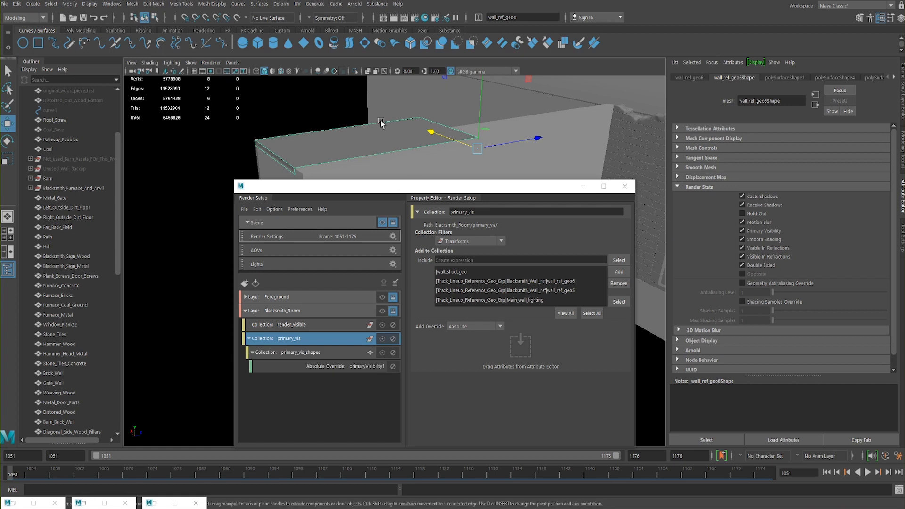
pyautogui.moveTo(398, 191); pyautogui.dragTo(333, 151)
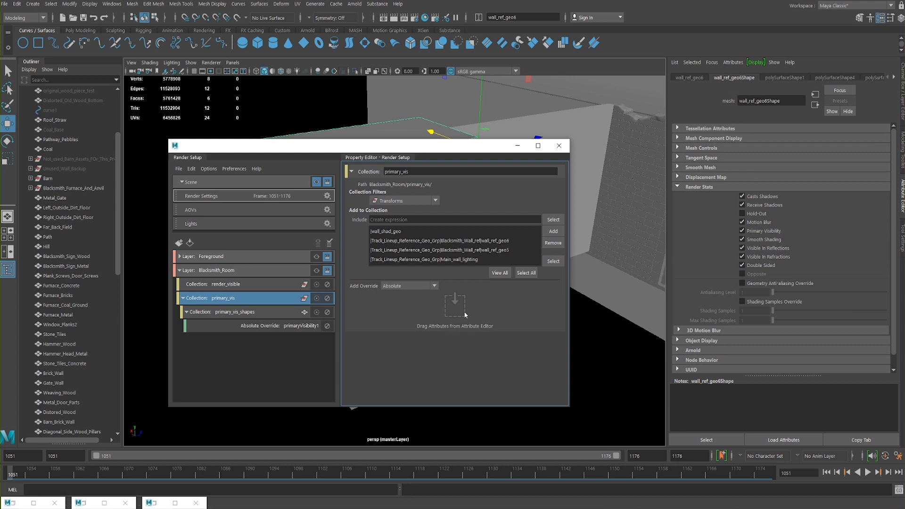
pyautogui.click(266, 326)
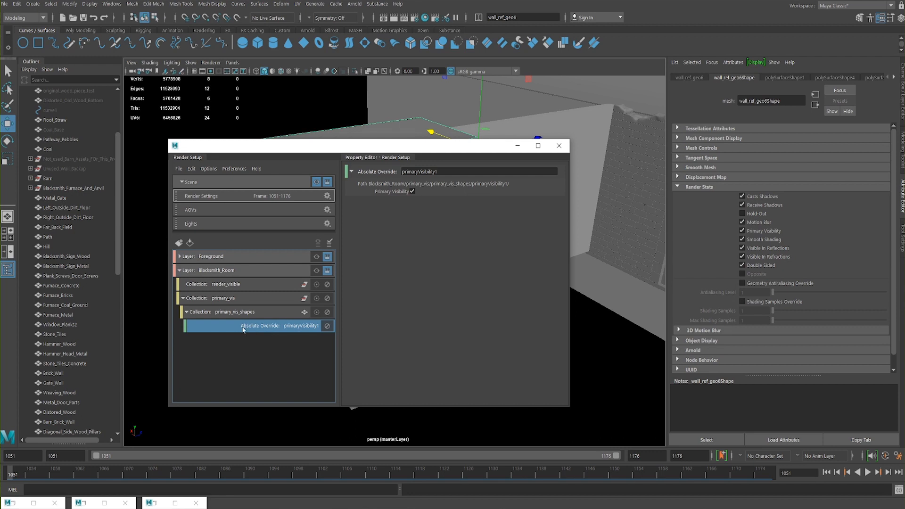
pyautogui.click(413, 192)
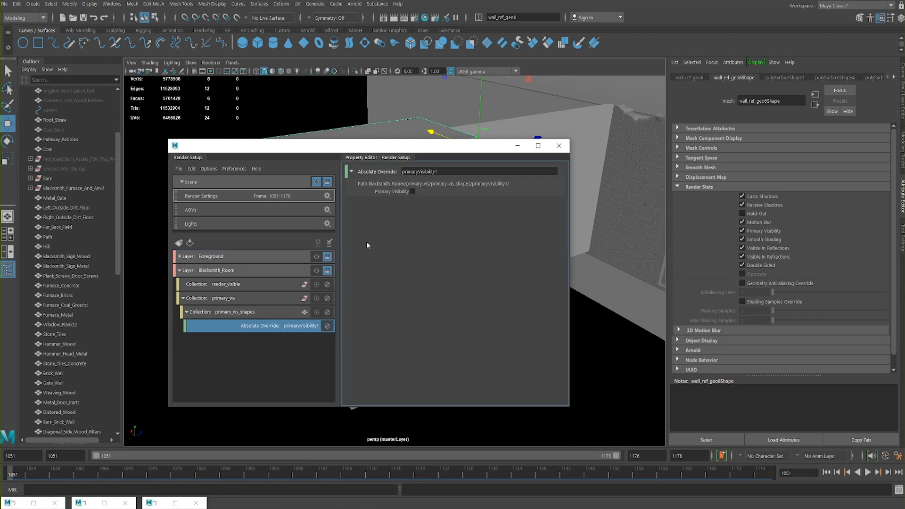
pyautogui.moveTo(380, 145); pyautogui.dragTo(483, 137)
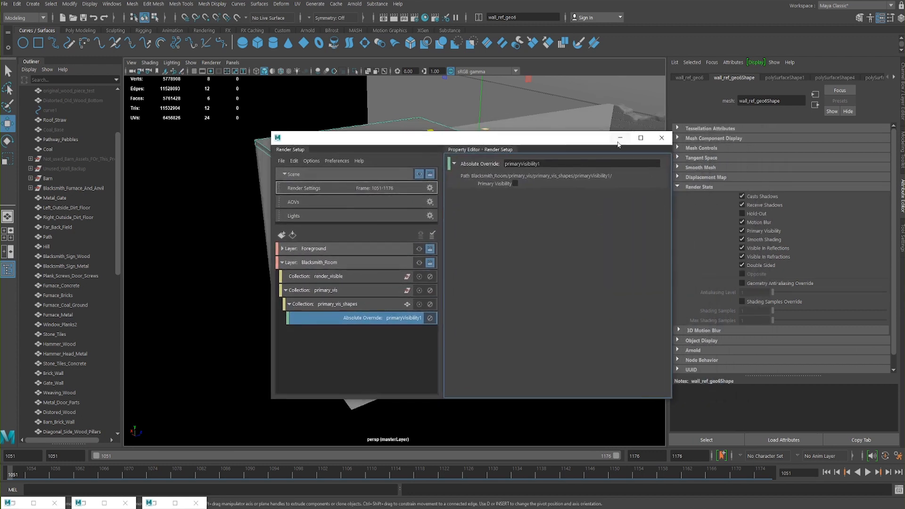
pyautogui.click(619, 138)
pyautogui.moveTo(354, 242)
pyautogui.keyDown('alt'); pyautogui.mouseDown()
pyautogui.moveTo(354, 216)
pyautogui.moveTo(363, 257)
pyautogui.mouseUp(); pyautogui.keyUp('alt')
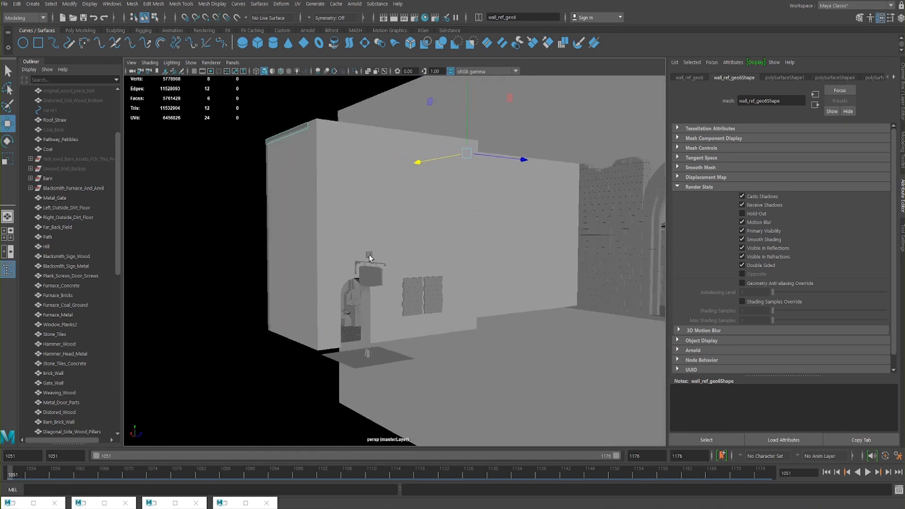
pyautogui.scroll(5, 427, 306)
pyautogui.scroll(-3, 427, 307)
pyautogui.click(181, 502)
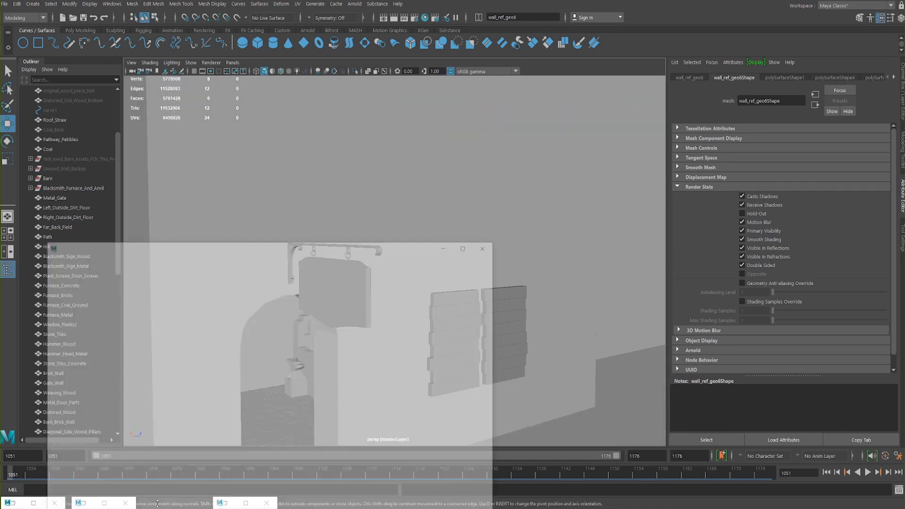
pyautogui.click(448, 206)
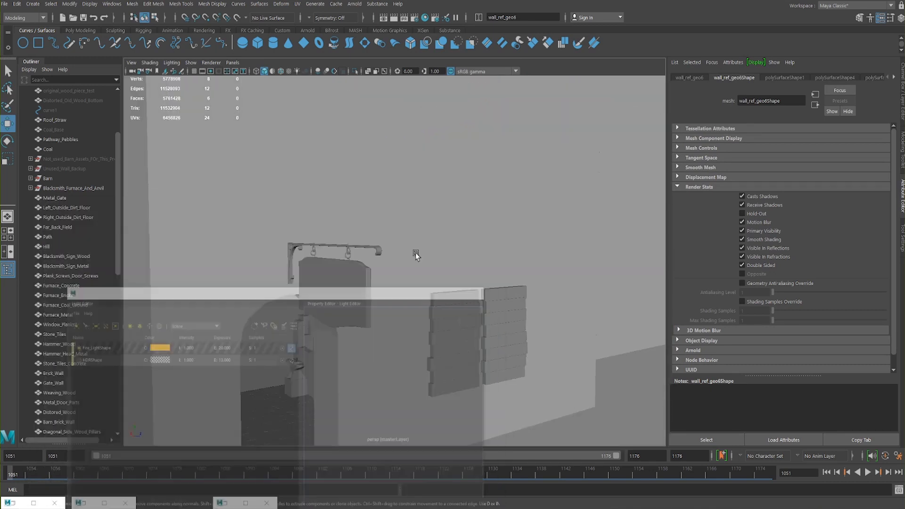
pyautogui.click(225, 502)
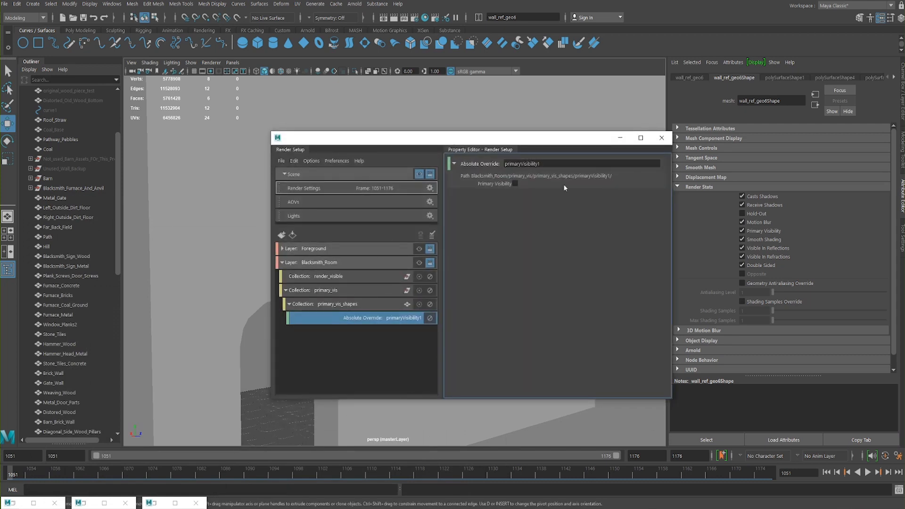
# Step: Make the Blacksmith_Room layer visible and check its enclosing wall geometry from outside
pyautogui.click(418, 265)
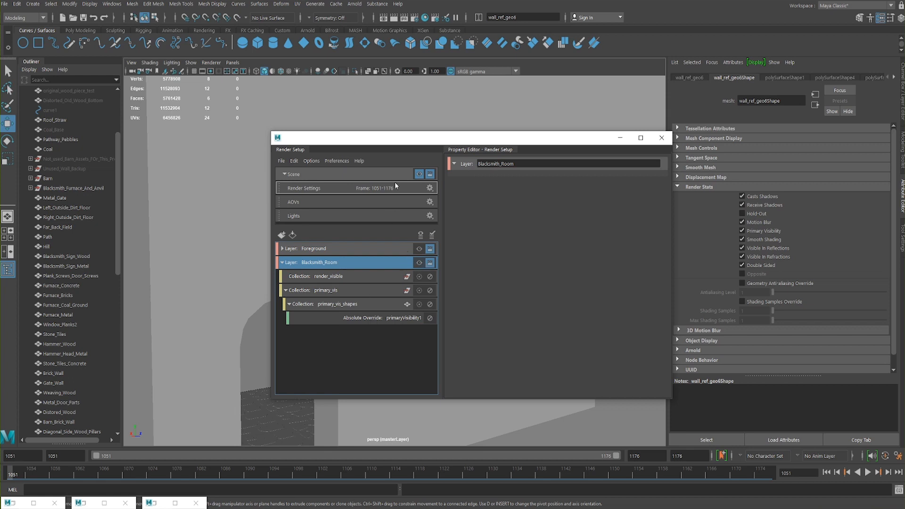
pyautogui.click(419, 262)
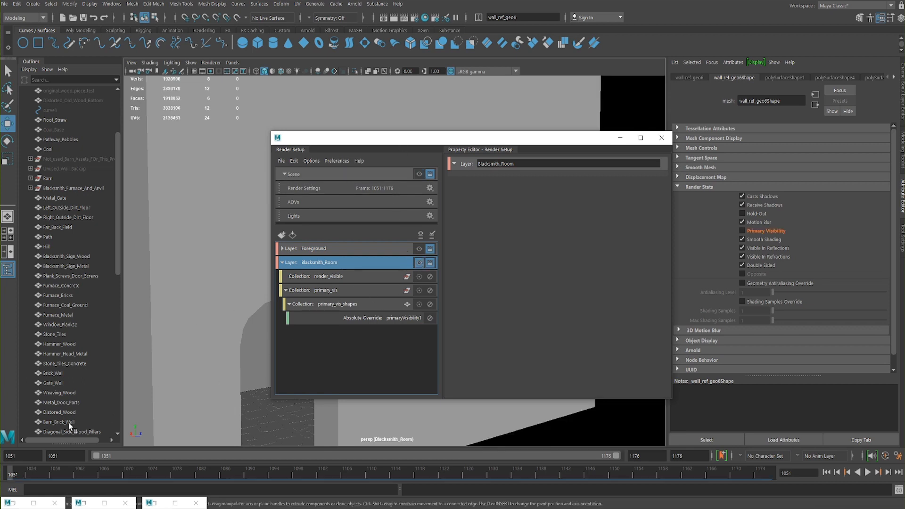
pyautogui.moveTo(434, 139); pyautogui.dragTo(634, 213)
pyautogui.keyDown('alt'); pyautogui.moveTo(249, 203); pyautogui.dragTo(290, 212); pyautogui.keyUp('alt')
pyautogui.scroll(-4, 263, 191)
pyautogui.keyDown('alt'); pyautogui.moveTo(347, 222); pyautogui.dragTo(217, 300); pyautogui.keyUp('alt')
pyautogui.scroll(4, 319, 243)
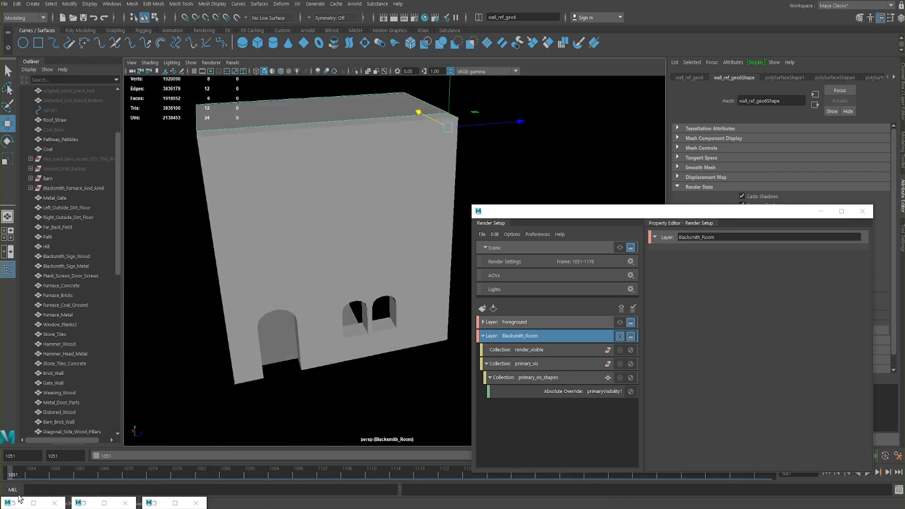
# Step: Re-render the Blacksmith_Room layer through TOP_RenderCamShape in the Arnold RenderView and store a snapshot
pyautogui.click(34, 503)
pyautogui.click(85, 502)
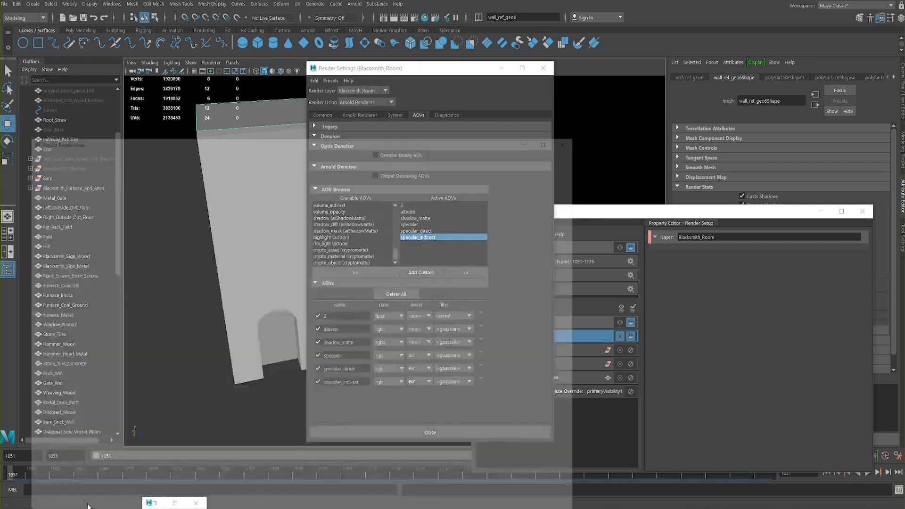
pyautogui.doubleClick(267, 62)
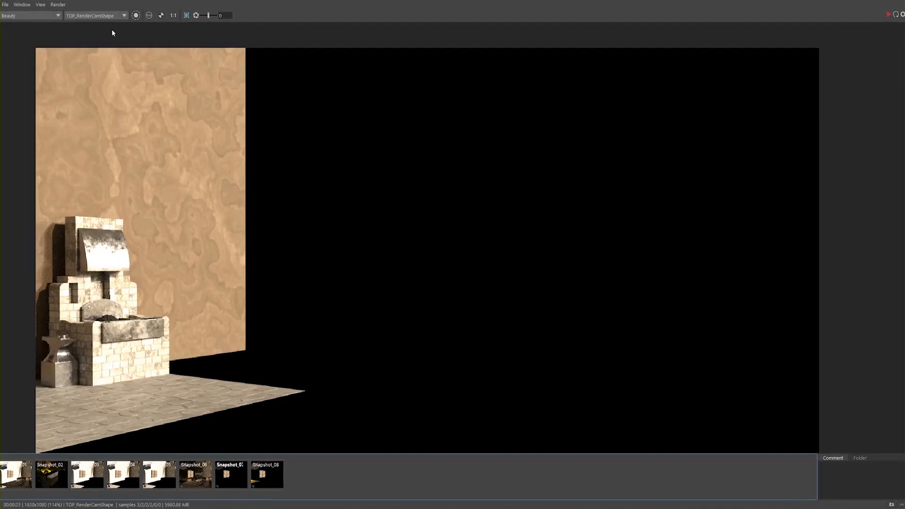
pyautogui.click(59, 7)
pyautogui.click(79, 75)
pyautogui.click(891, 504)
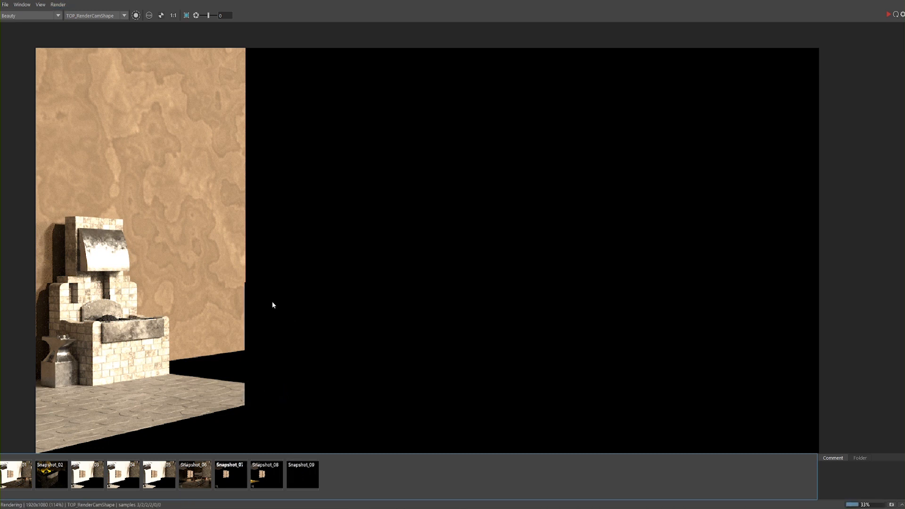
# Step: Examine the lighting on the room's wall and stone floor in the progressing Arnold render
pyautogui.keyDown('alt'); pyautogui.moveTo(310, 309); pyautogui.dragTo(312, 278, button='middle'); pyautogui.keyUp('alt')
pyautogui.keyDown('alt'); pyautogui.moveTo(325, 325); pyautogui.dragTo(288, 305, button='right'); pyautogui.keyUp('alt')
pyautogui.keyDown('alt'); pyautogui.moveTo(314, 300); pyautogui.dragTo(373, 310, button='middle'); pyautogui.keyUp('alt')
pyautogui.keyDown('alt'); pyautogui.moveTo(343, 349); pyautogui.dragTo(432, 373, button='right'); pyautogui.keyUp('alt')
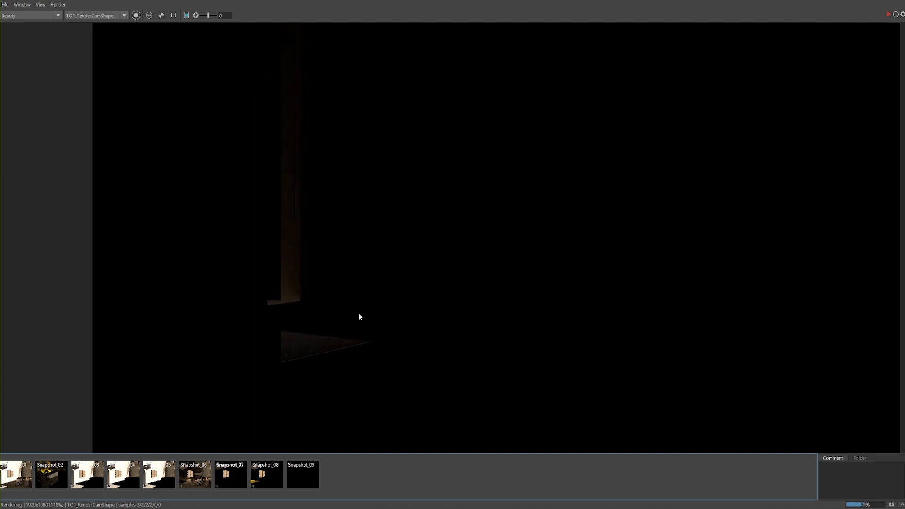
pyautogui.keyDown('alt'); pyautogui.moveTo(329, 270); pyautogui.dragTo(349, 282, button='middle'); pyautogui.keyUp('alt')
pyautogui.keyDown('alt'); pyautogui.moveTo(360, 328); pyautogui.dragTo(412, 319, button='right'); pyautogui.keyUp('alt')
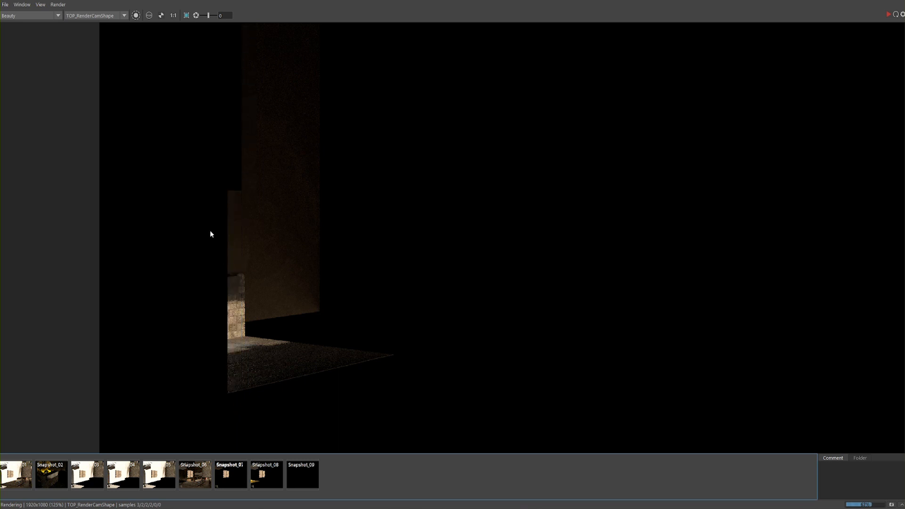
# Step: Compare the furnace and floor lighting in the Blacksmith_Room render with the full scene in Snapshot_06
pyautogui.click(192, 479)
pyautogui.click(192, 480)
pyautogui.click(188, 480)
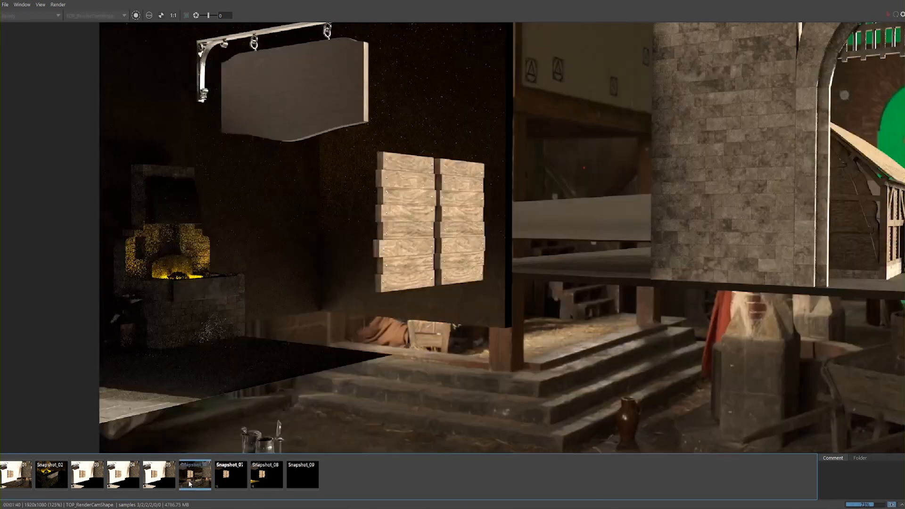
pyautogui.click(188, 479)
pyautogui.click(188, 480)
pyautogui.click(208, 478)
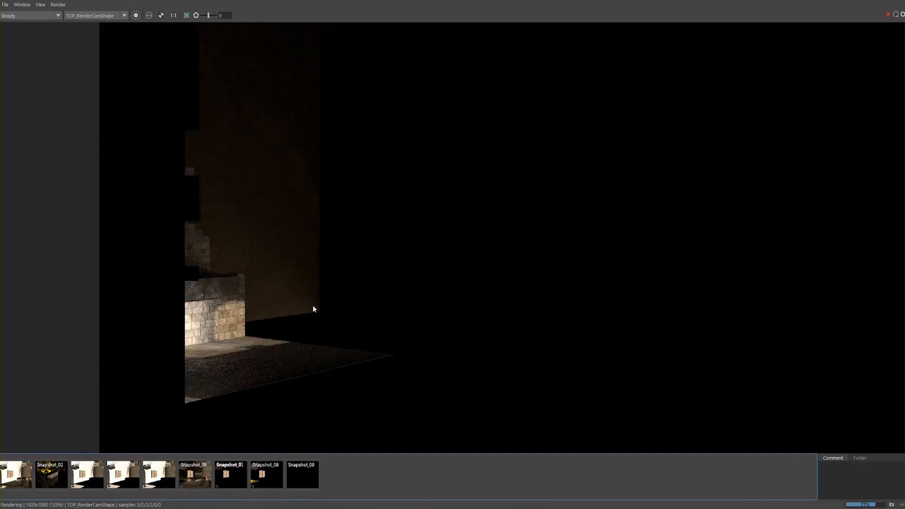
pyautogui.click(207, 479)
pyautogui.click(191, 481)
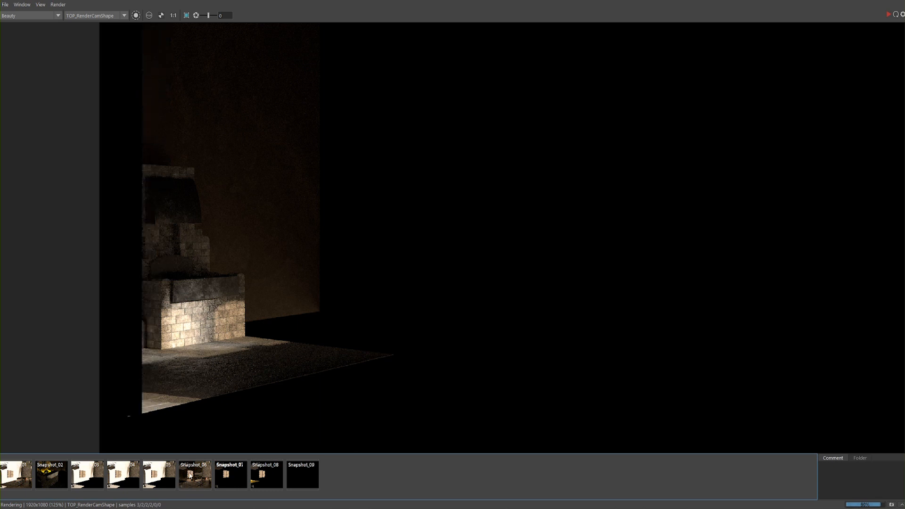
pyautogui.click(189, 472)
pyautogui.click(189, 473)
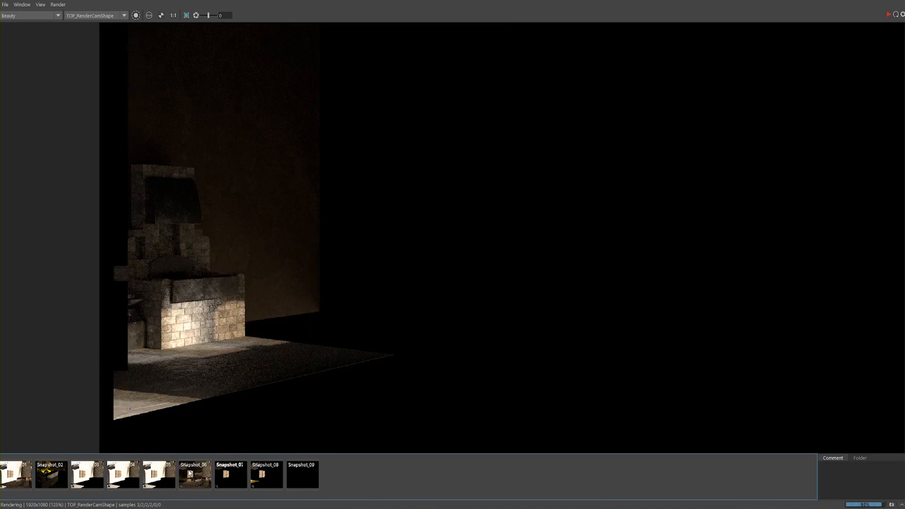
pyautogui.click(188, 473)
pyautogui.click(187, 473)
pyautogui.click(184, 473)
pyautogui.click(186, 474)
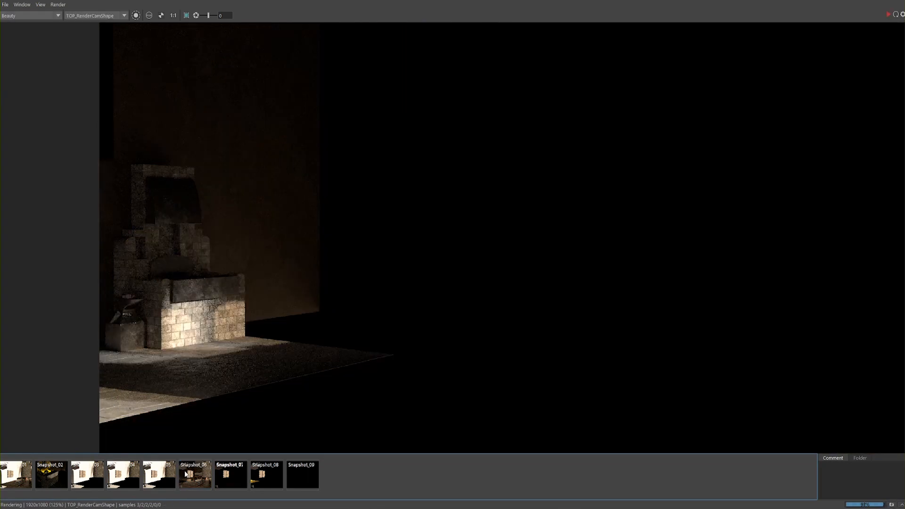
pyautogui.click(186, 473)
pyautogui.click(186, 473)
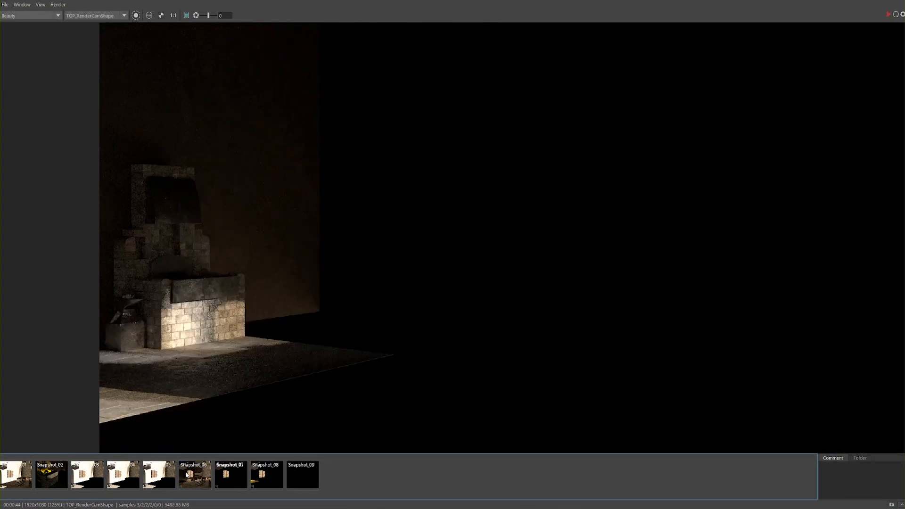
pyautogui.click(186, 473)
pyautogui.click(187, 475)
pyautogui.click(186, 474)
pyautogui.click(186, 474)
pyautogui.click(186, 474)
pyautogui.click(186, 474)
pyautogui.click(186, 474)
pyautogui.click(186, 475)
pyautogui.click(188, 474)
pyautogui.click(187, 474)
pyautogui.click(188, 475)
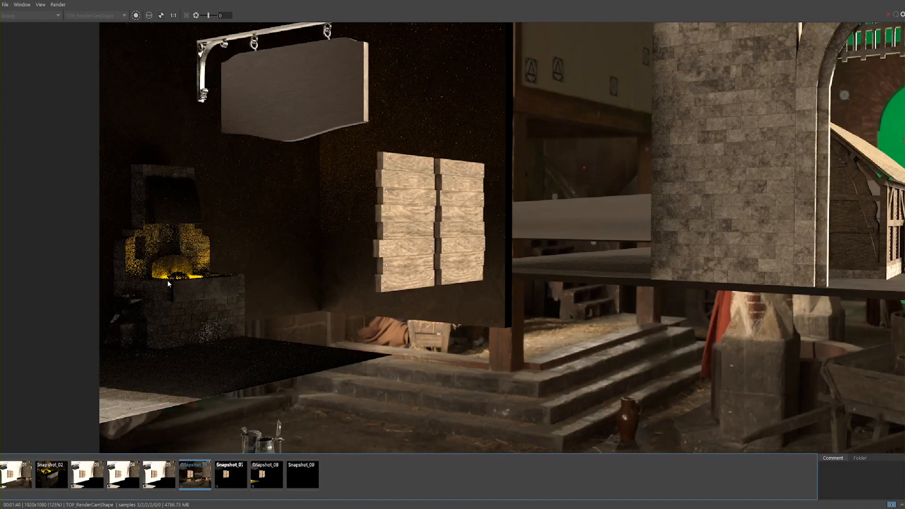
# Step: Finish the Snapshot_06 comparison, close the render settings, and make the full scene visible instead of the Blacksmith_Room layer
pyautogui.click(198, 477)
pyautogui.click(198, 477)
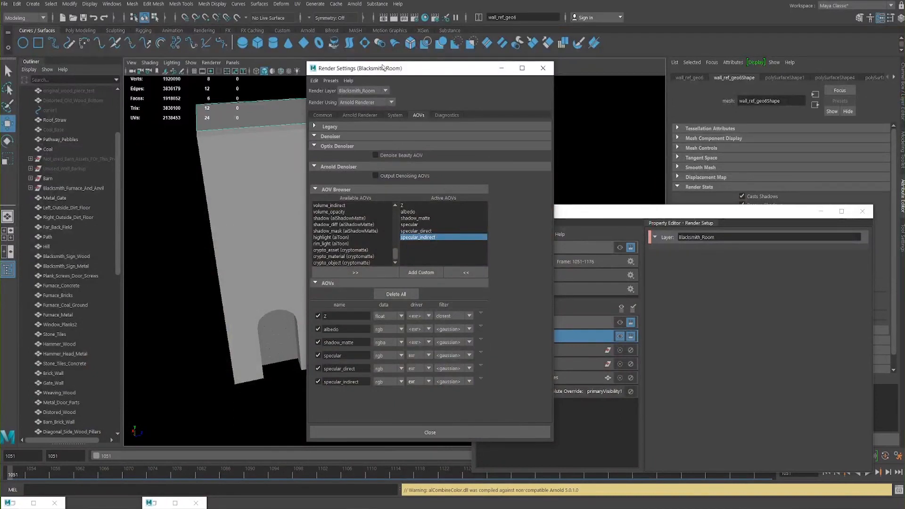
pyautogui.click(542, 68)
pyautogui.moveTo(557, 216); pyautogui.dragTo(553, 141)
pyautogui.click(575, 320)
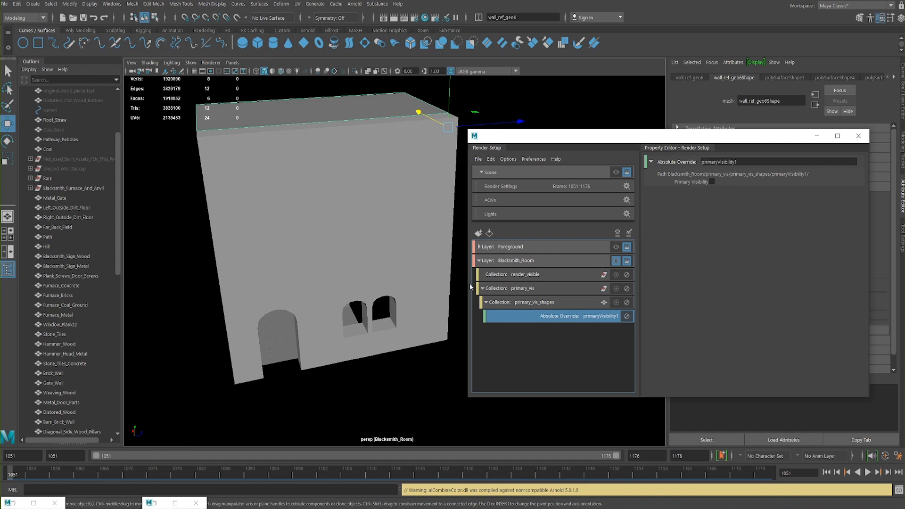
pyautogui.click(616, 172)
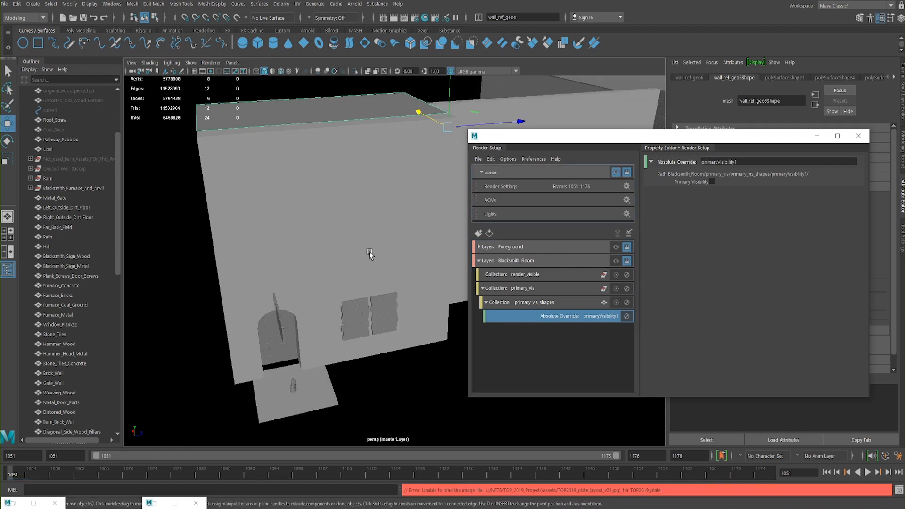
# Step: Add Window_Planks2 and Plank_Screws_Door_Screws to the Blacksmith_Room layer's primary_vis collection
pyautogui.click(349, 307)
pyautogui.press('f')
pyautogui.scroll(5, 338, 303)
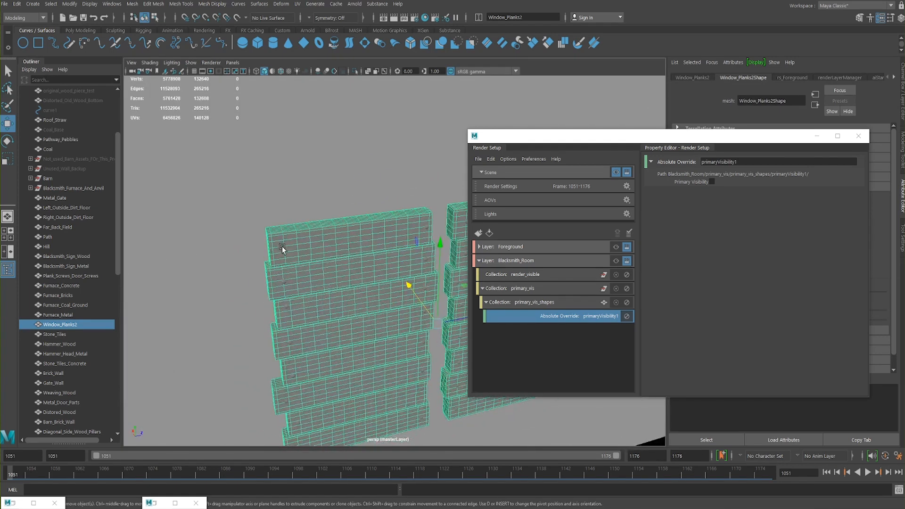
pyautogui.keyDown('shift'); pyautogui.click(279, 252); pyautogui.keyUp('shift')
pyautogui.press('f')
pyautogui.keyDown('alt'); pyautogui.moveTo(179, 239); pyautogui.dragTo(253, 258); pyautogui.keyUp('alt')
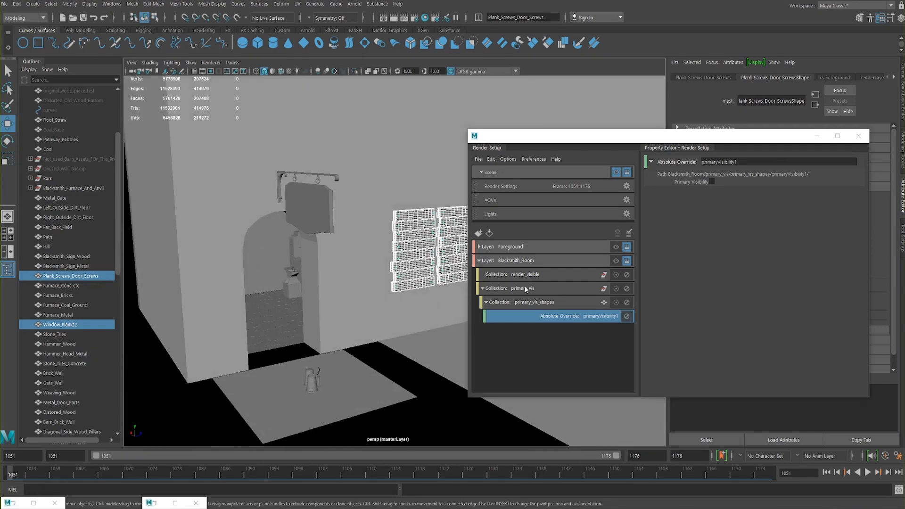
pyautogui.click(551, 302)
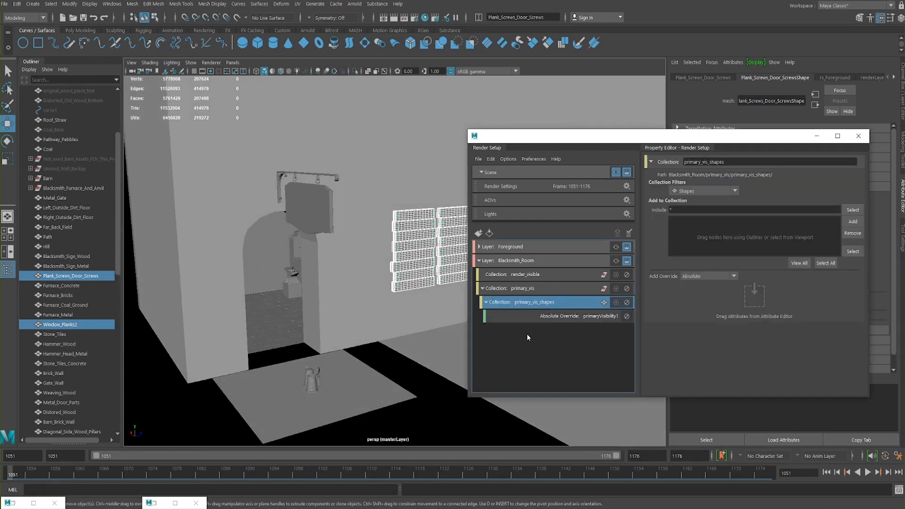
pyautogui.click(540, 288)
pyautogui.click(852, 222)
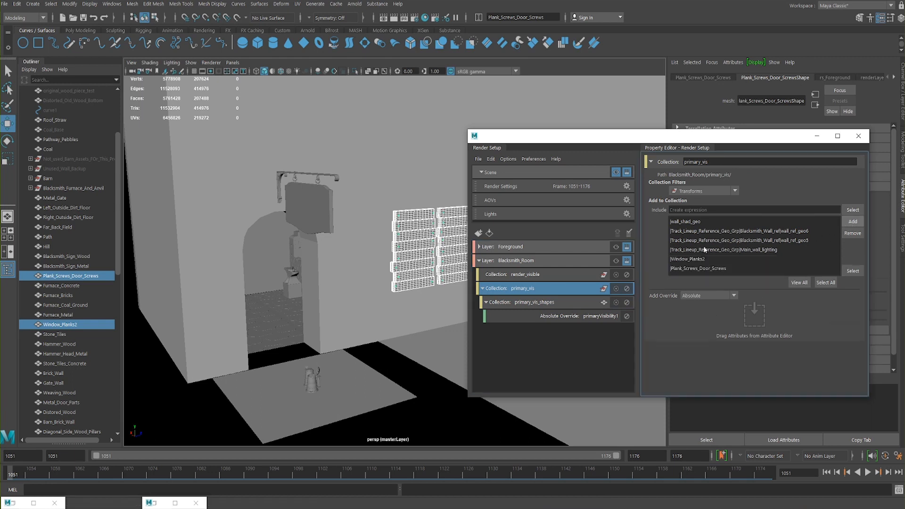
pyautogui.keyDown('alt'); pyautogui.moveTo(355, 270); pyautogui.dragTo(278, 301); pyautogui.keyUp('alt')
# Step: Return from Snapshot_06 to the current Blacksmith_Room render and store it as a new snapshot
pyautogui.click(31, 503)
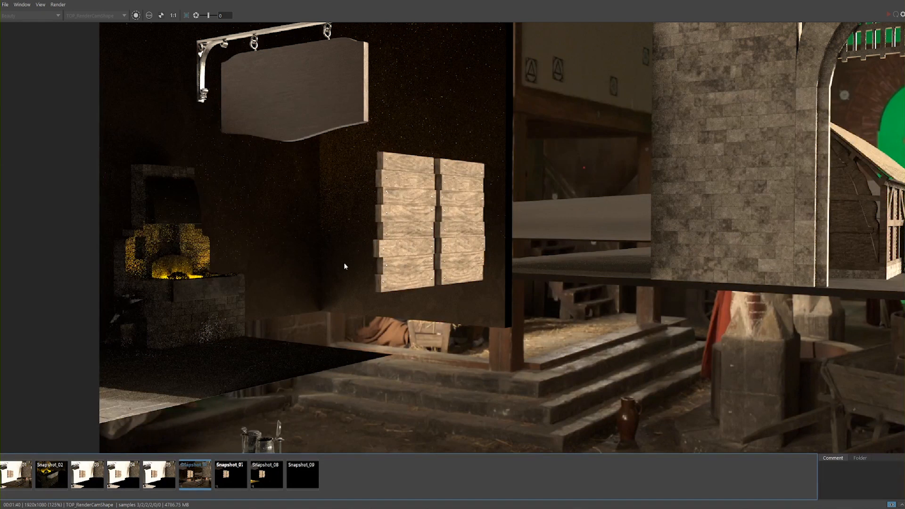
pyautogui.click(203, 480)
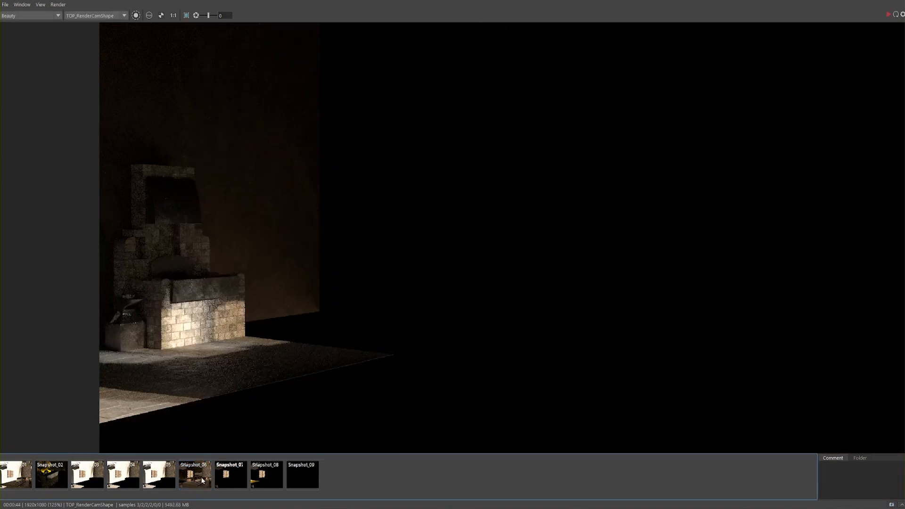
pyautogui.click(891, 504)
pyautogui.moveTo(392, 1); pyautogui.dragTo(259, 110)
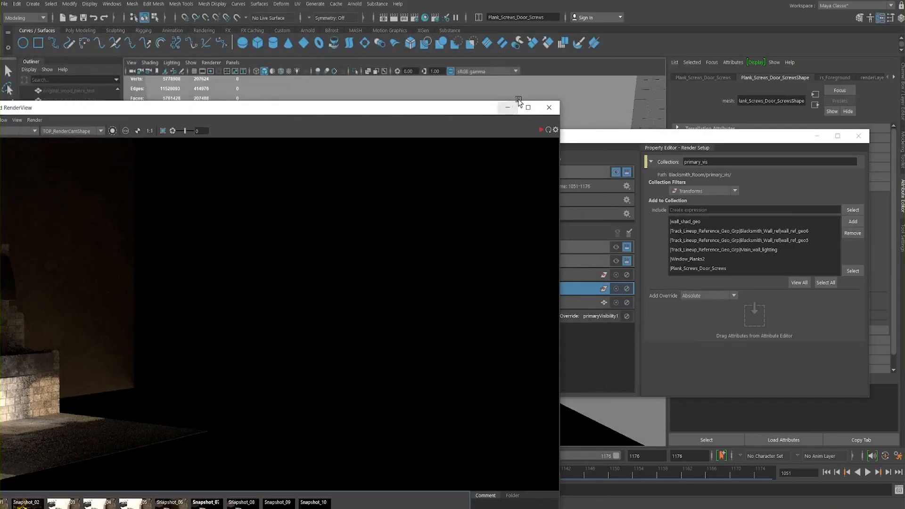
pyautogui.click(511, 110)
# Step: Open the properties of Fire_LightShape in the Light Editor and make the Blacksmith_Room layer visible
pyautogui.moveTo(547, 139); pyautogui.dragTo(508, 107)
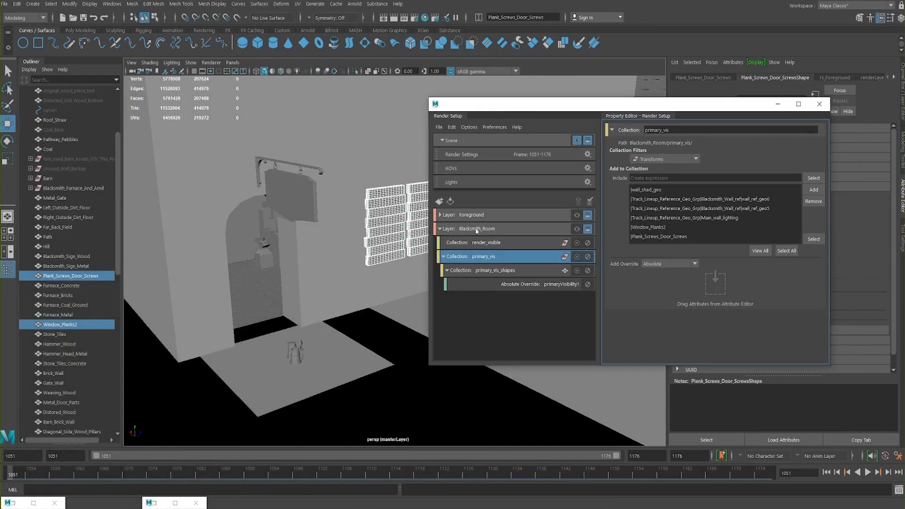
pyautogui.click(477, 229)
pyautogui.click(151, 503)
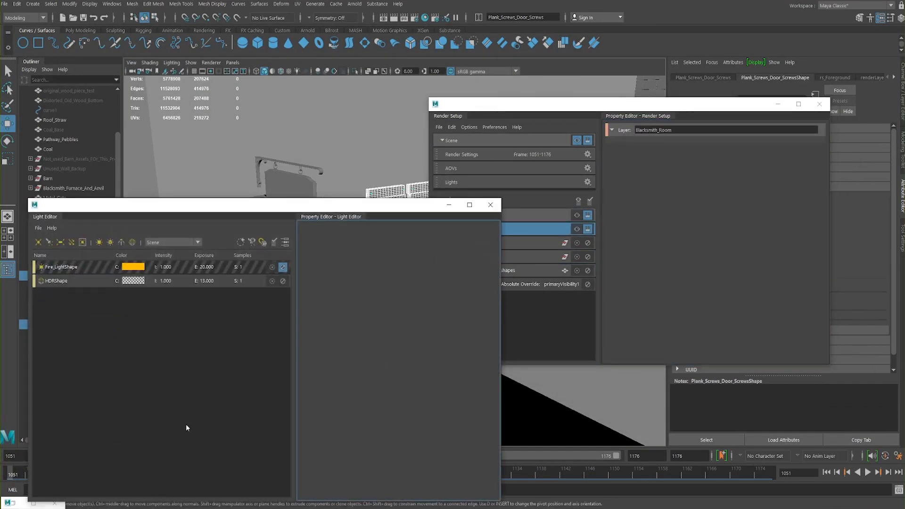
pyautogui.moveTo(231, 206); pyautogui.dragTo(218, 169)
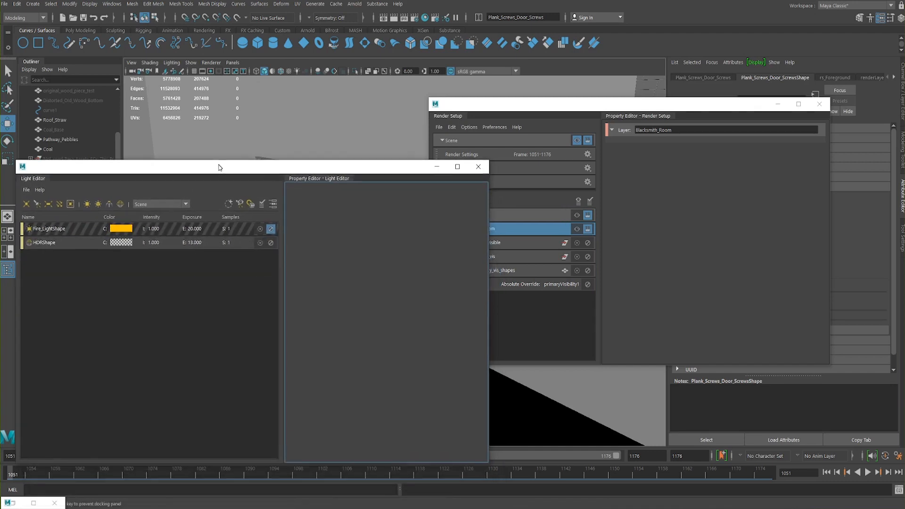
pyautogui.click(237, 228)
pyautogui.moveTo(283, 173)
pyautogui.mouseDown()
pyautogui.moveTo(250, 171)
pyautogui.moveTo(303, 167)
pyautogui.moveTo(283, 168)
pyautogui.mouseUp()
pyautogui.moveTo(584, 107); pyautogui.dragTo(644, 116)
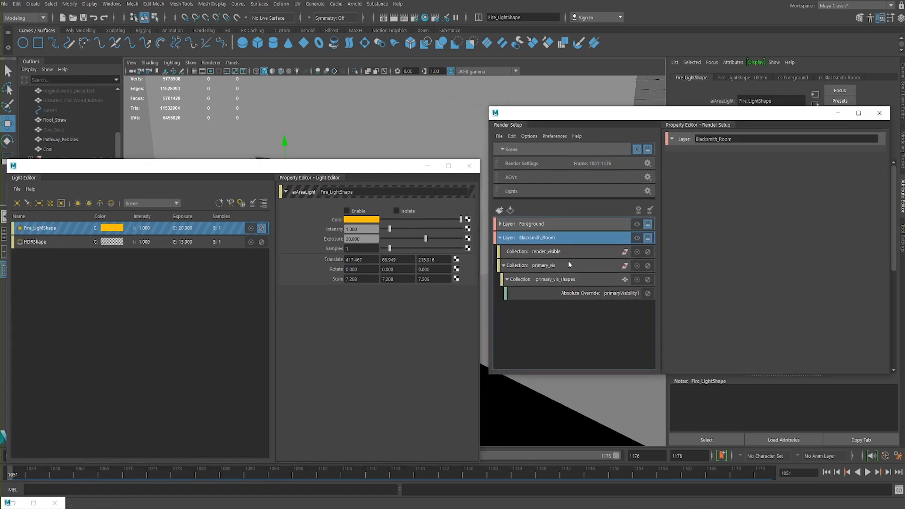
pyautogui.click(636, 238)
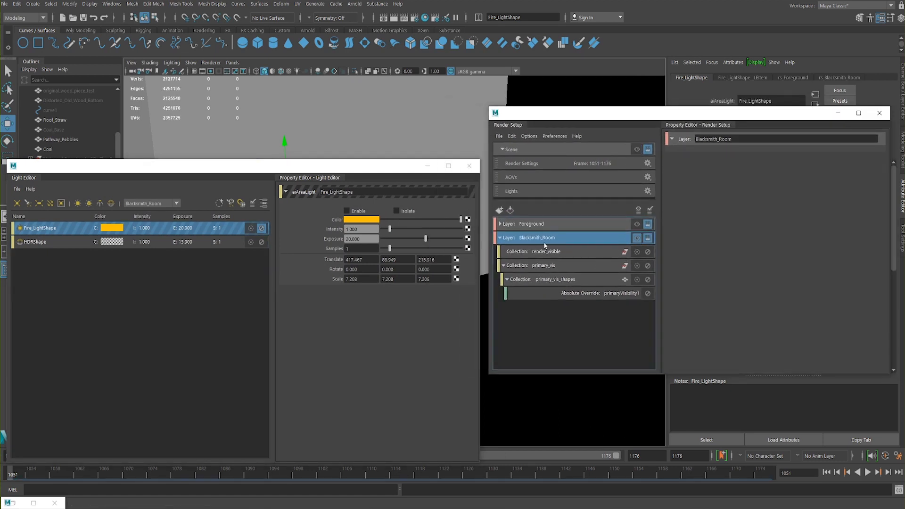
pyautogui.click(369, 213)
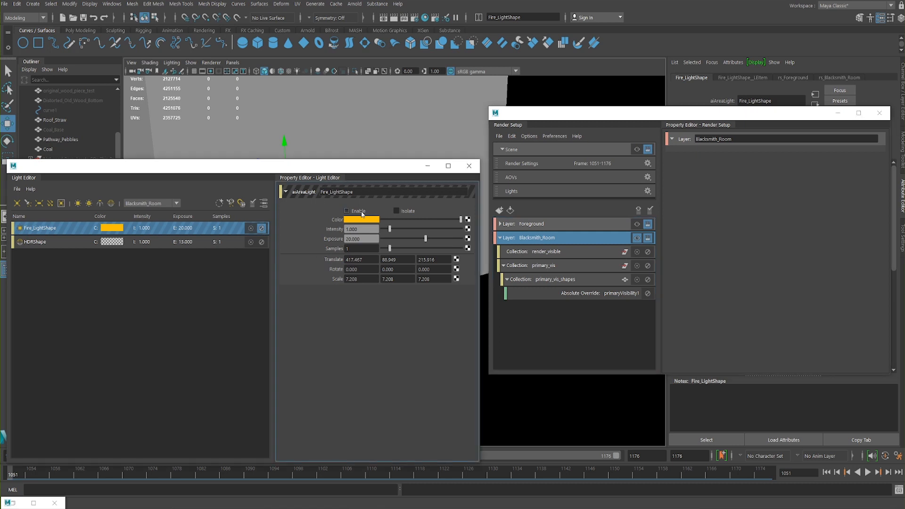
pyautogui.rightClick(357, 211)
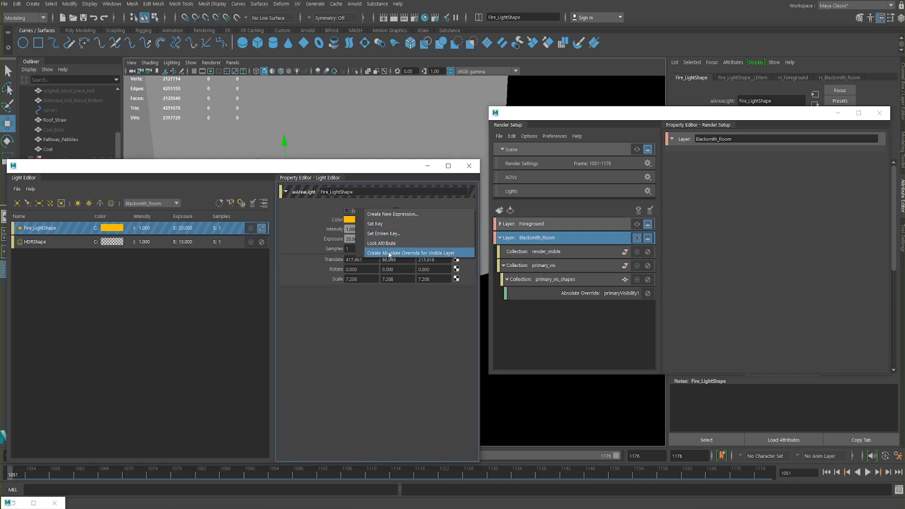
pyautogui.click(322, 211)
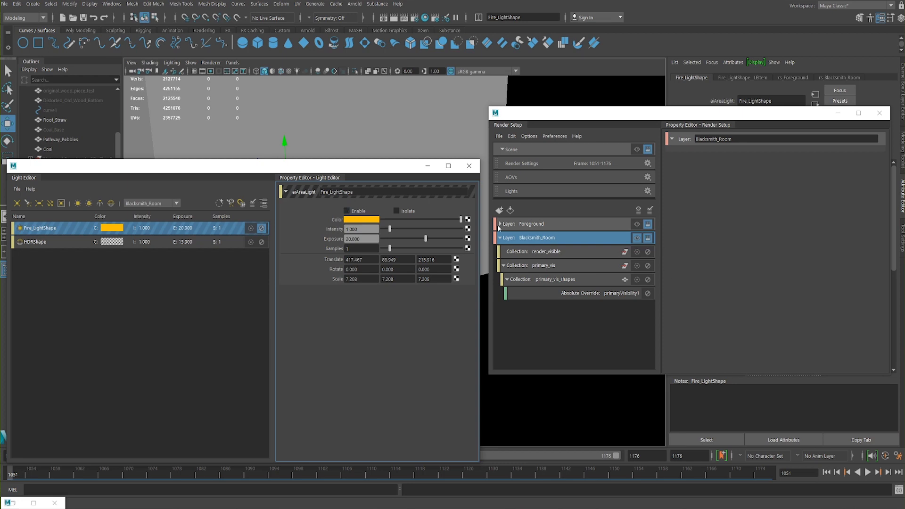
pyautogui.rightClick(552, 240)
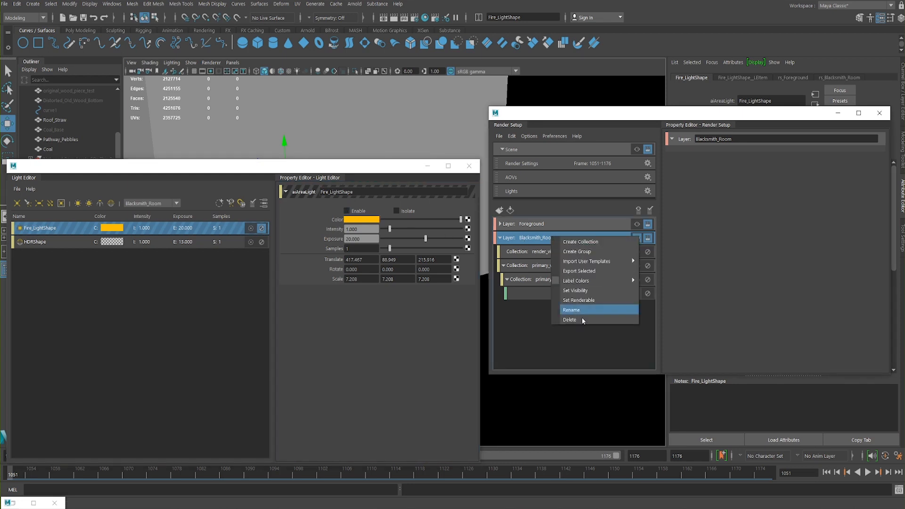
pyautogui.click(581, 271)
pyautogui.doubleClick(517, 237)
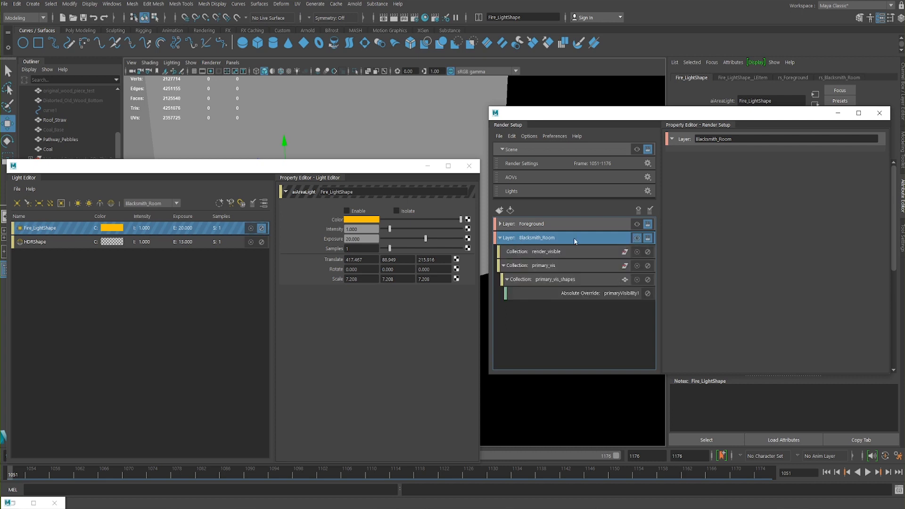
pyautogui.rightClick(569, 242)
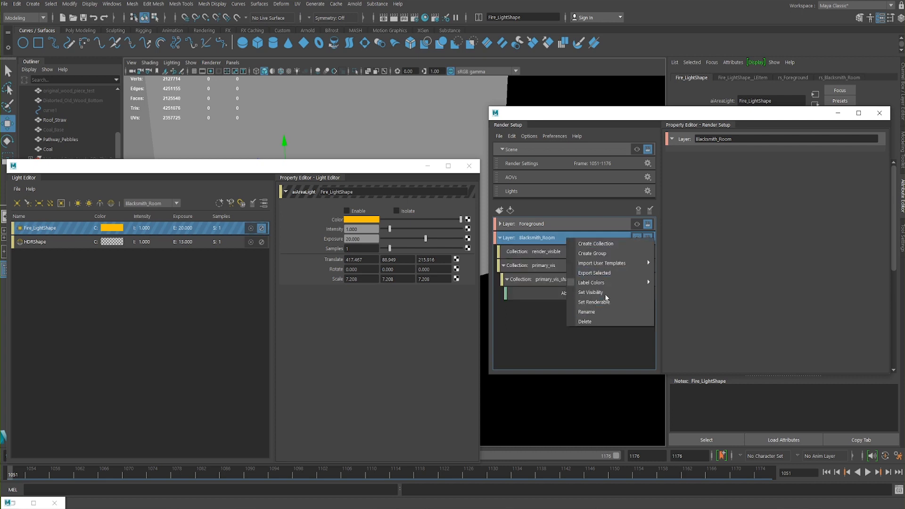
pyautogui.click(509, 254)
pyautogui.click(521, 250)
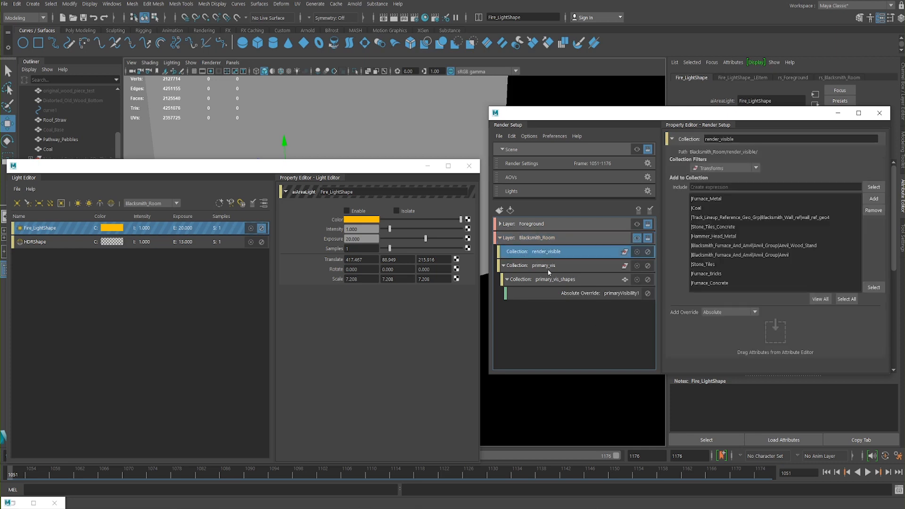
pyautogui.rightClick(569, 257)
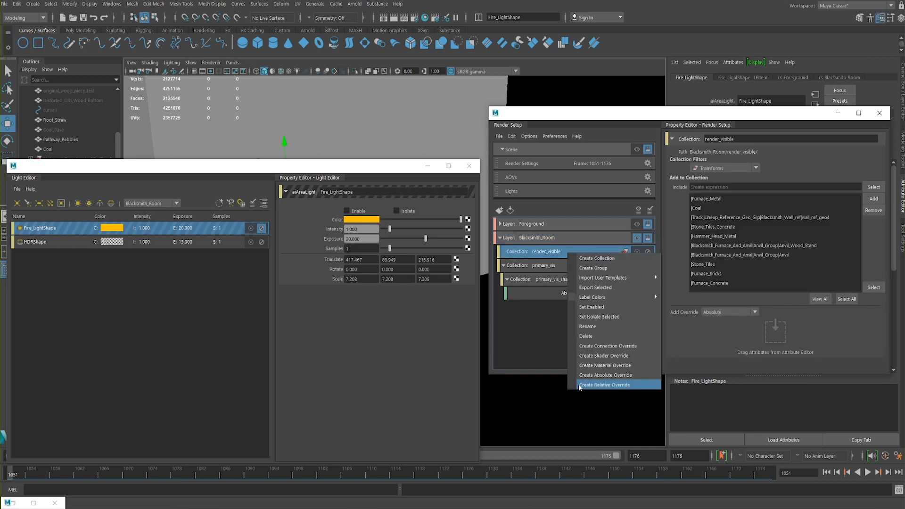
pyautogui.click(555, 239)
pyautogui.click(556, 241)
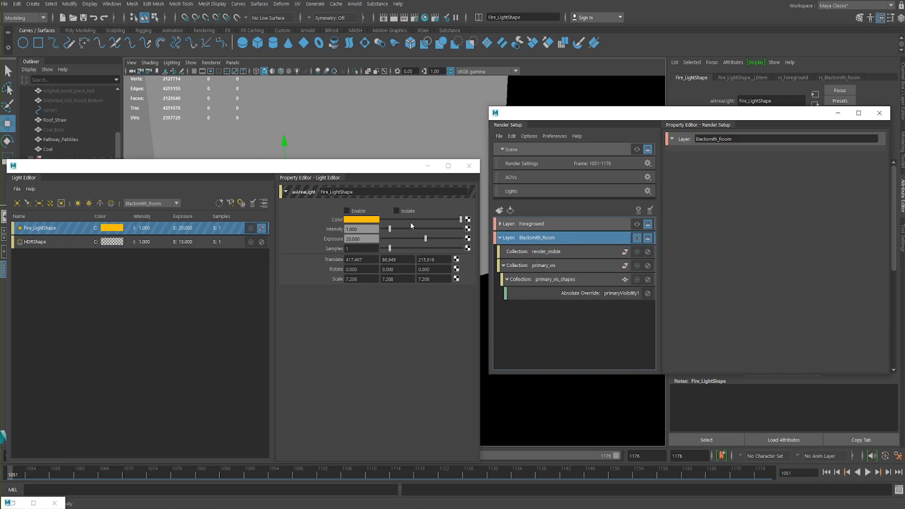
# Step: Create an absolute override for Fire_LightShape's Enable attribute in the Blacksmith_Room layer and check its light collection
pyautogui.rightClick(367, 215)
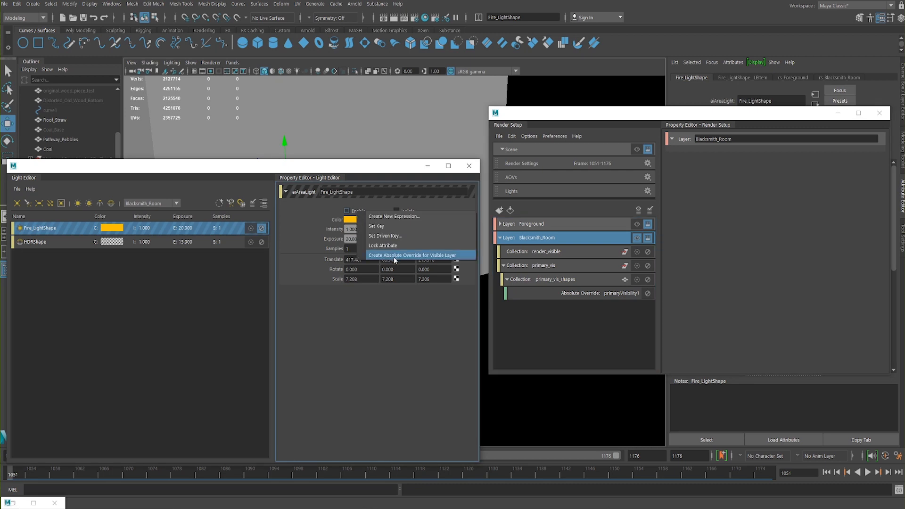
pyautogui.click(407, 256)
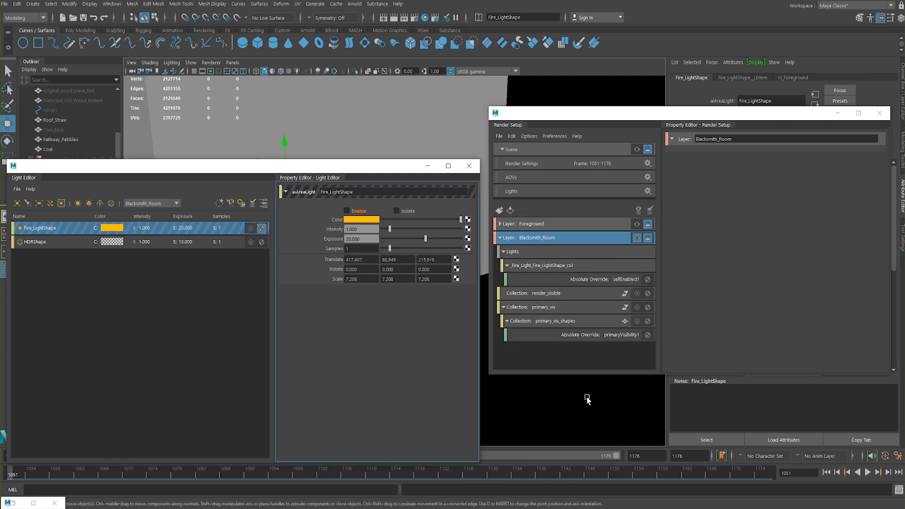
pyautogui.click(550, 266)
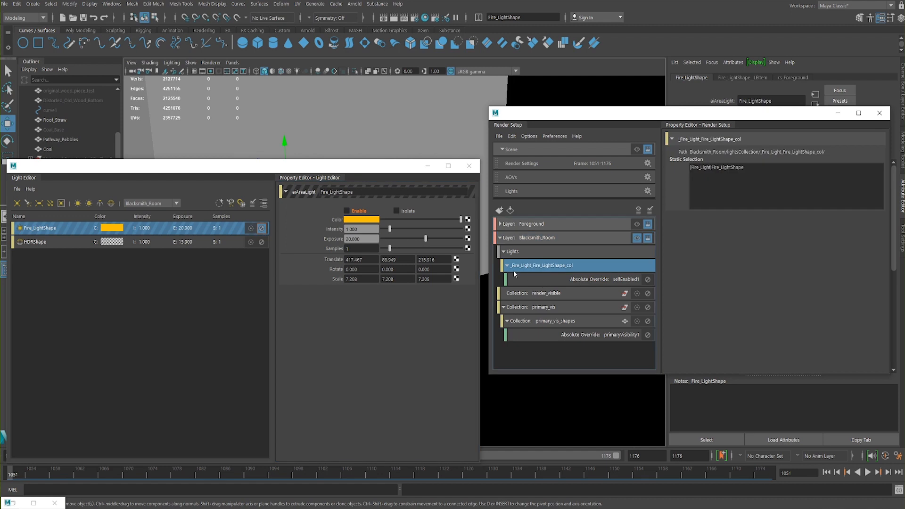
pyautogui.click(540, 253)
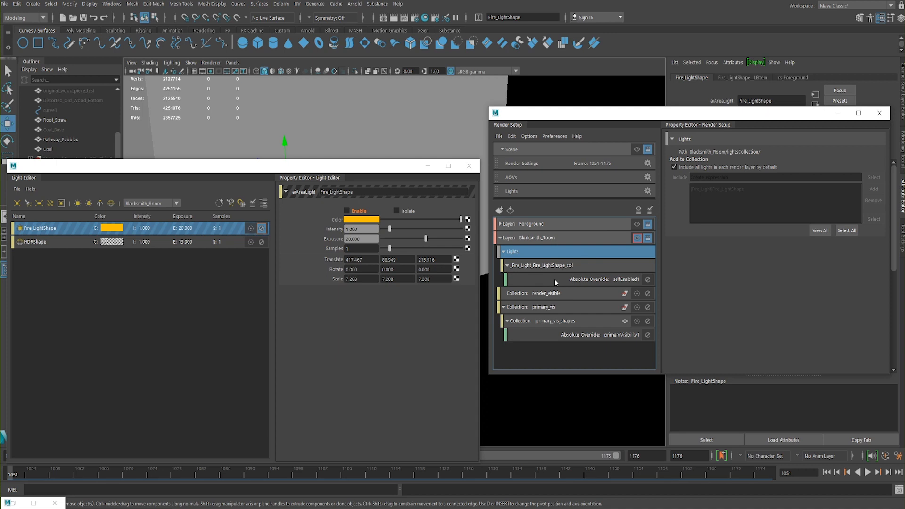
# Step: Turn on Self Enabled in the fire light's selfEnabled1 override and refresh the visible Blacksmith_Room layer
pyautogui.click(626, 279)
pyautogui.click(732, 159)
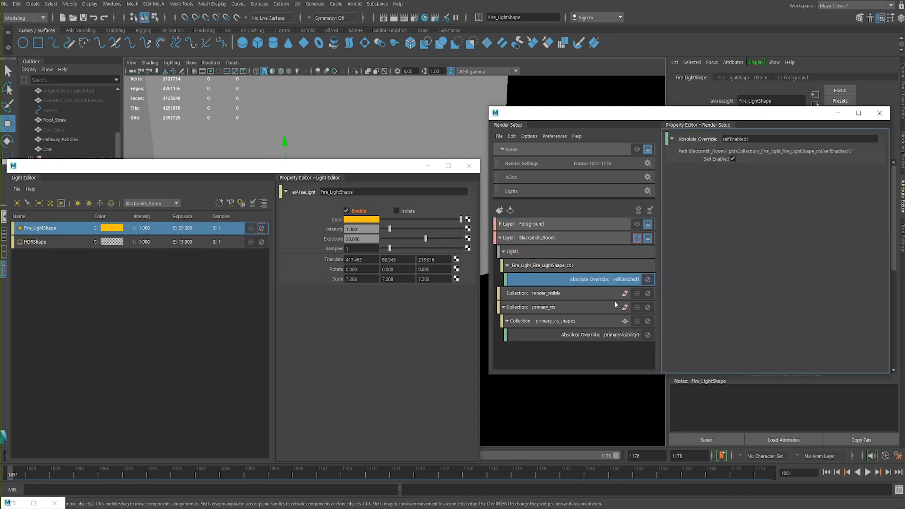
pyautogui.click(627, 239)
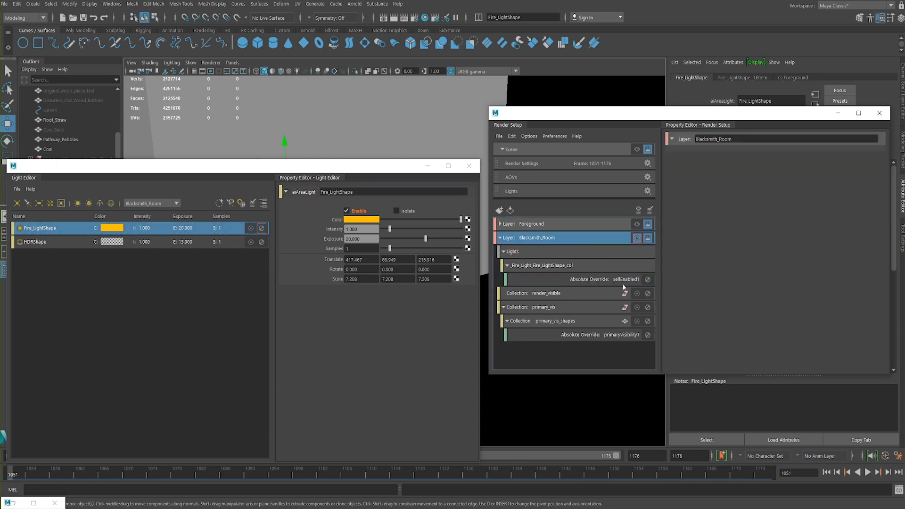
pyautogui.click(636, 238)
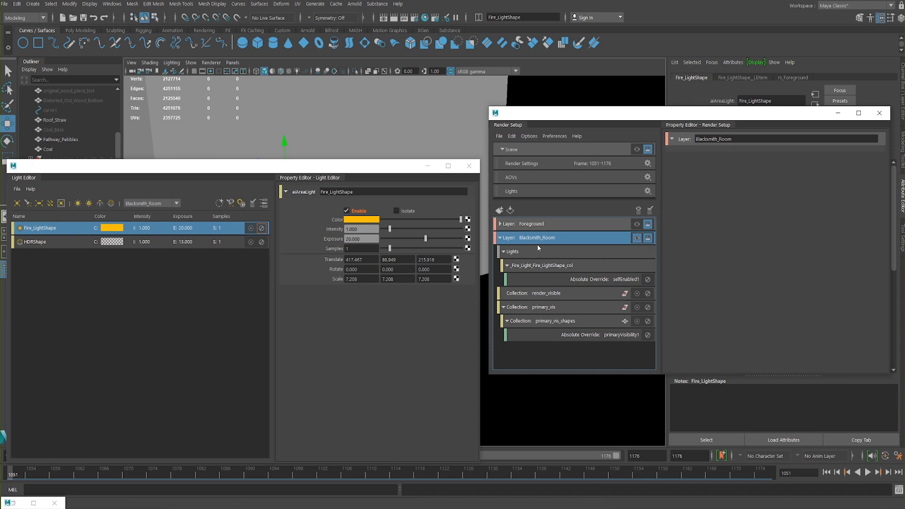
pyautogui.moveTo(301, 166); pyautogui.dragTo(334, 158)
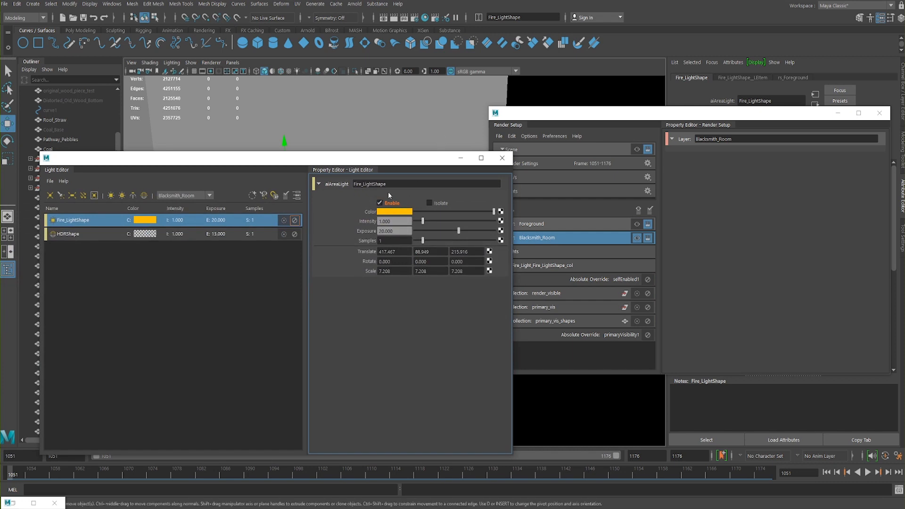
pyautogui.moveTo(392, 162); pyautogui.dragTo(367, 164)
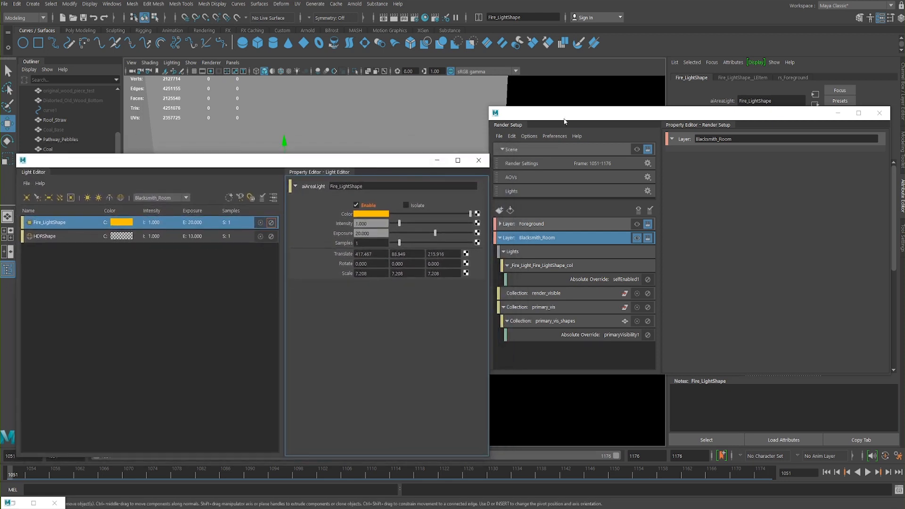
pyautogui.moveTo(564, 120); pyautogui.dragTo(570, 126)
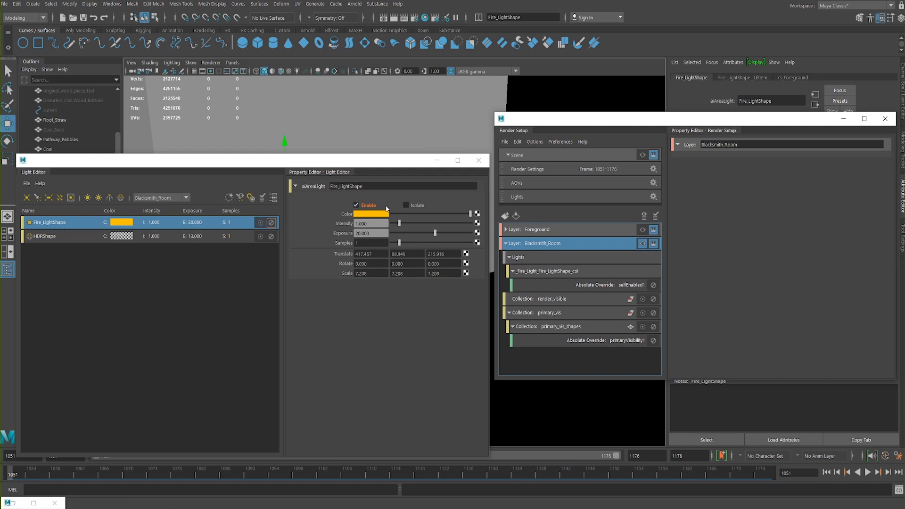
pyautogui.moveTo(586, 121); pyautogui.dragTo(306, 167)
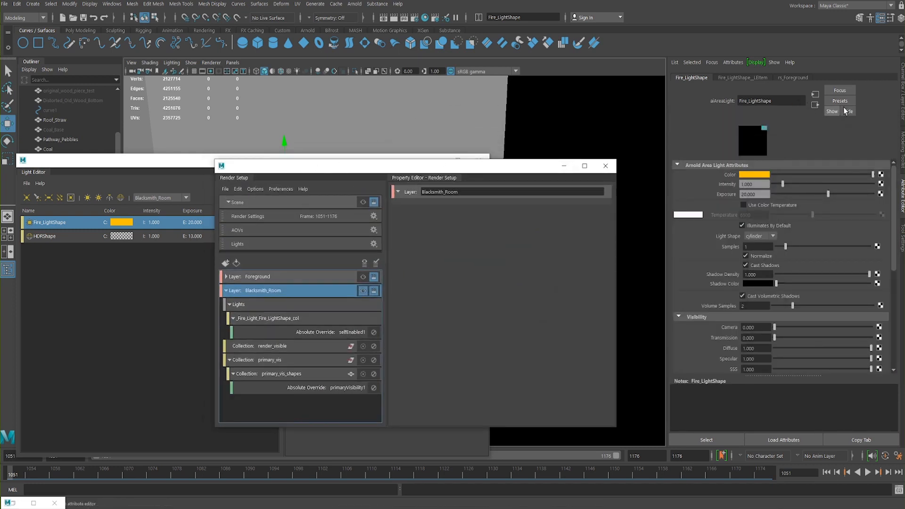
pyautogui.click(902, 109)
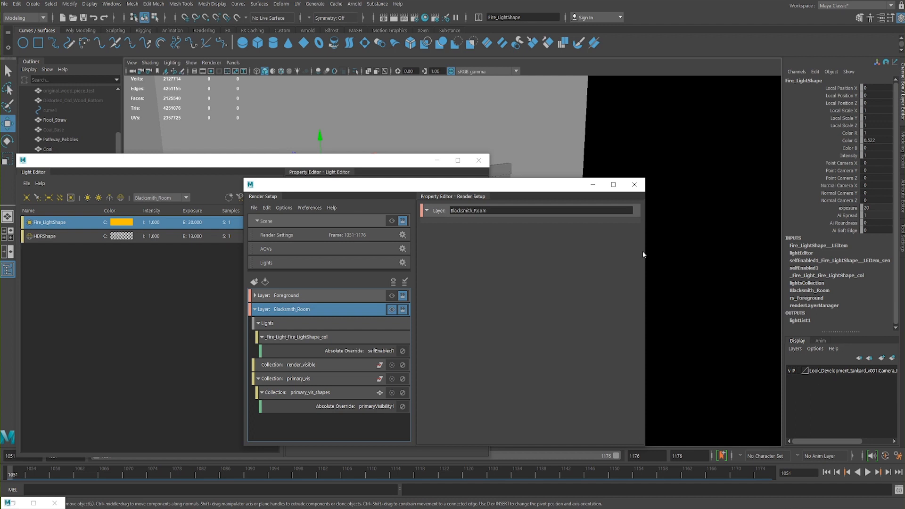
pyautogui.click(111, 4)
pyautogui.moveTo(133, 68)
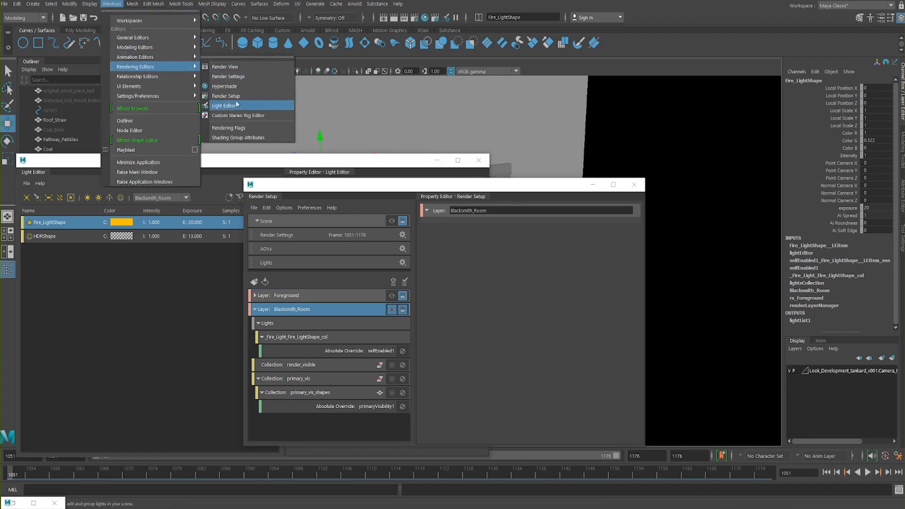
pyautogui.click(118, 4)
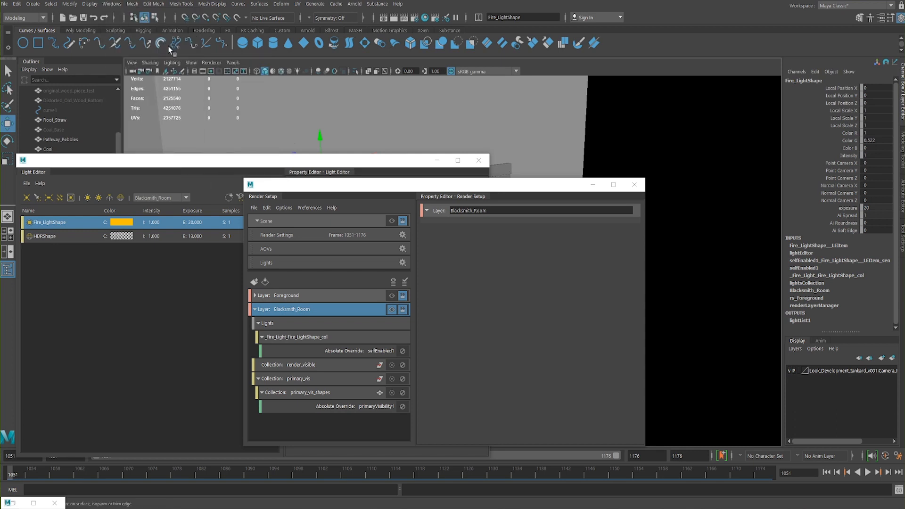
# Step: Minimize the Light Editor and Render Setup windows and re-render the Blacksmith_Room layer in the maximized Arnold RenderView
pyautogui.moveTo(506, 183); pyautogui.dragTo(744, 160)
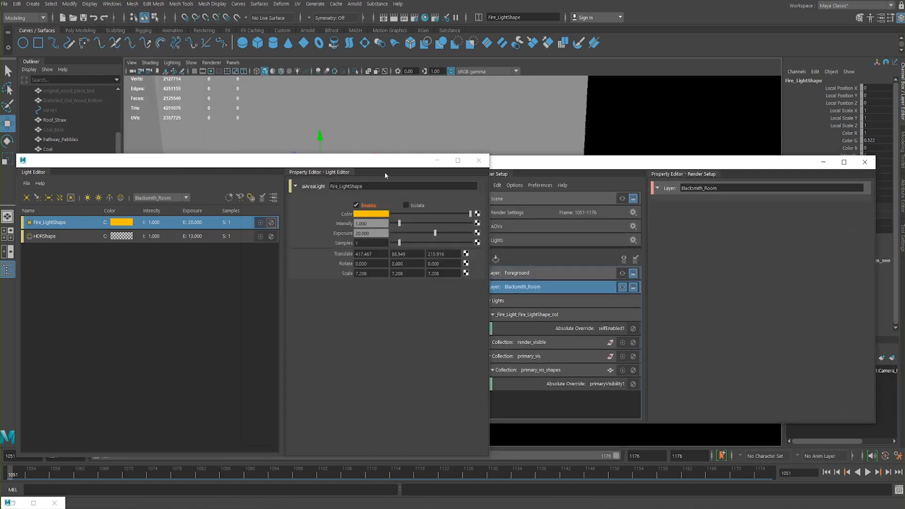
pyautogui.click(436, 160)
pyautogui.click(823, 161)
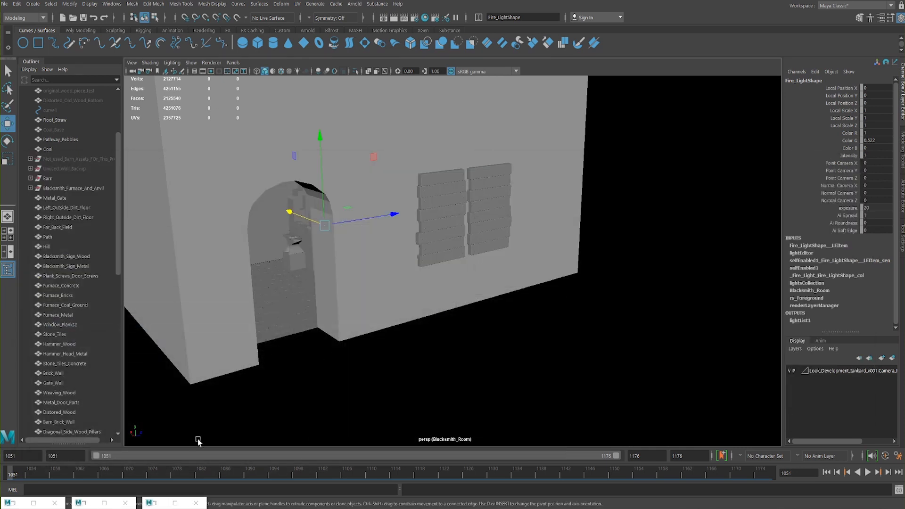
pyautogui.click(13, 504)
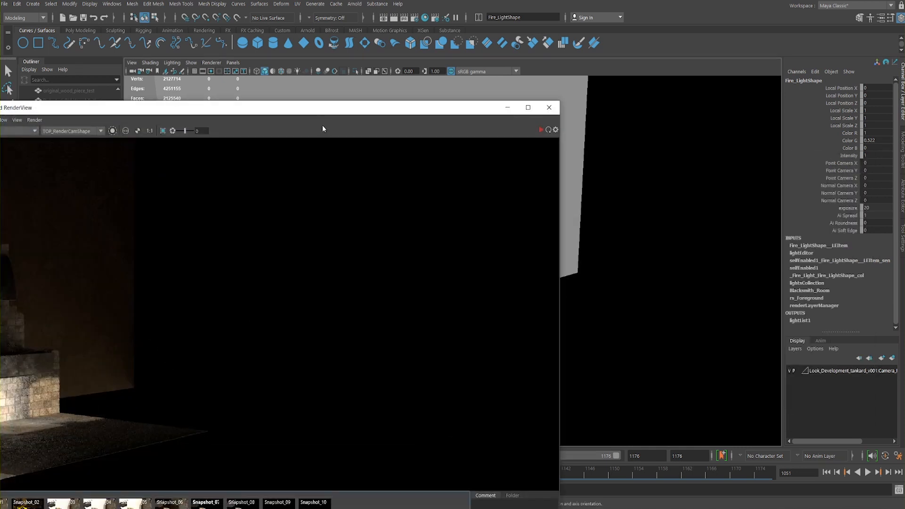
pyautogui.doubleClick(318, 107)
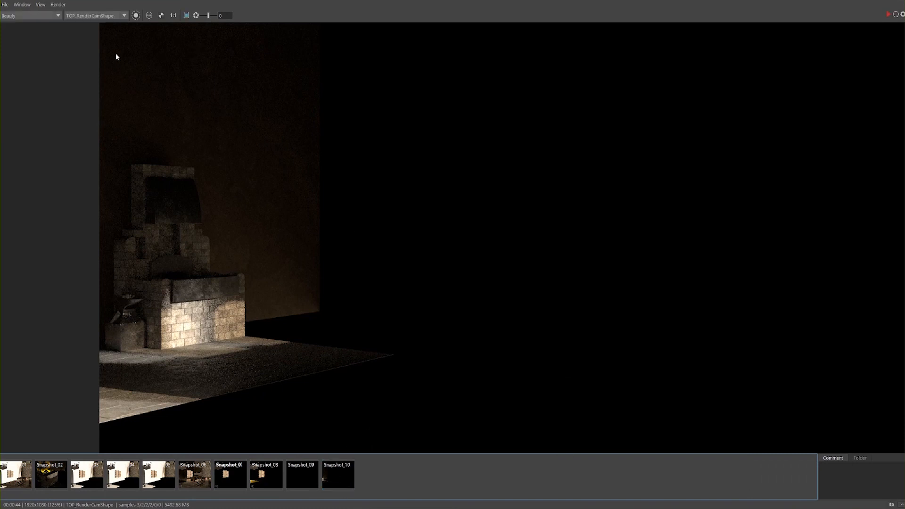
pyautogui.click(59, 5)
pyautogui.click(83, 75)
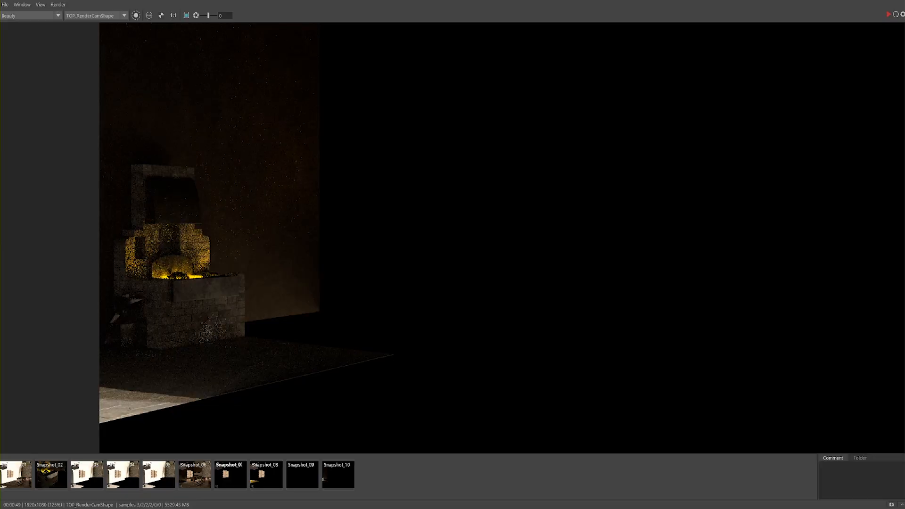
# Step: Compare the furnace fire lighting and room shadows in the updated Blacksmith_Room render with the full scene in Snapshot_06
pyautogui.click(193, 477)
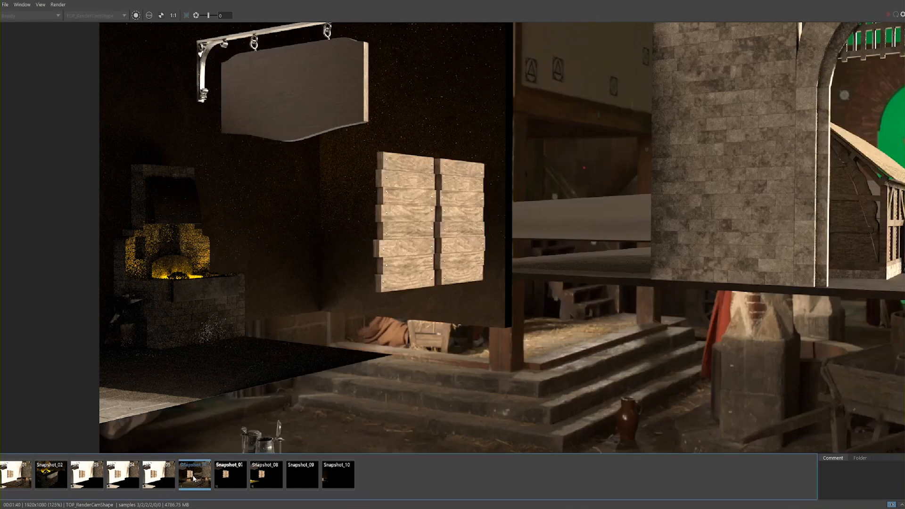
pyautogui.click(198, 480)
pyautogui.click(199, 479)
pyautogui.click(198, 480)
pyautogui.click(198, 480)
pyautogui.click(198, 479)
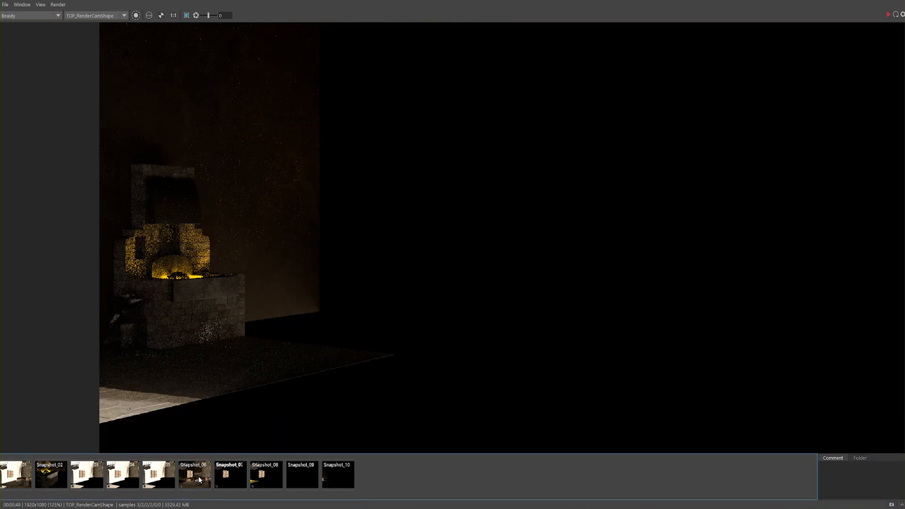
pyautogui.click(199, 480)
pyautogui.click(199, 479)
pyautogui.click(201, 478)
pyautogui.click(201, 478)
pyautogui.click(201, 478)
pyautogui.click(201, 479)
pyautogui.click(201, 478)
pyautogui.click(204, 480)
pyautogui.click(206, 480)
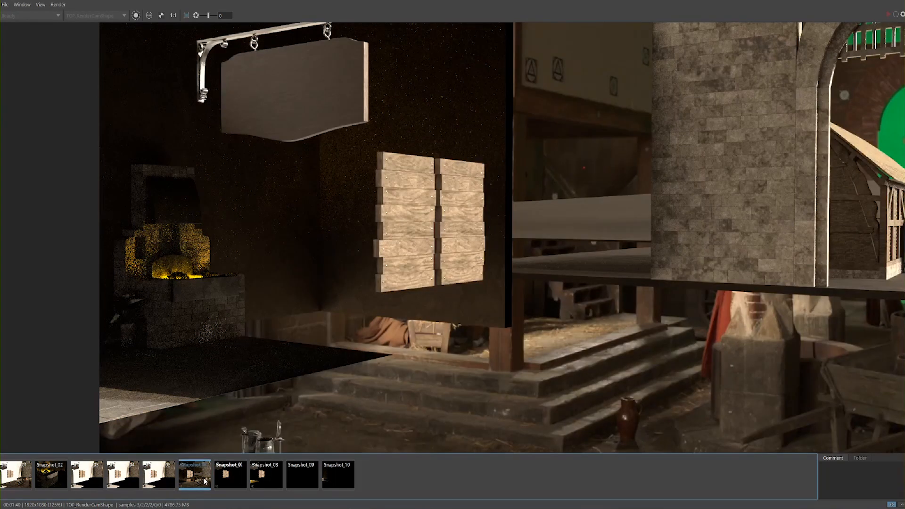
pyautogui.click(206, 480)
pyautogui.click(206, 481)
pyautogui.click(196, 480)
pyautogui.click(195, 481)
pyautogui.click(194, 480)
pyautogui.click(194, 479)
pyautogui.click(187, 480)
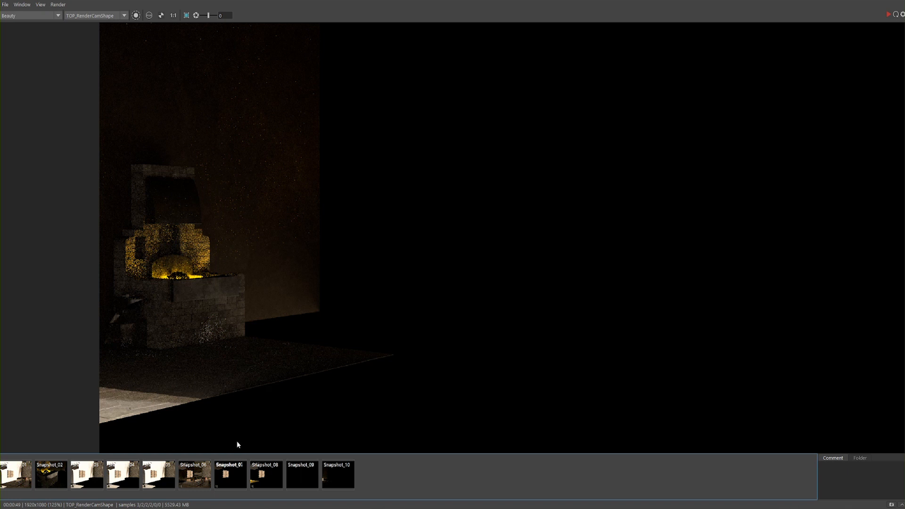
pyautogui.click(195, 480)
pyautogui.click(195, 481)
pyautogui.click(195, 481)
pyautogui.click(195, 480)
pyautogui.click(195, 481)
pyautogui.click(194, 480)
pyautogui.click(194, 479)
pyautogui.click(193, 479)
pyautogui.click(193, 480)
pyautogui.click(193, 480)
pyautogui.click(196, 480)
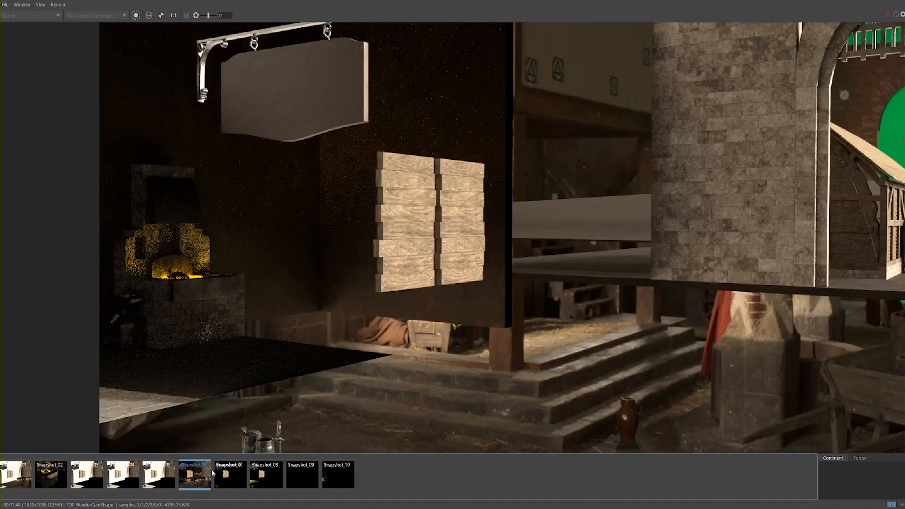
pyautogui.click(199, 480)
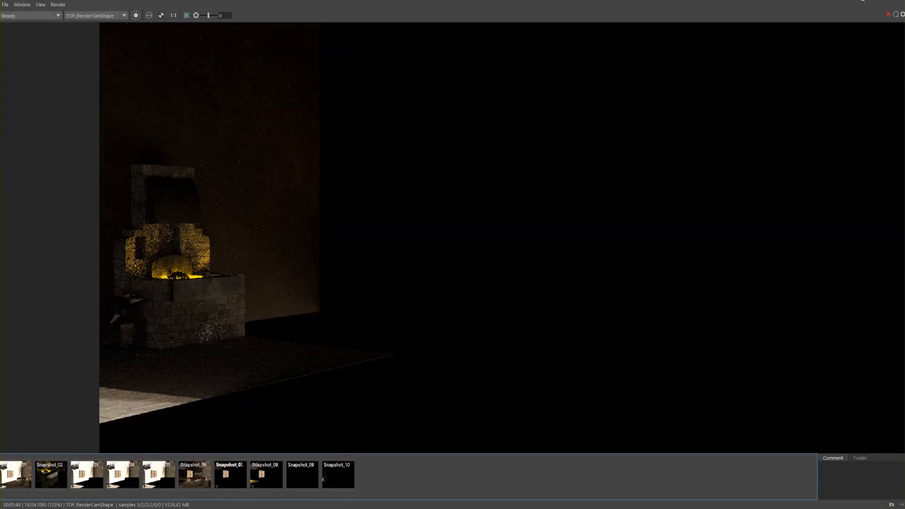
# Step: Reopen the RenderView and compare the current Blacksmith_Room render with Snapshot_10 and Snapshot_06
pyautogui.click(862, 1)
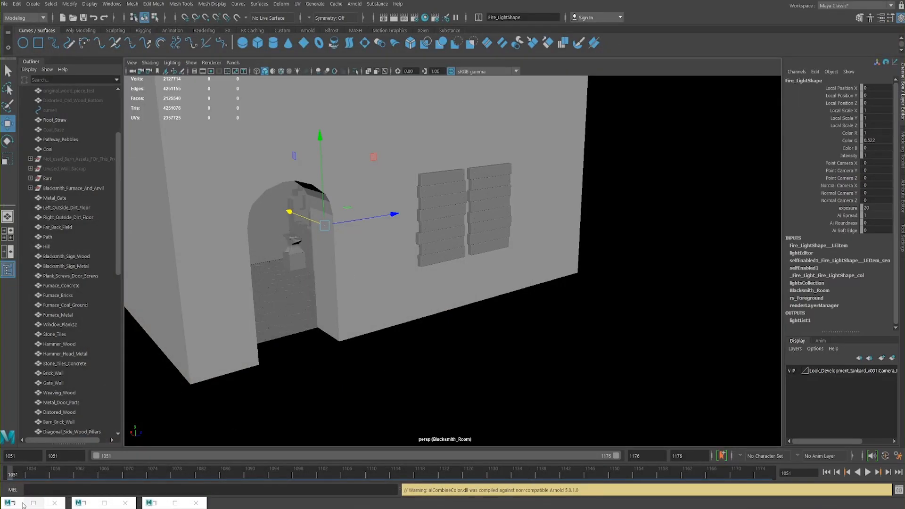
pyautogui.click(26, 504)
pyautogui.click(341, 484)
pyautogui.click(343, 479)
pyautogui.click(342, 478)
pyautogui.click(341, 477)
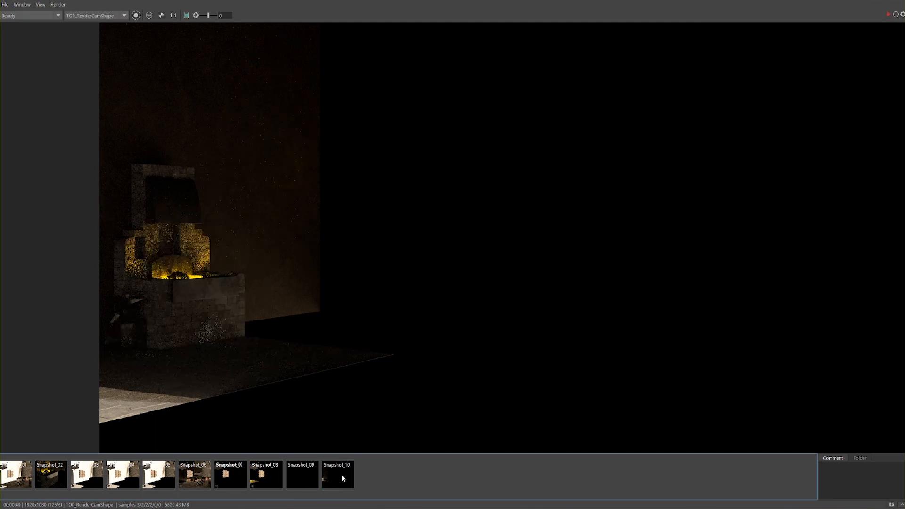
pyautogui.click(340, 474)
pyautogui.click(342, 474)
pyautogui.click(341, 470)
pyautogui.click(339, 470)
pyautogui.click(339, 471)
pyautogui.click(340, 472)
pyautogui.click(186, 484)
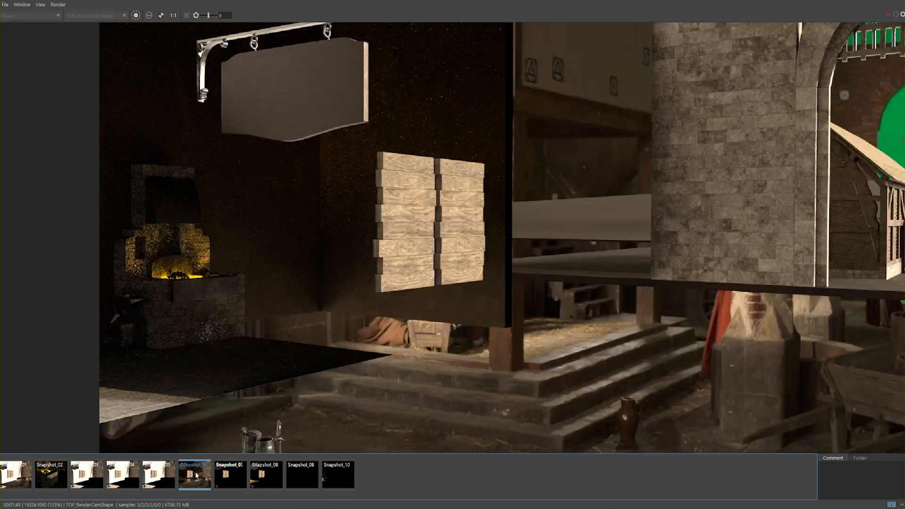
pyautogui.click(194, 472)
pyautogui.click(191, 475)
pyautogui.click(200, 477)
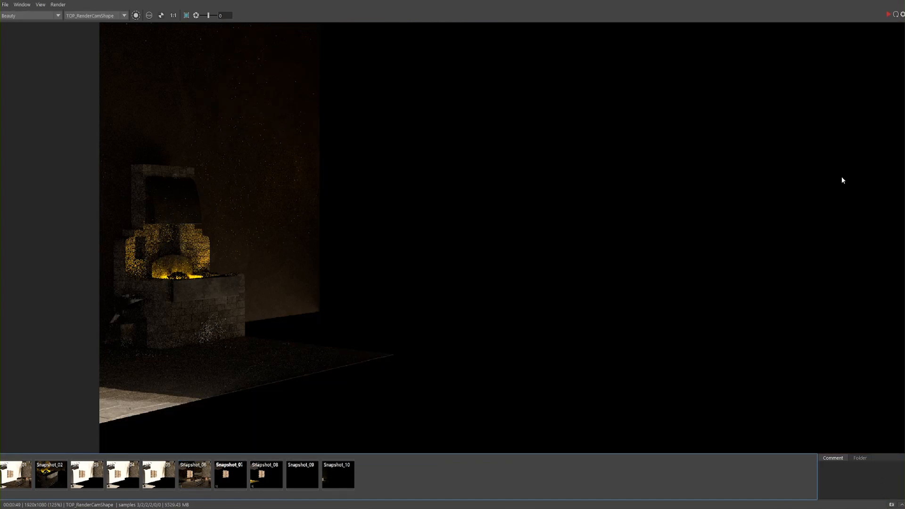
# Step: Leave the RenderView, reopen the Render Setup window and make the master Scene layer visible instead of Blacksmith_Room
pyautogui.click(861, 3)
pyautogui.keyDown('alt'); pyautogui.moveTo(330, 292); pyautogui.dragTo(308, 329, button='middle'); pyautogui.keyUp('alt')
pyautogui.keyDown('alt'); pyautogui.moveTo(309, 329); pyautogui.dragTo(229, 326, button='right'); pyautogui.keyUp('alt')
pyautogui.keyDown('alt'); pyautogui.moveTo(393, 335); pyautogui.dragTo(317, 362, button='middle'); pyautogui.keyUp('alt')
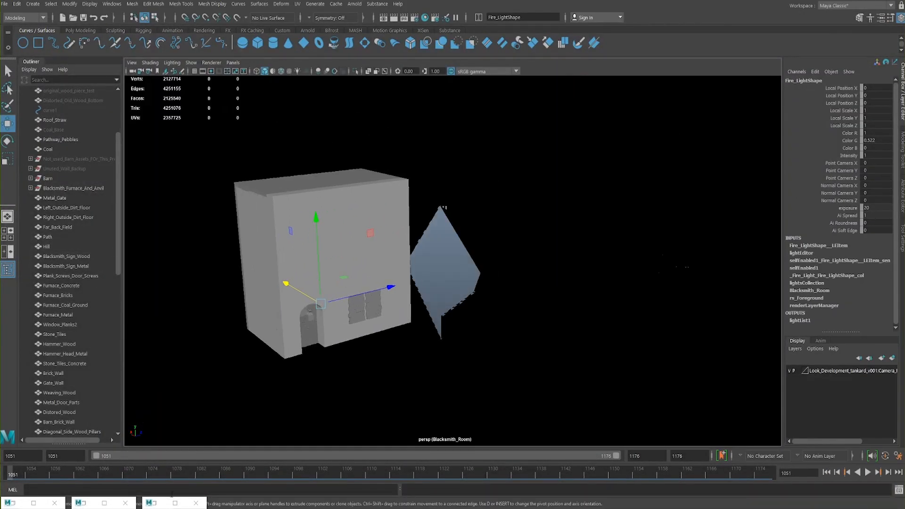
pyautogui.click(165, 502)
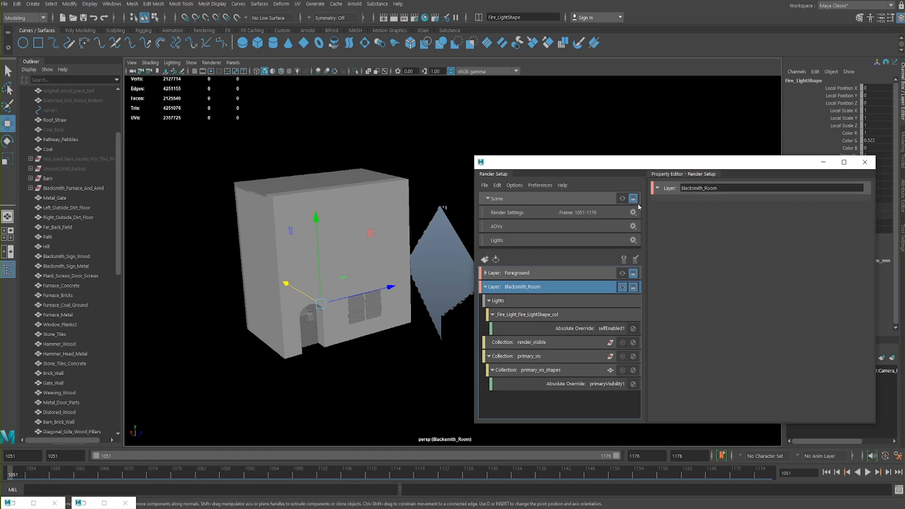
pyautogui.click(621, 199)
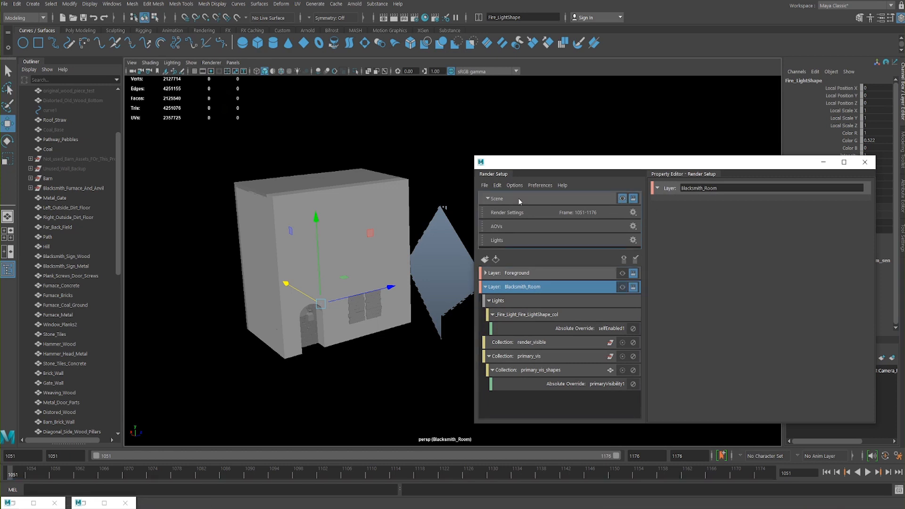
# Step: Select the brick wall, gate, barn, path and outside ground geometry behind the blacksmith building in the viewport
pyautogui.moveTo(600, 162); pyautogui.dragTo(410, 198)
pyautogui.moveTo(537, 144); pyautogui.dragTo(348, 383)
pyautogui.keyDown('alt'); pyautogui.moveTo(451, 311); pyautogui.dragTo(453, 261, button='middle'); pyautogui.keyUp('alt')
pyautogui.keyDown('alt'); pyautogui.moveTo(453, 263); pyautogui.dragTo(518, 260); pyautogui.keyUp('alt')
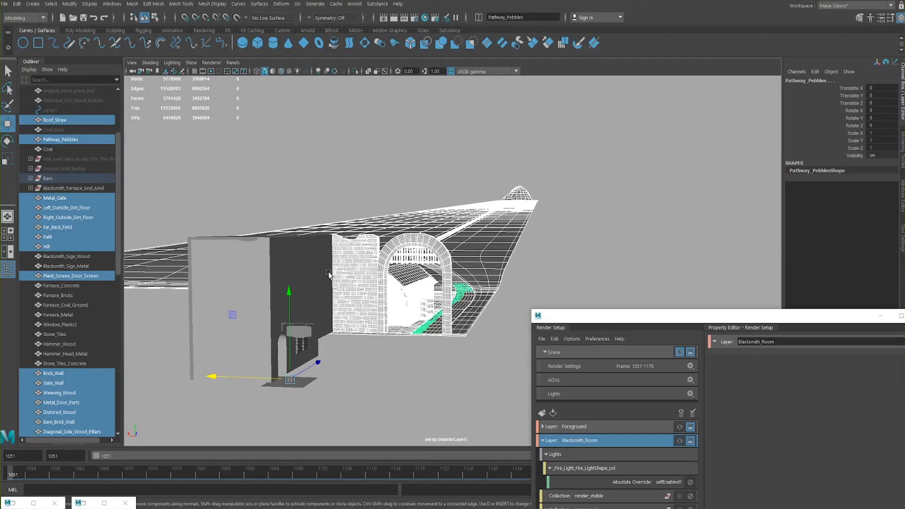
# Step: Examine the selected background geometry around the gate arch, brick wall, barn and pebble path from several angles
pyautogui.keyDown('alt'); pyautogui.moveTo(421, 371); pyautogui.dragTo(459, 257); pyautogui.keyUp('alt')
pyautogui.moveTo(592, 317); pyautogui.dragTo(546, 221)
pyautogui.keyDown('alt'); pyautogui.moveTo(412, 210); pyautogui.dragTo(393, 185); pyautogui.keyUp('alt')
pyautogui.keyDown('alt'); pyautogui.moveTo(306, 207); pyautogui.dragTo(283, 210); pyautogui.keyUp('alt')
pyautogui.moveTo(659, 219); pyautogui.dragTo(720, 230)
pyautogui.keyDown('alt'); pyautogui.moveTo(381, 327); pyautogui.dragTo(320, 281); pyautogui.keyUp('alt')
pyautogui.keyDown('alt'); pyautogui.moveTo(321, 281); pyautogui.dragTo(410, 238, button='middle'); pyautogui.keyUp('alt')
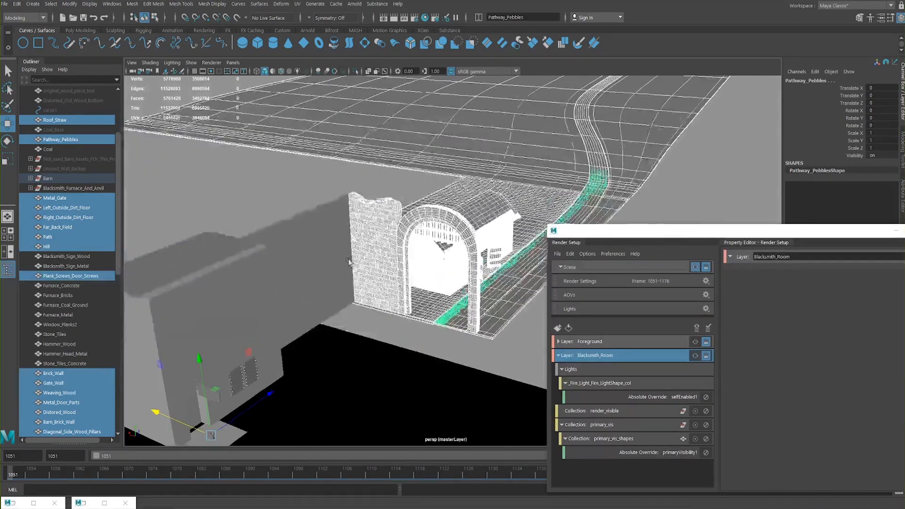
pyautogui.scroll(6, 409, 235)
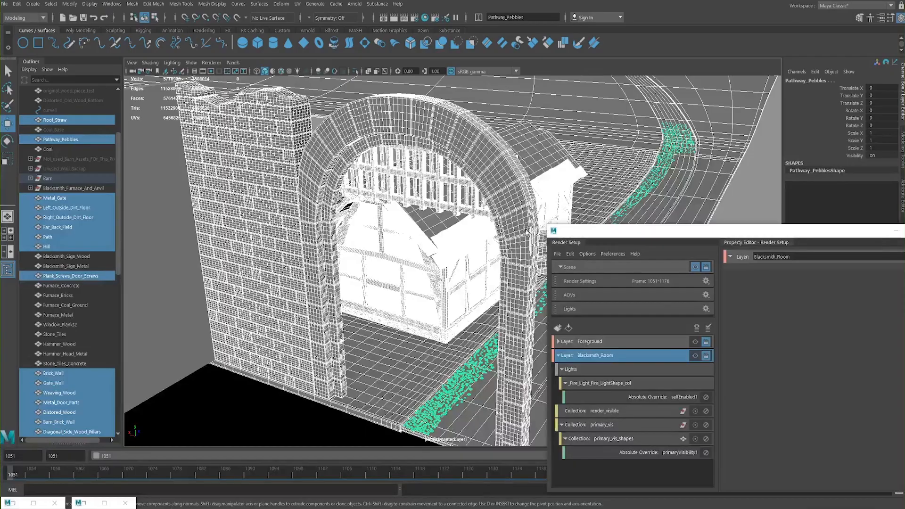
pyautogui.keyDown('alt'); pyautogui.moveTo(403, 223); pyautogui.dragTo(325, 226); pyautogui.keyUp('alt')
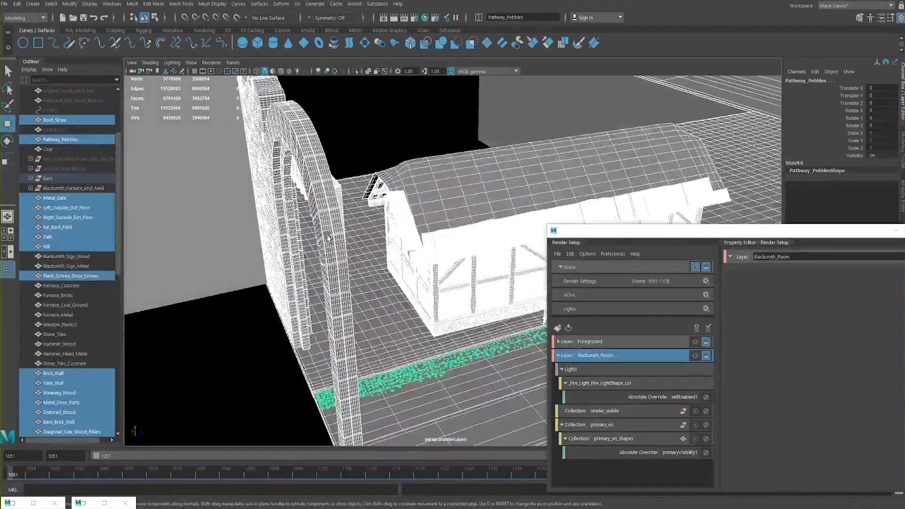
pyautogui.keyDown('alt'); pyautogui.moveTo(383, 225); pyautogui.dragTo(339, 179, button='middle'); pyautogui.keyUp('alt')
pyautogui.scroll(-2, 339, 179)
pyautogui.keyDown('alt'); pyautogui.moveTo(360, 245); pyautogui.dragTo(532, 193); pyautogui.keyUp('alt')
pyautogui.keyDown('alt'); pyautogui.moveTo(405, 302); pyautogui.dragTo(362, 301); pyautogui.keyUp('alt')
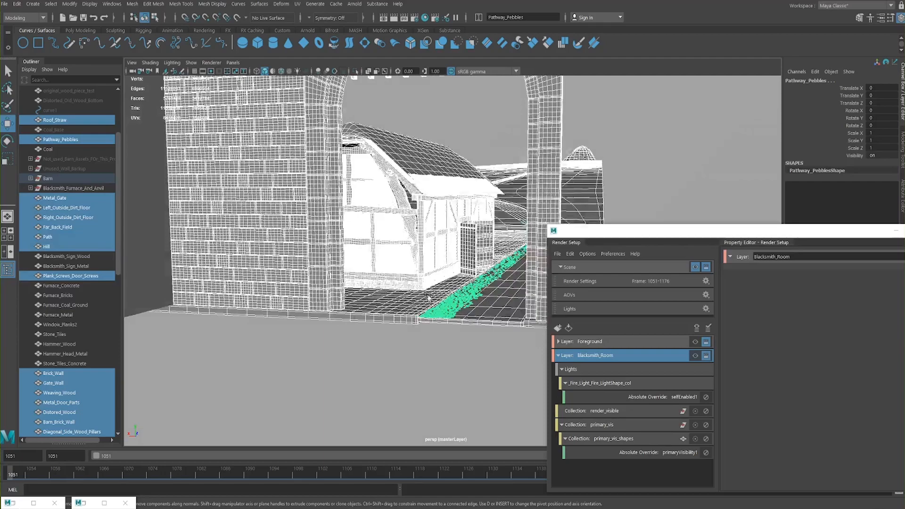
pyautogui.keyDown('alt'); pyautogui.moveTo(429, 296); pyautogui.dragTo(319, 263); pyautogui.keyUp('alt')
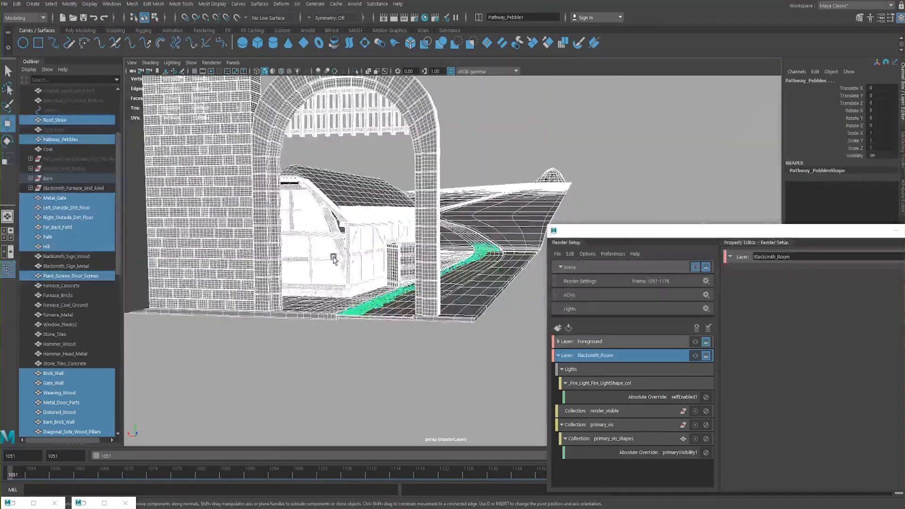
pyautogui.keyDown('alt'); pyautogui.moveTo(493, 201); pyautogui.dragTo(316, 242); pyautogui.keyUp('alt')
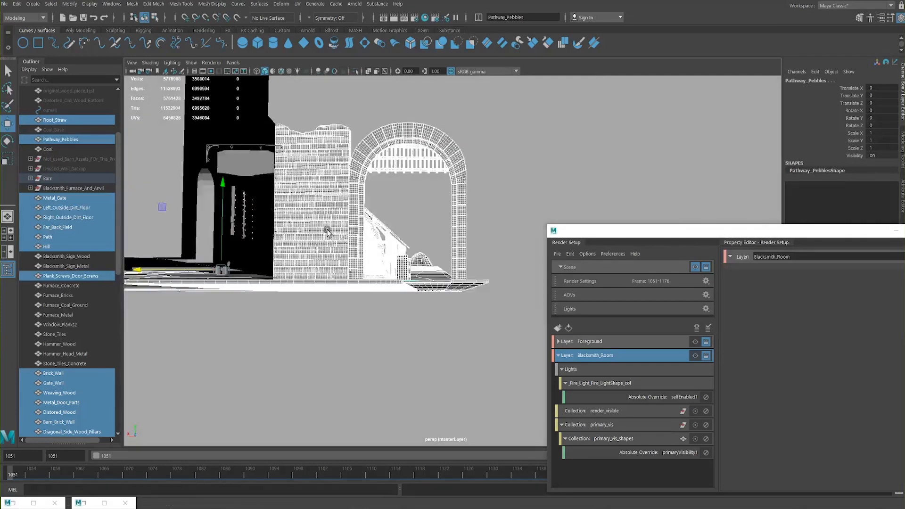
pyautogui.keyDown('alt'); pyautogui.moveTo(317, 240); pyautogui.dragTo(503, 231); pyautogui.keyUp('alt')
pyautogui.keyDown('alt'); pyautogui.moveTo(413, 230); pyautogui.dragTo(372, 238); pyautogui.keyUp('alt')
pyautogui.keyDown('alt'); pyautogui.moveTo(372, 238); pyautogui.dragTo(528, 207, button='right'); pyautogui.keyUp('alt')
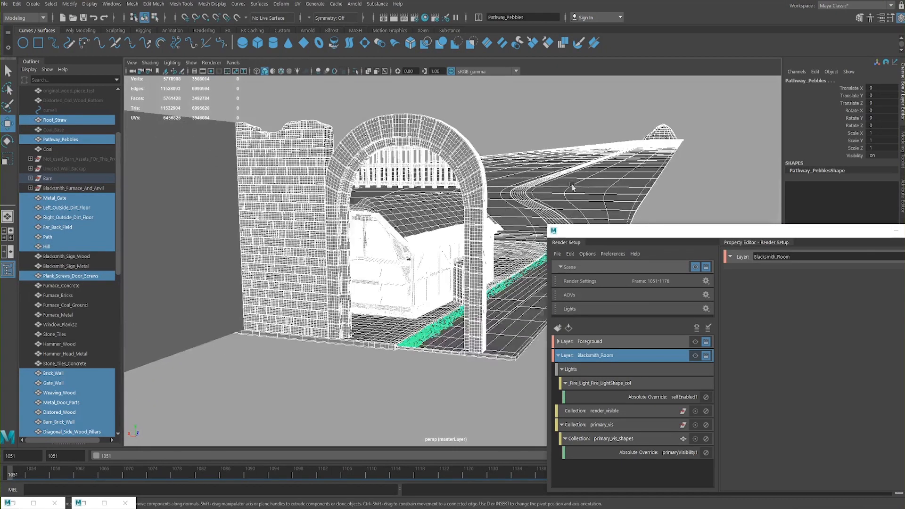
pyautogui.keyDown('alt'); pyautogui.moveTo(514, 264); pyautogui.dragTo(401, 307, button='right'); pyautogui.keyUp('alt')
pyautogui.keyDown('alt'); pyautogui.moveTo(490, 424); pyautogui.dragTo(311, 282); pyautogui.keyUp('alt')
pyautogui.keyDown('alt'); pyautogui.moveTo(311, 283); pyautogui.dragTo(404, 246, button='right'); pyautogui.keyUp('alt')
pyautogui.keyDown('alt'); pyautogui.moveTo(404, 246); pyautogui.dragTo(457, 313); pyautogui.keyUp('alt')
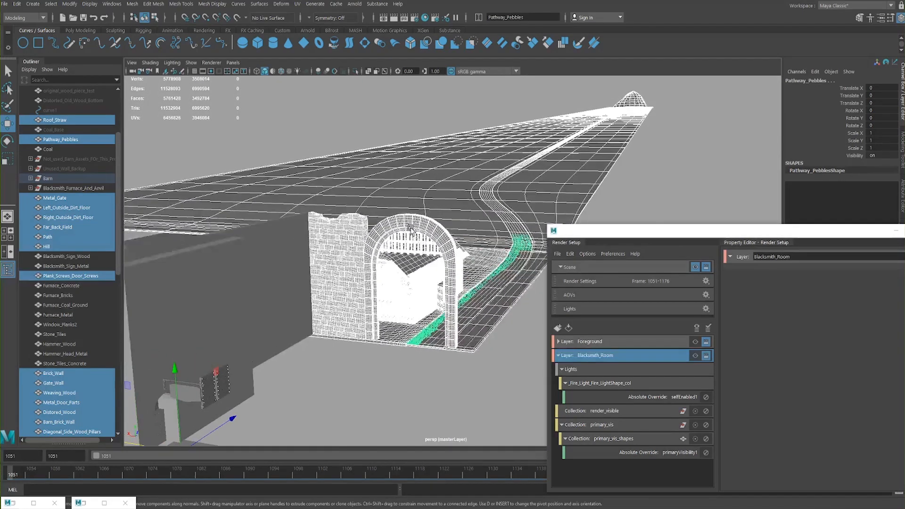
# Step: Collapse the Blacksmith_Room layer and create a new render layer named Background_layer
pyautogui.click(558, 356)
pyautogui.keyDown('alt'); pyautogui.moveTo(422, 308); pyautogui.dragTo(339, 226); pyautogui.keyUp('alt')
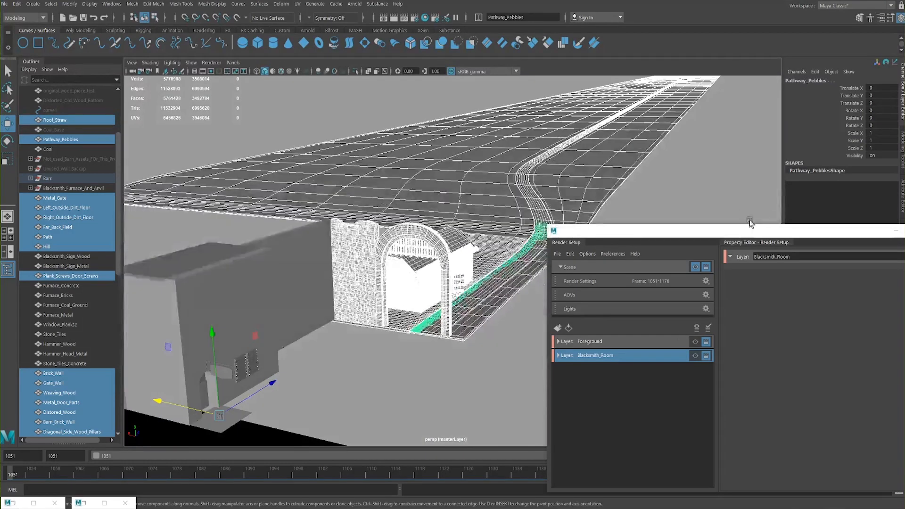
pyautogui.moveTo(660, 230); pyautogui.dragTo(569, 214)
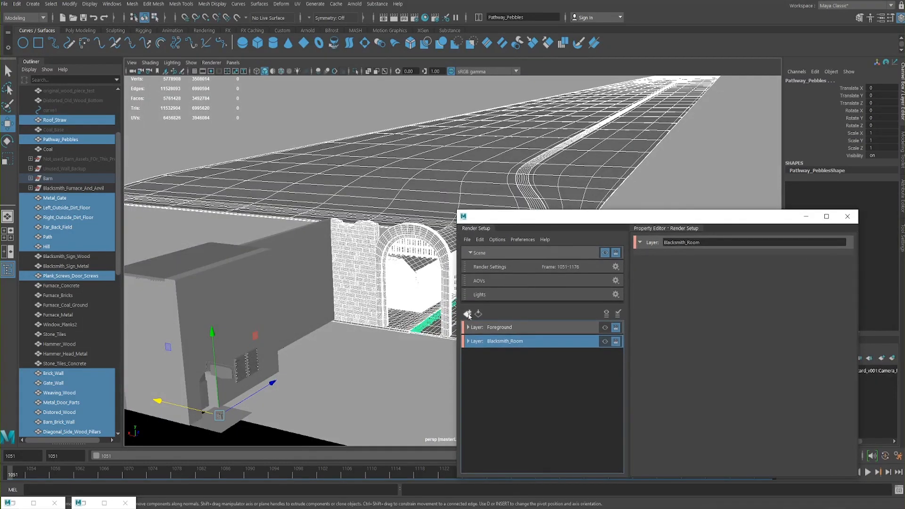
pyautogui.click(468, 314)
pyautogui.write('BAc')
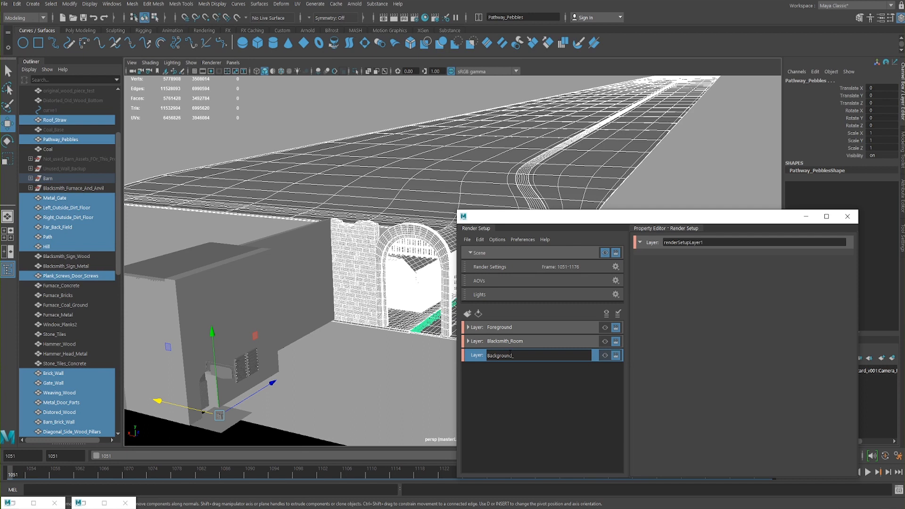
pyautogui.write('kground_layer')
pyautogui.press('Return')
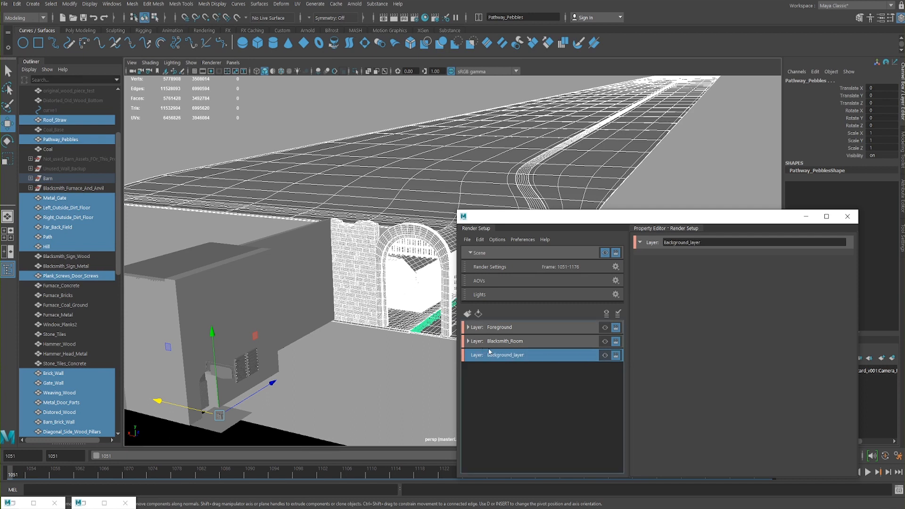
# Step: Create a collection named background_col in Background_layer and add the selected background geometry to it
pyautogui.rightClick(502, 355)
pyautogui.click(566, 382)
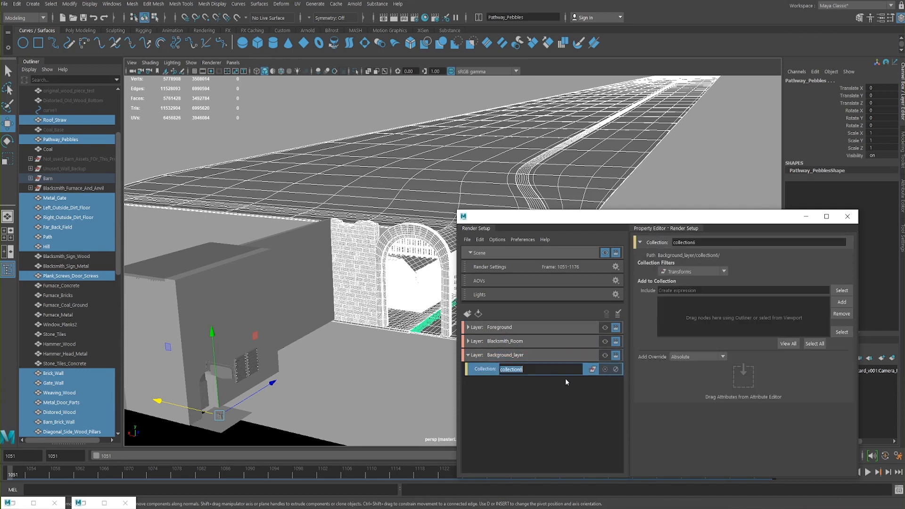
pyautogui.click(841, 301)
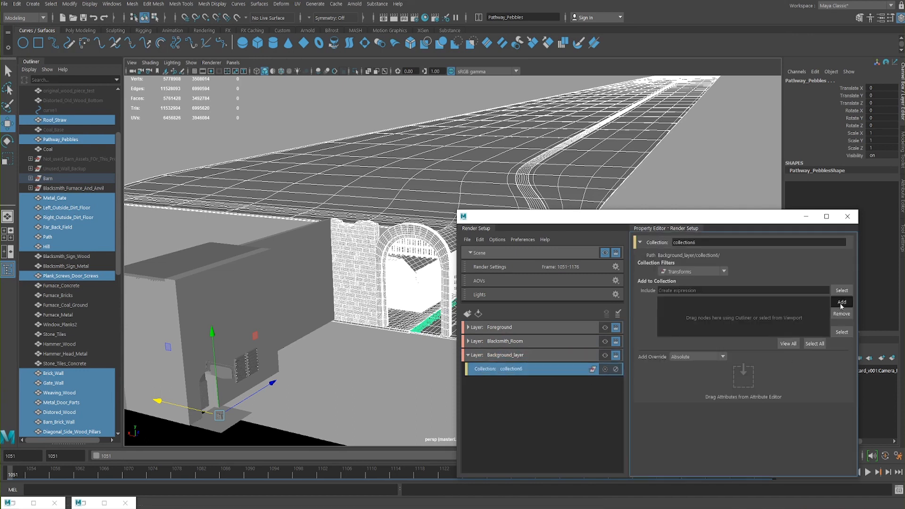
pyautogui.doubleClick(519, 369)
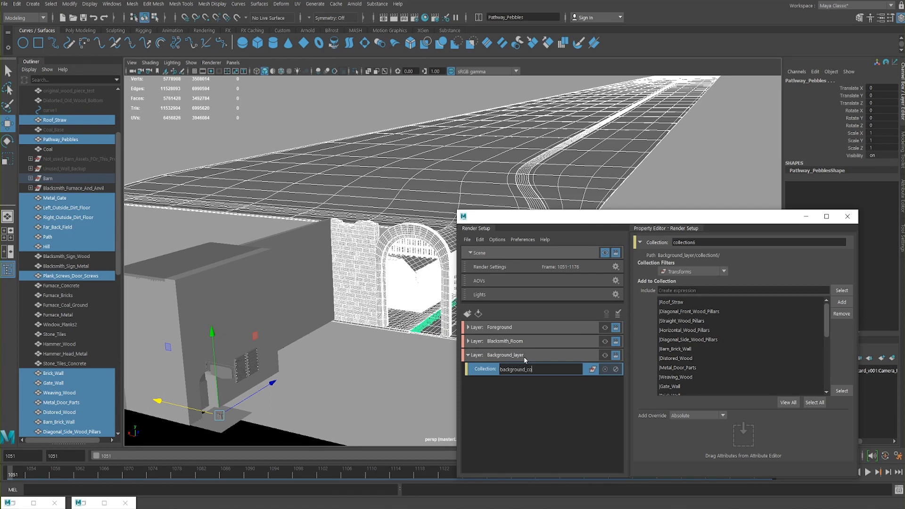
pyautogui.write('background_cols')
pyautogui.press('BackSpace')
pyautogui.press('Return')
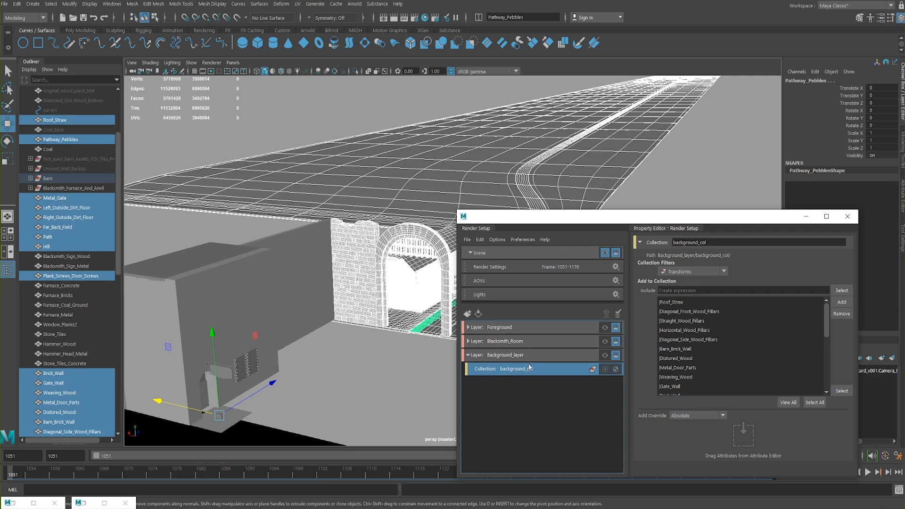
# Step: Add a second collection named primary_vis1 to Background_layer
pyautogui.moveTo(569, 223); pyautogui.dragTo(600, 200)
pyautogui.keyDown('alt'); pyautogui.moveTo(298, 272); pyautogui.dragTo(327, 242); pyautogui.keyUp('alt')
pyautogui.keyDown('alt'); pyautogui.moveTo(327, 242); pyautogui.dragTo(435, 308, button='right'); pyautogui.keyUp('alt')
pyautogui.keyDown('alt'); pyautogui.moveTo(435, 308); pyautogui.dragTo(490, 303); pyautogui.keyUp('alt')
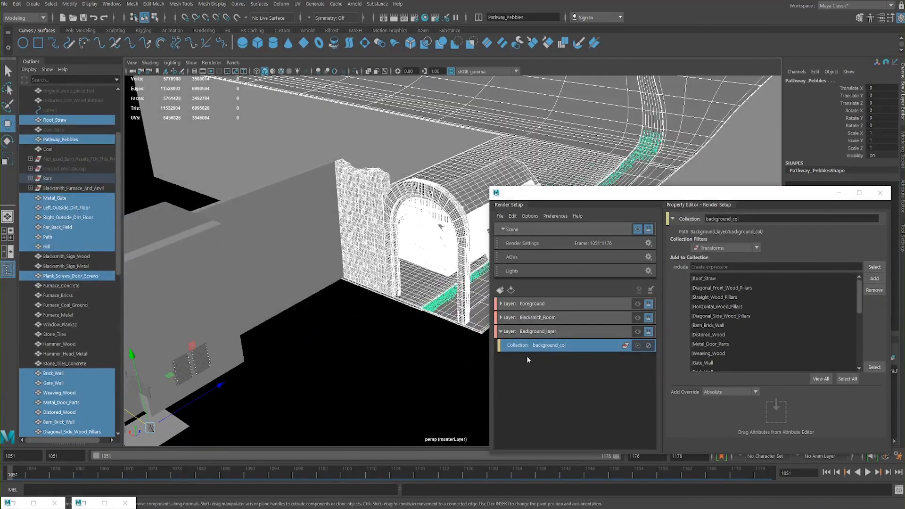
pyautogui.click(523, 332)
pyautogui.rightClick(524, 337)
pyautogui.click(532, 336)
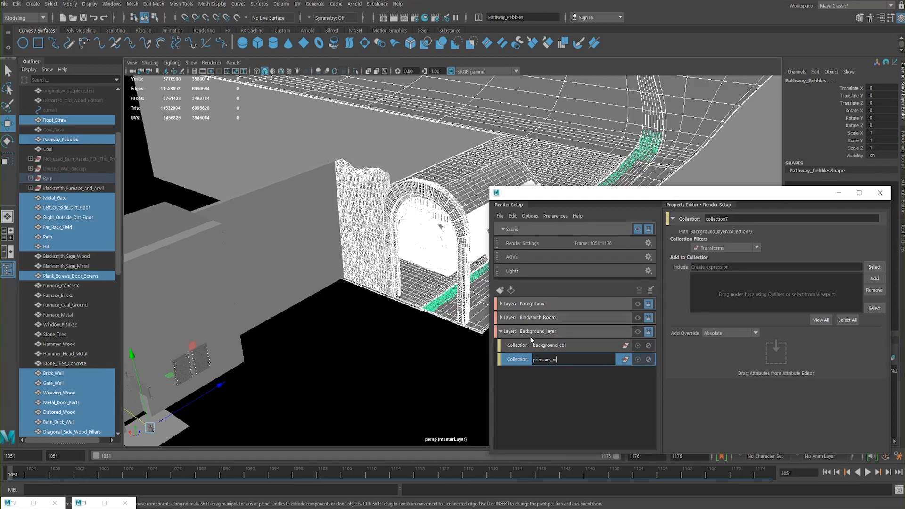
pyautogui.write('primary_vis1')
pyautogui.press('Return')
pyautogui.keyDown('alt'); pyautogui.moveTo(320, 352); pyautogui.dragTo(299, 302); pyautogui.keyUp('alt')
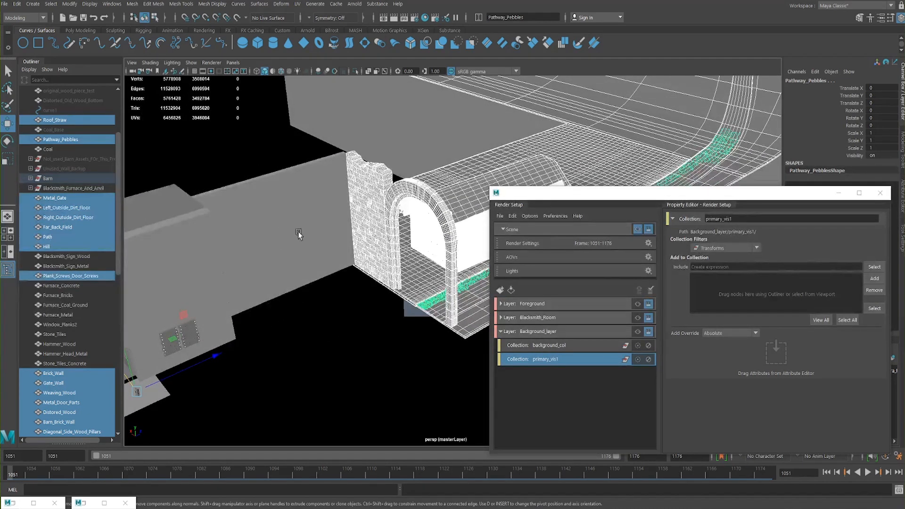
pyautogui.click(298, 228)
pyautogui.keyDown('alt'); pyautogui.moveTo(376, 311); pyautogui.dragTo(324, 239); pyautogui.keyUp('alt')
pyautogui.keyDown('shift'); pyautogui.click(321, 240); pyautogui.keyUp('shift')
pyautogui.keyDown('shift'); pyautogui.click(308, 241); pyautogui.keyUp('shift')
pyautogui.keyDown('alt'); pyautogui.moveTo(320, 287); pyautogui.dragTo(333, 223); pyautogui.keyUp('alt')
pyautogui.keyDown('shift'); pyautogui.click(313, 134); pyautogui.keyUp('shift')
pyautogui.keyDown('alt'); pyautogui.moveTo(407, 281); pyautogui.dragTo(434, 265); pyautogui.keyUp('alt')
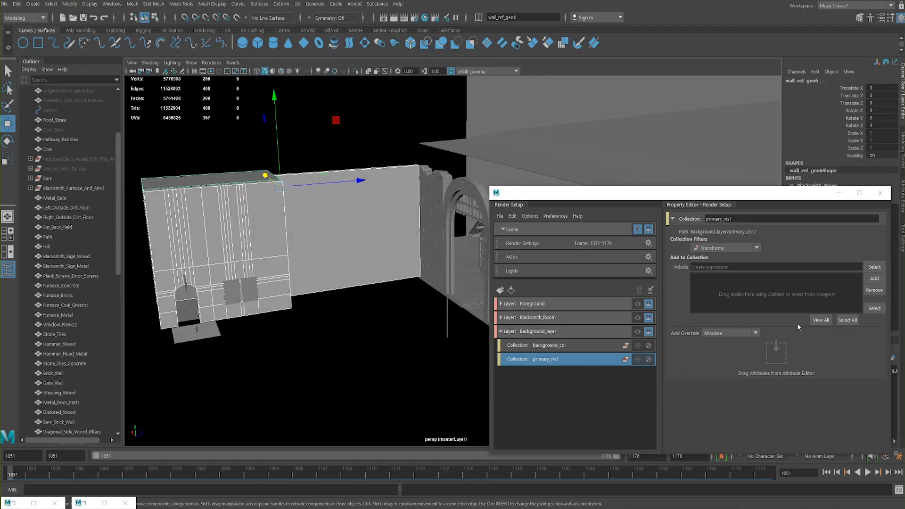
pyautogui.keyDown('alt'); pyautogui.moveTo(265, 198); pyautogui.dragTo(243, 217); pyautogui.keyUp('alt')
pyautogui.keyDown('alt'); pyautogui.moveTo(243, 218); pyautogui.dragTo(327, 214, button='right'); pyautogui.keyUp('alt')
pyautogui.keyDown('alt'); pyautogui.moveTo(328, 214); pyautogui.dragTo(403, 208); pyautogui.keyUp('alt')
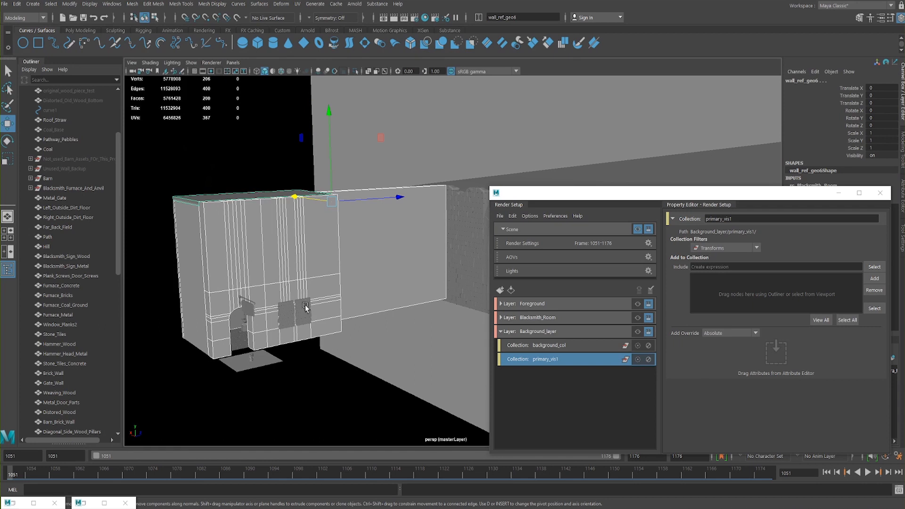
pyautogui.click(321, 306)
pyautogui.keyDown('alt'); pyautogui.moveTo(373, 244); pyautogui.dragTo(369, 264); pyautogui.keyUp('alt')
# Step: Select wall_ref_geo6, Left_outer_wall_ref and Main_wall_lighting in the viewport and add them to the primary_vis1 collection
pyautogui.click(350, 241)
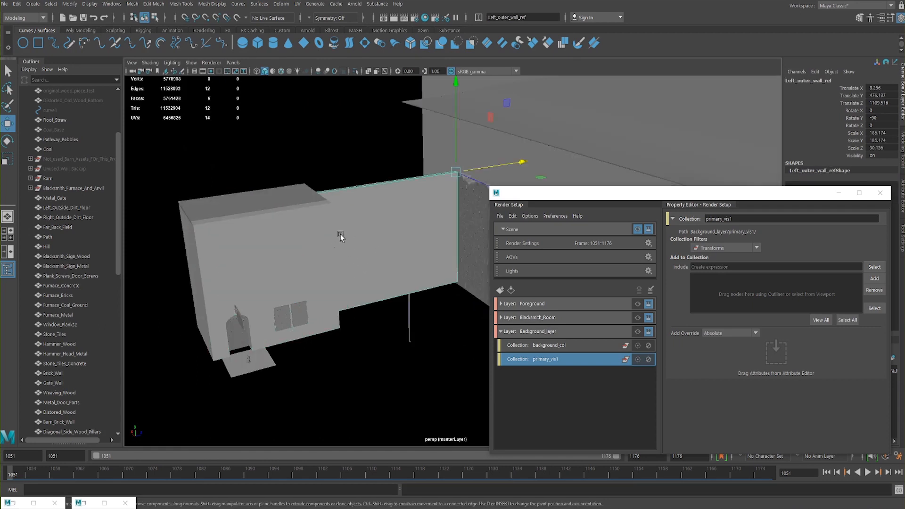
pyautogui.keyDown('shift'); pyautogui.click(307, 231); pyautogui.keyUp('shift')
pyautogui.keyDown('shift'); pyautogui.click(292, 187); pyautogui.keyUp('shift')
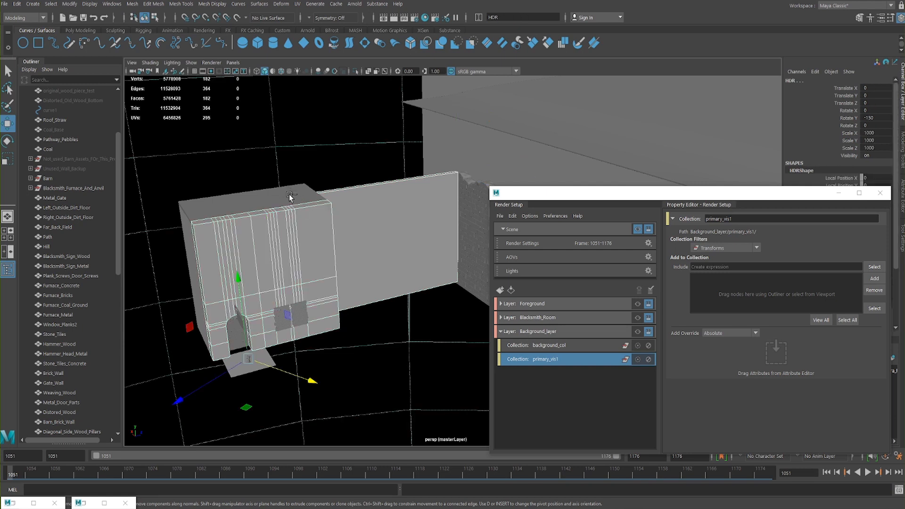
pyautogui.hotkey('ctrl', 'z')
pyautogui.click(321, 198)
pyautogui.keyDown('shift'); pyautogui.click(368, 225); pyautogui.keyUp('shift')
pyautogui.click(290, 230)
pyautogui.keyDown('alt'); pyautogui.moveTo(242, 252); pyautogui.dragTo(343, 262); pyautogui.keyUp('alt')
pyautogui.click(874, 278)
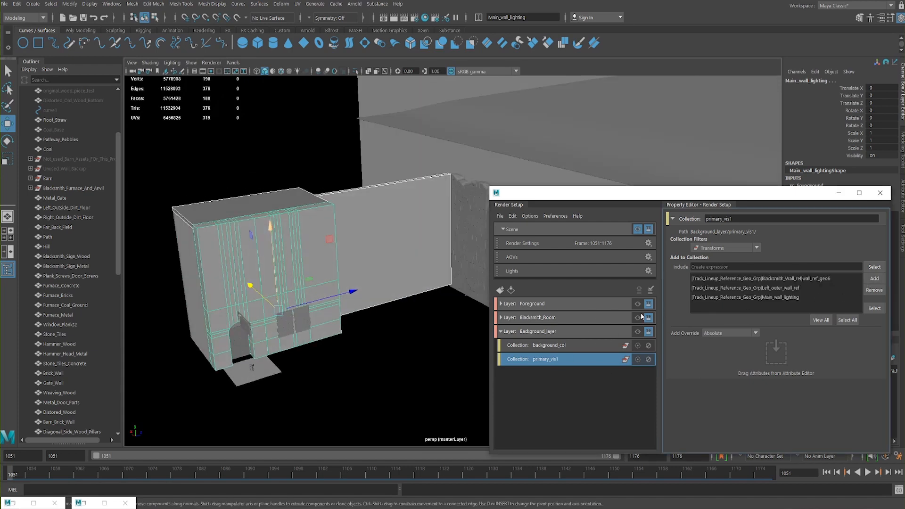
# Step: Create an absolute Primary Visibility override on primary_vis1 from Left_outer_wall_ref's render stats, with Primary Visibility off
pyautogui.moveTo(607, 192); pyautogui.dragTo(389, 231)
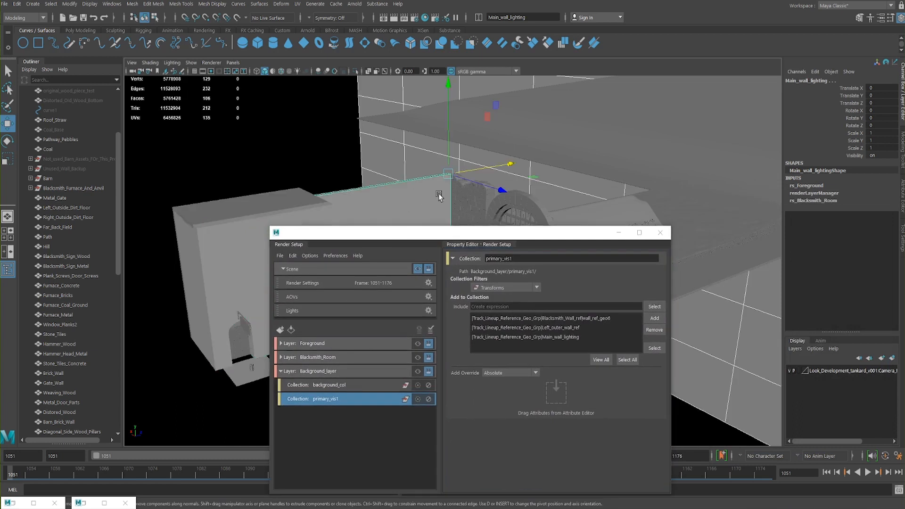
pyautogui.click(420, 197)
pyautogui.moveTo(455, 238); pyautogui.dragTo(444, 170)
pyautogui.hotkey('ctrl', 'a')
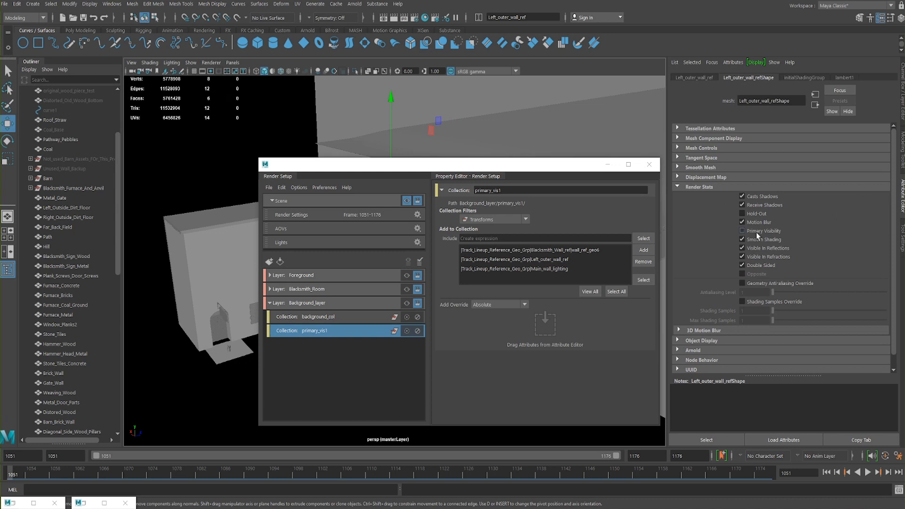
pyautogui.moveTo(523, 347); pyautogui.dragTo(522, 351)
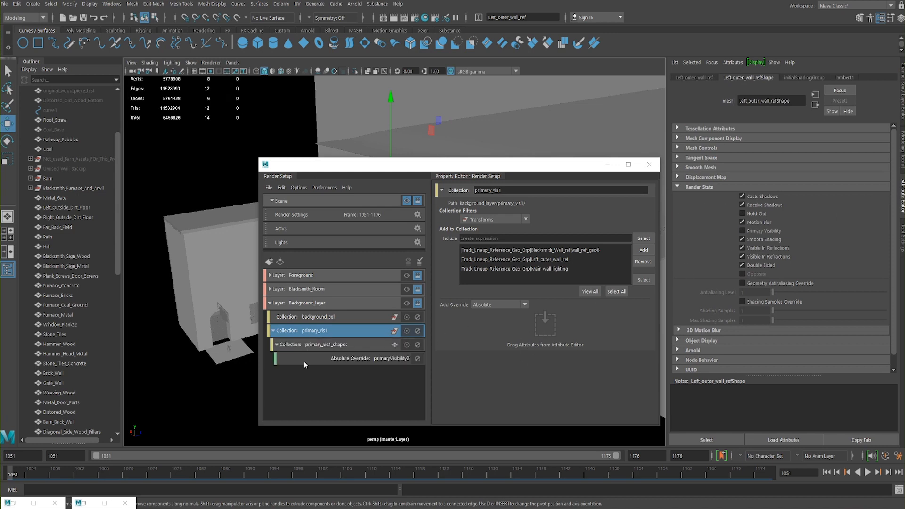
pyautogui.click(349, 359)
pyautogui.click(503, 211)
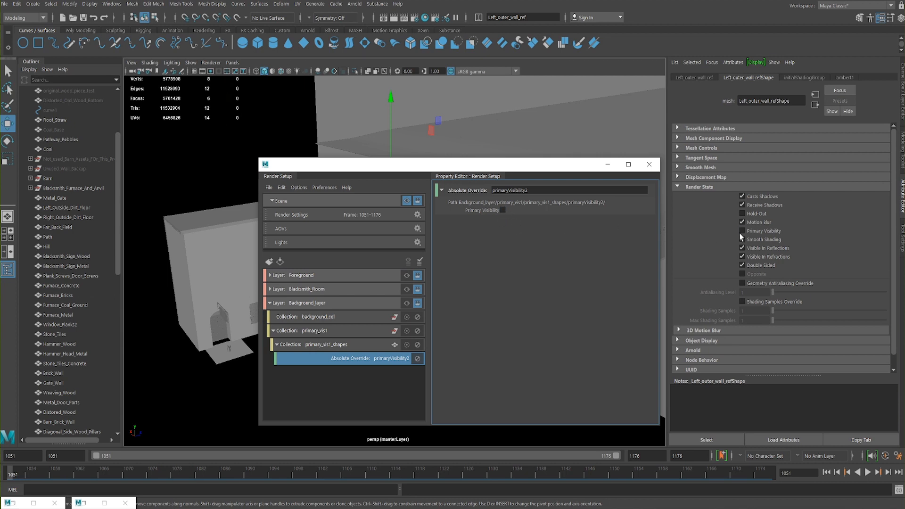
# Step: Make Background_layer the visible render layer and switch the viewport to the four-view layout
pyautogui.moveTo(484, 171); pyautogui.dragTo(679, 169)
pyautogui.keyDown('alt'); pyautogui.moveTo(329, 218); pyautogui.dragTo(294, 230); pyautogui.keyUp('alt')
pyautogui.click(307, 175)
pyautogui.keyDown('alt'); pyautogui.moveTo(311, 179); pyautogui.dragTo(485, 249, button='right'); pyautogui.keyUp('alt')
pyautogui.click(602, 302)
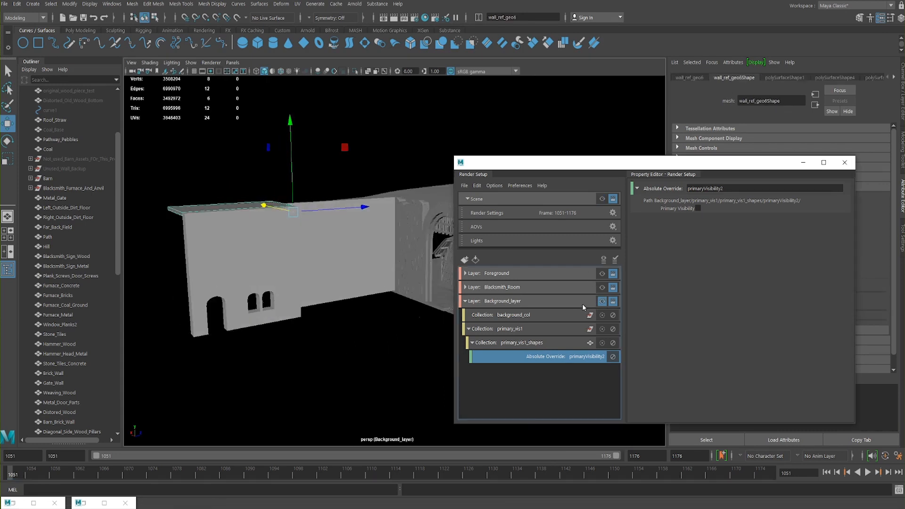
pyautogui.keyDown('alt'); pyautogui.moveTo(264, 227); pyautogui.dragTo(296, 231); pyautogui.keyUp('alt')
pyautogui.press('space')
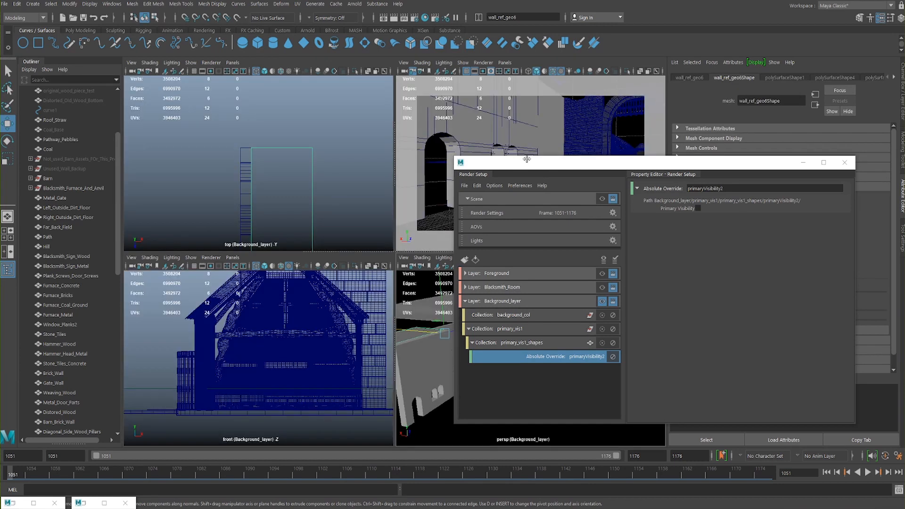
# Step: Restore the Arnold RenderView and Light Editor and arrange them beside the Render Setup window
pyautogui.moveTo(526, 168); pyautogui.dragTo(530, 251)
pyautogui.click(84, 504)
pyautogui.click(19, 504)
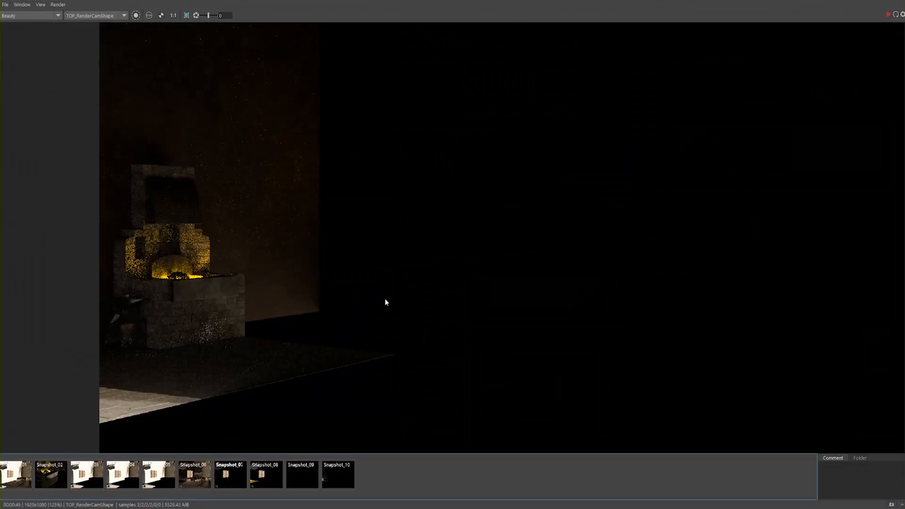
pyautogui.moveTo(372, 1); pyautogui.dragTo(317, 60)
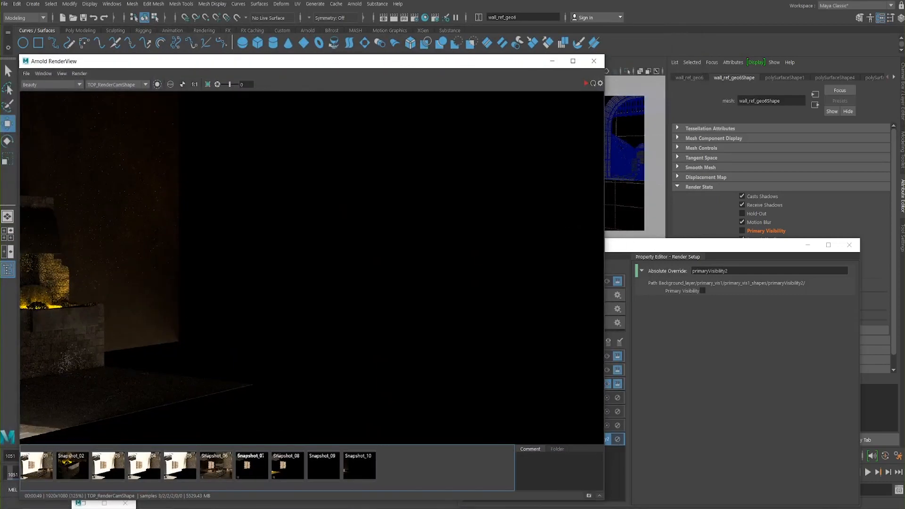
pyautogui.click(81, 505)
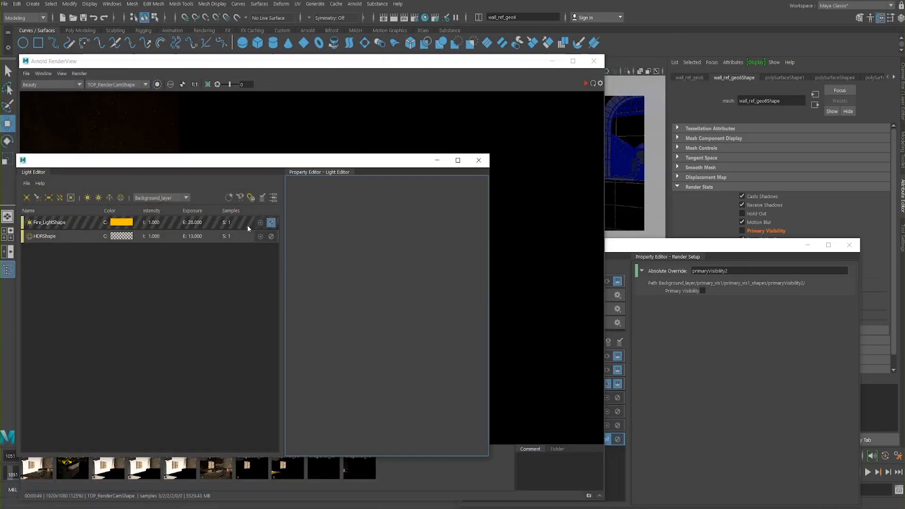
pyautogui.click(678, 253)
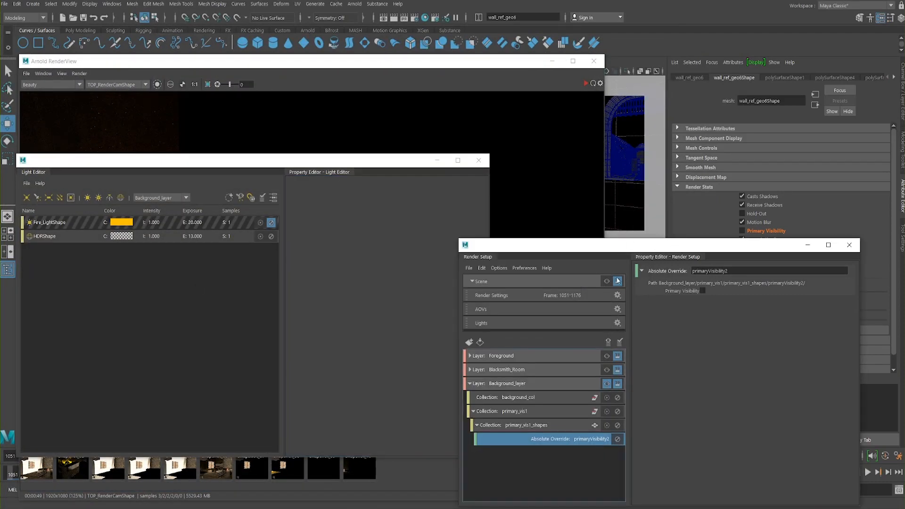
pyautogui.moveTo(168, 161); pyautogui.dragTo(174, 137)
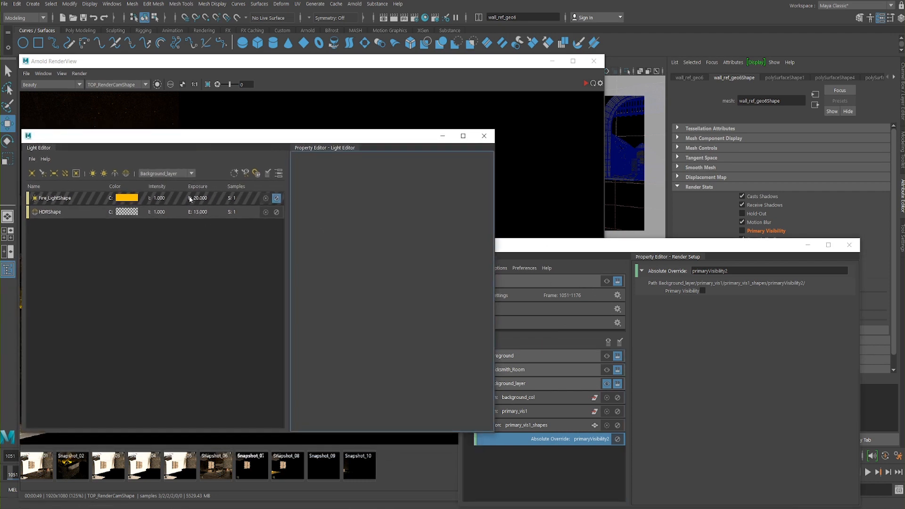
pyautogui.click(544, 247)
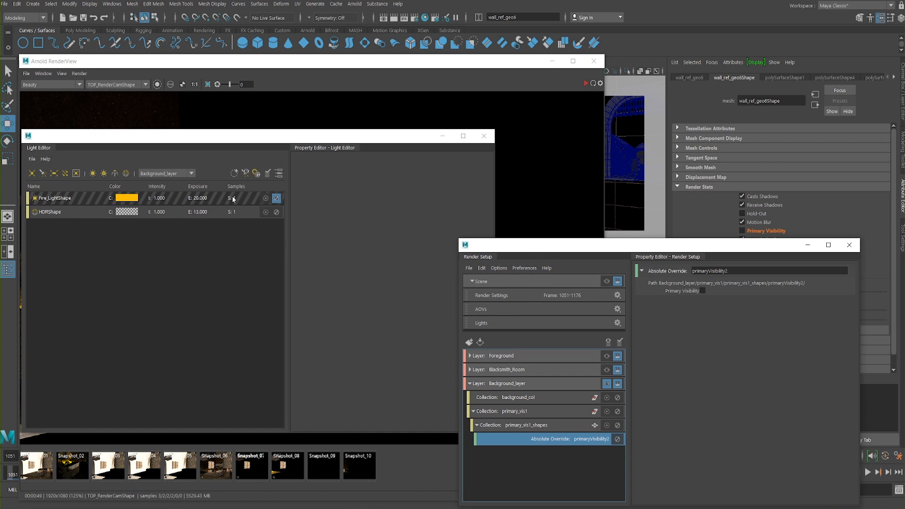
pyautogui.moveTo(541, 247); pyautogui.dragTo(546, 216)
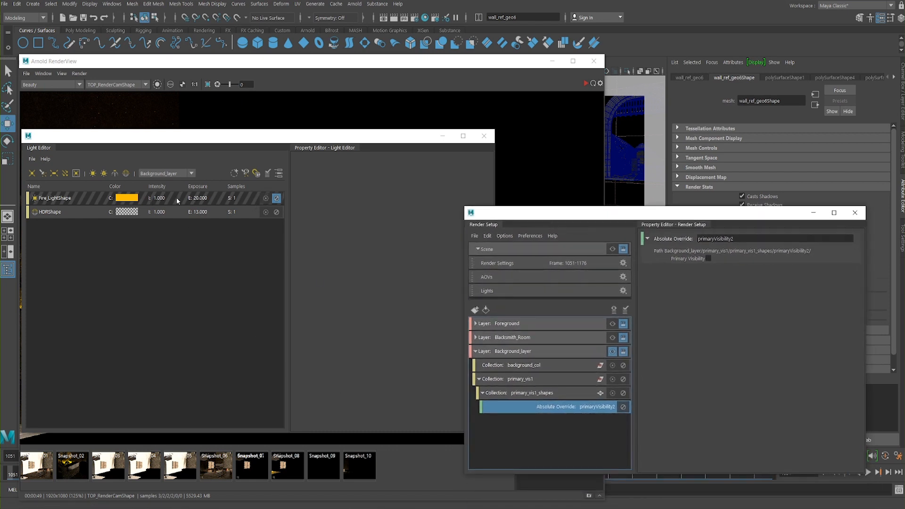
# Step: Try to create an absolute override of Fire_LightShape's Enable attribute for the visible layer
pyautogui.click(89, 200)
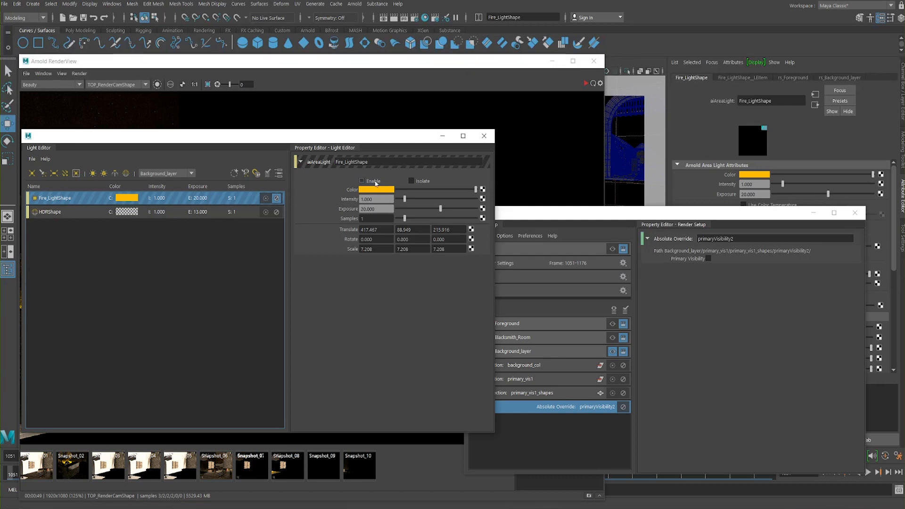
pyautogui.click(527, 219)
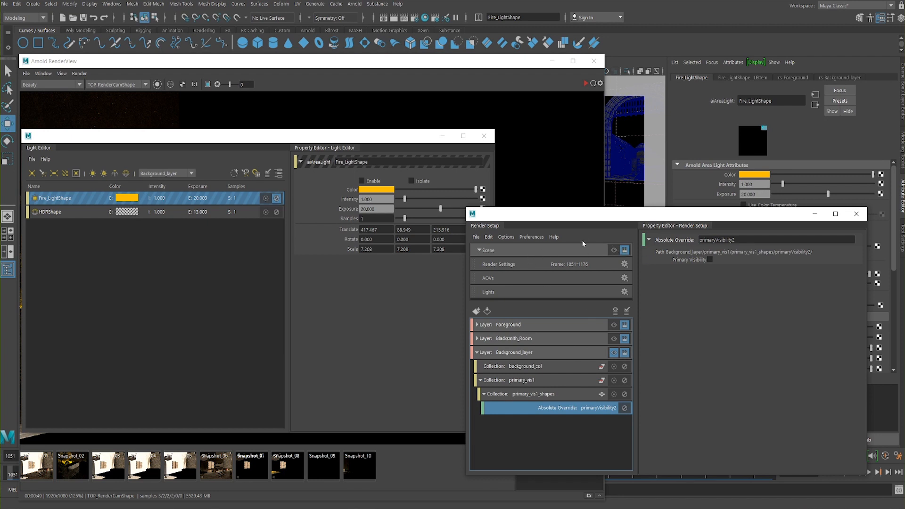
pyautogui.rightClick(376, 185)
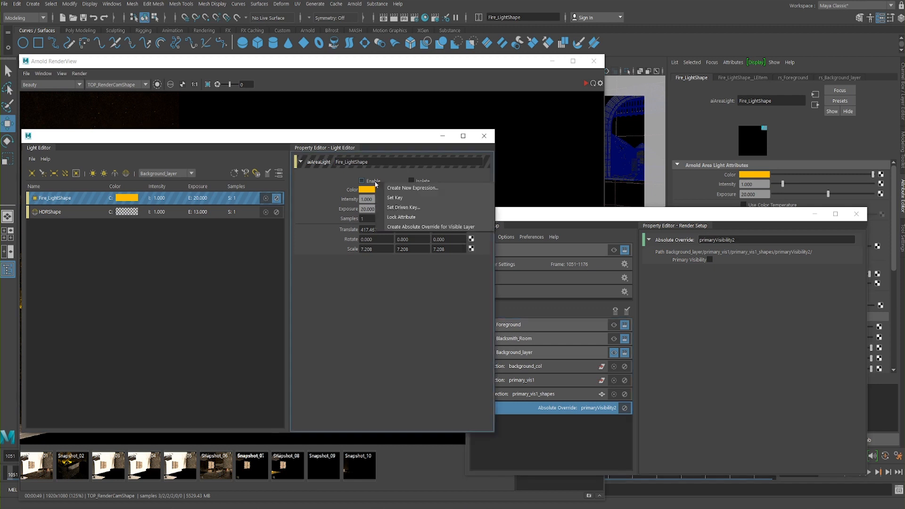
pyautogui.click(394, 227)
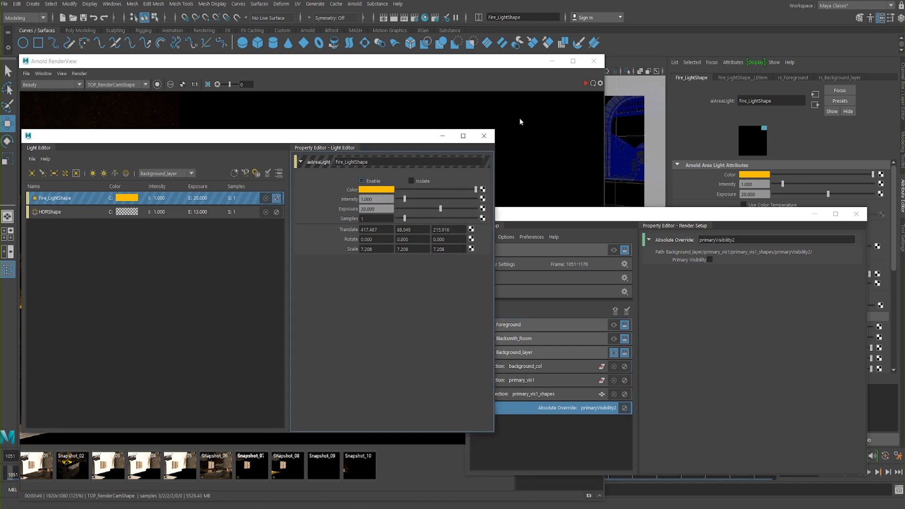
pyautogui.doubleClick(649, 219)
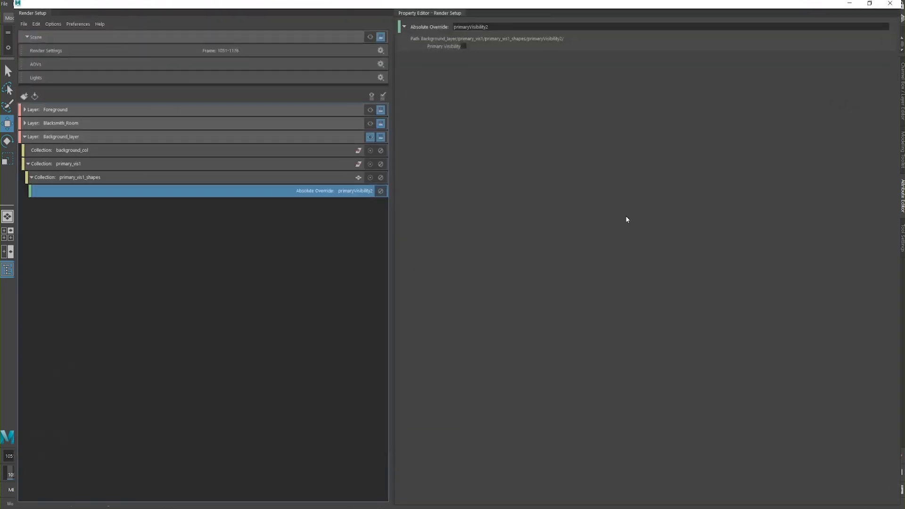
pyautogui.doubleClick(509, 4)
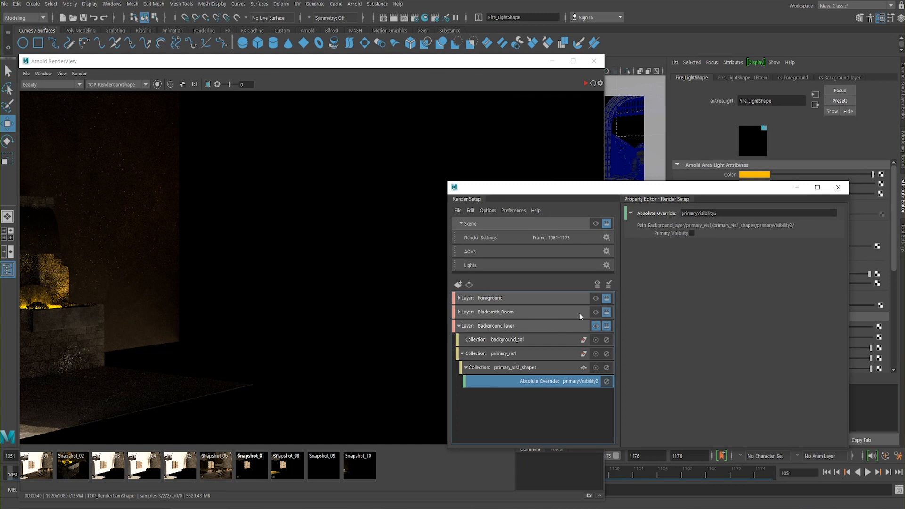
# Step: Enlarge the Arnold RenderView and examine the Background_layer render around the brick wall and outside ground
pyautogui.doubleClick(394, 66)
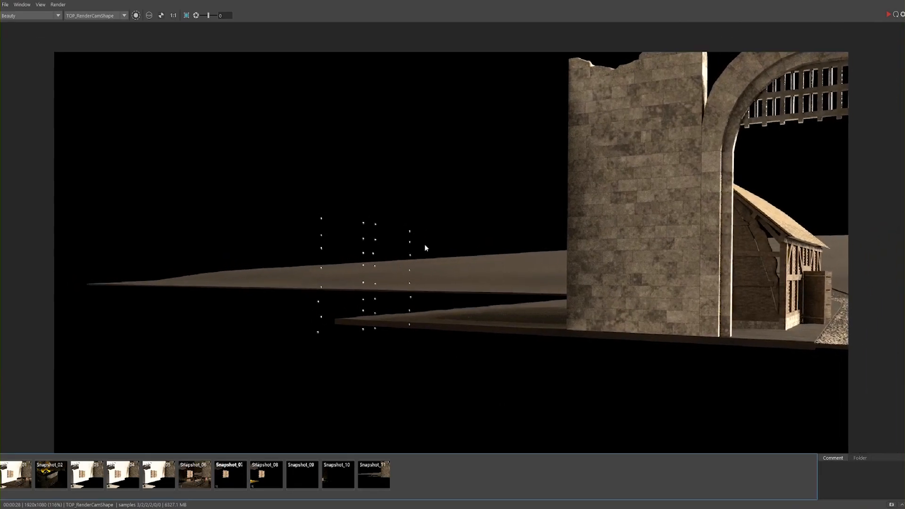
pyautogui.scroll(4, 425, 248)
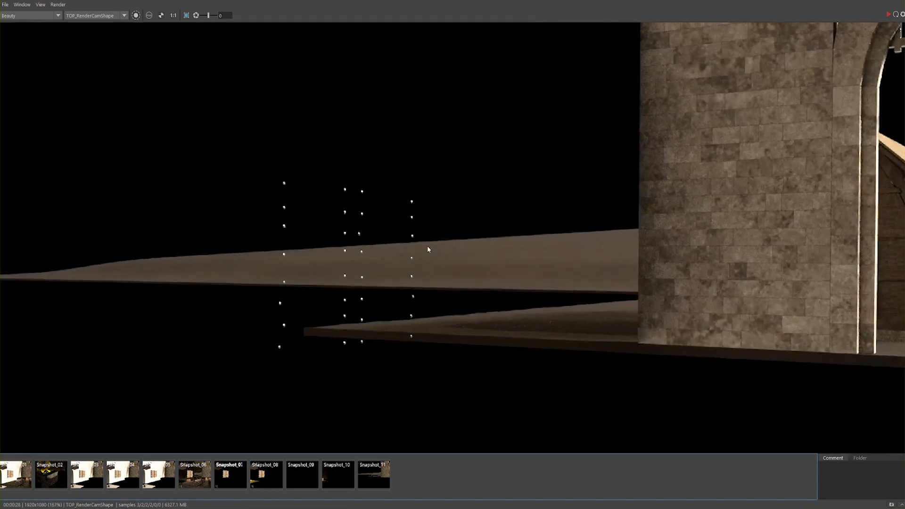
pyautogui.scroll(-3, 428, 249)
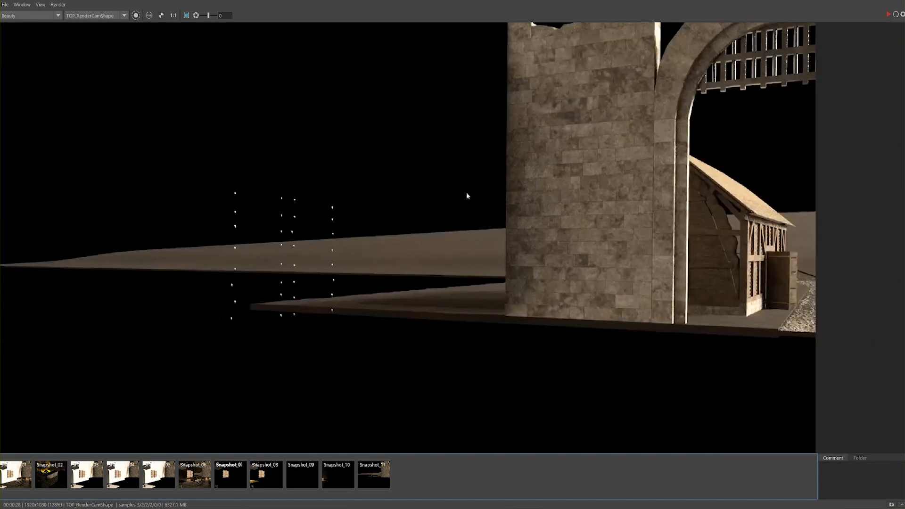
pyautogui.scroll(-1, 453, 214)
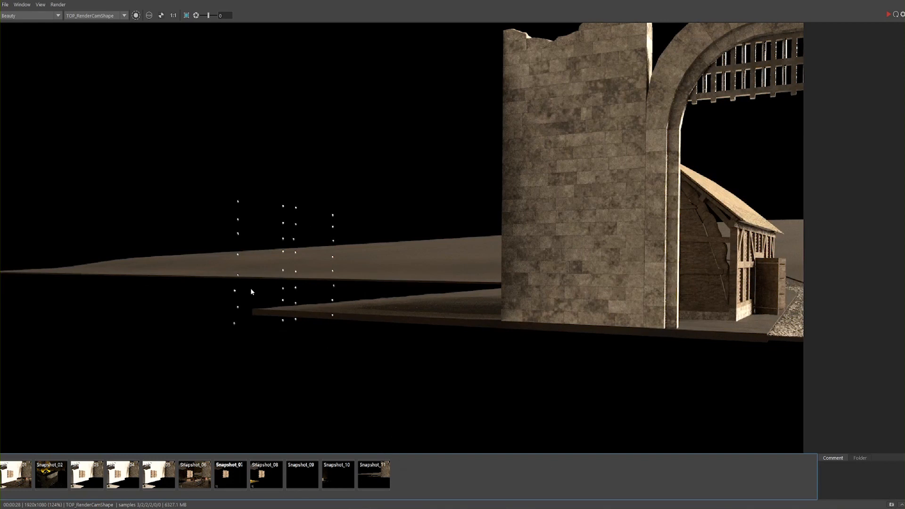
# Step: Minimize the Arnold RenderView and Render Setup, switch to a full perspective view, and select the door screws visible through the wall's windows
pyautogui.moveTo(395, 0); pyautogui.dragTo(409, 73)
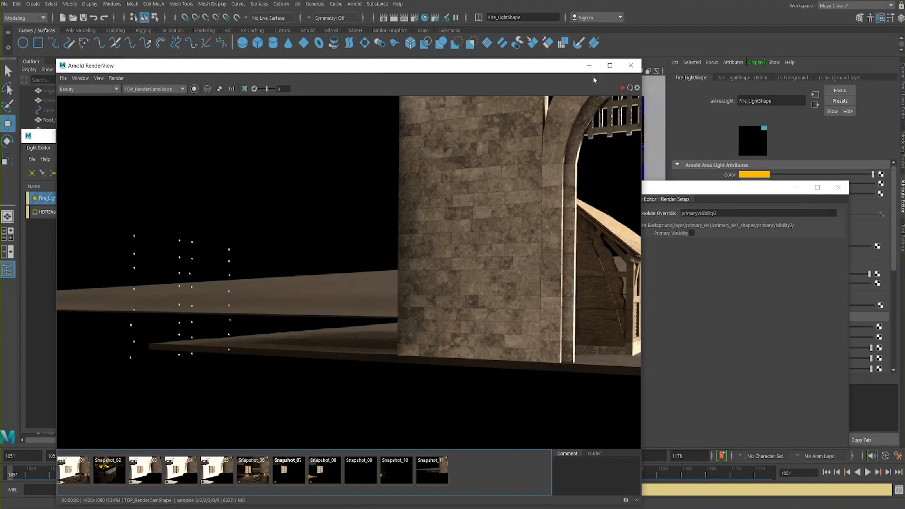
pyautogui.click(588, 66)
pyautogui.click(445, 137)
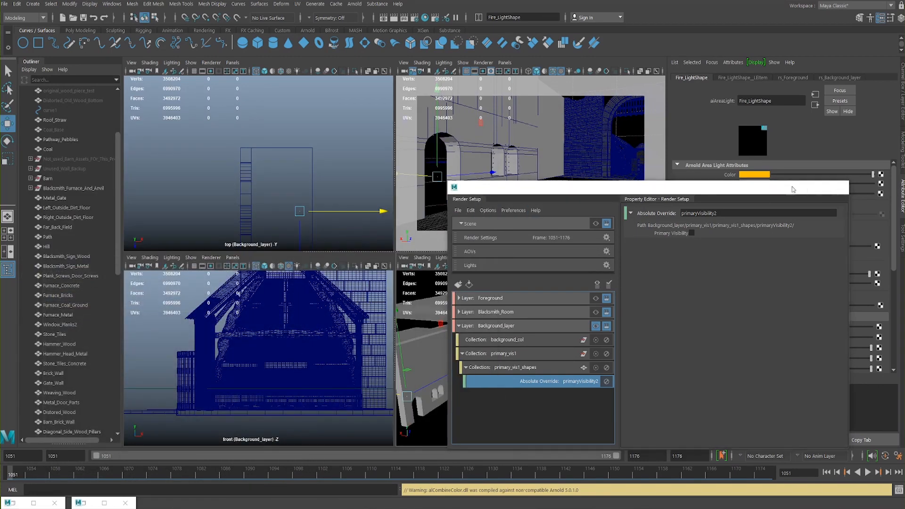
pyautogui.click(813, 187)
pyautogui.press('space')
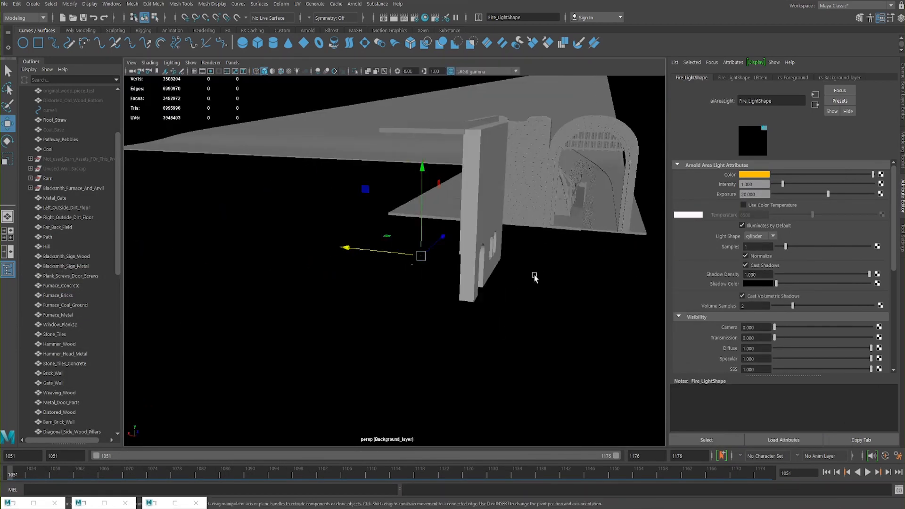
pyautogui.keyDown('alt'); pyautogui.moveTo(535, 277); pyautogui.dragTo(494, 279); pyautogui.keyUp('alt')
pyautogui.keyDown('alt'); pyautogui.moveTo(493, 279); pyautogui.dragTo(553, 320, button='right'); pyautogui.keyUp('alt')
pyautogui.keyDown('alt'); pyautogui.moveTo(464, 246); pyautogui.dragTo(565, 274, button='middle'); pyautogui.keyUp('alt')
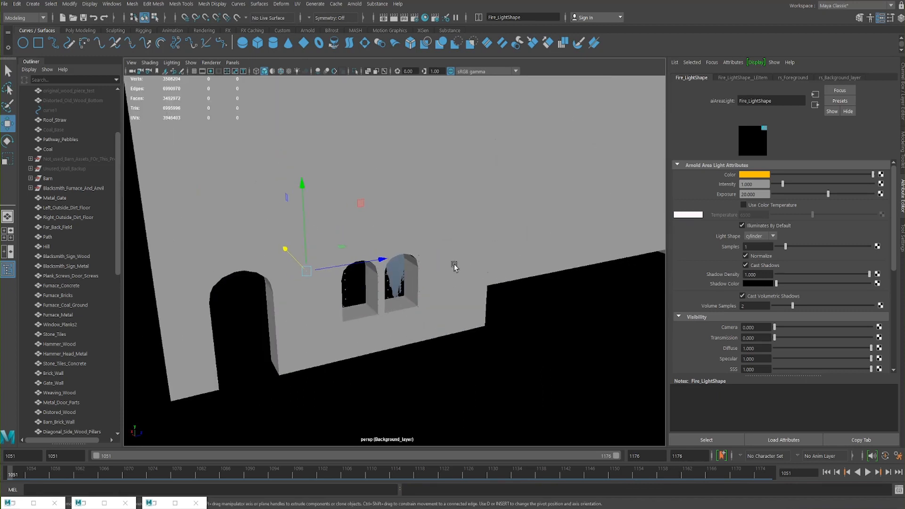
pyautogui.click(352, 294)
# Step: Restore Render Setup and examine the members of Background_layer's primary_vis1 and primary_vis1_shapes collections
pyautogui.click(150, 502)
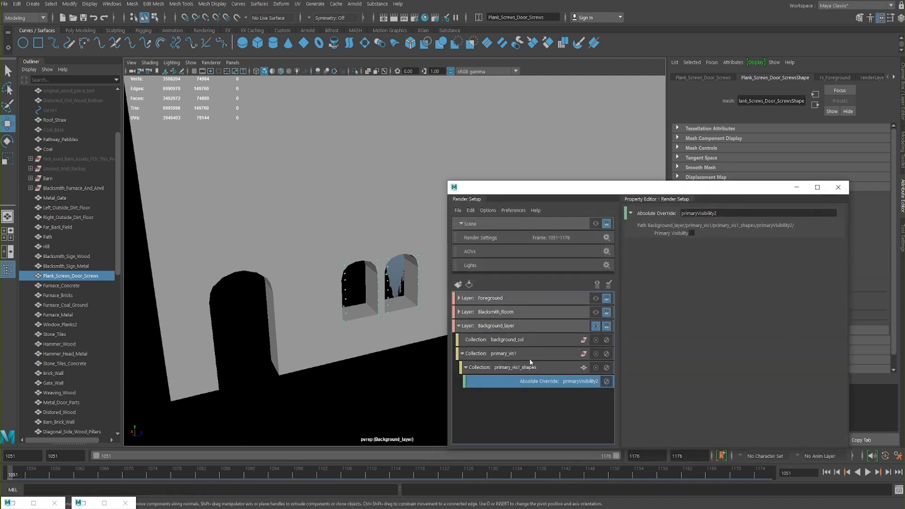
pyautogui.click(523, 353)
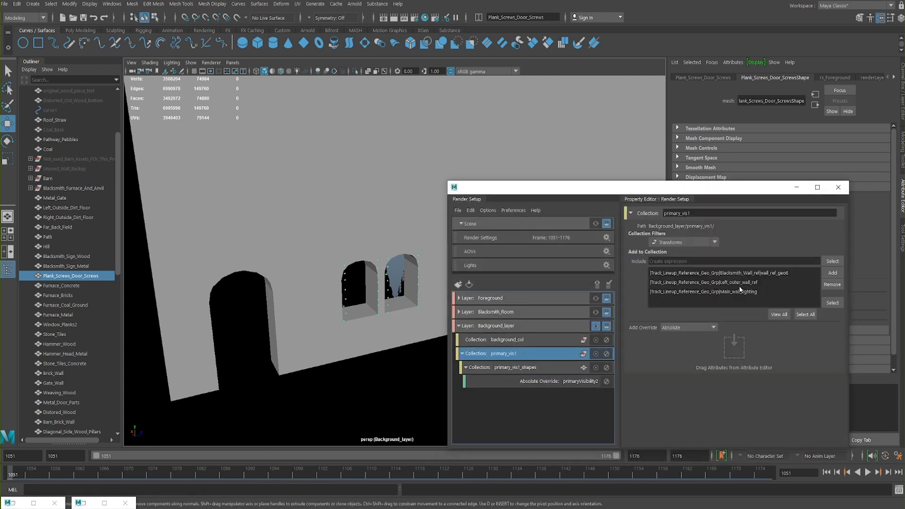
pyautogui.click(728, 277)
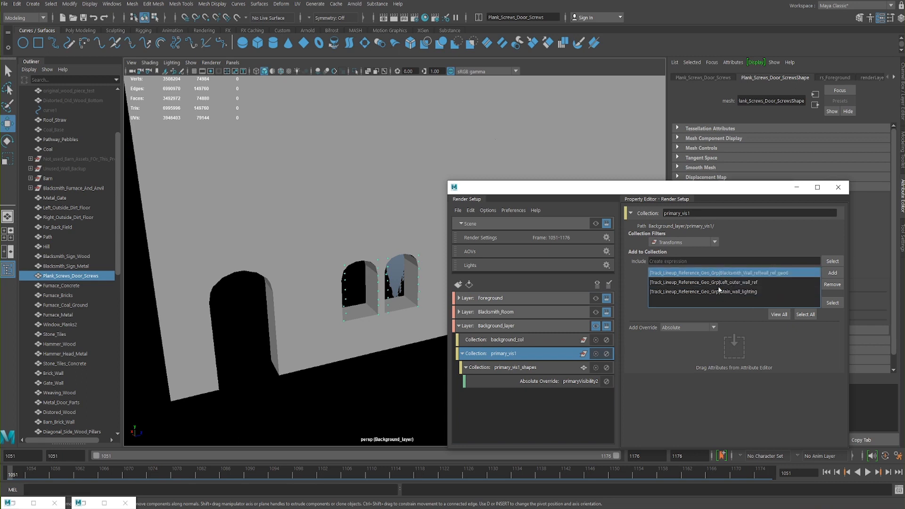
pyautogui.click(721, 282)
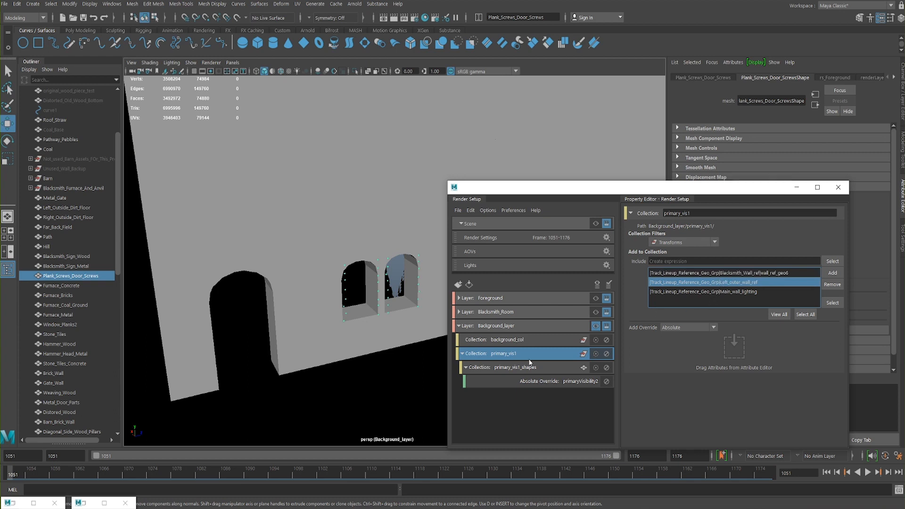
pyautogui.click(537, 367)
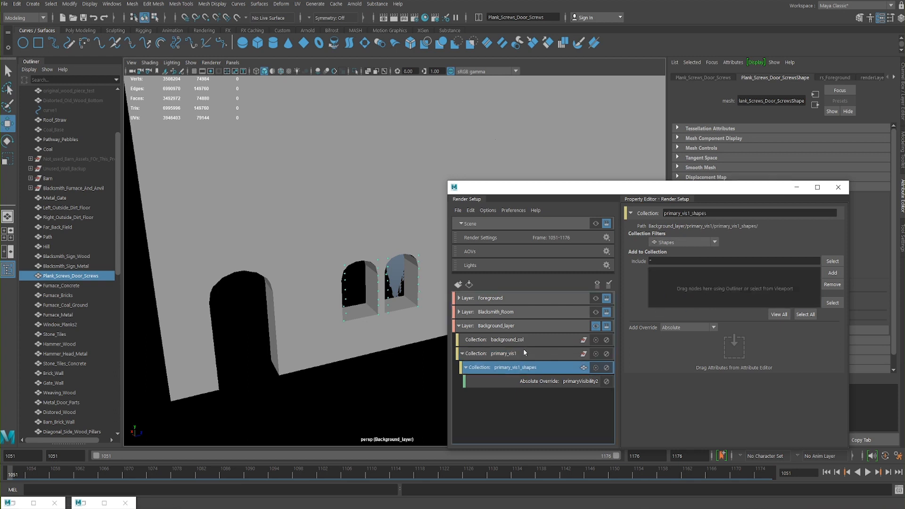
pyautogui.click(524, 352)
pyautogui.moveTo(629, 188); pyautogui.dragTo(402, 154)
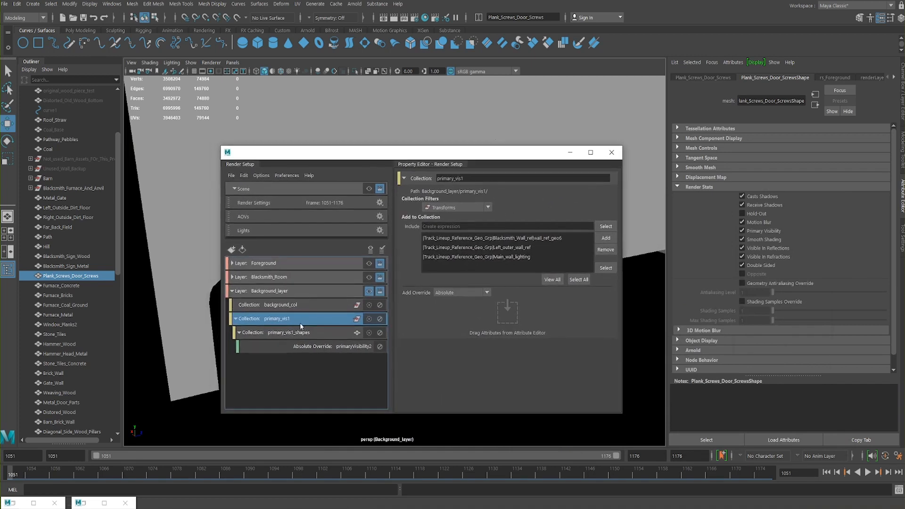
# Step: Remove Plank_Screws_Door_Screws from the background_col collection and minimize Render Setup
pyautogui.click(299, 306)
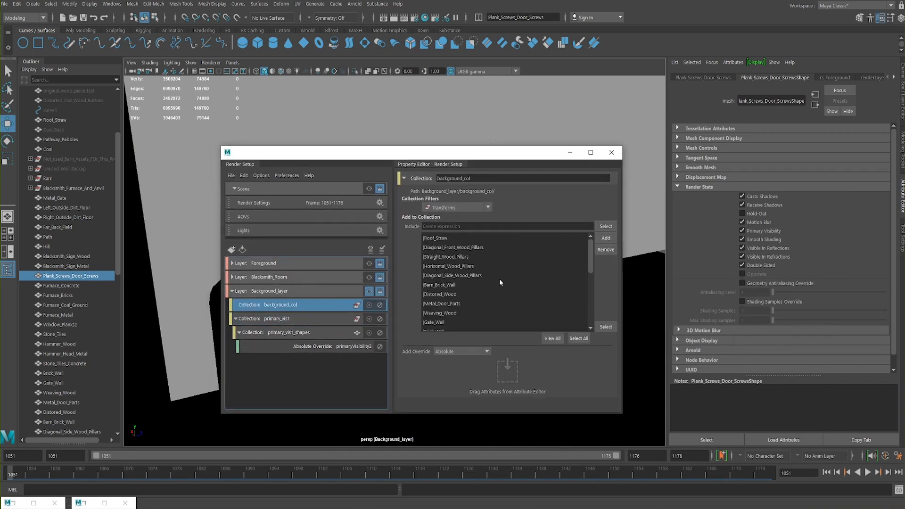
pyautogui.click(586, 247)
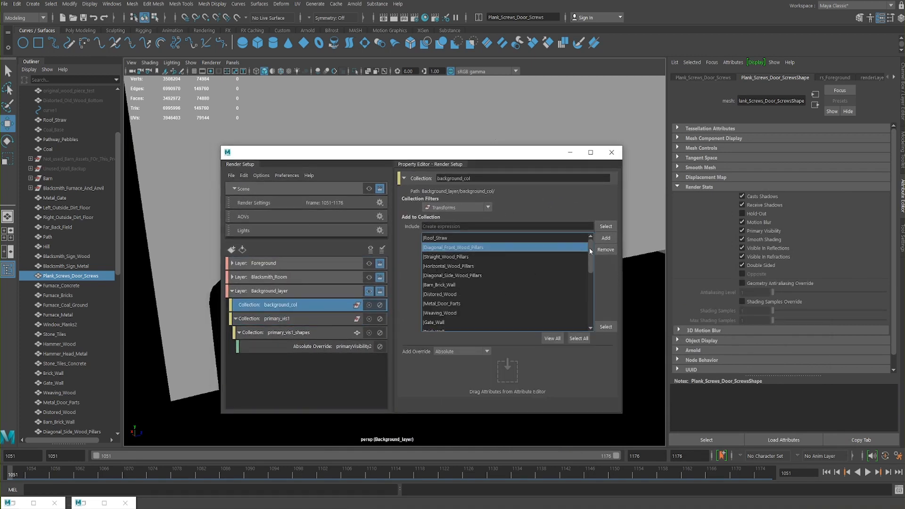
pyautogui.moveTo(590, 250); pyautogui.dragTo(584, 295)
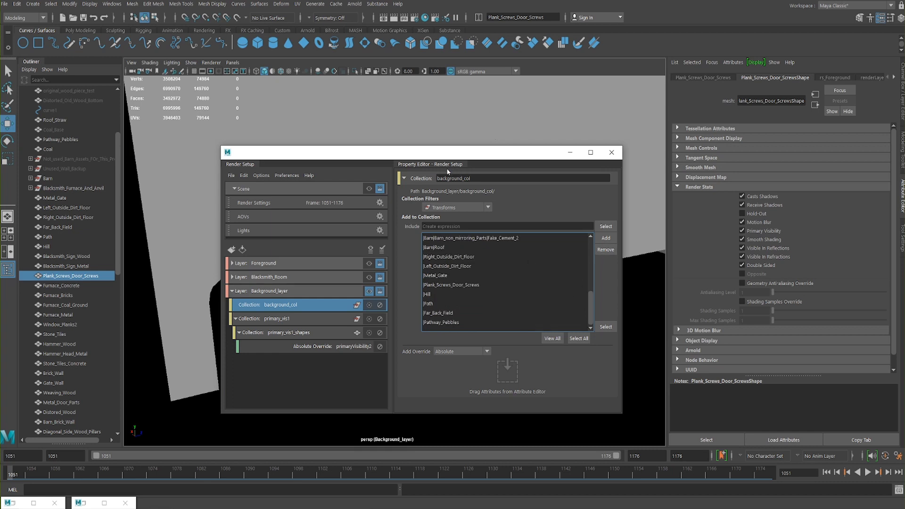
pyautogui.click(74, 286)
pyautogui.click(70, 278)
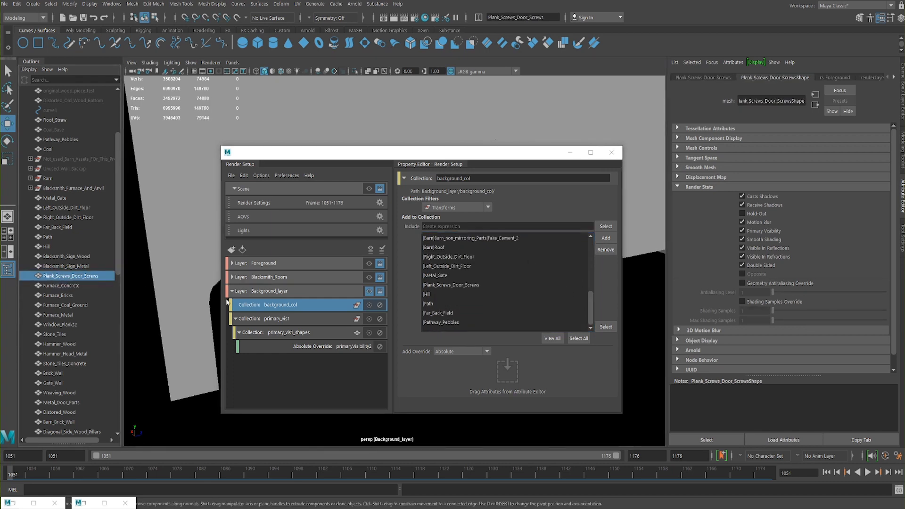
pyautogui.click(474, 287)
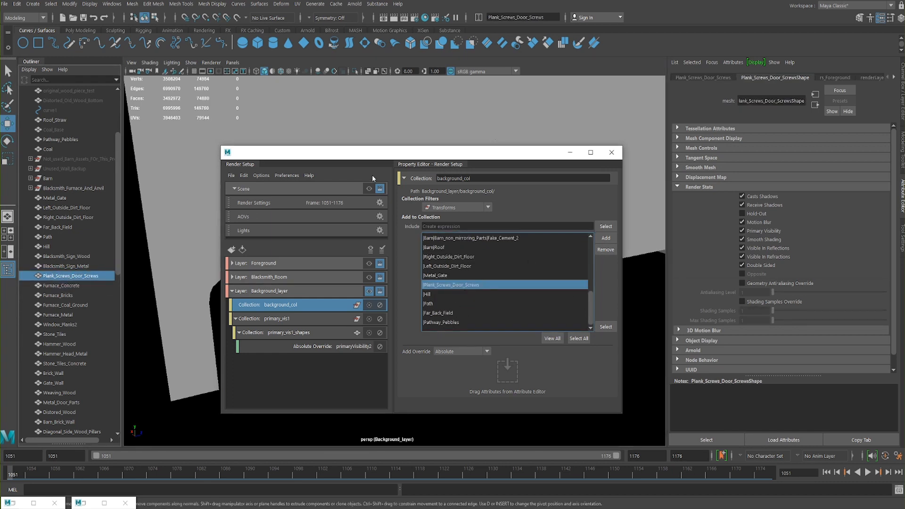
pyautogui.click(605, 249)
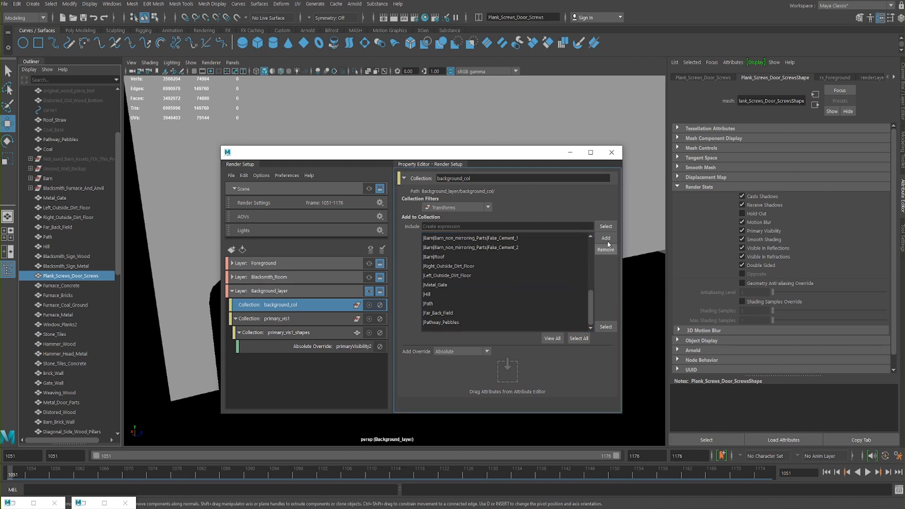
pyautogui.moveTo(551, 159); pyautogui.dragTo(602, 177)
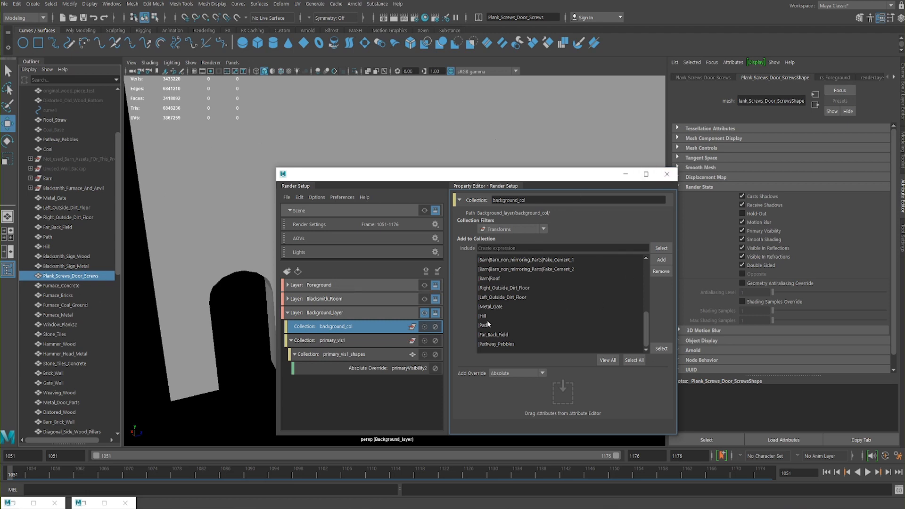
pyautogui.click(626, 174)
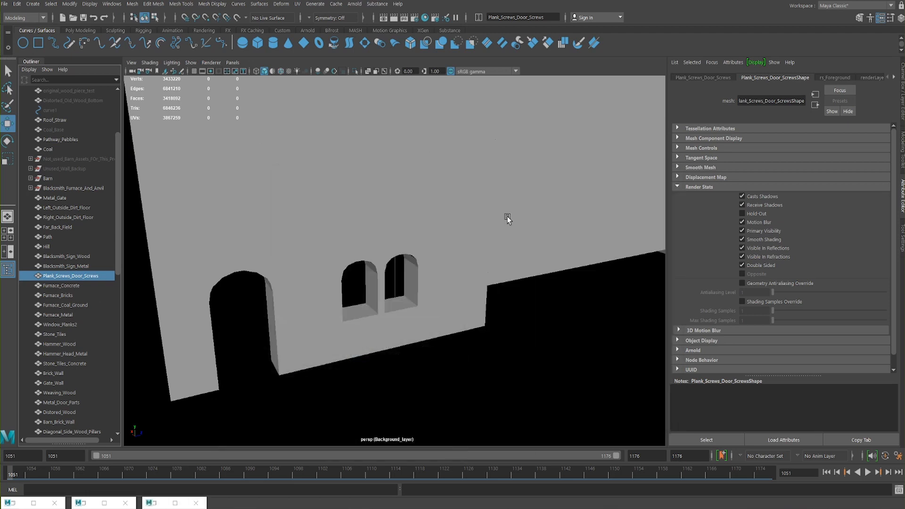
# Step: Inspect the Background_layer geometry around the walls and gate in perspective, and check its lights in the Light Editor
pyautogui.keyDown('alt'); pyautogui.moveTo(505, 218); pyautogui.dragTo(287, 165); pyautogui.keyUp('alt')
pyautogui.keyDown('alt'); pyautogui.moveTo(474, 200); pyautogui.dragTo(423, 190); pyautogui.keyUp('alt')
pyautogui.keyDown('alt'); pyautogui.moveTo(423, 191); pyautogui.dragTo(364, 195, button='middle'); pyautogui.keyUp('alt')
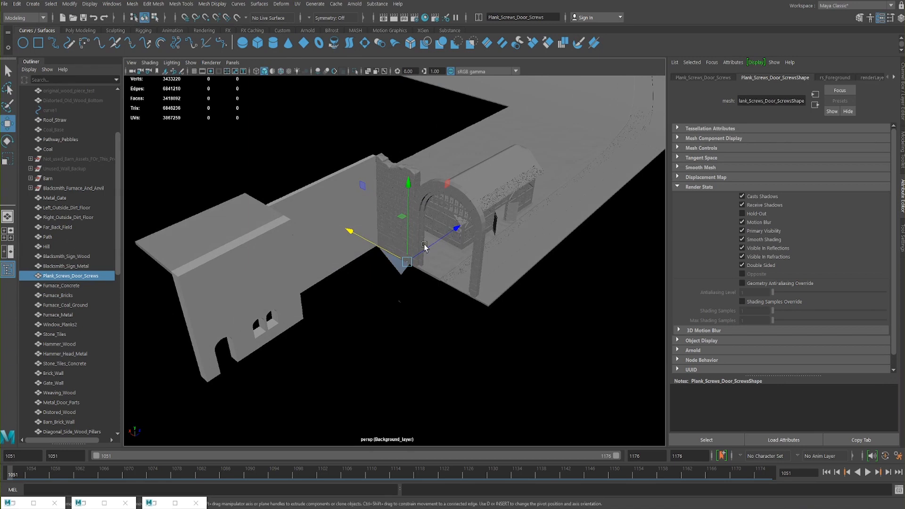
pyautogui.keyDown('alt'); pyautogui.moveTo(409, 252); pyautogui.dragTo(639, 192); pyautogui.keyUp('alt')
pyautogui.keyDown('alt'); pyautogui.moveTo(559, 312); pyautogui.dragTo(397, 372); pyautogui.keyUp('alt')
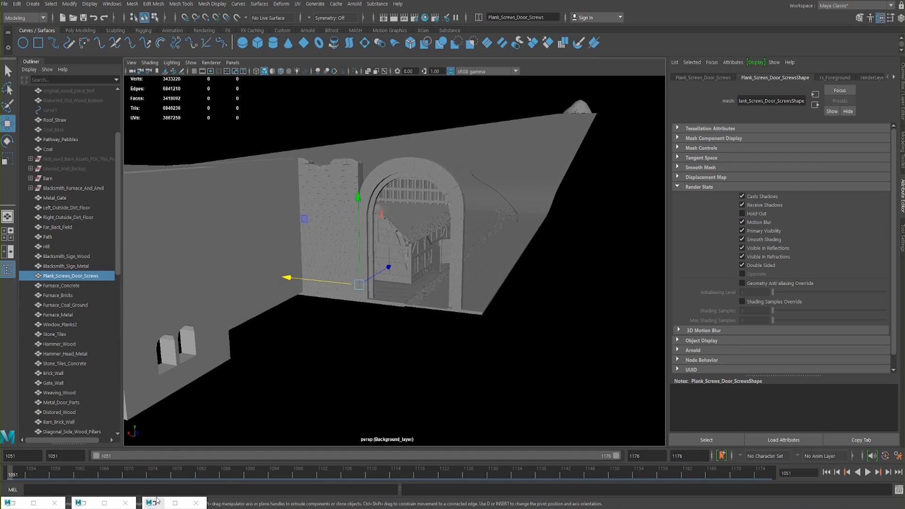
pyautogui.keyDown('alt'); pyautogui.moveTo(319, 317); pyautogui.dragTo(271, 366); pyautogui.keyUp('alt')
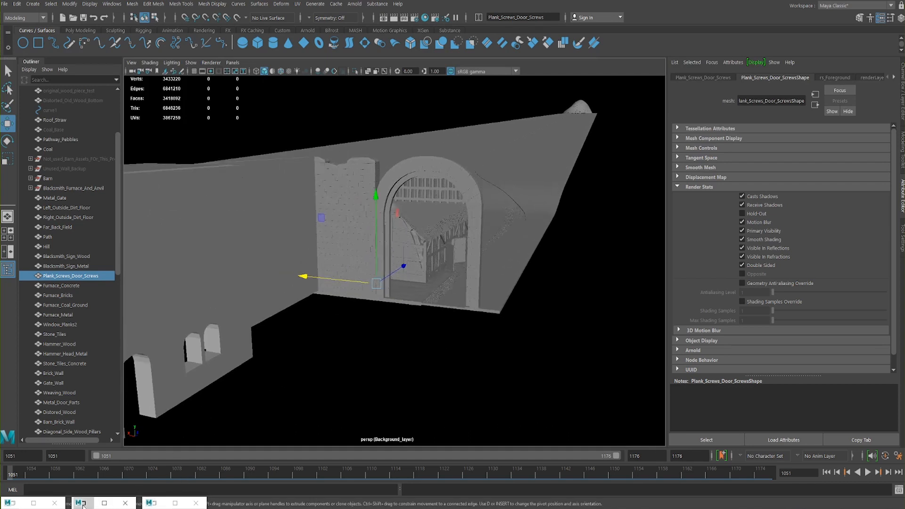
pyautogui.click(104, 503)
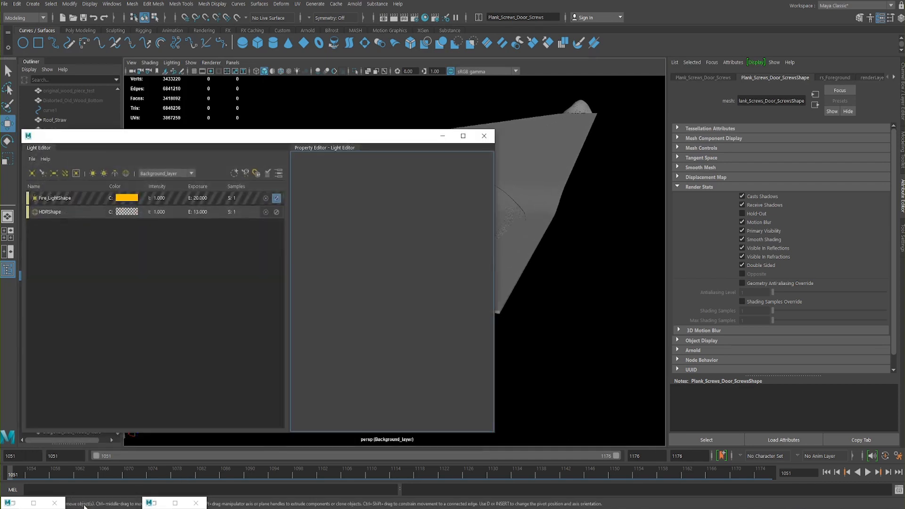
pyautogui.click(442, 136)
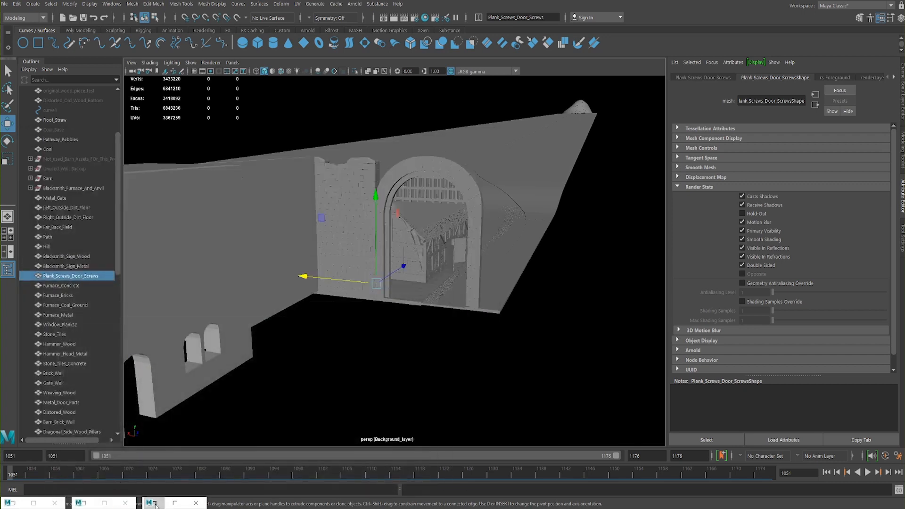
# Step: Restore Render Setup and the Arnold RenderView, and maximize the RenderView on the brick wall and gate render
pyautogui.click(175, 502)
pyautogui.click(16, 504)
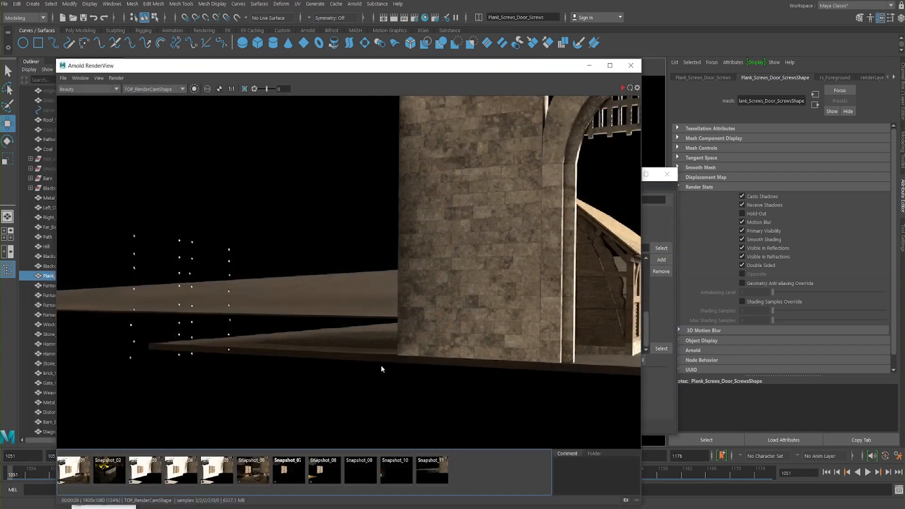
pyautogui.doubleClick(417, 70)
pyautogui.moveTo(594, 236); pyautogui.dragTo(310, 338, button='middle')
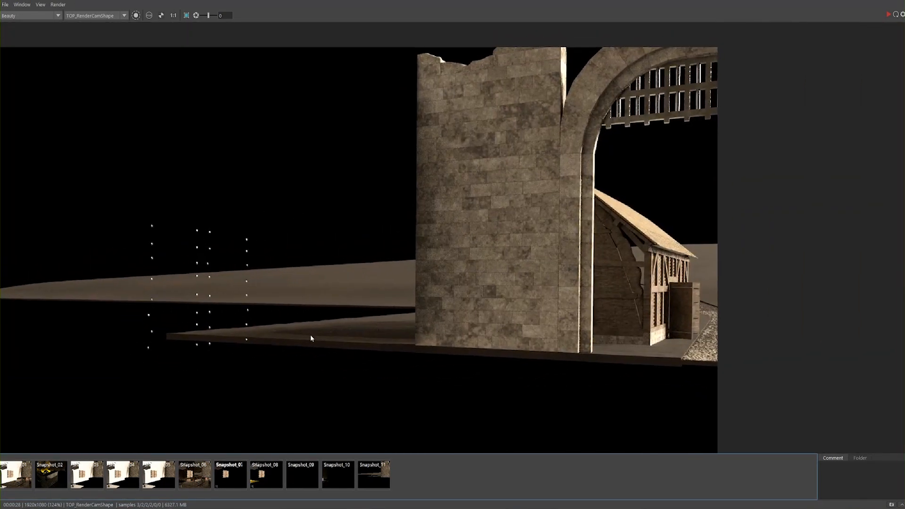
# Step: Toggle Snapshot_06 on and off to compare the full-scene lighting with the Background_layer render
pyautogui.click(201, 477)
pyautogui.click(201, 477)
pyautogui.click(200, 476)
pyautogui.click(199, 476)
pyautogui.click(200, 476)
pyautogui.click(200, 478)
pyautogui.click(200, 478)
pyautogui.click(200, 479)
pyautogui.click(200, 479)
pyautogui.click(200, 480)
pyautogui.click(199, 481)
pyautogui.click(199, 481)
pyautogui.click(199, 481)
pyautogui.click(199, 481)
pyautogui.click(199, 481)
pyautogui.click(198, 481)
pyautogui.click(198, 481)
pyautogui.click(198, 481)
pyautogui.click(199, 480)
pyautogui.click(199, 480)
pyautogui.click(199, 480)
pyautogui.click(199, 480)
pyautogui.click(198, 480)
pyautogui.click(198, 480)
pyautogui.click(199, 481)
pyautogui.click(198, 480)
pyautogui.click(199, 482)
pyautogui.click(198, 482)
pyautogui.click(198, 481)
pyautogui.click(199, 482)
pyautogui.click(198, 482)
pyautogui.click(198, 481)
pyautogui.click(197, 482)
pyautogui.click(198, 482)
pyautogui.click(199, 483)
# Step: Compare the brick wall and gate arch in close-up between Snapshot_06 and the Background_layer render
pyautogui.moveTo(666, 173)
pyautogui.mouseDown(button='middle')
pyautogui.moveTo(517, 298)
pyautogui.moveTo(526, 290)
pyautogui.mouseUp(button='middle')
pyautogui.moveTo(490, 127); pyautogui.dragTo(801, 436, button='right')
pyautogui.moveTo(457, 144); pyautogui.dragTo(700, 387, button='right')
pyautogui.moveTo(492, 205); pyautogui.dragTo(576, 324, button='right')
pyautogui.moveTo(499, 332); pyautogui.dragTo(495, 215, button='middle')
pyautogui.click(192, 482)
pyautogui.click(192, 481)
pyautogui.click(192, 481)
pyautogui.click(193, 481)
pyautogui.click(193, 481)
pyautogui.click(193, 481)
pyautogui.click(194, 482)
pyautogui.click(196, 482)
pyautogui.click(197, 483)
pyautogui.click(197, 482)
pyautogui.click(198, 482)
pyautogui.click(199, 483)
pyautogui.click(199, 482)
pyautogui.click(199, 482)
pyautogui.click(199, 482)
pyautogui.click(200, 482)
pyautogui.click(202, 479)
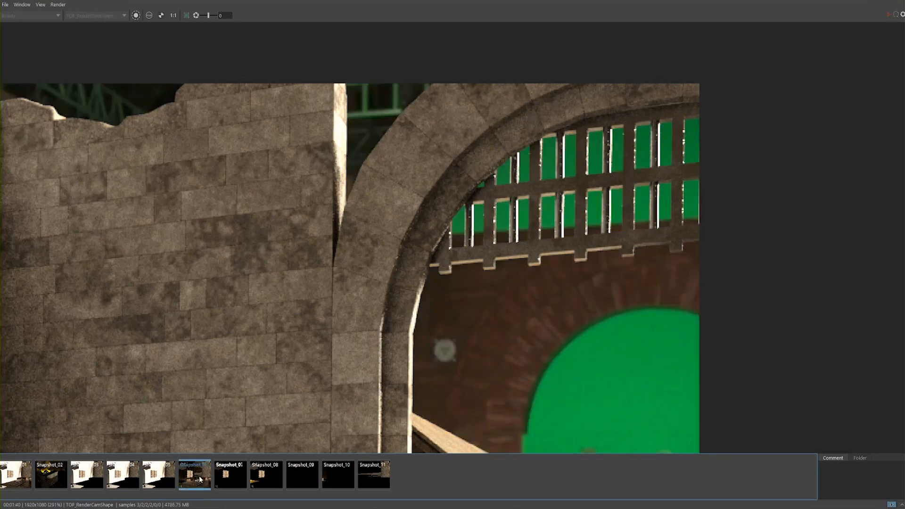
pyautogui.click(200, 479)
pyautogui.click(197, 479)
pyautogui.click(198, 480)
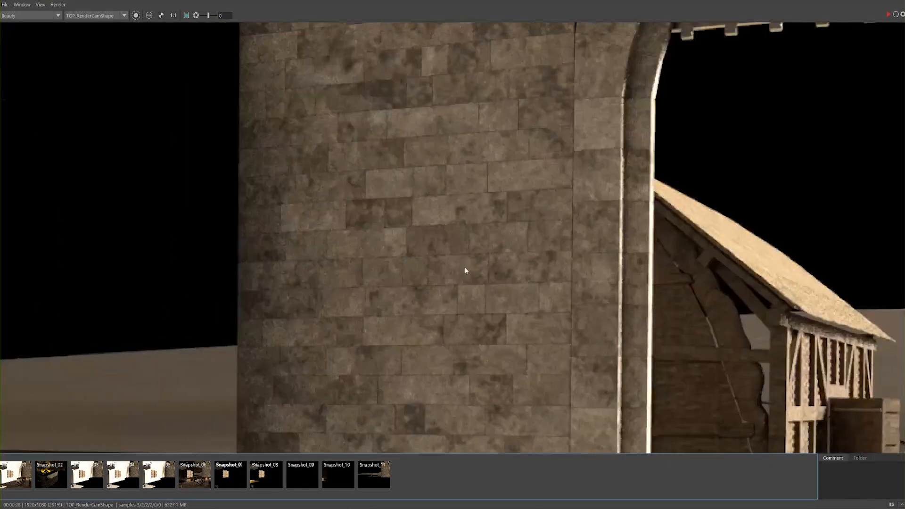
# Step: Minimize the Arnold RenderView and select Background_layer in Render Setup
pyautogui.scroll(-5, 508, 228)
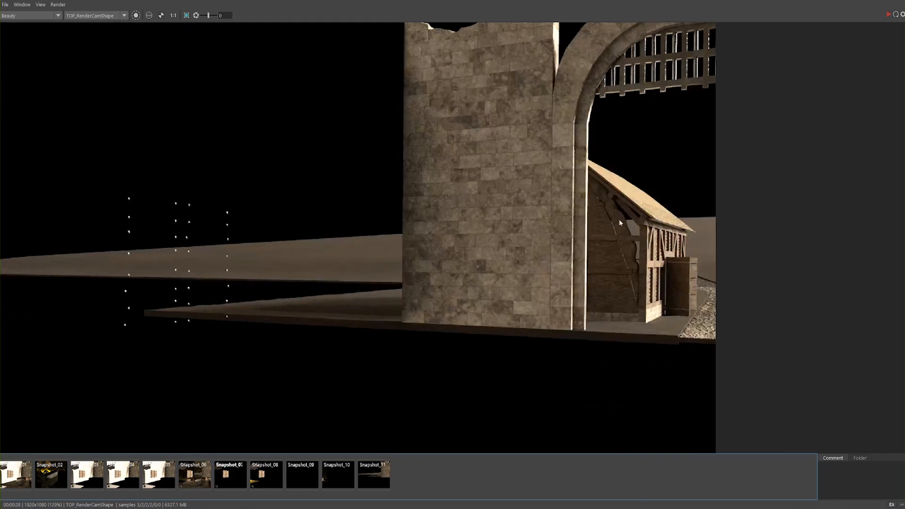
pyautogui.moveTo(523, 1); pyautogui.dragTo(445, 113)
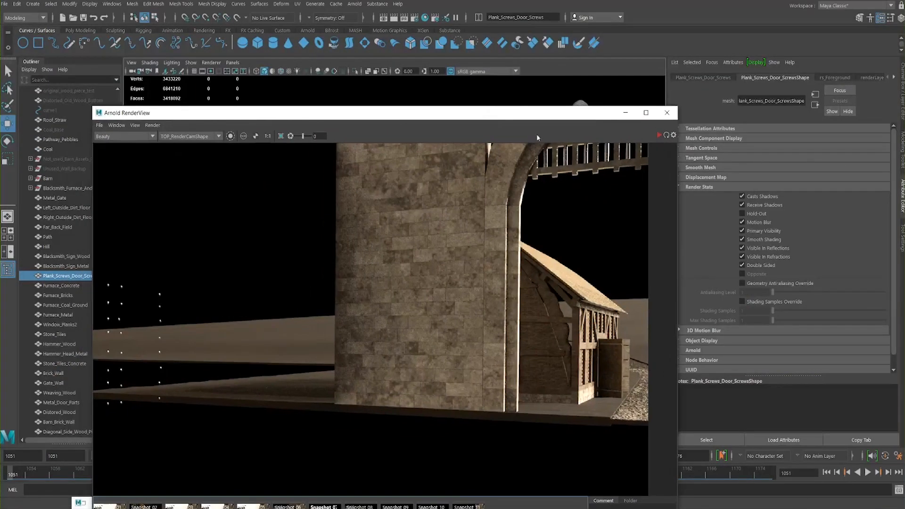
pyautogui.click(625, 113)
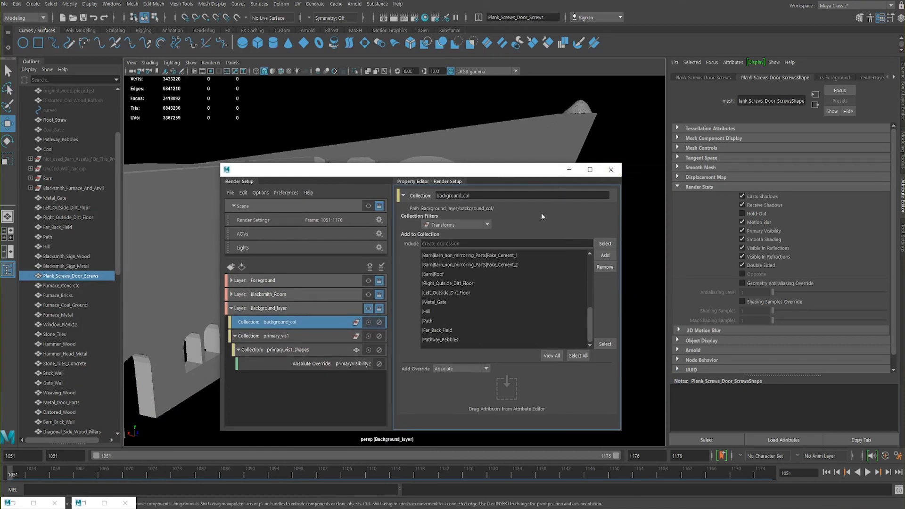
pyautogui.click(266, 309)
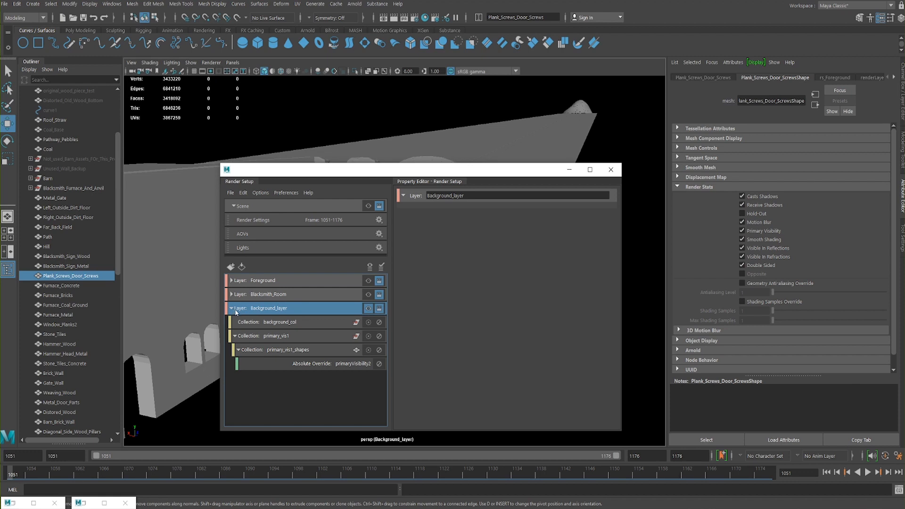
pyautogui.click(282, 296)
pyautogui.click(274, 311)
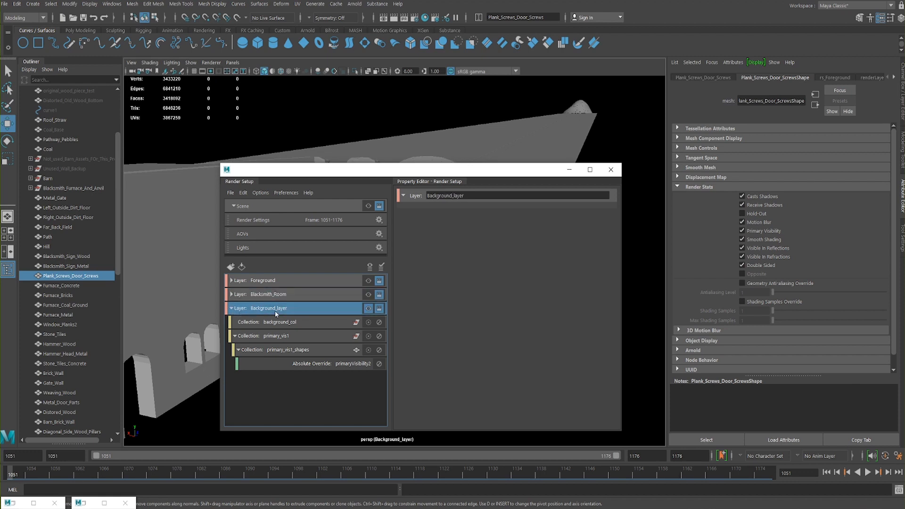
# Step: Open the Render Settings for Background_layer and select Z among the active AOVs
pyautogui.click(112, 4)
pyautogui.moveTo(162, 67)
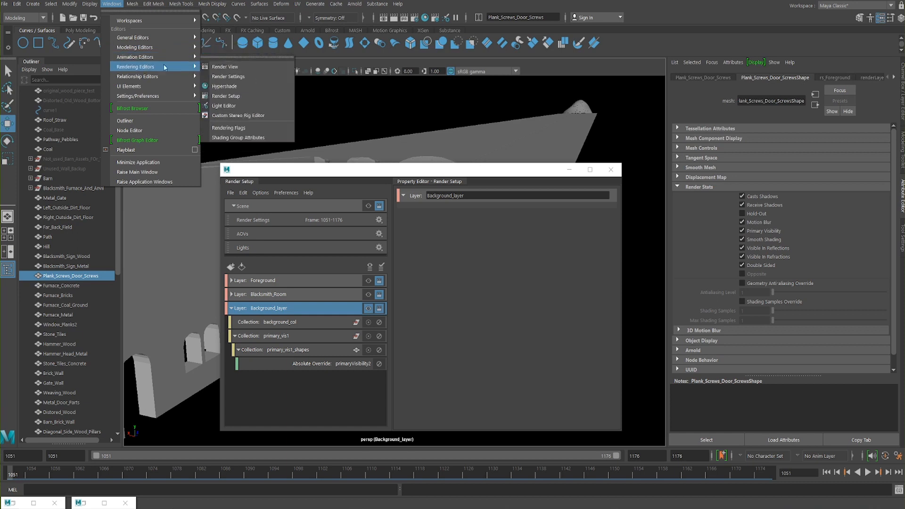
pyautogui.click(222, 76)
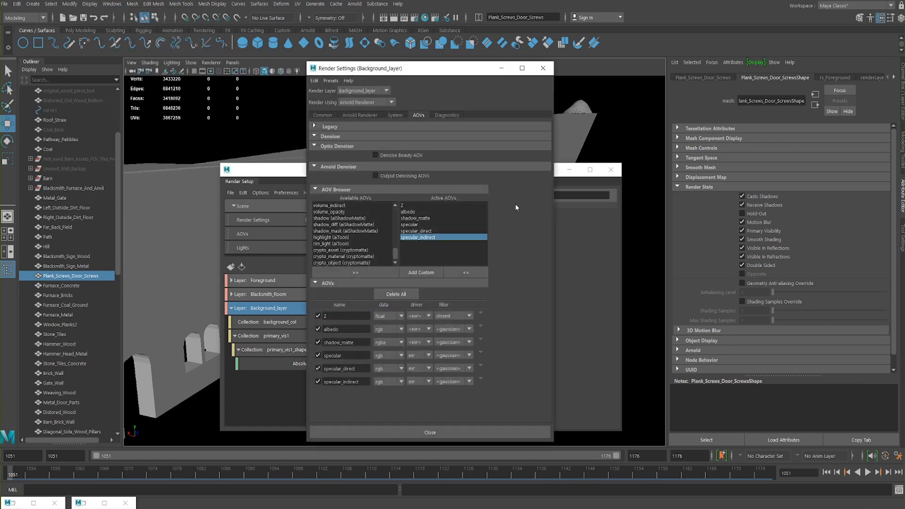
pyautogui.moveTo(422, 206); pyautogui.dragTo(418, 245)
pyautogui.click(407, 207)
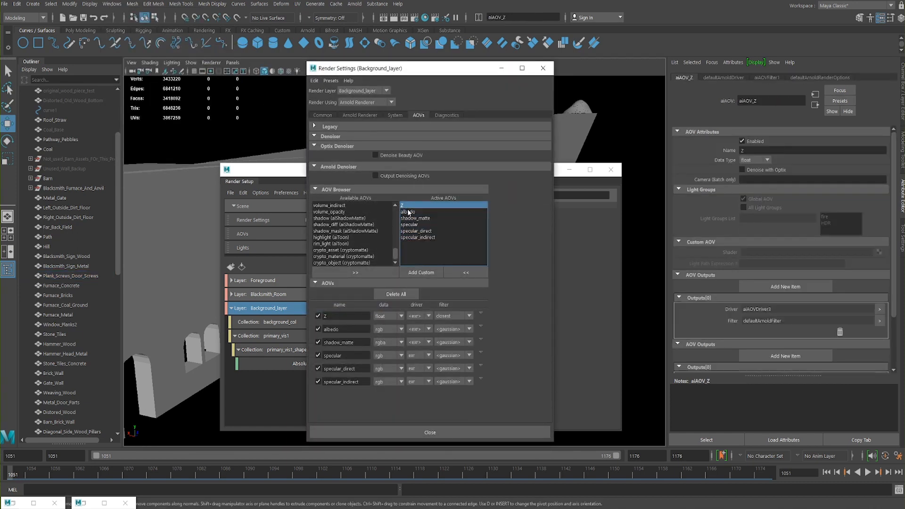
# Step: Highlight shadow_matte, specular, specular_direct and specular_indirect among Background_layer's active AOVs to review them
pyautogui.moveTo(409, 218); pyautogui.dragTo(414, 230)
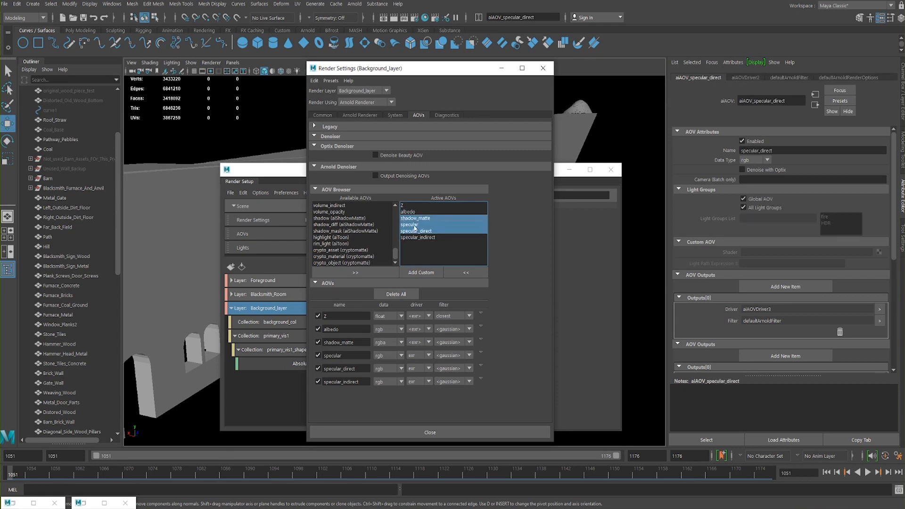
pyautogui.click(414, 225)
pyautogui.click(414, 231)
pyautogui.click(414, 237)
pyautogui.click(413, 225)
pyautogui.click(416, 231)
pyautogui.click(417, 237)
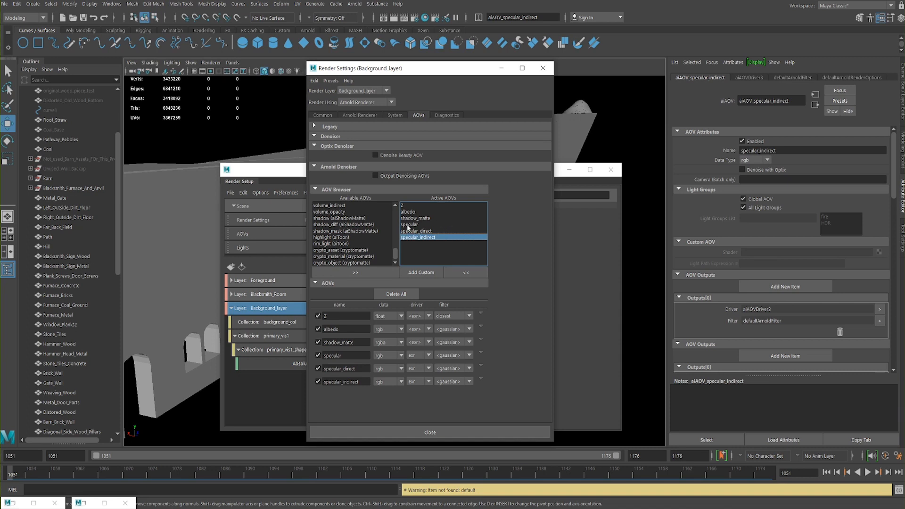
# Step: Select the three specular AOVs together, and extend the selection to all active AOVs from Z to specular_indirect
pyautogui.keyDown('shift'); pyautogui.click(408, 225); pyautogui.keyUp('shift')
pyautogui.click(411, 225)
pyautogui.click(410, 231)
pyautogui.click(408, 237)
pyautogui.moveTo(406, 226); pyautogui.dragTo(412, 244)
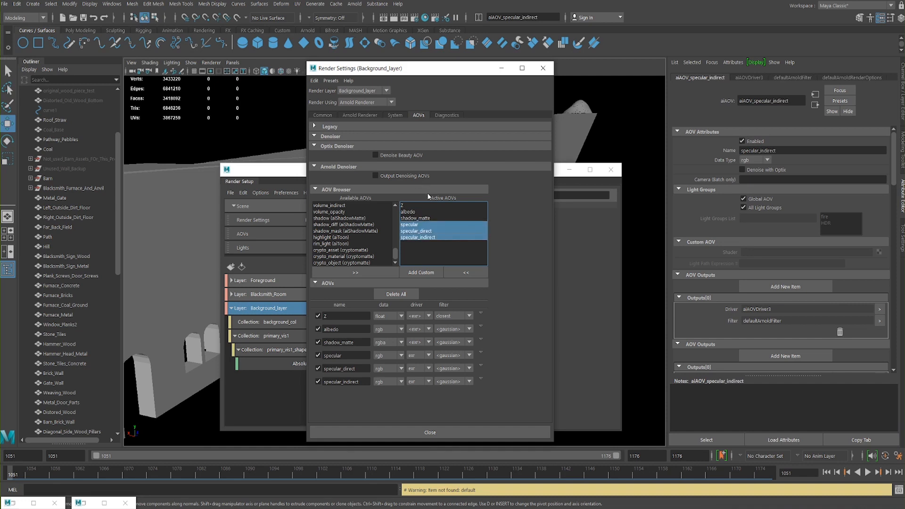
pyautogui.moveTo(419, 207); pyautogui.dragTo(421, 259)
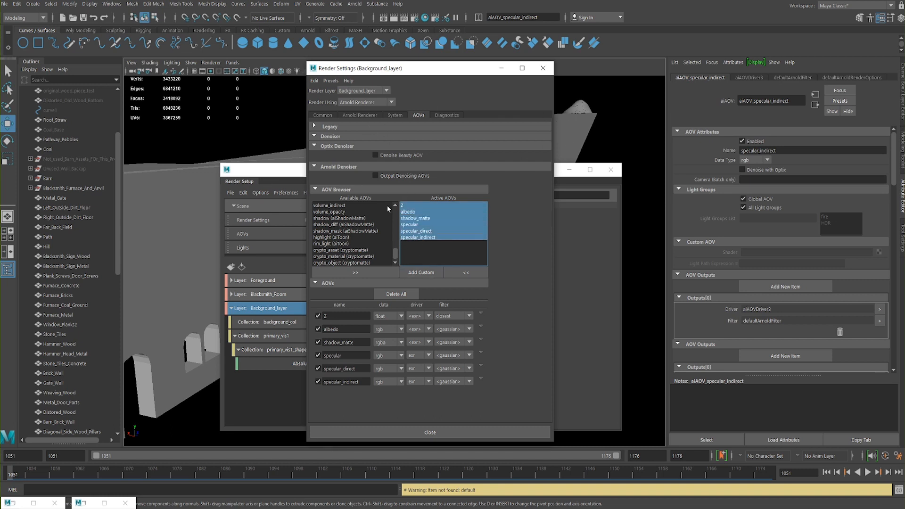
# Step: Arrange the Render Setup and Render Settings windows side by side
pyautogui.moveTo(281, 172); pyautogui.dragTo(168, 184)
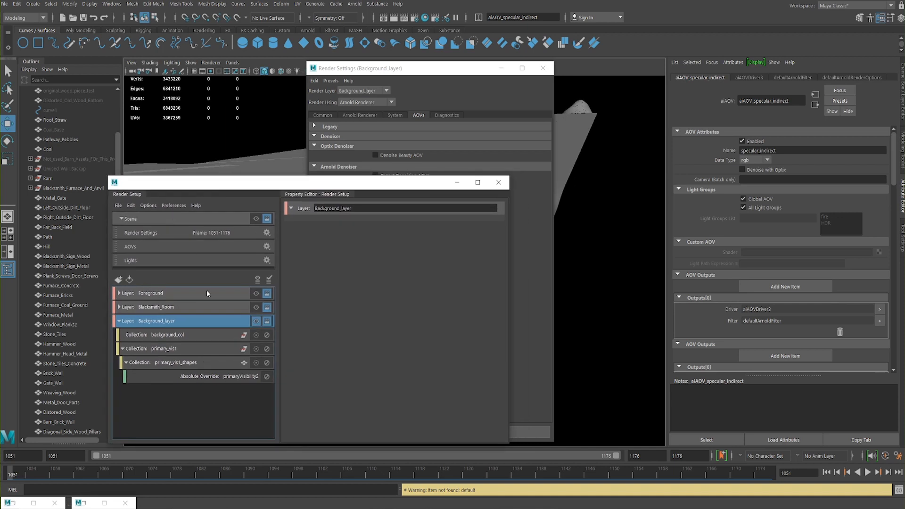
pyautogui.click(447, 70)
pyautogui.moveTo(419, 70); pyautogui.dragTo(621, 77)
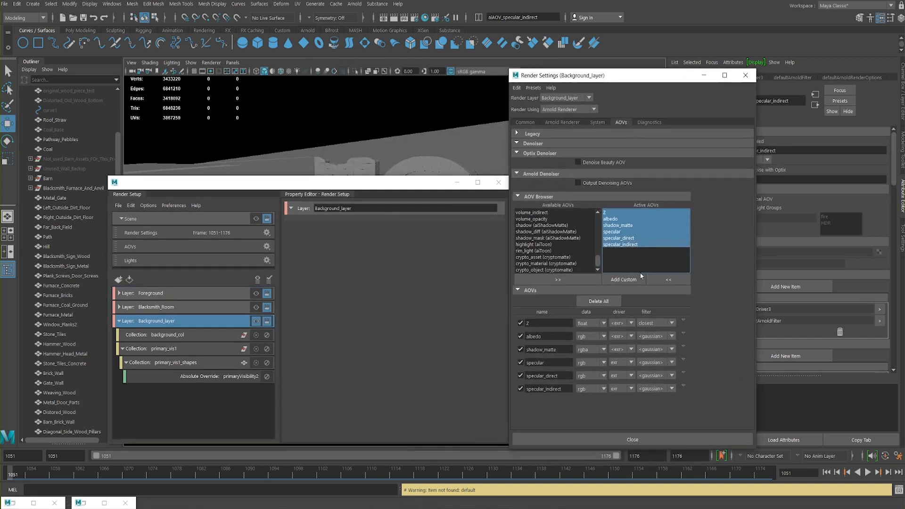
# Step: Review specular, specular_direct and specular_indirect as a group and individually in the active AOVs
pyautogui.click(614, 244)
pyautogui.moveTo(614, 231); pyautogui.dragTo(616, 248)
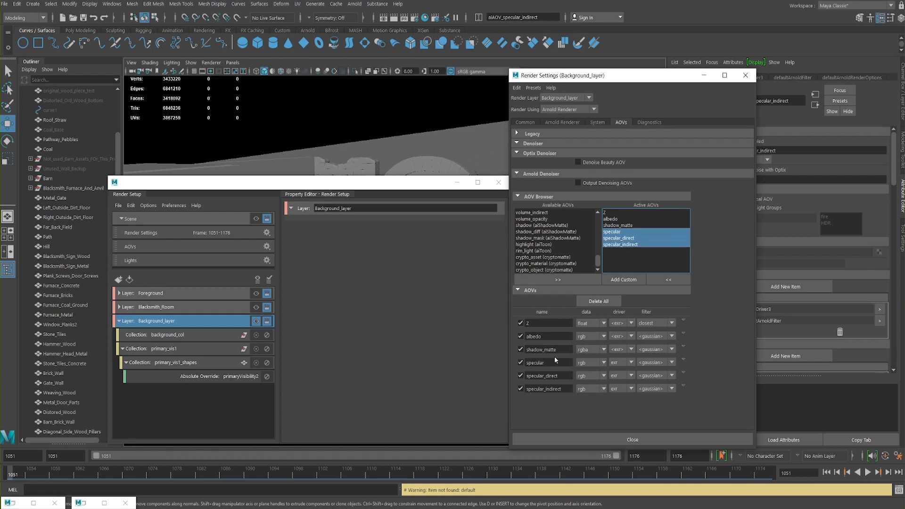
pyautogui.click(619, 238)
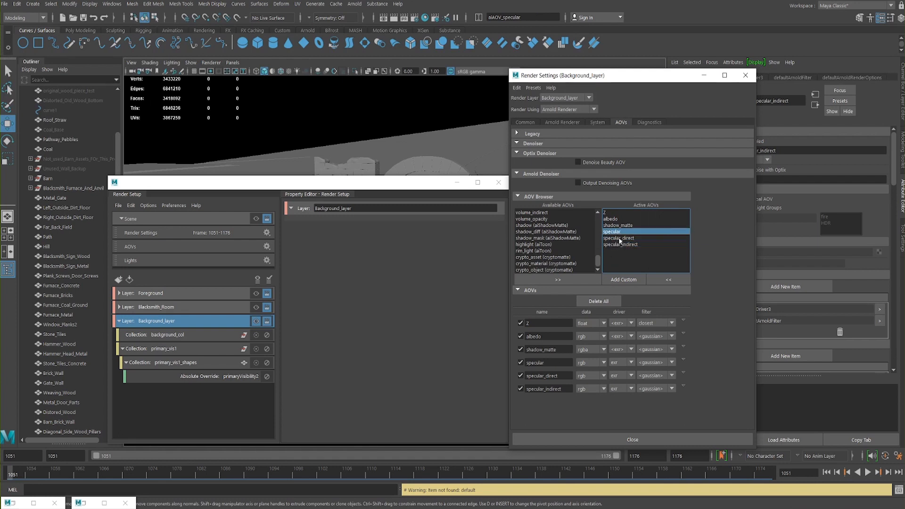
pyautogui.click(620, 244)
pyautogui.click(619, 238)
pyautogui.click(617, 231)
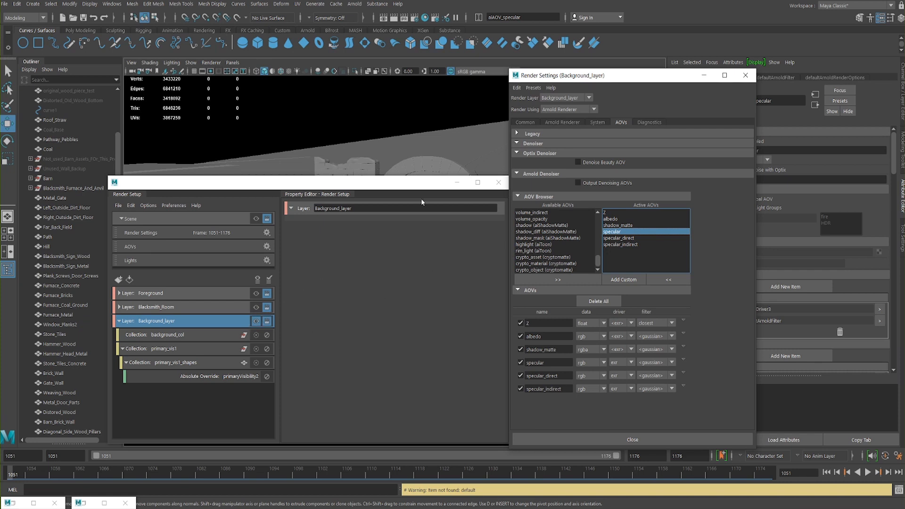
# Step: Detach the Property Editor from Render Setup, close it, and place Render Setup beside the Render Settings window
pyautogui.moveTo(419, 194); pyautogui.dragTo(410, 145)
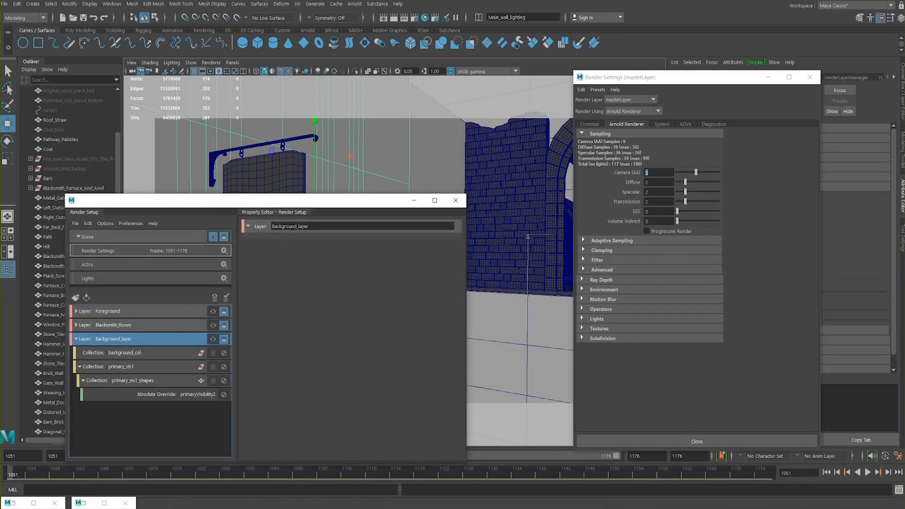
pyautogui.moveTo(317, 212); pyautogui.dragTo(251, 225)
pyautogui.moveTo(329, 194); pyautogui.dragTo(329, 196)
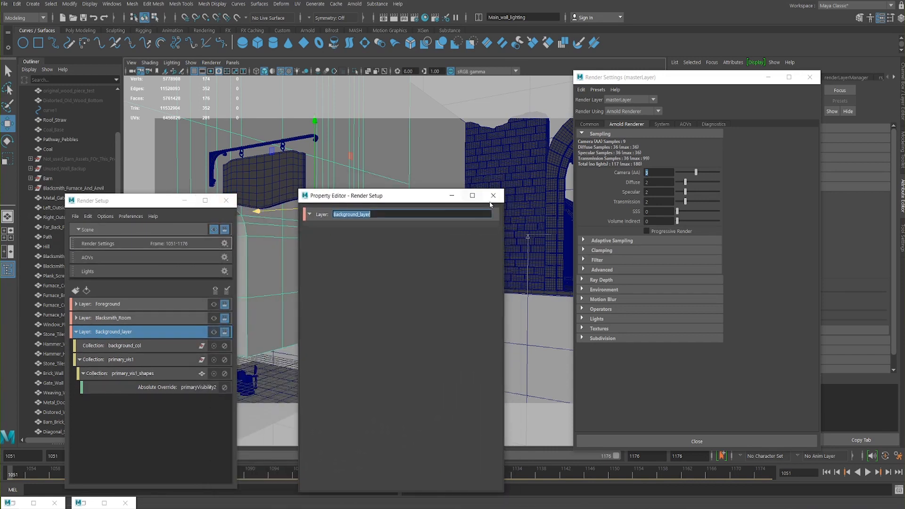
pyautogui.click(493, 195)
pyautogui.moveTo(176, 205); pyautogui.dragTo(584, 120)
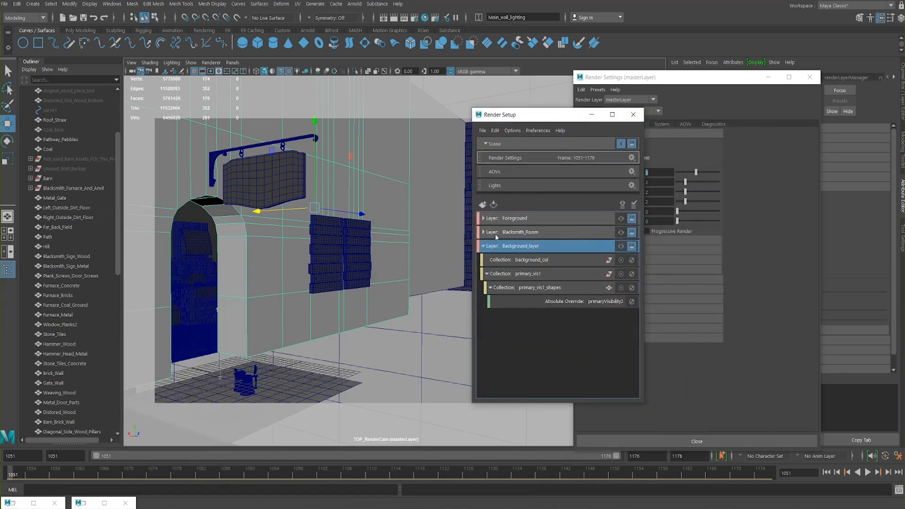
pyautogui.moveTo(530, 114); pyautogui.dragTo(433, 112)
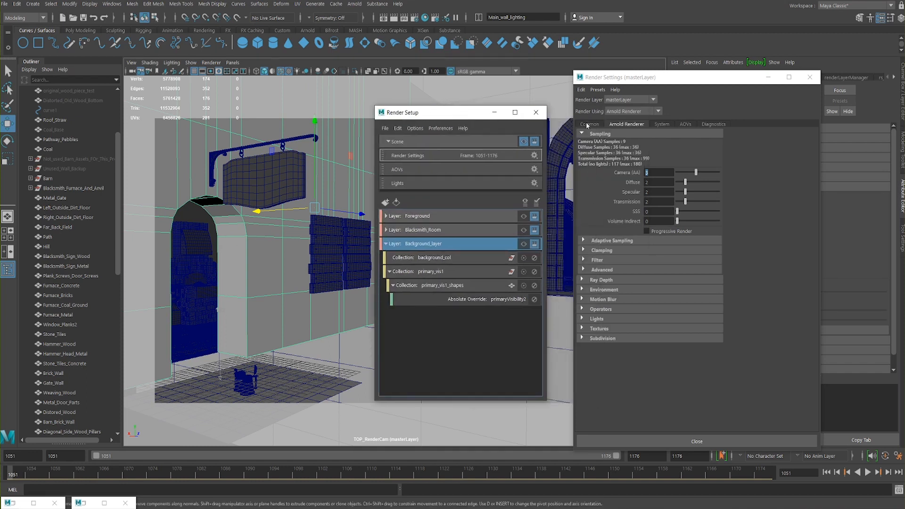
# Step: Show the masterLayer AOV settings and examine the available crypto_asset, crypto_material and crypto_object AOVs
pyautogui.click(685, 124)
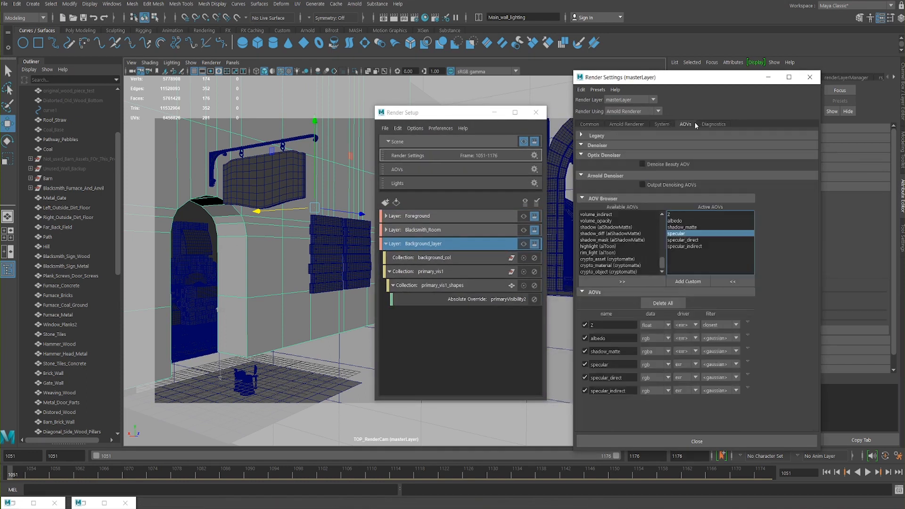
pyautogui.click(615, 260)
pyautogui.keyDown('shift'); pyautogui.click(605, 271); pyautogui.keyUp('shift')
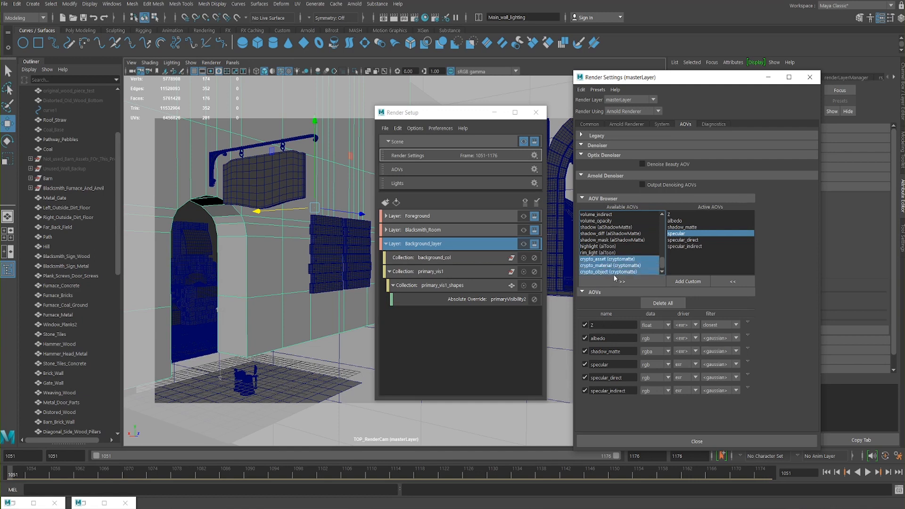
pyautogui.click(613, 267)
pyautogui.click(607, 272)
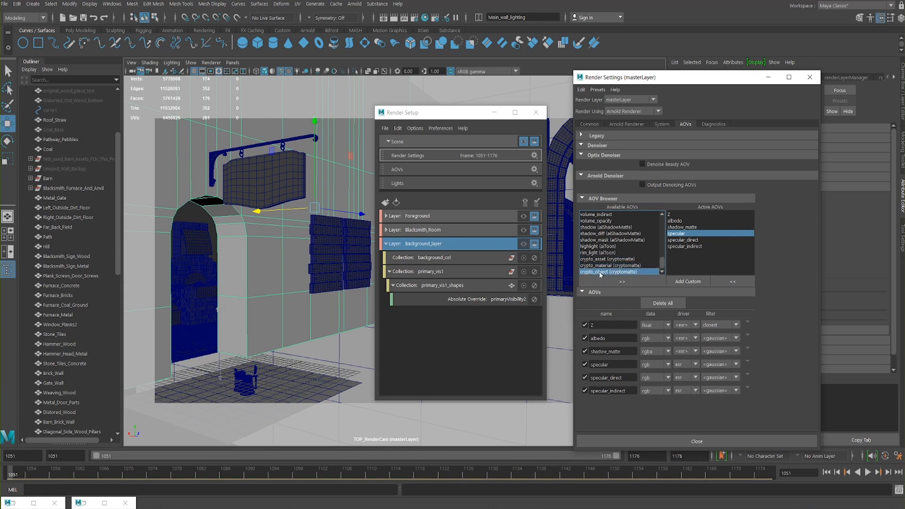
pyautogui.click(599, 265)
pyautogui.click(596, 259)
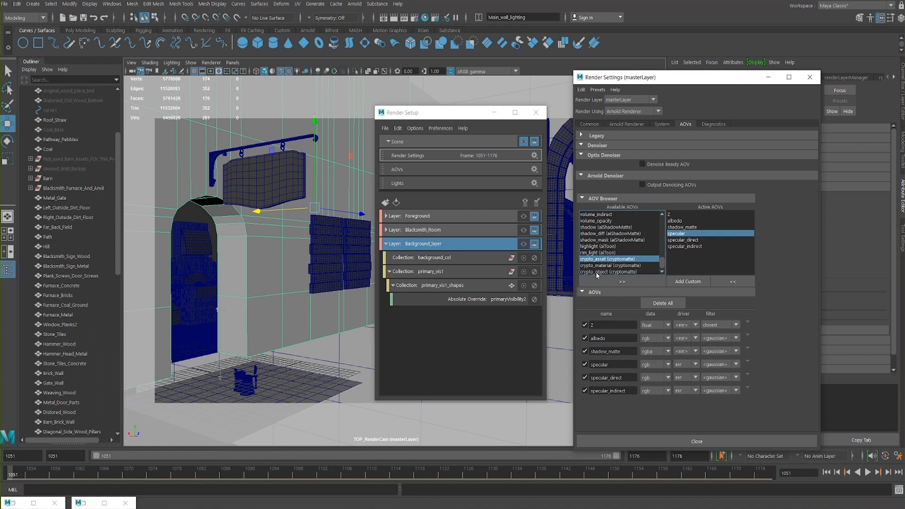
# Step: Compare crypto_object with crypto_material, and highlight crypto_asset among the available cryptomatte AOVs
pyautogui.click(595, 272)
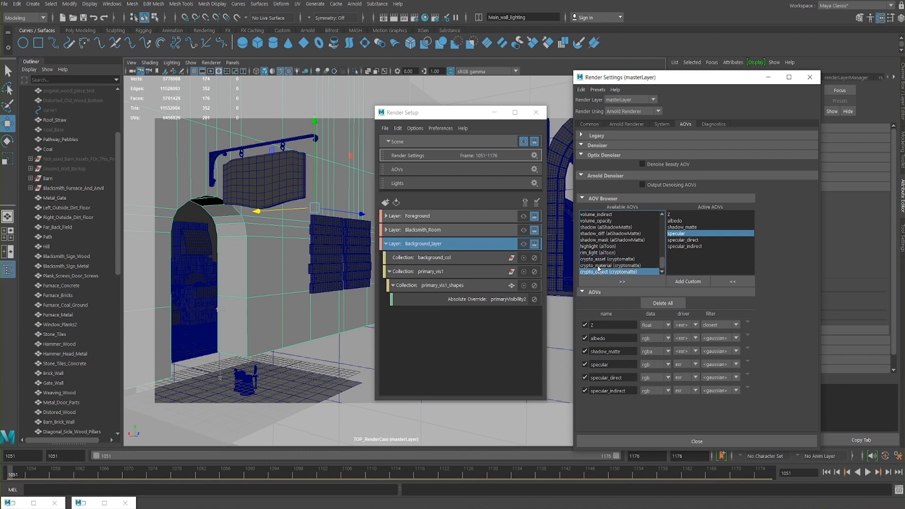
pyautogui.click(598, 265)
pyautogui.click(600, 272)
pyautogui.click(600, 266)
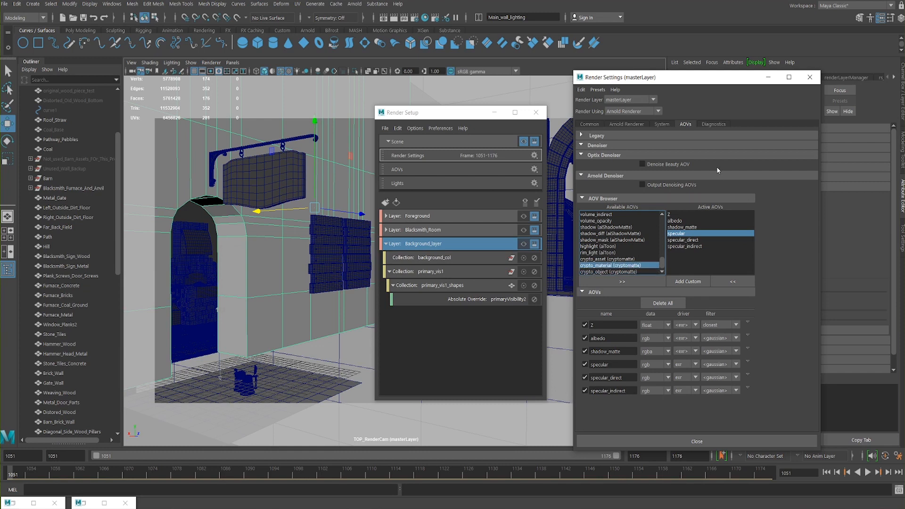
pyautogui.keyDown('ctrl'); pyautogui.click(607, 259); pyautogui.keyUp('ctrl')
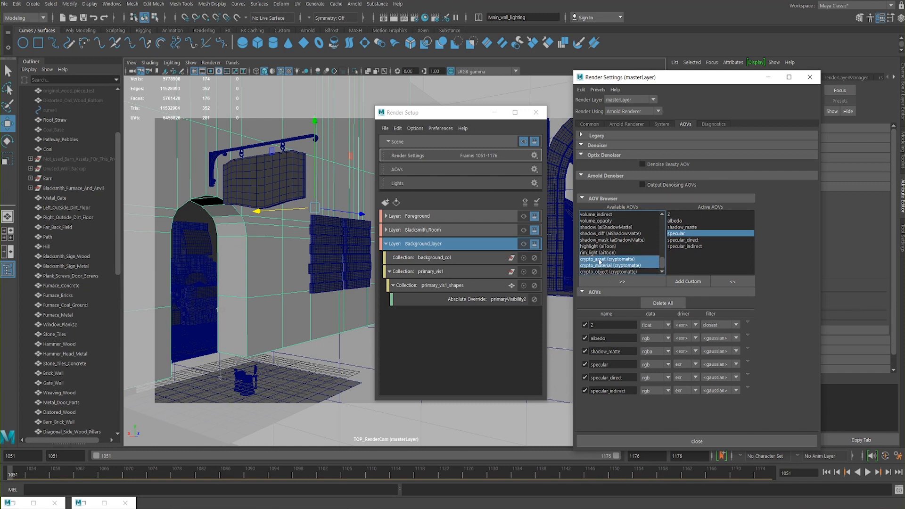
pyautogui.click(598, 259)
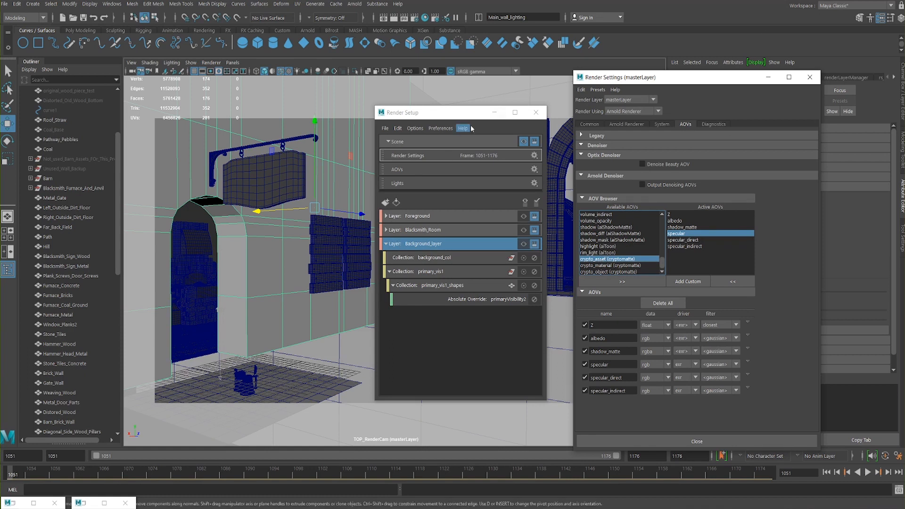
# Step: Collapse Background_layer, create a new render layer in Render Setup, and minimize the Render Settings window
pyautogui.moveTo(473, 117); pyautogui.dragTo(394, 130)
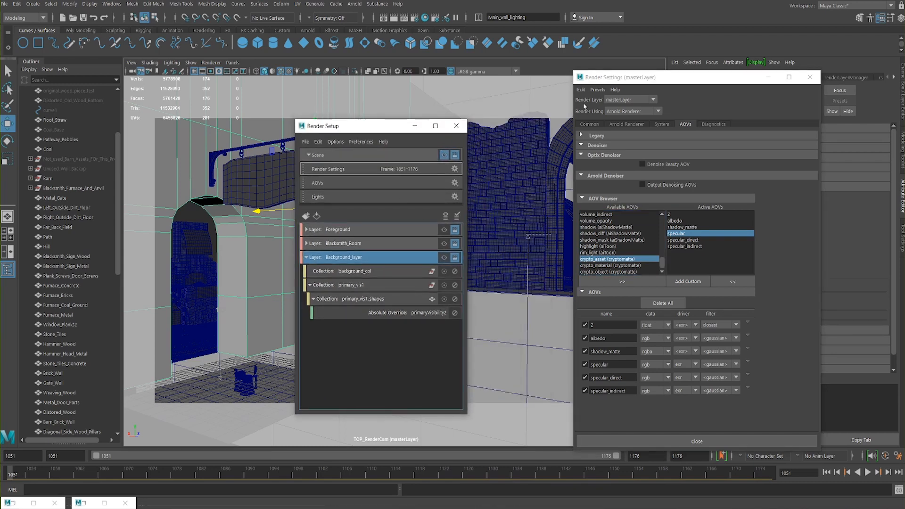
pyautogui.moveTo(620, 80); pyautogui.dragTo(585, 126)
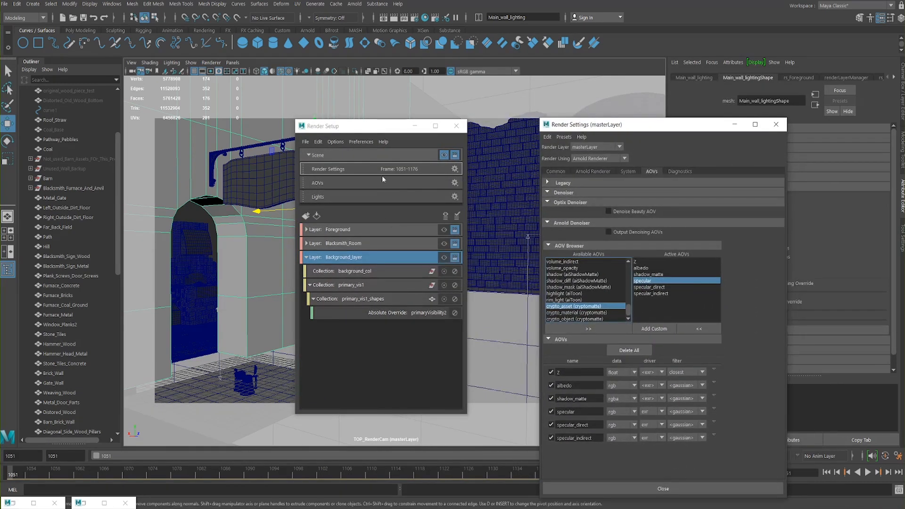
pyautogui.click(306, 257)
pyautogui.click(305, 216)
pyautogui.moveTo(380, 126); pyautogui.dragTo(656, 180)
pyautogui.click(734, 125)
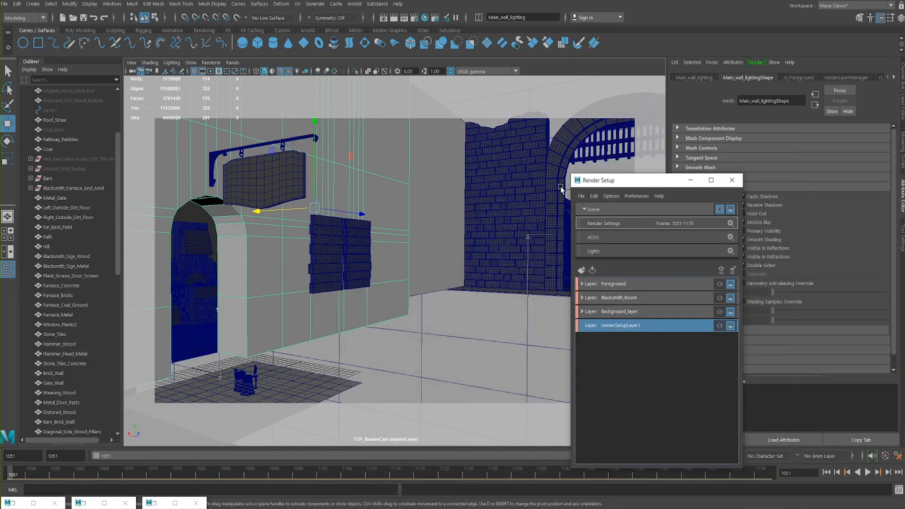
# Step: Select all the scene geometry in the perspective view, leaving out the plain outer reference wall and the ground
pyautogui.click(435, 184)
pyautogui.press('space')
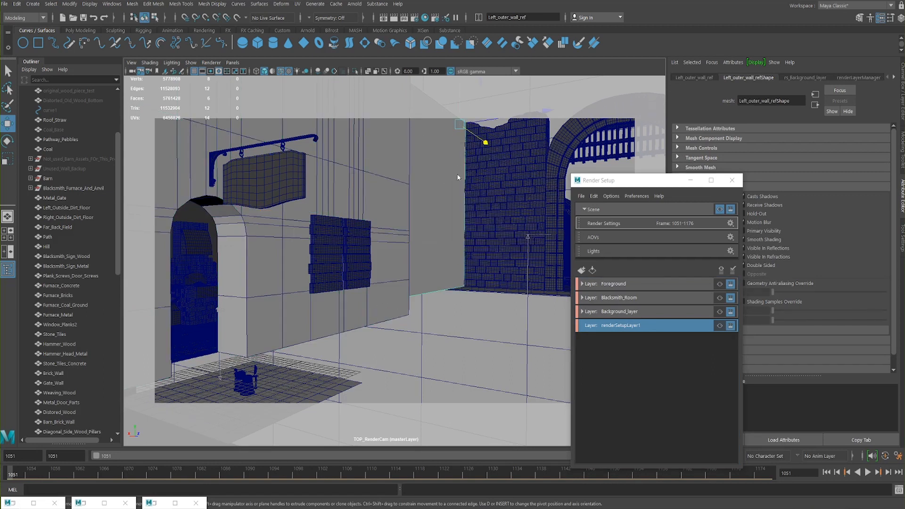
pyautogui.press('space')
pyautogui.keyDown('alt'); pyautogui.moveTo(494, 306); pyautogui.dragTo(323, 266); pyautogui.keyUp('alt')
pyautogui.keyDown('ctrl'); pyautogui.click(317, 187); pyautogui.keyUp('ctrl')
pyautogui.keyDown('shift'); pyautogui.click(408, 210); pyautogui.keyUp('shift')
pyautogui.keyDown('ctrl'); pyautogui.click(303, 148); pyautogui.keyUp('ctrl')
pyautogui.keyDown('alt'); pyautogui.moveTo(380, 197); pyautogui.dragTo(414, 238); pyautogui.keyUp('alt')
# Step: Create a collection named AO_Objects in the render layer renderSetupLayer1
pyautogui.rightClick(610, 326)
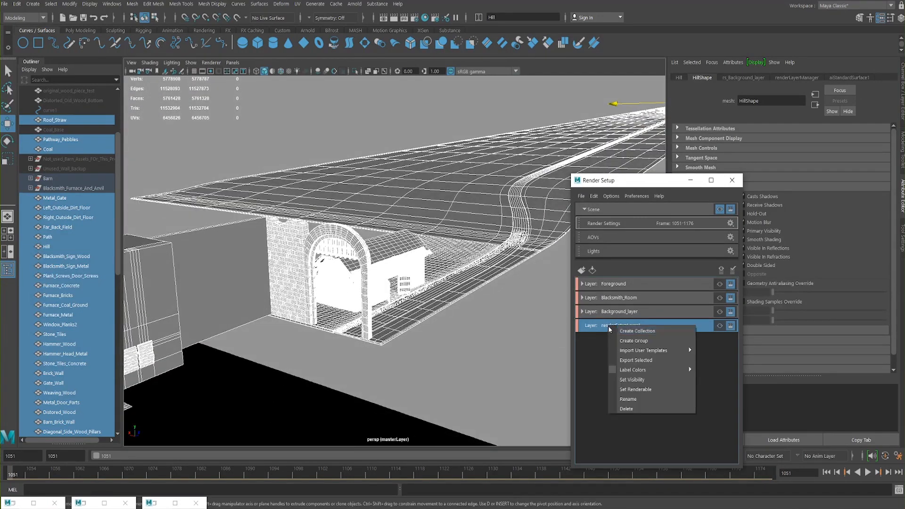
pyautogui.click(595, 327)
pyautogui.moveTo(627, 180); pyautogui.dragTo(553, 160)
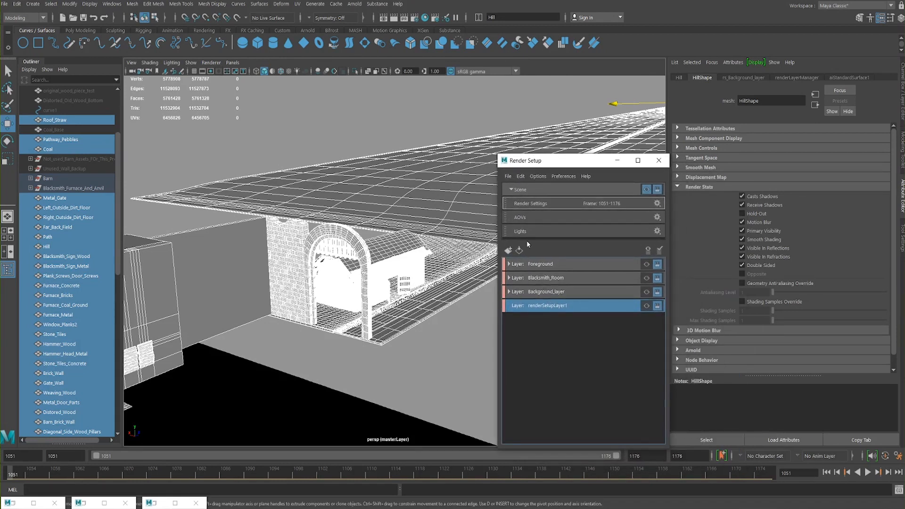
pyautogui.rightClick(539, 307)
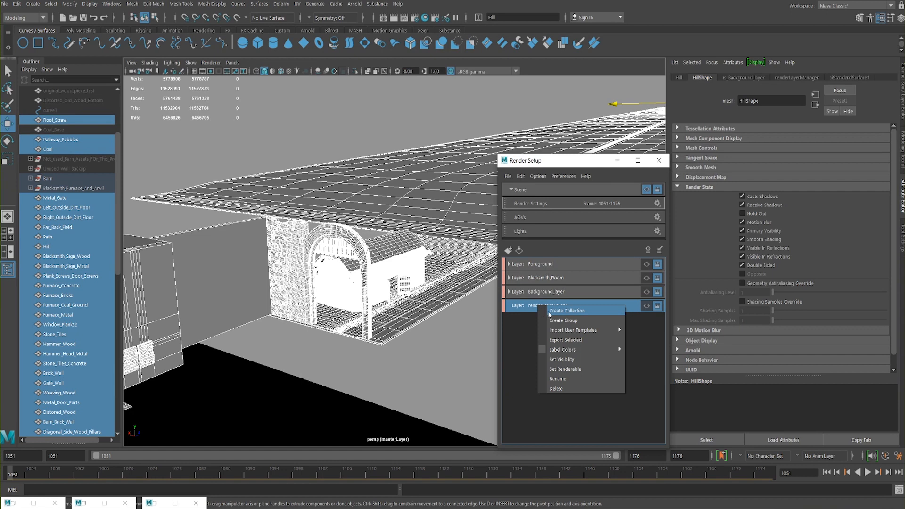
pyautogui.click(545, 311)
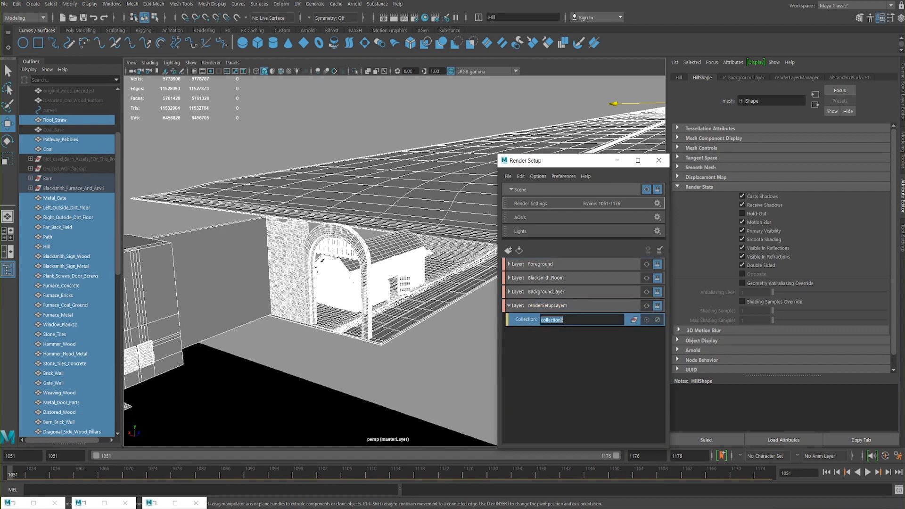
pyautogui.write('AO_Objects')
pyautogui.press('Return')
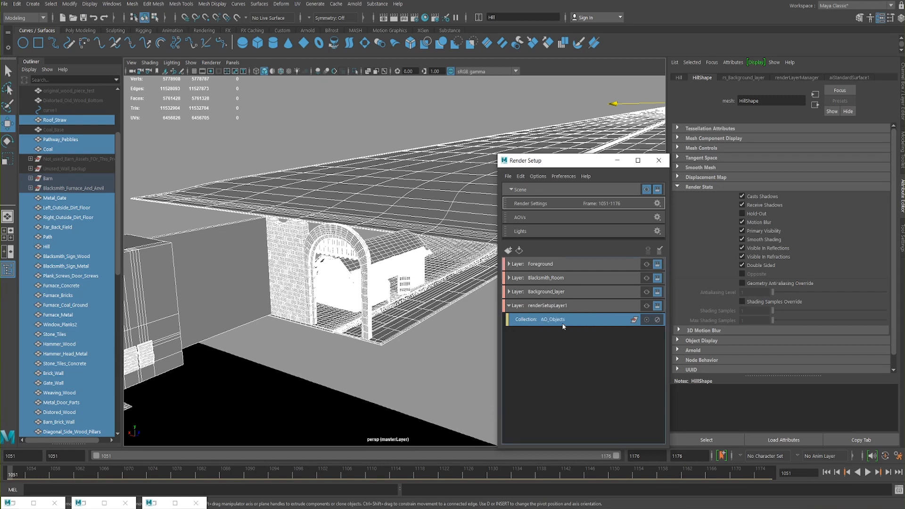
pyautogui.moveTo(566, 160); pyautogui.dragTo(478, 152)
pyautogui.click(476, 168)
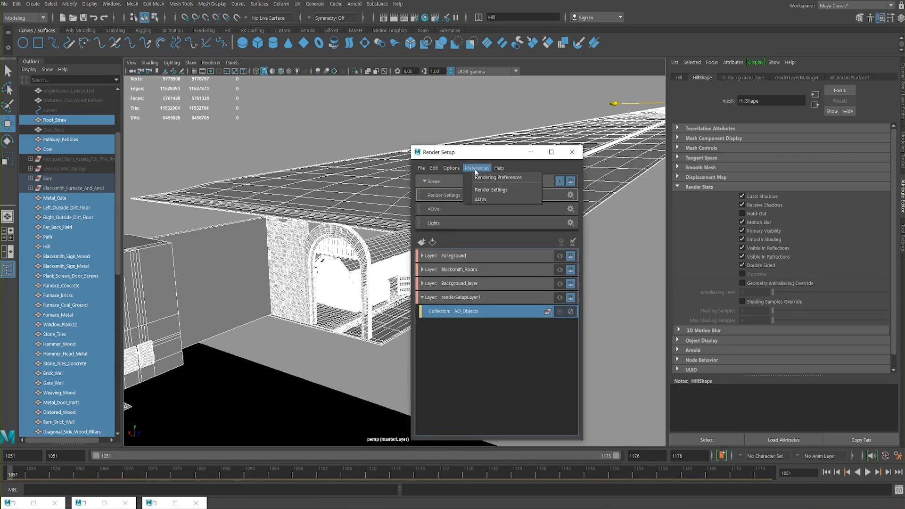
pyautogui.click(477, 168)
pyautogui.click(490, 177)
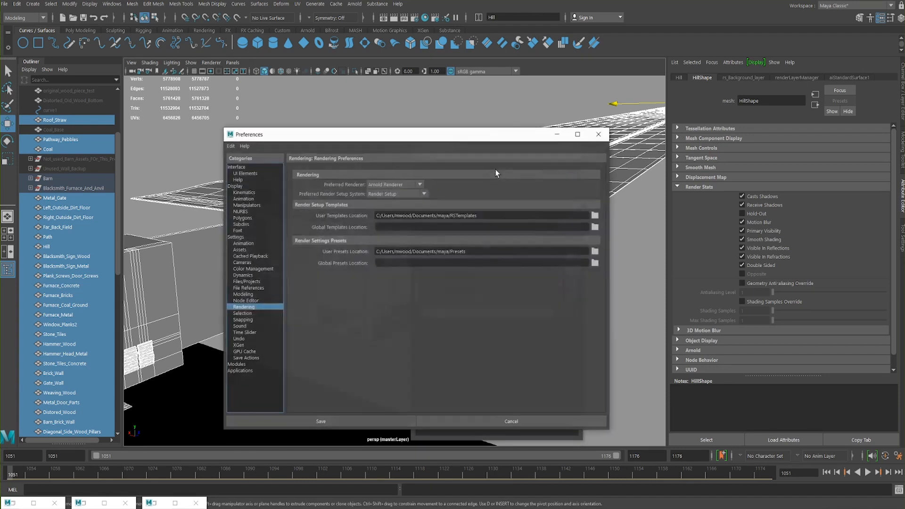
pyautogui.click(598, 135)
pyautogui.click(433, 168)
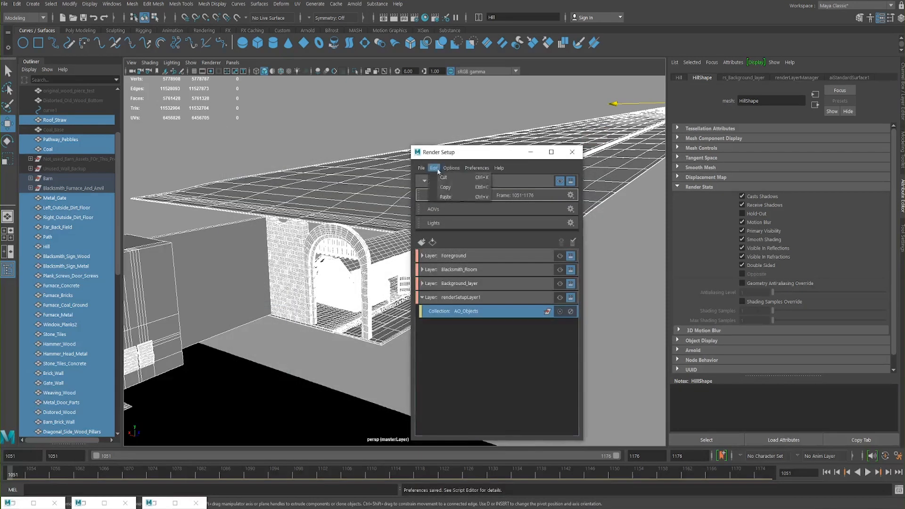
pyautogui.click(451, 168)
pyautogui.click(421, 168)
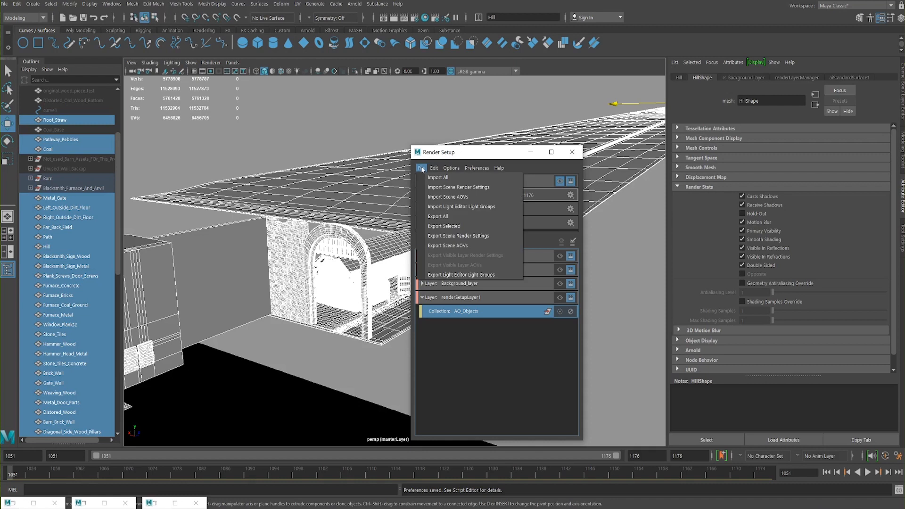
pyautogui.click(421, 170)
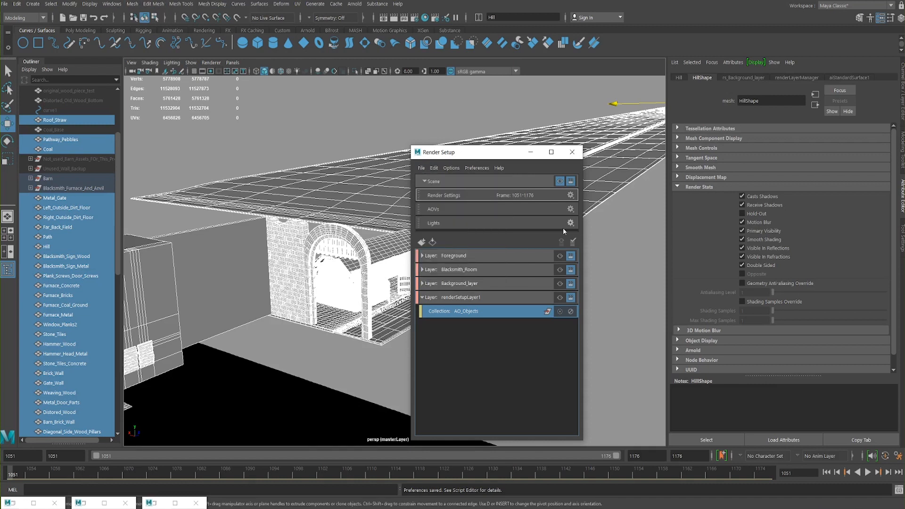
# Step: Reset the Maya Classic workspace to its factory default
pyautogui.click(89, 4)
pyautogui.click(112, 4)
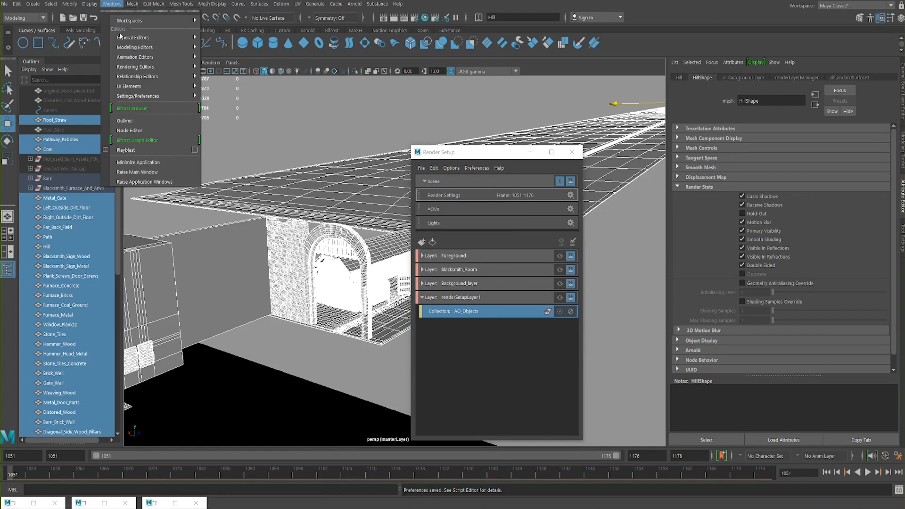
pyautogui.moveTo(121, 62)
pyautogui.moveTo(157, 20)
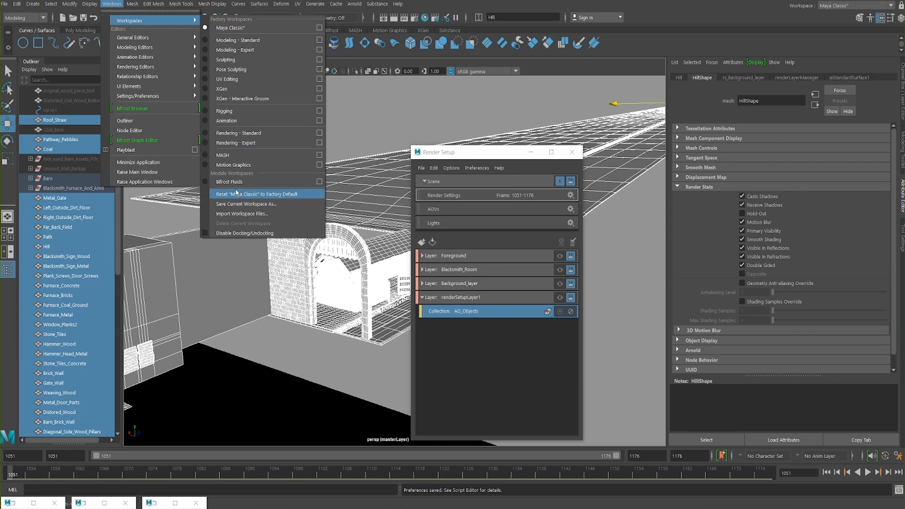
pyautogui.click(242, 195)
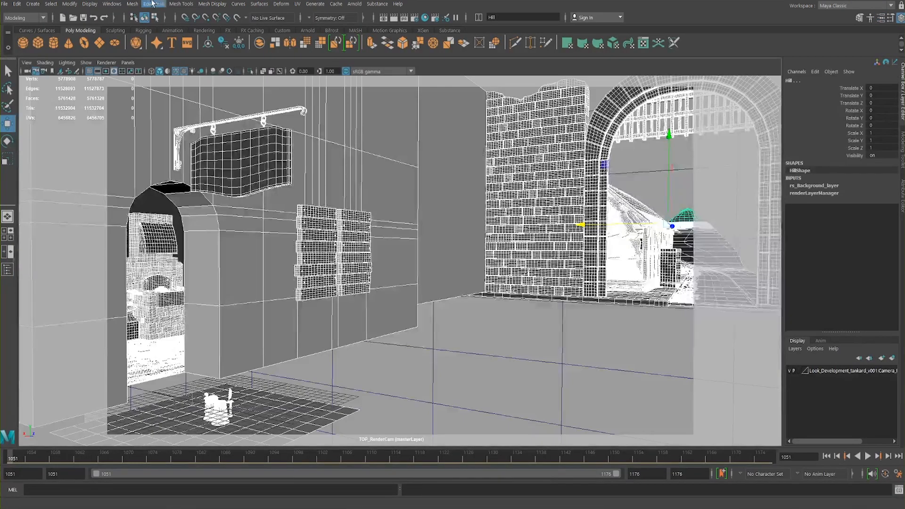
# Step: Reopen the Render Setup editor with its Property Editor and place it beside the modelled shutters in the viewport
pyautogui.click(112, 4)
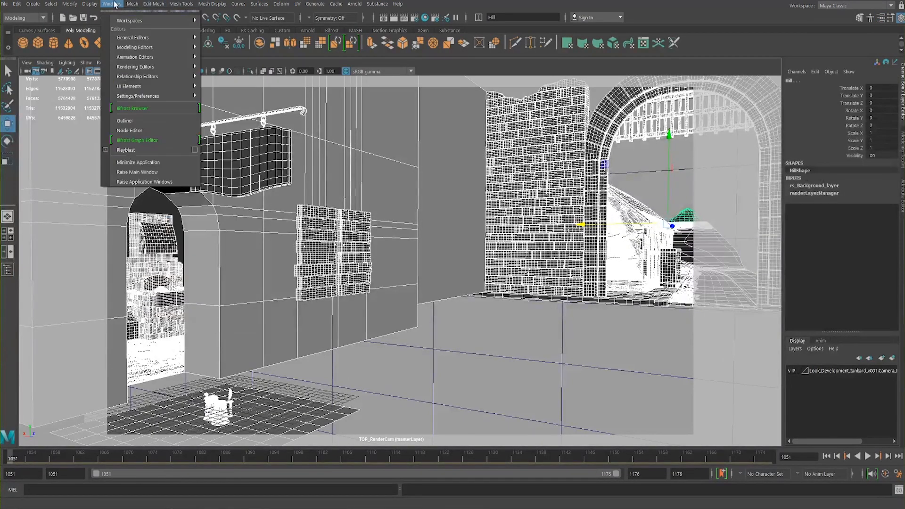
pyautogui.moveTo(142, 65)
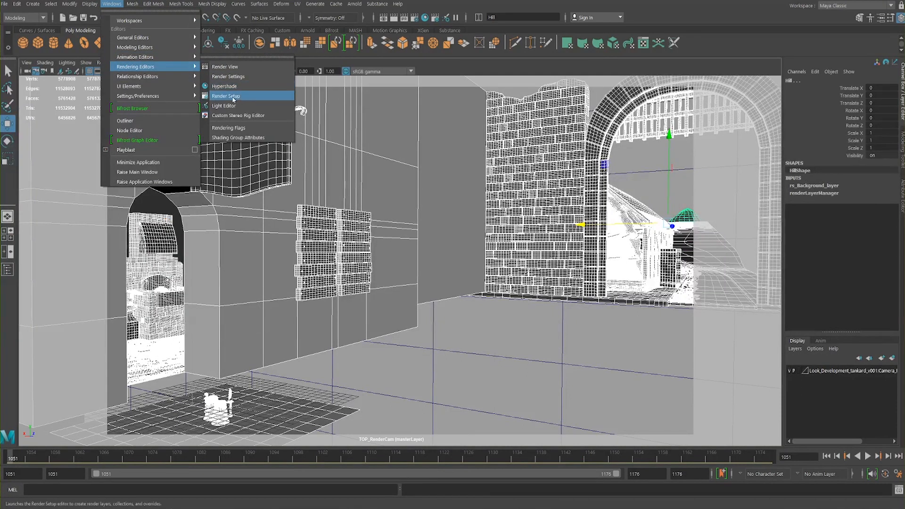
pyautogui.click(234, 100)
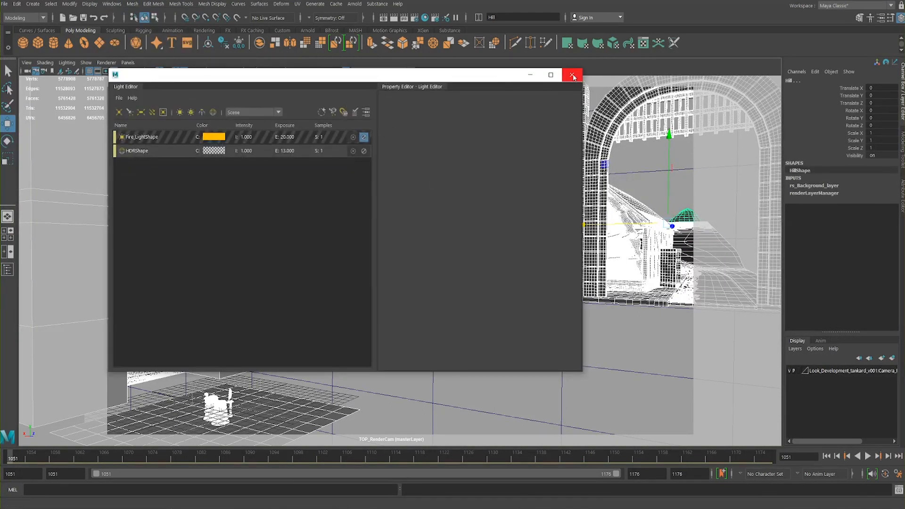
pyautogui.click(572, 76)
pyautogui.click(112, 4)
pyautogui.moveTo(149, 68)
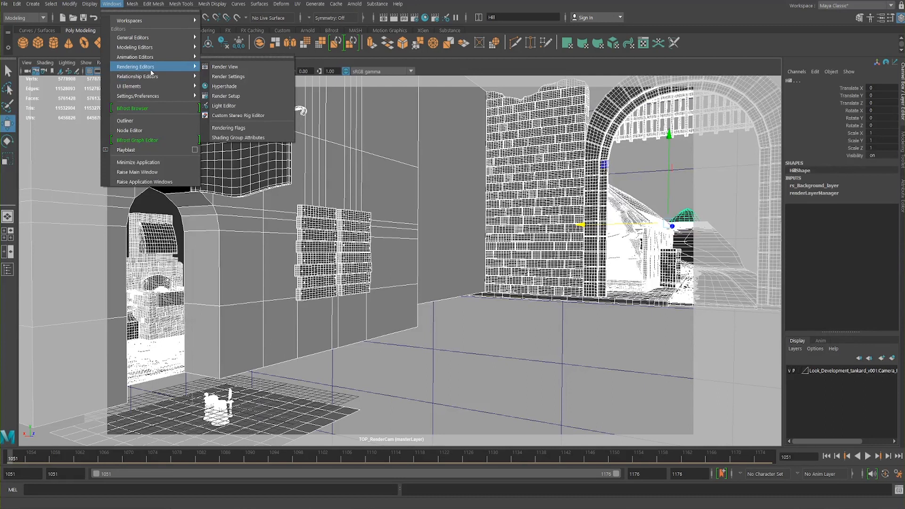
pyautogui.click(226, 96)
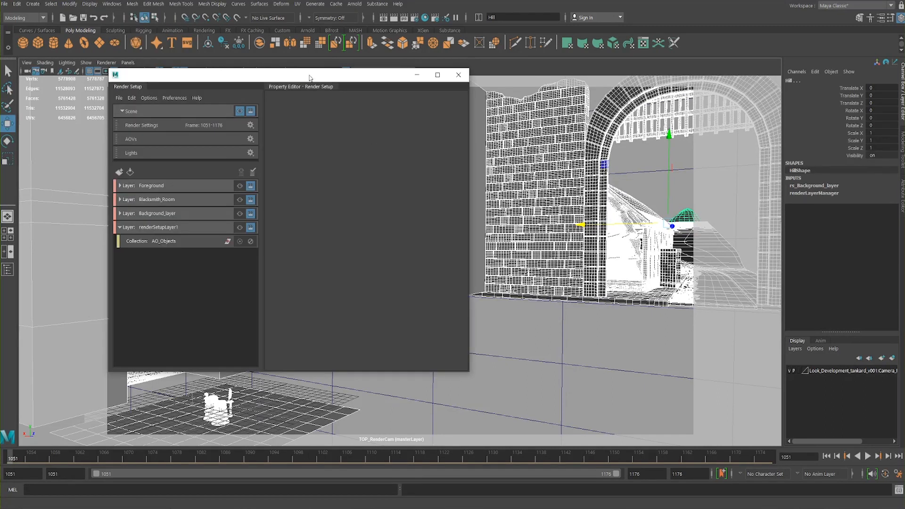
pyautogui.moveTo(318, 70); pyautogui.dragTo(670, 143)
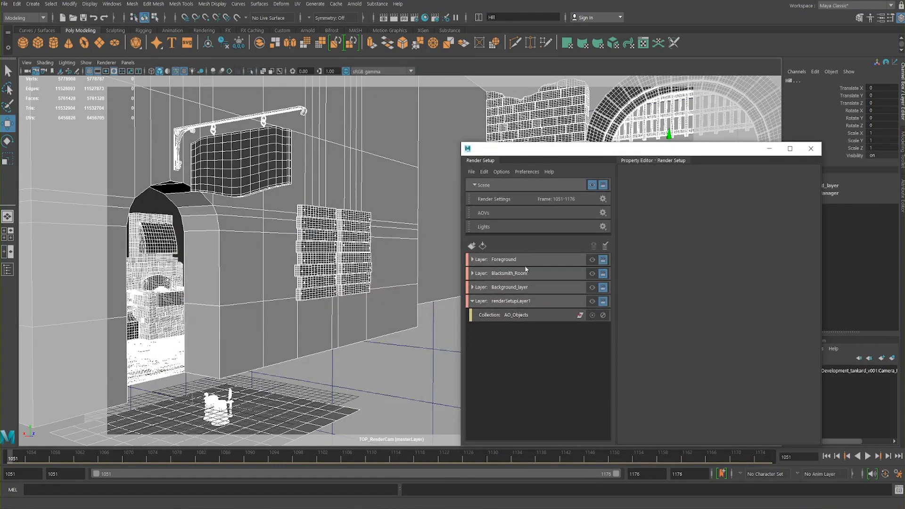
# Step: Add the selected scene objects to the AO_Objects collection while the master scene layer is visible
pyautogui.click(524, 302)
pyautogui.click(591, 301)
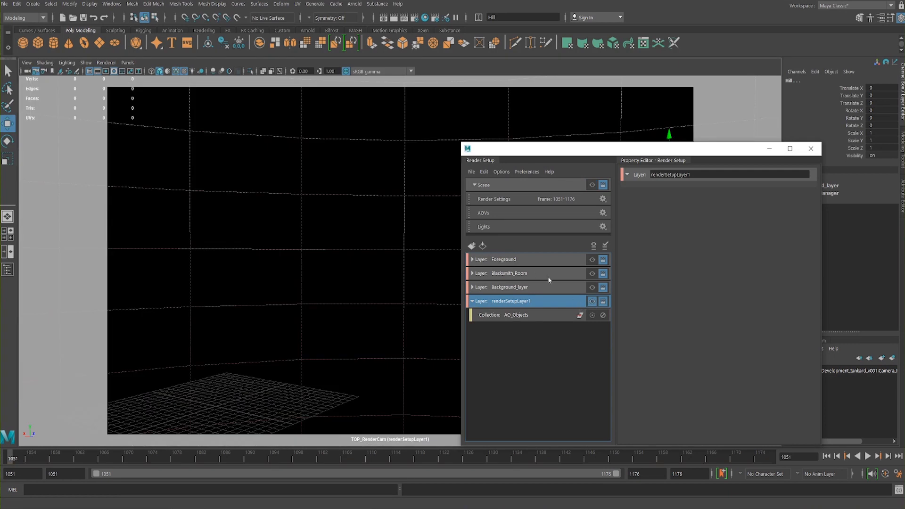
pyautogui.click(579, 313)
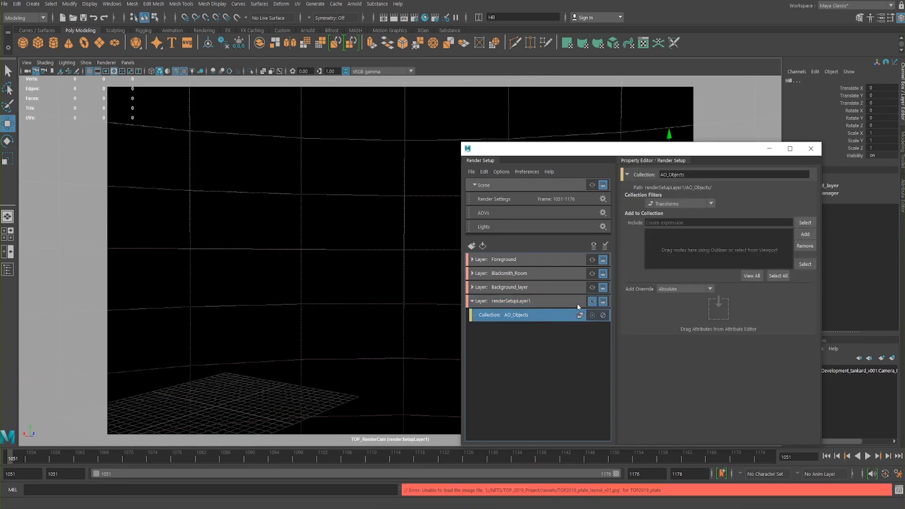
pyautogui.click(592, 185)
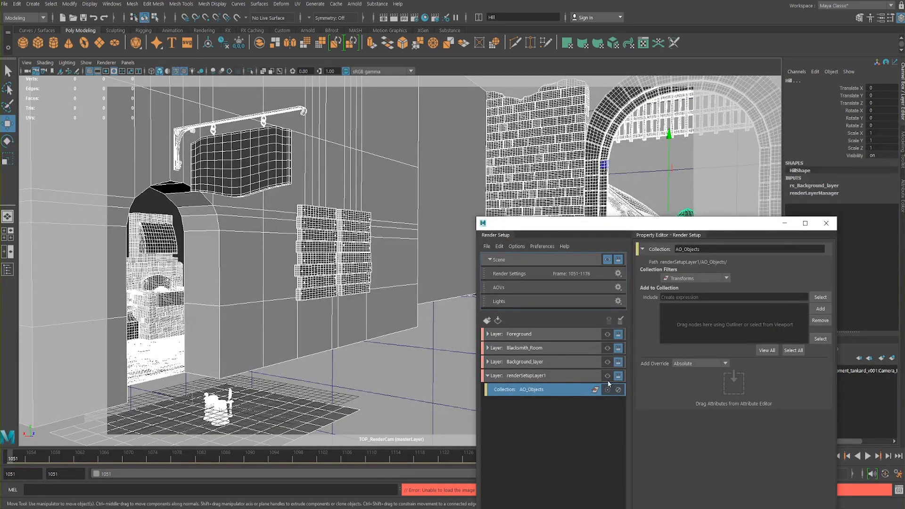
pyautogui.click(820, 308)
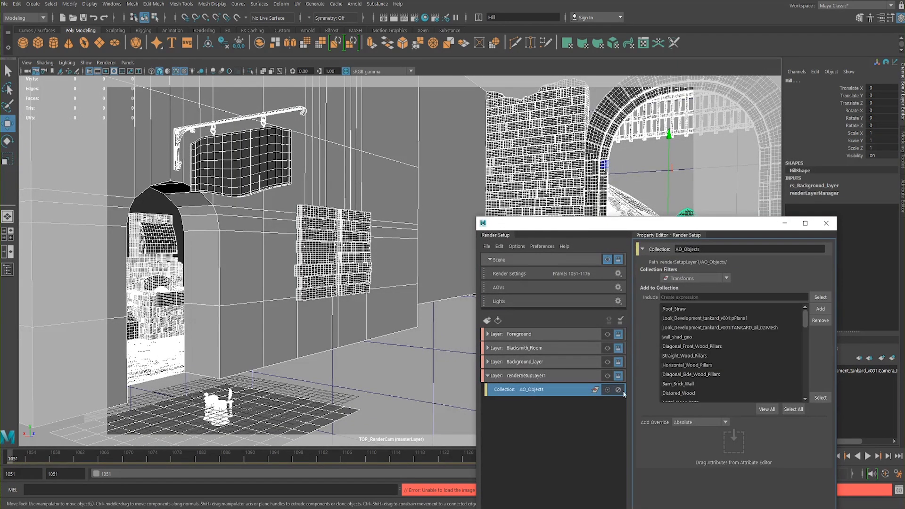
# Step: Make renderSetupLayer1 the visible render layer in the viewport
pyautogui.click(584, 375)
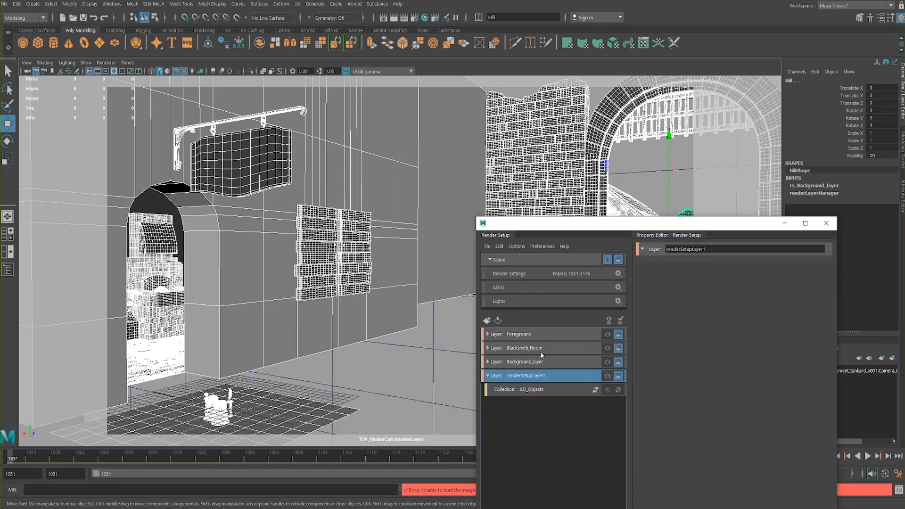
pyautogui.click(607, 376)
pyautogui.moveTo(614, 227); pyautogui.dragTo(564, 112)
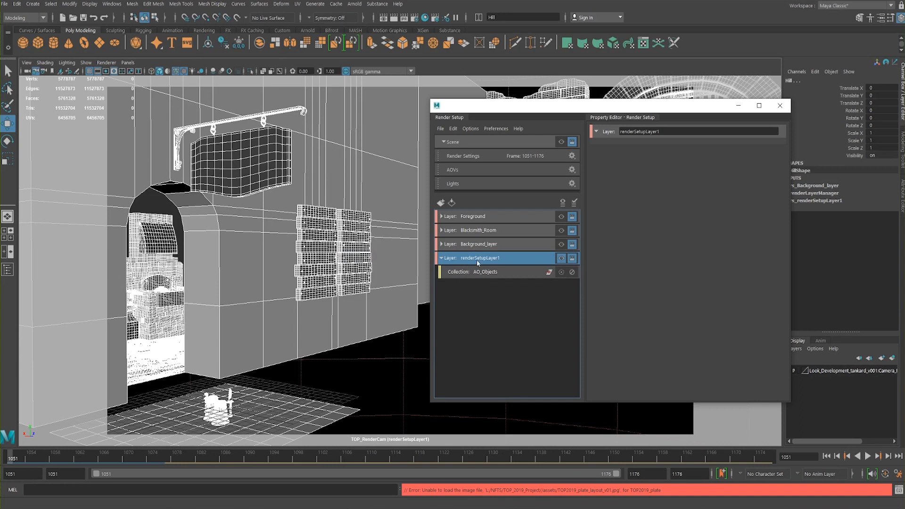
# Step: Create a shader override on the AO_Objects collection
pyautogui.rightClick(521, 257)
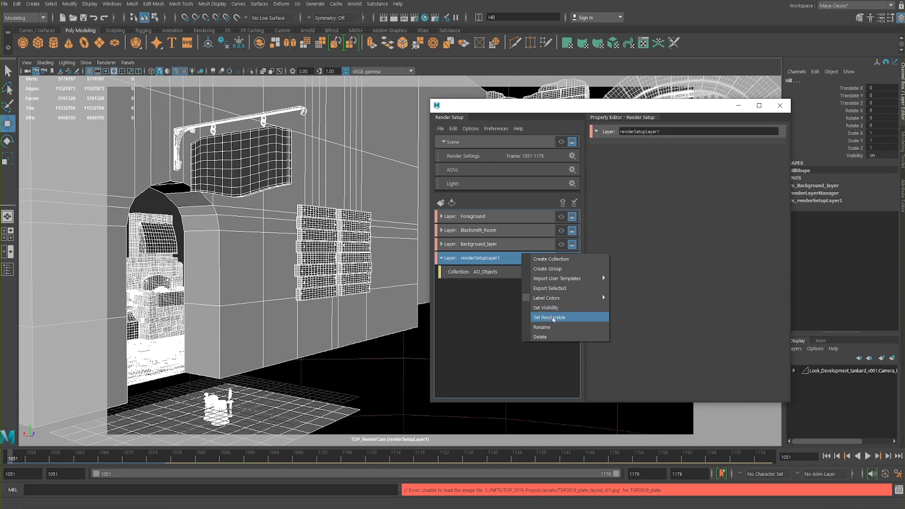
pyautogui.moveTo(556, 301)
pyautogui.click(477, 272)
pyautogui.rightClick(484, 275)
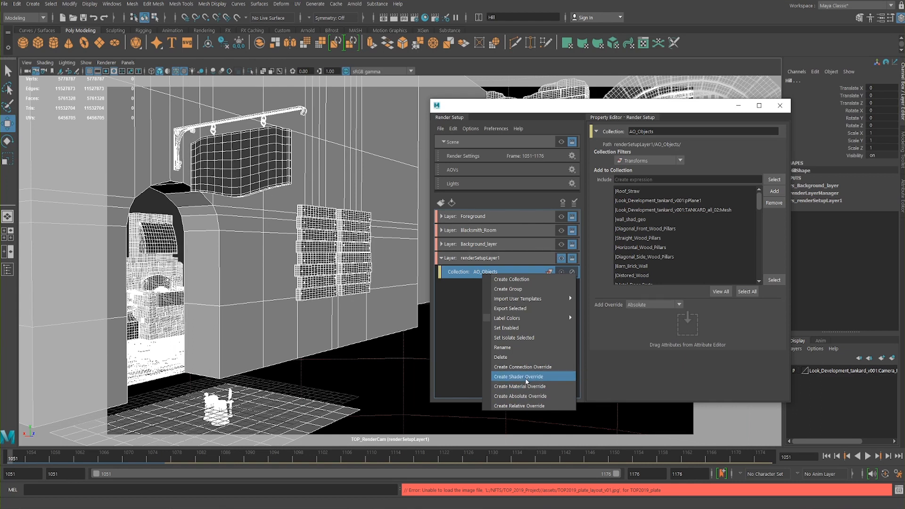
pyautogui.click(527, 380)
pyautogui.doubleClick(563, 299)
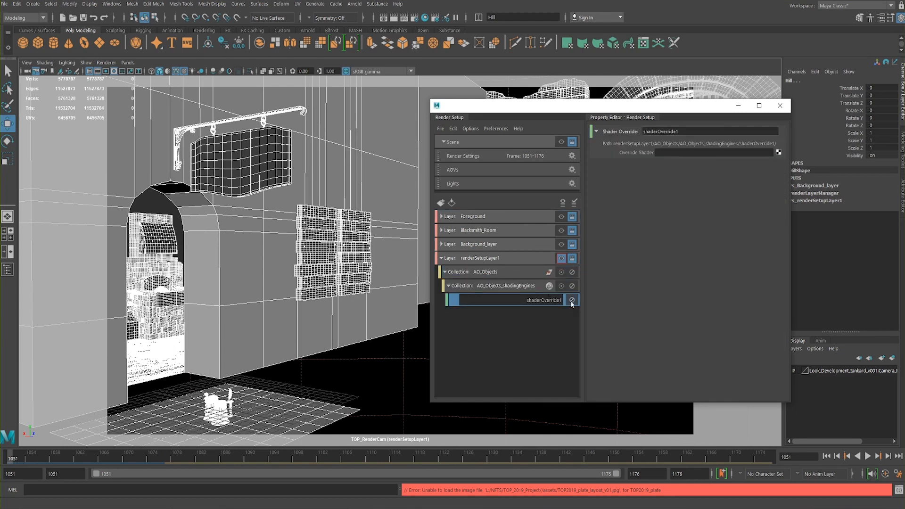
# Step: Assign a new Arnold aiAmbientOcclusion shader as the override shader
pyautogui.click(778, 152)
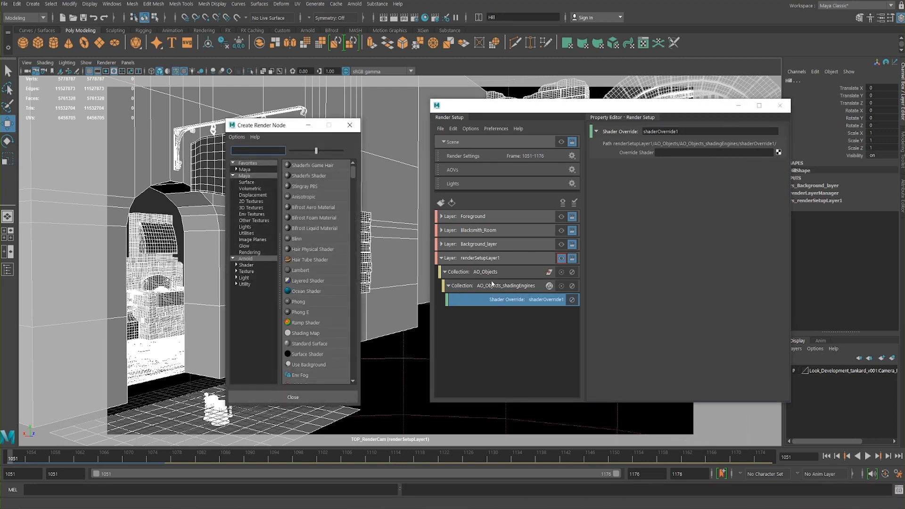
pyautogui.click(245, 259)
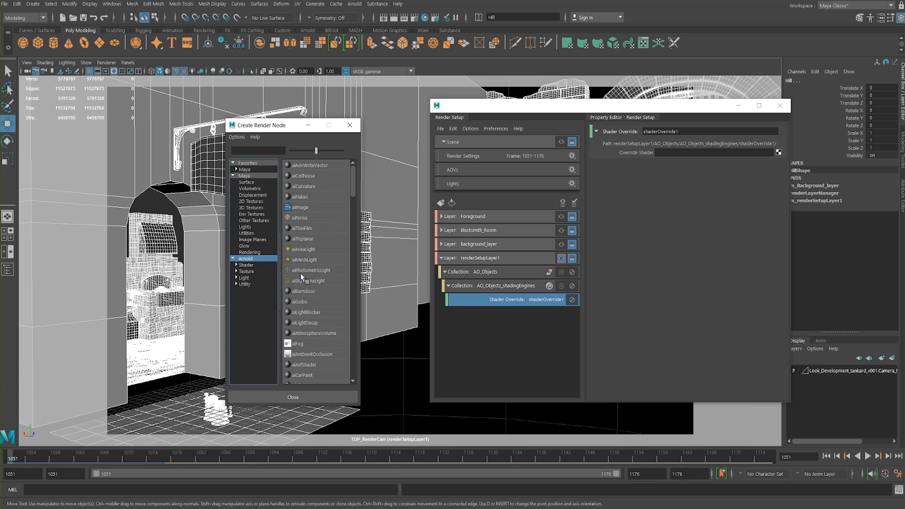
pyautogui.click(322, 353)
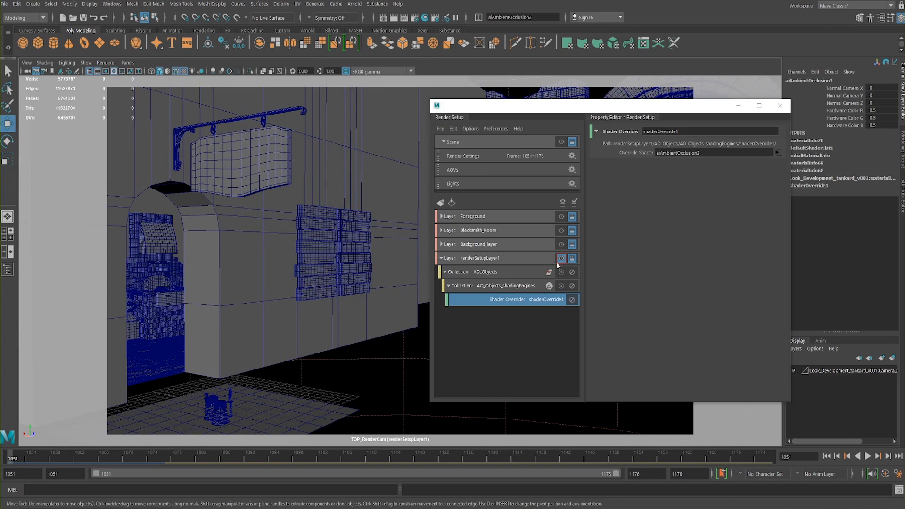
# Step: Refresh renderSetupLayer1 and render it in the Arnold RenderView to inspect the ambient occlusion pass
pyautogui.click(559, 260)
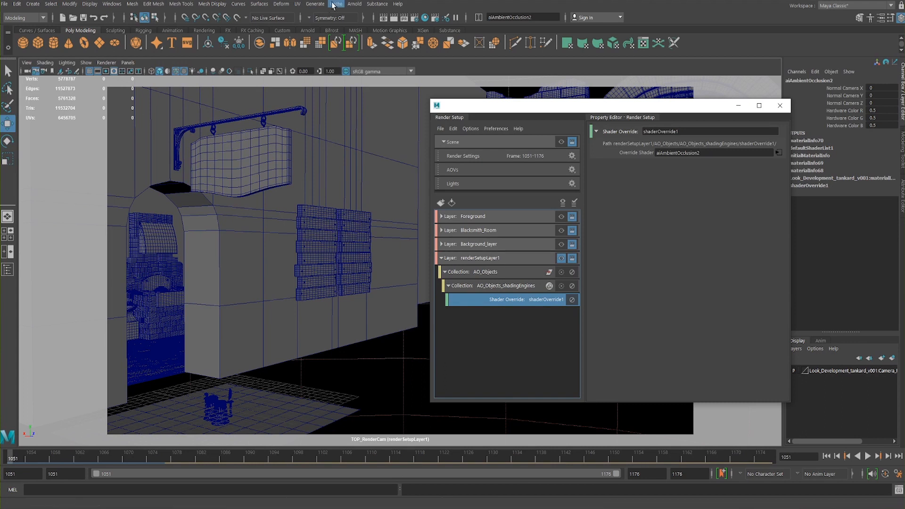
pyautogui.click(350, 8)
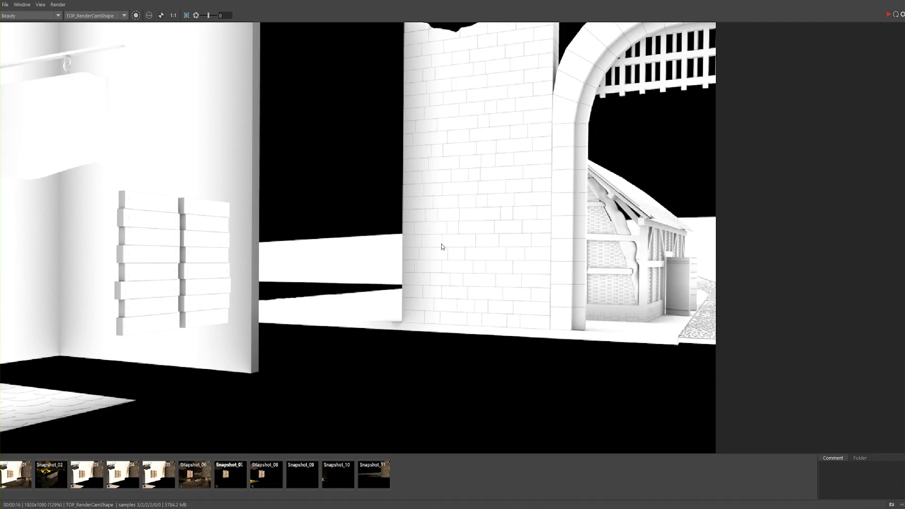
pyautogui.moveTo(441, 245); pyautogui.dragTo(606, 269)
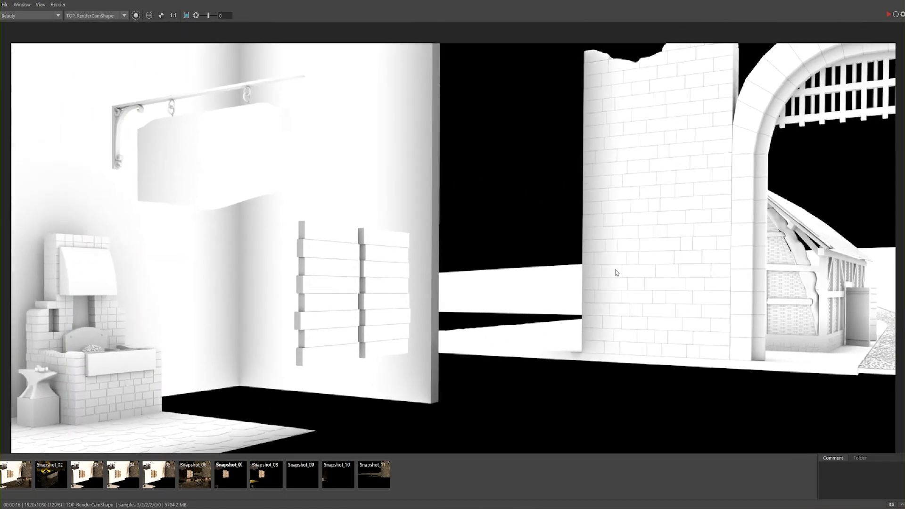
# Step: Store the first ambient occlusion render as a snapshot in the Arnold RenderView and minimize the render window
pyautogui.scroll(-2, 601, 278)
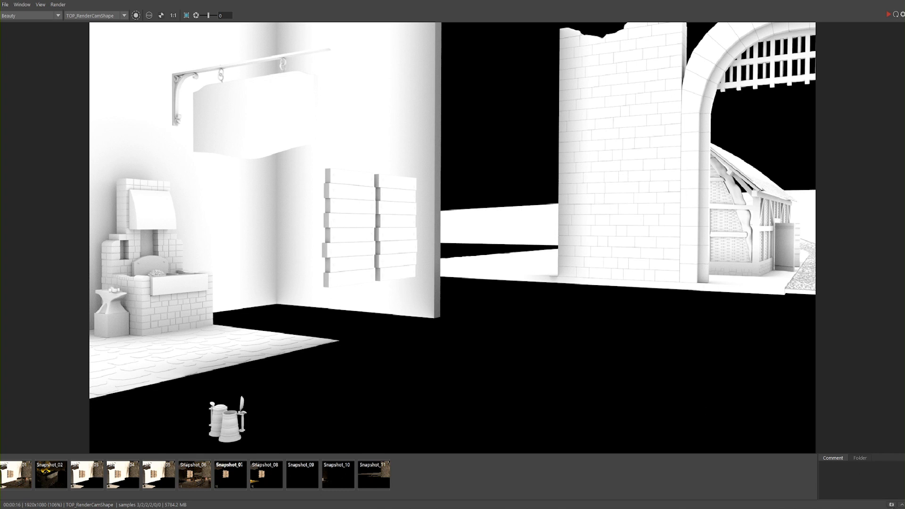
pyautogui.click(890, 505)
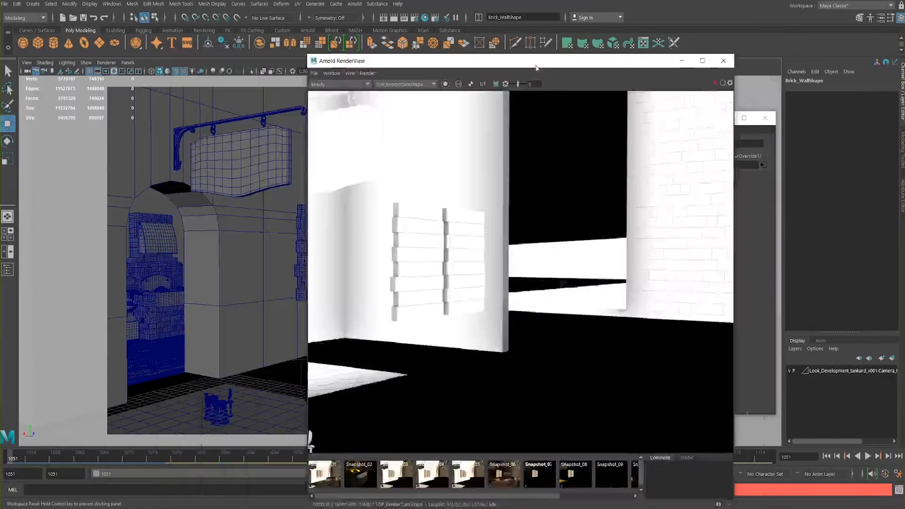
pyautogui.moveTo(471, 61); pyautogui.dragTo(166, 81)
pyautogui.moveTo(515, 123); pyautogui.dragTo(554, 122)
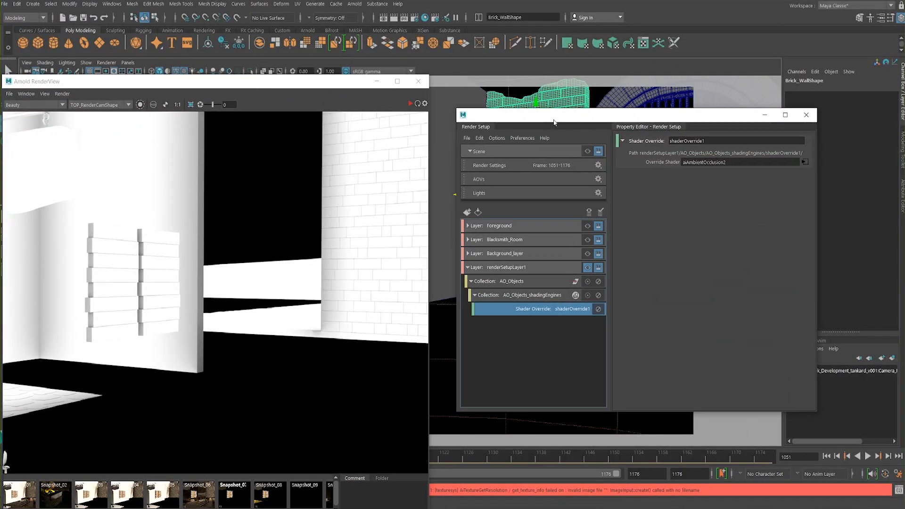
pyautogui.click(377, 81)
# Step: Select the AO_Objects collection and the left outer wall, and show the wall's shape attributes in the Attribute Editor
pyautogui.click(521, 296)
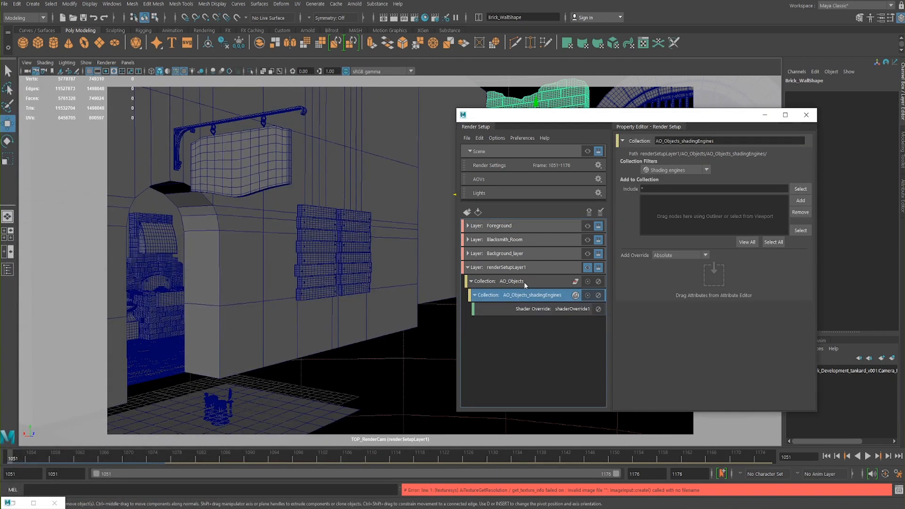
pyautogui.click(527, 282)
pyautogui.moveTo(558, 119); pyautogui.dragTo(581, 126)
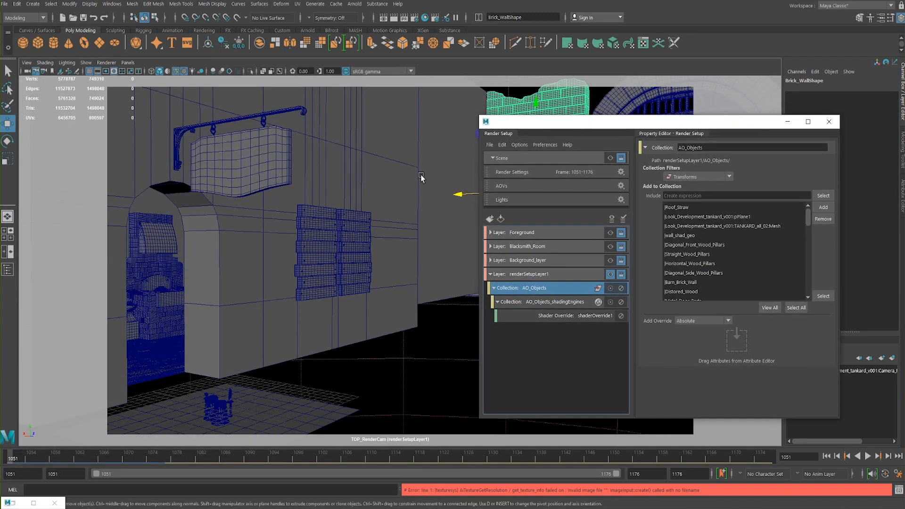
pyautogui.click(442, 163)
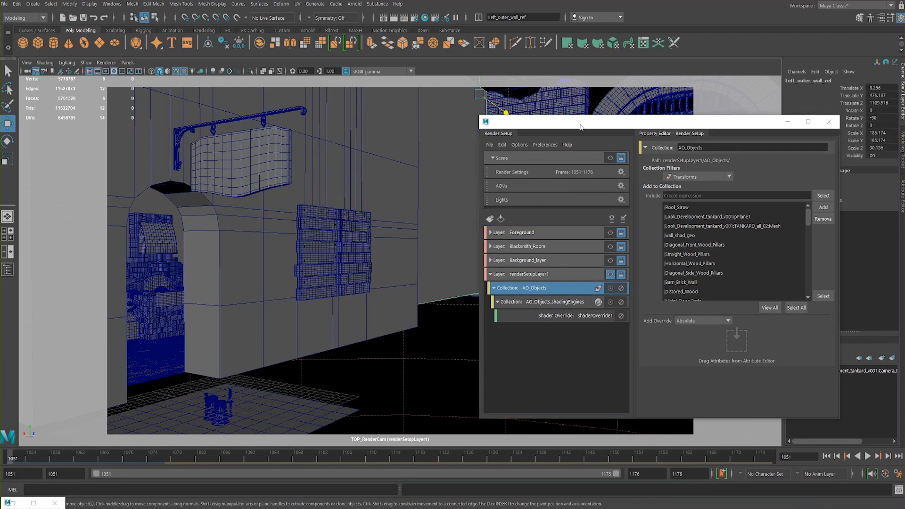
pyautogui.moveTo(604, 129); pyautogui.dragTo(462, 105)
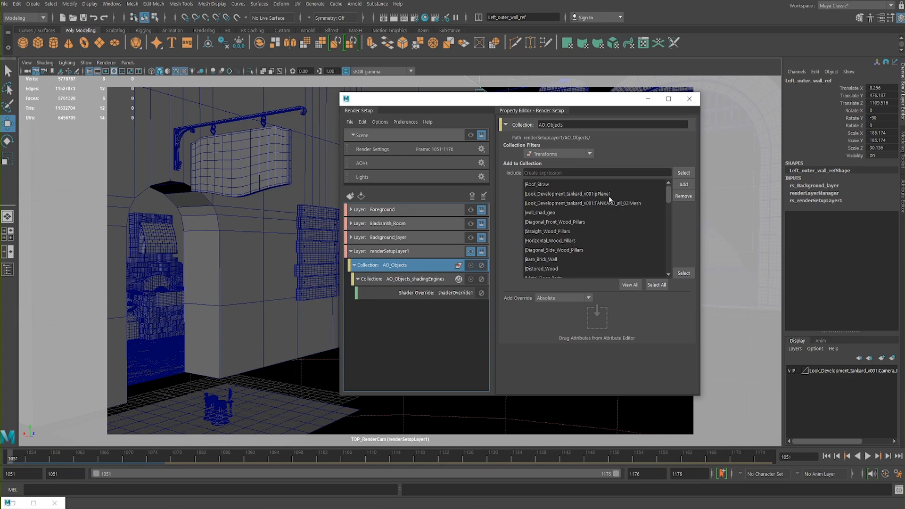
pyautogui.hotkey('ctrl', 'a')
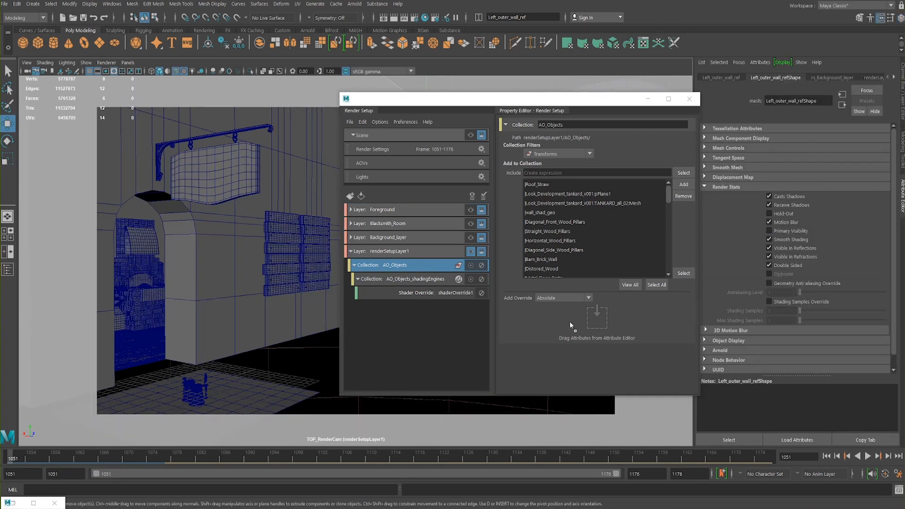
# Step: Add an absolute Primary Visibility override to the AO_Objects collection and turn it on
pyautogui.moveTo(568, 322); pyautogui.dragTo(568, 323)
pyautogui.click(421, 324)
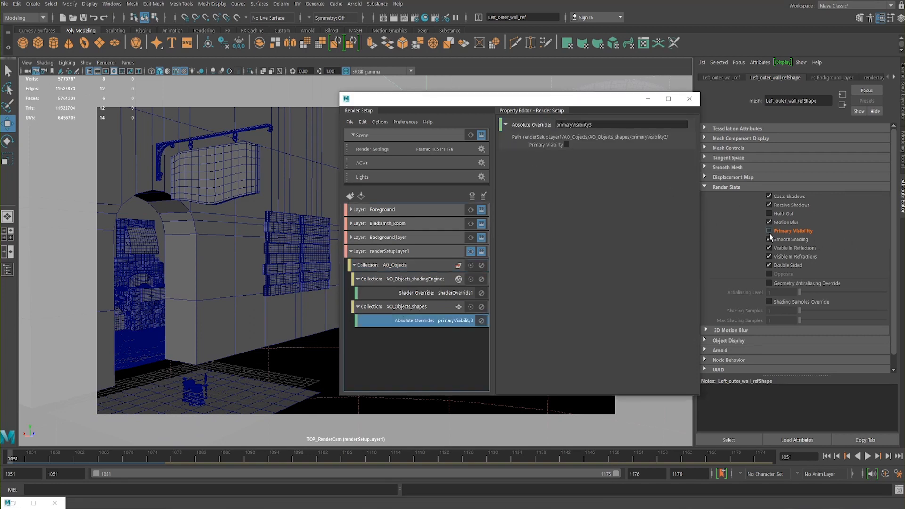
pyautogui.click(566, 145)
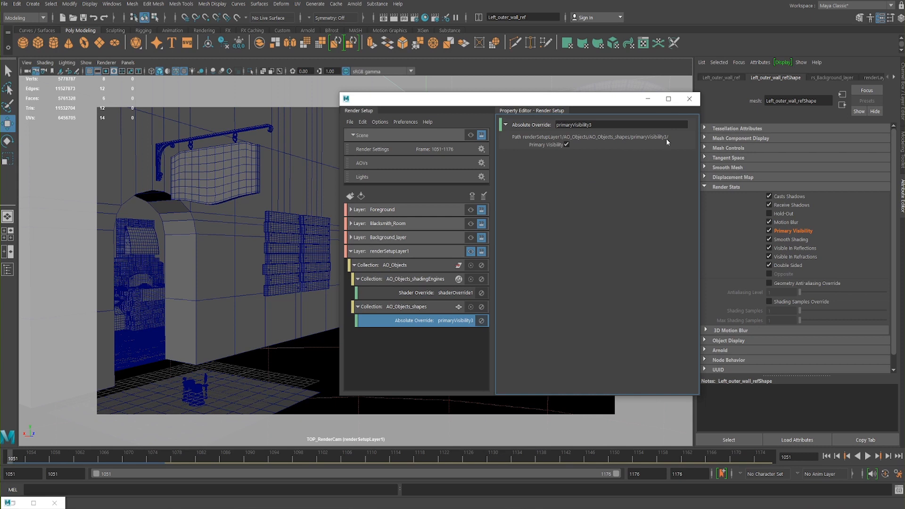
# Step: Re-render renderSetupLayer1 in the maximized Arnold RenderView and compare it with the stored snapshot
pyautogui.click(647, 99)
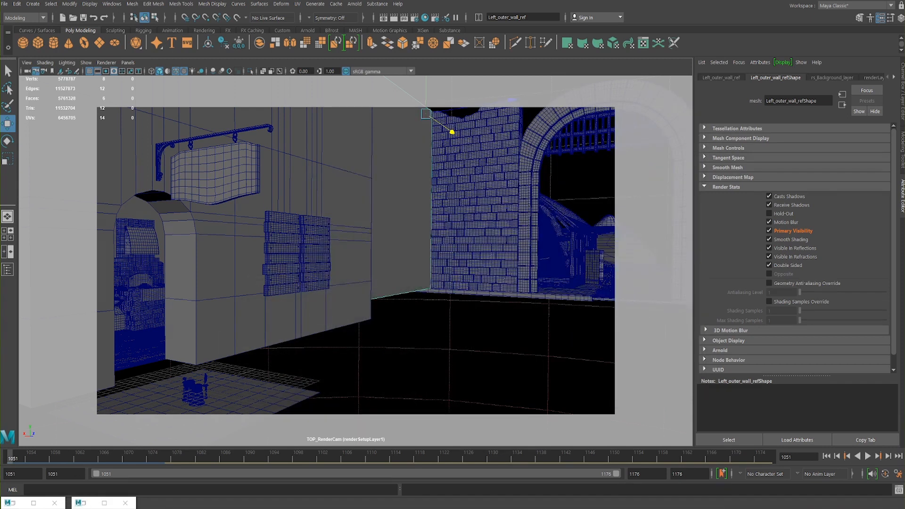
pyautogui.click(34, 502)
pyautogui.click(410, 104)
pyautogui.doubleClick(306, 84)
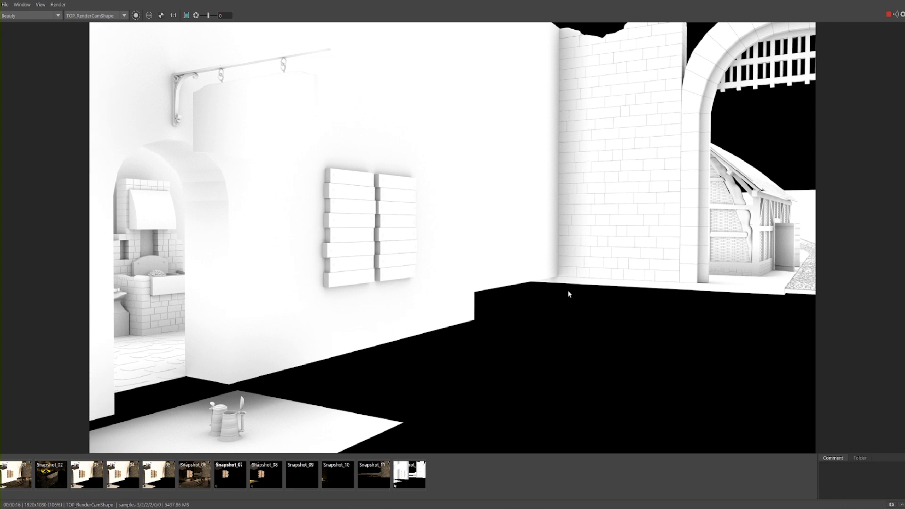
pyautogui.click(408, 480)
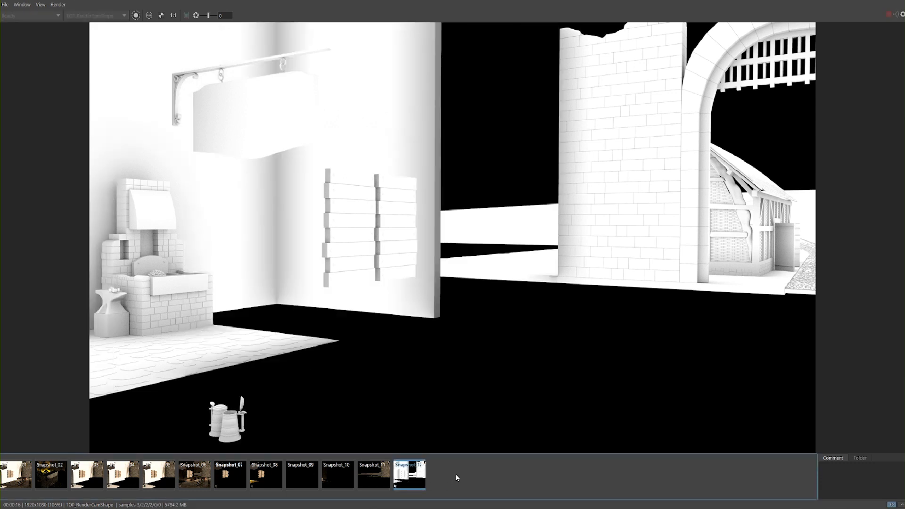
pyautogui.click(430, 490)
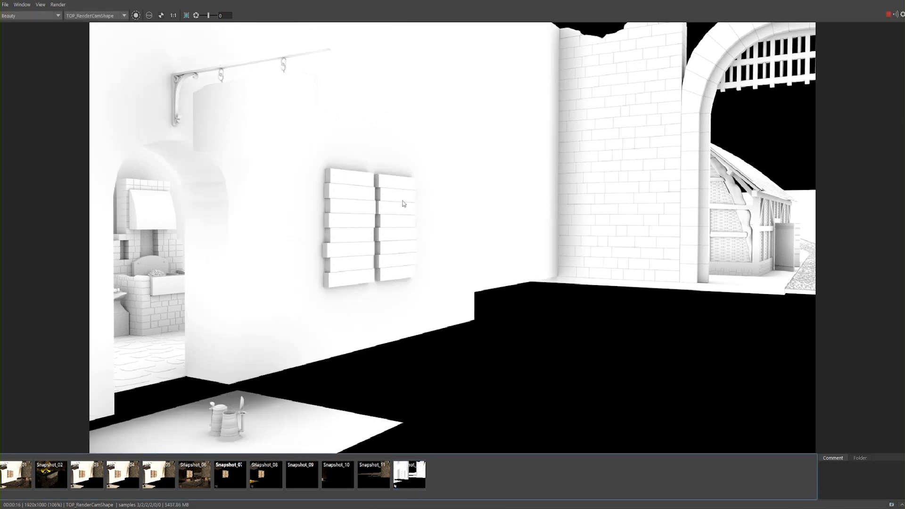
# Step: Examine the occlusion around the tankards and window planks up close, switching between the new render and the snapshot
pyautogui.moveTo(351, 203); pyautogui.dragTo(402, 100, button='middle')
pyautogui.scroll(2, 419, 287)
pyautogui.moveTo(360, 248); pyautogui.dragTo(389, 335, button='middle')
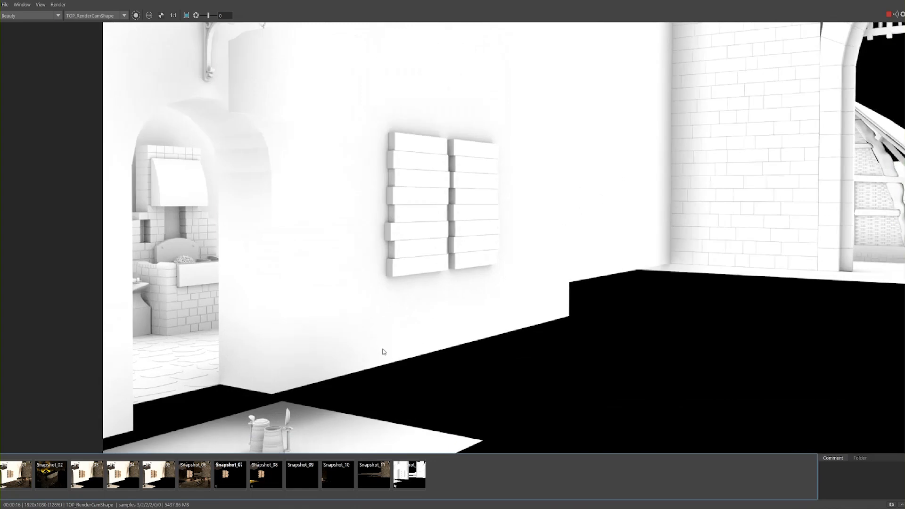
pyautogui.scroll(1, 440, 347)
pyautogui.moveTo(440, 347); pyautogui.dragTo(415, 125, button='middle')
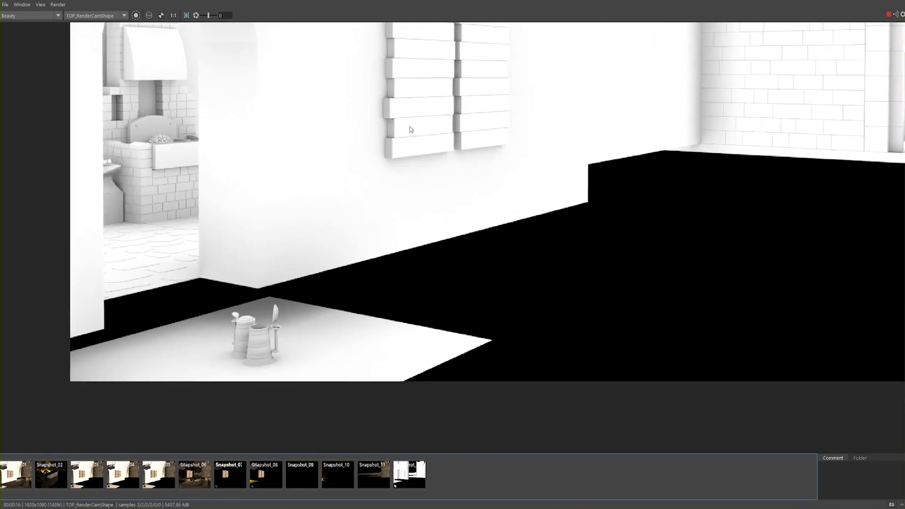
pyautogui.moveTo(355, 201); pyautogui.dragTo(352, 256, button='middle')
pyautogui.moveTo(330, 259); pyautogui.dragTo(834, 495, button='right')
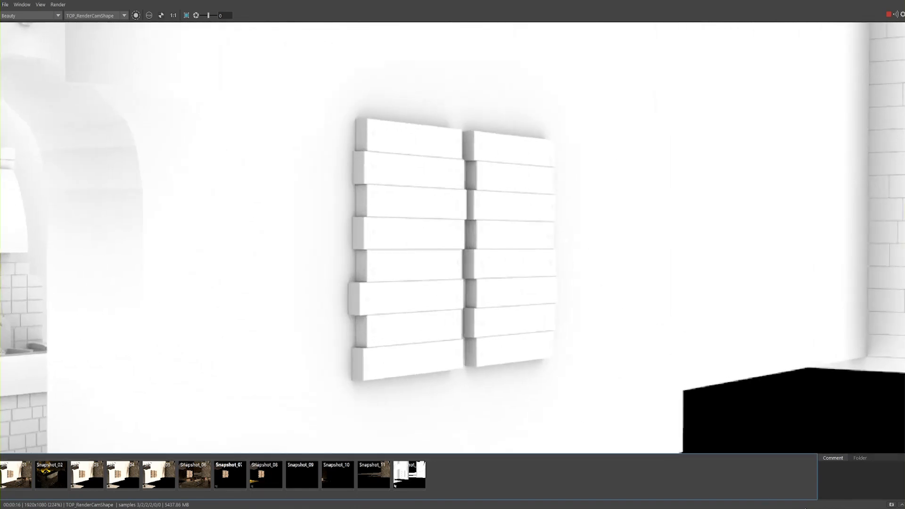
pyautogui.click(409, 470)
pyautogui.click(409, 470)
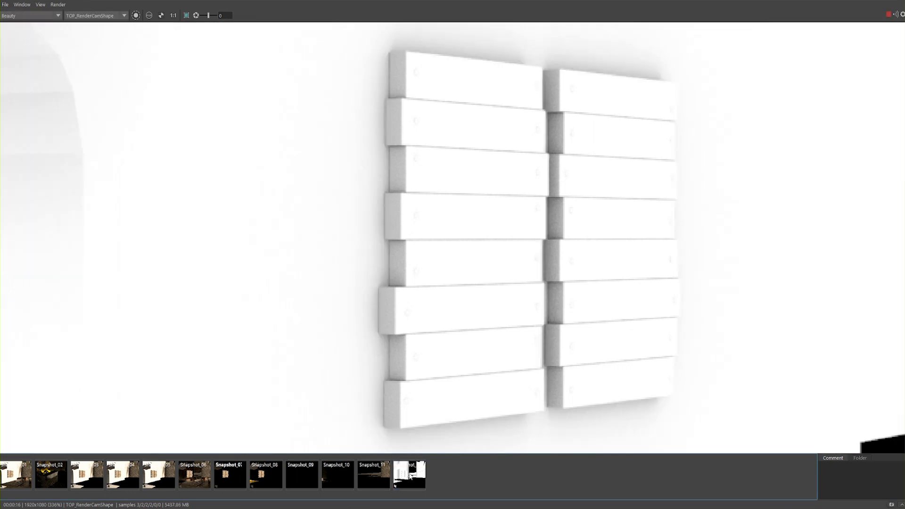
pyautogui.click(409, 471)
pyautogui.click(409, 472)
pyautogui.click(409, 473)
pyautogui.click(409, 475)
pyautogui.click(409, 477)
pyautogui.click(409, 477)
pyautogui.click(407, 478)
pyautogui.click(407, 479)
pyautogui.click(406, 478)
pyautogui.click(404, 478)
pyautogui.click(404, 478)
pyautogui.click(404, 478)
# Step: Compare the archway, forge and tankard area of the new render with the snapshot
pyautogui.keyDown('alt'); pyautogui.moveTo(426, 252); pyautogui.dragTo(285, 324, button='middle'); pyautogui.keyUp('alt')
pyautogui.keyDown('alt'); pyautogui.moveTo(285, 324); pyautogui.dragTo(12, 425, button='right'); pyautogui.keyUp('alt')
pyautogui.keyDown('alt'); pyautogui.moveTo(226, 295); pyautogui.dragTo(616, 179, button='middle'); pyautogui.keyUp('alt')
pyautogui.keyDown('alt'); pyautogui.moveTo(616, 179); pyautogui.dragTo(426, 480, button='right'); pyautogui.keyUp('alt')
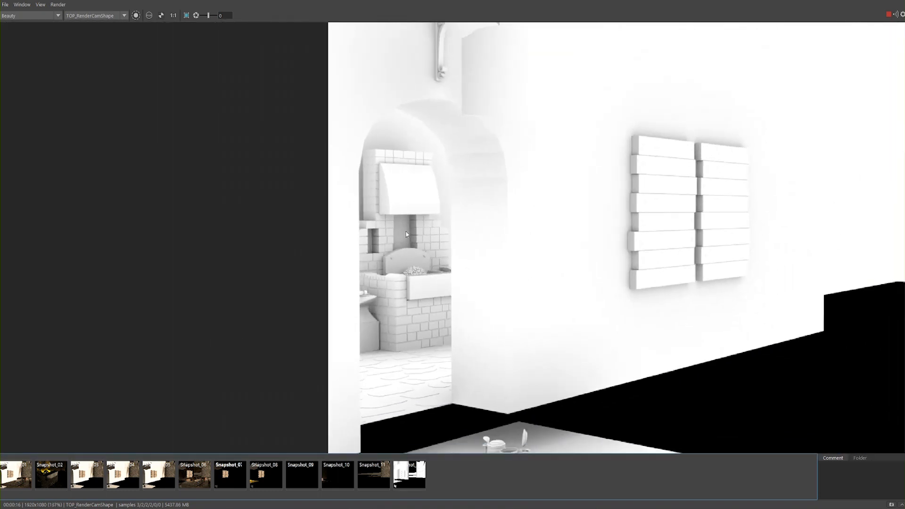
pyautogui.keyDown('alt'); pyautogui.moveTo(426, 481); pyautogui.dragTo(425, 383, button='middle'); pyautogui.keyUp('alt')
pyautogui.click(401, 470)
pyautogui.click(403, 473)
pyautogui.click(403, 473)
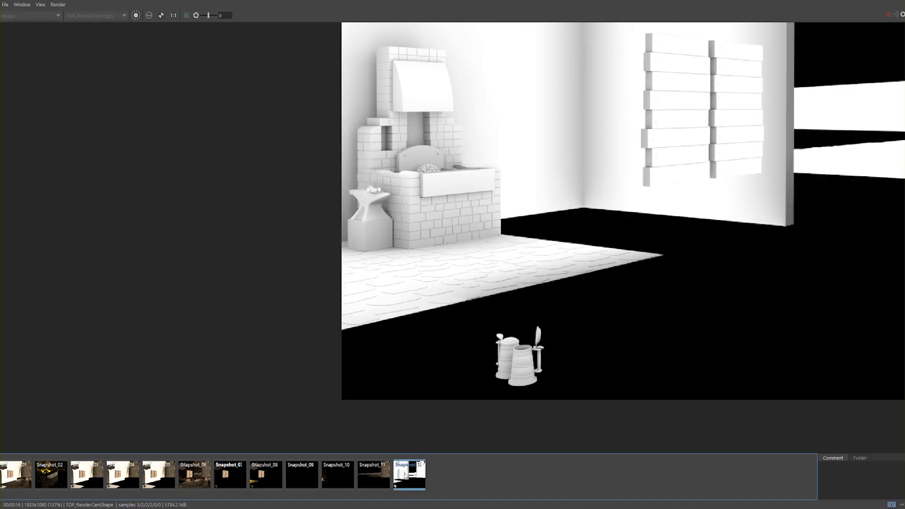
pyautogui.click(403, 474)
pyautogui.click(403, 473)
pyautogui.click(404, 473)
pyautogui.click(403, 473)
pyautogui.click(403, 473)
pyautogui.click(403, 473)
pyautogui.click(403, 473)
# Step: Stop the Arnold render and examine the full ambient occlusion image
pyautogui.keyDown('alt'); pyautogui.moveTo(519, 193); pyautogui.dragTo(223, 351, button='middle'); pyautogui.keyUp('alt')
pyautogui.keyDown('alt'); pyautogui.moveTo(588, 222); pyautogui.dragTo(499, 151, button='right'); pyautogui.keyUp('alt')
pyautogui.click(888, 16)
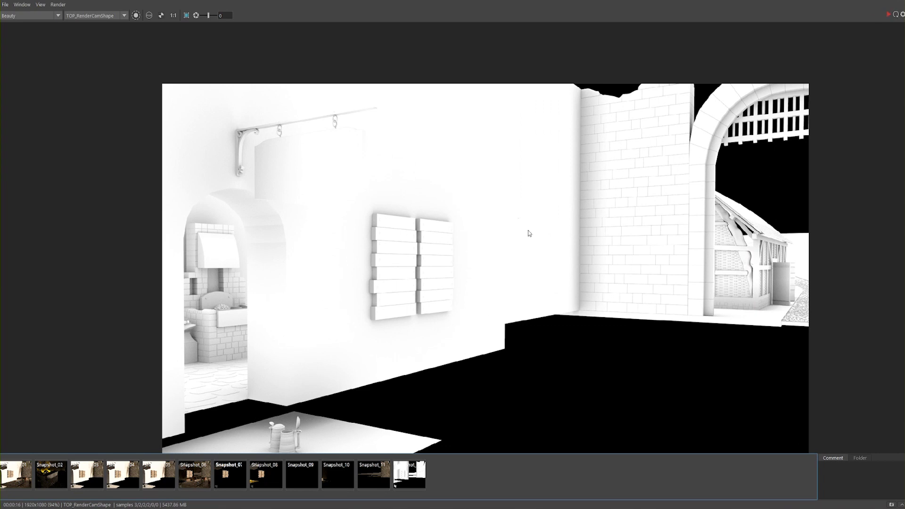
pyautogui.keyDown('alt'); pyautogui.moveTo(537, 278); pyautogui.dragTo(526, 233, button='middle'); pyautogui.keyUp('alt')
pyautogui.keyDown('alt'); pyautogui.moveTo(526, 233); pyautogui.dragTo(572, 207, button='right'); pyautogui.keyUp('alt')
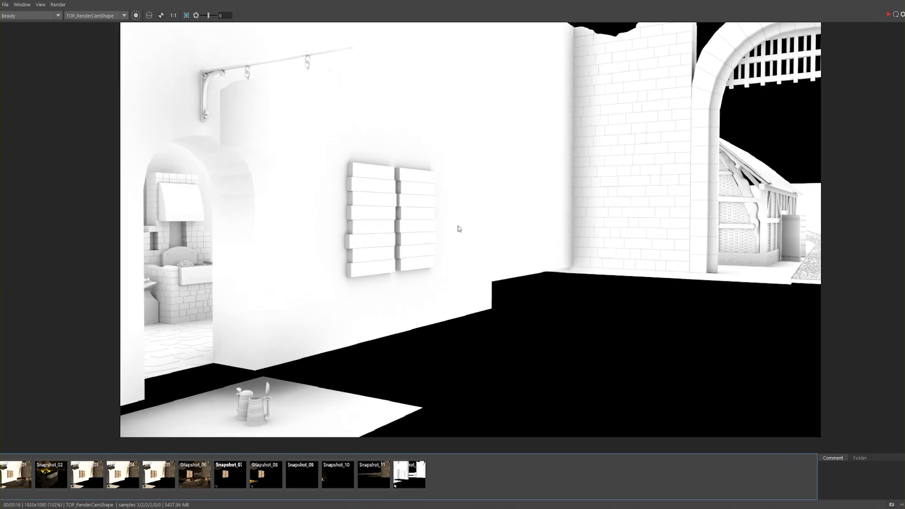
# Step: Store the updated ambient occlusion render as a snapshot and minimize the Arnold RenderView
pyautogui.moveTo(441, 1); pyautogui.dragTo(357, 96)
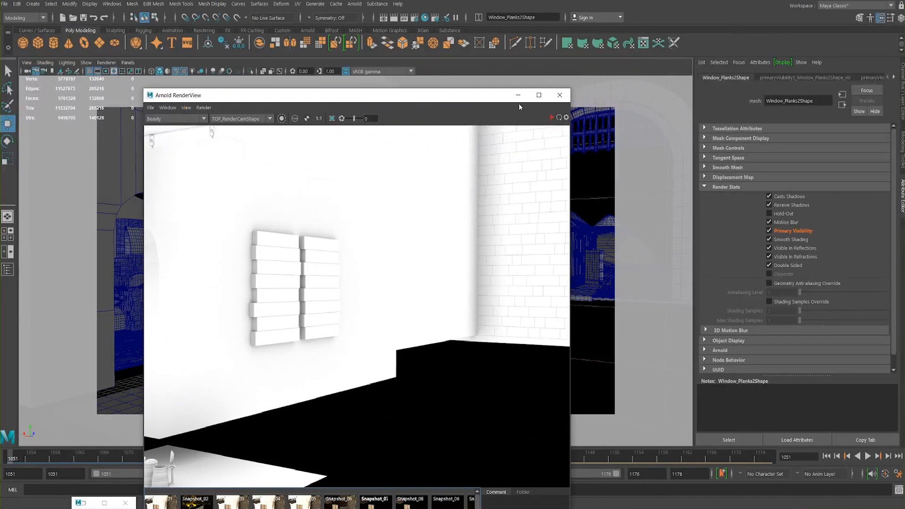
pyautogui.moveTo(453, 101); pyautogui.dragTo(456, 101)
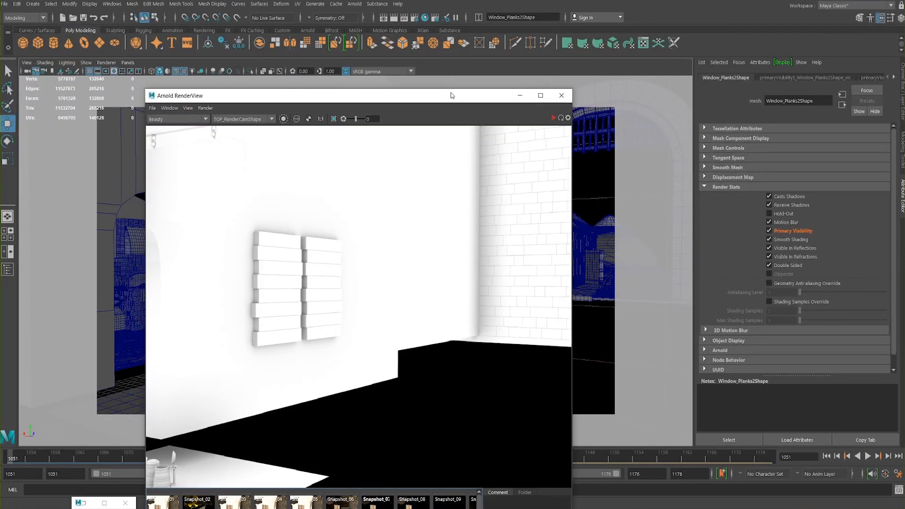
pyautogui.doubleClick(451, 96)
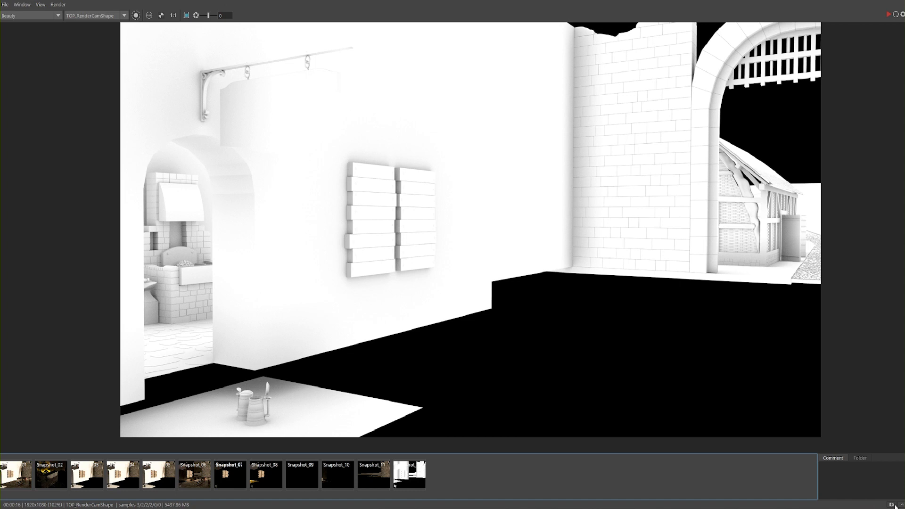
pyautogui.click(891, 504)
pyautogui.moveTo(532, 1); pyautogui.dragTo(330, 77)
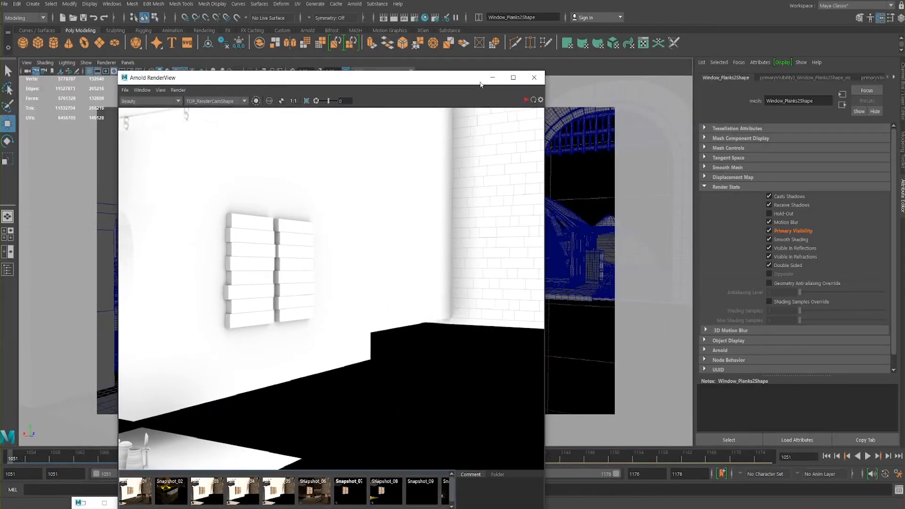
pyautogui.click(492, 78)
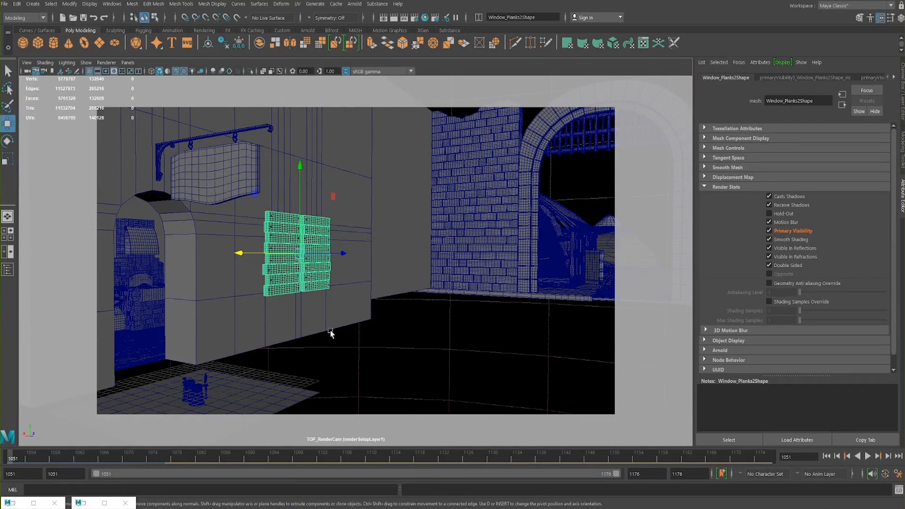
# Step: Select the Window_Planks2 object on the house wall and keep the Arnold RenderView out of the way
pyautogui.click(340, 298)
pyautogui.click(316, 258)
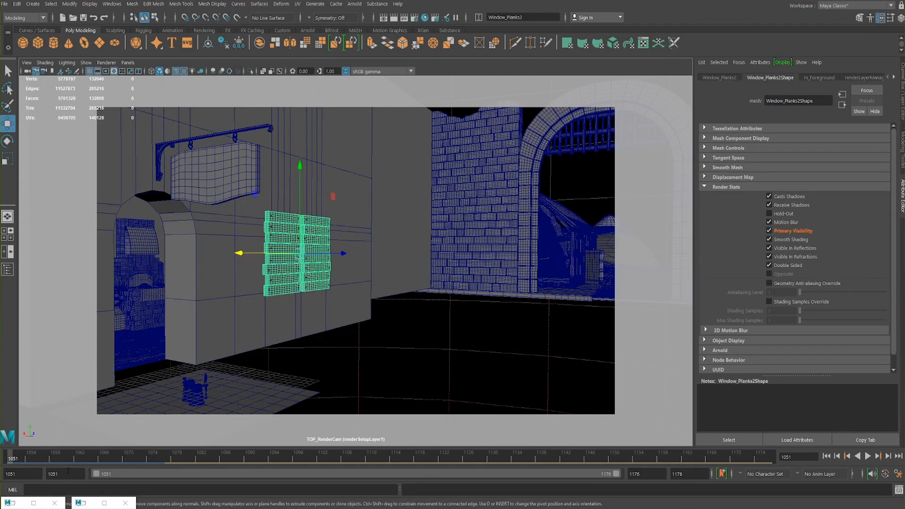
pyautogui.click(15, 503)
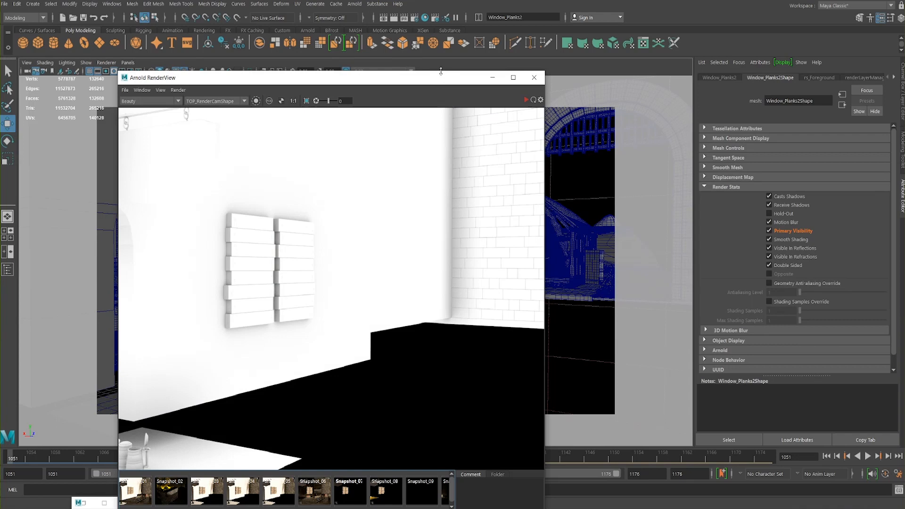
pyautogui.moveTo(453, 74); pyautogui.dragTo(698, 74)
pyautogui.click(741, 70)
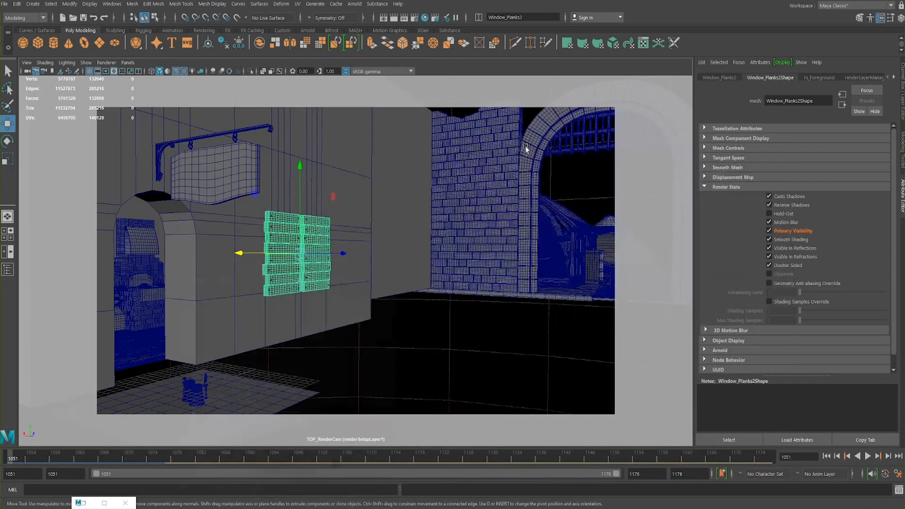
pyautogui.click(275, 226)
pyautogui.click(270, 213)
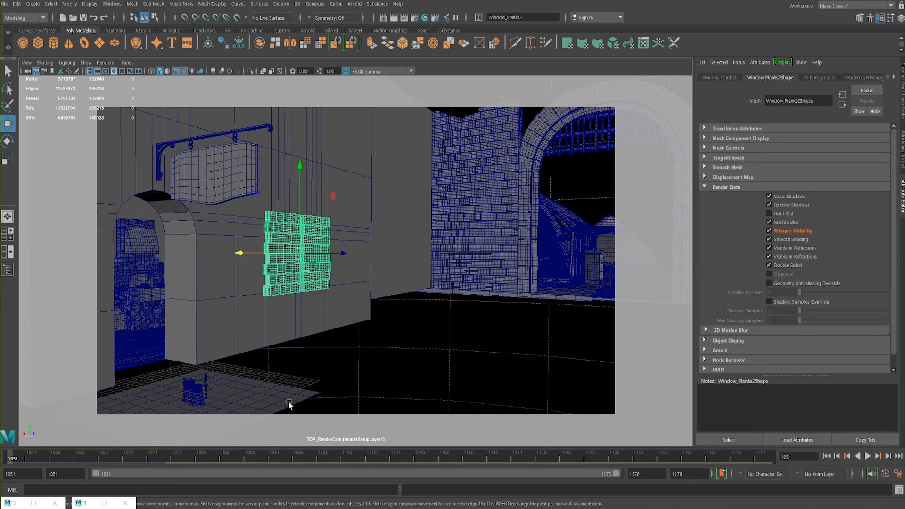
# Step: Restore the Render Setup window and rename renderSetupLayer1 to ambient
pyautogui.rightClick(82, 503)
pyautogui.click(83, 504)
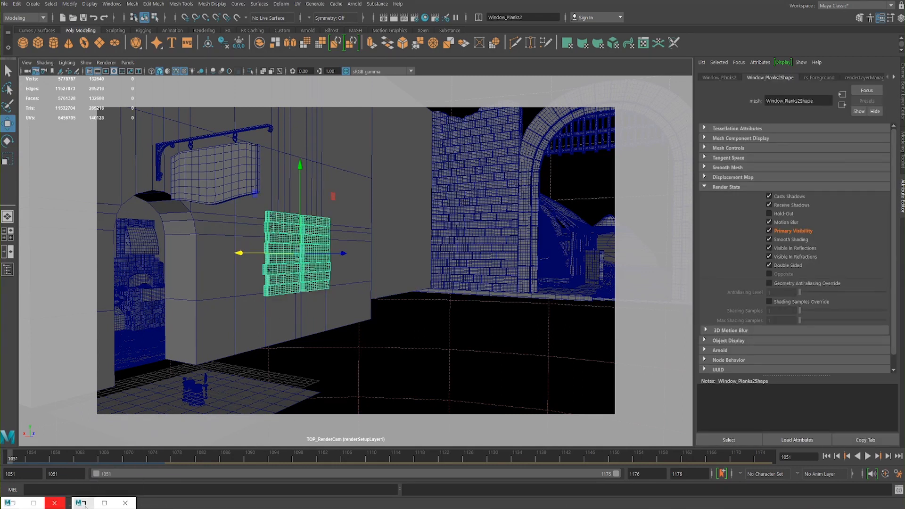
pyautogui.doubleClick(89, 504)
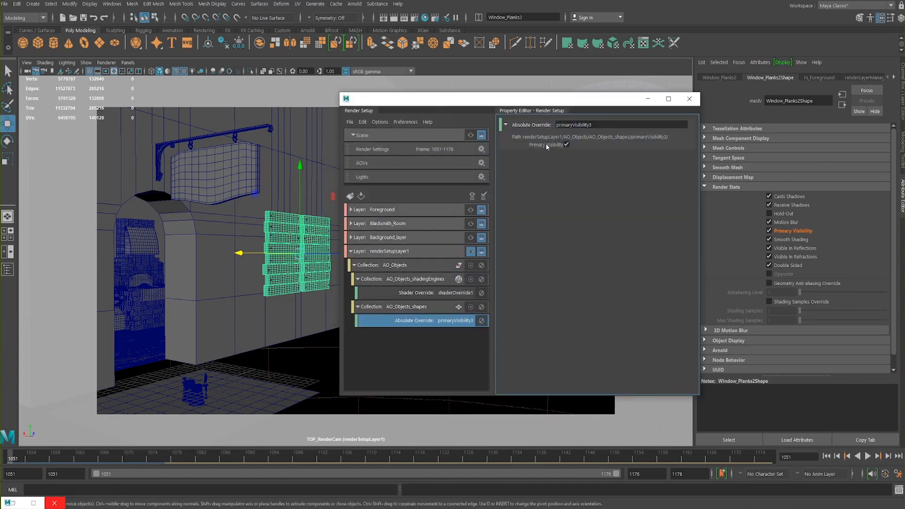
pyautogui.moveTo(534, 104); pyautogui.dragTo(563, 95)
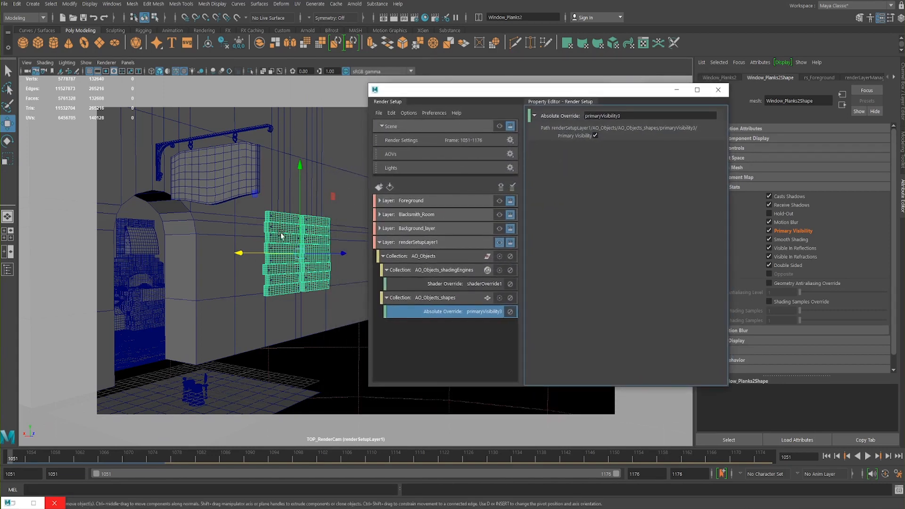
pyautogui.click(380, 243)
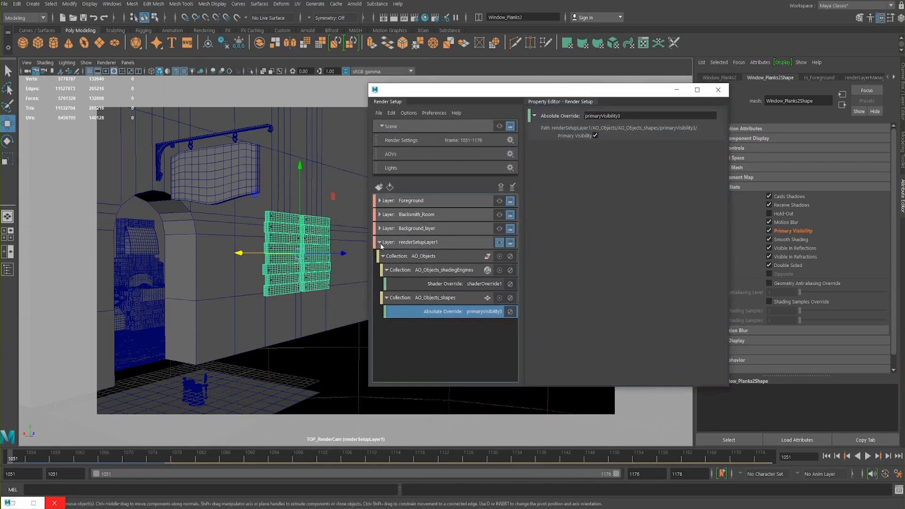
pyautogui.click(415, 245)
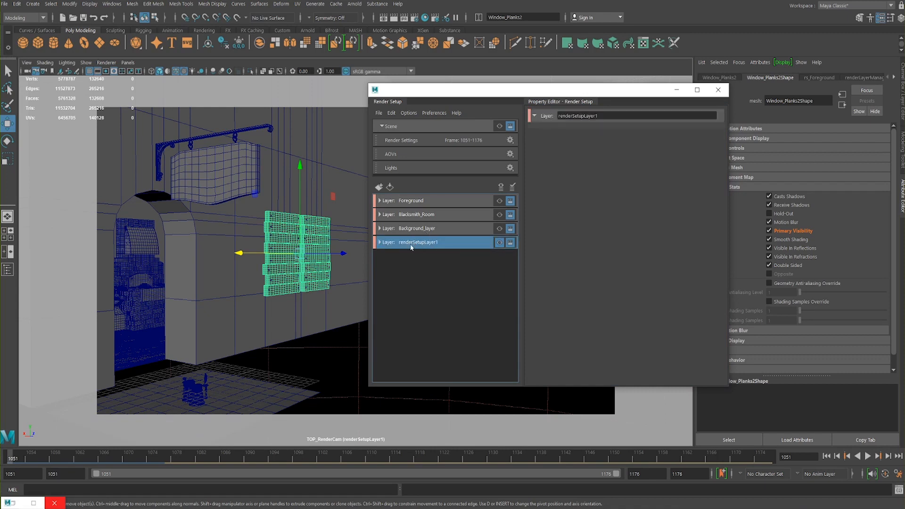
pyautogui.doubleClick(408, 243)
pyautogui.write('ambient')
pyautogui.press('Return')
# Step: Create a new render layer named ID below the ambient layer
pyautogui.click(267, 215)
pyautogui.press('4')
pyautogui.press('6')
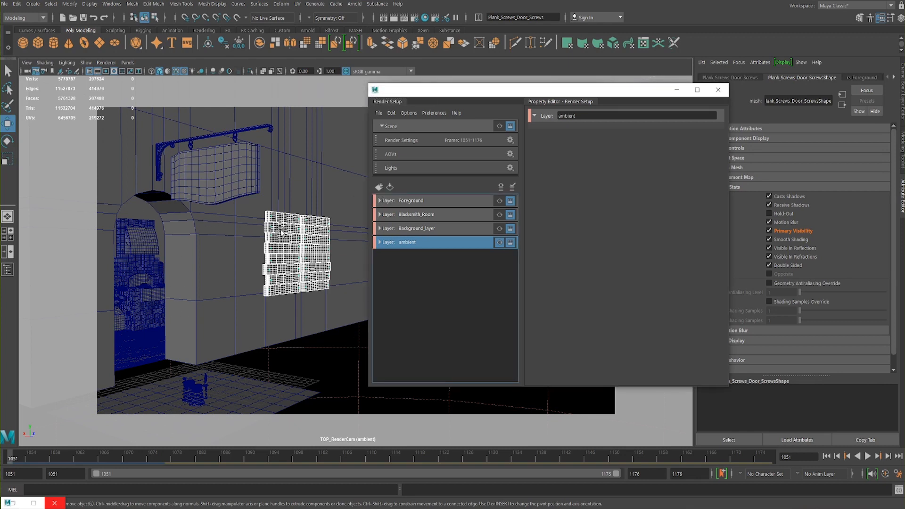
pyautogui.click(379, 187)
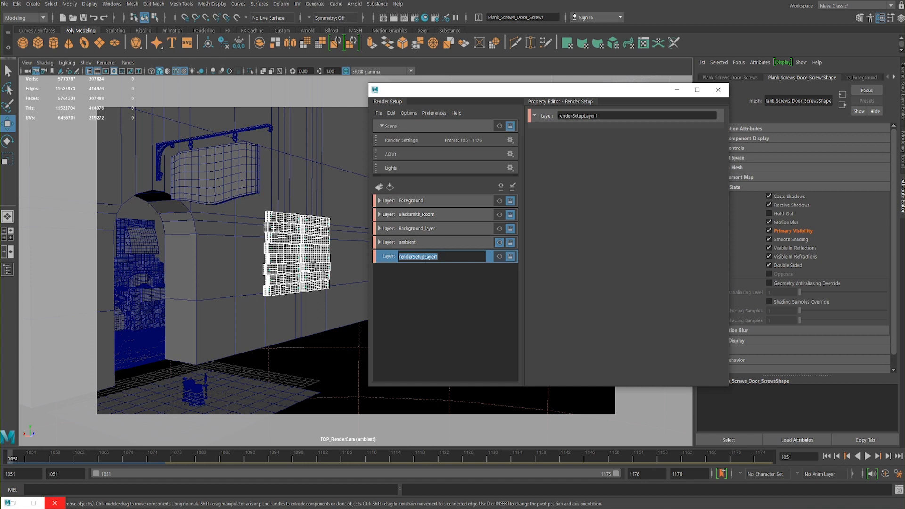
pyautogui.write('pl')
pyautogui.press('BackSpace')
pyautogui.press('BackSpace')
pyautogui.write('ID')
pyautogui.press('Return')
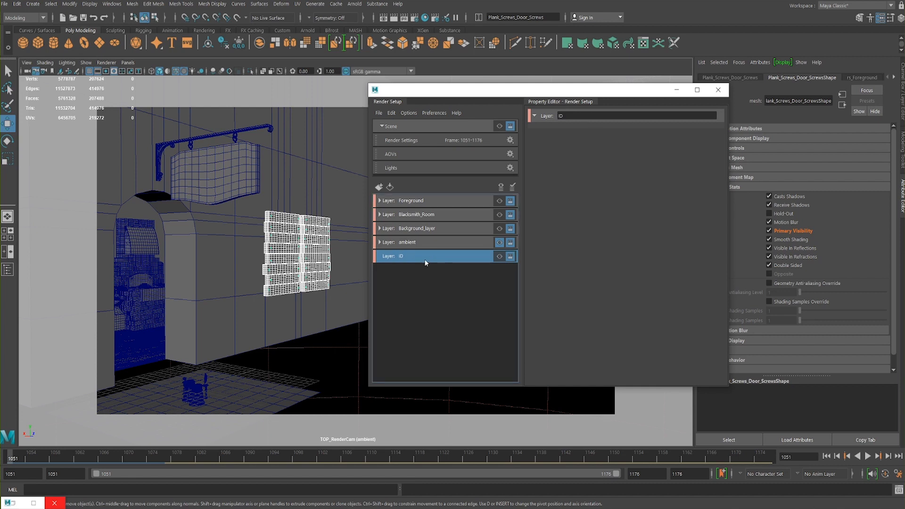
# Step: Create a collection inside the ID layer and move Render Setup clear of the brick wall in the viewport
pyautogui.moveTo(456, 92); pyautogui.dragTo(543, 114)
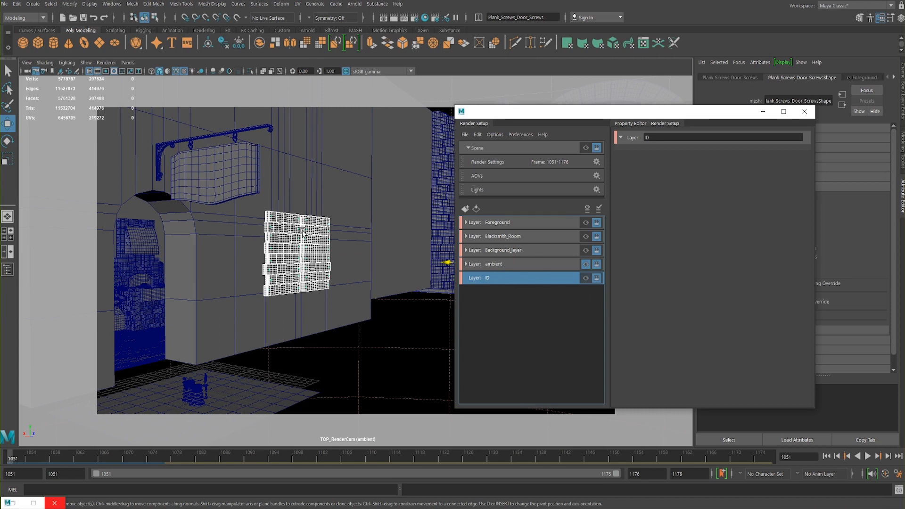
pyautogui.rightClick(497, 278)
pyautogui.click(500, 281)
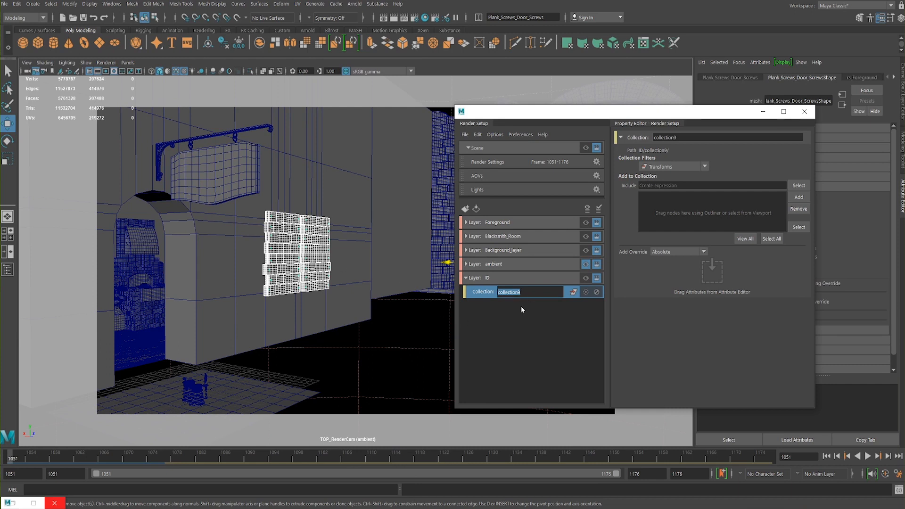
pyautogui.click(528, 292)
pyautogui.moveTo(526, 292); pyautogui.dragTo(497, 292)
pyautogui.moveTo(587, 117); pyautogui.dragTo(667, 177)
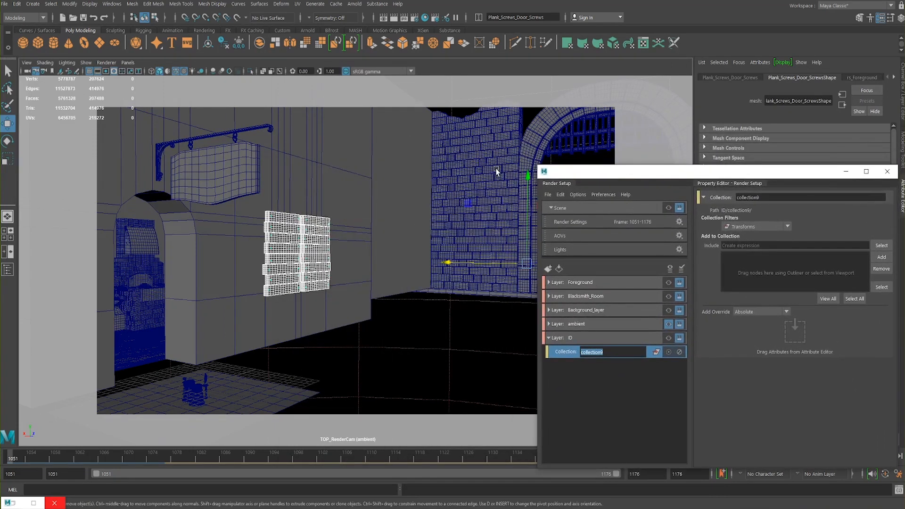
# Step: Select the Window_Planks2 object on the house wall and add it to the ID layer's new collection
pyautogui.click(488, 165)
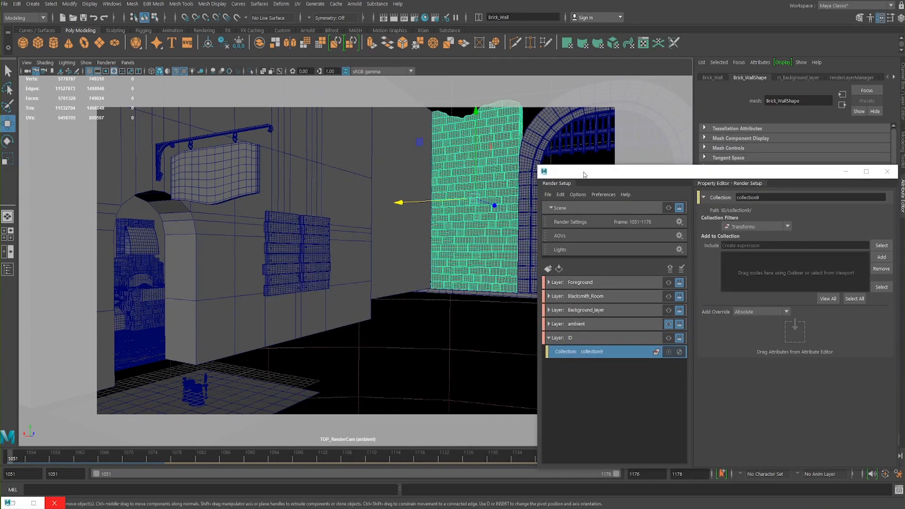
pyautogui.click(271, 234)
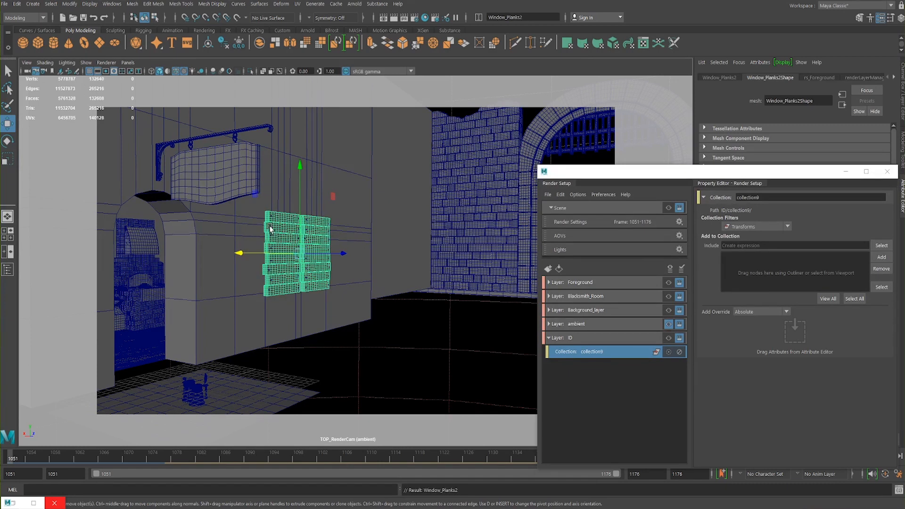
pyautogui.keyDown('shift'); pyautogui.click(271, 227); pyautogui.keyUp('shift')
pyautogui.moveTo(247, 216); pyautogui.dragTo(278, 237)
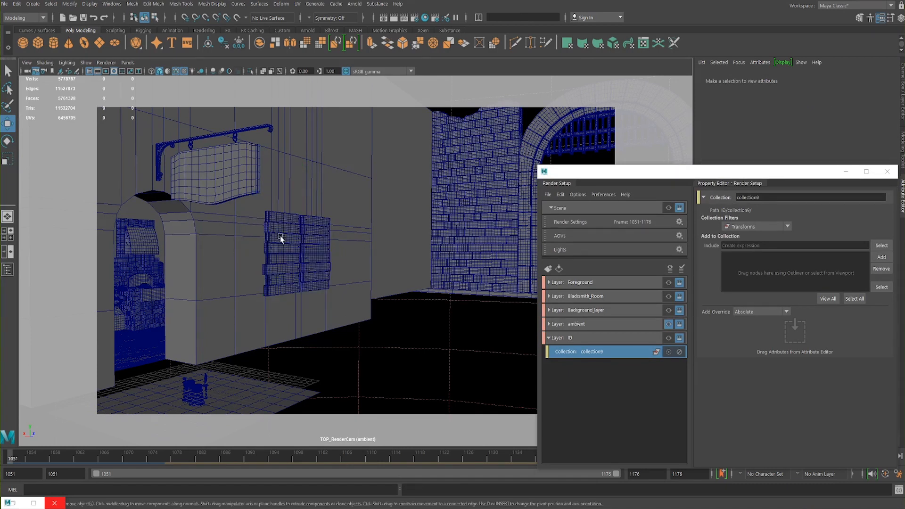
pyautogui.keyDown('ctrl'); pyautogui.click(295, 199); pyautogui.keyUp('ctrl')
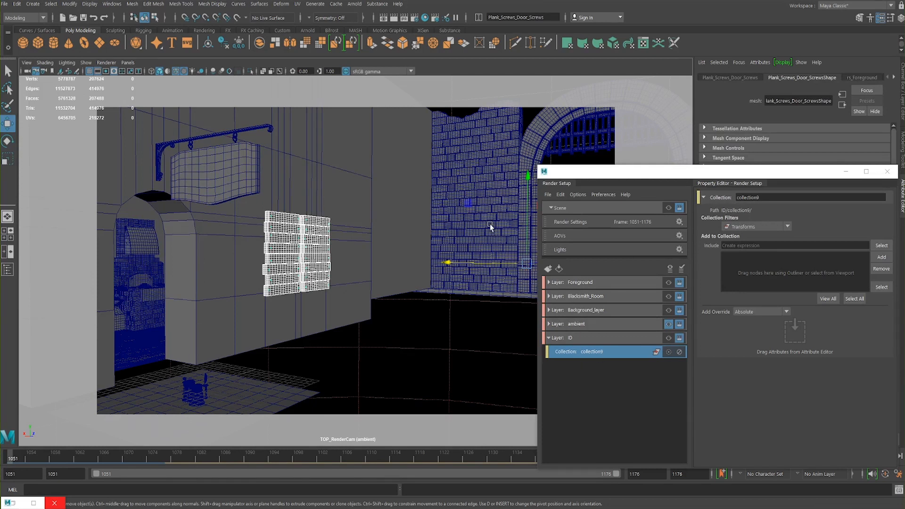
pyautogui.keyDown('ctrl'); pyautogui.click(371, 166); pyautogui.keyUp('ctrl')
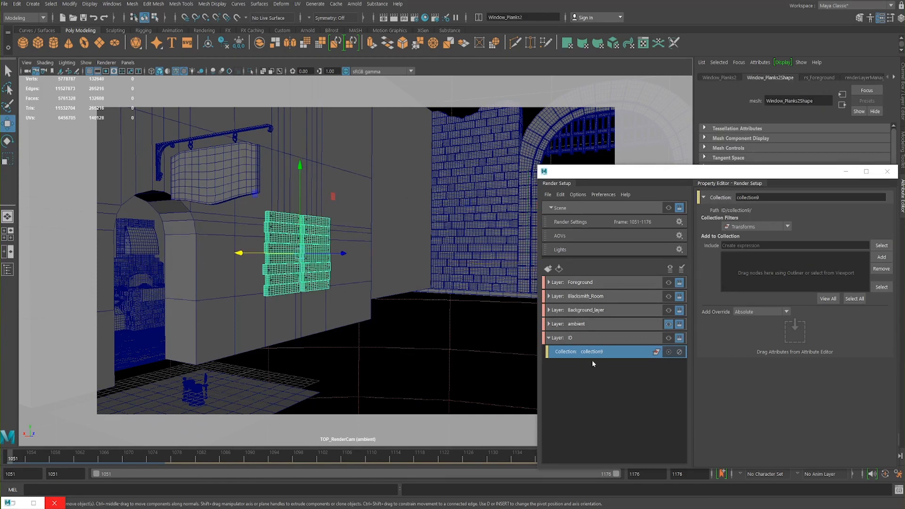
pyautogui.click(879, 258)
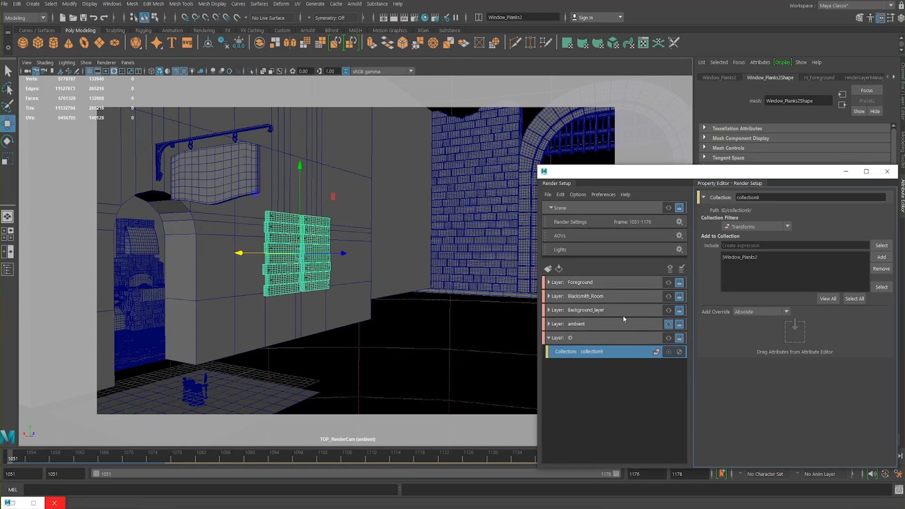
# Step: Rename the ID layer's collection to planks_RED
pyautogui.doubleClick(591, 352)
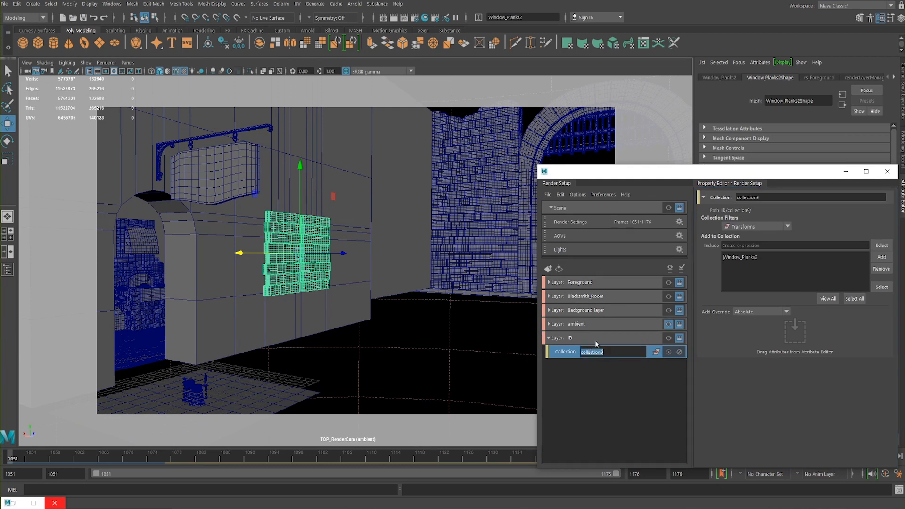
pyautogui.write('planks_RED')
pyautogui.press('Return')
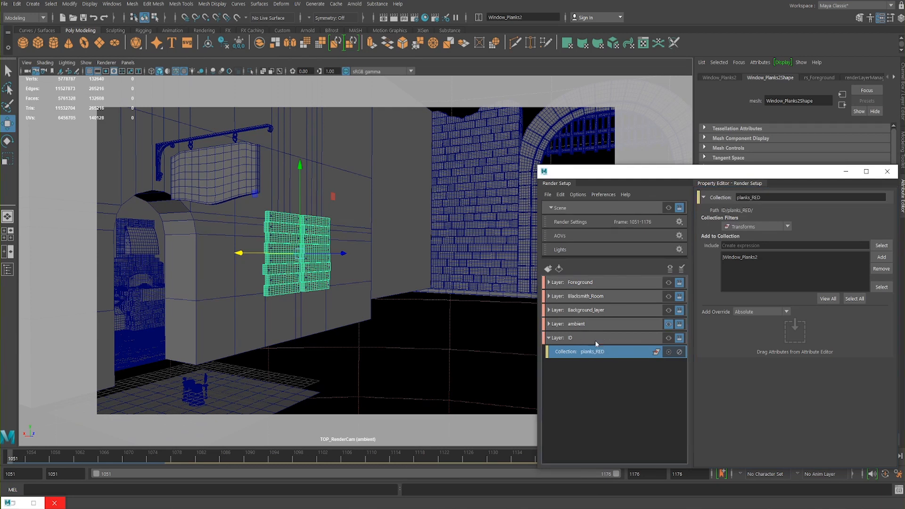
# Step: Select the window planks' screws, Plank_Screws_Door_Screws, and add them to the planks_RED collection
pyautogui.moveTo(621, 173); pyautogui.dragTo(504, 157)
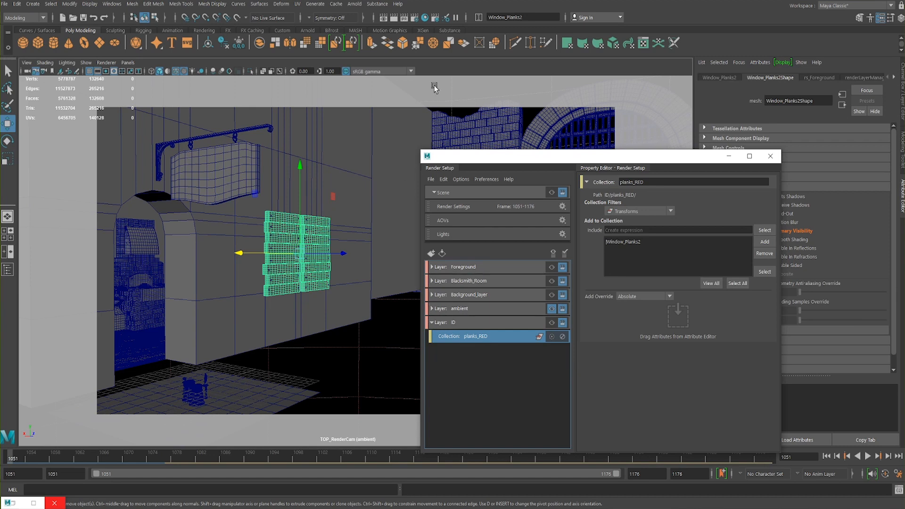
pyautogui.moveTo(481, 171); pyautogui.dragTo(546, 168)
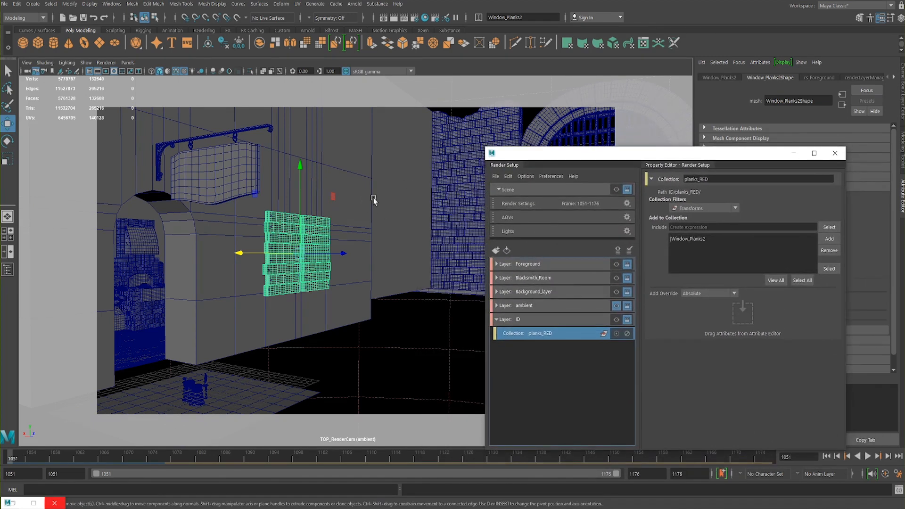
pyautogui.click(705, 239)
pyautogui.click(271, 229)
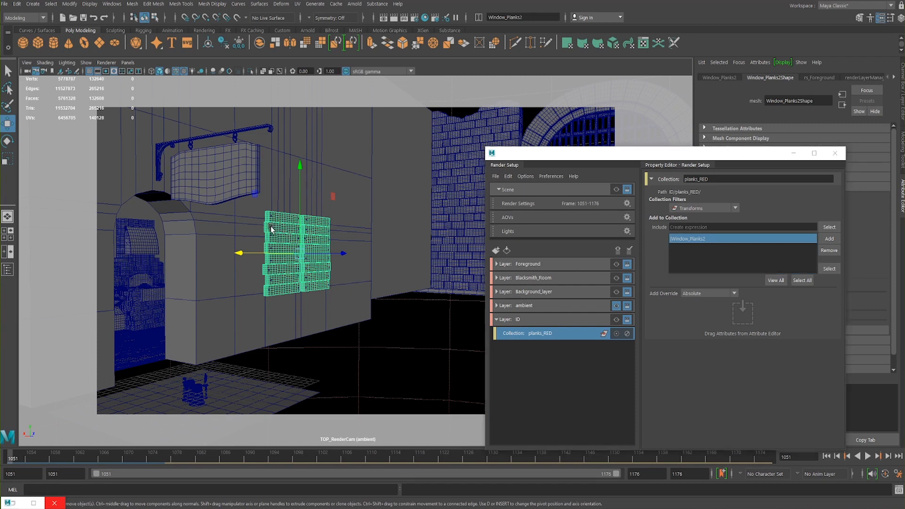
pyautogui.click(272, 229)
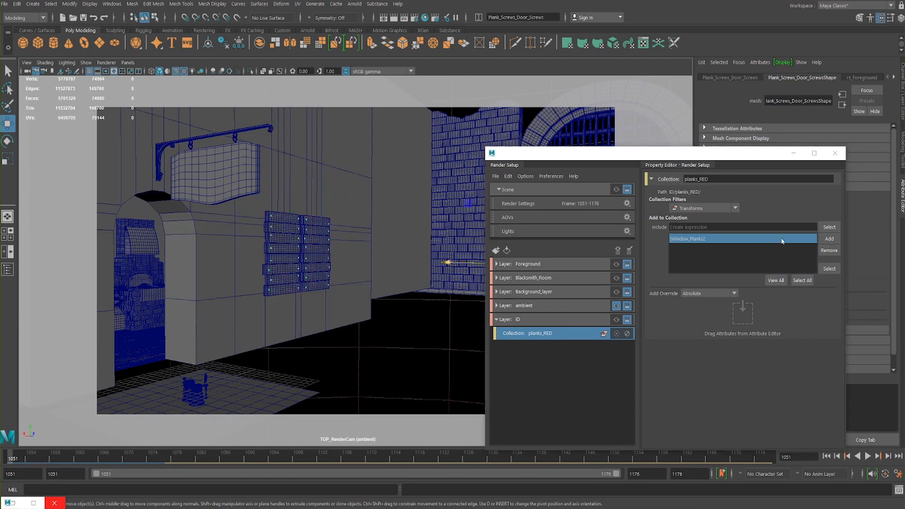
pyautogui.click(828, 238)
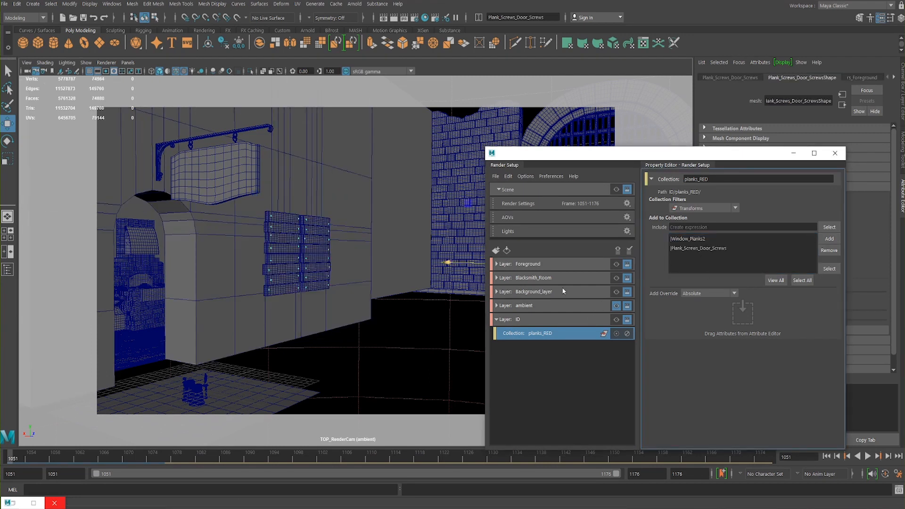
# Step: Create a shader override on the planks_RED collection and move Render Setup clear of the Attribute Editor
pyautogui.click(528, 319)
pyautogui.click(556, 336)
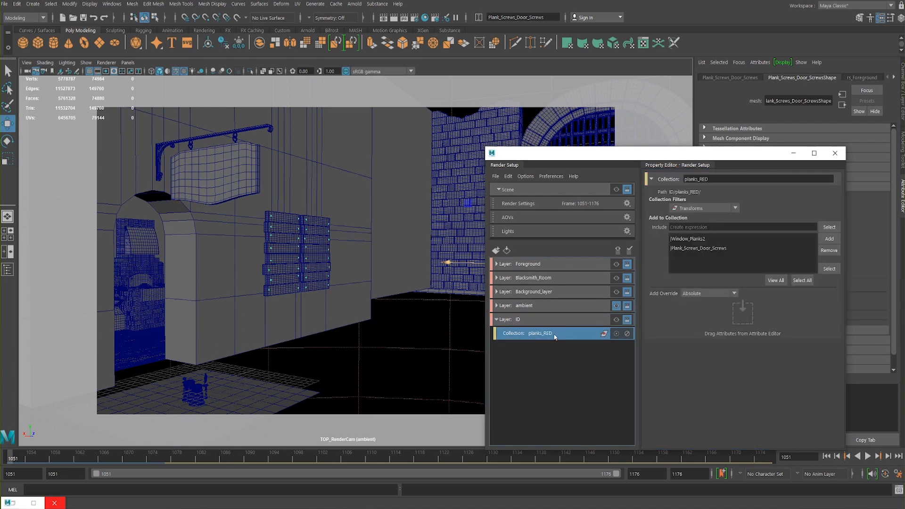
pyautogui.click(516, 320)
pyautogui.click(540, 335)
pyautogui.rightClick(550, 340)
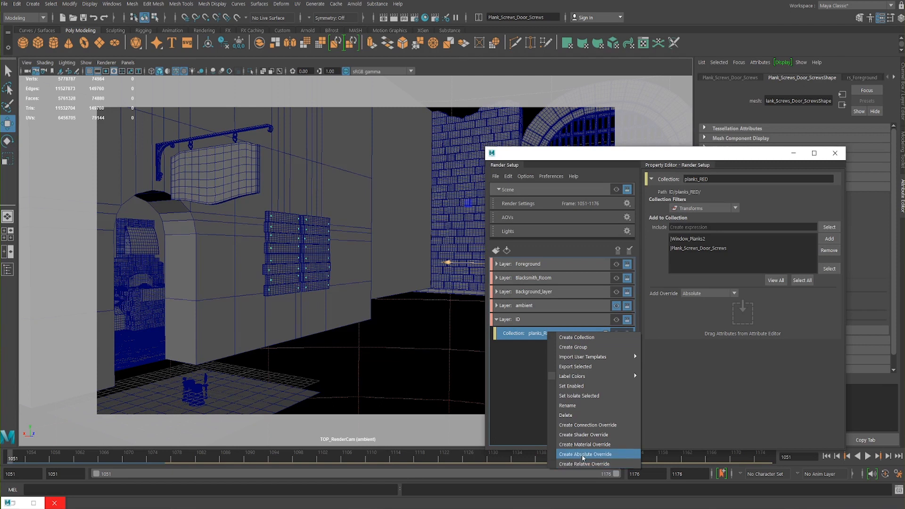
pyautogui.click(576, 434)
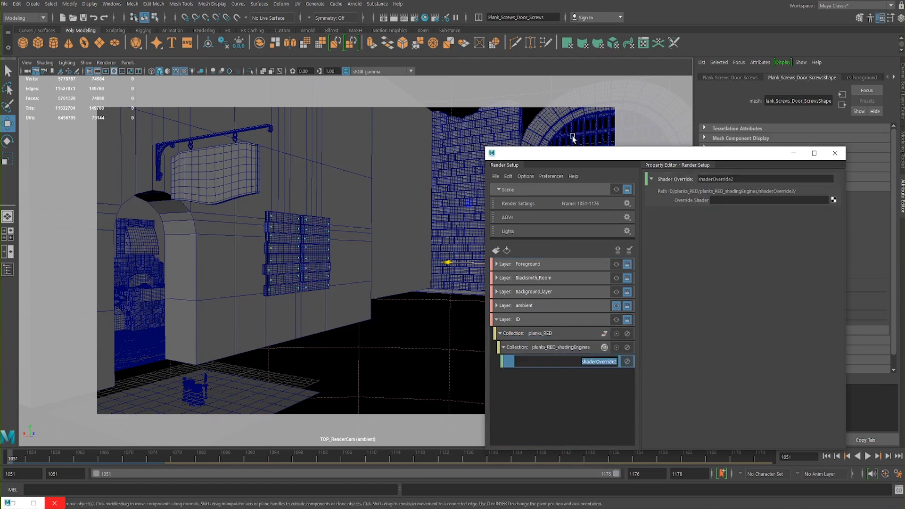
pyautogui.moveTo(563, 161); pyautogui.dragTo(368, 129)
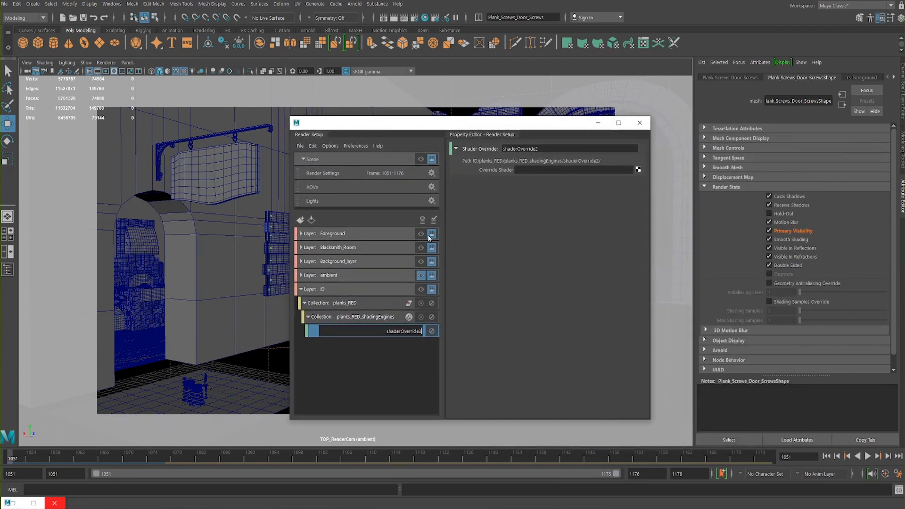
# Step: Assign a new Maya Surface Shader as the override shader for planks_RED
pyautogui.click(637, 170)
pyautogui.moveTo(264, 126); pyautogui.dragTo(243, 126)
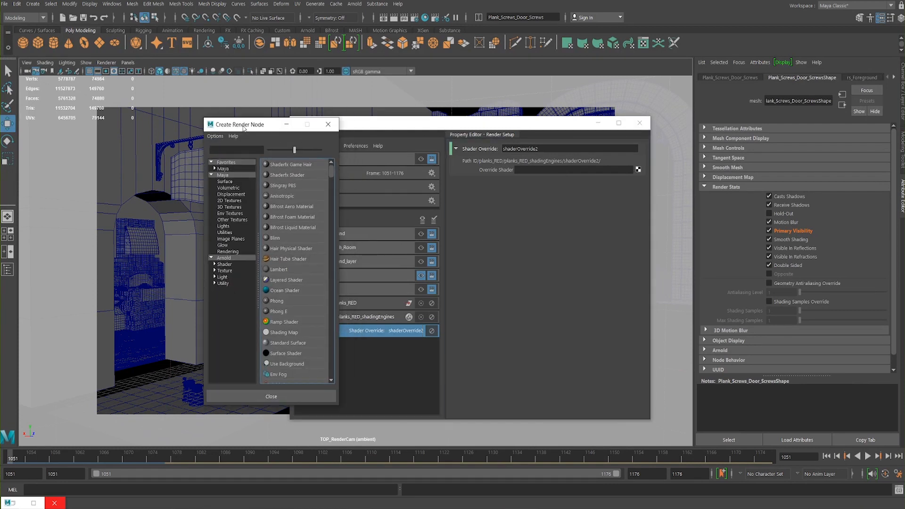
pyautogui.click(224, 169)
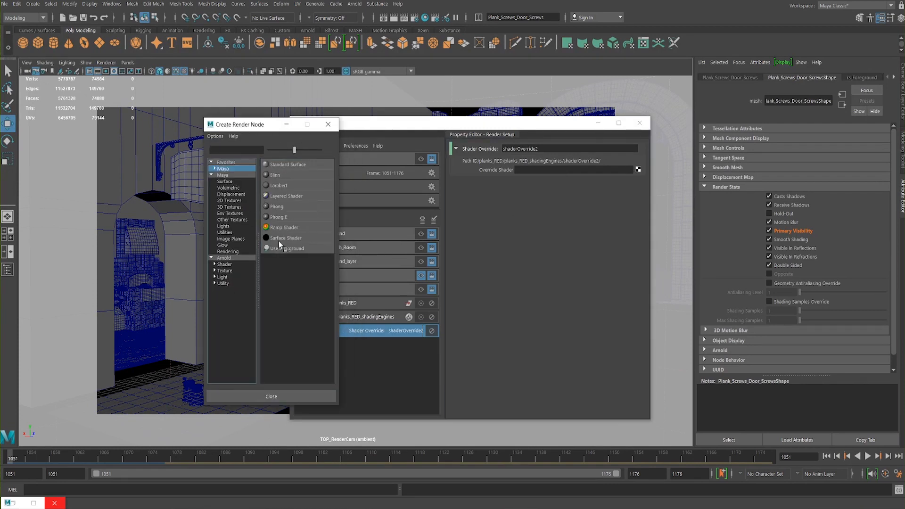
pyautogui.click(285, 237)
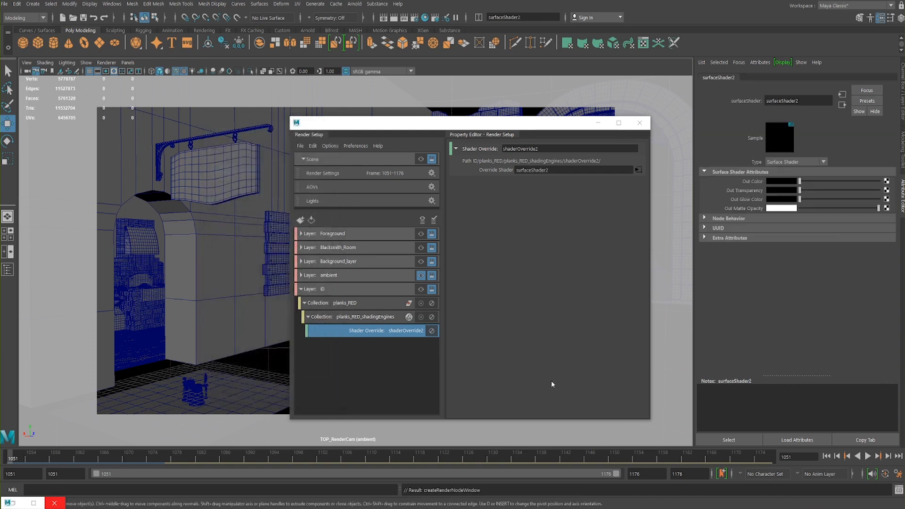
# Step: Rename the new surface shader to RED_ID and set its Out Color to pure red
pyautogui.moveTo(806, 106); pyautogui.dragTo(732, 117)
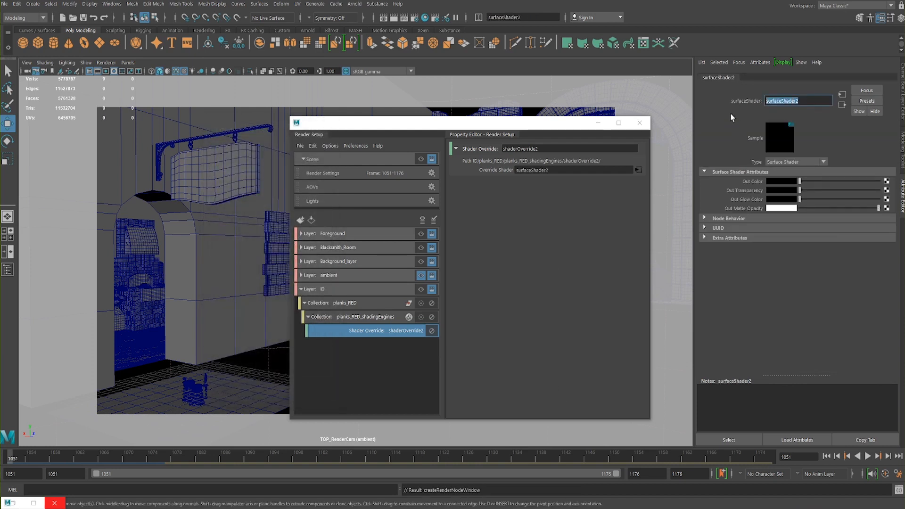
pyautogui.write('RED_ID')
pyautogui.press('Return')
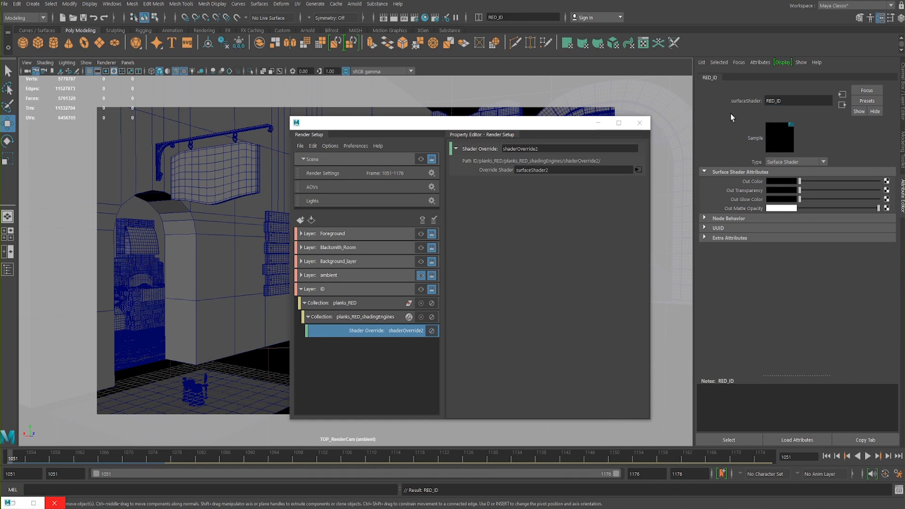
pyautogui.click(770, 183)
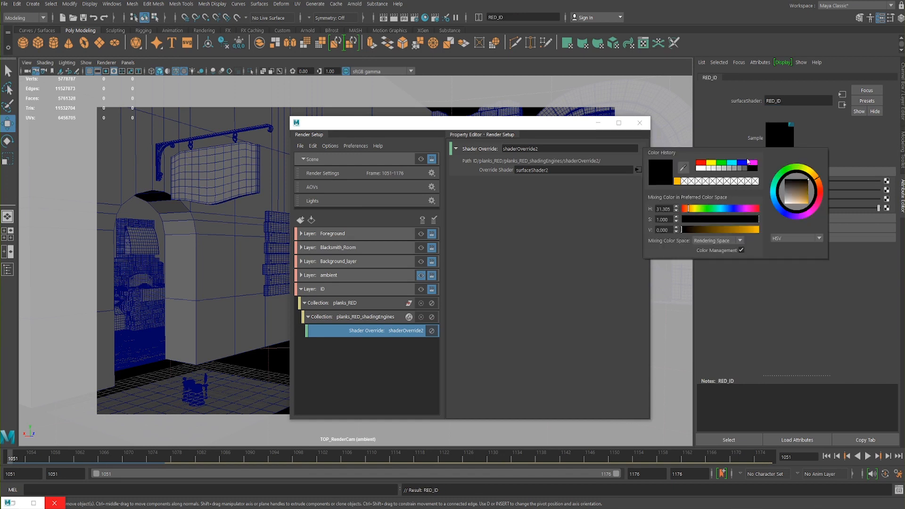
pyautogui.click(702, 163)
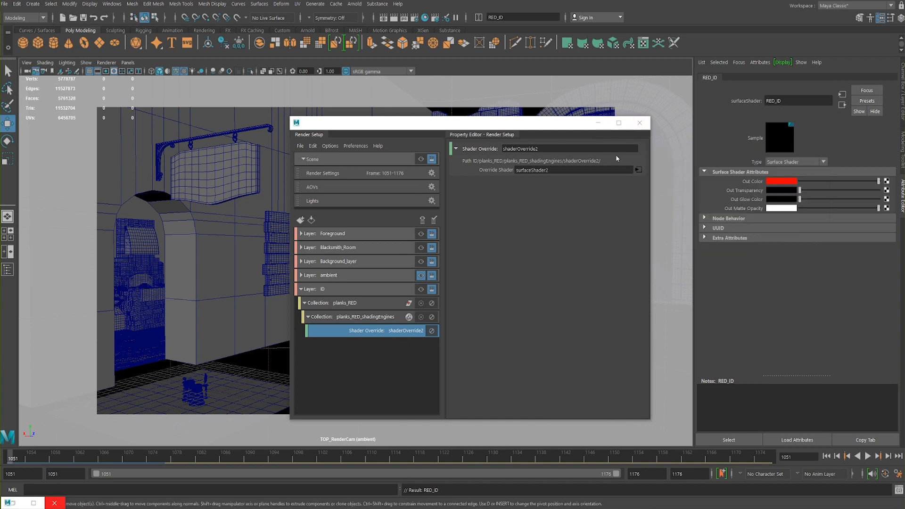
# Step: Make the ID render layer visible and render it in the Arnold RenderView
pyautogui.click(420, 289)
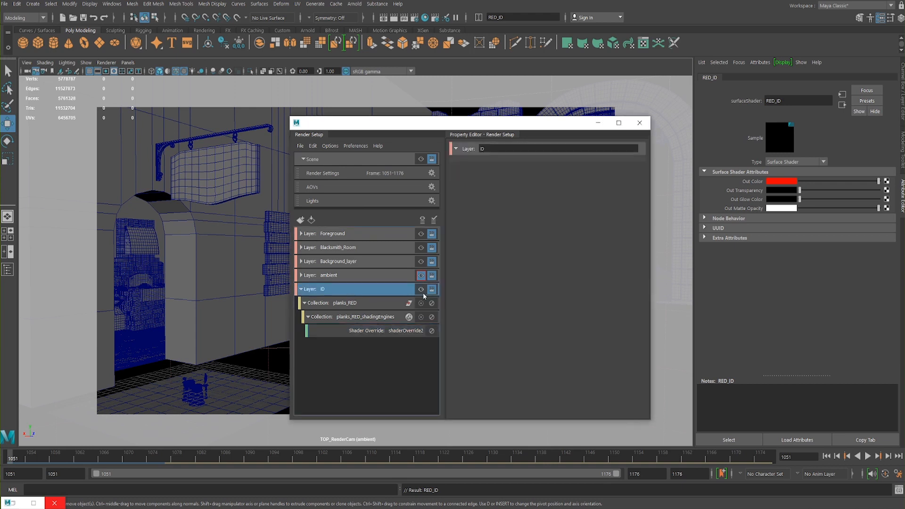
pyautogui.click(598, 122)
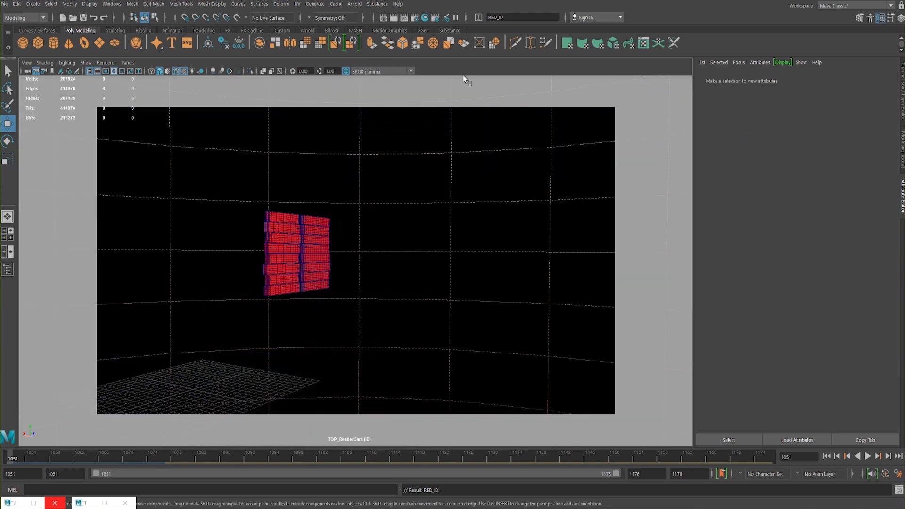
pyautogui.click(237, 4)
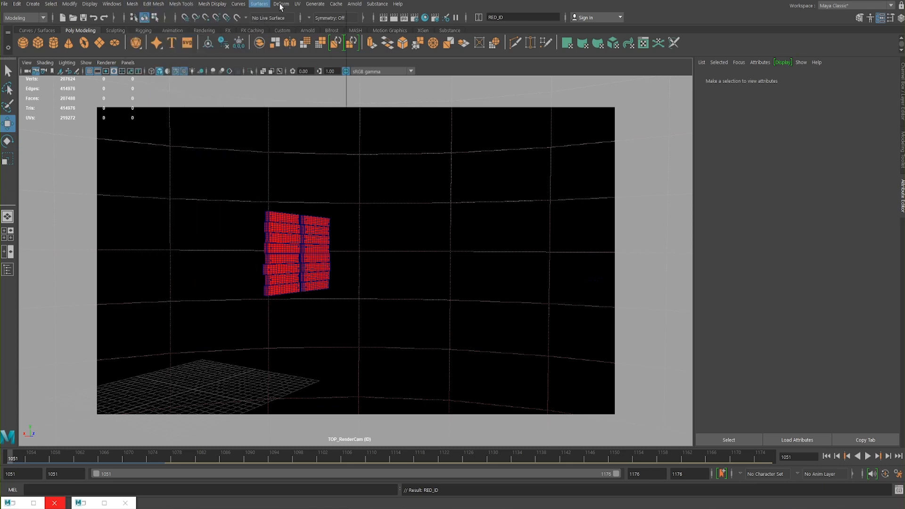
pyautogui.moveTo(359, 5)
pyautogui.click(387, 30)
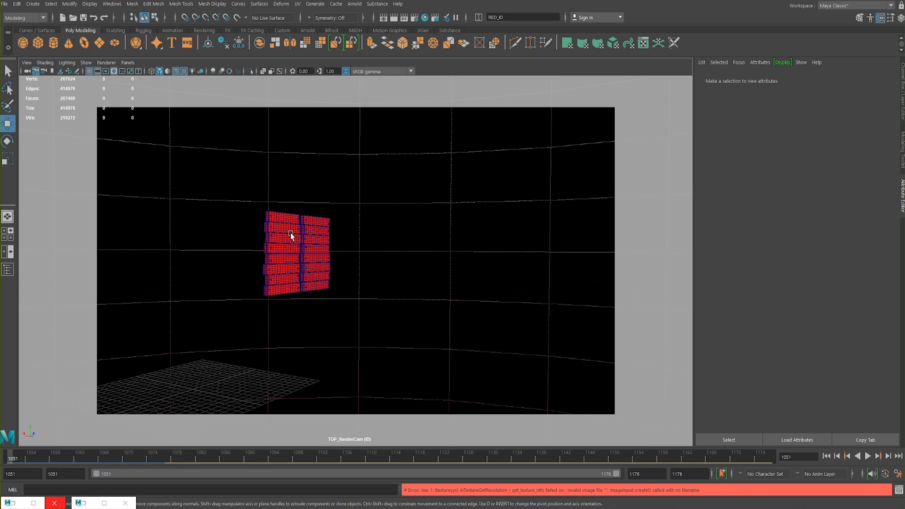
pyautogui.click(22, 503)
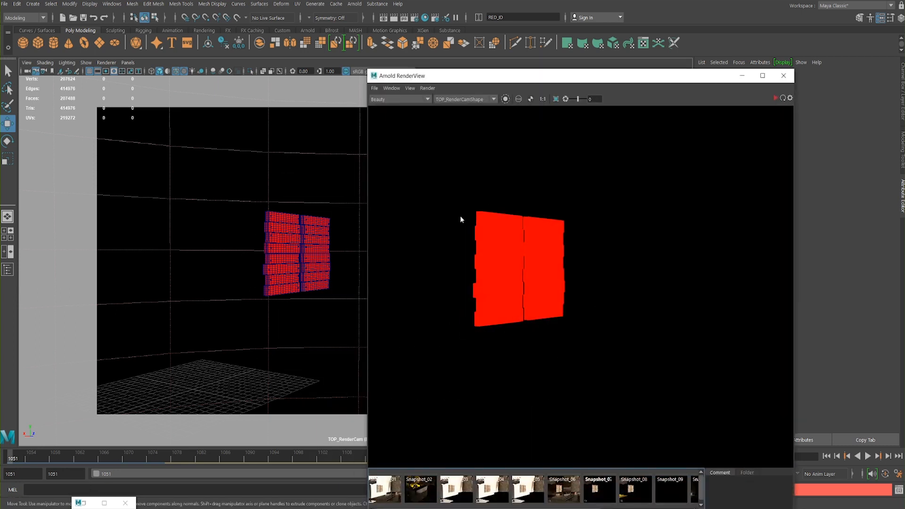
# Step: Maximize the render view and check the ID render's alpha channel before returning to the color display
pyautogui.doubleClick(496, 83)
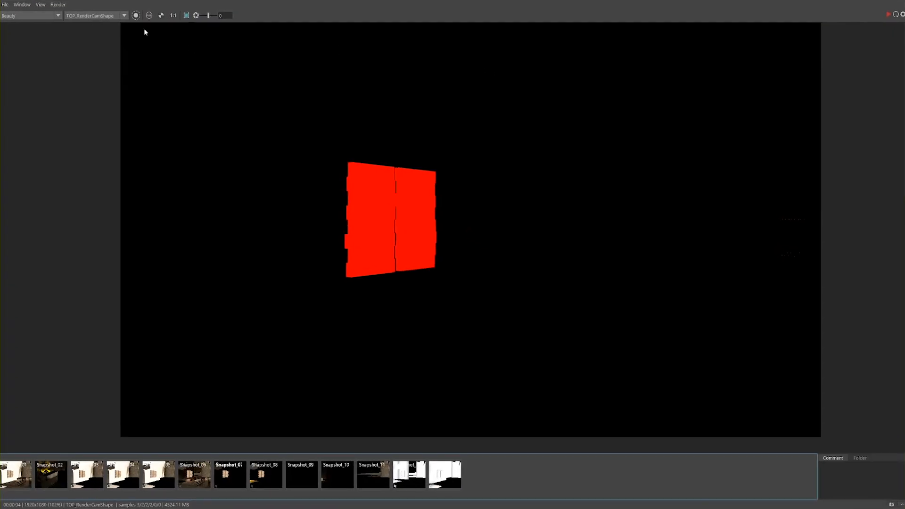
pyautogui.click(149, 15)
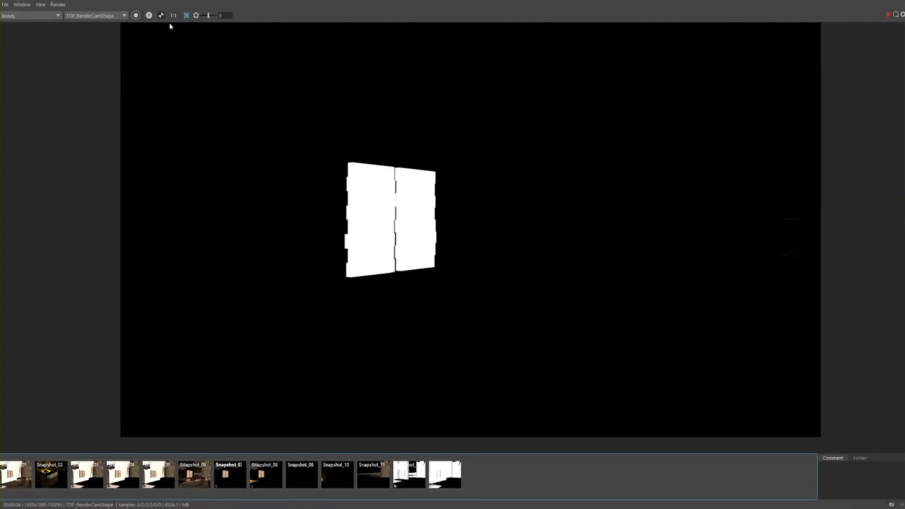
pyautogui.click(148, 15)
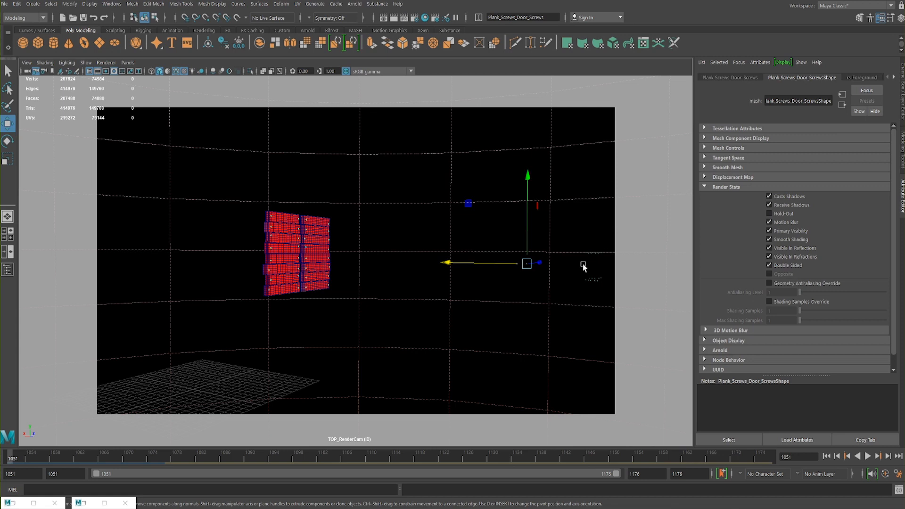
# Step: Make the master Scene layer visible in Render Setup and move the window clear of the brick wall
pyautogui.click(84, 503)
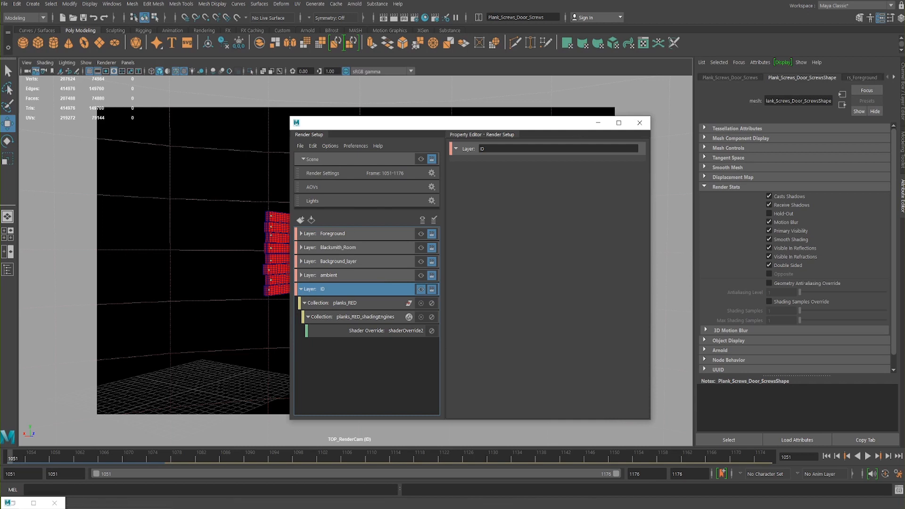
pyautogui.click(420, 159)
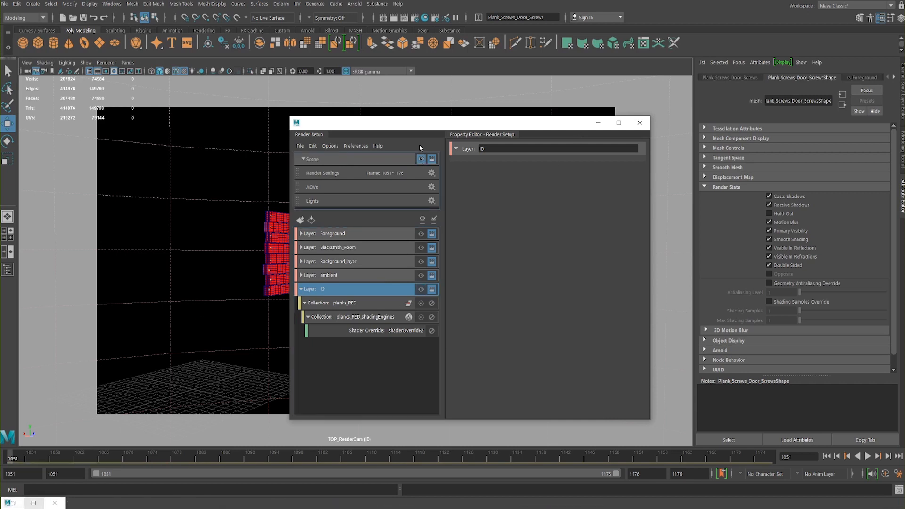
pyautogui.moveTo(612, 123); pyautogui.dragTo(836, 138)
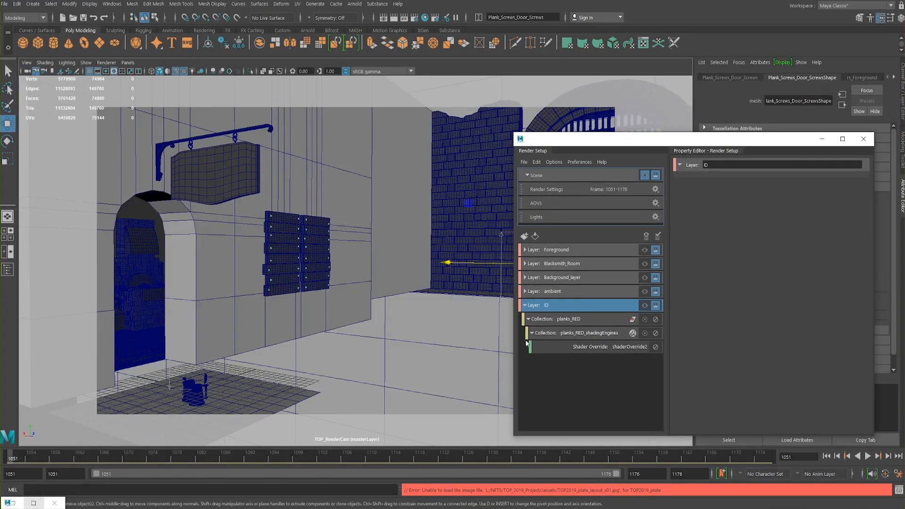
# Step: Create a new collection in the ID layer and add the Brick_Wall mesh to it
pyautogui.rightClick(589, 306)
pyautogui.click(595, 308)
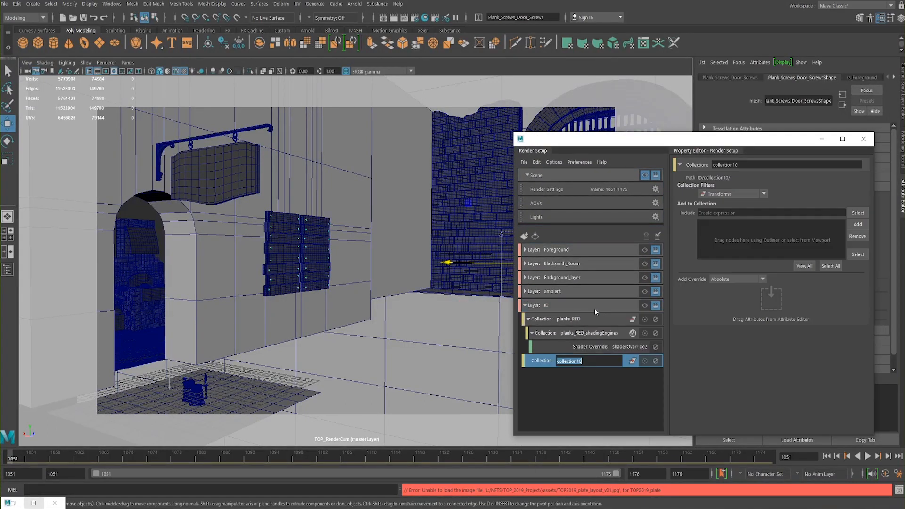
pyautogui.click(455, 157)
pyautogui.click(857, 224)
# Step: Rename the brick wall's collection to background_wall_BLUE
pyautogui.doubleClick(570, 361)
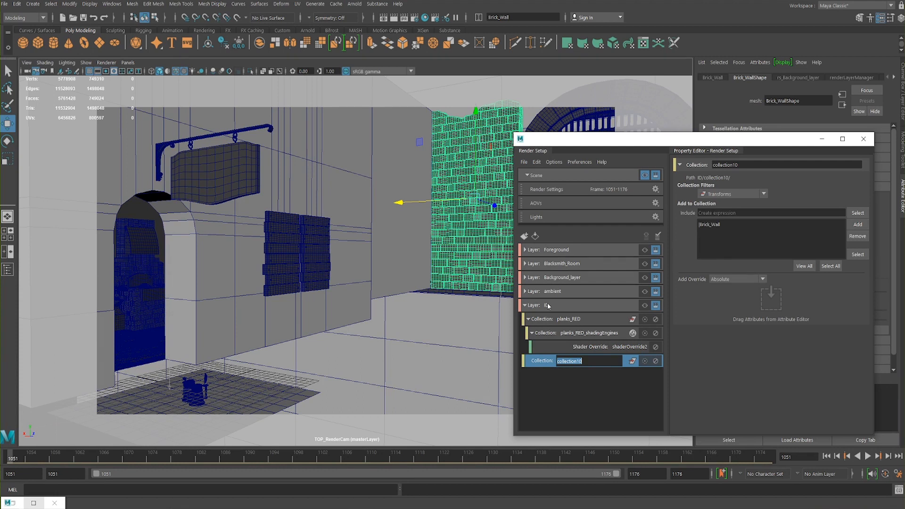
pyautogui.press('BackSpace')
pyautogui.write('Wa')
pyautogui.press('BackSpace')
pyautogui.press('BackSpace')
pyautogui.press('BackSpace')
pyautogui.press('BackSpace')
pyautogui.press('BackSpace')
pyautogui.write('background_wall')
pyautogui.press('Return')
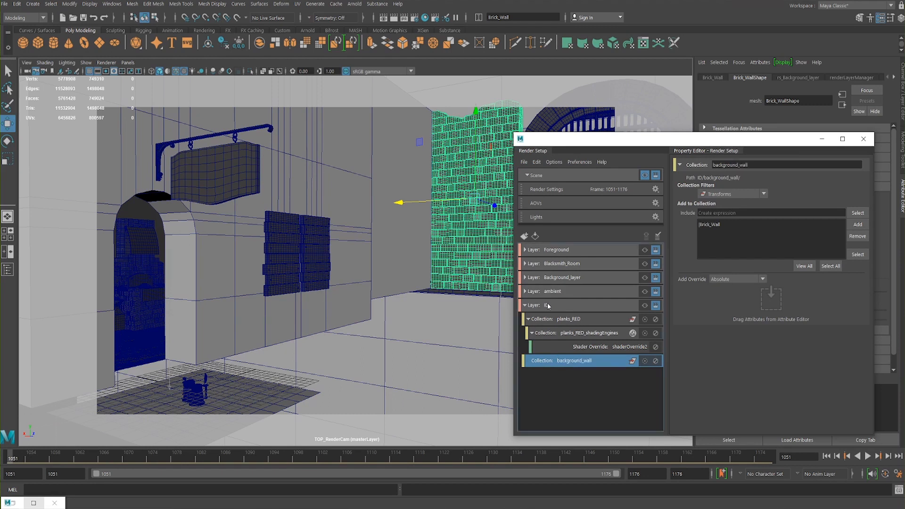
pyautogui.doubleClick(589, 361)
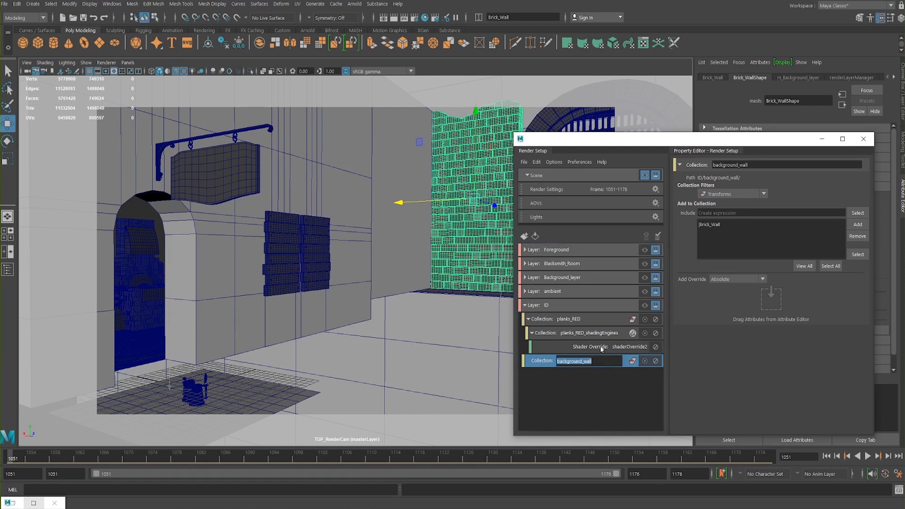
pyautogui.click(594, 360)
pyautogui.write('_BLUE')
pyautogui.press('Return')
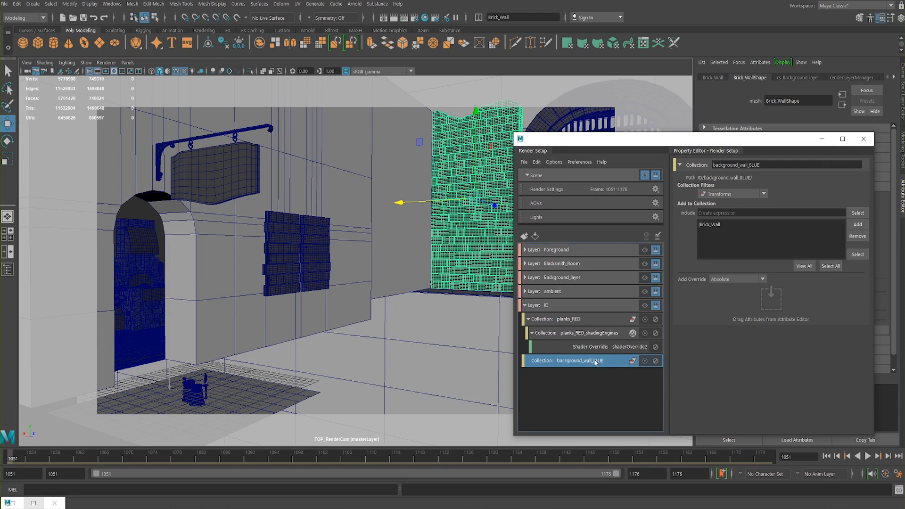
# Step: Create a shader override on the background_wall_BLUE collection and assign a new Maya Surface Shader to it
pyautogui.rightClick(564, 363)
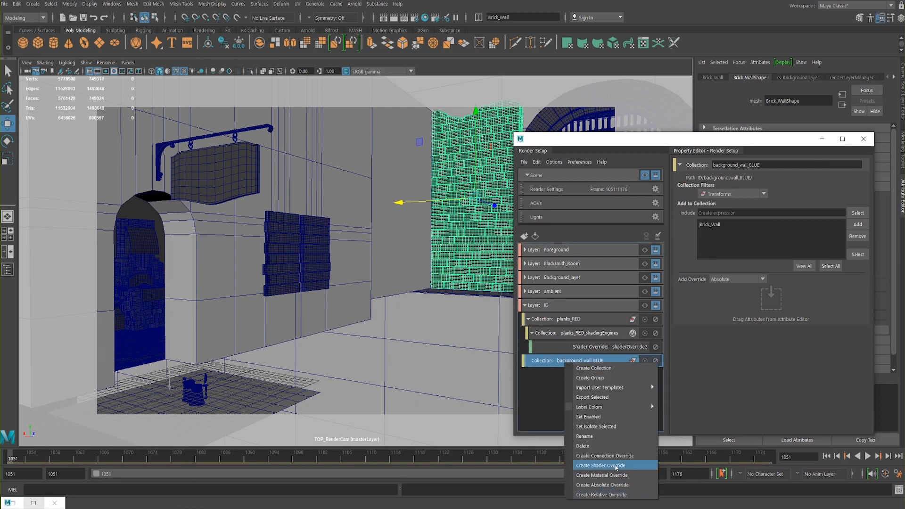
pyautogui.click(601, 465)
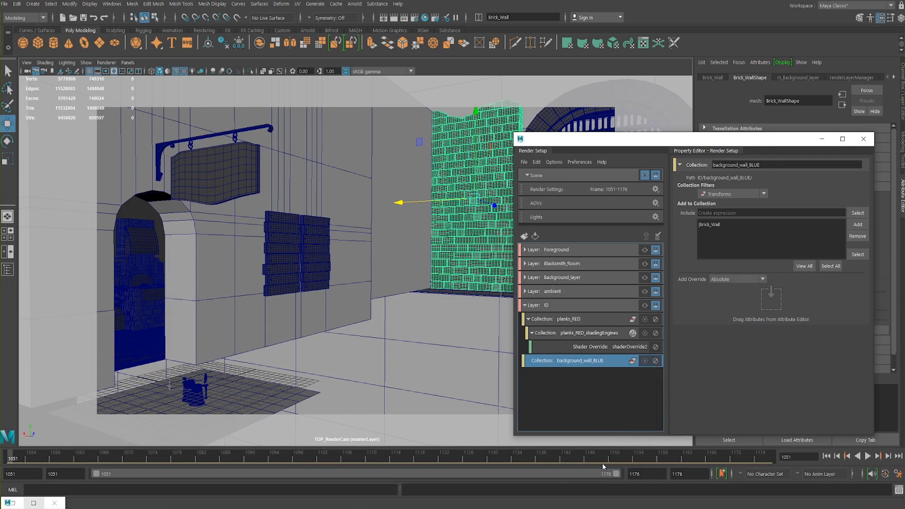
pyautogui.press('Return')
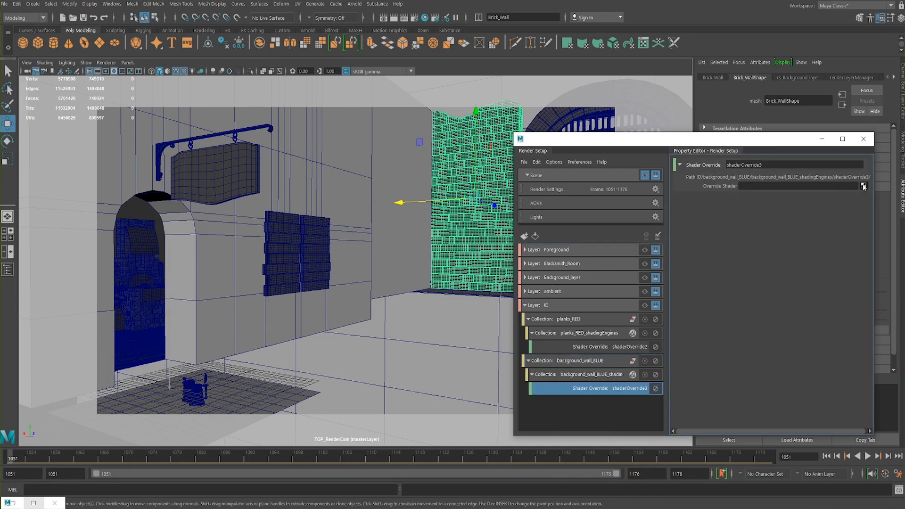
pyautogui.click(863, 186)
pyautogui.click(244, 169)
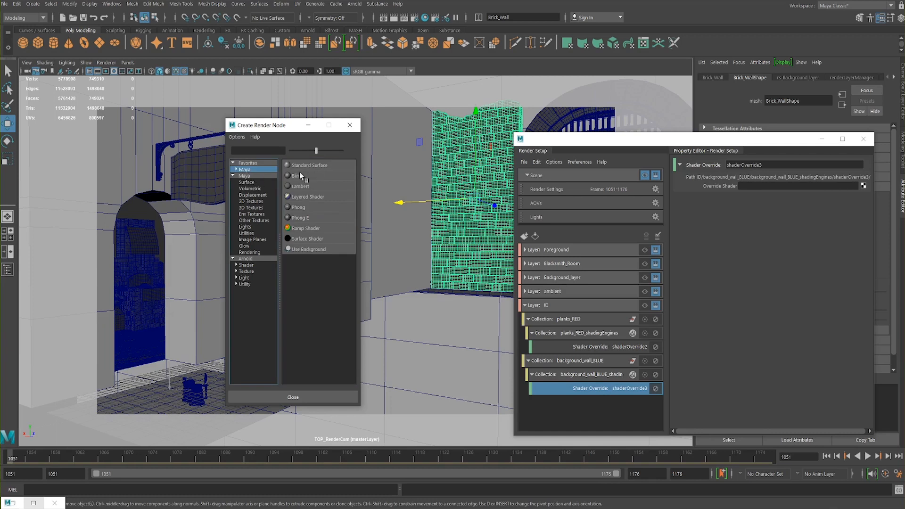
pyautogui.click(307, 237)
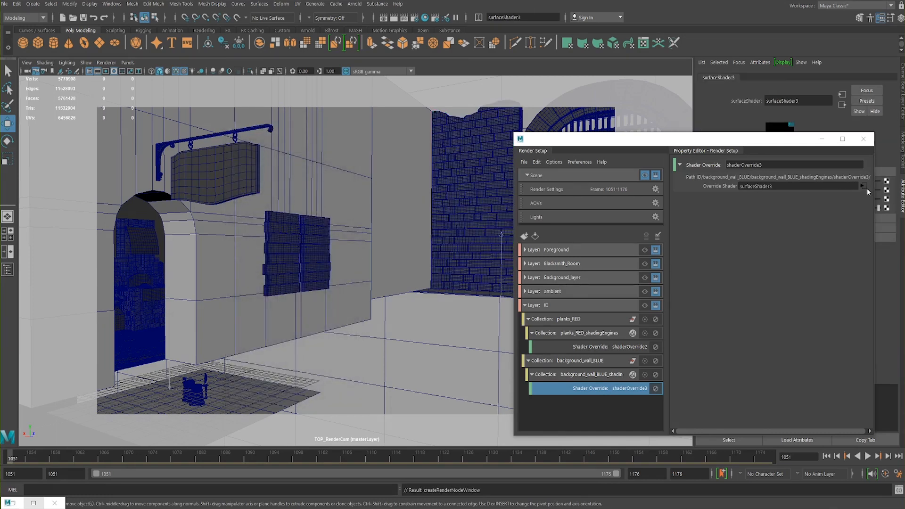
# Step: Rename the new surface shader to BLUE_ID and set its Out Color to pure blue
pyautogui.moveTo(721, 139); pyautogui.dragTo(488, 127)
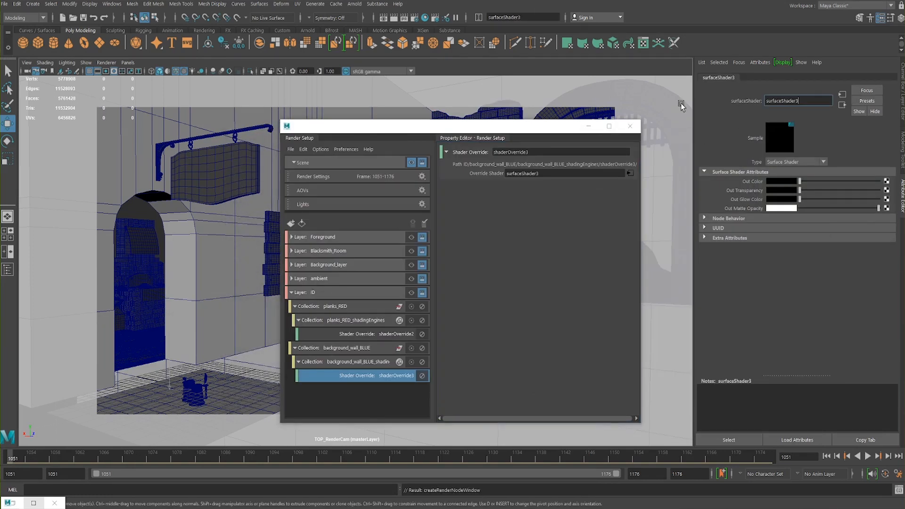
pyautogui.press('BackSpace')
pyautogui.press('BackSpace')
pyautogui.press('BackSpace')
pyautogui.press('BackSpace')
pyautogui.press('BackSpace')
pyautogui.press('BackSpace')
pyautogui.press('BackSpace')
pyautogui.press('BackSpace')
pyautogui.press('BackSpace')
pyautogui.press('BackSpace')
pyautogui.press('BackSpace')
pyautogui.press('BackSpace')
pyautogui.press('BackSpace')
pyautogui.write('BLUE')
pyautogui.press('Return')
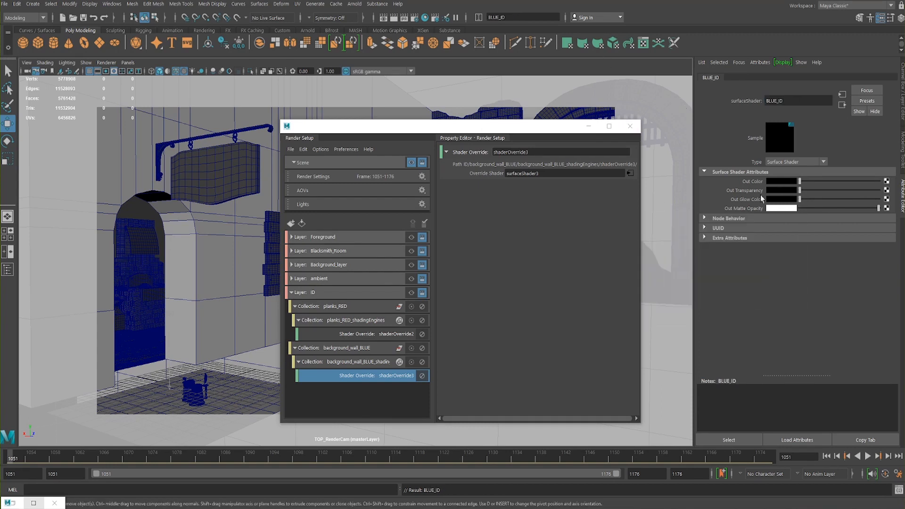
pyautogui.click(770, 181)
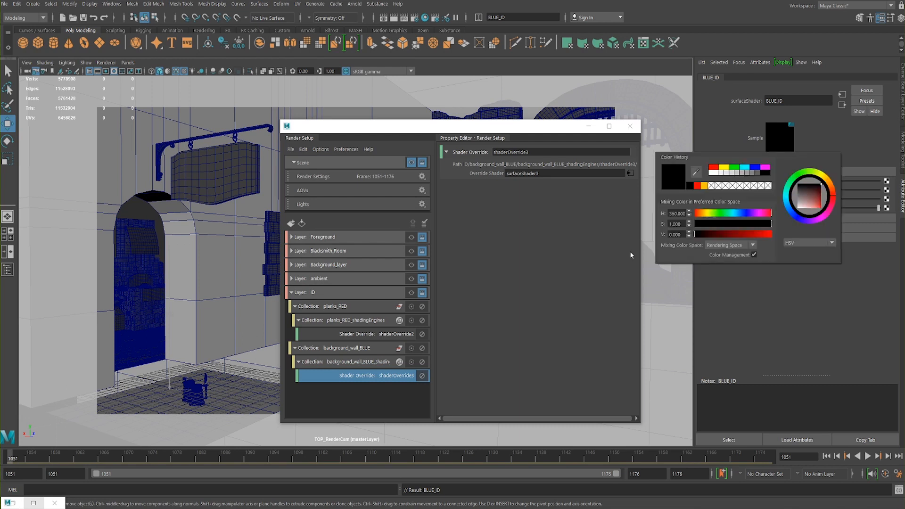
pyautogui.click(755, 170)
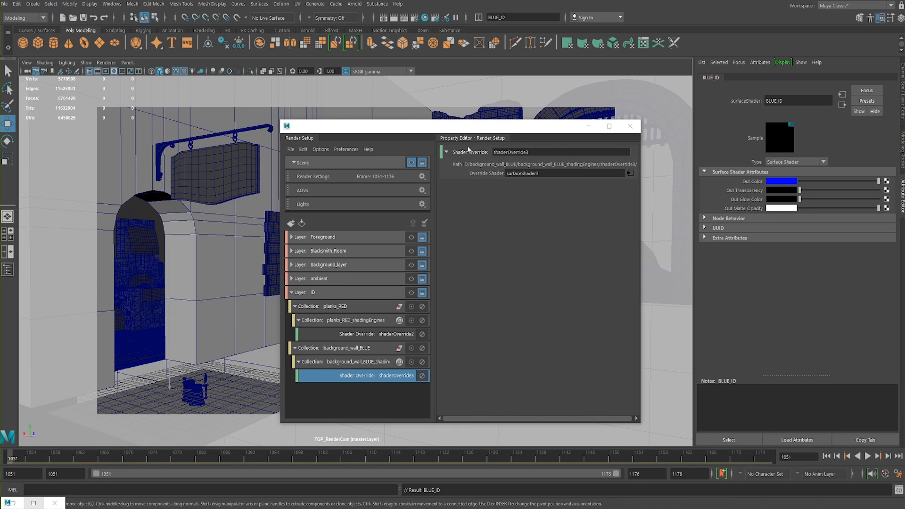
# Step: Create another collection in the ID layer and name it blacksmith_room_GREEN
pyautogui.moveTo(459, 125); pyautogui.dragTo(588, 165)
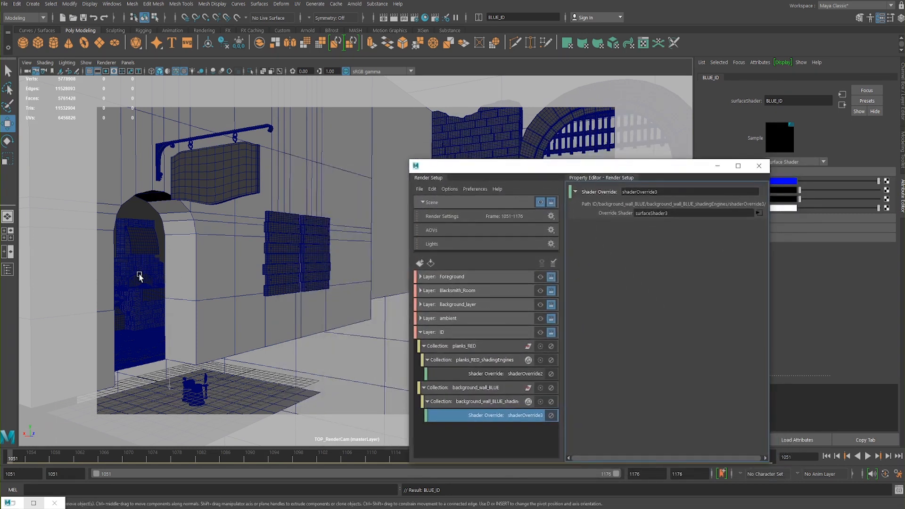
pyautogui.click(450, 333)
pyautogui.rightClick(450, 332)
pyautogui.click(473, 338)
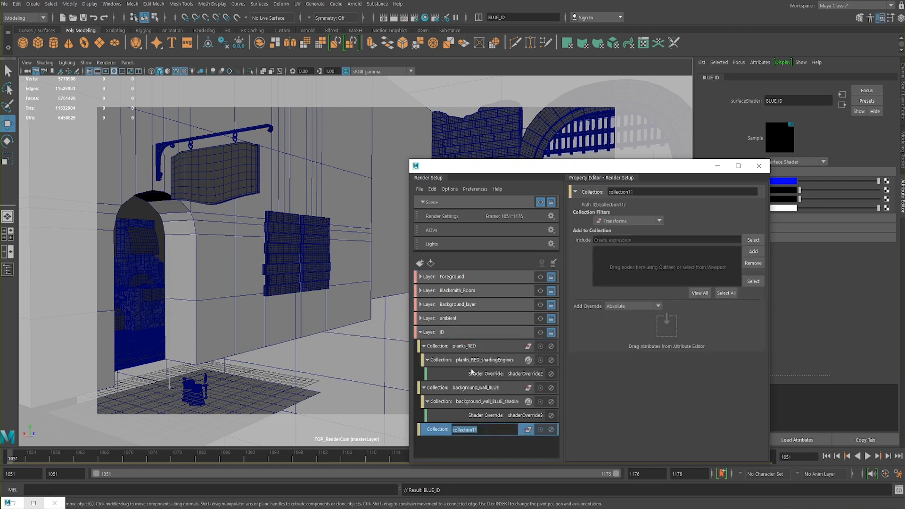
pyautogui.write('blacksmith_room_GRERE')
pyautogui.press('BackSpace')
pyautogui.write('EN')
pyautogui.press('Return')
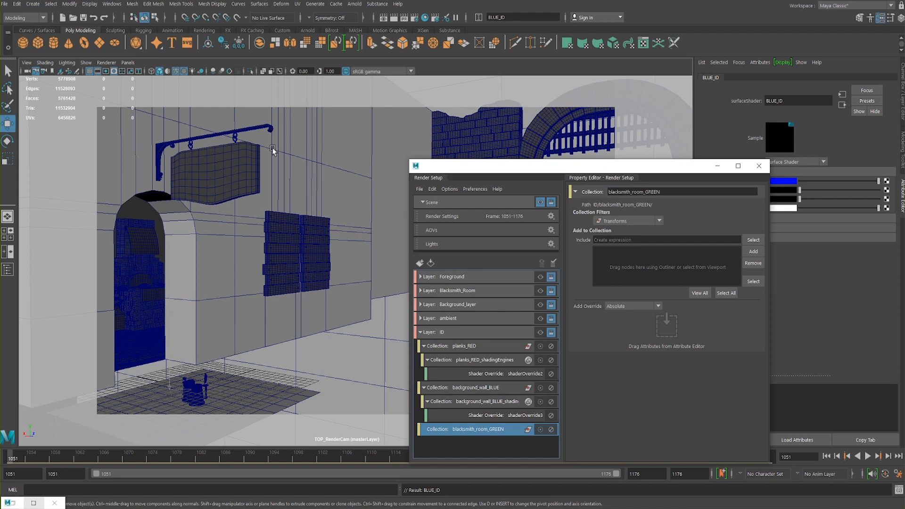
# Step: Select the objects seen through the blacksmith room's doorway, leaving out the hanging sign, its bracket and the window planks
pyautogui.click(159, 289)
pyautogui.moveTo(96, 177); pyautogui.dragTo(279, 352)
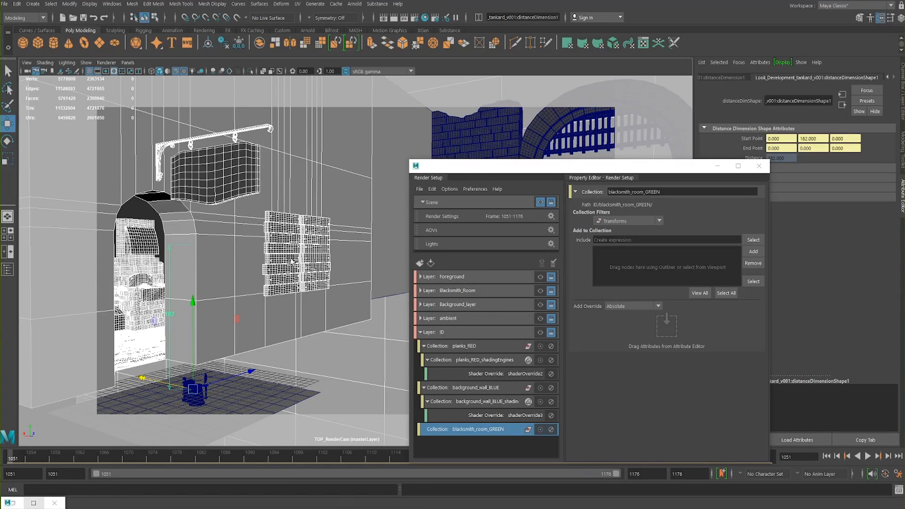
pyautogui.press('super')
pyautogui.press('super')
pyautogui.click(293, 321)
pyautogui.moveTo(298, 94); pyautogui.dragTo(175, 173)
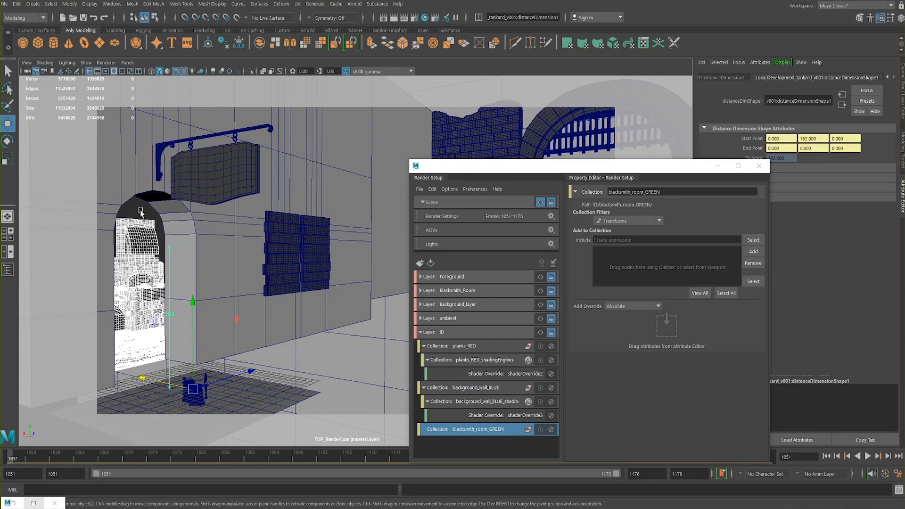
# Step: Add the blacksmith building's wall pieces wall_ref_geo4 and wall_ref_geo5 to the selection, using the perspective view to reach them
pyautogui.click(212, 278)
pyautogui.press('space')
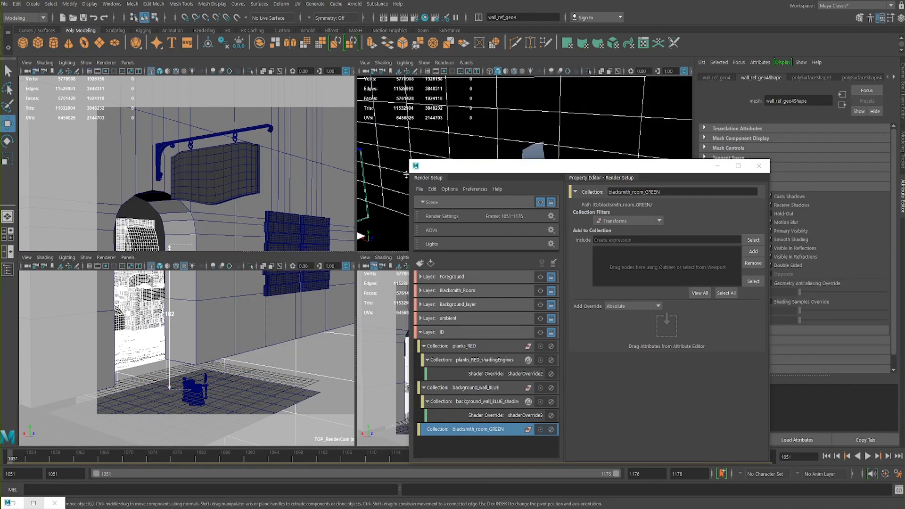
pyautogui.press('space')
pyautogui.press('f')
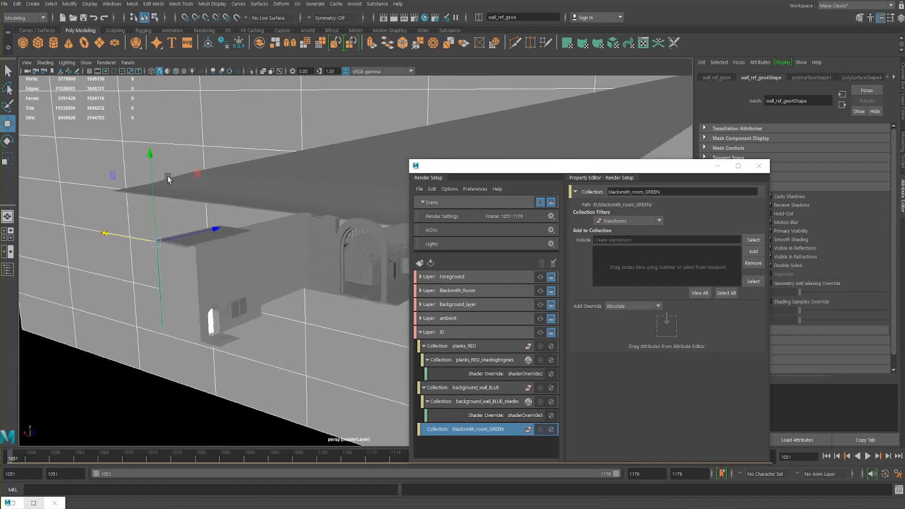
pyautogui.keyDown('alt'); pyautogui.moveTo(199, 159); pyautogui.dragTo(261, 130); pyautogui.keyUp('alt')
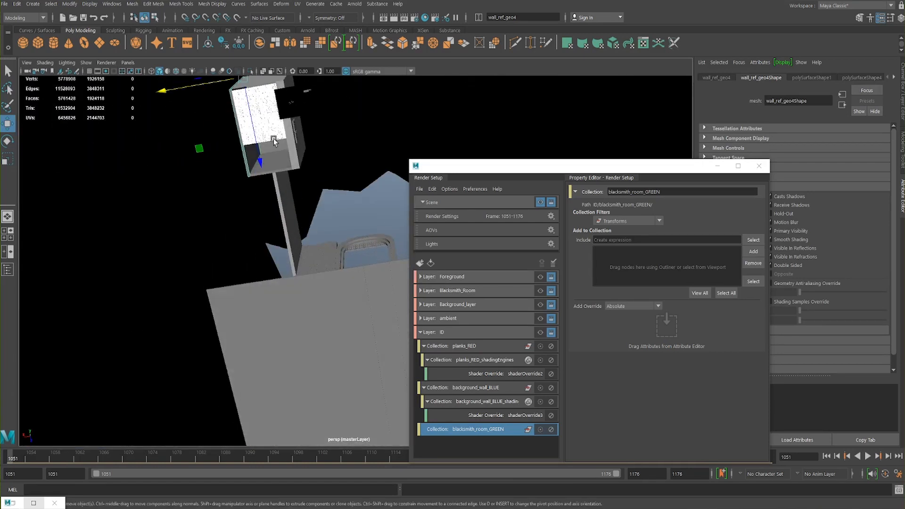
pyautogui.keyDown('shift'); pyautogui.click(275, 161); pyautogui.keyUp('shift')
pyautogui.press('f')
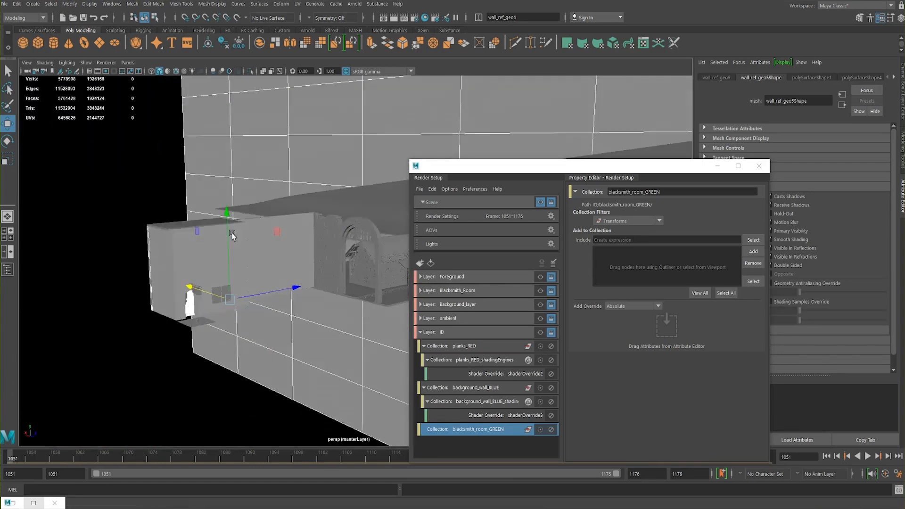
# Step: Extend the selection with the building's Main_wall_lighting and wall_ref_geo6 walls
pyautogui.click(184, 233)
pyautogui.keyDown('shift'); pyautogui.click(168, 239); pyautogui.keyUp('shift')
pyautogui.keyDown('alt'); pyautogui.moveTo(284, 208); pyautogui.dragTo(283, 198); pyautogui.keyUp('alt')
pyautogui.keyDown('alt'); pyautogui.moveTo(366, 248); pyautogui.dragTo(254, 192); pyautogui.keyUp('alt')
pyautogui.keyDown('alt'); pyautogui.moveTo(246, 244); pyautogui.dragTo(249, 218); pyautogui.keyUp('alt')
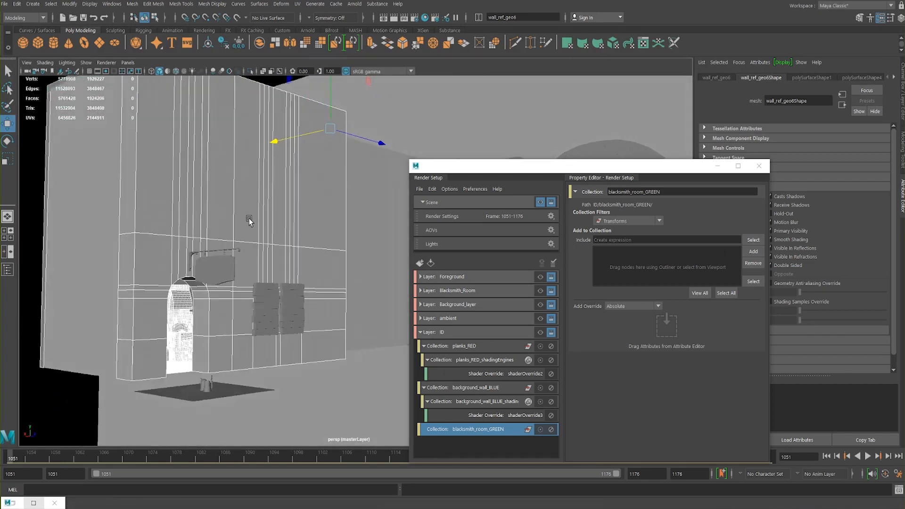
# Step: Add the selected room objects and walls to the blacksmith_room_GREEN collection
pyautogui.press('space')
pyautogui.moveTo(529, 169); pyautogui.dragTo(708, 184)
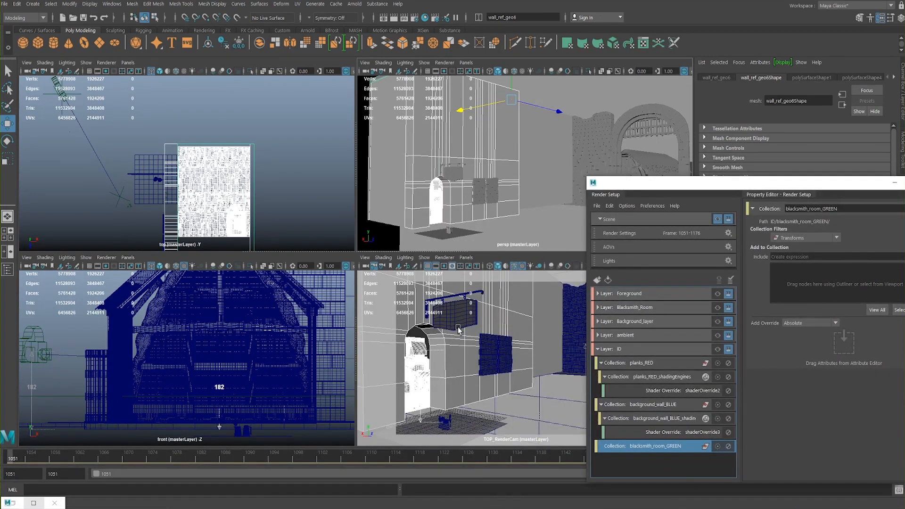
pyautogui.moveTo(717, 188); pyautogui.dragTo(501, 165)
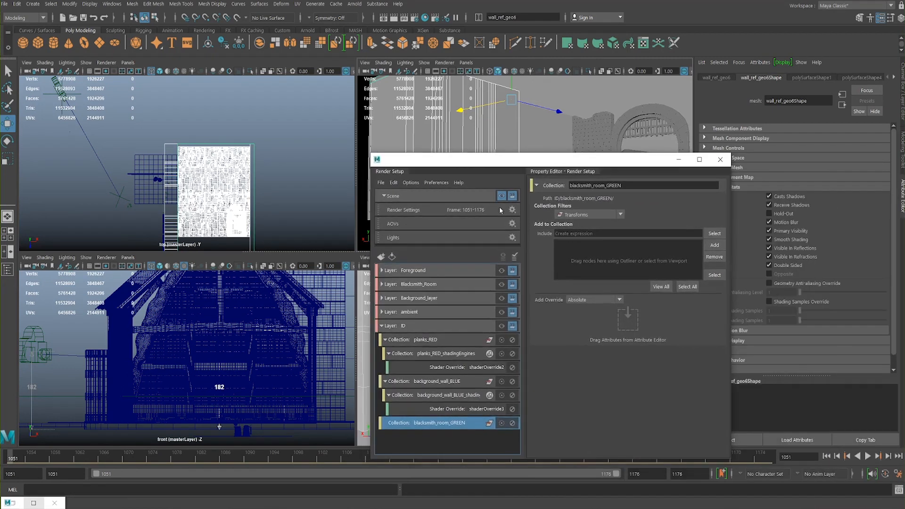
pyautogui.click(714, 245)
# Step: Return to the TOP_RenderCam view and review the objects included in the blacksmith_room_GREEN collection
pyautogui.moveTo(512, 164); pyautogui.dragTo(815, 185)
pyautogui.click(466, 372)
pyautogui.press('space')
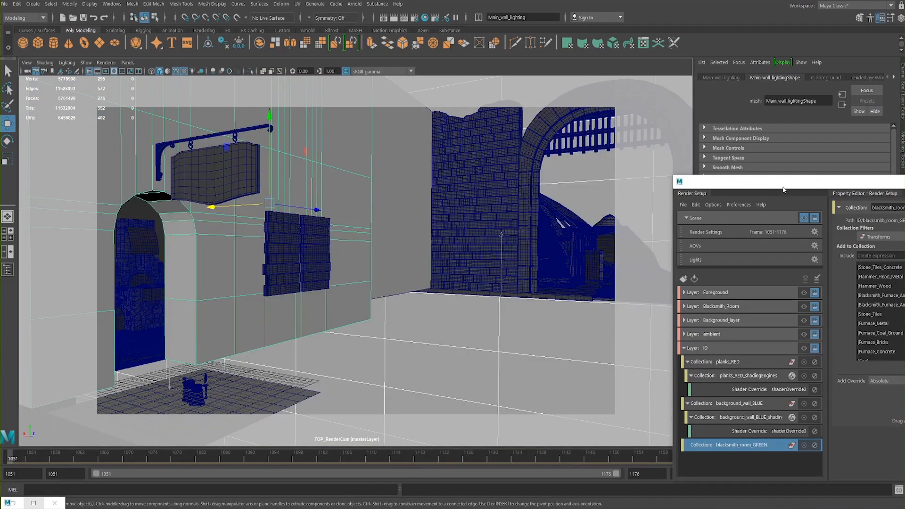
pyautogui.moveTo(752, 191); pyautogui.dragTo(514, 116)
pyautogui.click(421, 336)
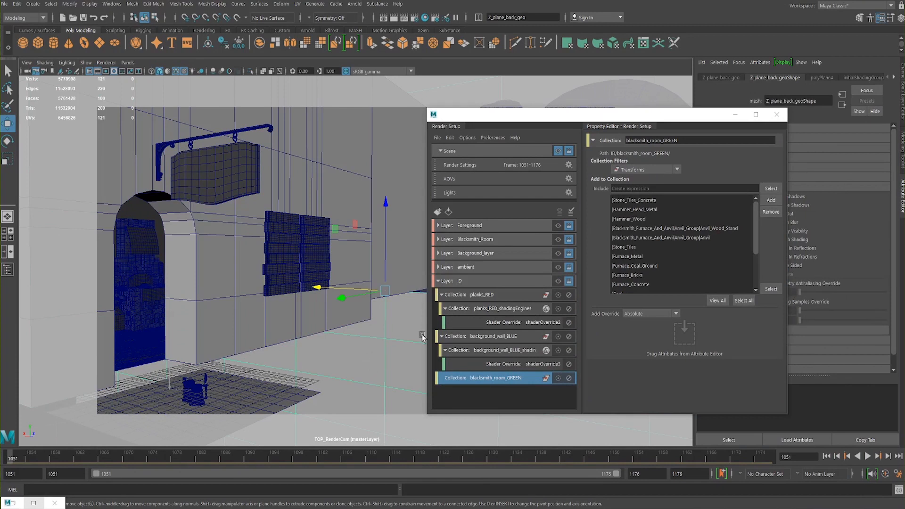
pyautogui.scroll(-2, 756, 232)
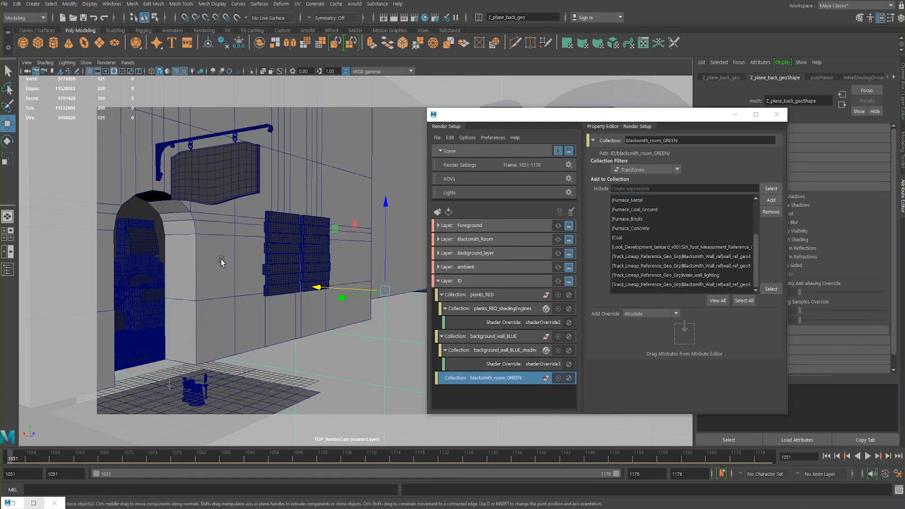
# Step: Delete the Z_plane_back_geo ground plane in front of the blacksmith building
pyautogui.click(222, 258)
pyautogui.press('space')
pyautogui.click(226, 230)
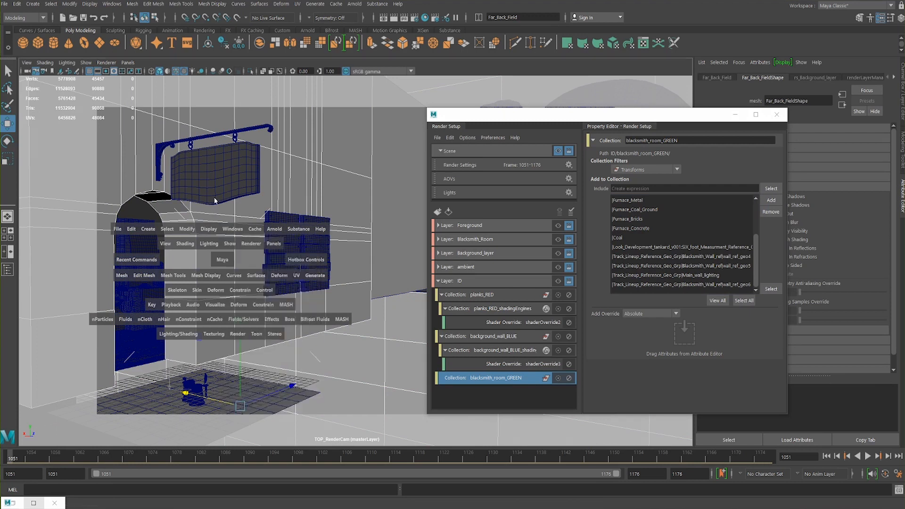
pyautogui.click(374, 376)
pyautogui.press('Delete')
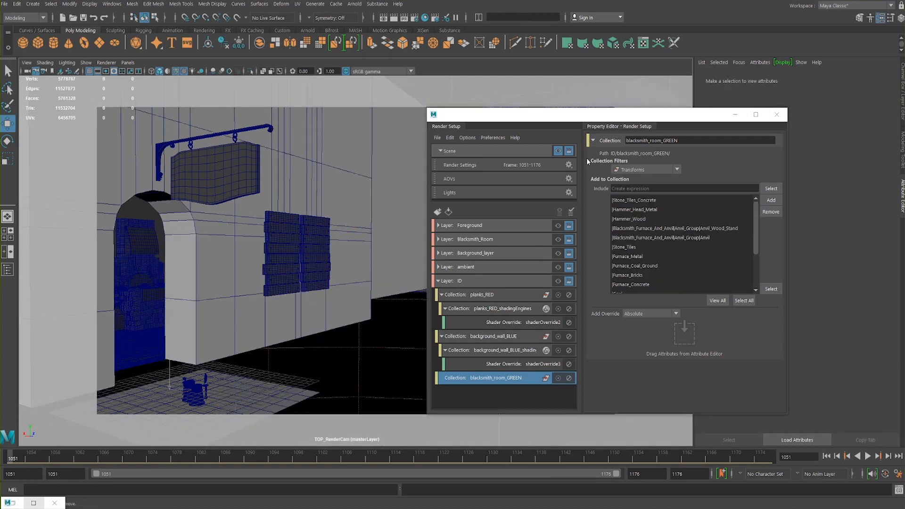
pyautogui.moveTo(545, 116); pyautogui.dragTo(555, 115)
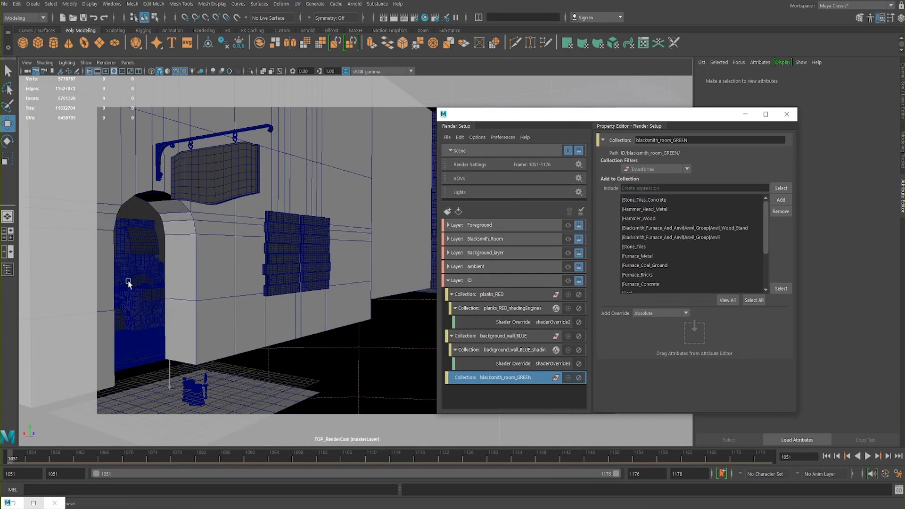
# Step: Create a shader override on the blacksmith_room_GREEN collection and assign a new Maya Surface Shader to it
pyautogui.rightClick(505, 379)
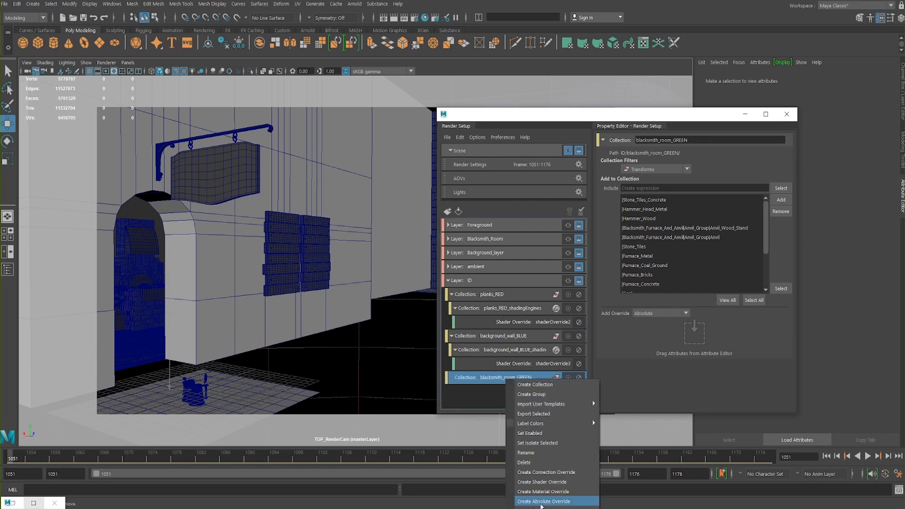
pyautogui.click(541, 481)
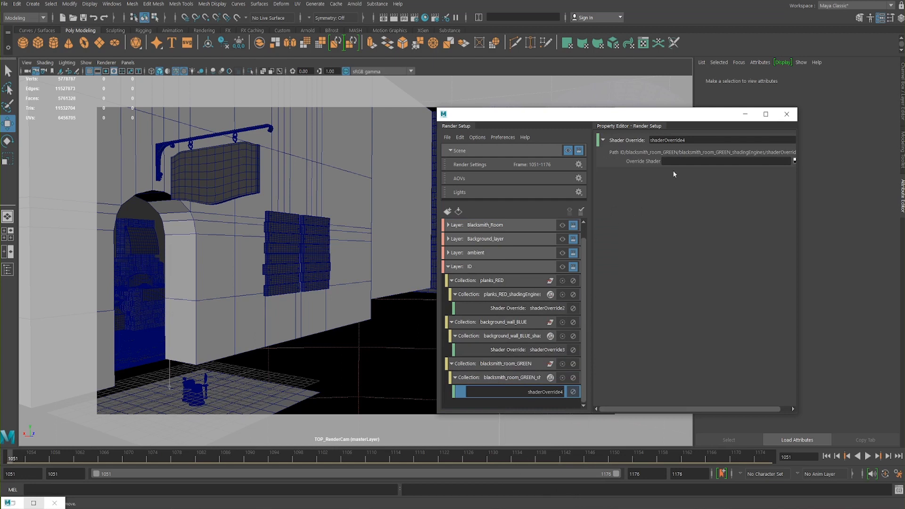
pyautogui.click(794, 160)
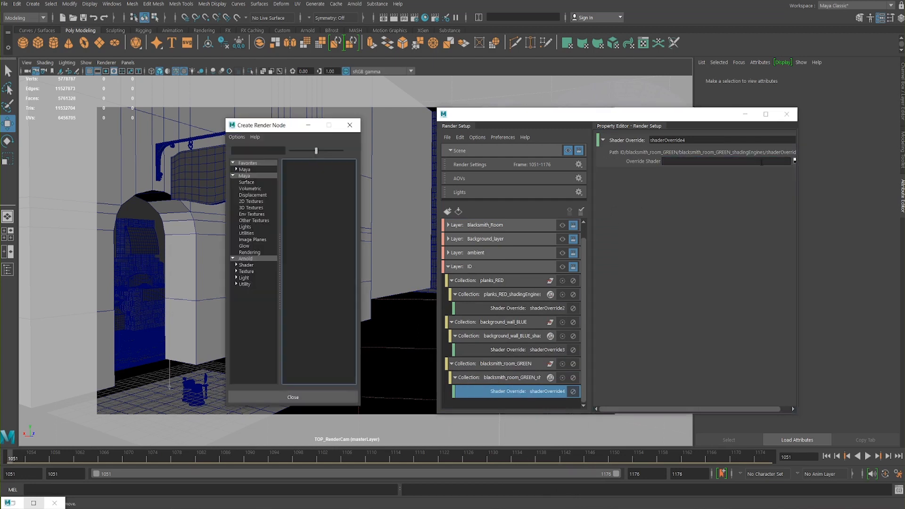
pyautogui.click(254, 168)
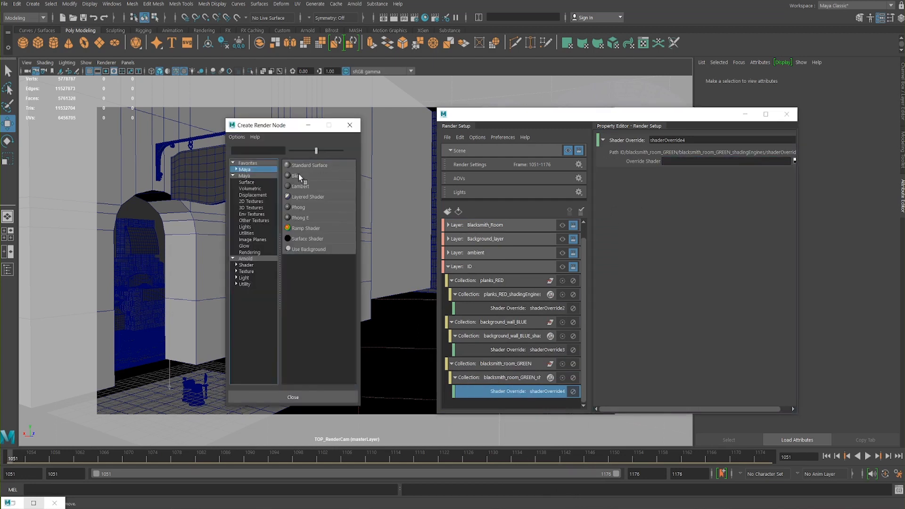
pyautogui.click(304, 239)
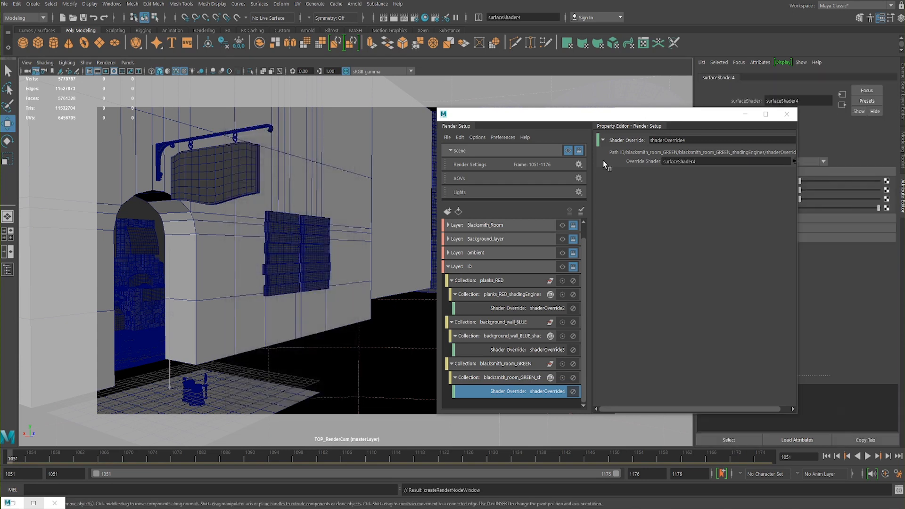
# Step: Rename the new surface shader to GREEN_ID and set its Out Color to green
pyautogui.moveTo(589, 113); pyautogui.dragTo(320, 113)
pyautogui.click(800, 103)
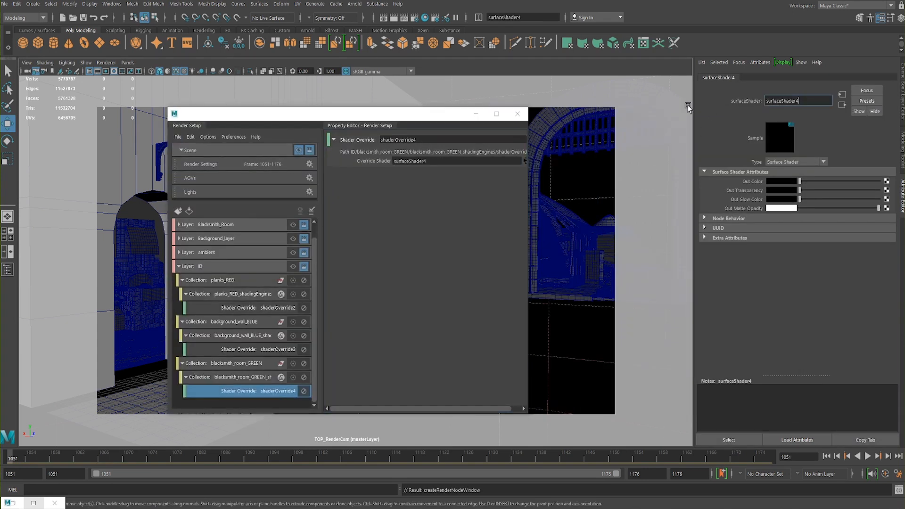
pyautogui.press('BackSpace')
pyautogui.press('BackSpace')
pyautogui.press('BackSpace')
pyautogui.press('BackSpace')
pyautogui.press('BackSpace')
pyautogui.press('BackSpace')
pyautogui.press('BackSpace')
pyautogui.press('BackSpace')
pyautogui.press('BackSpace')
pyautogui.press('BackSpace')
pyautogui.press('BackSpace')
pyautogui.press('BackSpace')
pyautogui.press('BackSpace')
pyautogui.write('GREEN_ID')
pyautogui.press('Return')
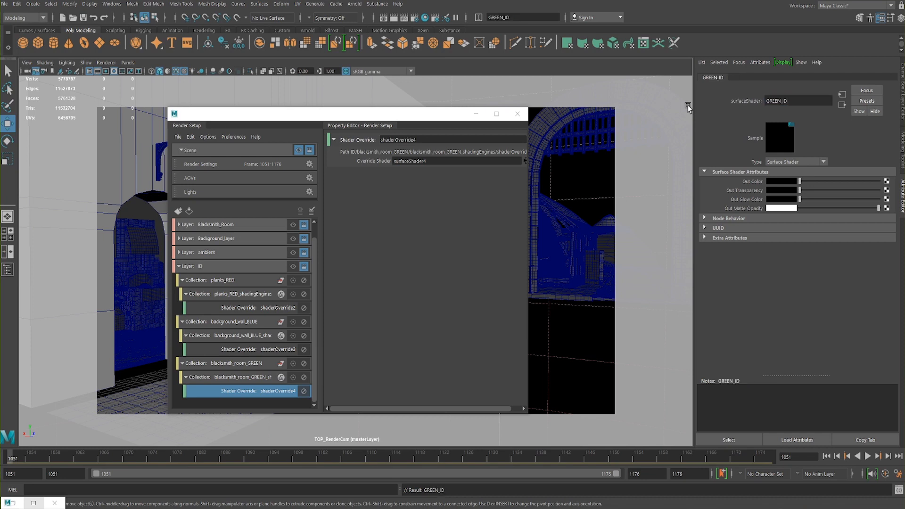
pyautogui.click(779, 180)
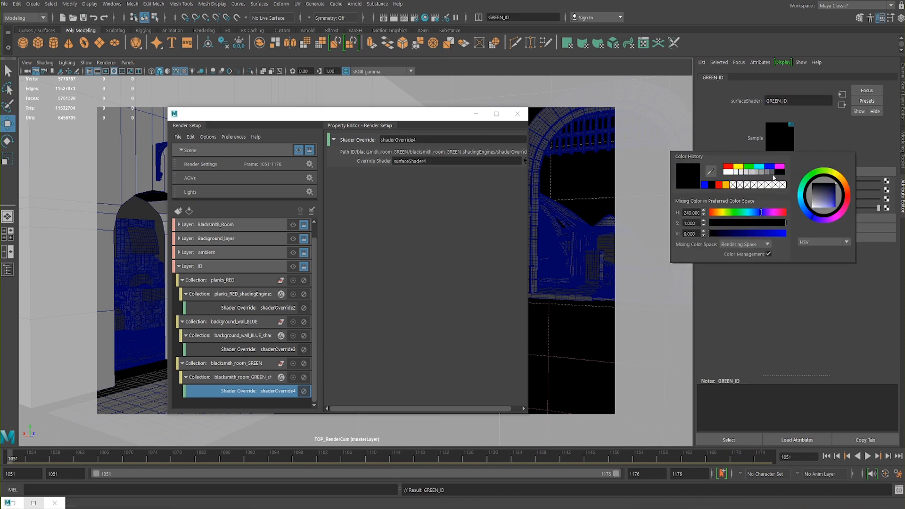
pyautogui.click(749, 171)
# Step: Bring up the Arnold RenderView to check the rendered ID layer colours from TOP_RenderCam, and minimise it again
pyautogui.moveTo(364, 113); pyautogui.dragTo(513, 113)
pyautogui.click(625, 113)
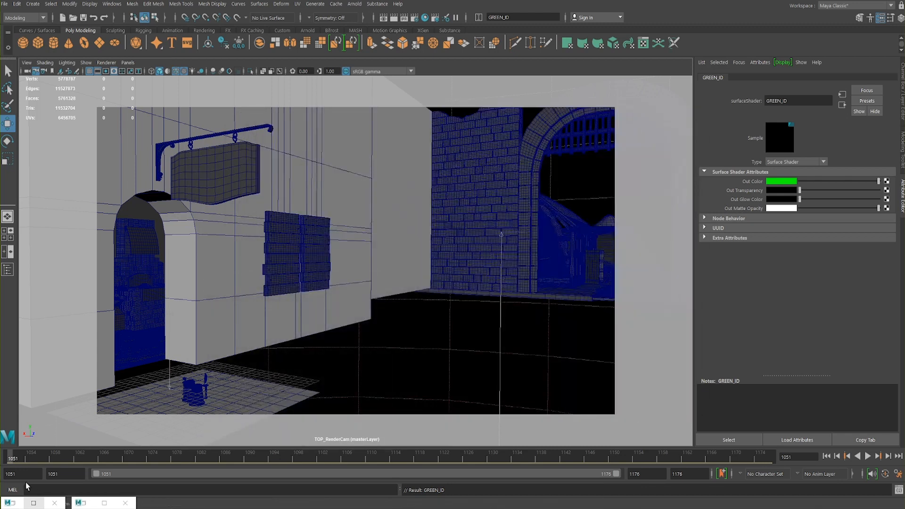
pyautogui.click(87, 505)
pyautogui.click(85, 504)
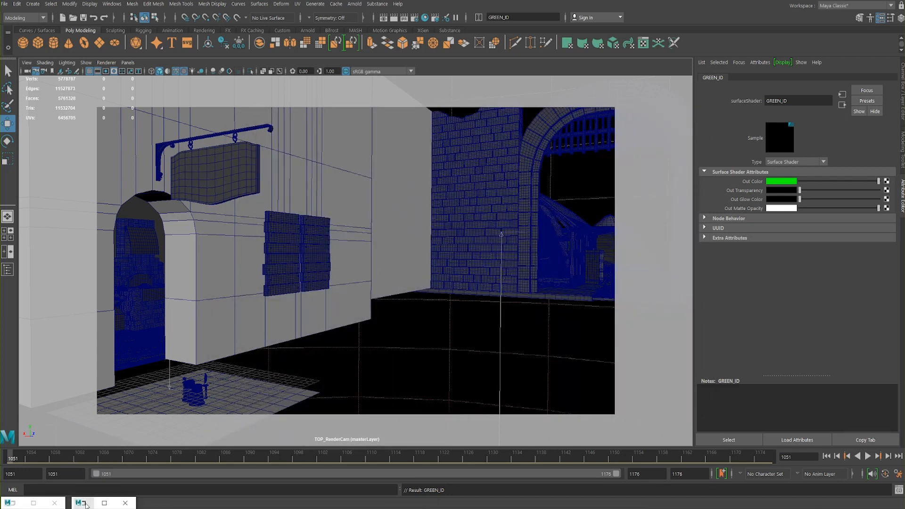
pyautogui.click(85, 504)
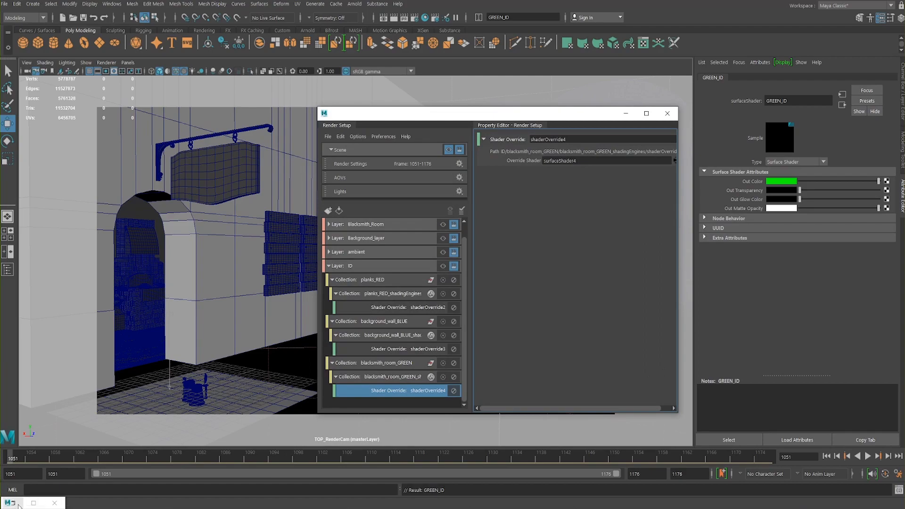
pyautogui.click(19, 504)
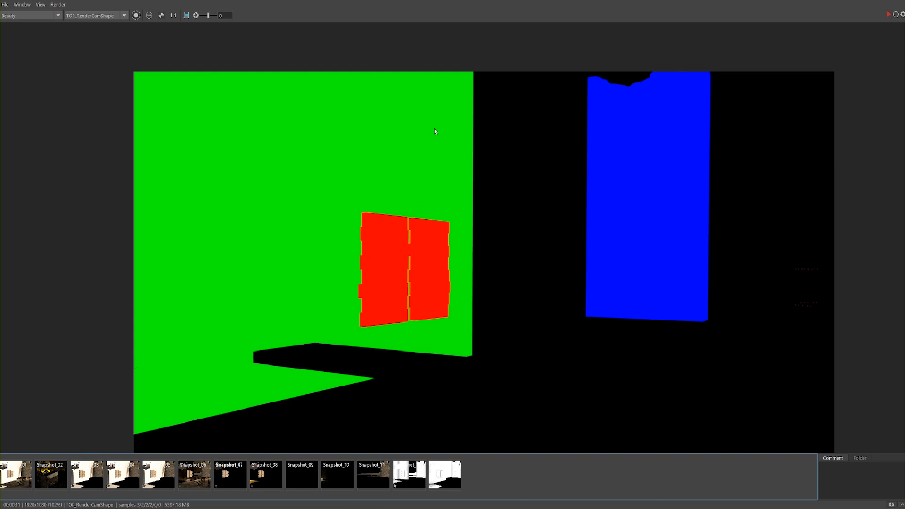
pyautogui.click(870, 0)
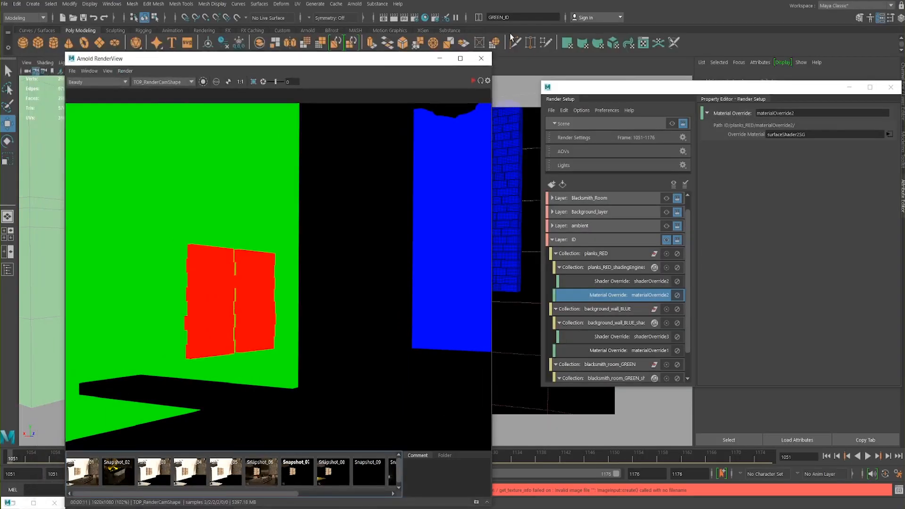
pyautogui.click(435, 60)
# Step: Inspect the shader overrides of the planks_RED and blacksmith_room_GREEN collections
pyautogui.moveTo(600, 98); pyautogui.dragTo(395, 68)
pyautogui.click(427, 264)
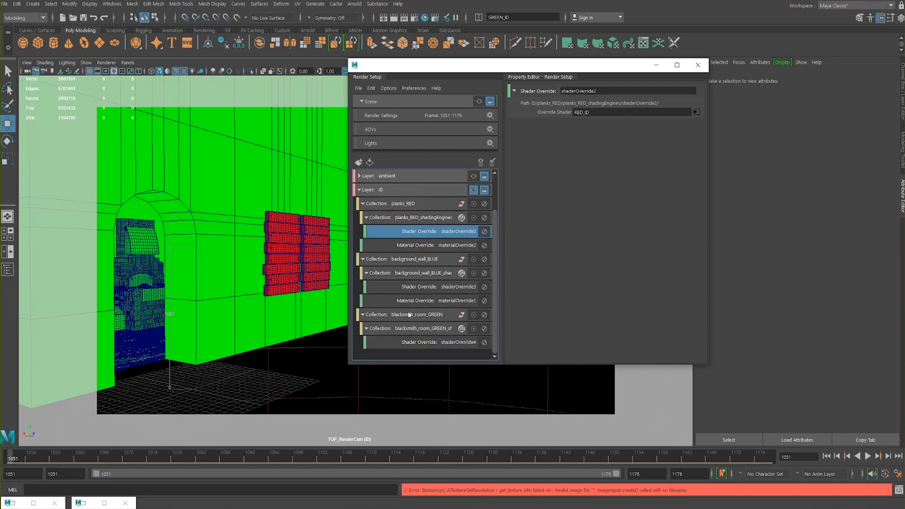
pyautogui.click(428, 347)
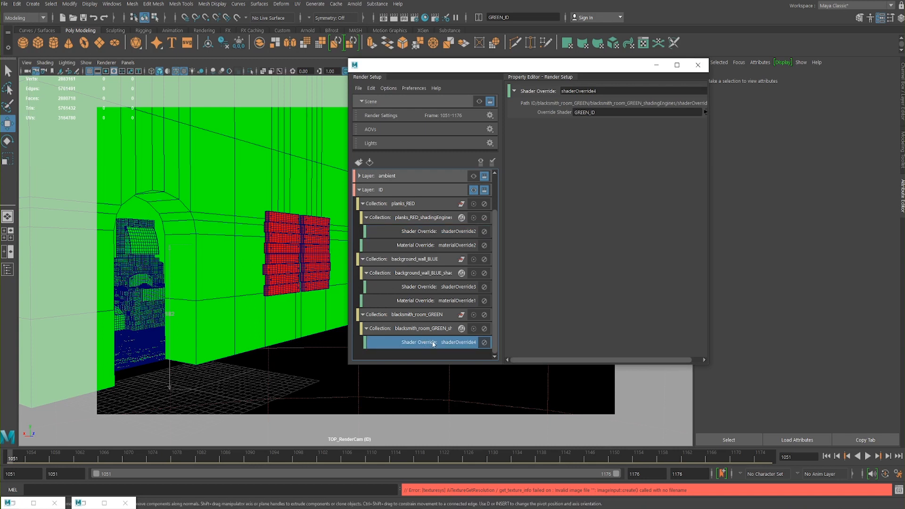
pyautogui.moveTo(500, 58); pyautogui.dragTo(602, 90)
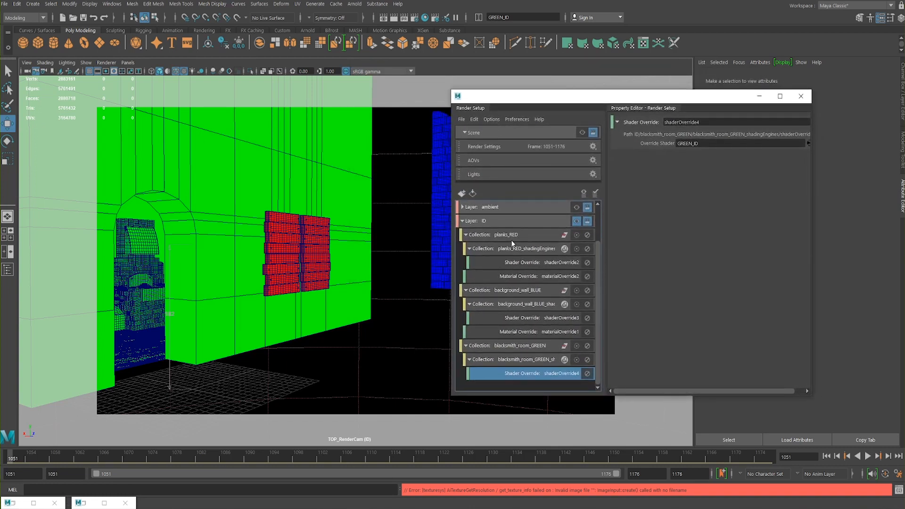
# Step: Review the planks_RED collection's included objects, its material override and its shader override
pyautogui.click(519, 277)
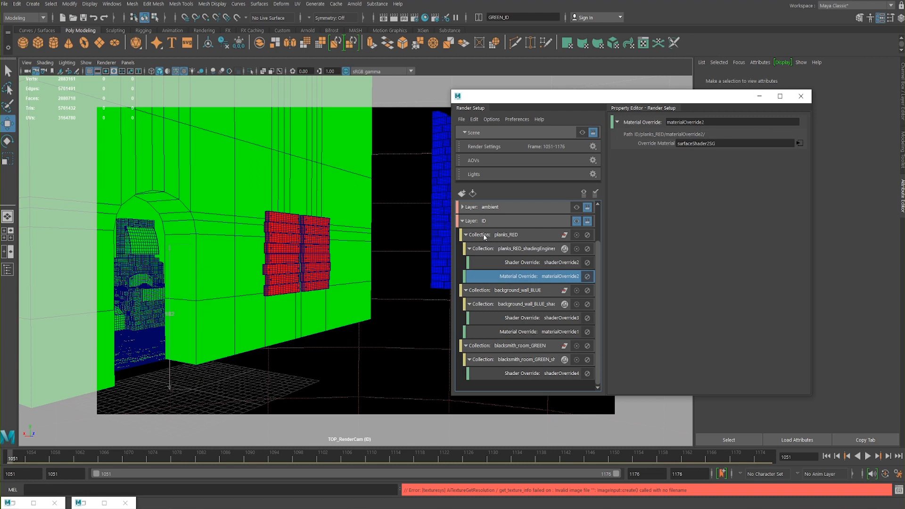
pyautogui.click(466, 234)
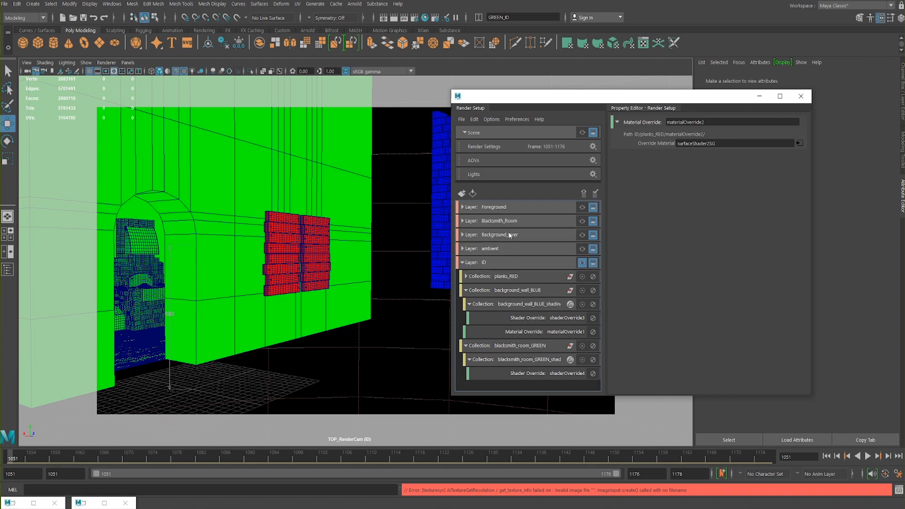
pyautogui.click(542, 276)
pyautogui.click(503, 292)
pyautogui.click(506, 279)
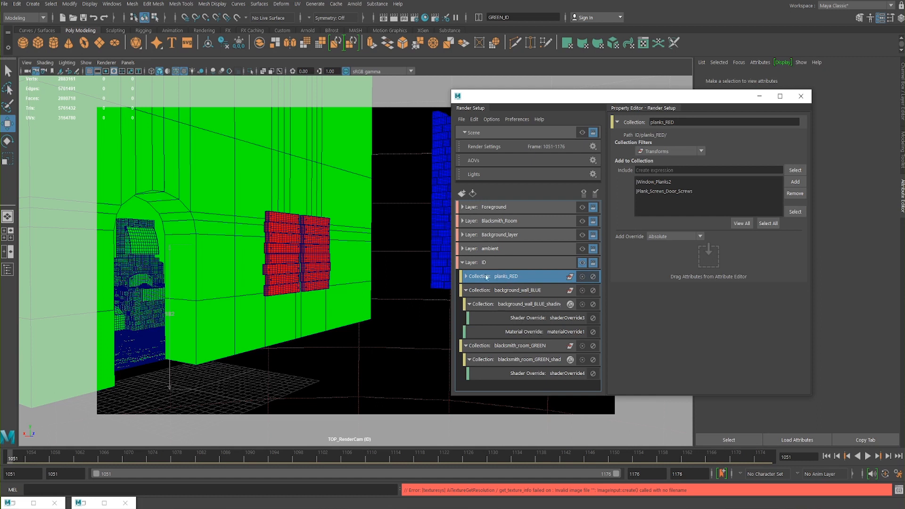
pyautogui.click(465, 276)
pyautogui.rightClick(503, 278)
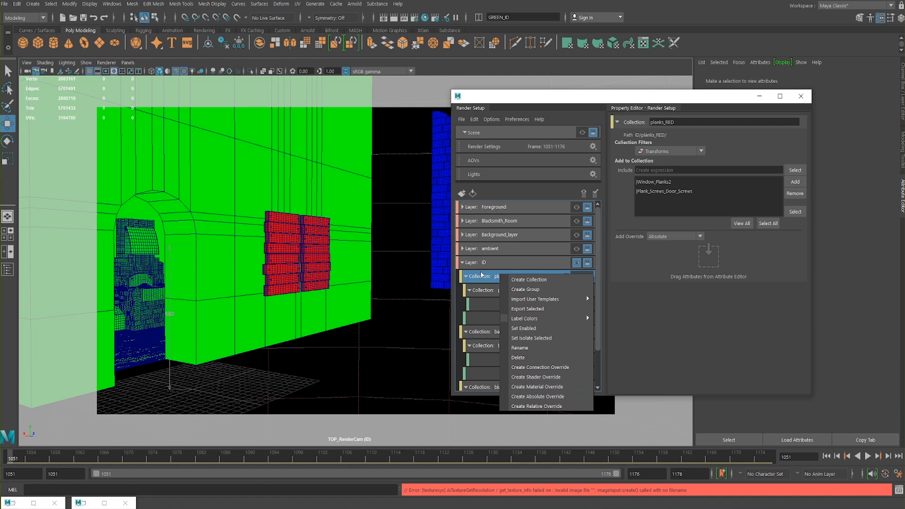
pyautogui.click(466, 277)
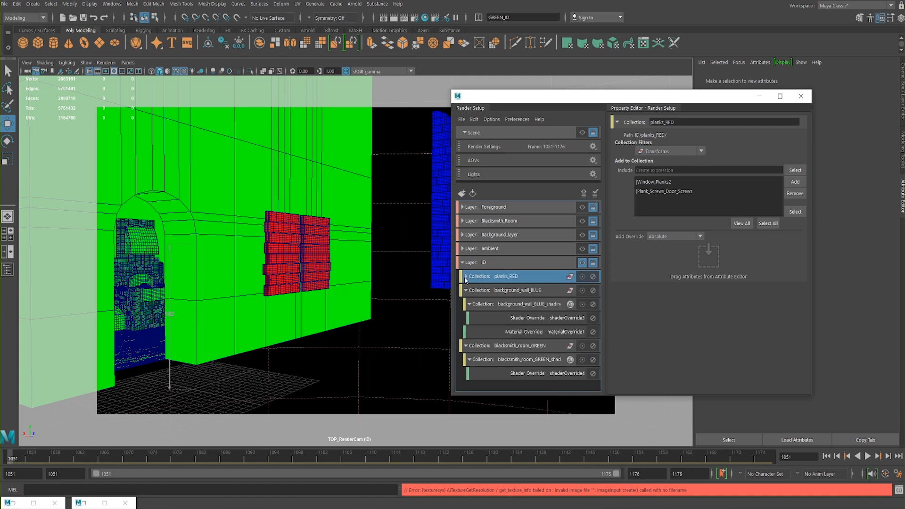
pyautogui.click(466, 276)
pyautogui.click(526, 307)
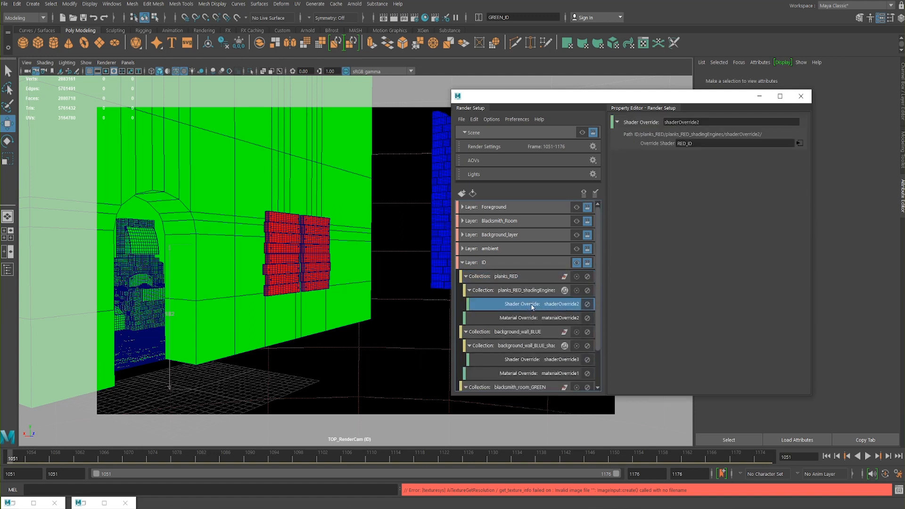
# Step: Delete the shader override from the planks_RED collection and inspect its remaining material override
pyautogui.rightClick(531, 308)
pyautogui.click(542, 348)
pyautogui.click(514, 303)
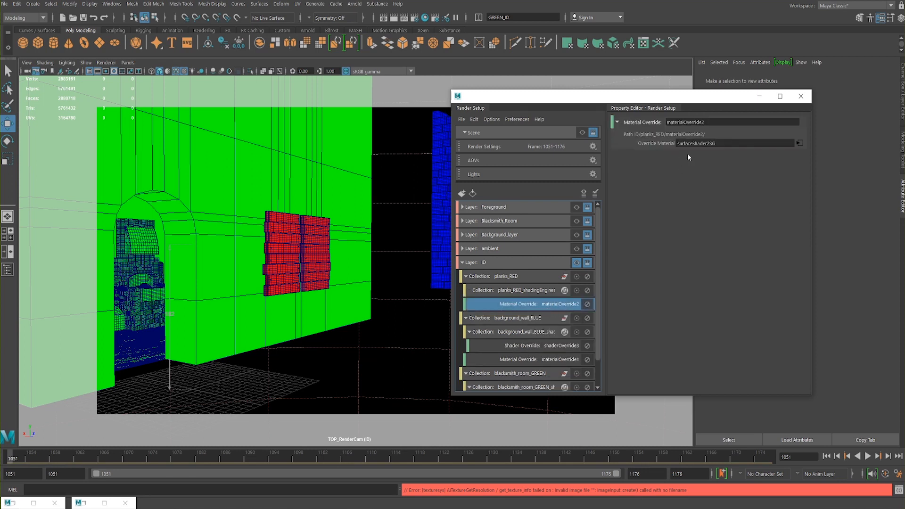
pyautogui.doubleClick(724, 147)
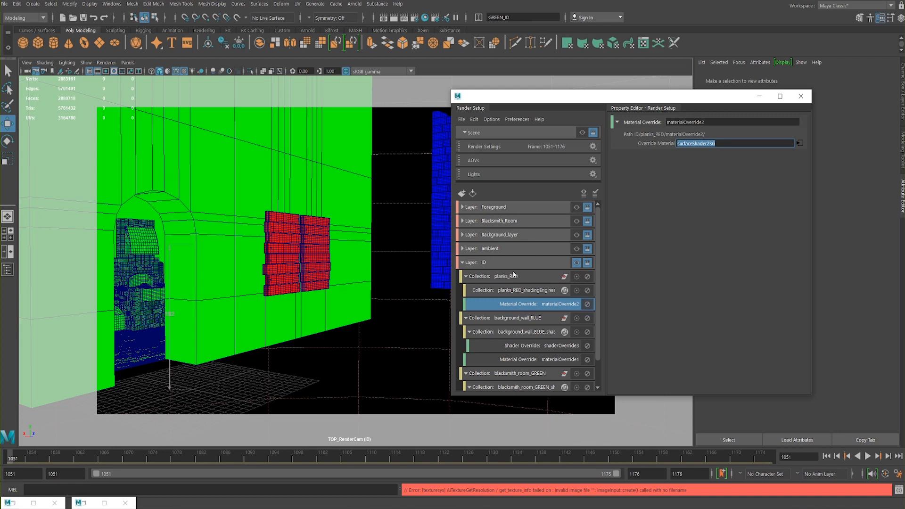
# Step: Select the window planks in the viewport, check the ID materials in the Hypershade, and bring back the other minimised window
pyautogui.click(277, 227)
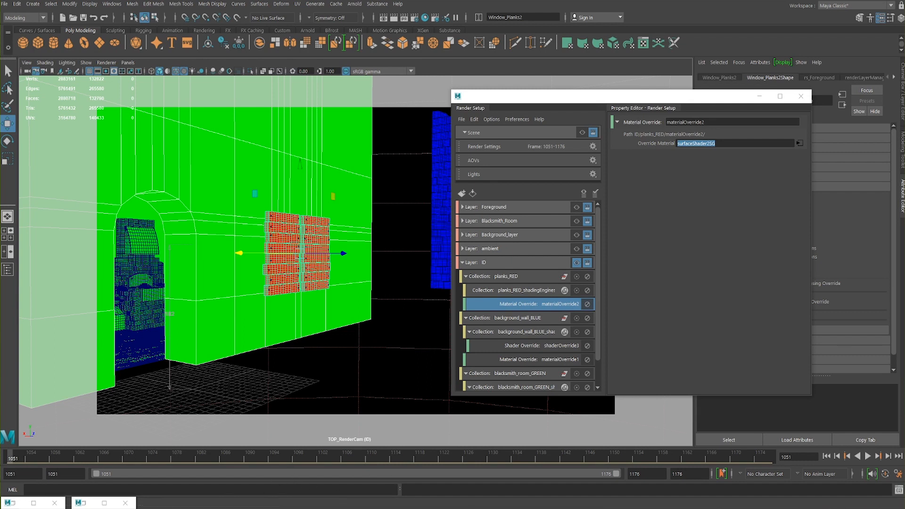
pyautogui.click(6, 503)
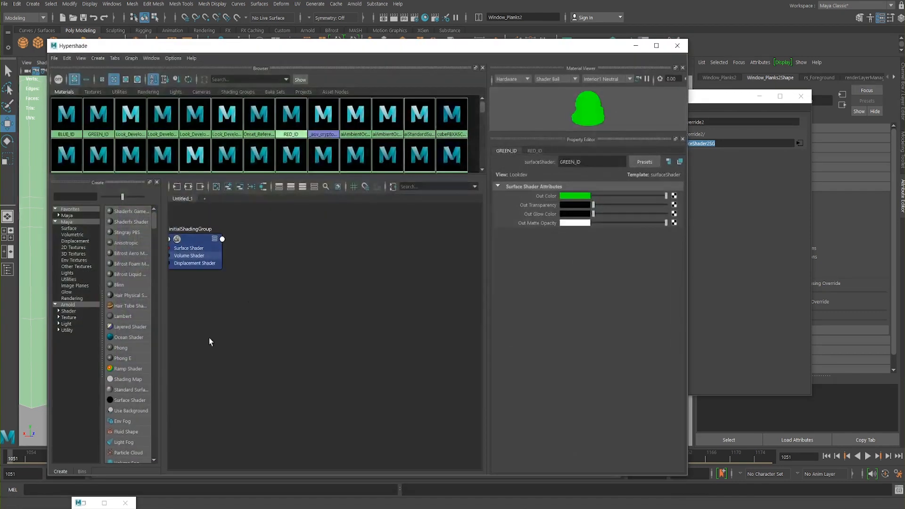
pyautogui.click(635, 45)
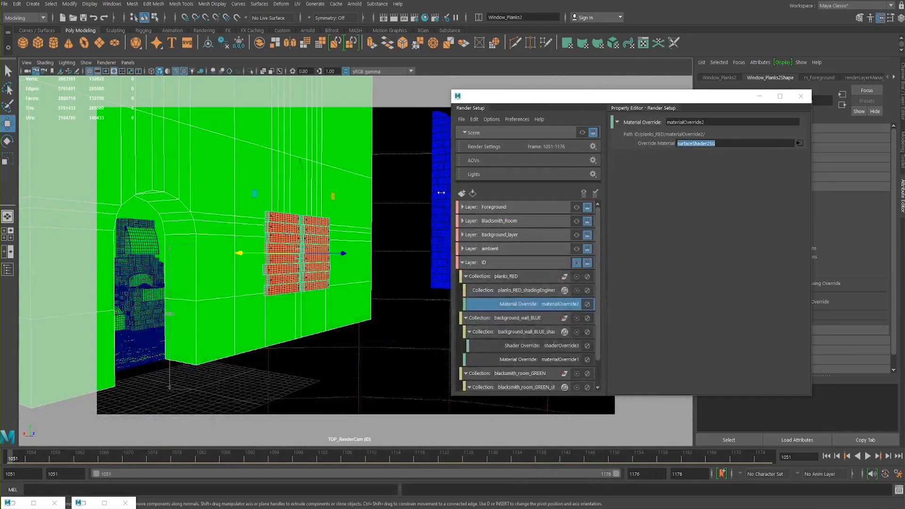
pyautogui.click(80, 502)
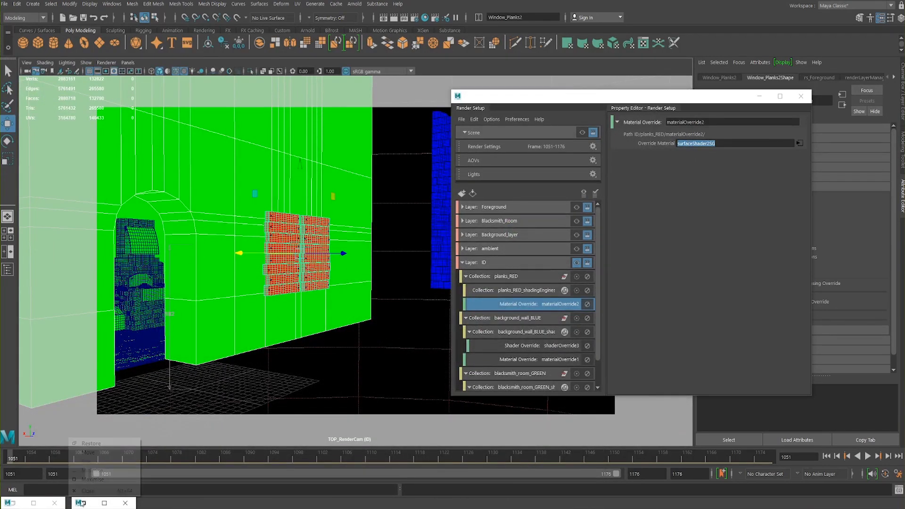
pyautogui.click(91, 443)
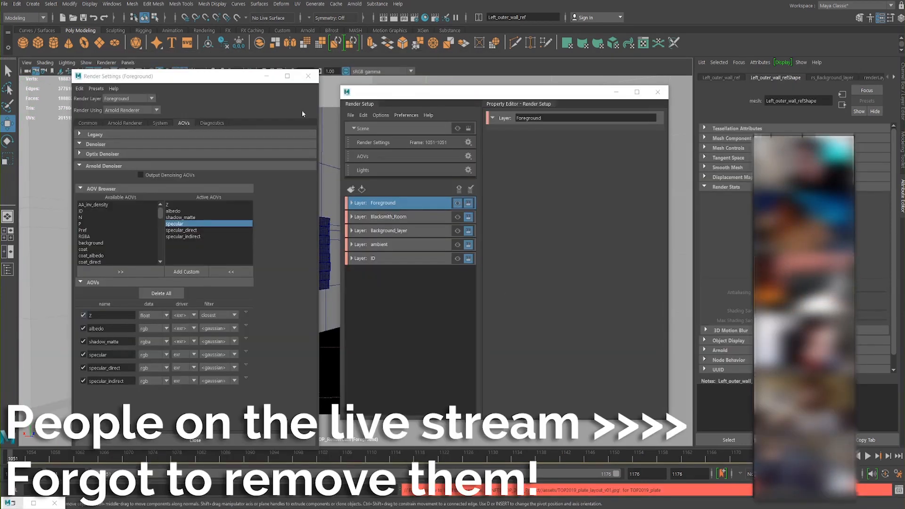
# Step: Arrange the Render Settings and Render Setup windows side by side
pyautogui.moveTo(228, 76); pyautogui.dragTo(233, 67)
pyautogui.click(422, 93)
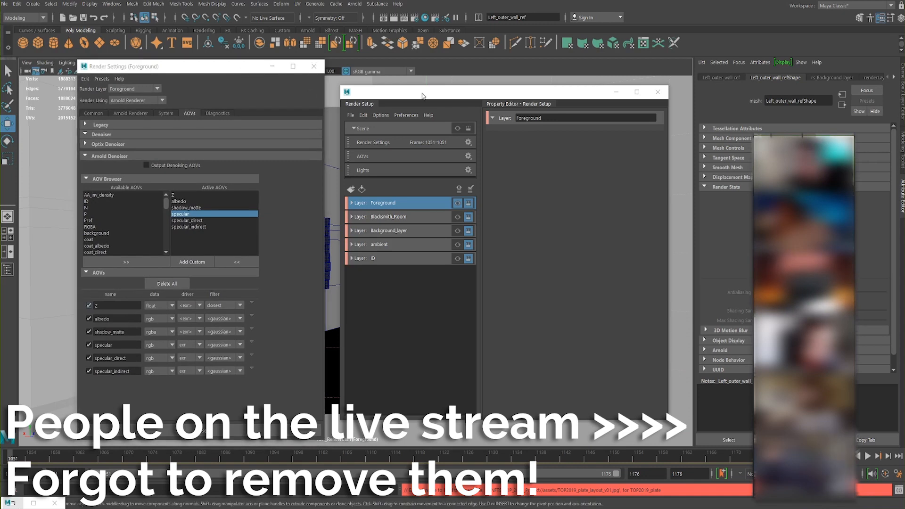
pyautogui.moveTo(422, 96); pyautogui.dragTo(473, 95)
pyautogui.moveTo(269, 67); pyautogui.dragTo(298, 71)
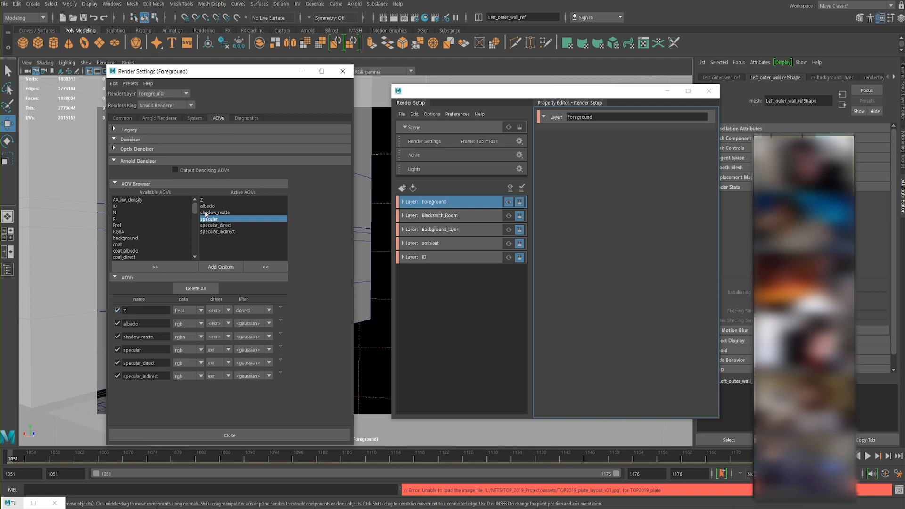
# Step: Review the active AOVs from Z to specular_indirect alongside the Blacksmith_Room and Background_layer render layers
pyautogui.moveTo(203, 199); pyautogui.dragTo(217, 238)
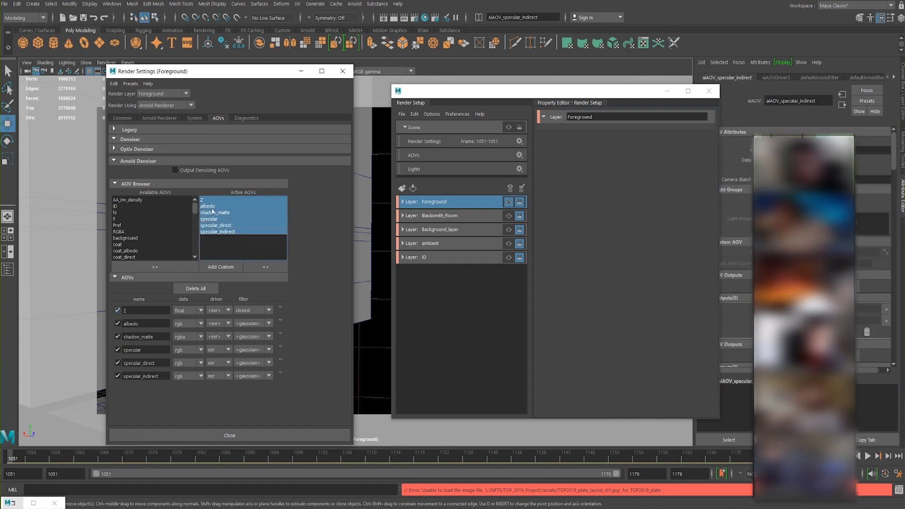
pyautogui.moveTo(207, 201); pyautogui.dragTo(218, 235)
pyautogui.click(217, 220)
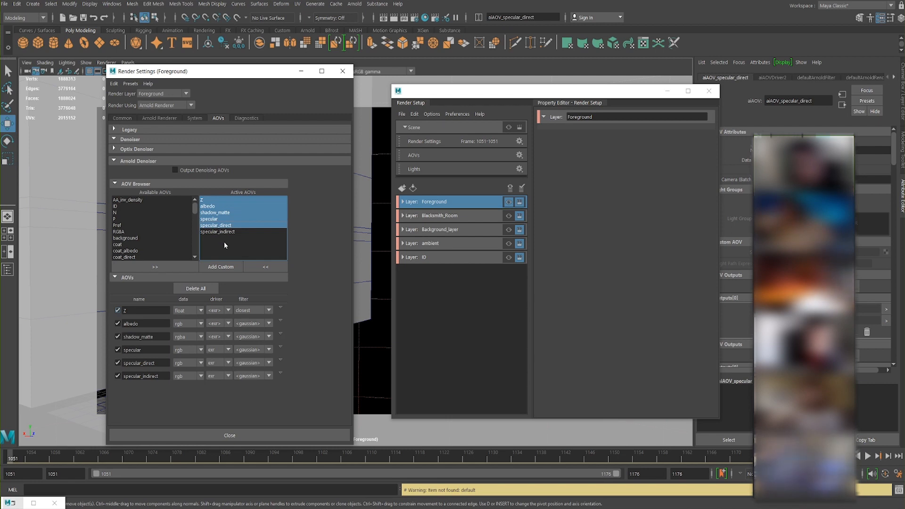
pyautogui.click(233, 233)
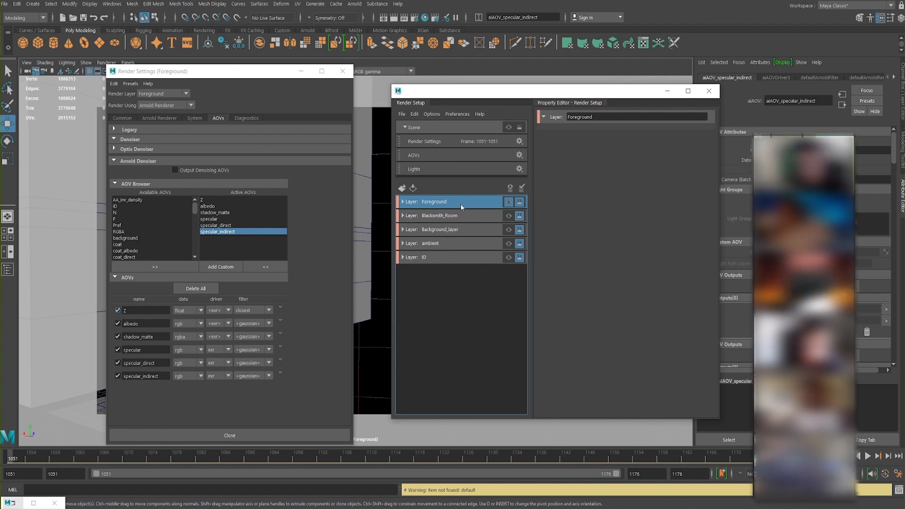
pyautogui.click(431, 218)
pyautogui.click(436, 234)
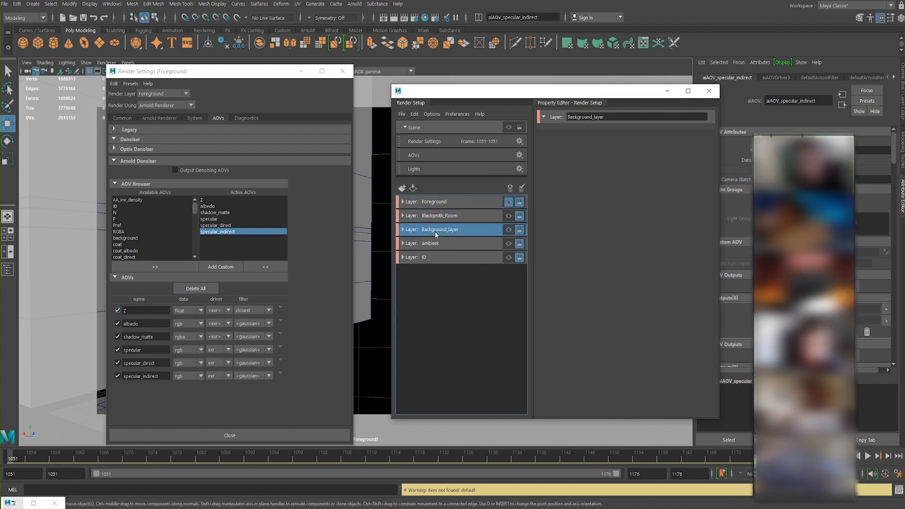
pyautogui.click(443, 218)
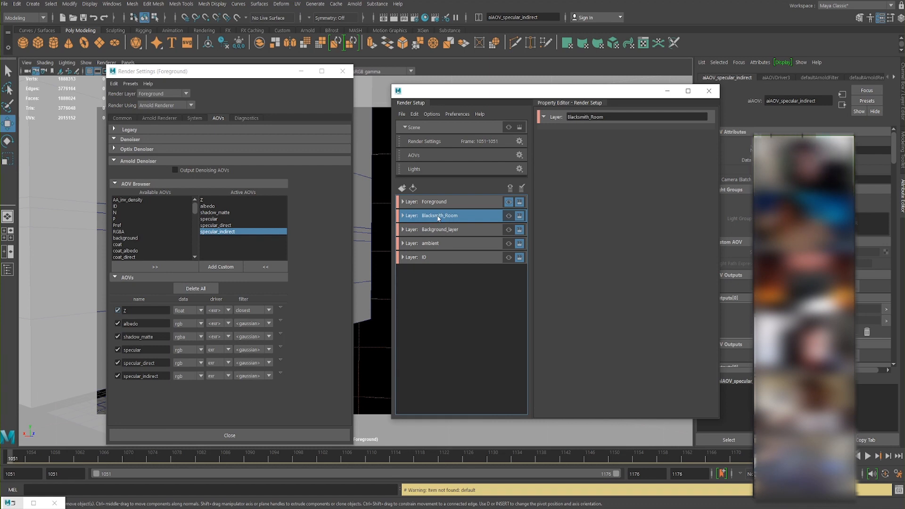
pyautogui.click(442, 230)
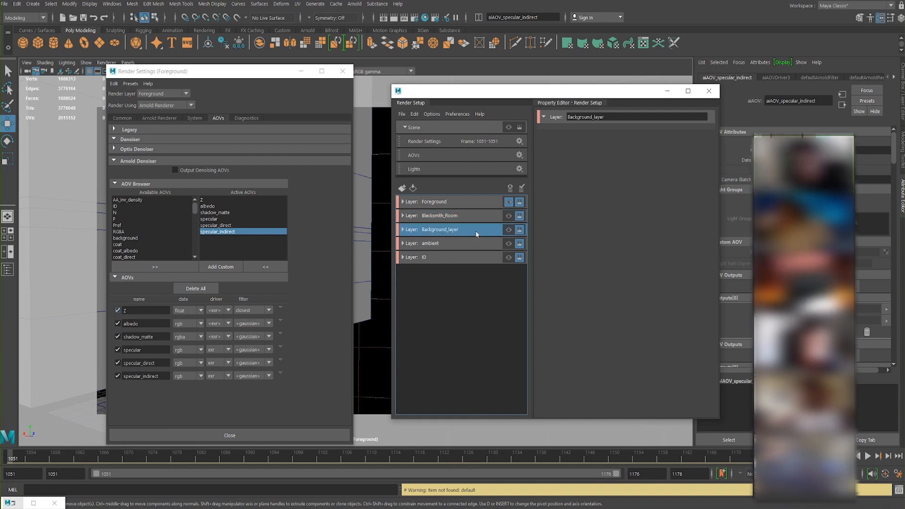
pyautogui.moveTo(210, 201); pyautogui.dragTo(253, 237)
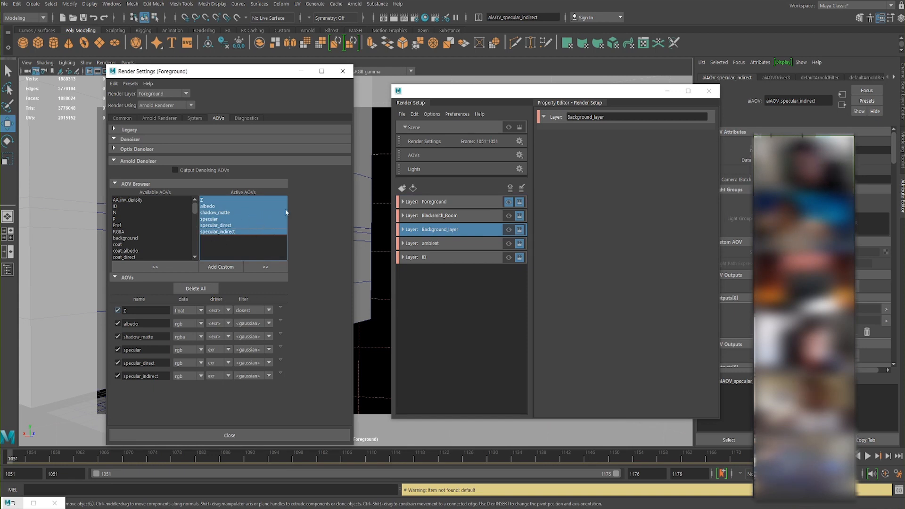
pyautogui.click(213, 205)
pyautogui.moveTo(208, 200); pyautogui.dragTo(215, 232)
pyautogui.click(208, 201)
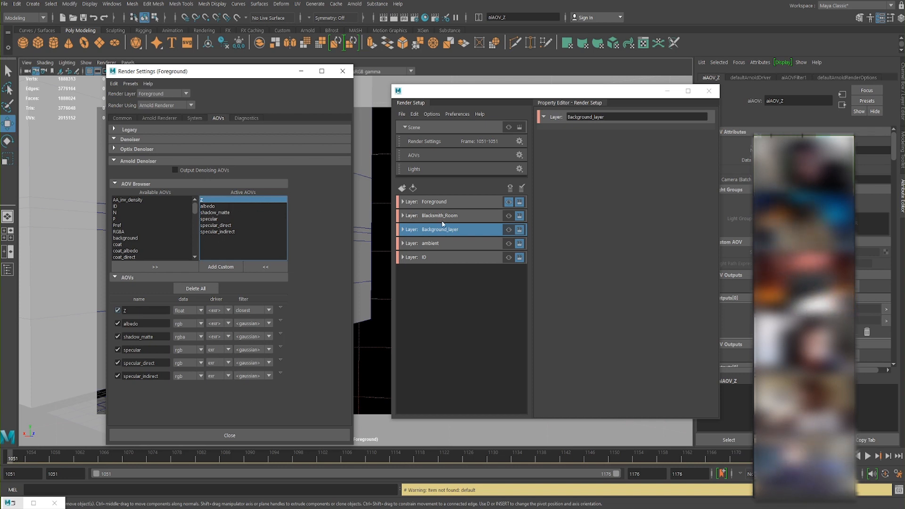
# Step: Create an absolute override for the Z AOV's enabled state on the Foreground layer and expand that layer to inspect its overrides
pyautogui.click(445, 203)
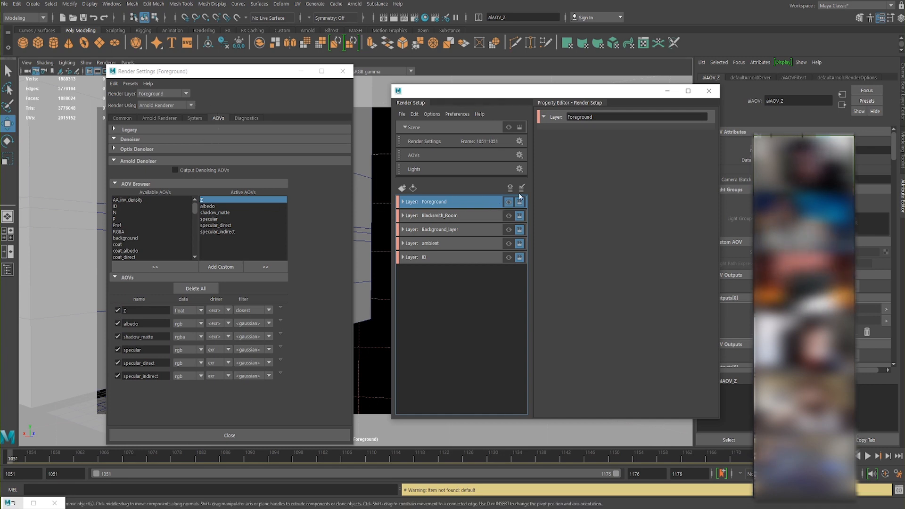
pyautogui.rightClick(117, 312)
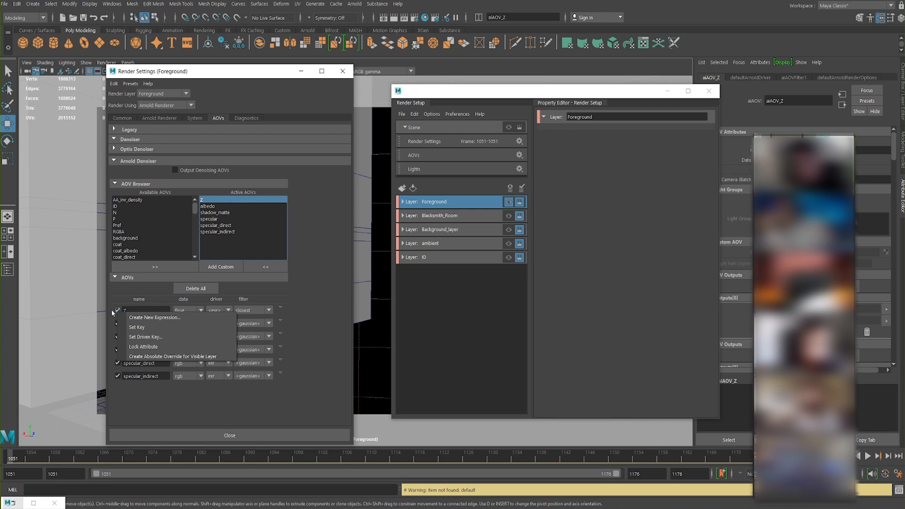
pyautogui.click(137, 358)
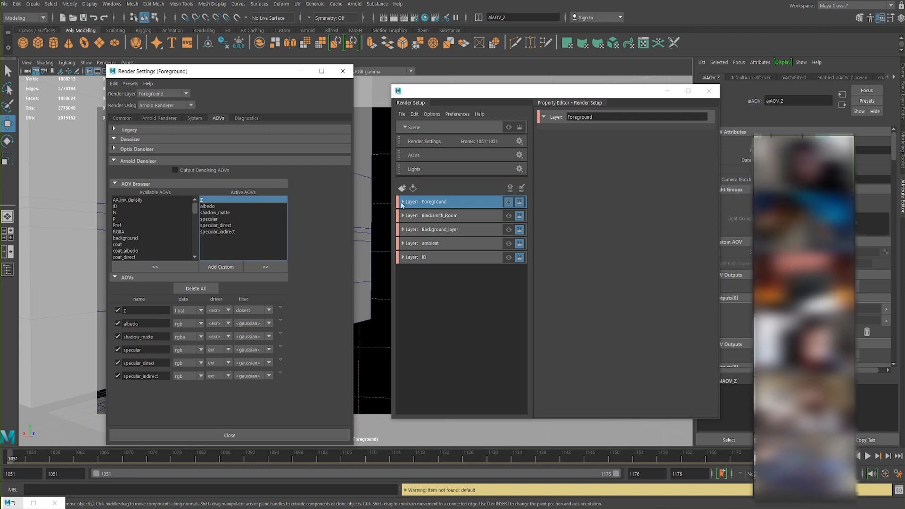
pyautogui.click(402, 202)
pyautogui.click(475, 298)
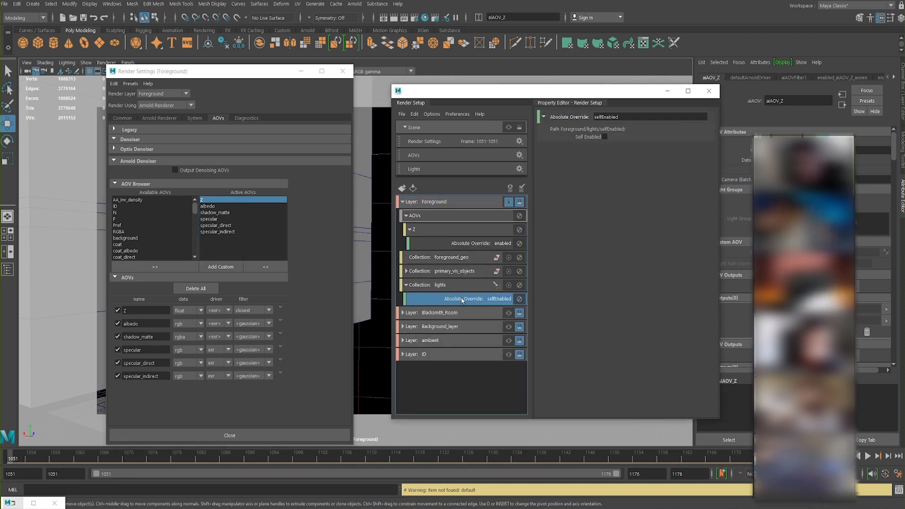
pyautogui.click(431, 205)
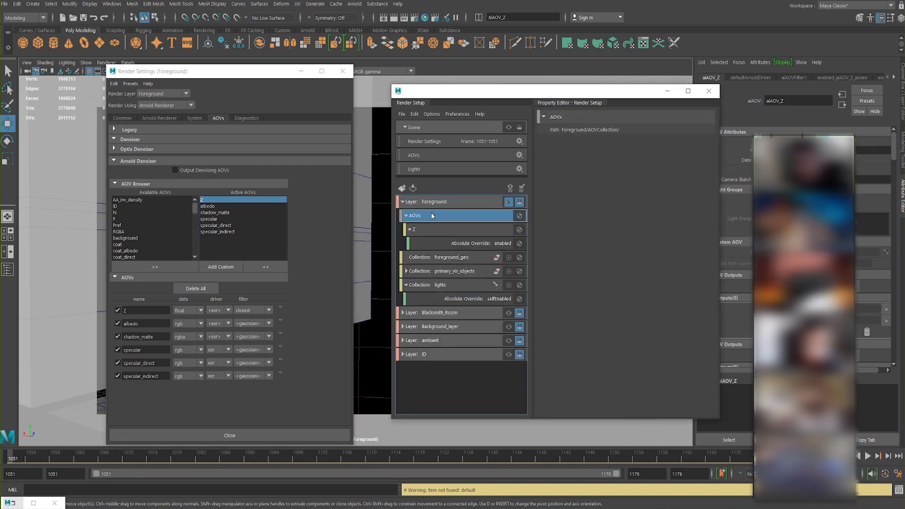
pyautogui.click(466, 271)
pyautogui.click(459, 201)
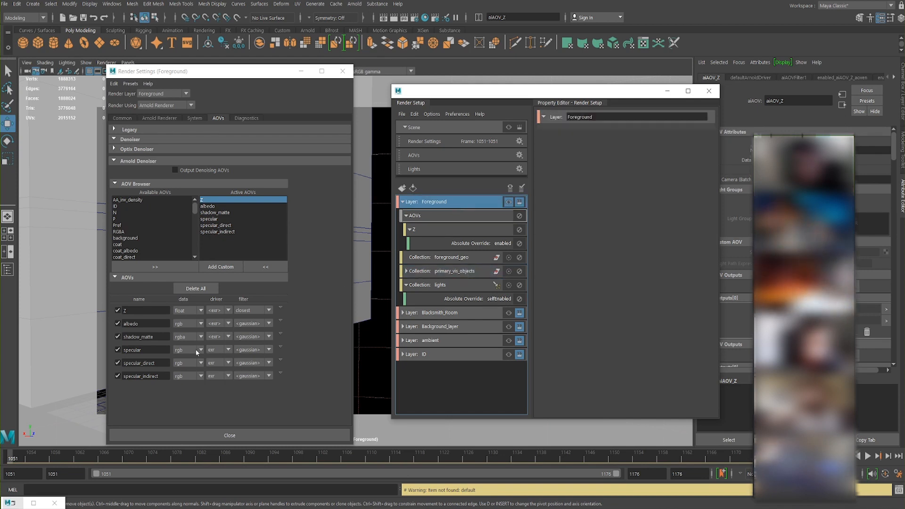
# Step: Create a second enabled override for the Z AOV on the Foreground layer and delete that duplicate
pyautogui.rightClick(121, 313)
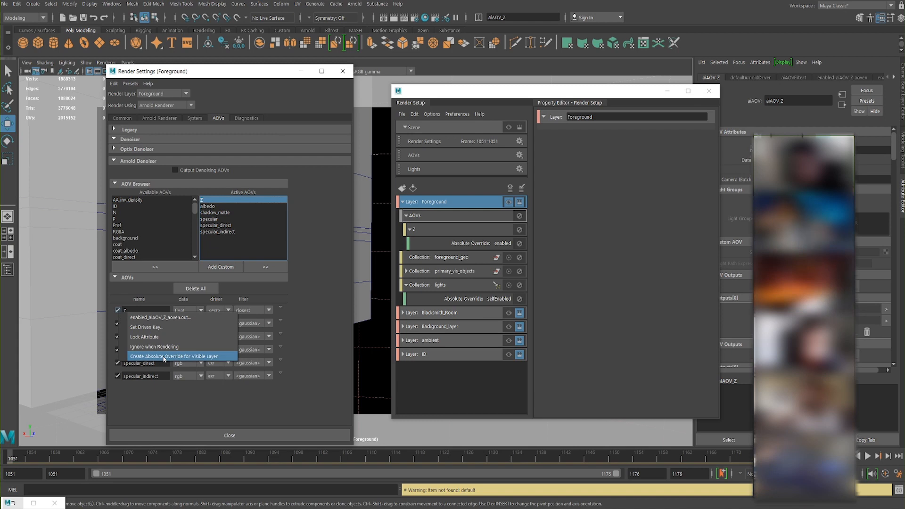
pyautogui.click(217, 357)
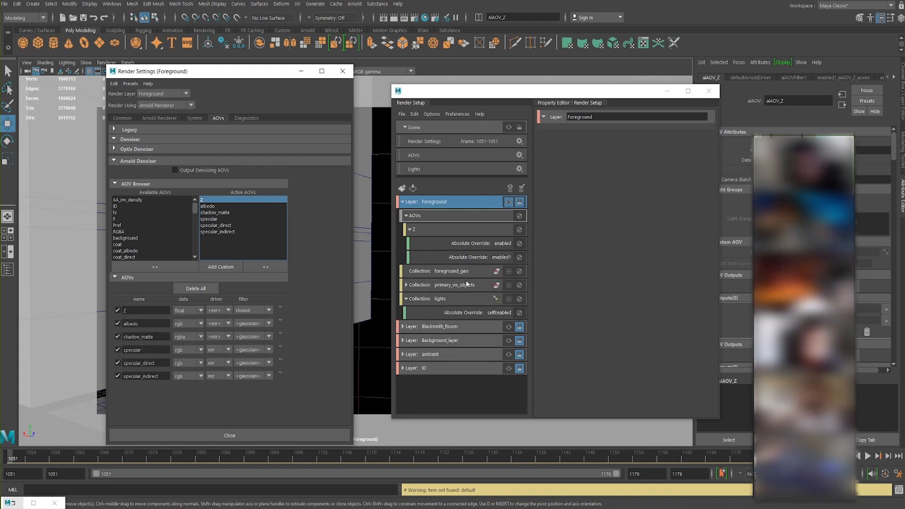
pyautogui.click(477, 255)
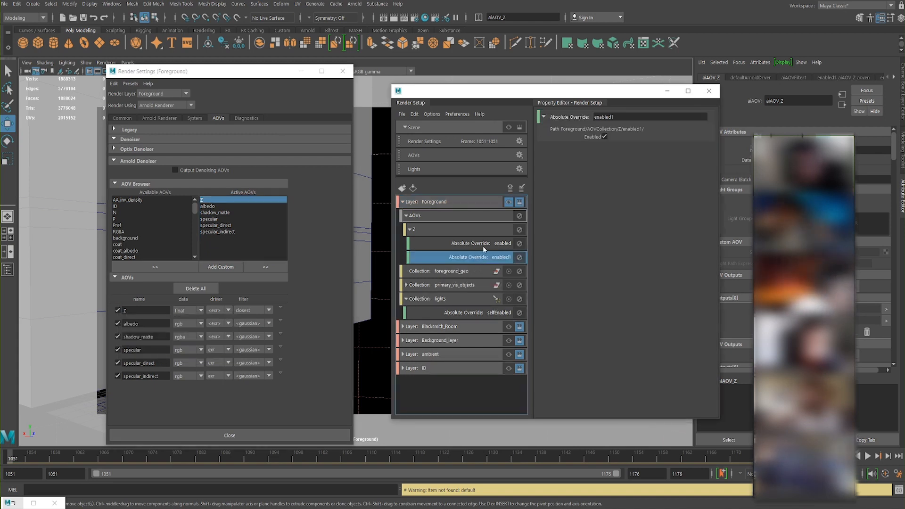
pyautogui.click(483, 246)
pyautogui.click(479, 257)
pyautogui.rightClick(479, 257)
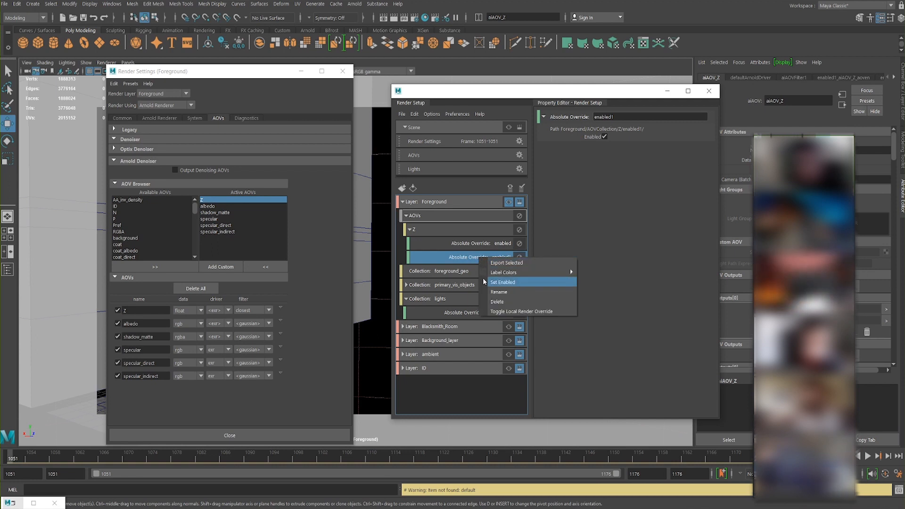
pyautogui.doubleClick(422, 216)
pyautogui.doubleClick(422, 217)
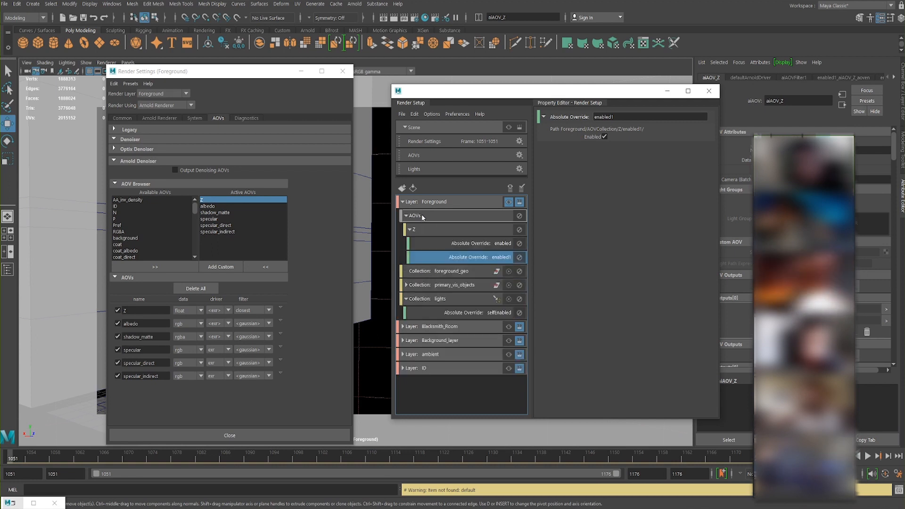
pyautogui.rightClick(481, 261)
pyautogui.click(497, 303)
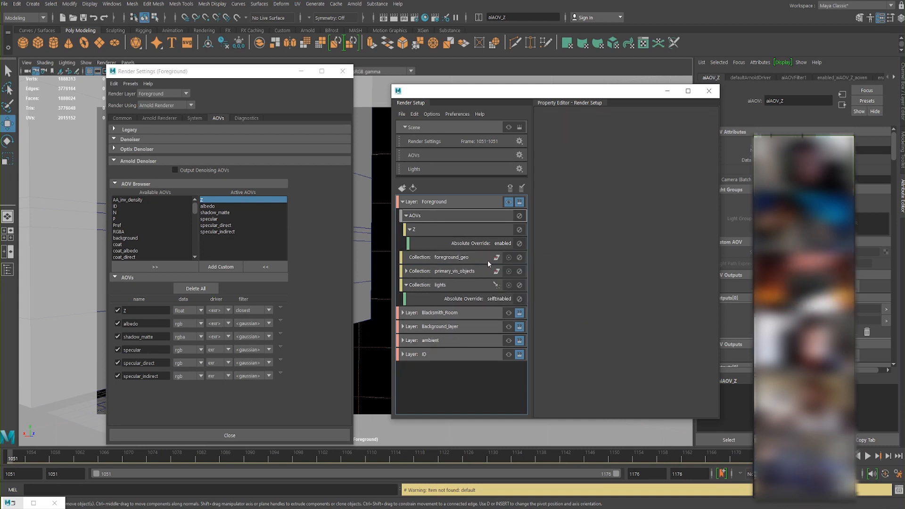
# Step: Turn off Enabled in the Foreground layer's Z AOV override, select the albedo AOV and collapse the layer
pyautogui.click(487, 248)
pyautogui.click(604, 137)
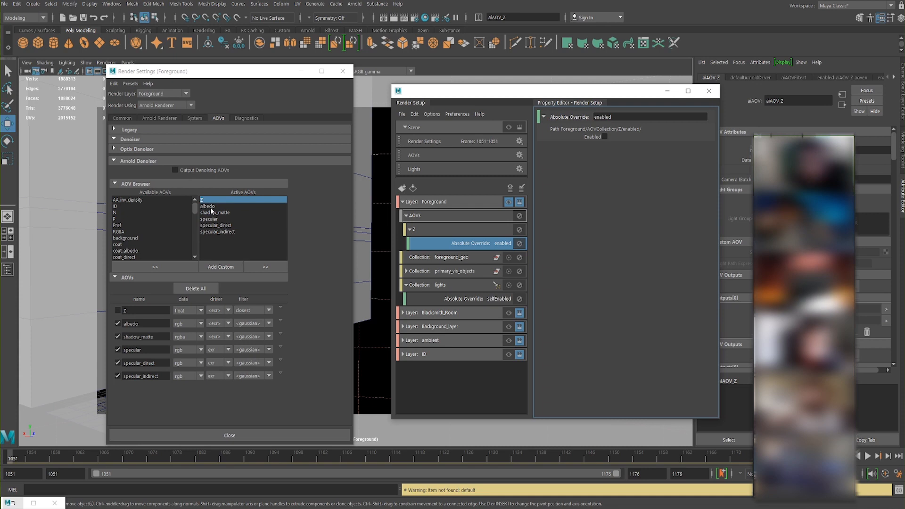
pyautogui.click(254, 206)
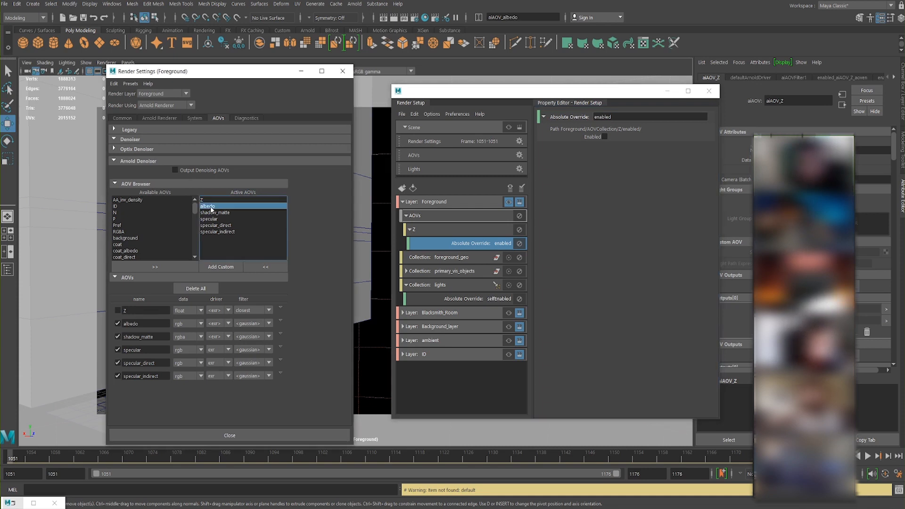
pyautogui.click(405, 216)
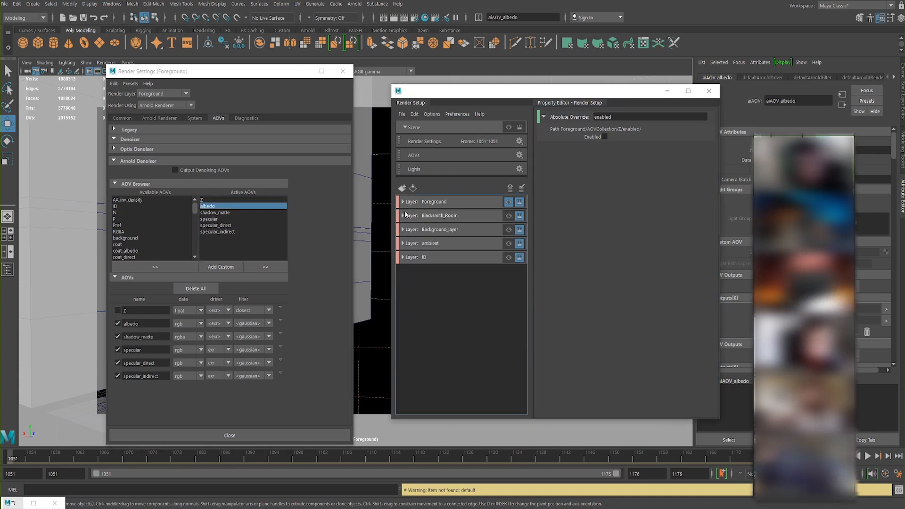
# Step: Select the ambient layer and look over its contents
pyautogui.click(421, 245)
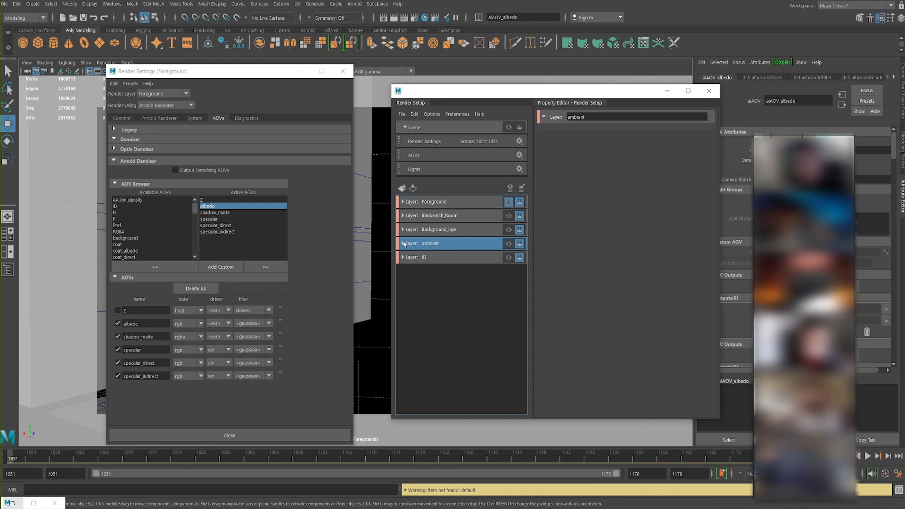
pyautogui.click(403, 243)
pyautogui.click(403, 243)
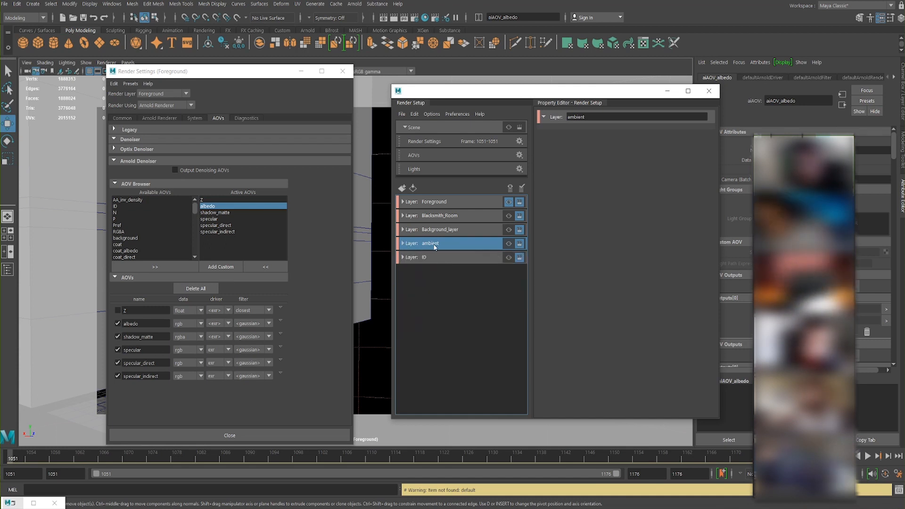
pyautogui.click(403, 244)
pyautogui.click(403, 244)
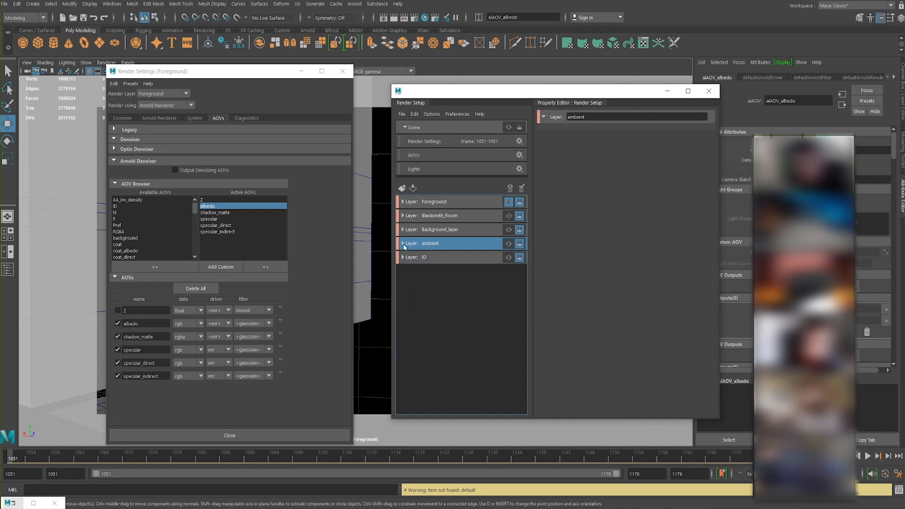
# Step: Make the ambient layer visible, create an absolute override for the Z AOV's enabled state on it, and expand the layer
pyautogui.click(403, 244)
pyautogui.click(403, 243)
pyautogui.click(508, 244)
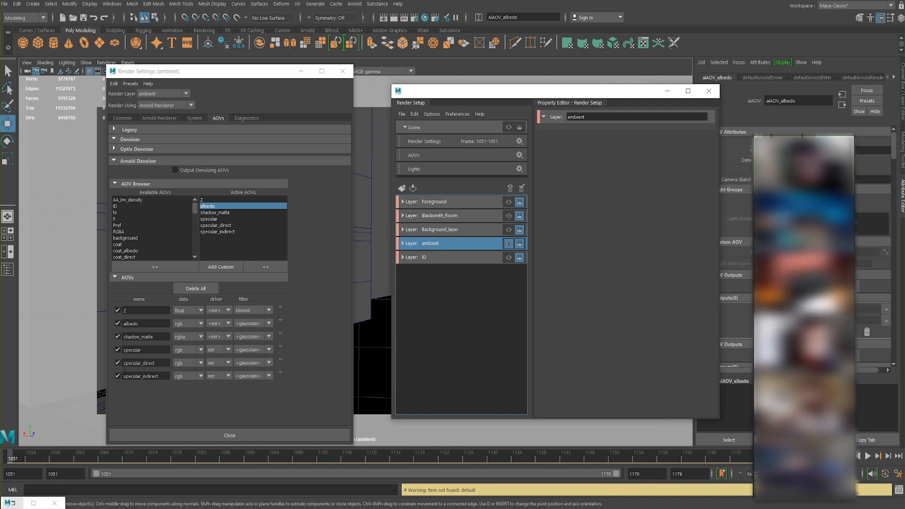
pyautogui.rightClick(118, 310)
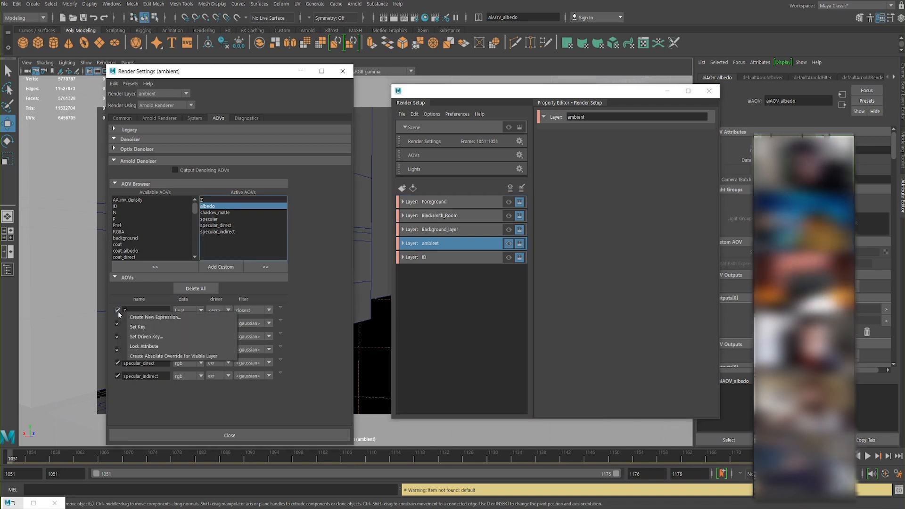
pyautogui.click(134, 356)
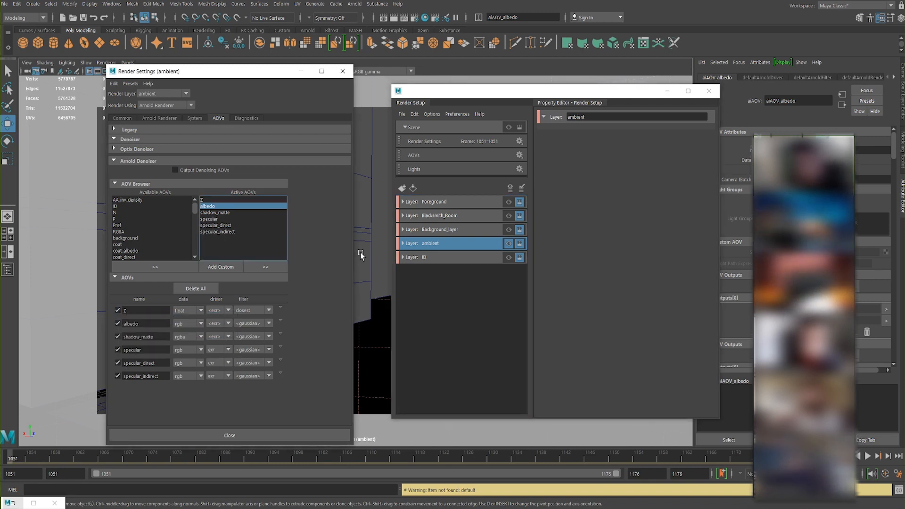
pyautogui.click(402, 243)
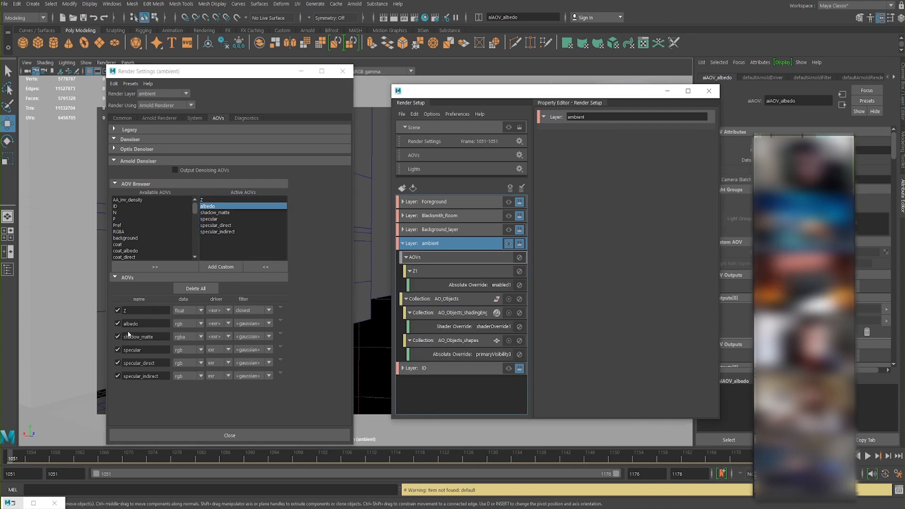
# Step: Create absolute overrides for the enabled state of the albedo, shadow_matte, specular, specular_direct and specular_indirect AOVs on the ambient layer
pyautogui.rightClick(126, 376)
pyautogui.click(128, 371)
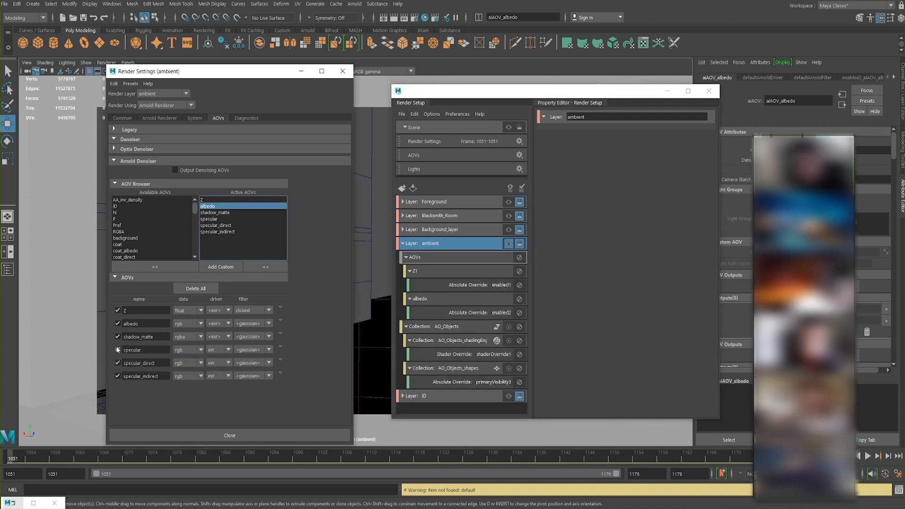
pyautogui.rightClick(132, 380)
pyautogui.click(133, 379)
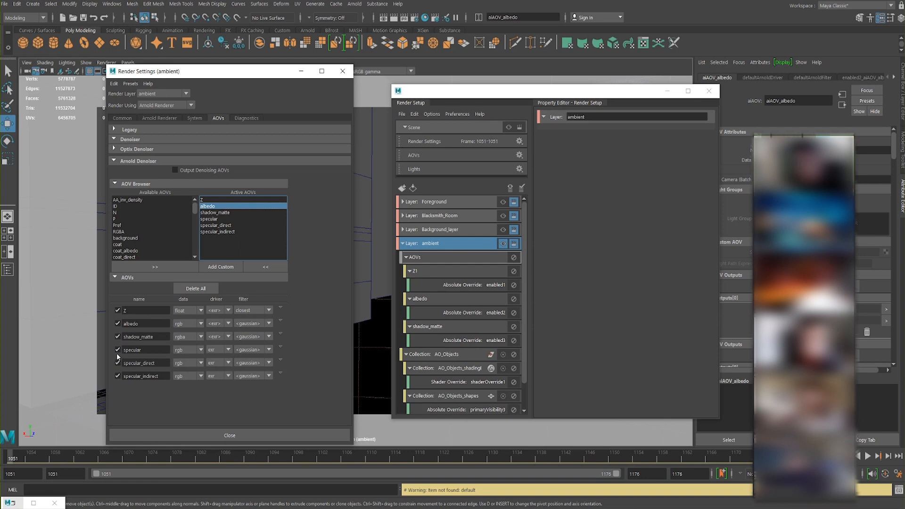
pyautogui.rightClick(121, 349)
pyautogui.click(130, 393)
pyautogui.rightClick(119, 363)
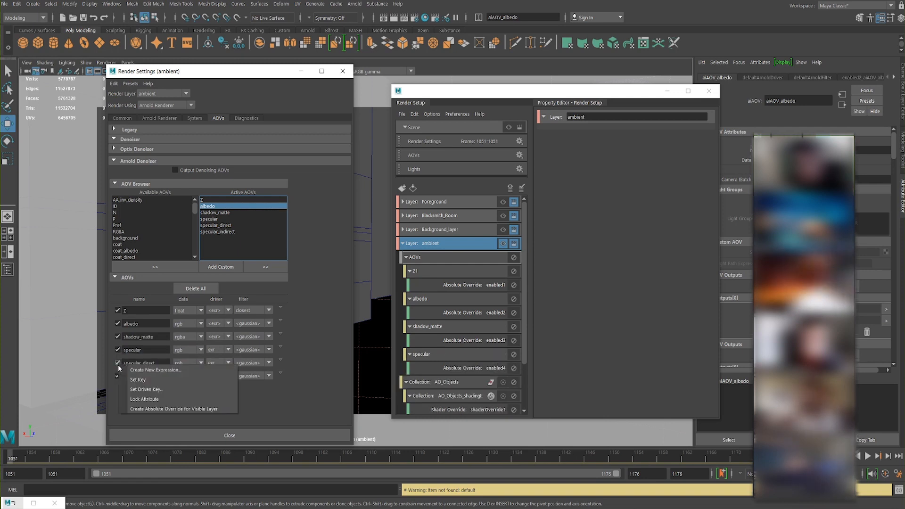
pyautogui.click(155, 407)
pyautogui.rightClick(120, 377)
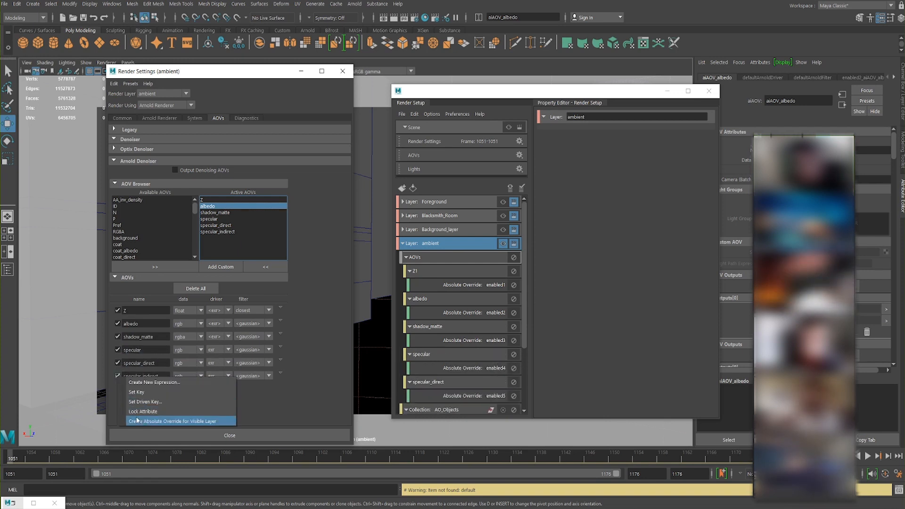
pyautogui.click(155, 421)
# Step: Turn off Enabled in the ambient layer's overrides for the Z, albedo and shadow_matte AOVs
pyautogui.scroll(-1, 447, 298)
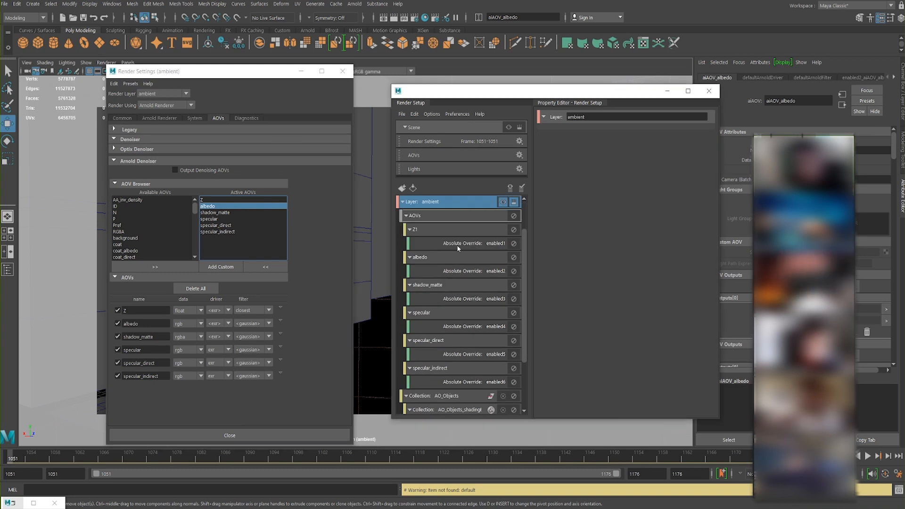
pyautogui.click(456, 243)
pyautogui.click(604, 137)
pyautogui.click(476, 271)
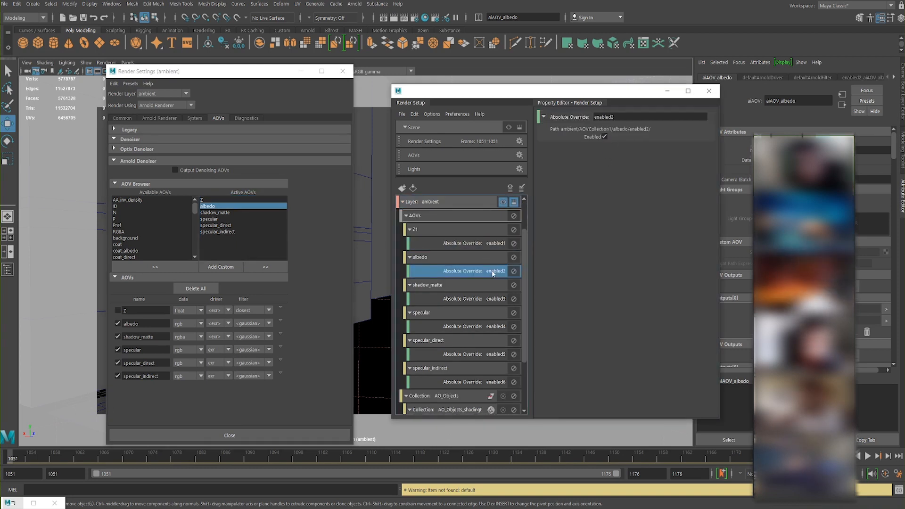
pyautogui.click(604, 136)
pyautogui.click(461, 299)
pyautogui.click(604, 136)
# Step: Turn off Enabled in the ambient layer's specular, specular_direct and specular_indirect overrides and collapse the layer
pyautogui.click(491, 326)
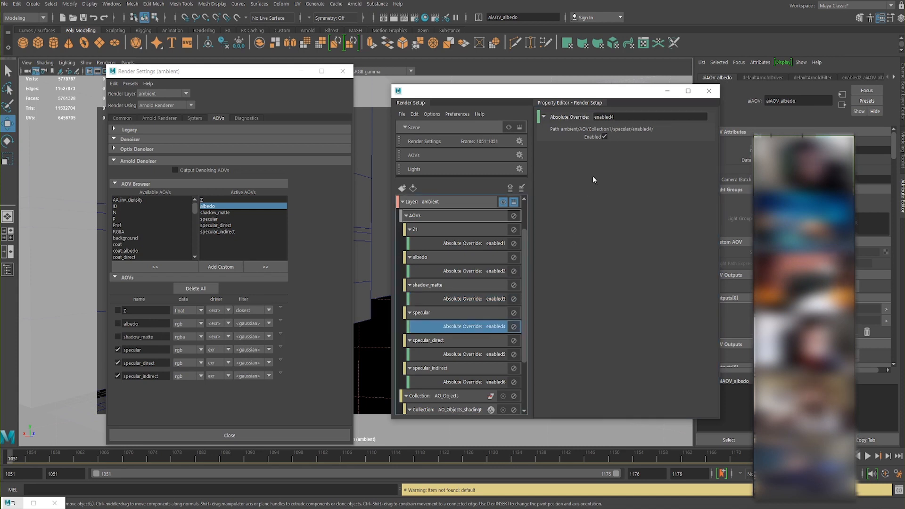
pyautogui.click(603, 137)
pyautogui.scroll(-1, 468, 333)
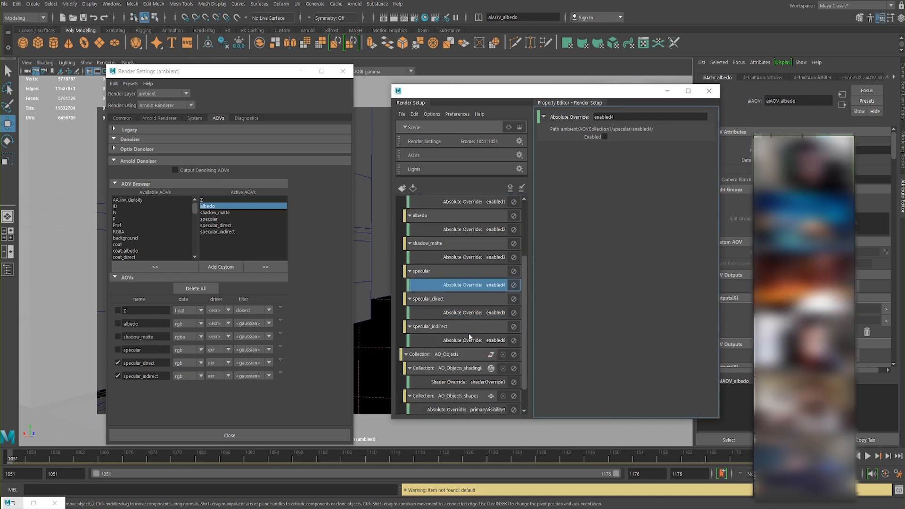
pyautogui.click(471, 312)
pyautogui.click(603, 137)
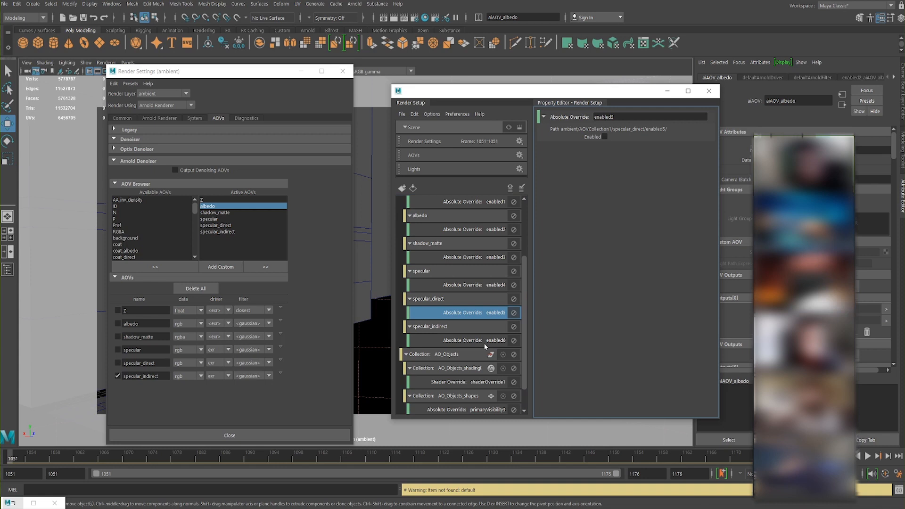
pyautogui.click(480, 343)
pyautogui.click(604, 136)
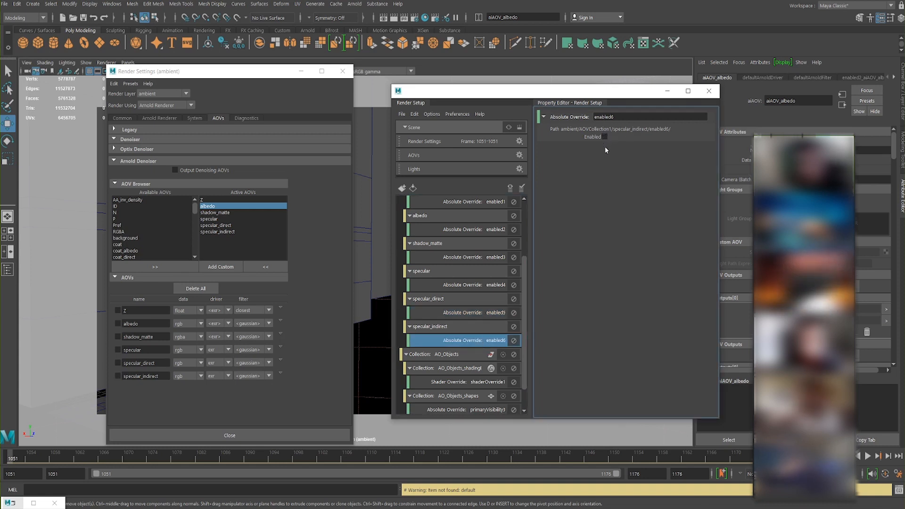
pyautogui.scroll(2, 493, 317)
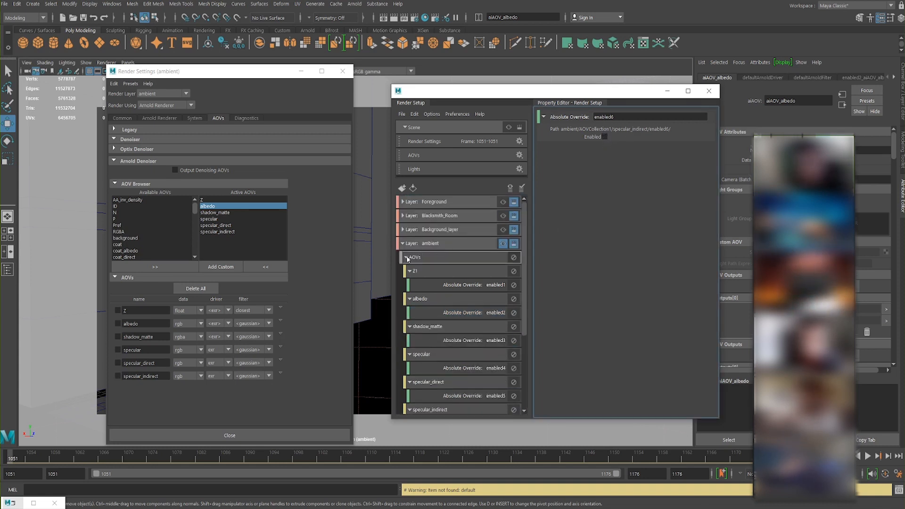
pyautogui.click(402, 243)
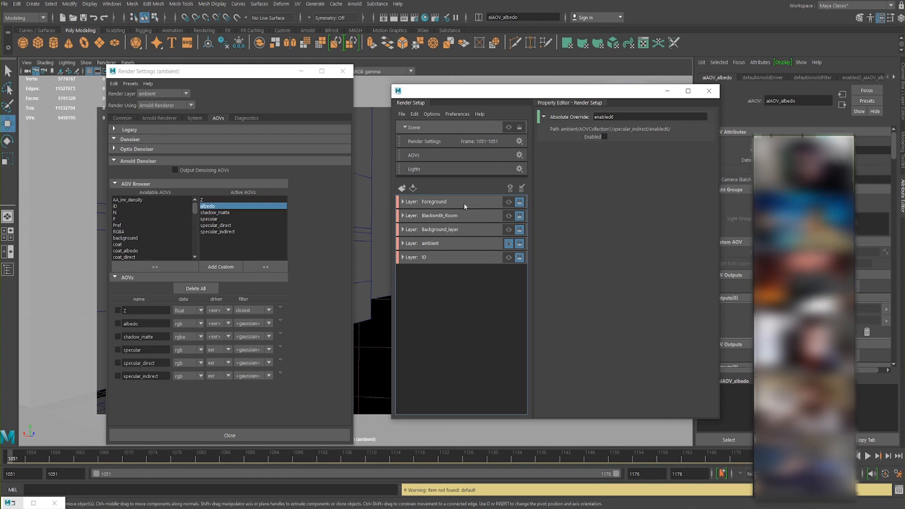
# Step: Select the specular AOV, expand the Foreground layer to review its AOV override, and select the Z AOV
pyautogui.click(220, 219)
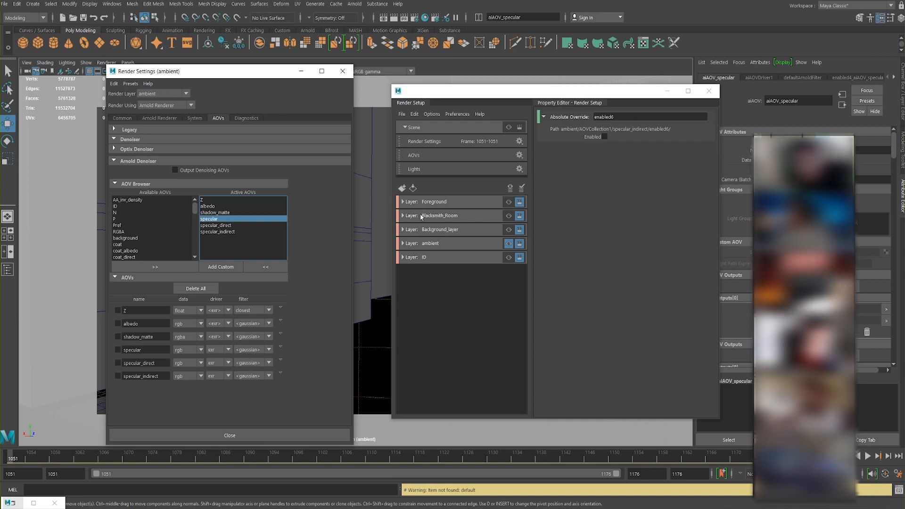
pyautogui.click(402, 205)
pyautogui.click(401, 203)
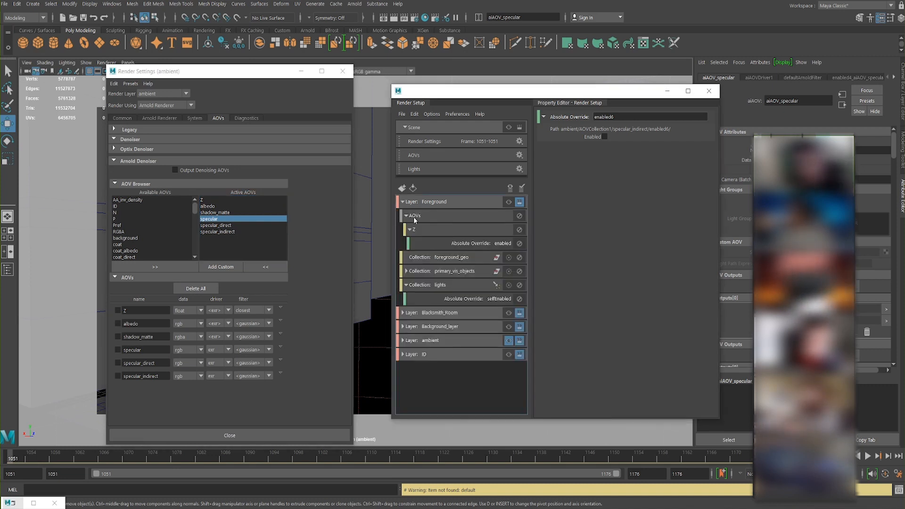
pyautogui.click(458, 204)
pyautogui.click(203, 200)
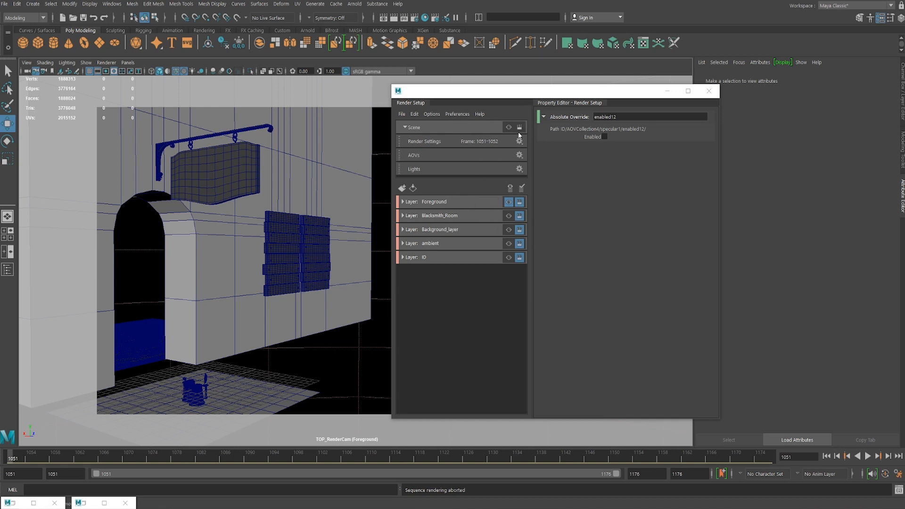
# Step: Open the Render Settings for the Foreground layer, review the common output, frame range, camera and image size settings, and close them
pyautogui.click(118, 7)
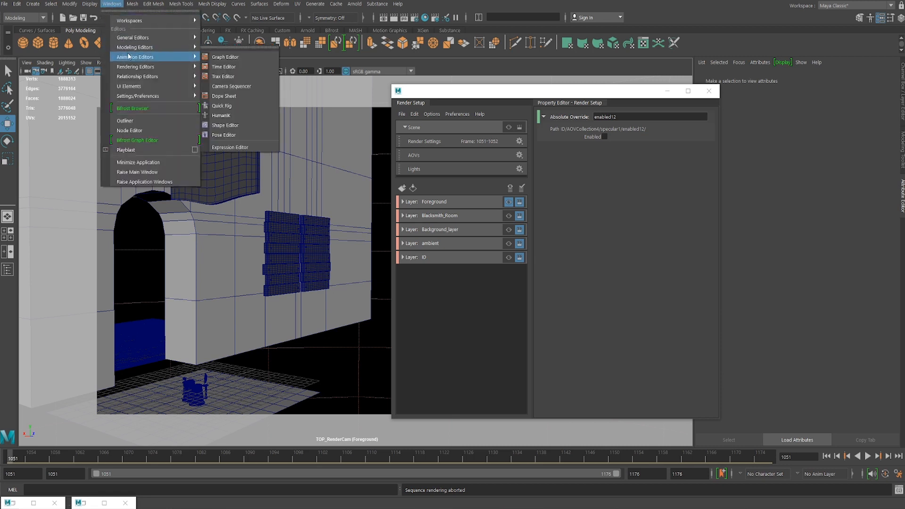
pyautogui.moveTo(140, 68)
pyautogui.click(221, 76)
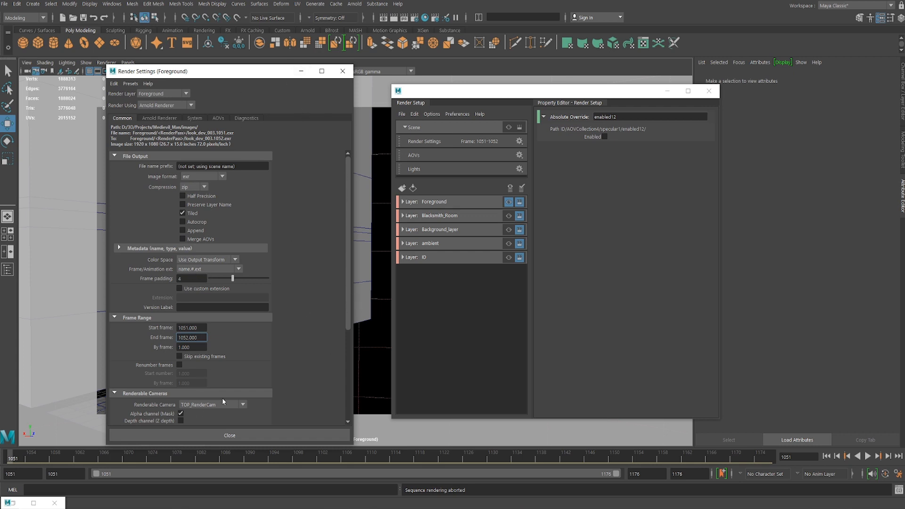
pyautogui.scroll(-5, 219, 302)
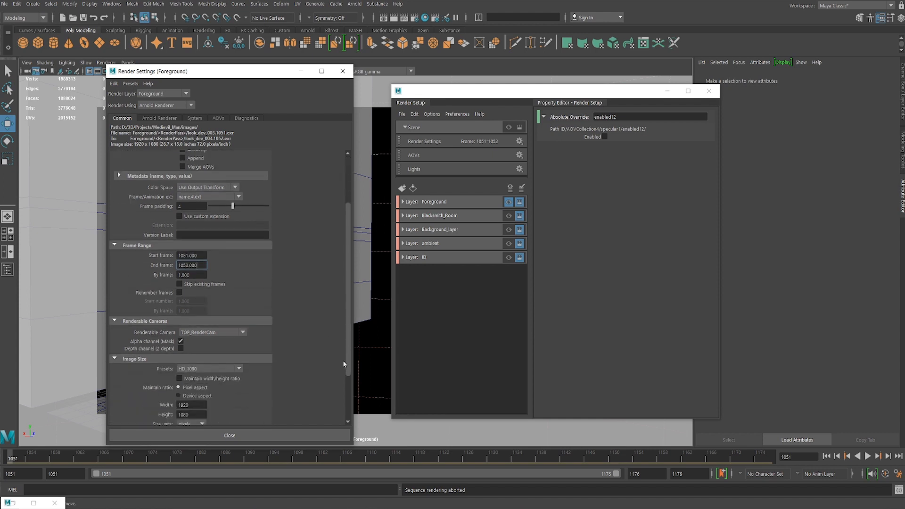
pyautogui.click(281, 435)
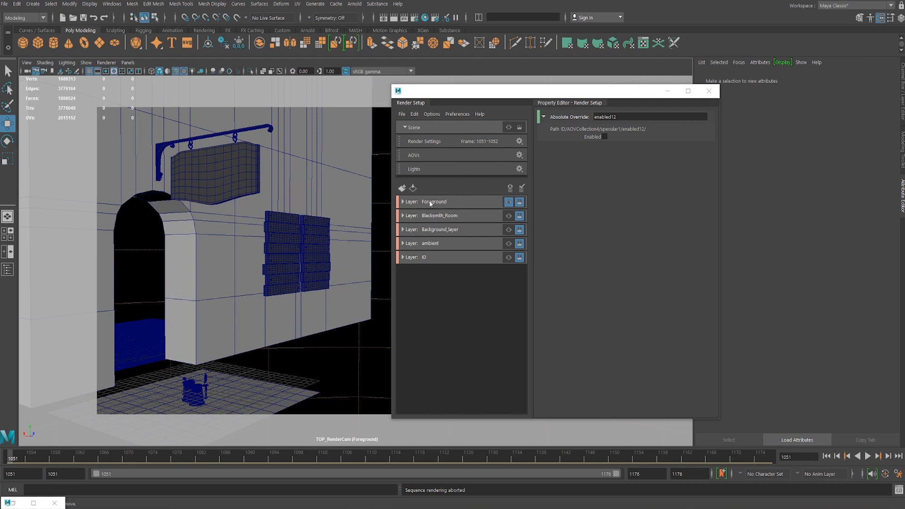
# Step: Reopen the Render Settings, show the Arnold sampling settings and open the Camera (AA) value for editing
pyautogui.click(111, 3)
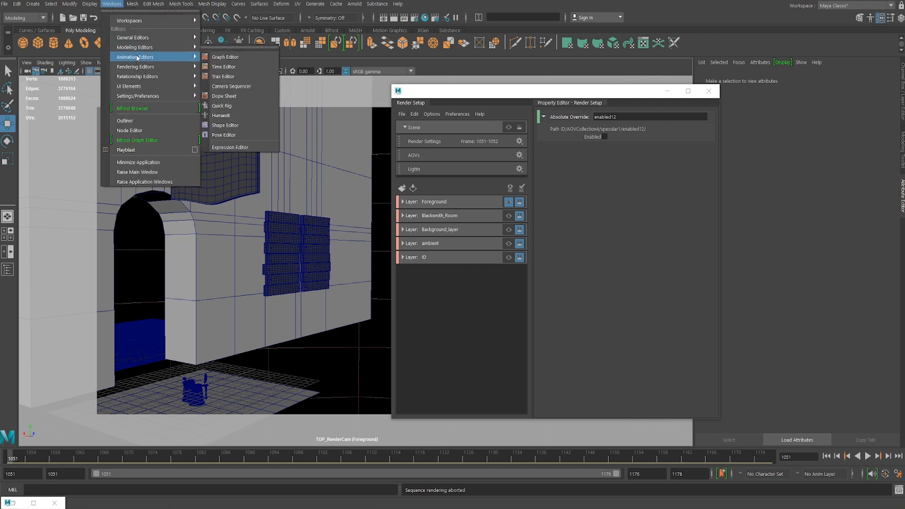
pyautogui.moveTo(149, 66)
pyautogui.click(242, 76)
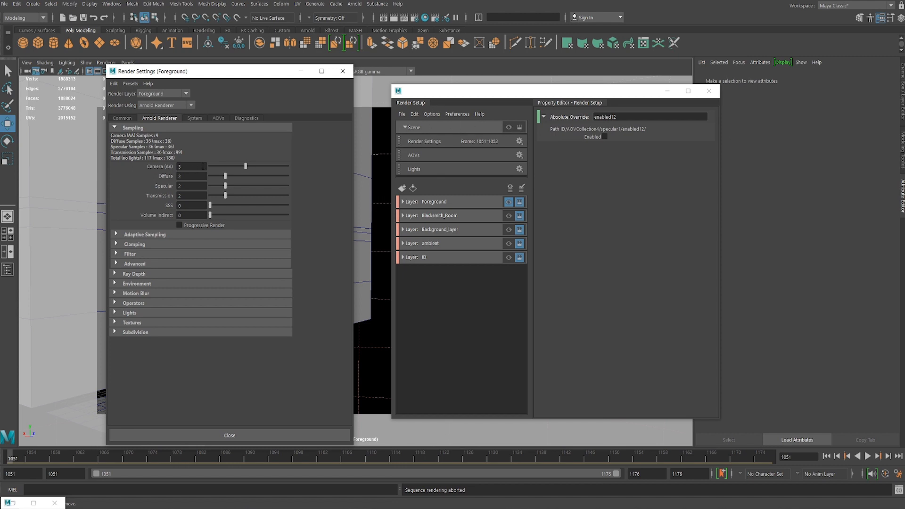
pyautogui.click(181, 169)
# Step: Select the Foreground, Blacksmith_Room, Background_layer and ambient layers in turn, ending on Background_layer
pyautogui.click(485, 200)
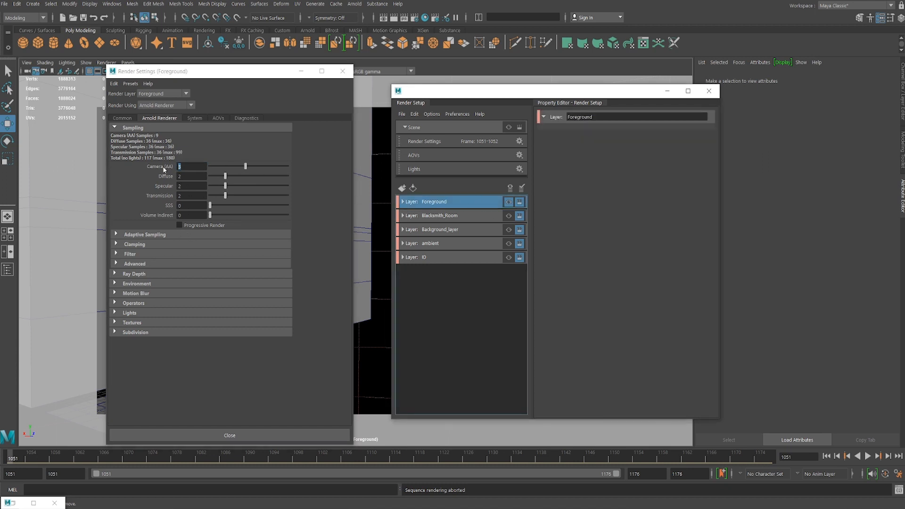
pyautogui.click(434, 216)
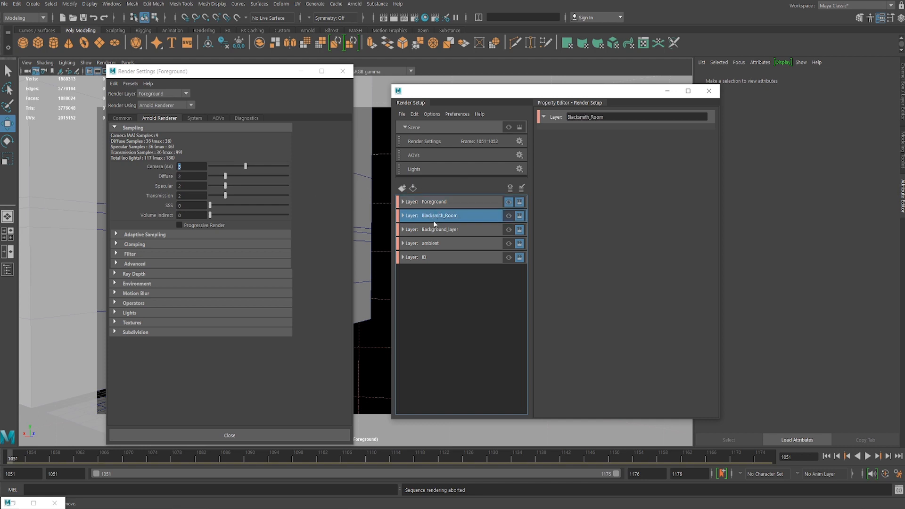
pyautogui.click(430, 230)
pyautogui.click(435, 243)
pyautogui.click(443, 229)
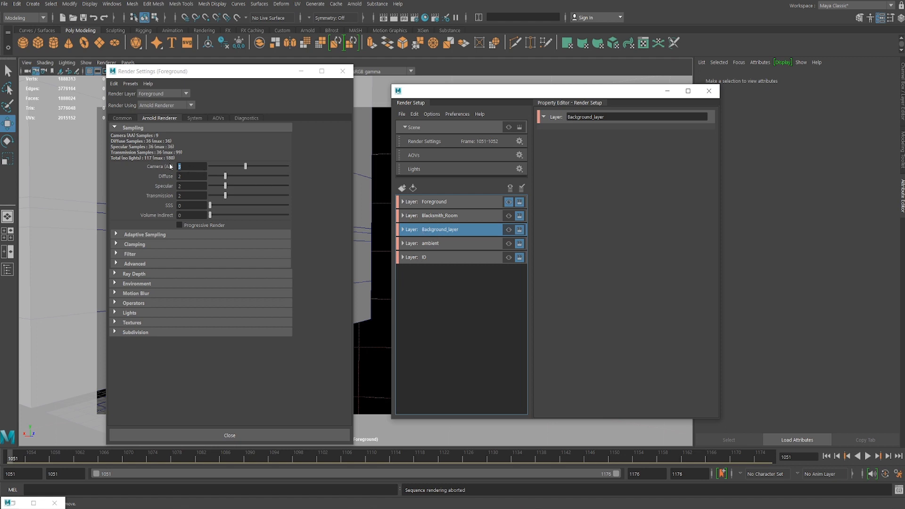
# Step: Select the Foreground layer and view the override options for Camera (AA), dismissing them without creating an override
pyautogui.click(422, 202)
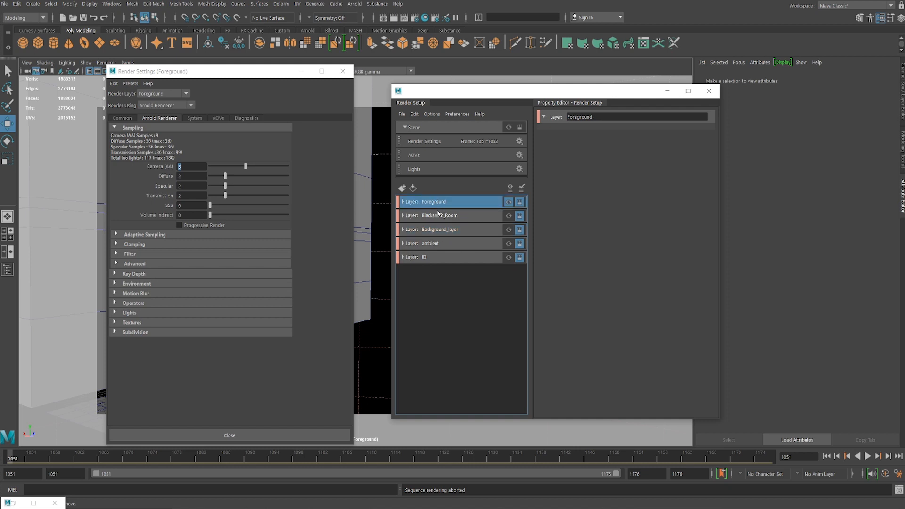
pyautogui.rightClick(162, 165)
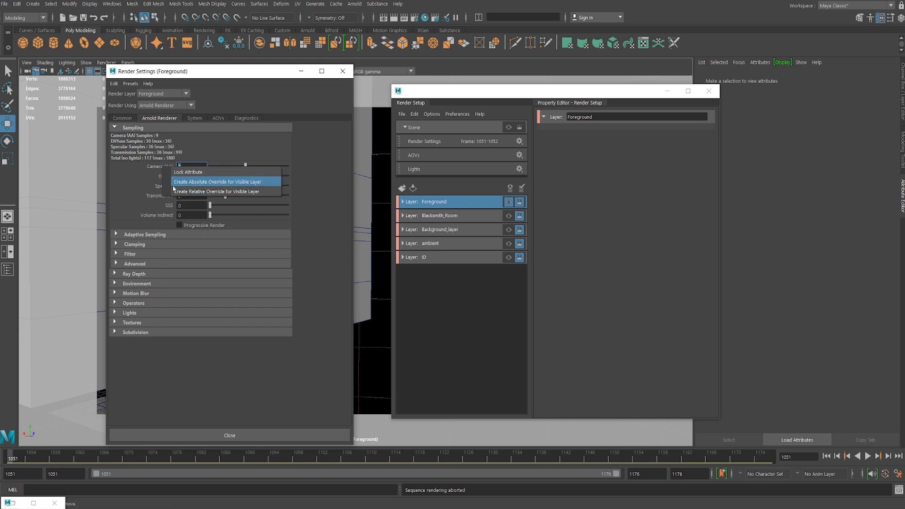
pyautogui.click(149, 168)
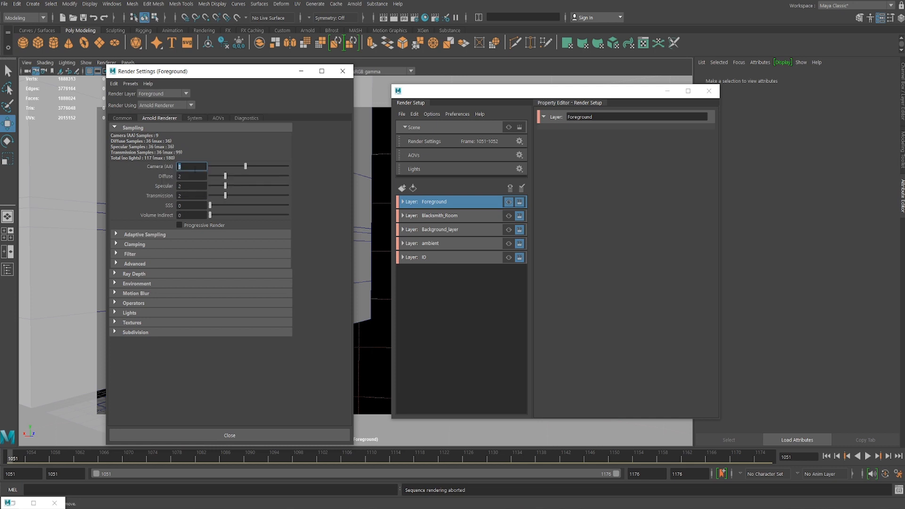
# Step: Look through the Foreground layer's common, system and AOV render settings and return to the Arnold sampling settings
pyautogui.click(122, 117)
pyautogui.click(193, 118)
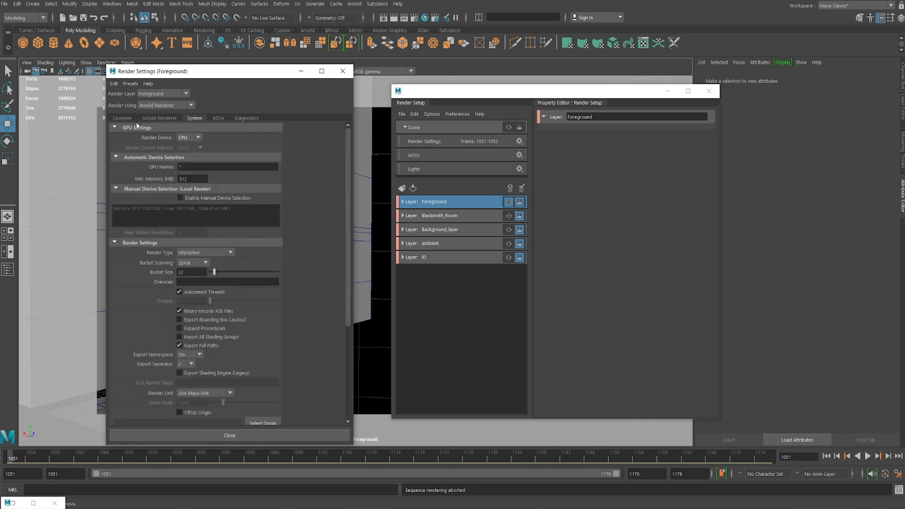
pyautogui.click(150, 137)
pyautogui.click(218, 117)
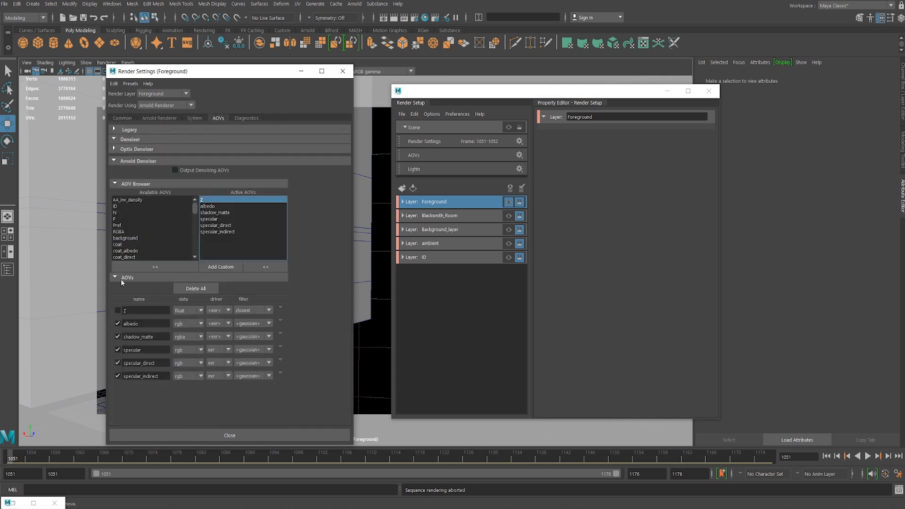
pyautogui.click(117, 310)
pyautogui.click(155, 219)
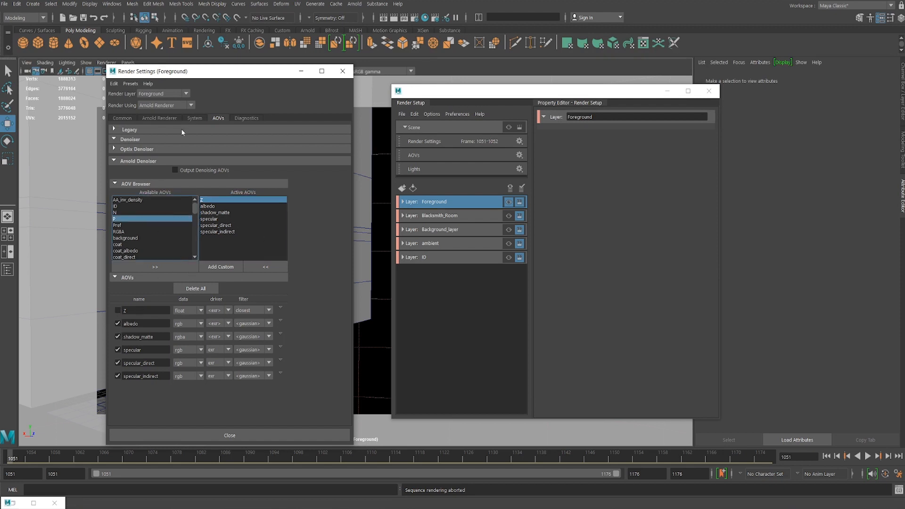
pyautogui.click(160, 118)
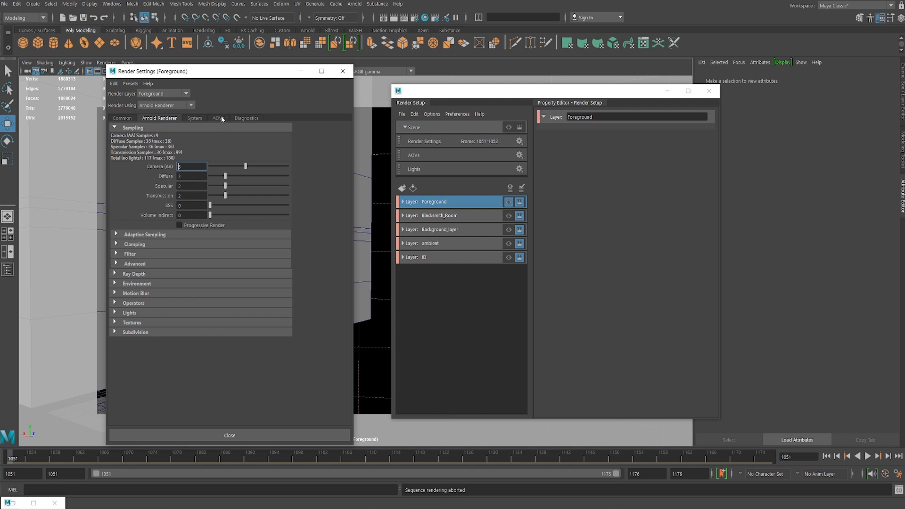
# Step: Expand the Foreground layer's Clamping and Motion Blur settings and view the override options for enabling motion blur, dismissing them without creating an override
pyautogui.click(217, 118)
pyautogui.click(163, 118)
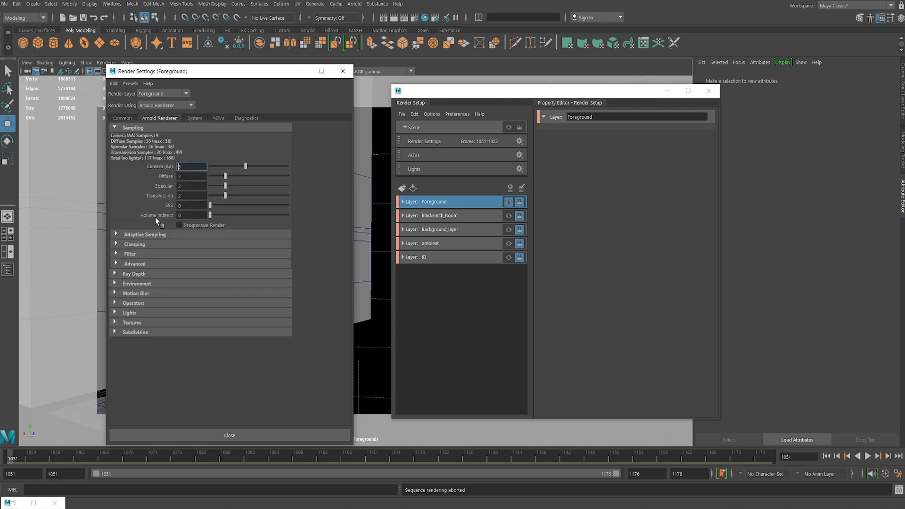
pyautogui.click(138, 244)
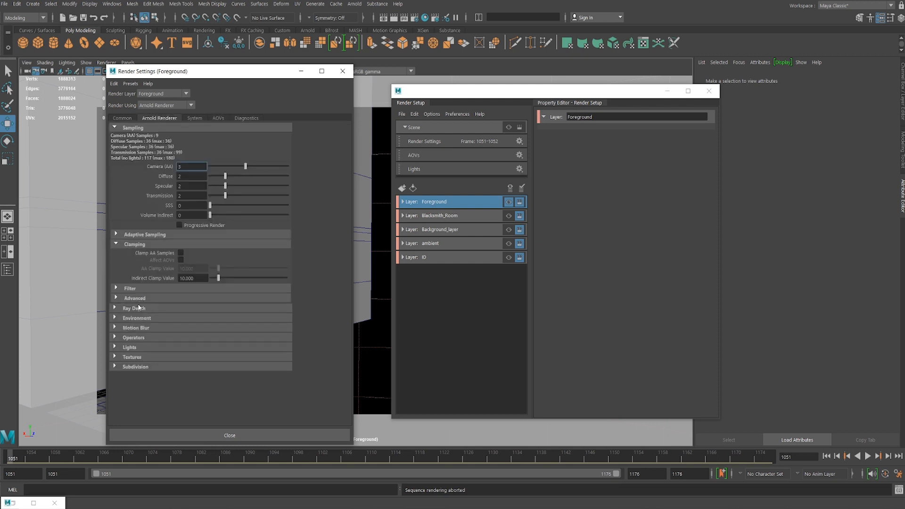
pyautogui.click(136, 328)
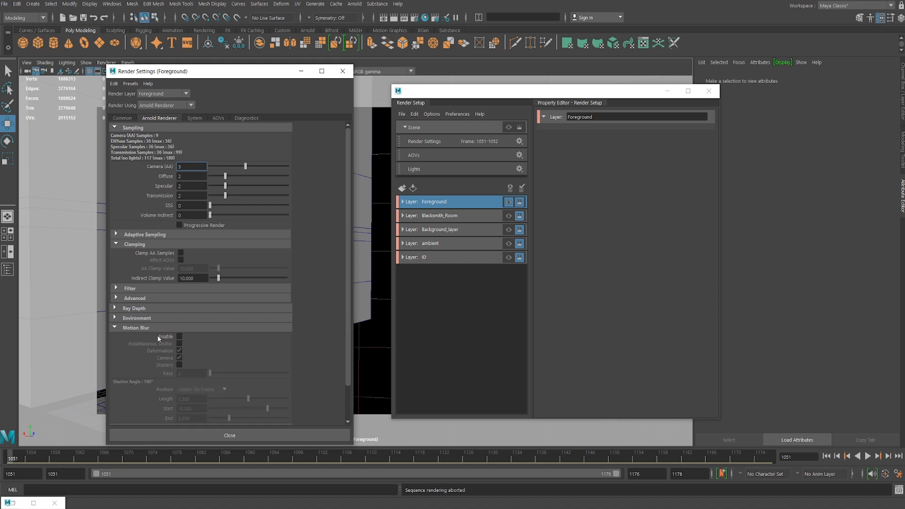
pyautogui.rightClick(172, 336)
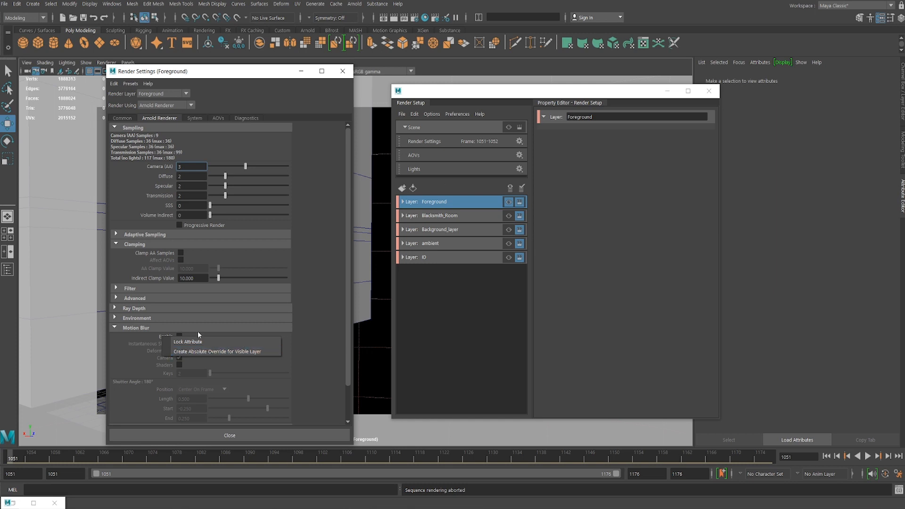
pyautogui.click(135, 118)
pyautogui.click(179, 117)
pyautogui.click(256, 58)
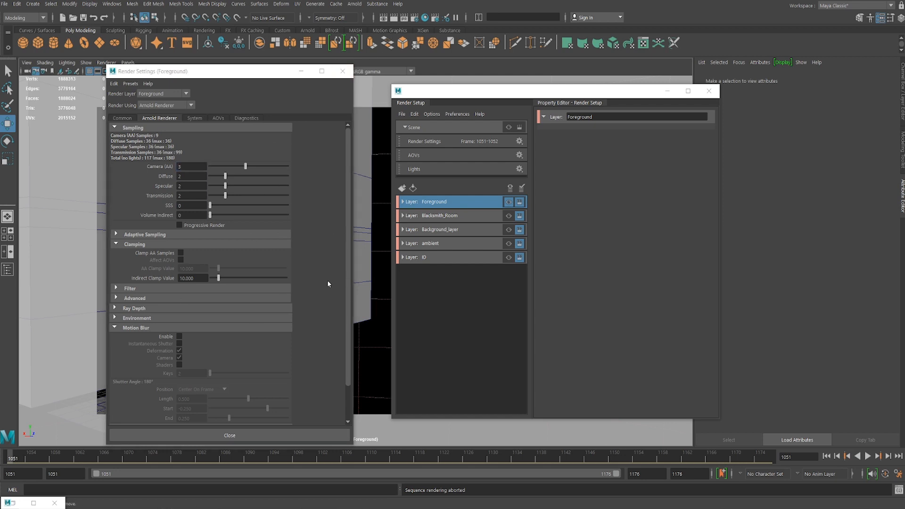
# Step: Collapse the Motion Blur settings and minimize the Render Settings window
pyautogui.click(124, 333)
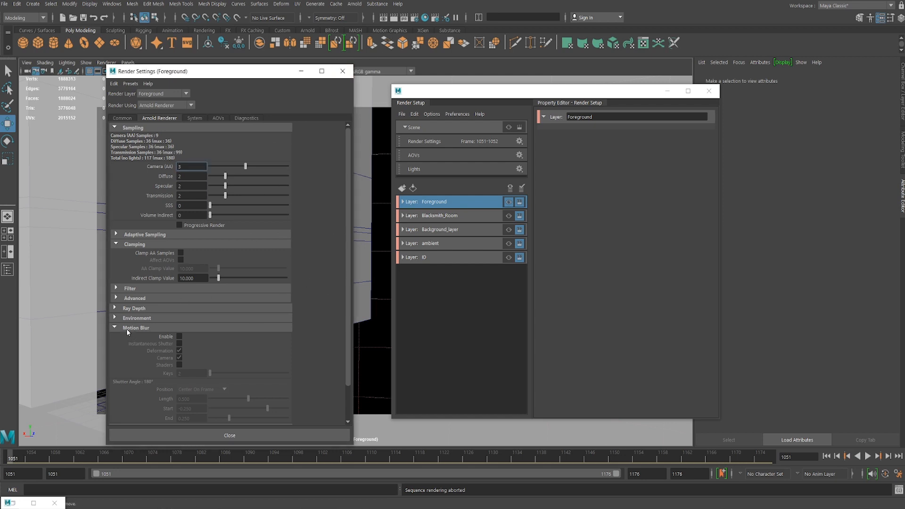
pyautogui.click(126, 328)
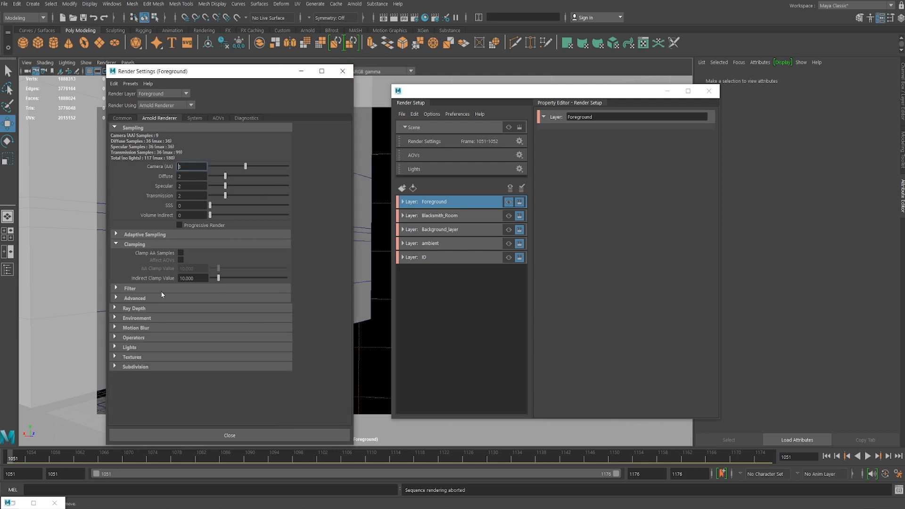
pyautogui.click(194, 118)
pyautogui.click(159, 119)
pyautogui.click(301, 71)
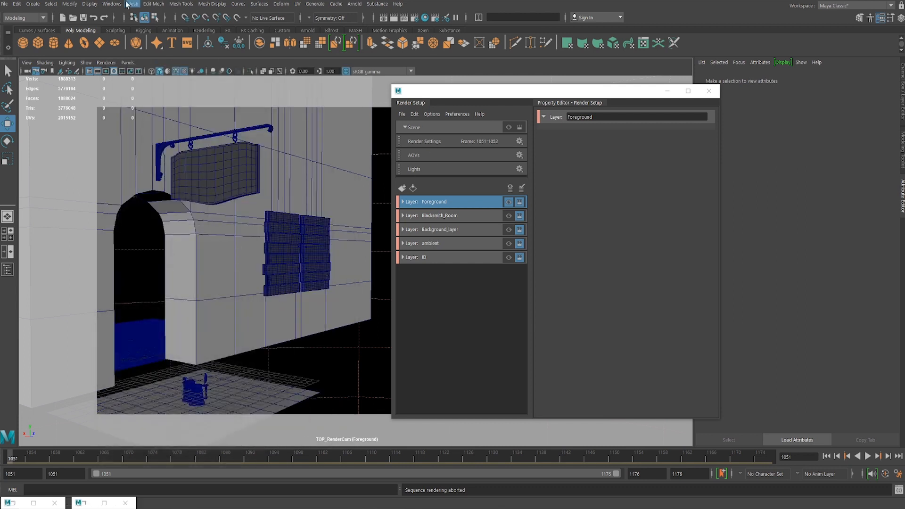
# Step: Select the main wall in the viewport and start a batch render of the scene
pyautogui.click(327, 192)
pyautogui.press('space')
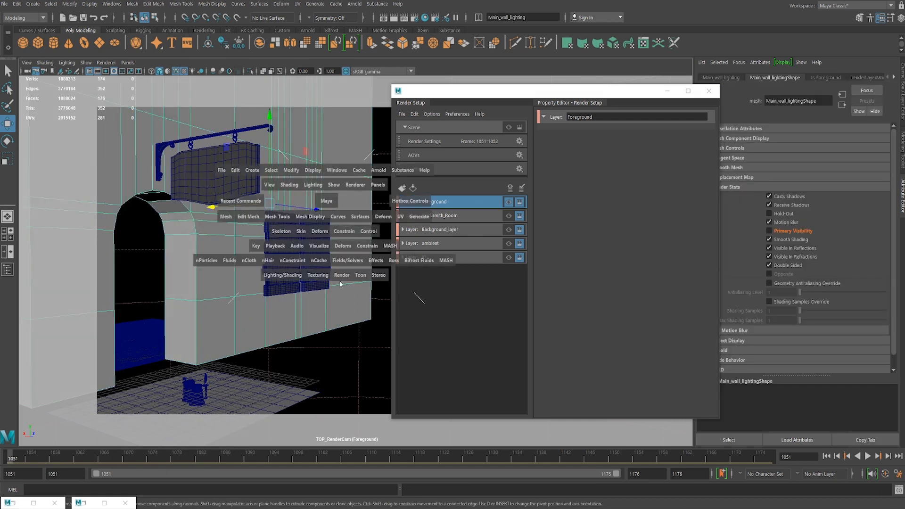
pyautogui.click(341, 275)
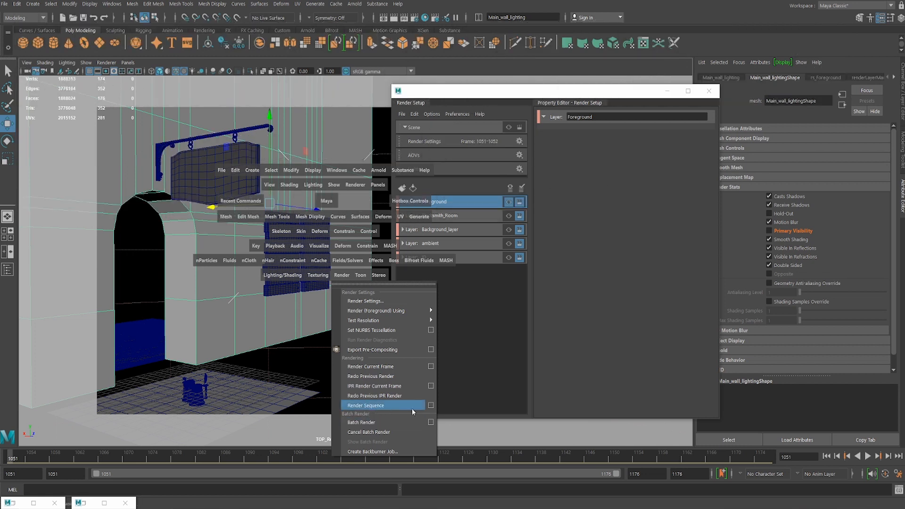
pyautogui.click(394, 422)
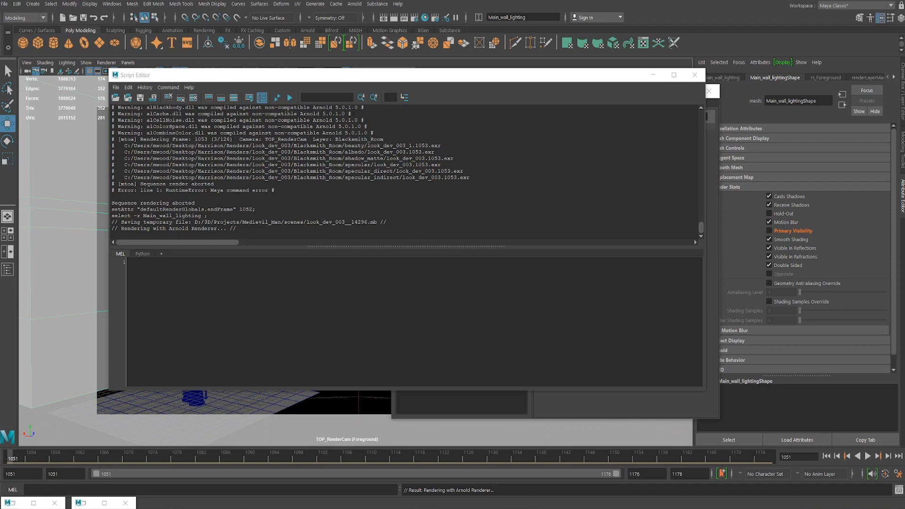
# Step: Switch to the Rendering menu set and look over the available render and batch render commands
pyautogui.click(18, 18)
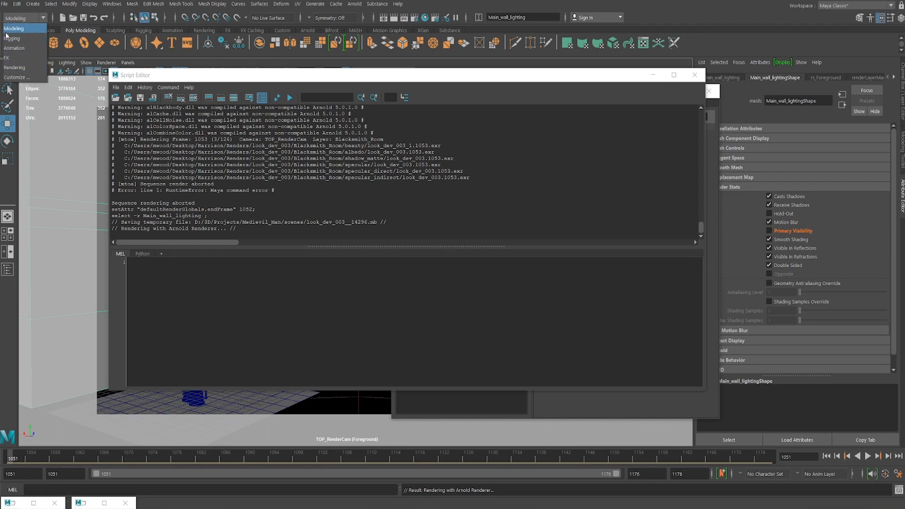
pyautogui.click(14, 67)
pyautogui.click(198, 3)
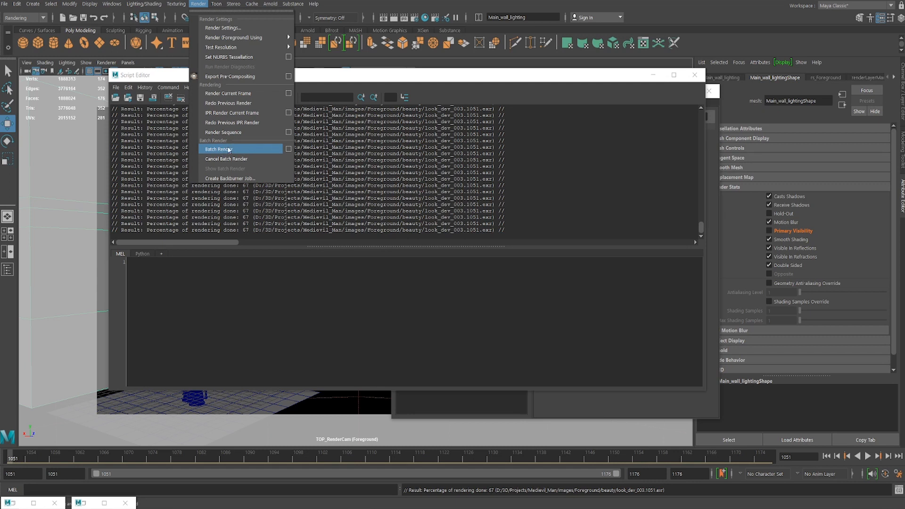
pyautogui.moveTo(219, 42)
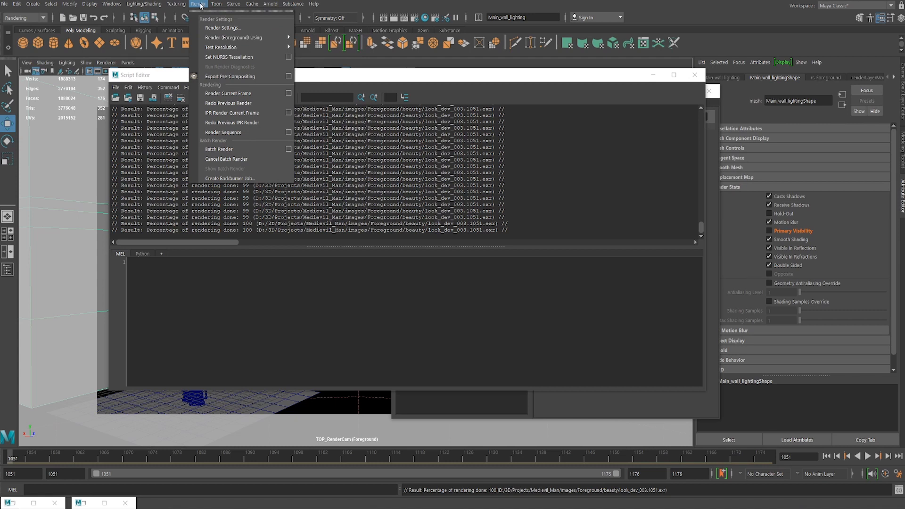
pyautogui.click(201, 6)
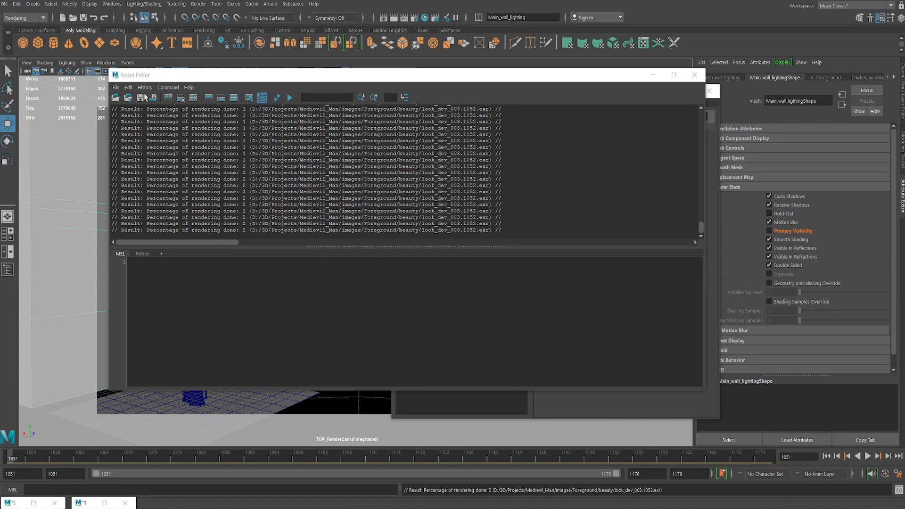
# Step: Locate the Script Editor among the general editors and highlight the latest Blacksmith_Room output path in its render log
pyautogui.click(112, 4)
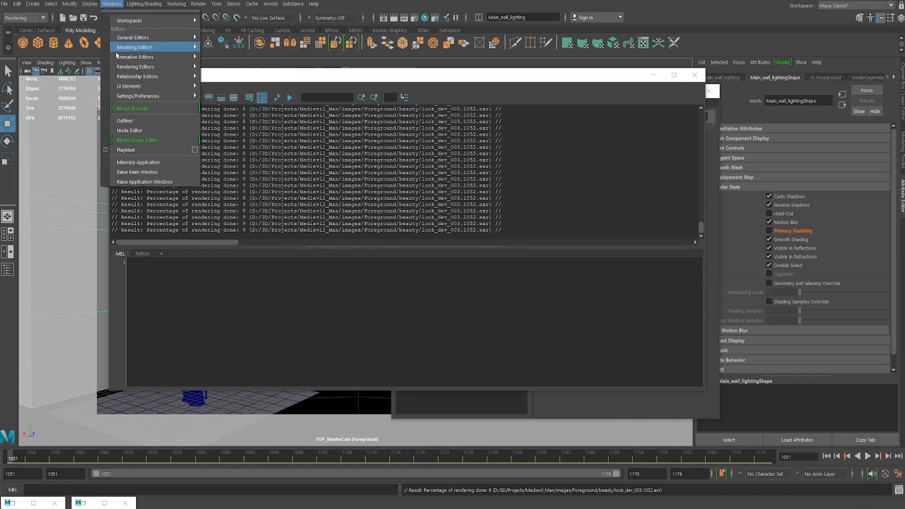
pyautogui.moveTo(155, 37)
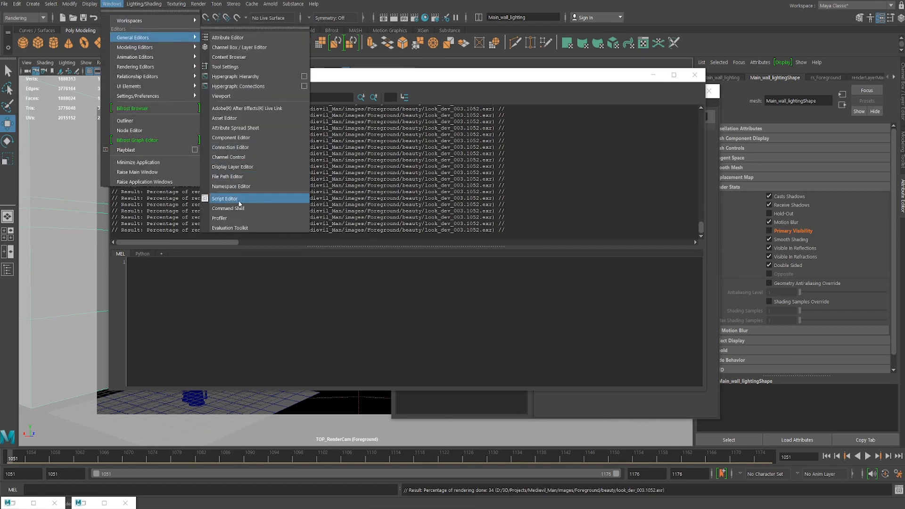
pyautogui.click(111, 4)
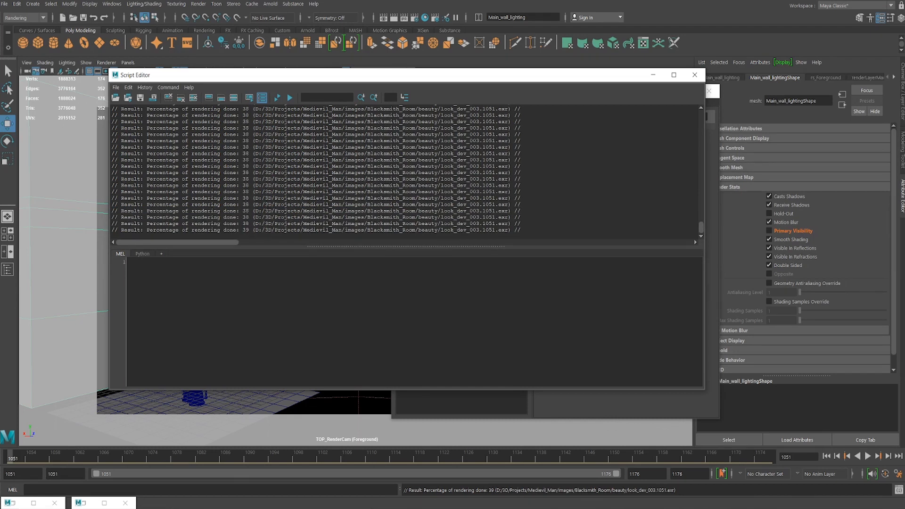
pyautogui.click(4, 5)
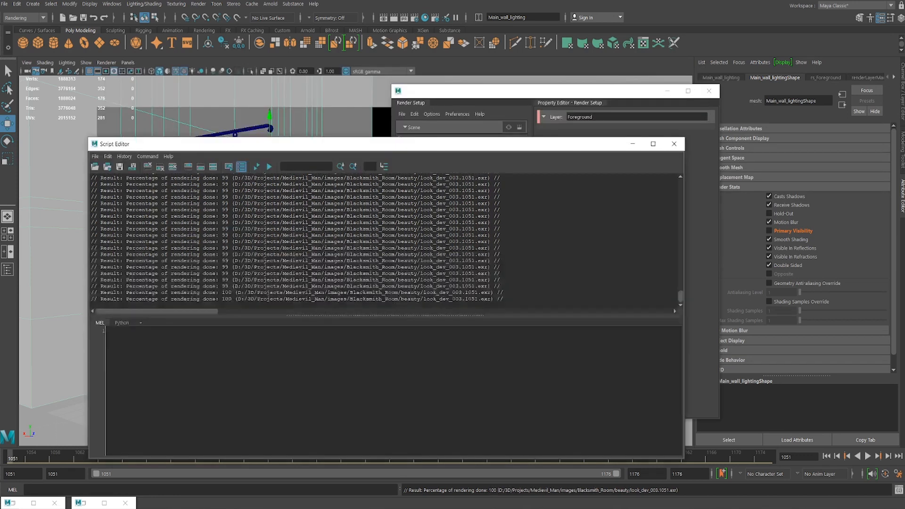
pyautogui.moveTo(340, 286); pyautogui.dragTo(478, 299)
pyautogui.moveTo(321, 143); pyautogui.dragTo(320, 148)
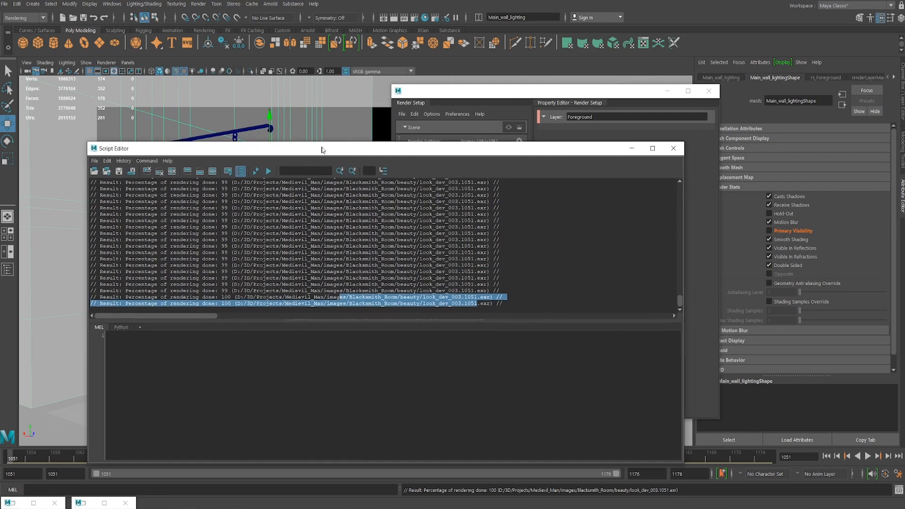
# Step: Cancel the running batch render job
pyautogui.click(198, 3)
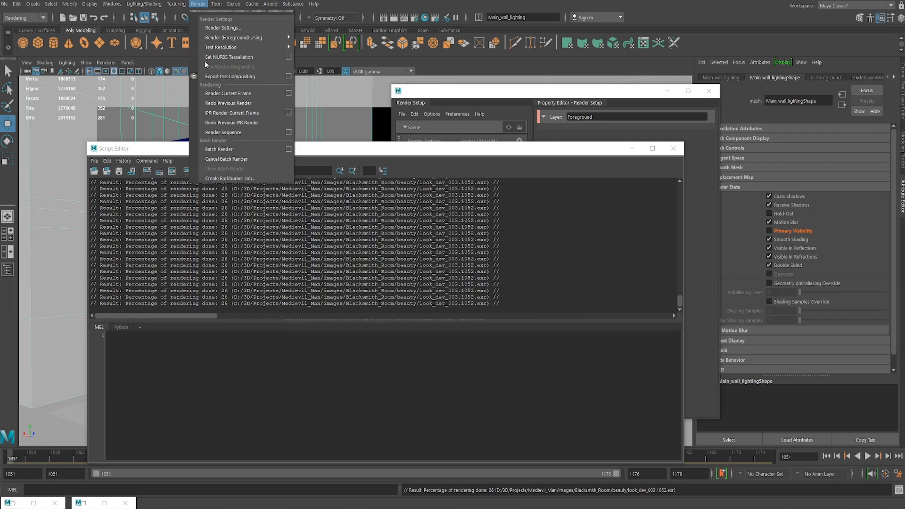
pyautogui.click(224, 159)
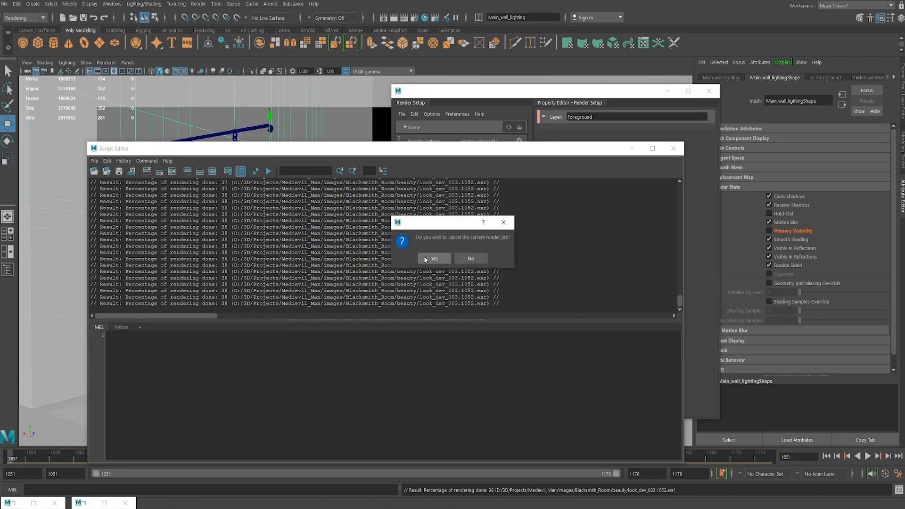
pyautogui.click(433, 258)
# Step: Open the Render Sequence options, widen the dialog and view the current camera choices
pyautogui.click(198, 4)
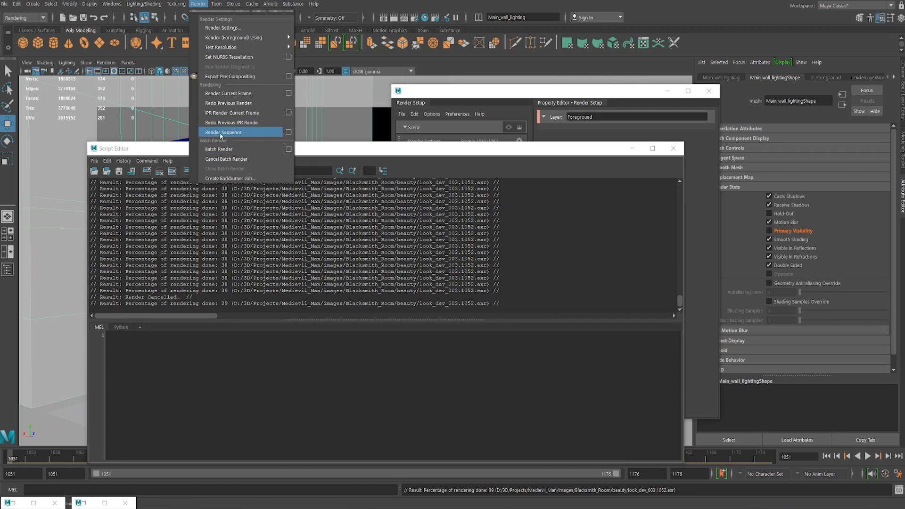
pyautogui.click(288, 132)
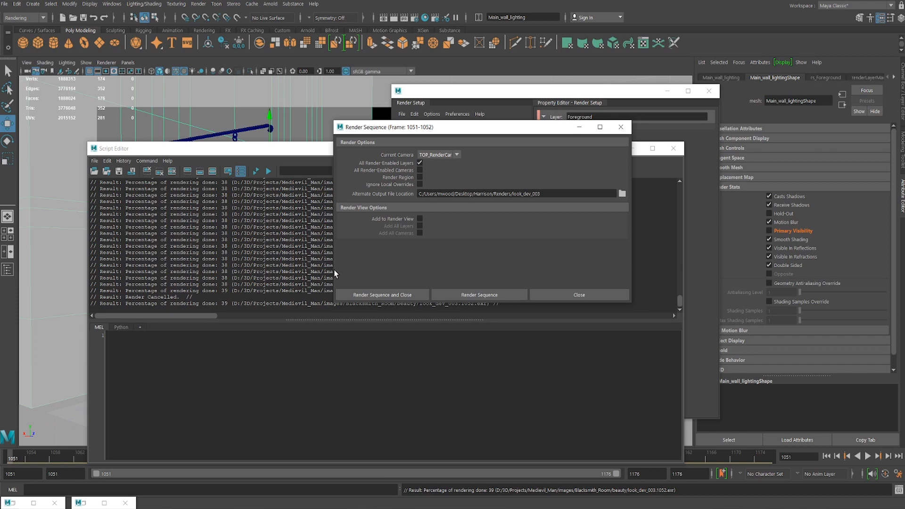
pyautogui.moveTo(332, 269); pyautogui.dragTo(220, 274)
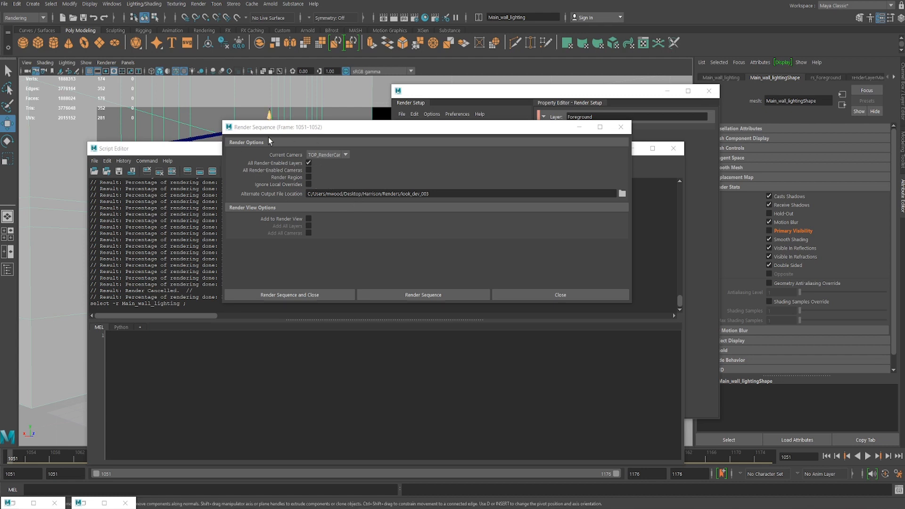
pyautogui.click(330, 155)
pyautogui.click(284, 146)
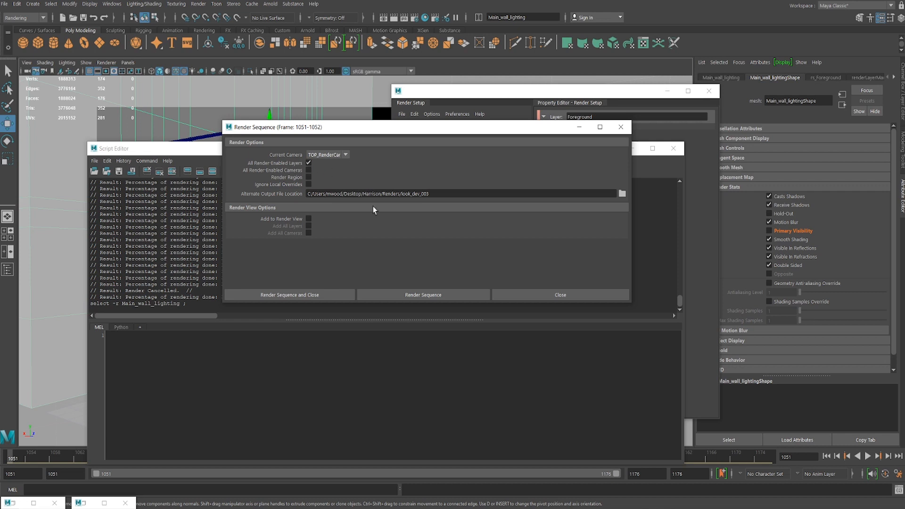
# Step: Highlight the alternate output file location in the Render Sequence options and reposition the dialog over the Script Editor
pyautogui.click(432, 194)
pyautogui.moveTo(436, 194); pyautogui.dragTo(219, 202)
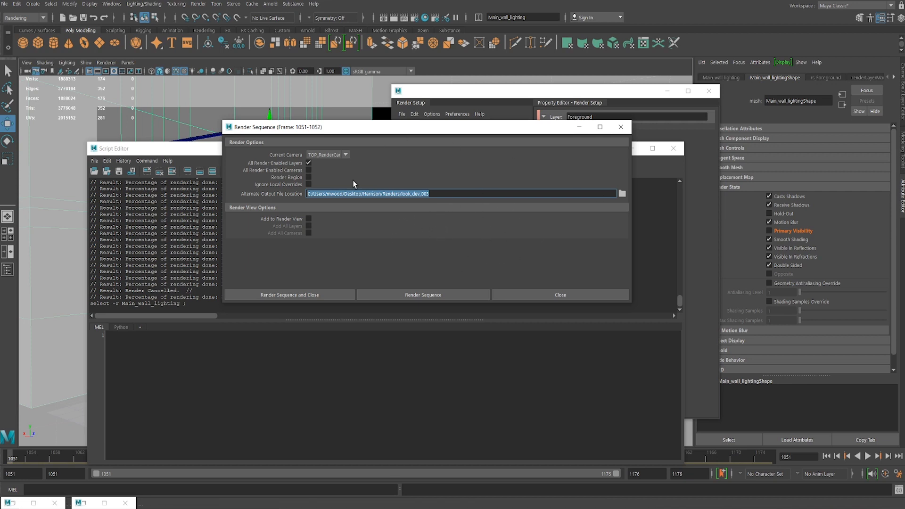
pyautogui.moveTo(329, 131); pyautogui.dragTo(357, 150)
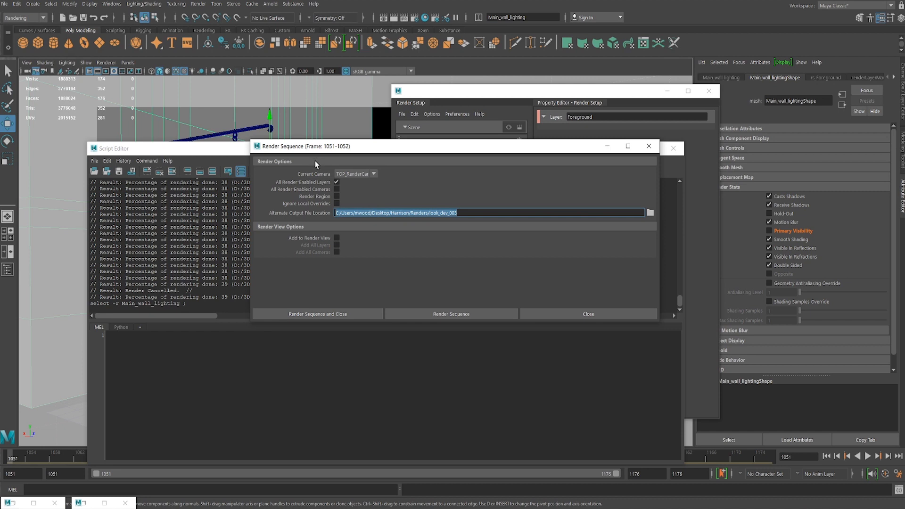
pyautogui.moveTo(325, 147); pyautogui.dragTo(354, 170)
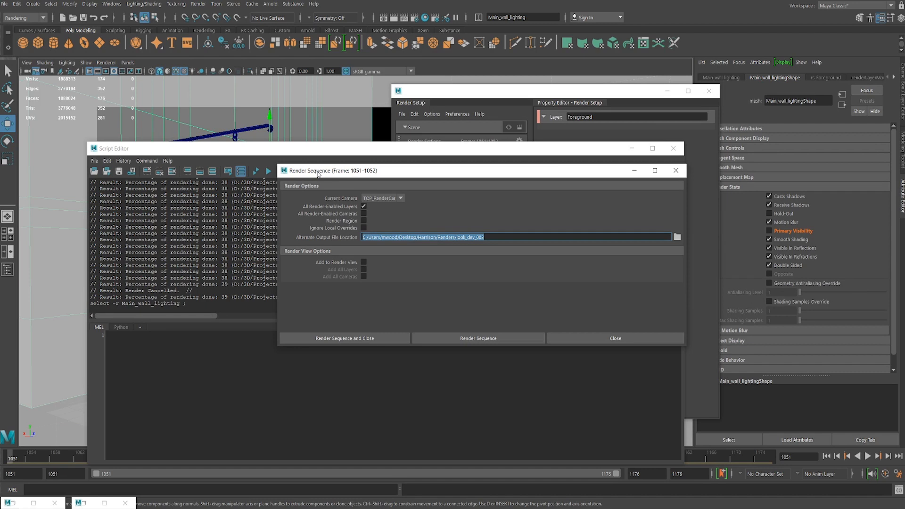
pyautogui.moveTo(344, 175); pyautogui.dragTo(338, 220)
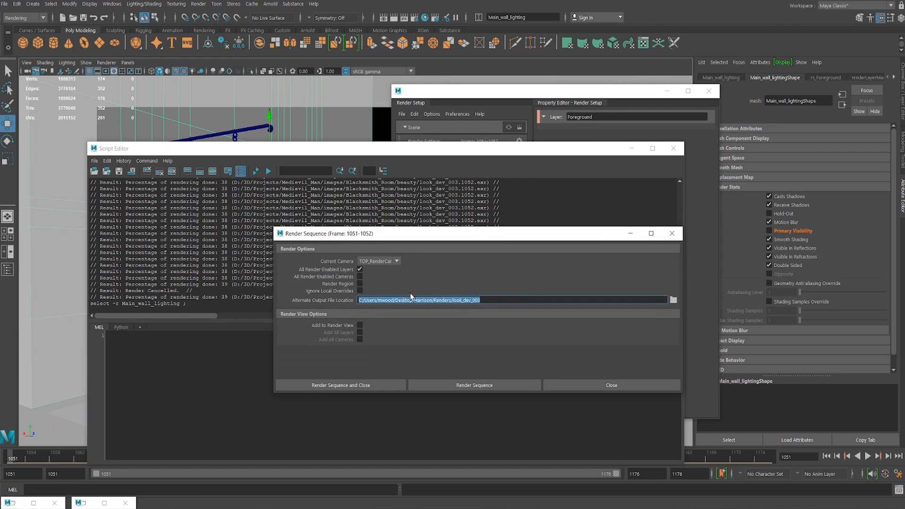
pyautogui.moveTo(463, 239); pyautogui.dragTo(406, 197)
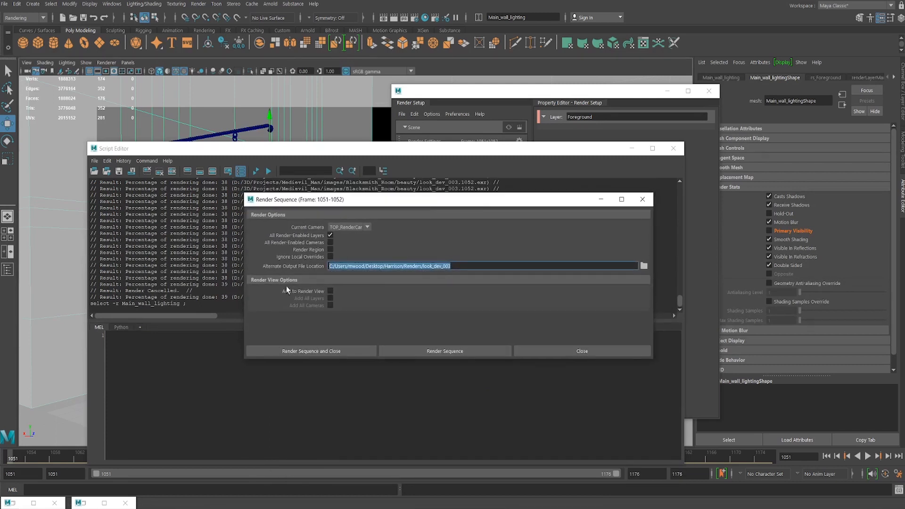